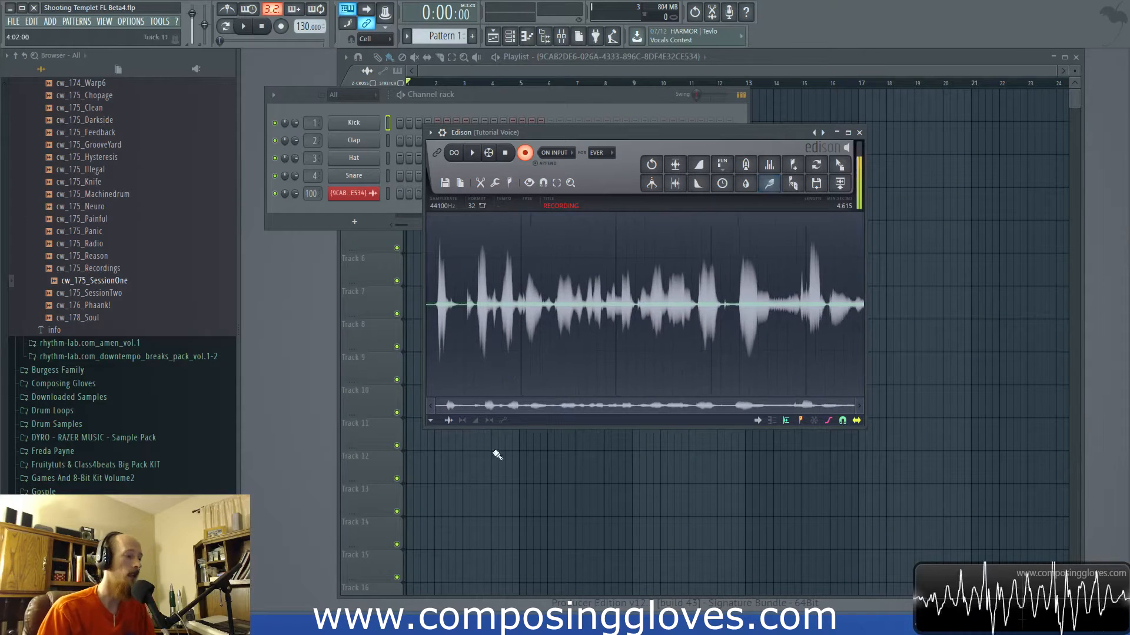
Step: Bring the Playlist and the Channel rack to the front in turn, repositioning the Channel rack over the Playlist
{"action": "mouse_move", "coordinate": [259, 624]}
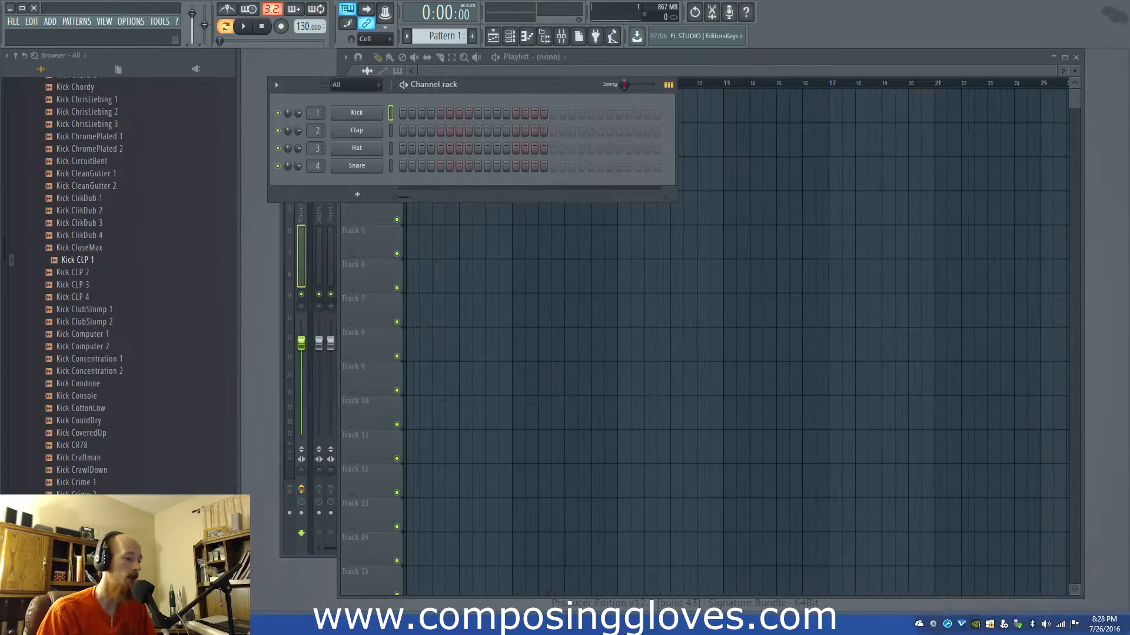
{"action": "left_click_drag", "start_coordinate": [528, 87], "coordinate": [526, 109]}
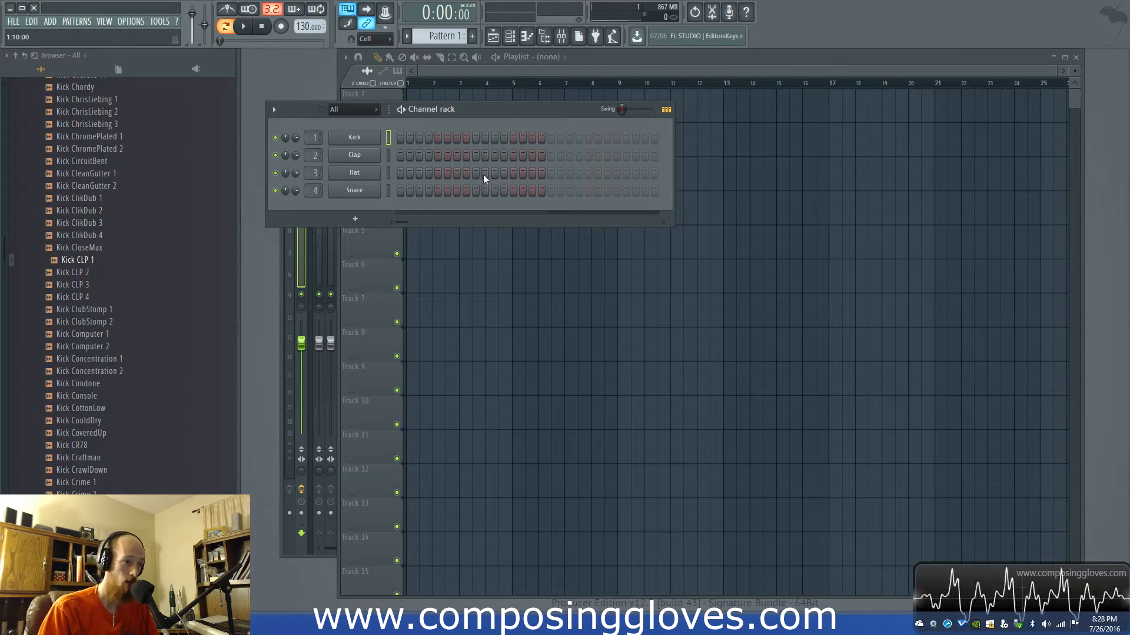
{"action": "left_click", "coordinate": [574, 67]}
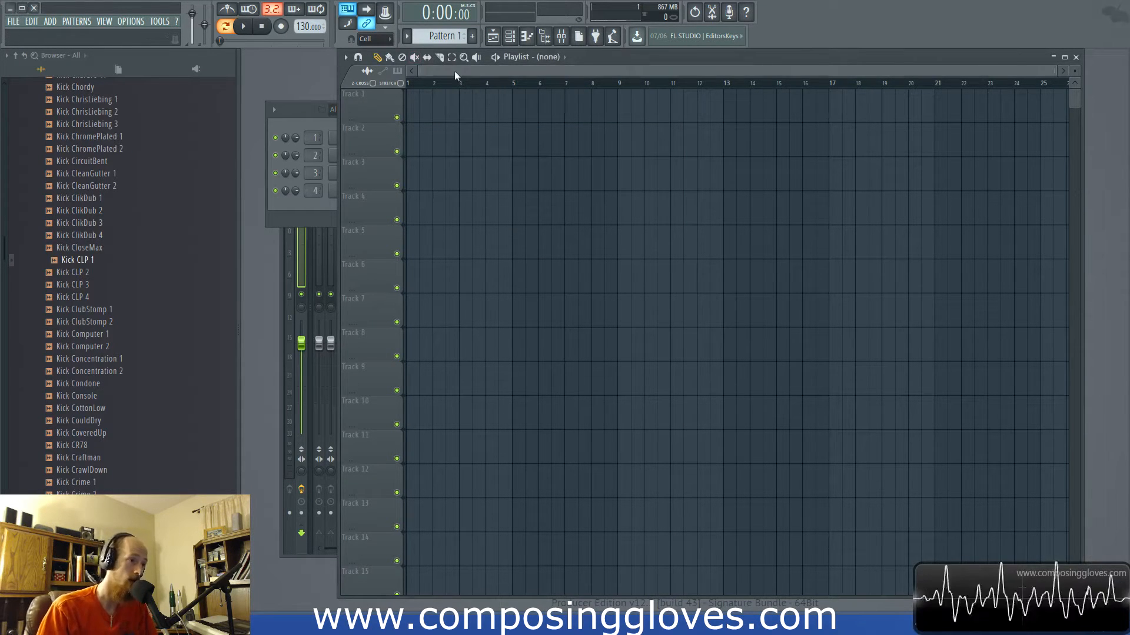
{"action": "key", "text": "F6"}
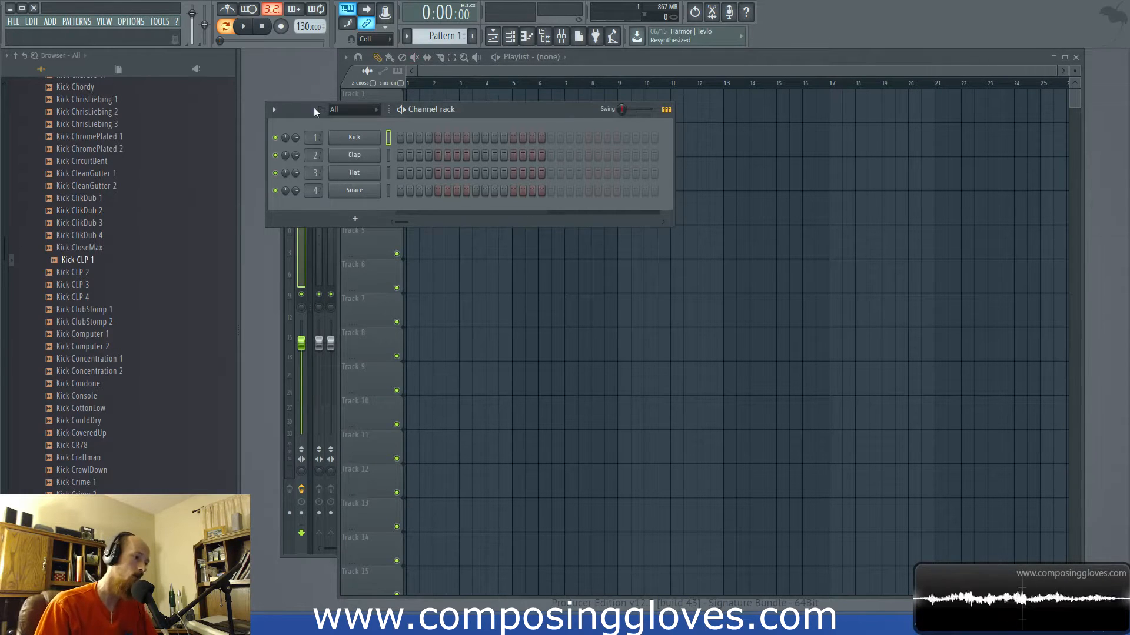
{"action": "left_click", "coordinate": [483, 73]}
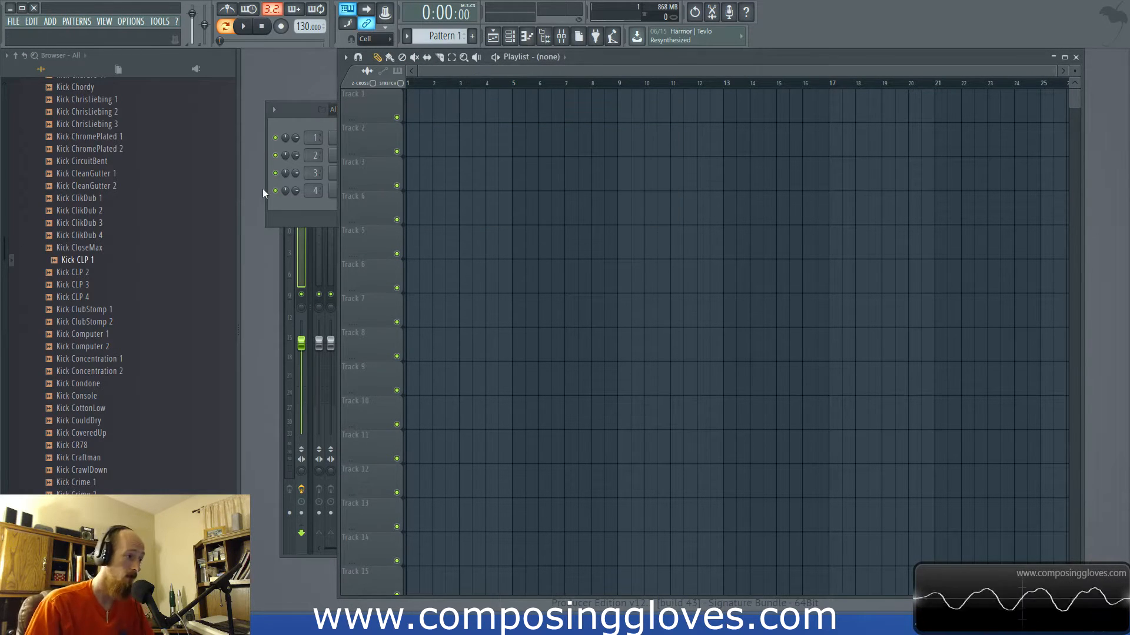
{"action": "key", "text": "F6"}
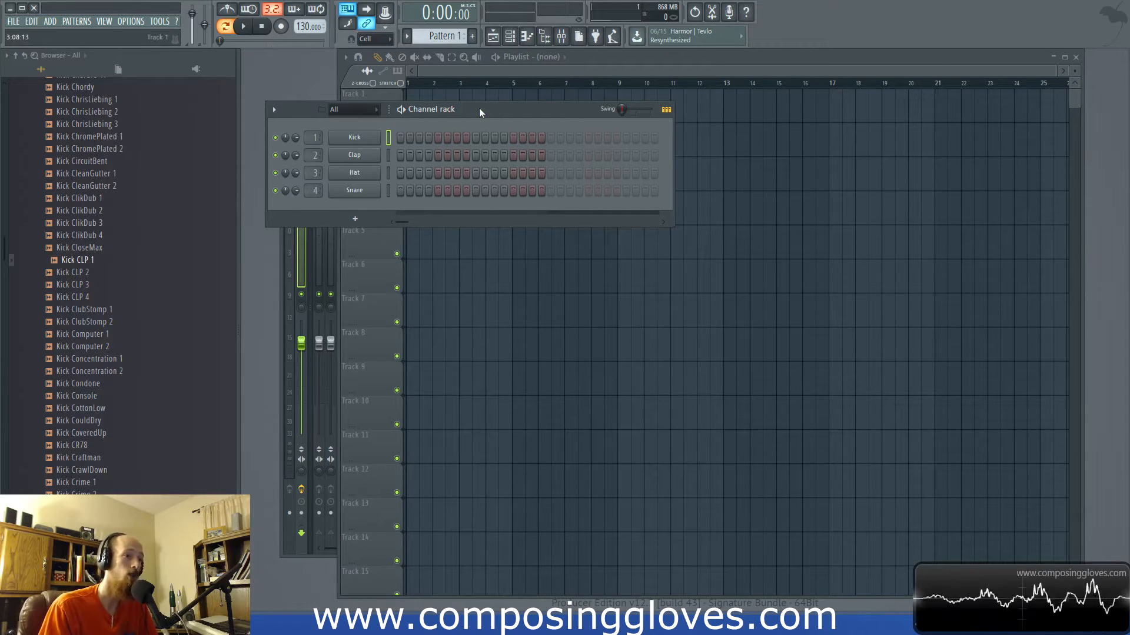
{"action": "left_click_drag", "start_coordinate": [479, 109], "coordinate": [487, 197]}
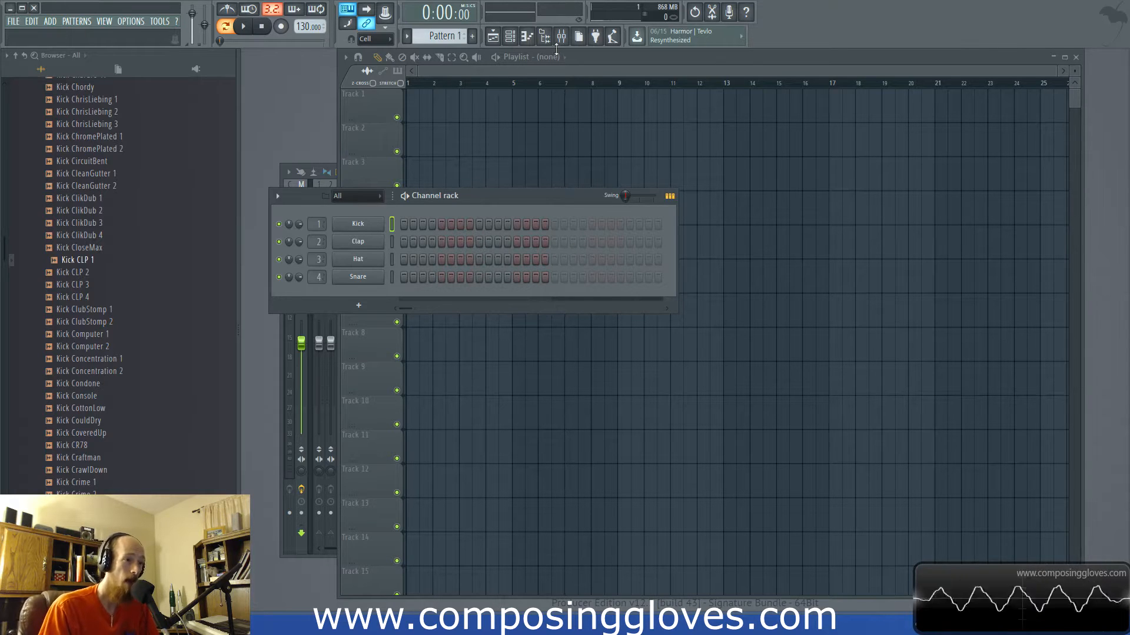
{"action": "left_click", "coordinate": [560, 72]}
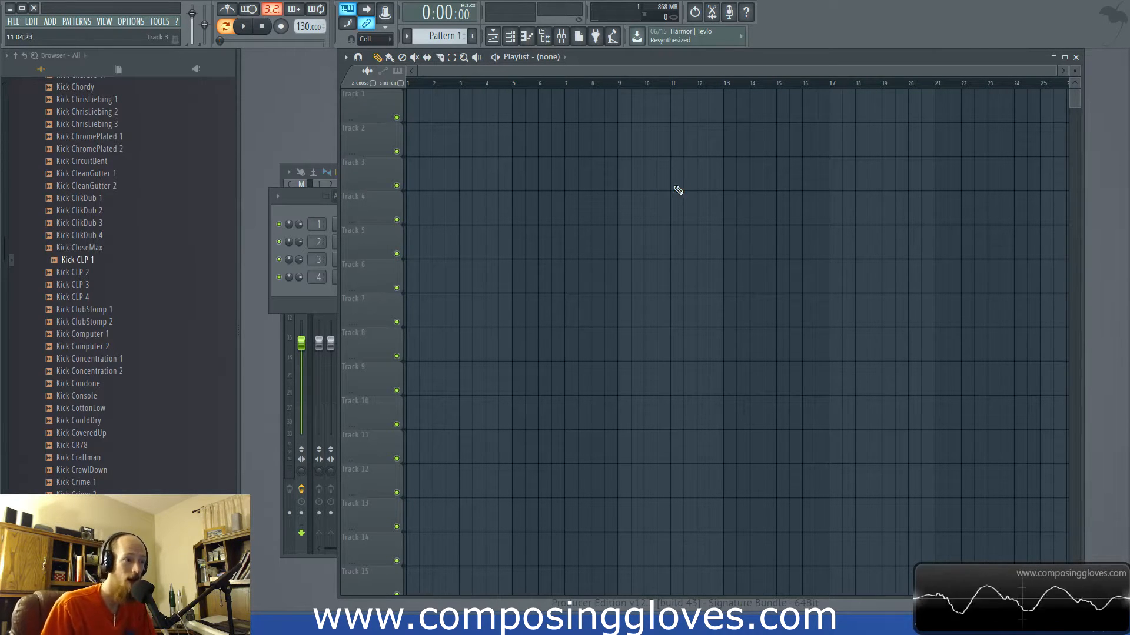
{"action": "left_click", "coordinate": [316, 294]}
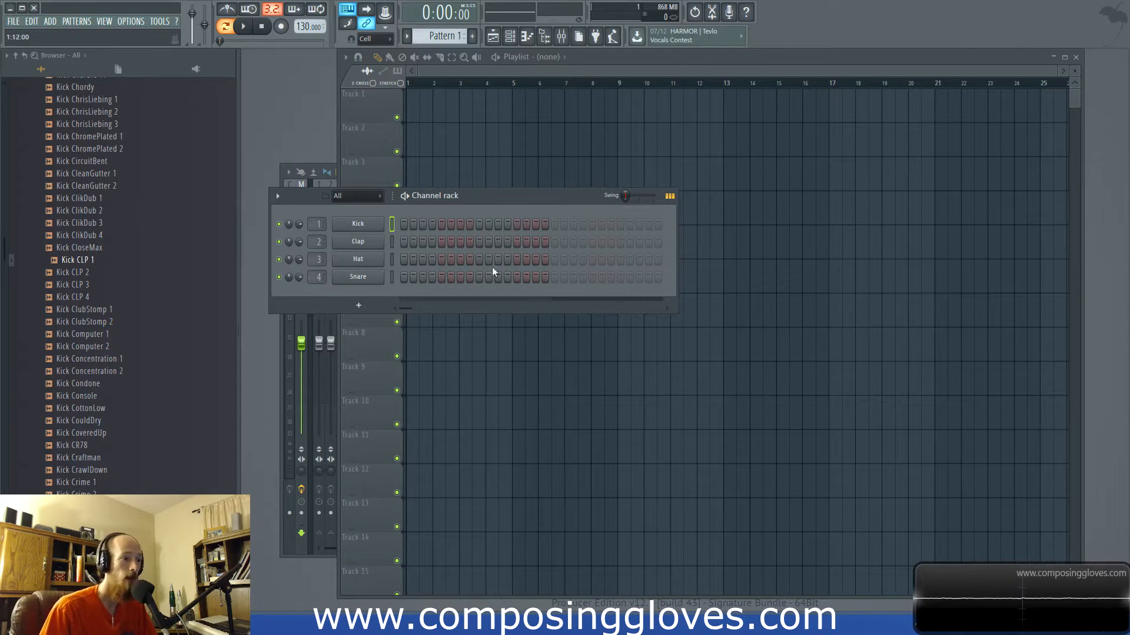
{"action": "left_click", "coordinate": [580, 71]}
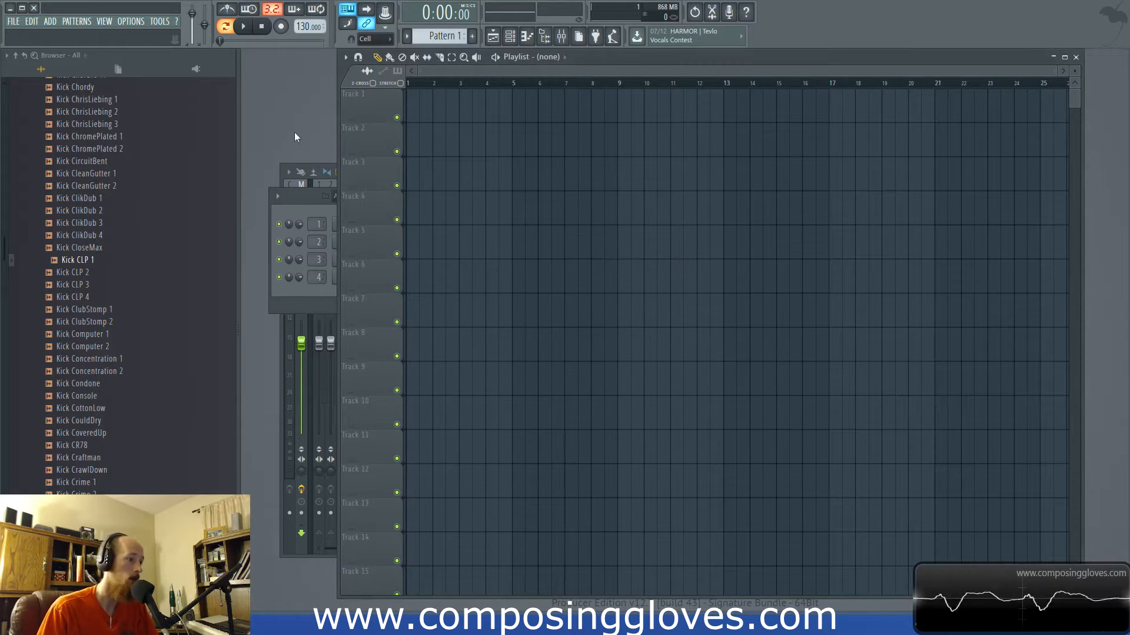
{"action": "left_click", "coordinate": [297, 203]}
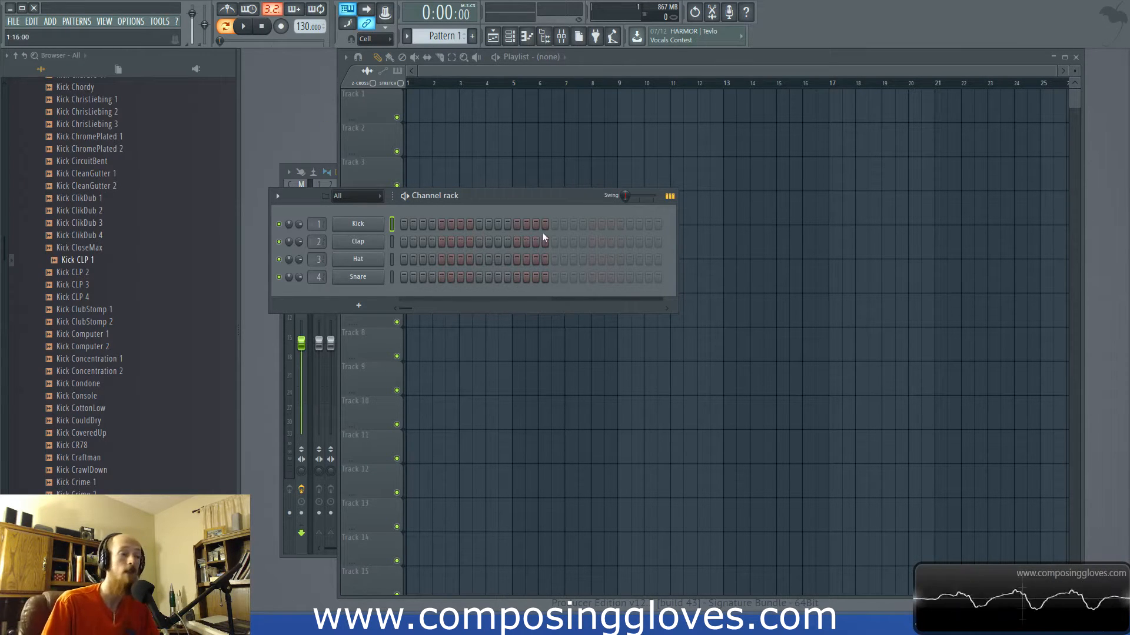
{"action": "left_click_drag", "start_coordinate": [531, 193], "coordinate": [523, 167]}
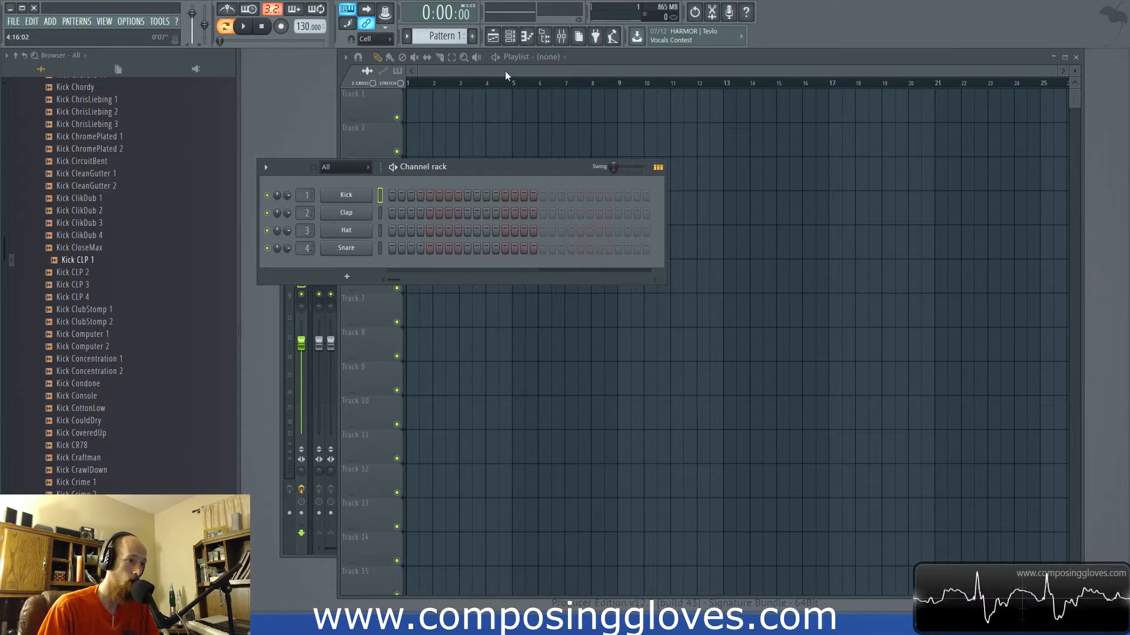
Step: Examine the Maschine 2 Library folder tree in the Browser, down to its Samples, Drums and Kick folders
{"action": "scroll", "coordinate": [151, 179], "scroll_direction": "up", "scroll_amount": 6}
{"action": "scroll", "coordinate": [150, 179], "scroll_direction": "up", "scroll_amount": 20}
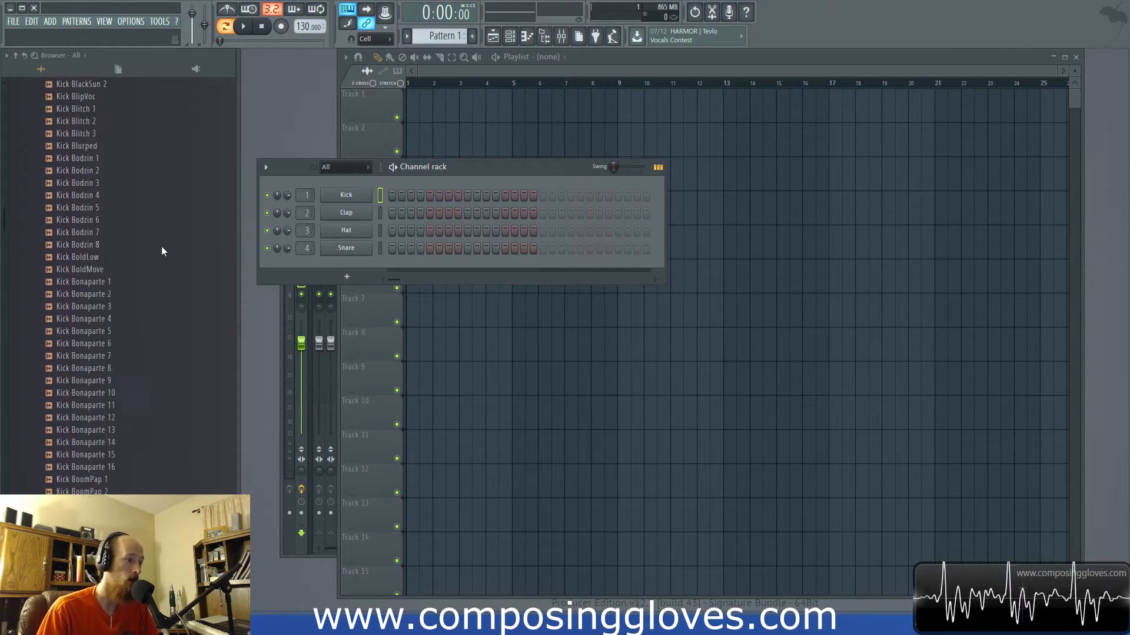
{"action": "scroll", "coordinate": [163, 241], "scroll_direction": "up", "scroll_amount": 20}
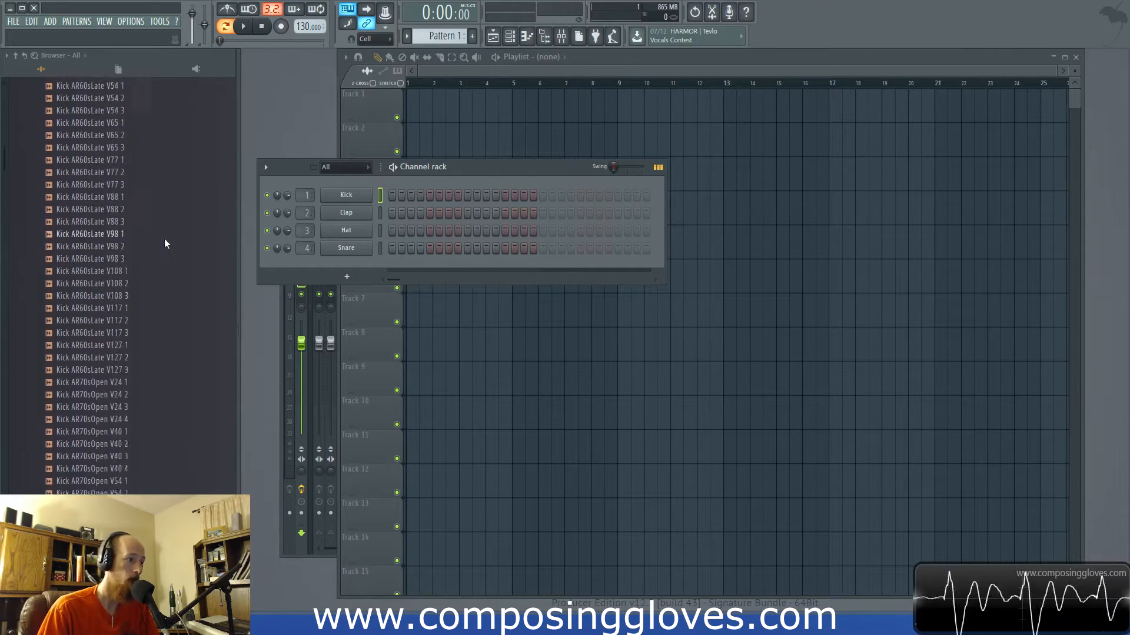
{"action": "scroll", "coordinate": [166, 246], "scroll_direction": "up", "scroll_amount": 20}
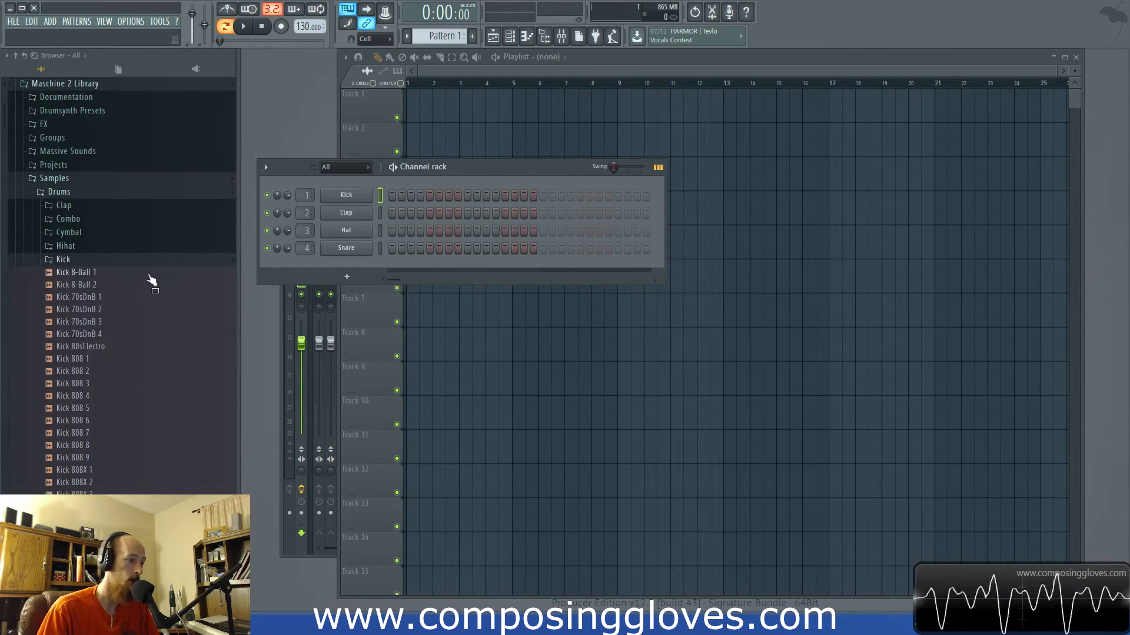
{"action": "scroll", "coordinate": [83, 184], "scroll_direction": "up", "scroll_amount": 5}
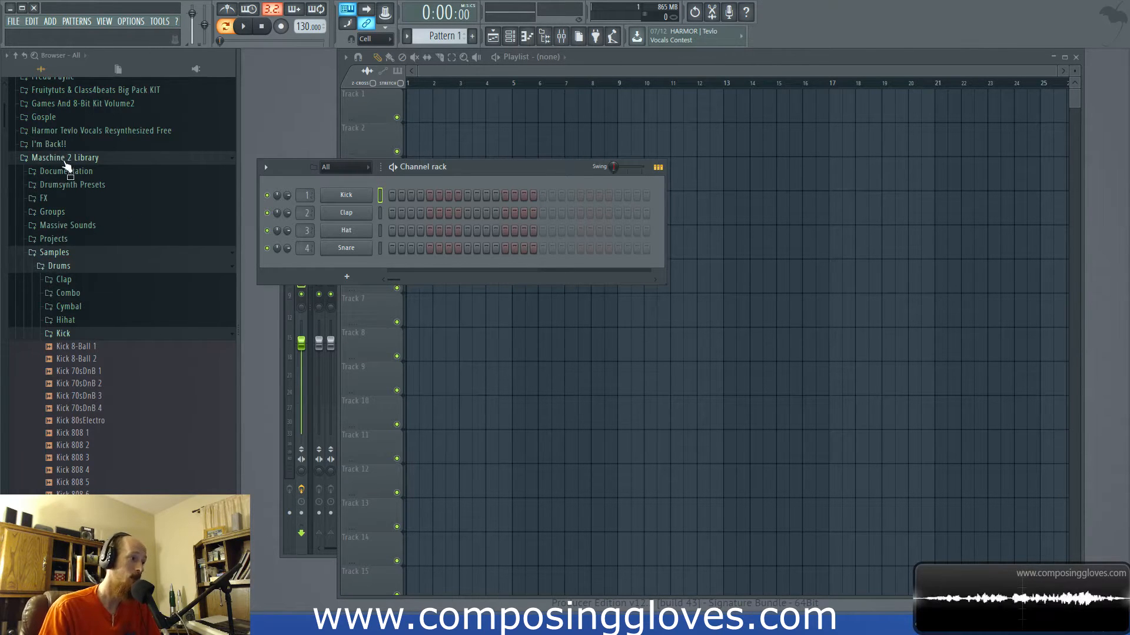
{"action": "scroll", "coordinate": [76, 176], "scroll_direction": "up", "scroll_amount": 5}
{"action": "scroll", "coordinate": [86, 181], "scroll_direction": "down", "scroll_amount": 5}
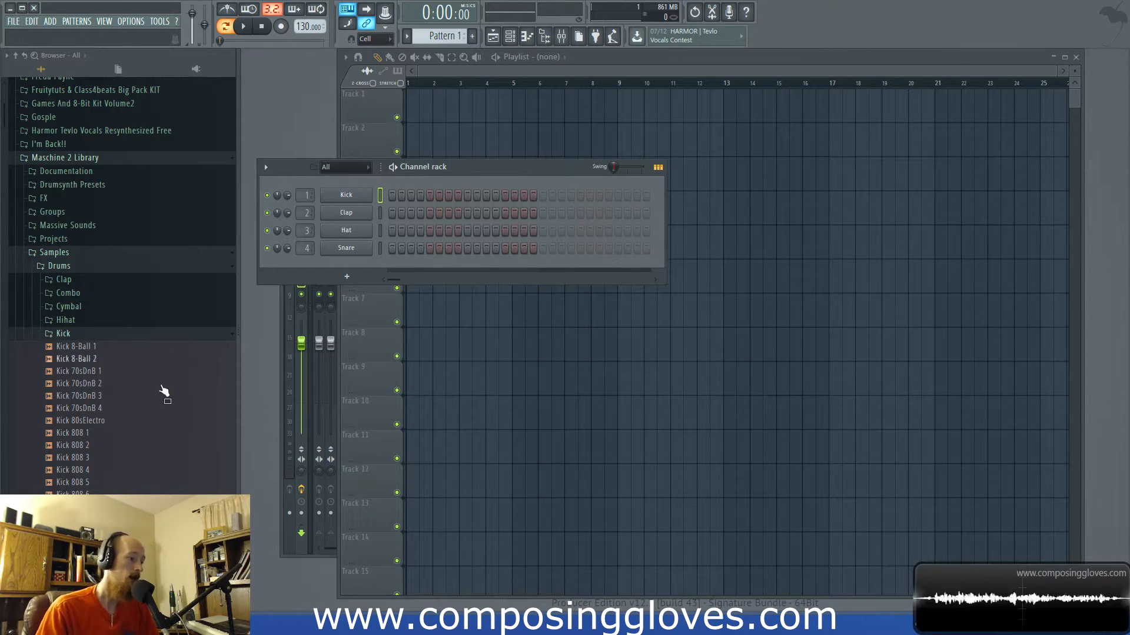
Step: Switch to the empty Pattern 2 and reposition the Channel rack over the upper part of the Playlist
{"action": "scroll", "coordinate": [162, 406], "scroll_direction": "down", "scroll_amount": 8}
{"action": "key", "text": "F4"}
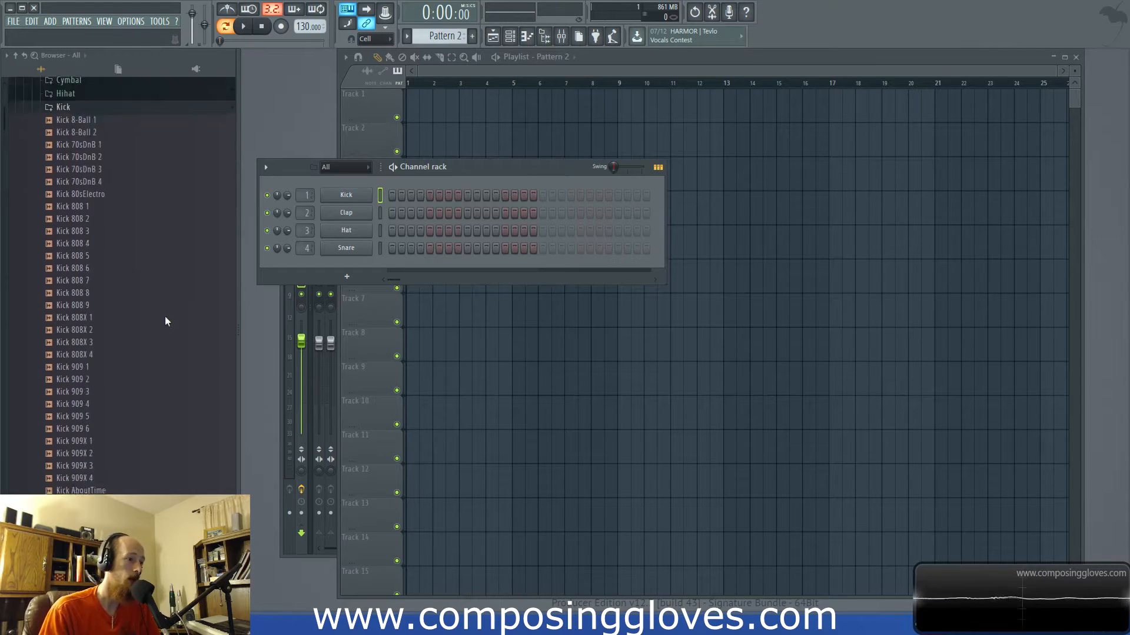
{"action": "scroll", "coordinate": [170, 317], "scroll_direction": "up", "scroll_amount": 3}
{"action": "left_click_drag", "start_coordinate": [520, 173], "coordinate": [563, 142]}
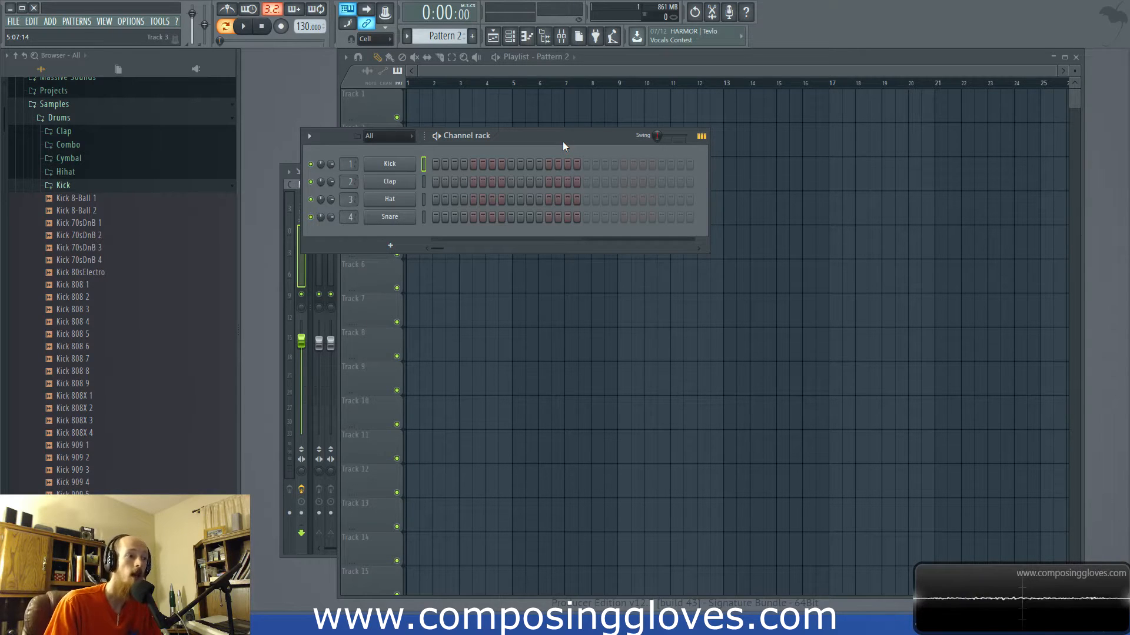
{"action": "left_click_drag", "start_coordinate": [563, 141], "coordinate": [564, 147]}
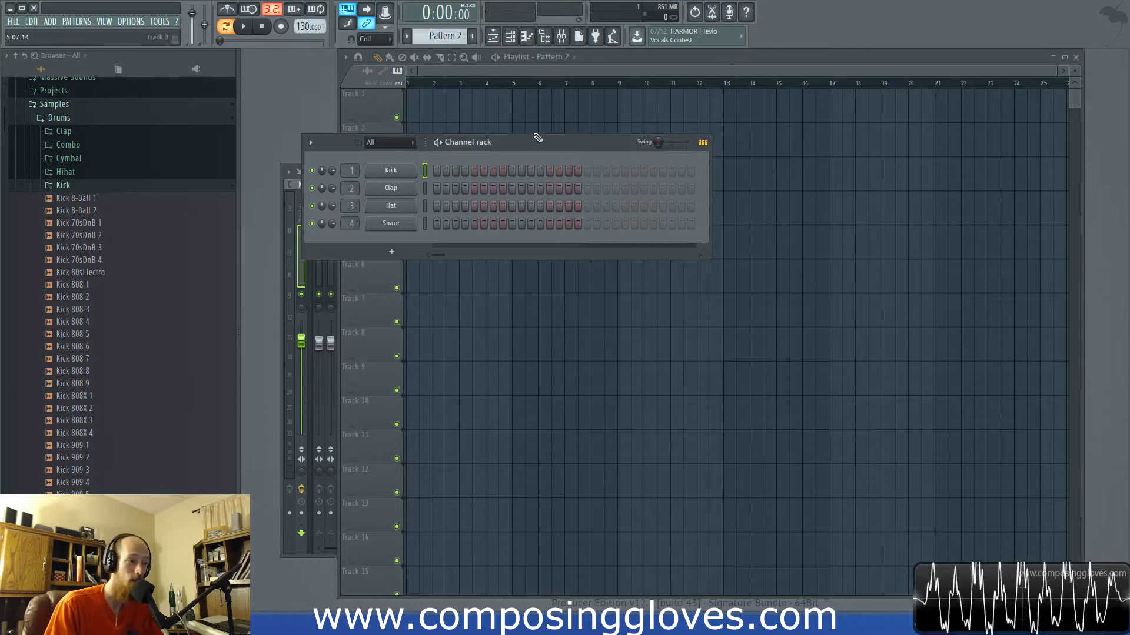
{"action": "left_click", "coordinate": [464, 72]}
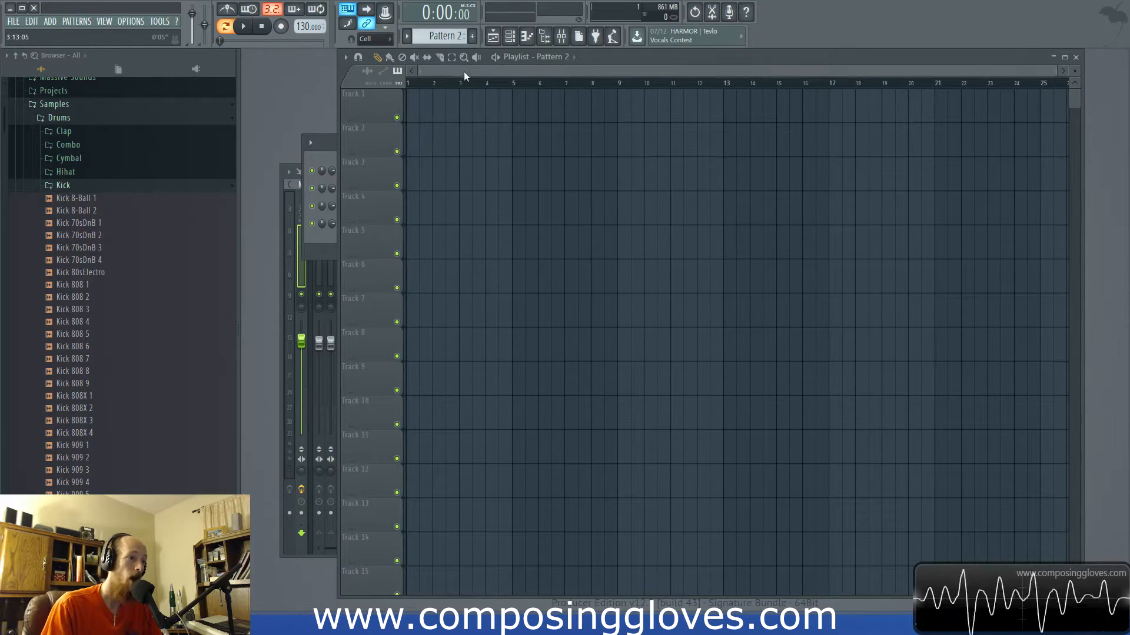
{"action": "left_click", "coordinate": [322, 152]}
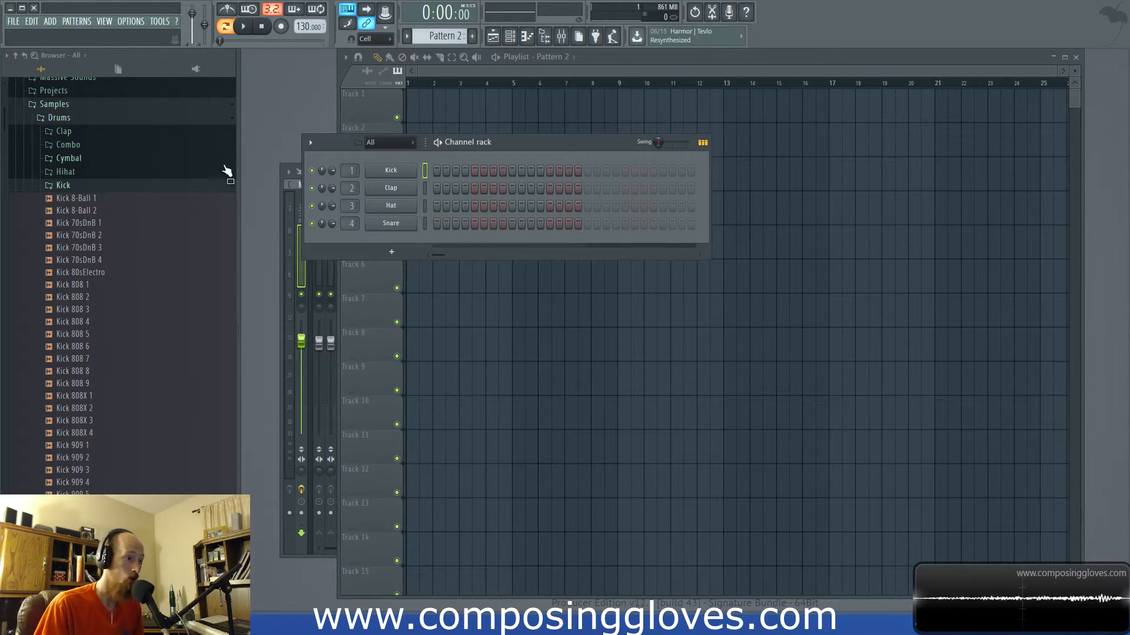
Step: Audition several kick samples in the Maschine 2 Library's Kick folder, including Kick Absynth B 2 and Kick Accent 1
{"action": "scroll", "coordinate": [66, 213], "scroll_direction": "up", "scroll_amount": 10}
{"action": "scroll", "coordinate": [88, 194], "scroll_direction": "down", "scroll_amount": 5}
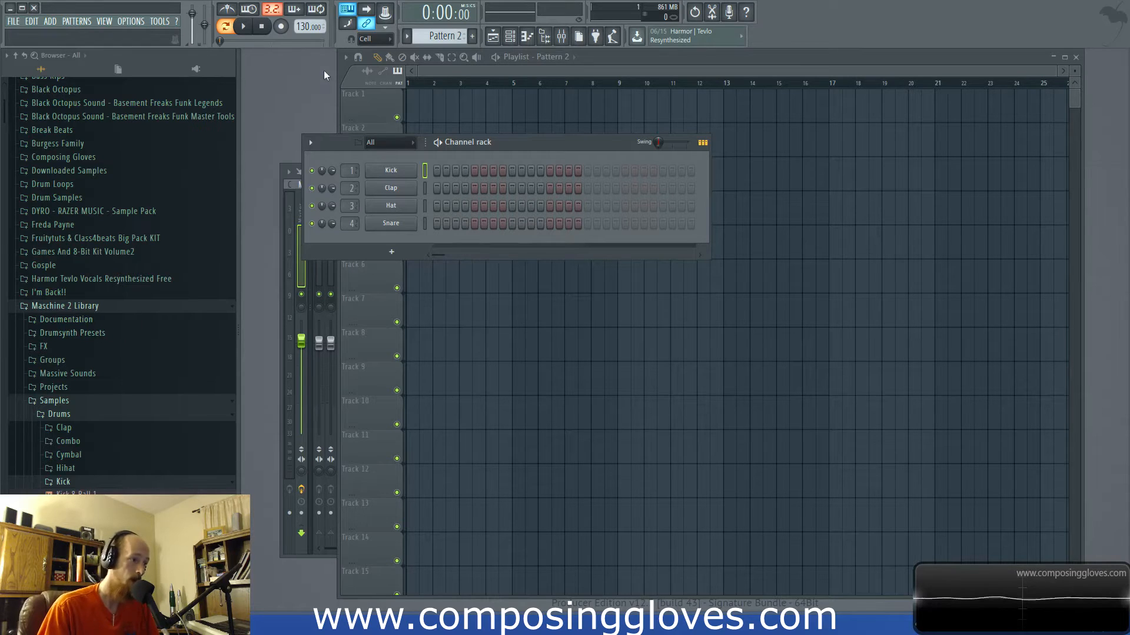
{"action": "scroll", "coordinate": [167, 389], "scroll_direction": "down", "scroll_amount": 5}
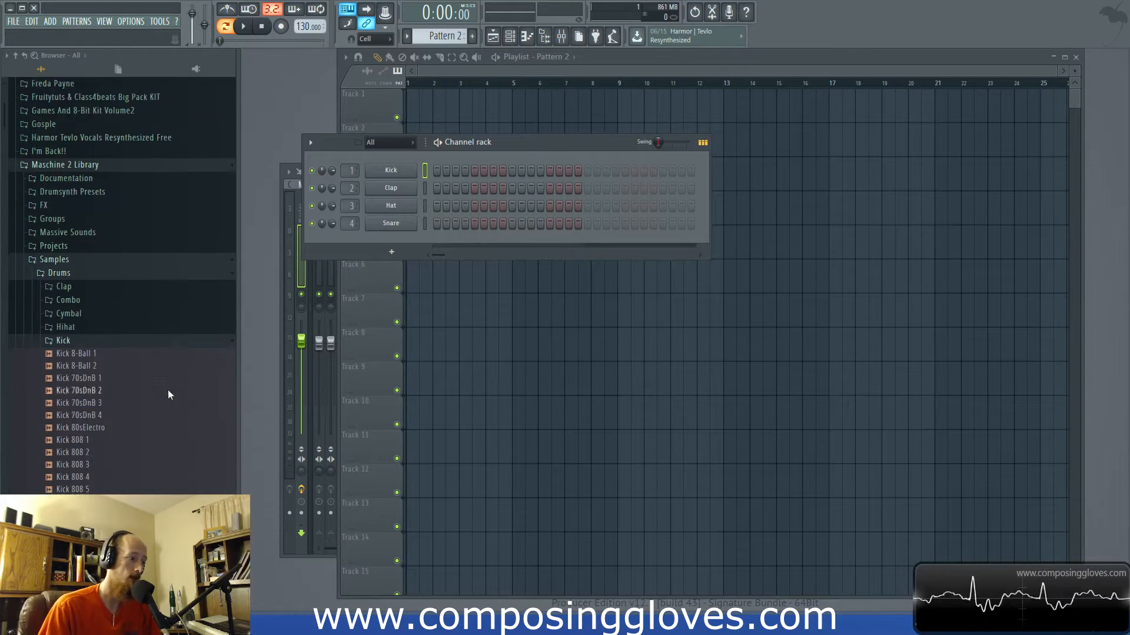
{"action": "scroll", "coordinate": [167, 389], "scroll_direction": "down", "scroll_amount": 5}
{"action": "left_click_drag", "start_coordinate": [210, 221], "coordinate": [200, 233]}
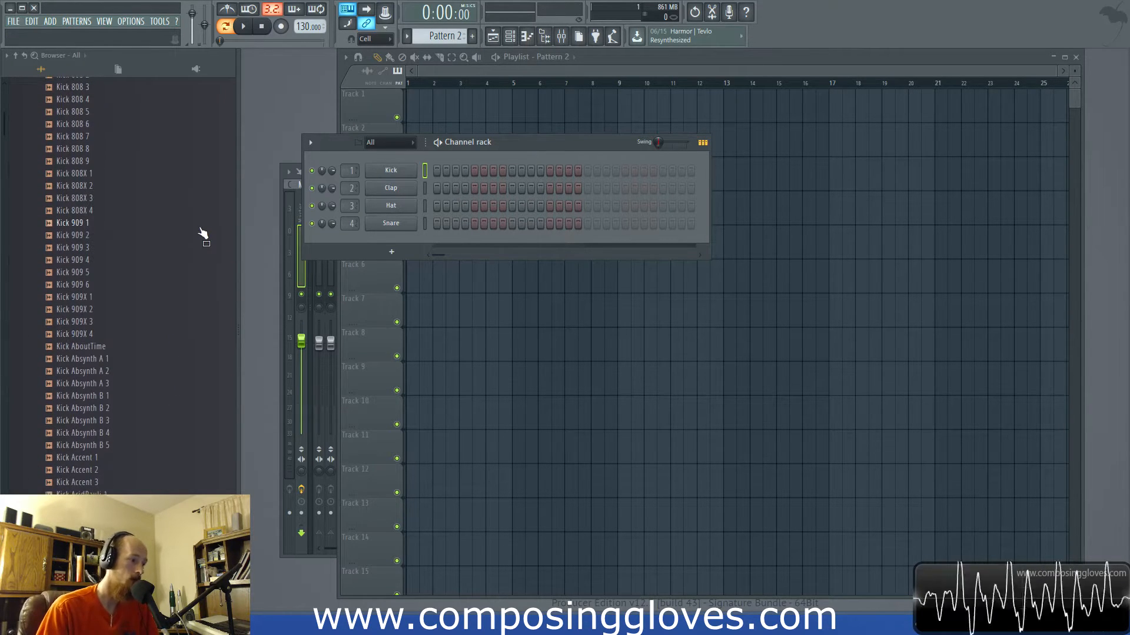
{"action": "scroll", "coordinate": [147, 265], "scroll_direction": "up", "scroll_amount": 5}
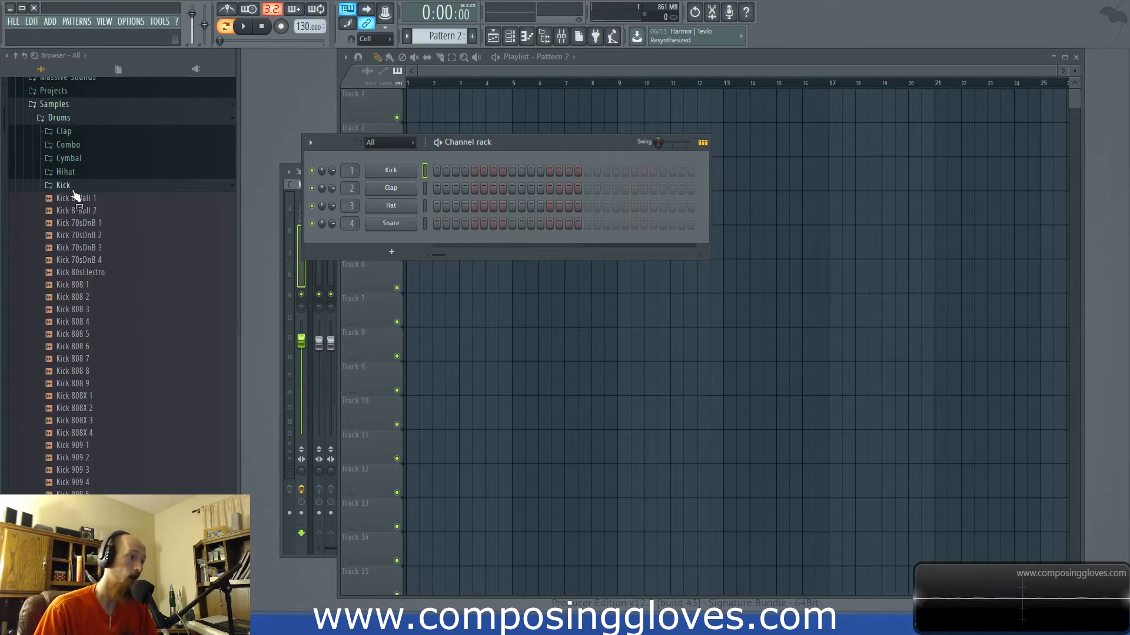
{"action": "scroll", "coordinate": [130, 262], "scroll_direction": "down", "scroll_amount": 3}
{"action": "left_click", "coordinate": [130, 261]}
{"action": "scroll", "coordinate": [138, 295], "scroll_direction": "down", "scroll_amount": 1}
{"action": "left_click", "coordinate": [144, 346]}
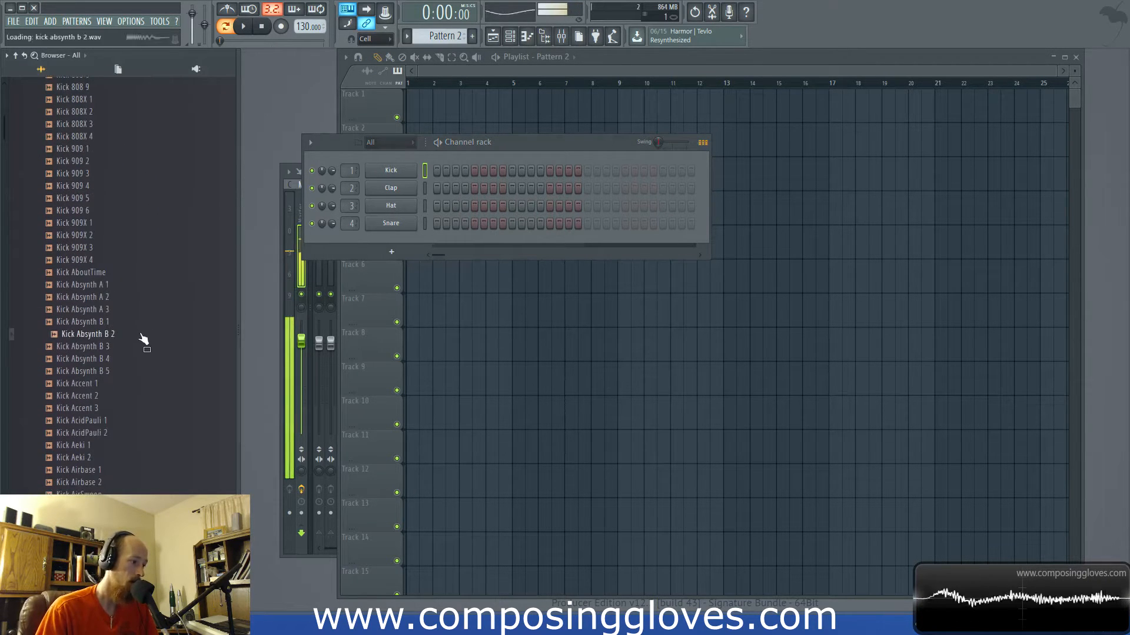
{"action": "left_click", "coordinate": [148, 359]}
{"action": "left_click", "coordinate": [172, 420]}
{"action": "left_click", "coordinate": [170, 396]}
{"action": "left_click", "coordinate": [170, 383]}
Step: Audition the Kick Alley 2 sample and load it into the Kick channel of the Channel rack
{"action": "scroll", "coordinate": [171, 306], "scroll_direction": "down", "scroll_amount": 2}
{"action": "scroll", "coordinate": [167, 295], "scroll_direction": "down", "scroll_amount": 1}
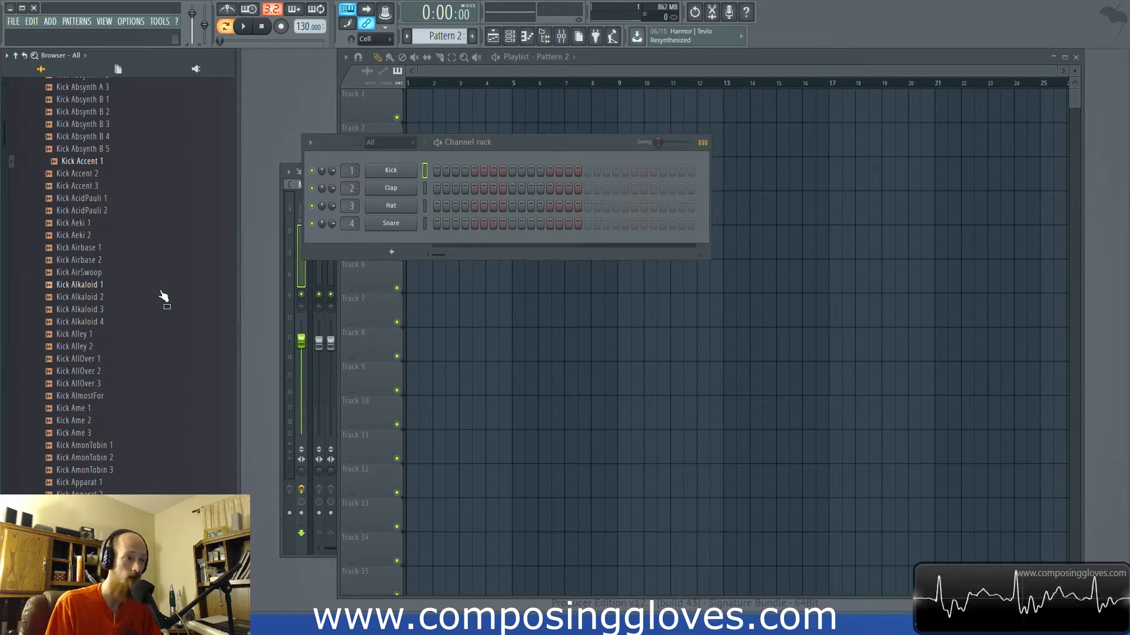
{"action": "left_click", "coordinate": [148, 347]}
{"action": "left_click_drag", "start_coordinate": [83, 348], "coordinate": [391, 171]}
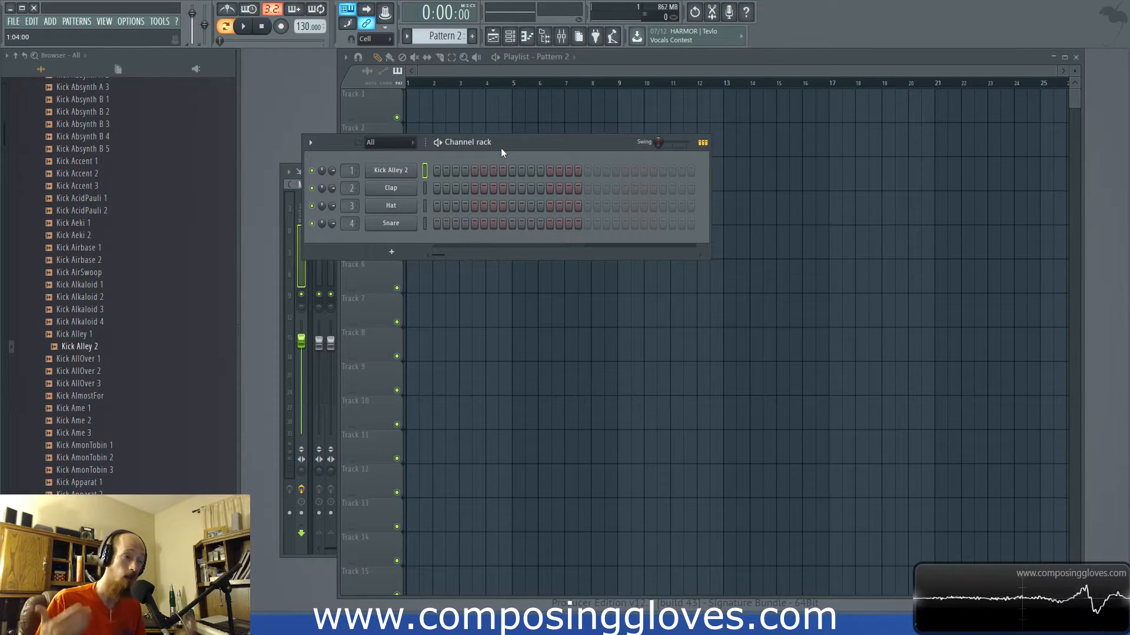
Step: Replay Kick Alley 2 and audition other nearby samples in the Kick folder, including Kick AlmostFor
{"action": "left_click", "coordinate": [104, 348]}
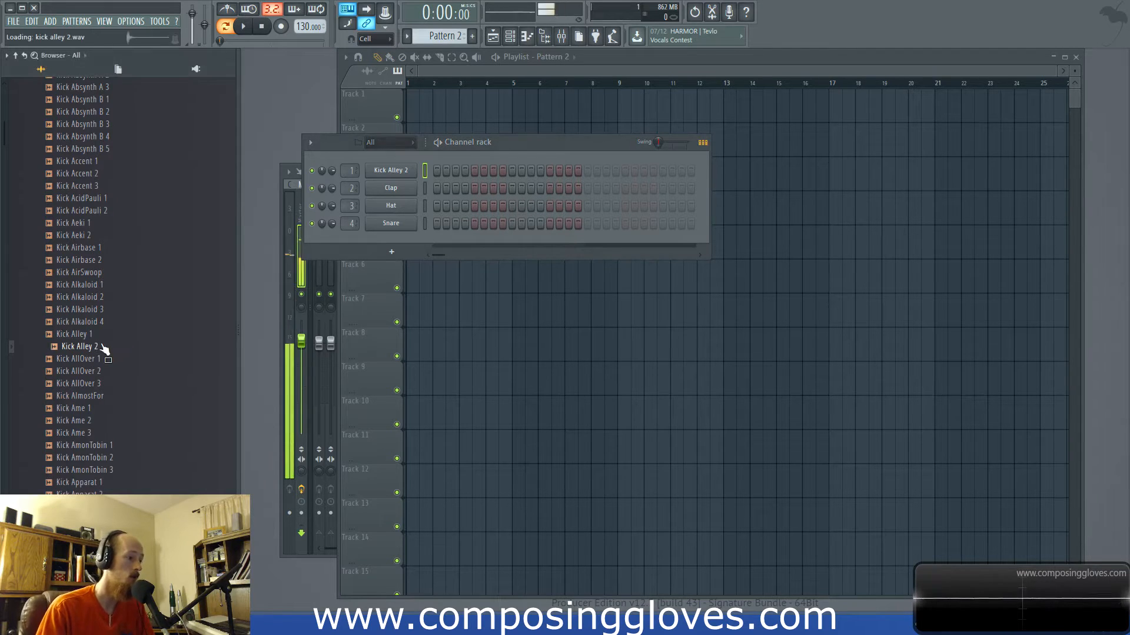
{"action": "scroll", "coordinate": [118, 320], "scroll_direction": "up", "scroll_amount": 3}
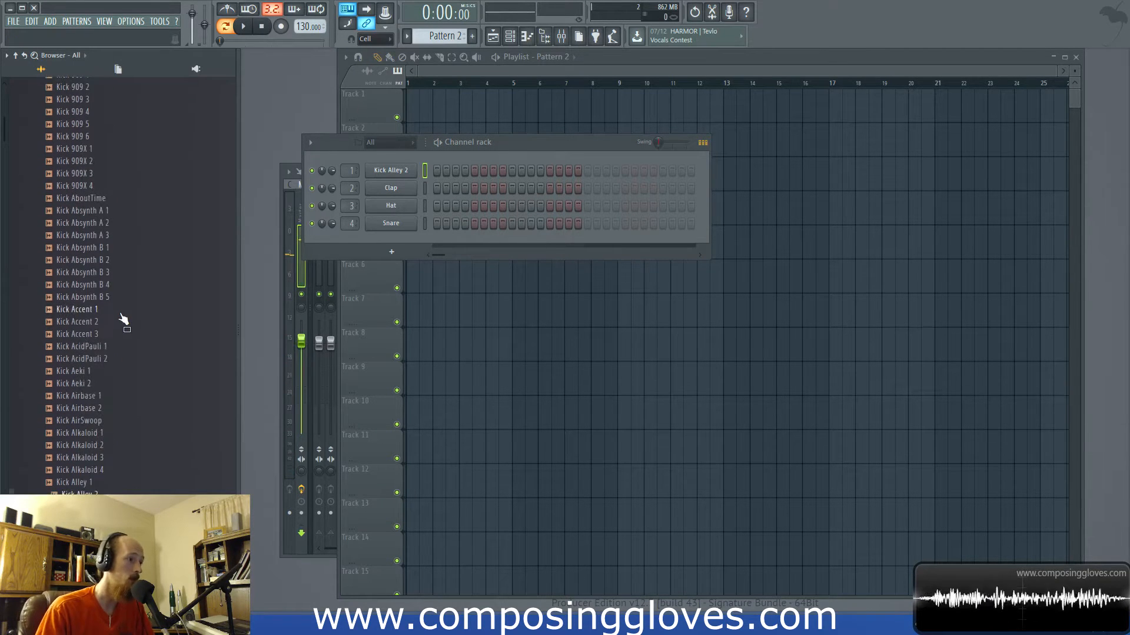
{"action": "scroll", "coordinate": [122, 318], "scroll_direction": "down", "scroll_amount": 4}
{"action": "left_click", "coordinate": [82, 311]}
{"action": "left_click", "coordinate": [102, 324]}
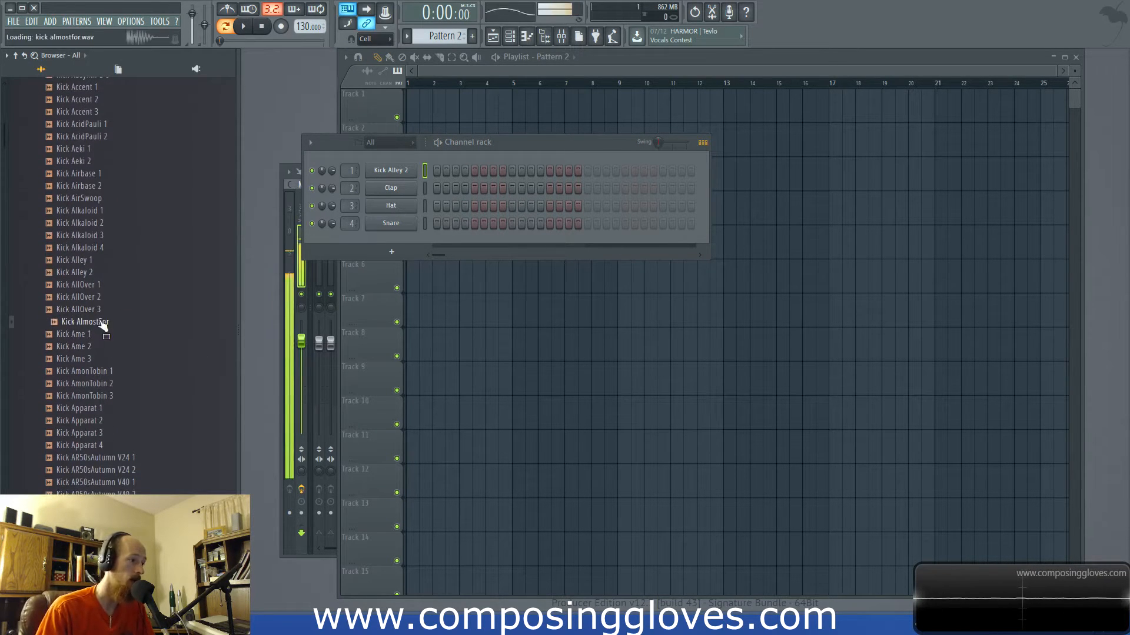
{"action": "left_click", "coordinate": [106, 345]}
Step: Audition kick samples from Kick AllOver 3 and Kick Ame 1 back up to Kick Alkaloid 3 for comparison
{"action": "scroll", "coordinate": [146, 327], "scroll_direction": "down", "scroll_amount": 2}
{"action": "left_click", "coordinate": [129, 262]}
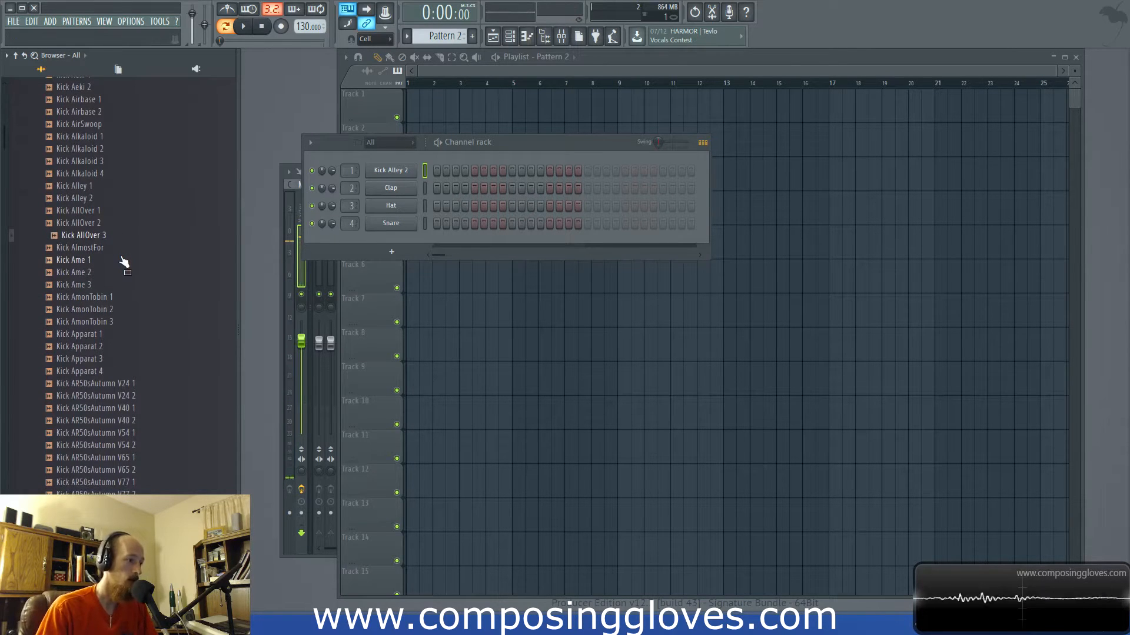
{"action": "left_click", "coordinate": [123, 264]}
{"action": "left_click", "coordinate": [121, 249]}
{"action": "left_click", "coordinate": [121, 200]}
{"action": "left_click", "coordinate": [130, 151]}
{"action": "left_click", "coordinate": [135, 166]}
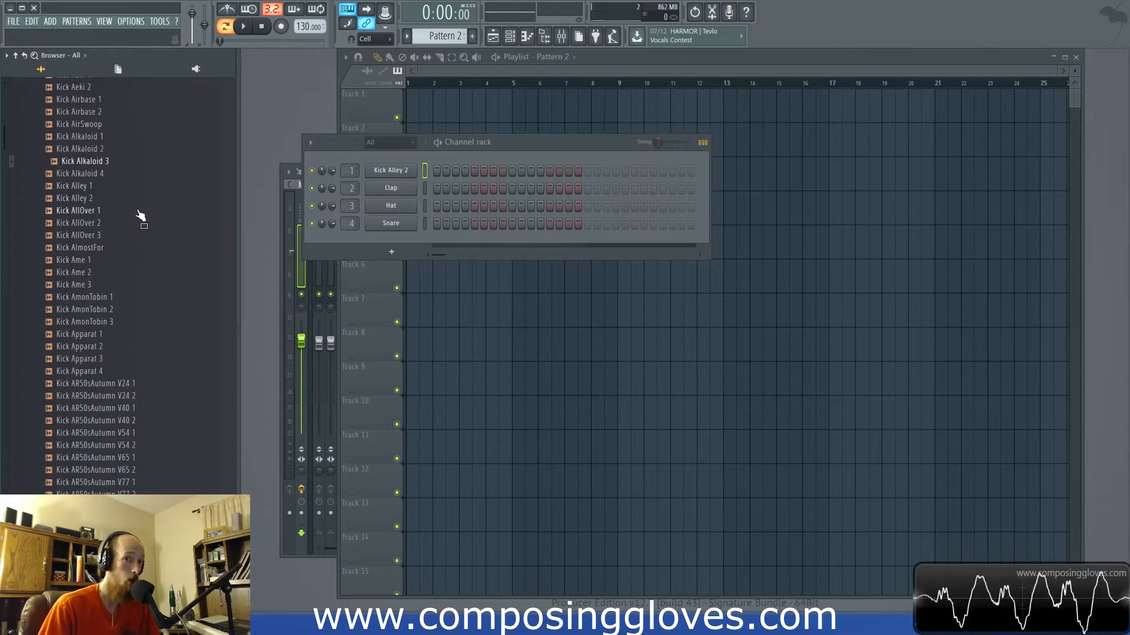
Step: Audition kick samples further down the Kick folder, including Kick Argon 3, Kick Argon 1, Kick Autopsy 6 and Kick Autopsy 2
{"action": "scroll", "coordinate": [141, 217], "scroll_direction": "down", "scroll_amount": 4}
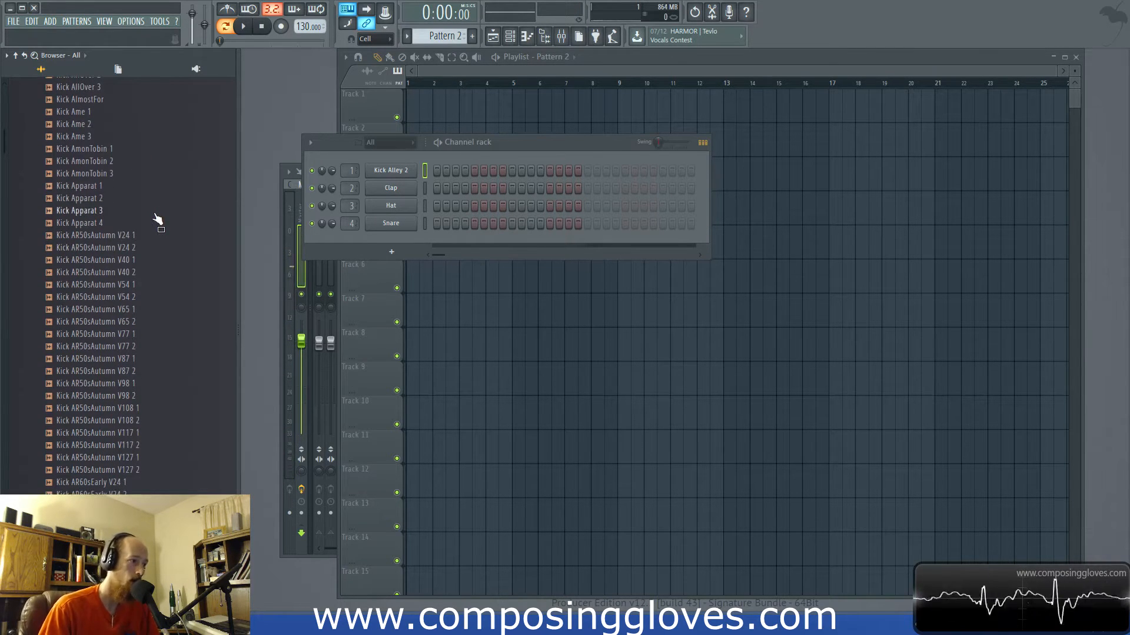
{"action": "scroll", "coordinate": [154, 217], "scroll_direction": "down", "scroll_amount": 20}
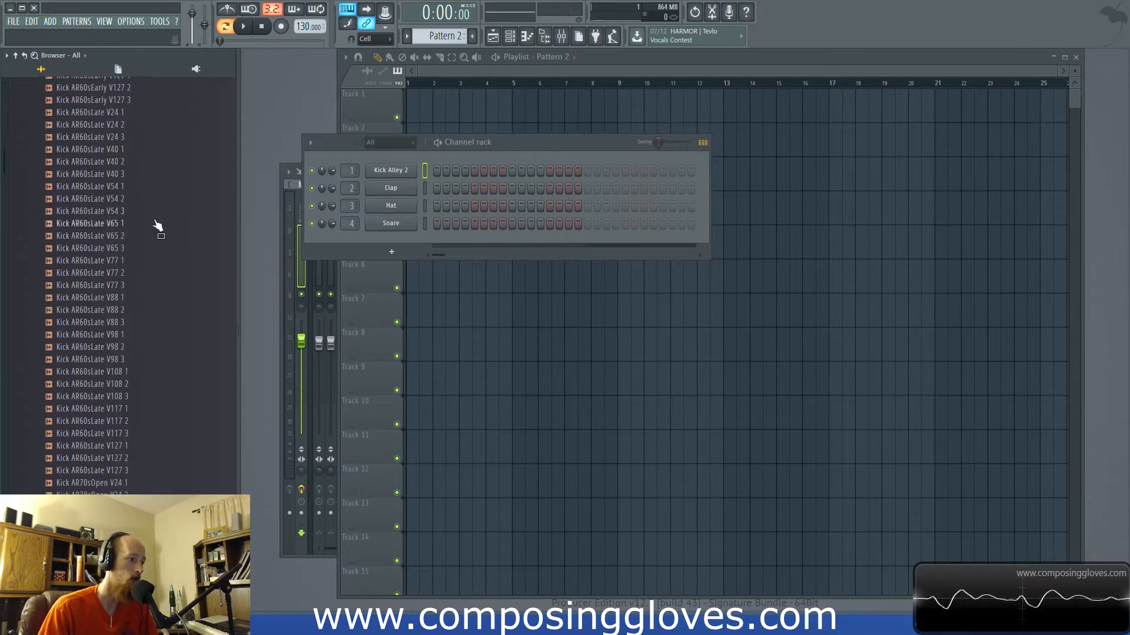
{"action": "scroll", "coordinate": [154, 223], "scroll_direction": "down", "scroll_amount": 20}
{"action": "left_click", "coordinate": [177, 237]}
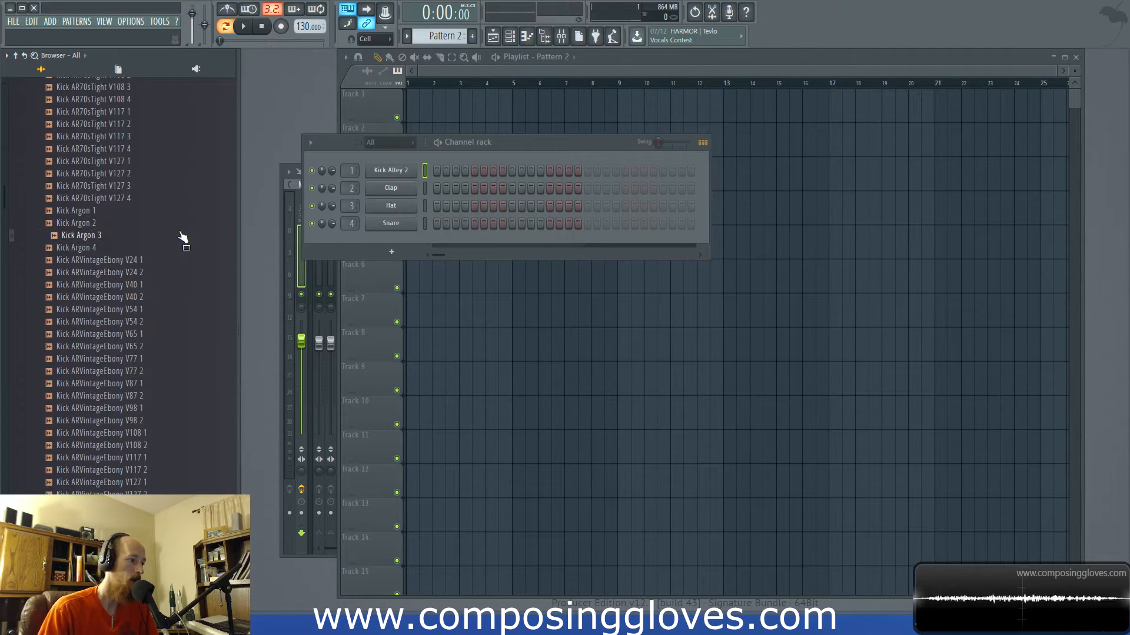
{"action": "left_click", "coordinate": [176, 223]}
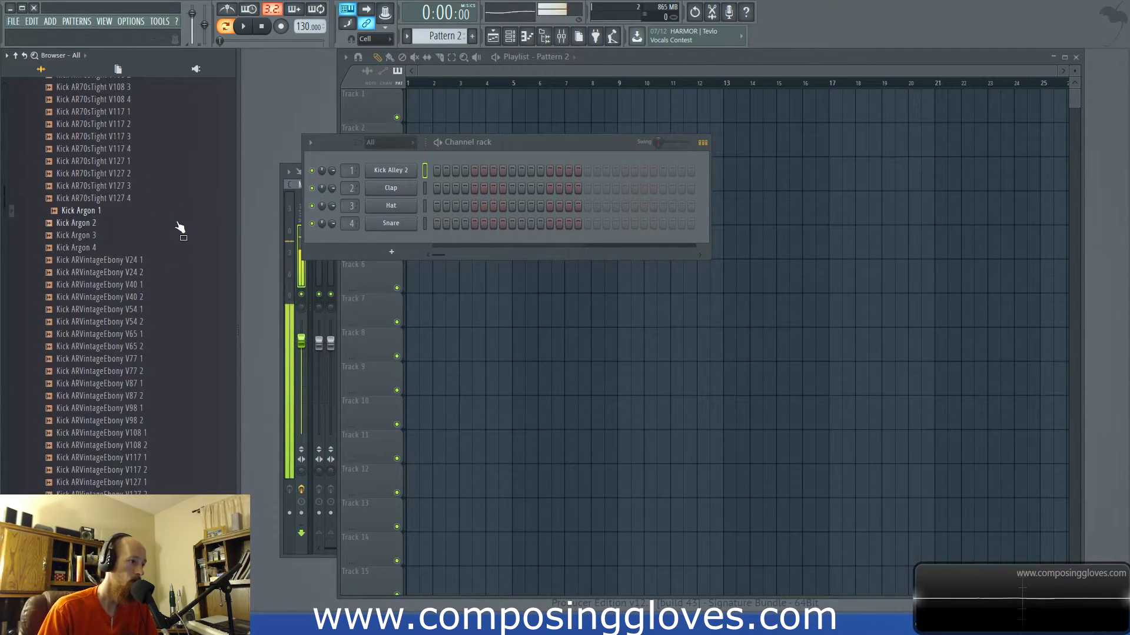
{"action": "scroll", "coordinate": [180, 230], "scroll_direction": "down", "scroll_amount": 10}
{"action": "left_click", "coordinate": [182, 248]}
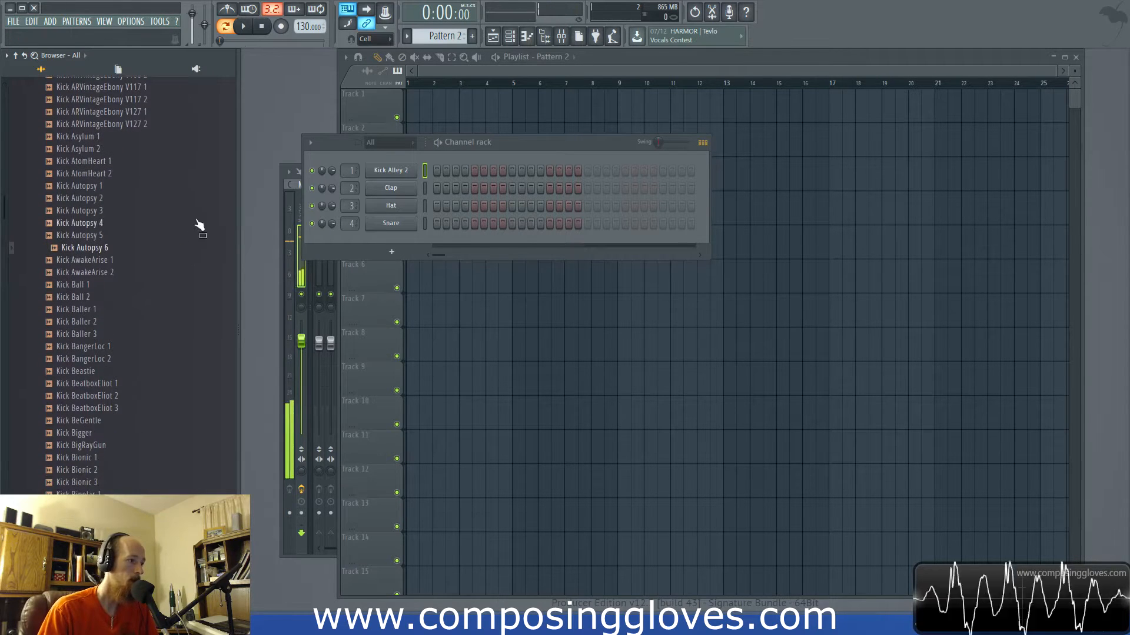
{"action": "left_click", "coordinate": [112, 235]}
{"action": "left_click", "coordinate": [127, 210]}
{"action": "left_click", "coordinate": [130, 198]}
Step: Open the Kick Alley 2 channel settings, move that window clear of the Channel rack, and bring the rack forward
{"action": "left_click", "coordinate": [405, 170]}
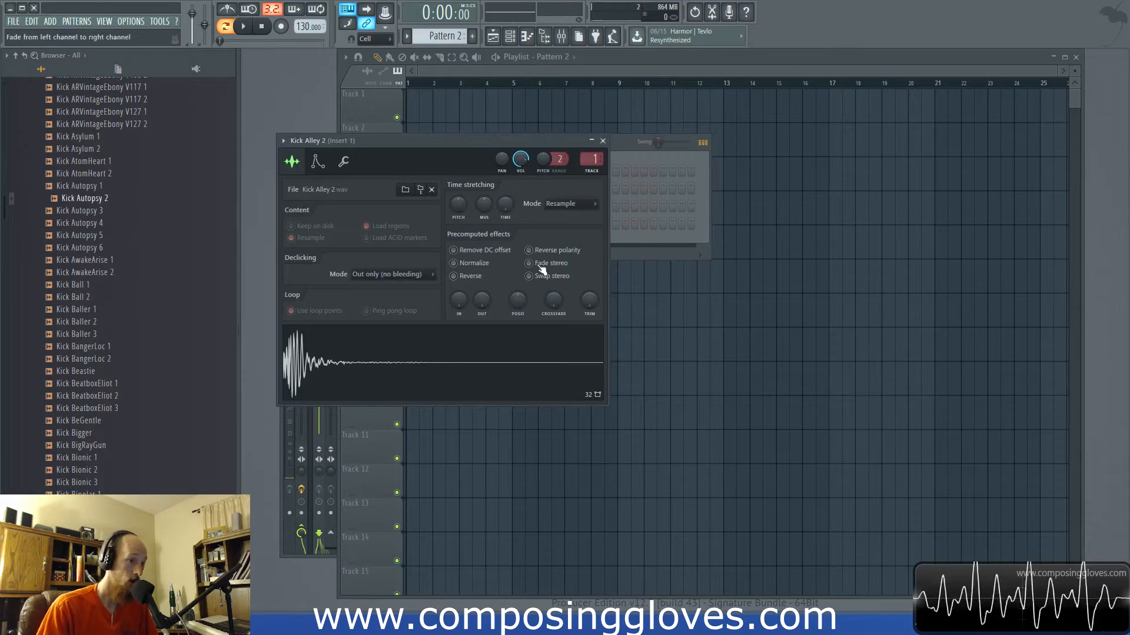
{"action": "left_click_drag", "start_coordinate": [458, 140], "coordinate": [712, 163]}
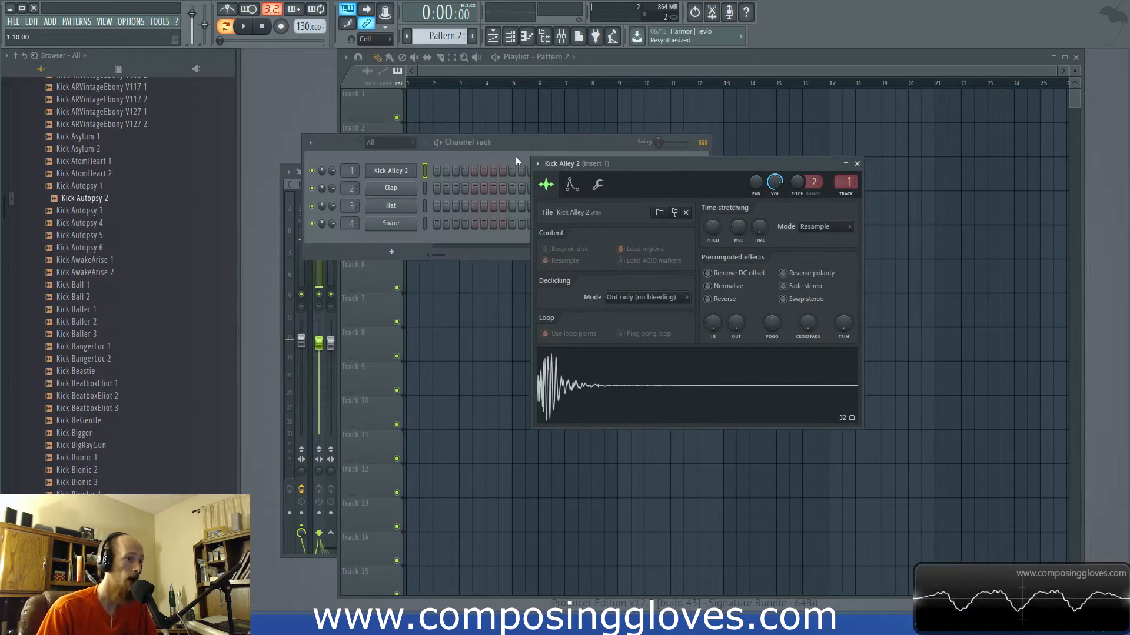
{"action": "left_click", "coordinate": [452, 173]}
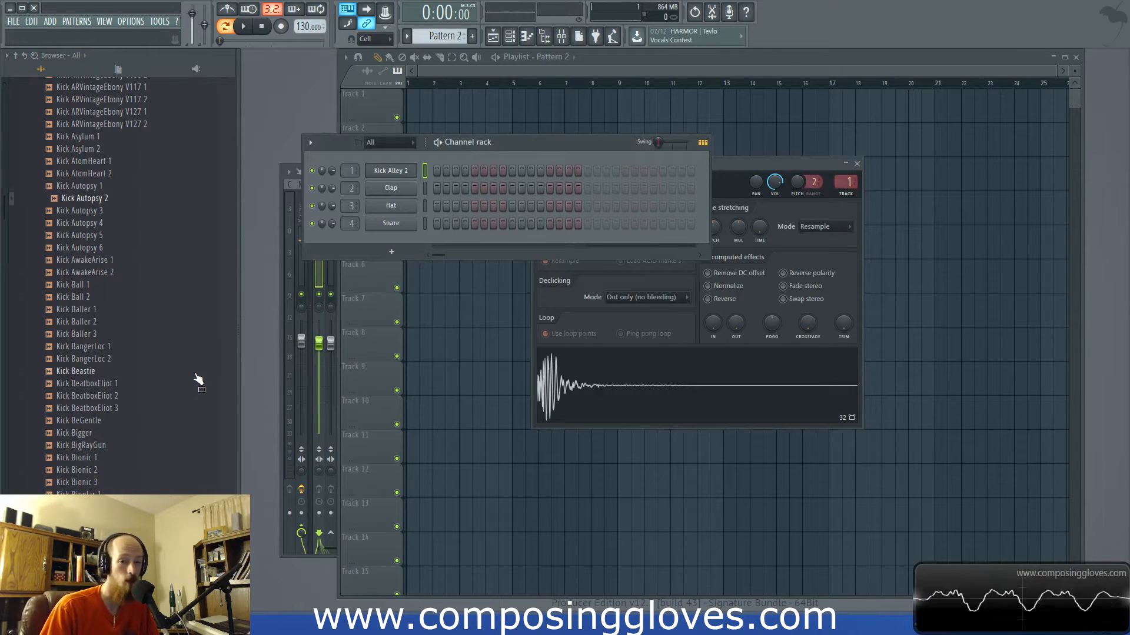
Step: Audition the Kick Baller samples and Kick Beastie, add Kick Beastie as a channel above Kick Alley 2, and view its waveform
{"action": "left_click", "coordinate": [62, 309]}
{"action": "left_click", "coordinate": [63, 322]}
{"action": "left_click", "coordinate": [88, 334]}
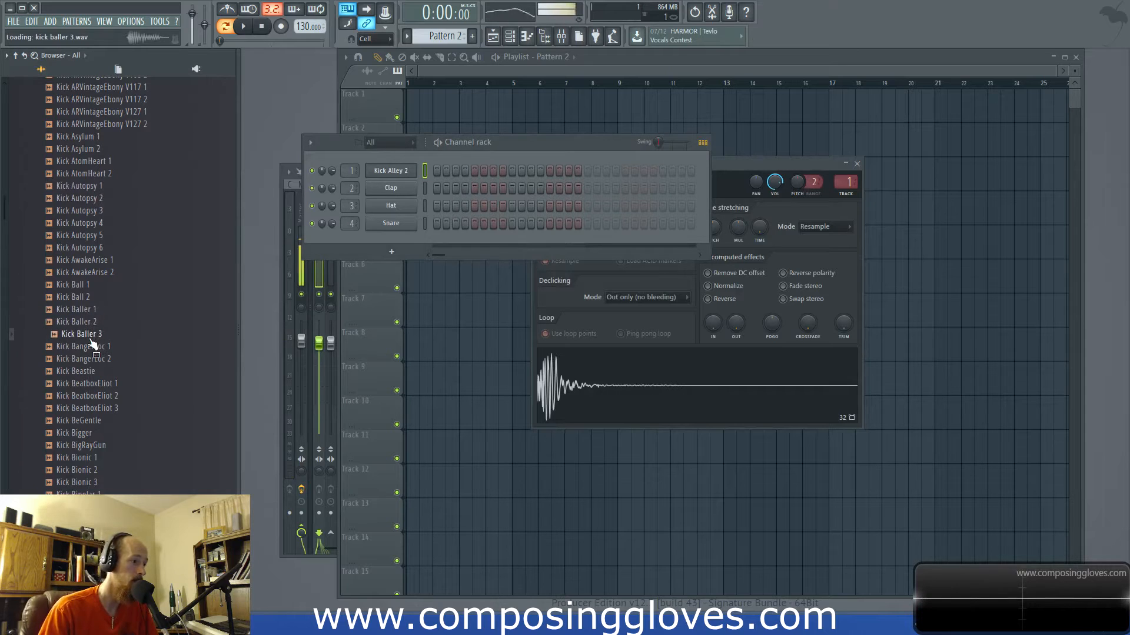
{"action": "left_click", "coordinate": [74, 371]}
{"action": "left_click_drag", "start_coordinate": [74, 371], "coordinate": [389, 169]}
{"action": "left_click", "coordinate": [391, 171]}
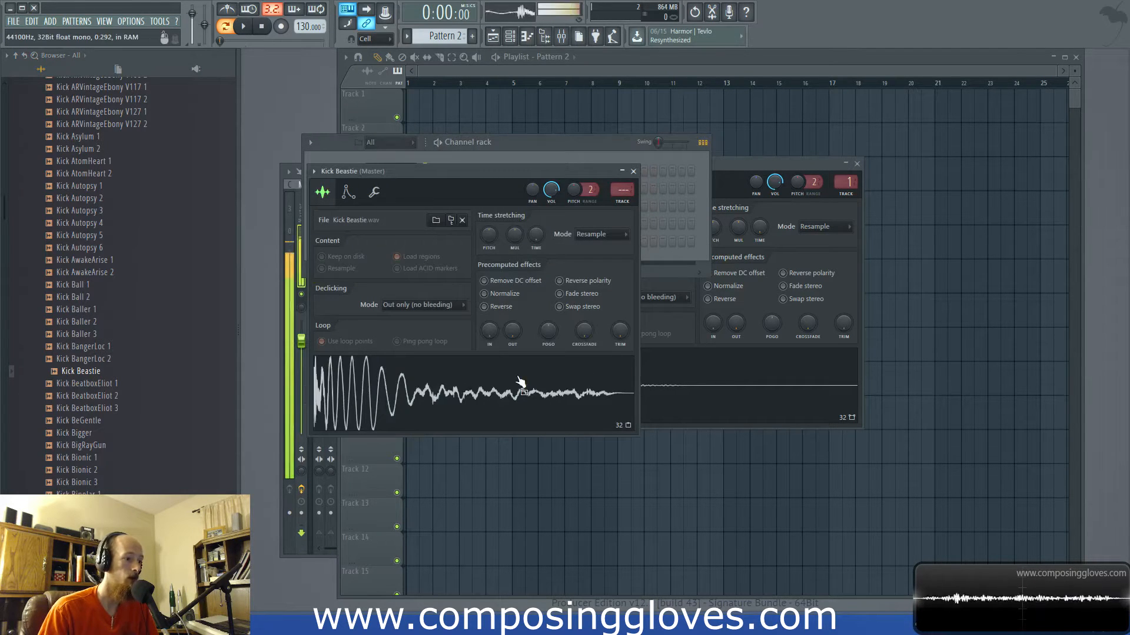
{"action": "left_click_drag", "start_coordinate": [493, 171], "coordinate": [627, 184]}
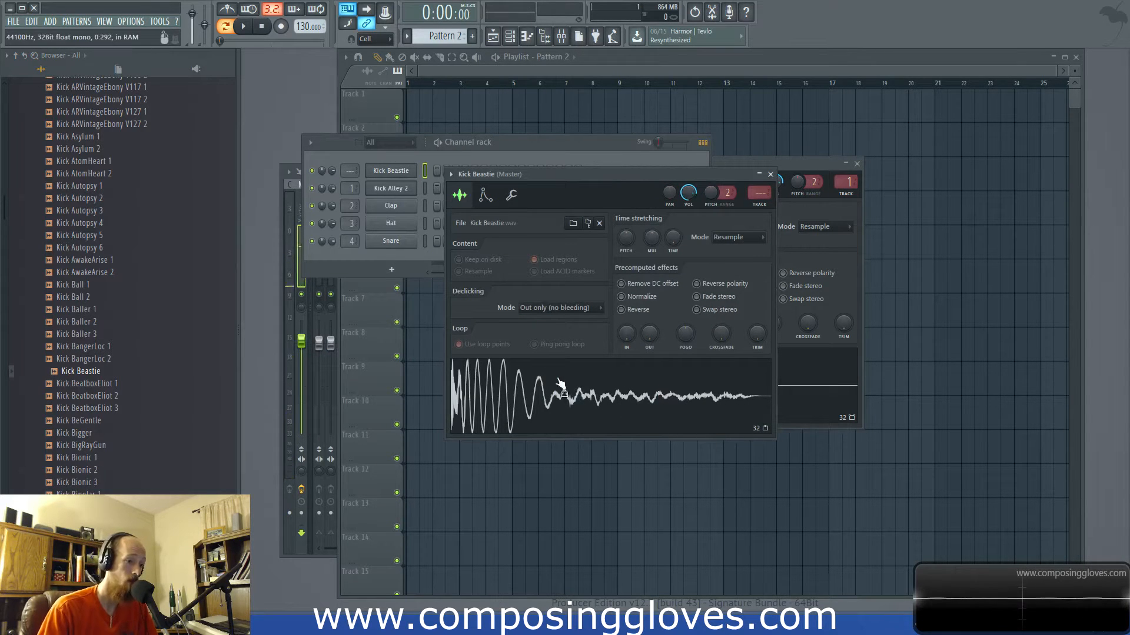
{"action": "left_click", "coordinate": [436, 154]}
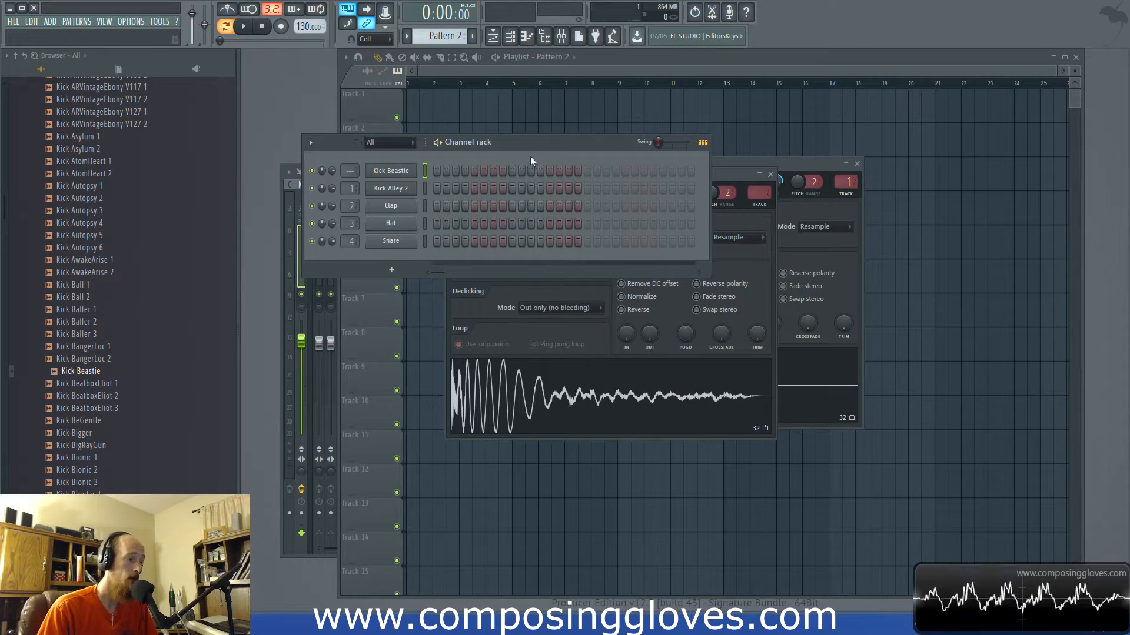
Step: Collapse the Kick folder under Samples > Drums in the Browser
{"action": "scroll", "coordinate": [63, 303], "scroll_direction": "up", "scroll_amount": 15}
{"action": "scroll", "coordinate": [71, 313], "scroll_direction": "up", "scroll_amount": 20}
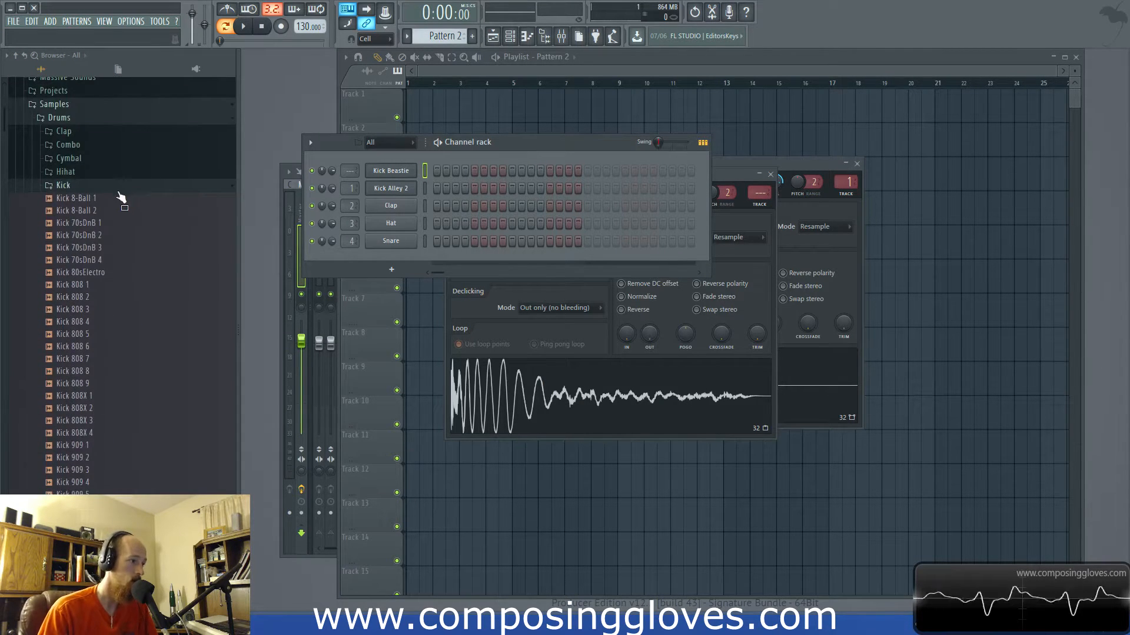
{"action": "left_click", "coordinate": [119, 187]}
Step: Place the Kick Beastie sample from its channel settings onto Track 1 of the Playlist as an audio clip
{"action": "left_click", "coordinate": [637, 325]}
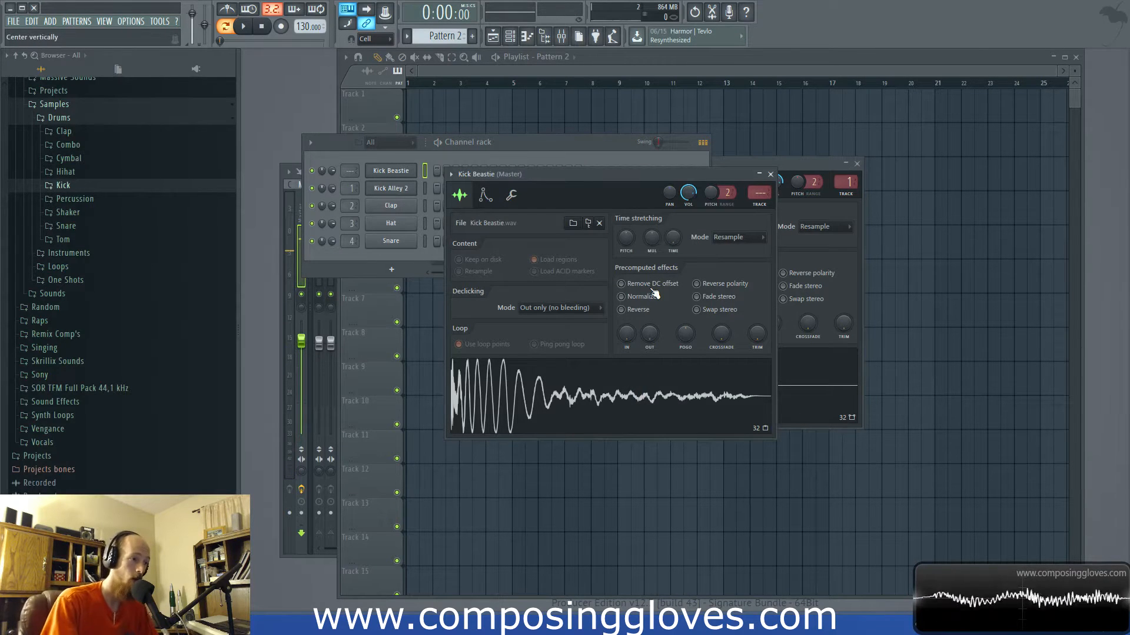
{"action": "left_click", "coordinate": [421, 159]}
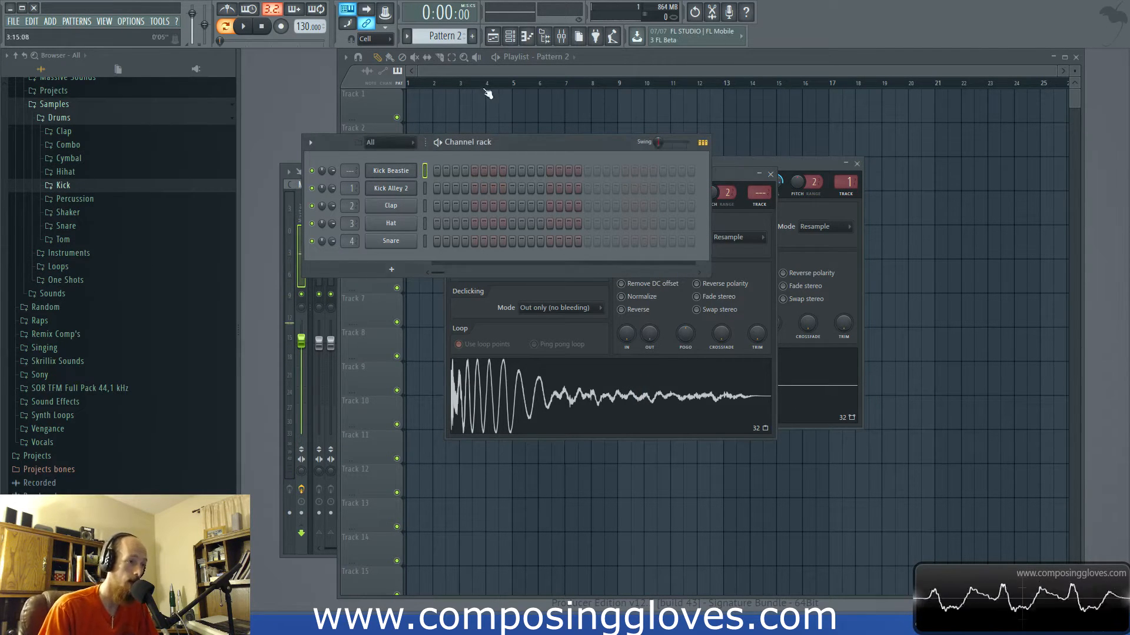
{"action": "left_click", "coordinate": [414, 171]}
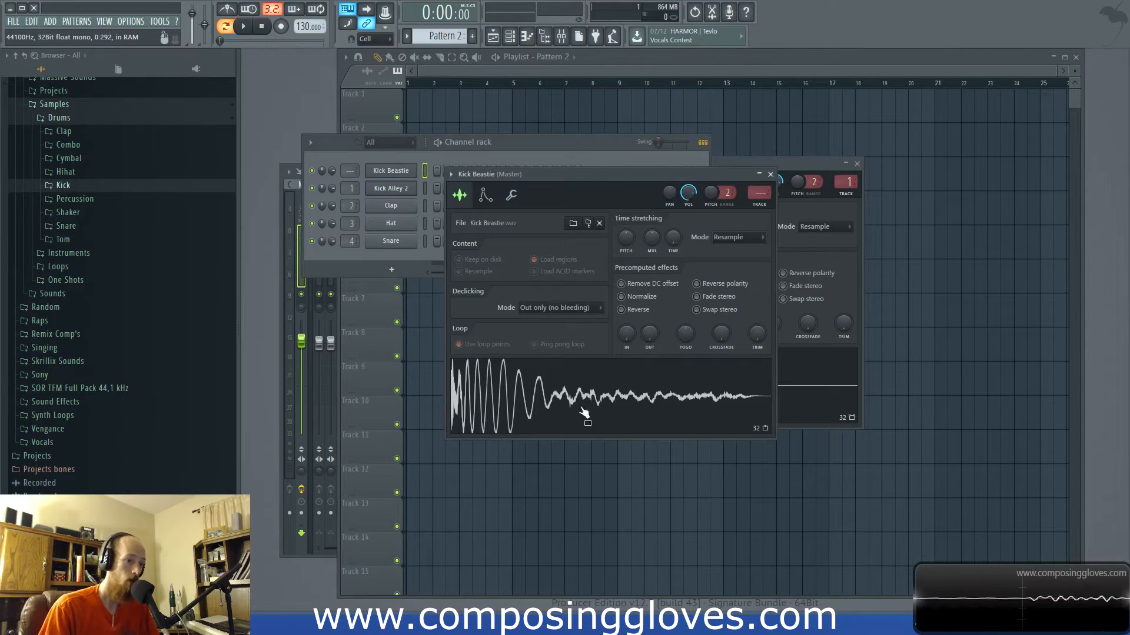
{"action": "left_click_drag", "start_coordinate": [489, 396], "coordinate": [526, 109]}
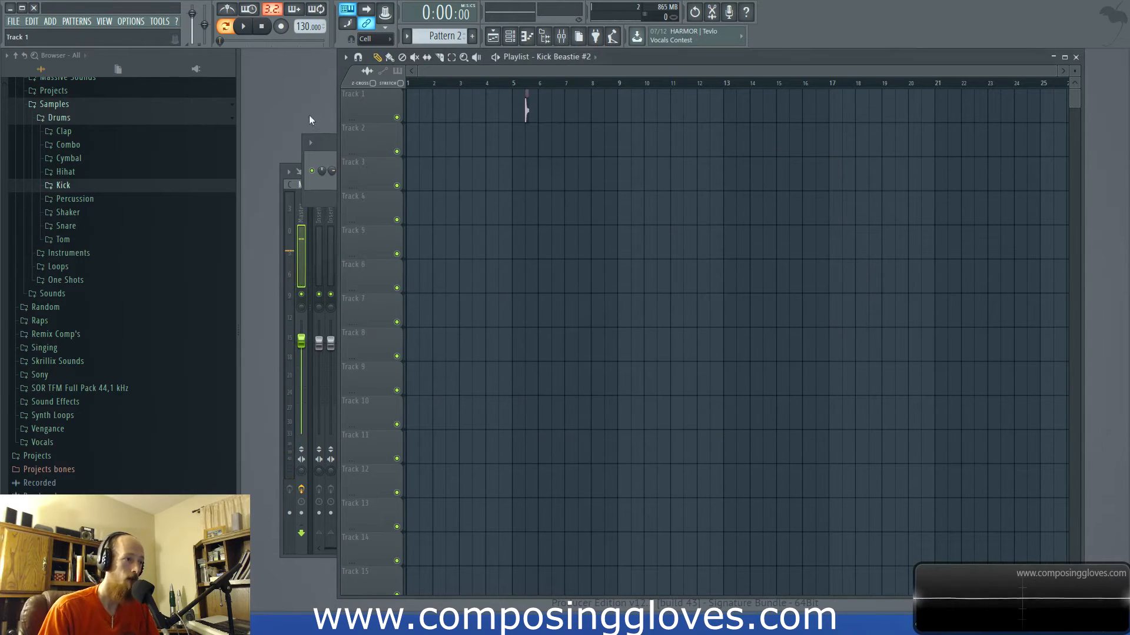
Step: Show the Unsorted channels in the Channel rack and place the Kick Alley 2 sample onto Track 2 of the Playlist
{"action": "left_click", "coordinate": [388, 143]}
{"action": "left_click", "coordinate": [397, 150]}
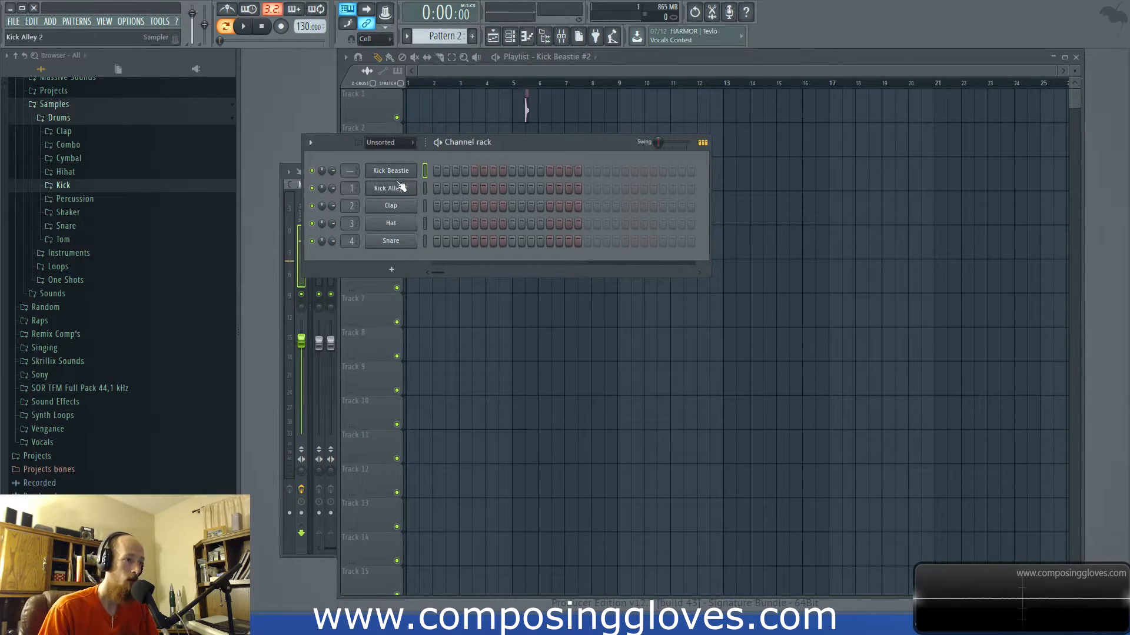
{"action": "left_click", "coordinate": [404, 188]}
{"action": "left_click_drag", "start_coordinate": [589, 385], "coordinate": [517, 144]}
Step: Move the Kick Beastie and Kick Alley 2 clips to the start of bar 1 and select both
{"action": "scroll", "coordinate": [515, 142], "scroll_direction": "up", "scroll_amount": 5}
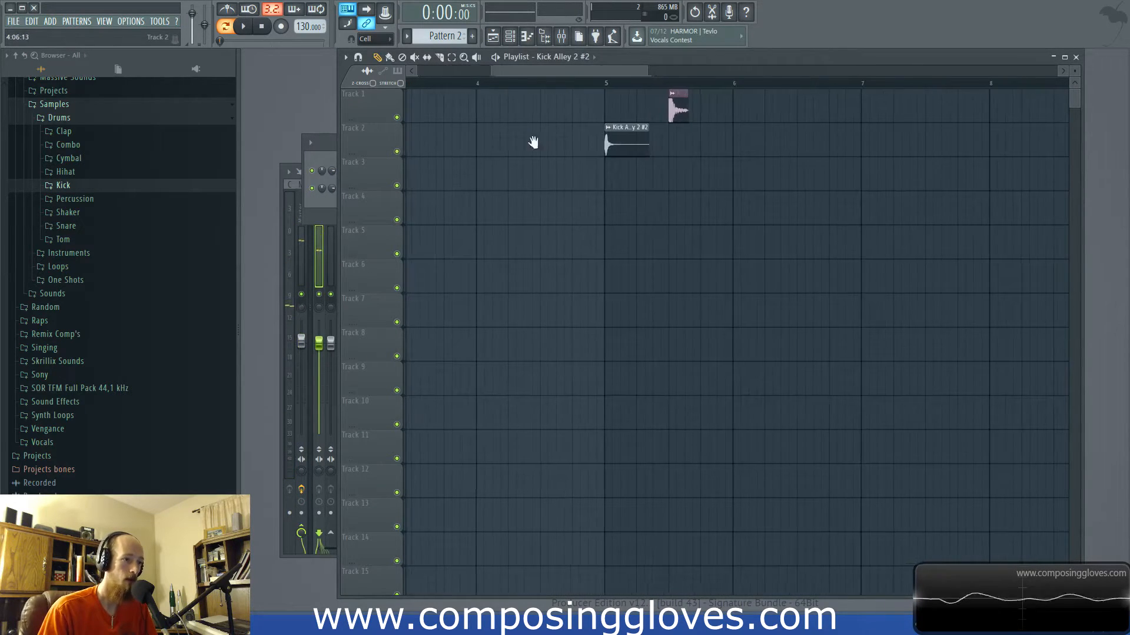
{"action": "left_click_drag", "start_coordinate": [994, 113], "coordinate": [380, 119]}
{"action": "key", "text": "ctrl+a"}
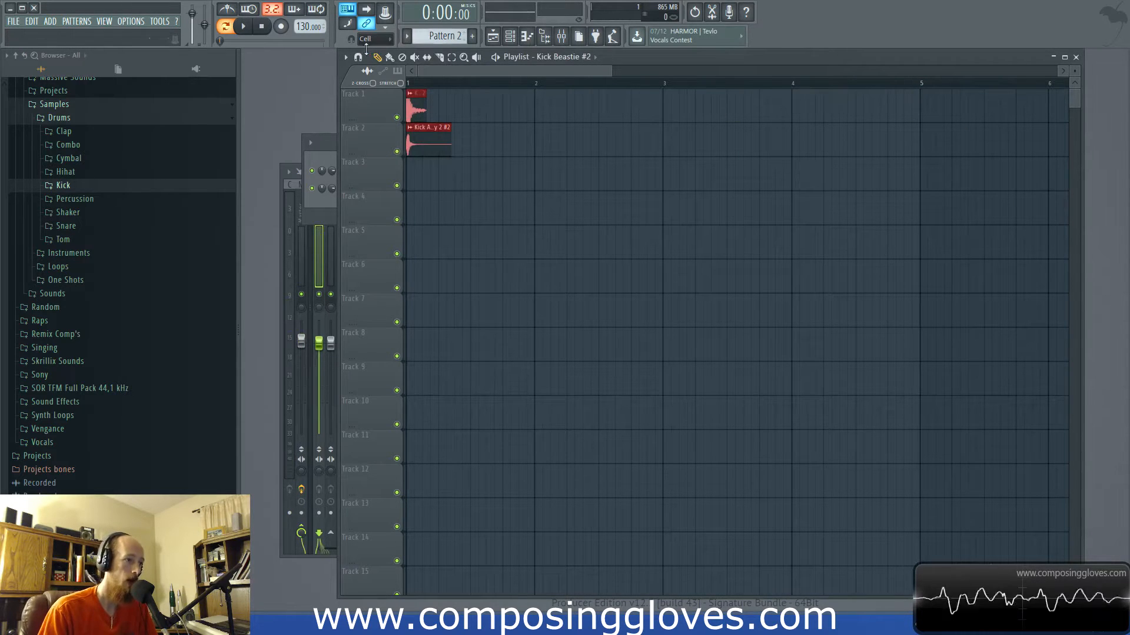
Step: Show the Unsorted channels again and examine the Kick Beastie waveform and fade controls in its channel settings
{"action": "left_click", "coordinate": [322, 143]}
{"action": "left_click", "coordinate": [391, 148]}
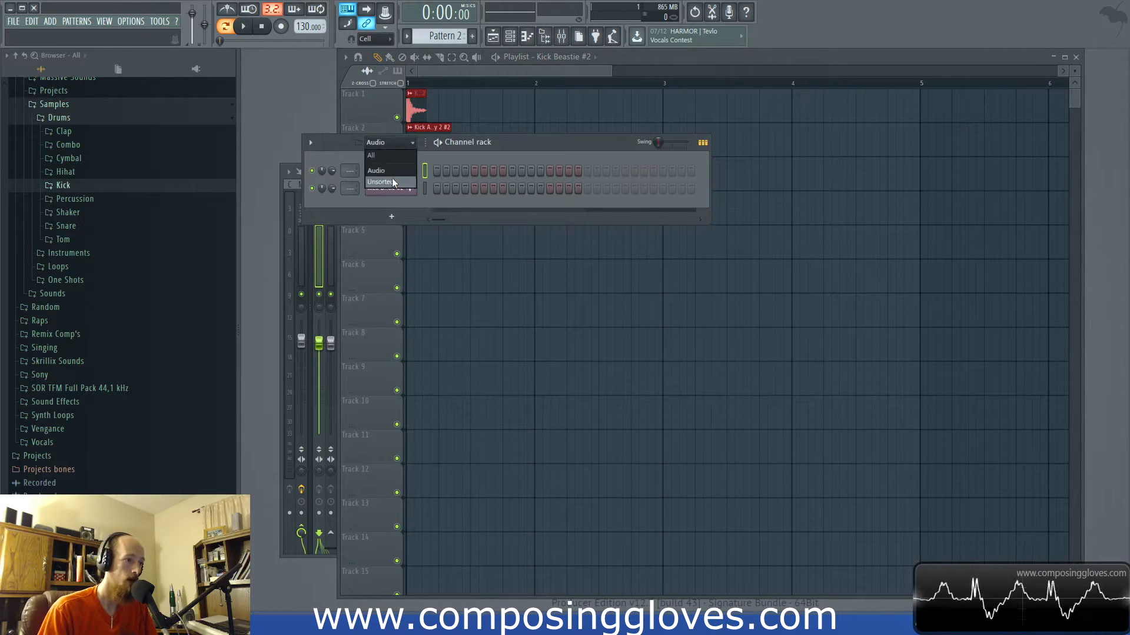
{"action": "left_click", "coordinate": [391, 178]}
{"action": "left_click", "coordinate": [391, 171]}
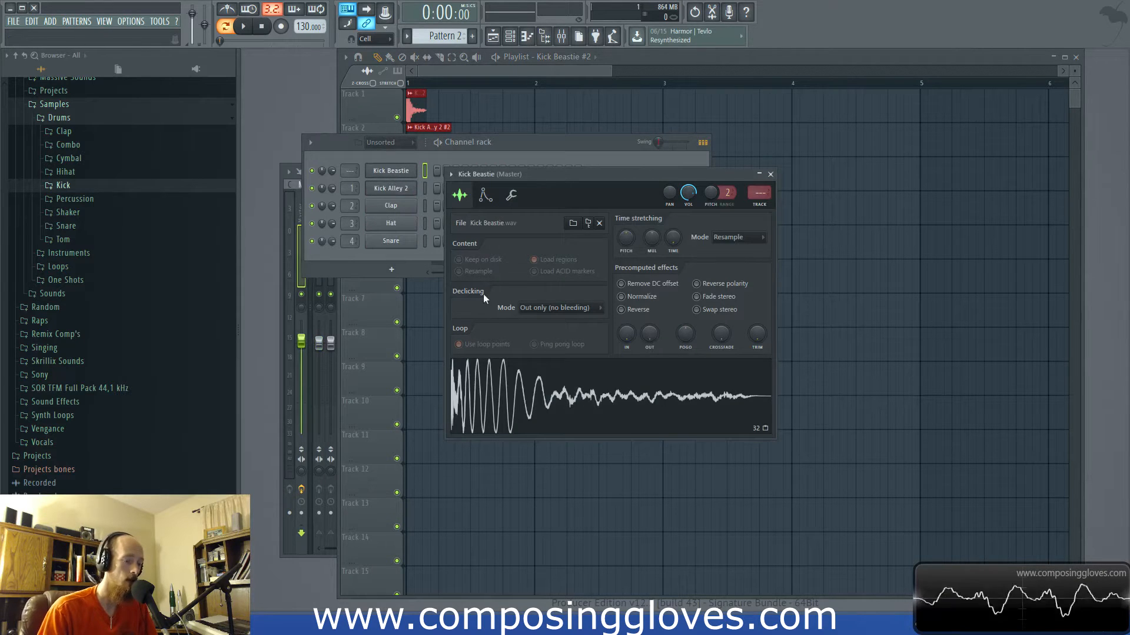
{"action": "mouse_move", "coordinate": [650, 334]}
{"action": "left_mouse_down"}
{"action": "mouse_move", "coordinate": [650, 294]}
{"action": "mouse_move", "coordinate": [650, 335]}
{"action": "left_mouse_up"}
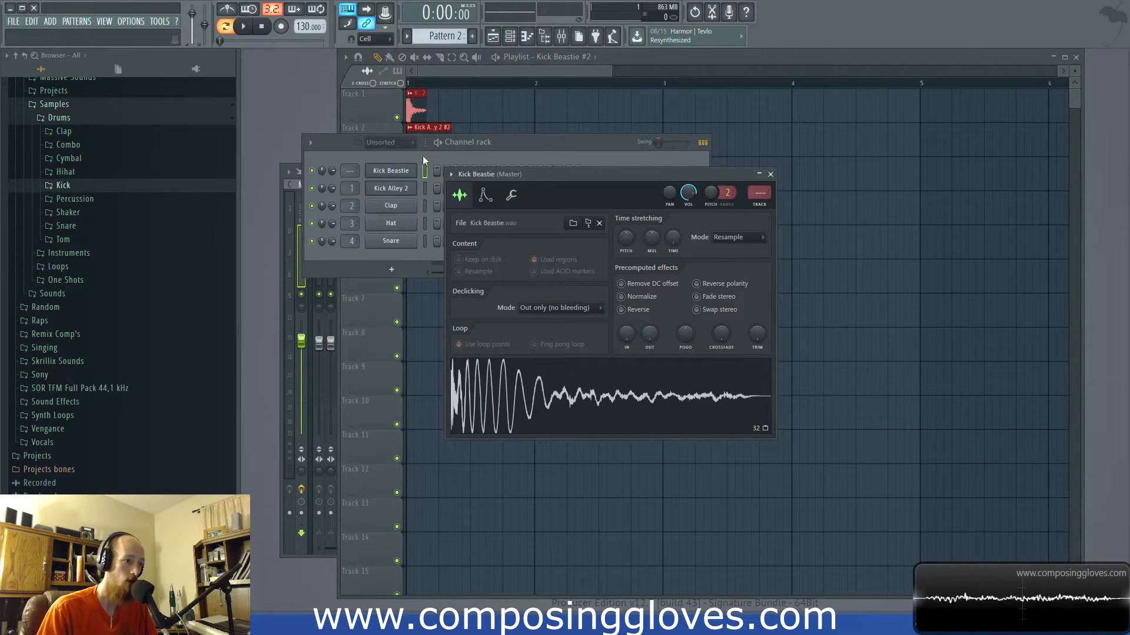
Step: Place hits on steps 1 and 9 for both Kick Beastie and Kick Alley 2, and play the pattern
{"action": "left_click", "coordinate": [424, 160]}
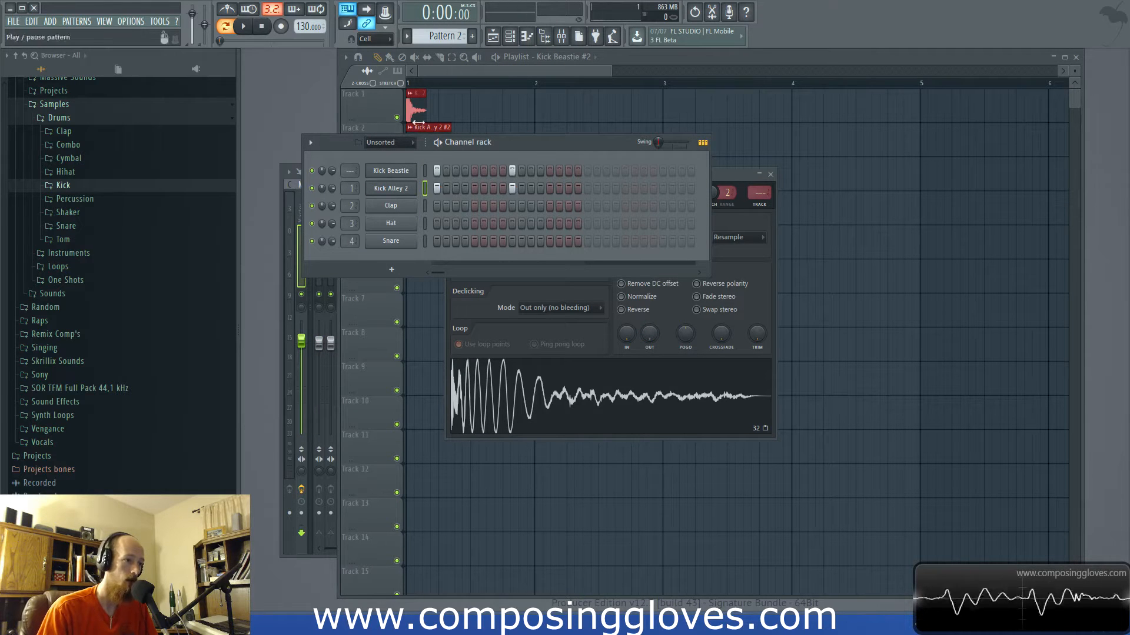
{"action": "left_click", "coordinate": [242, 27]}
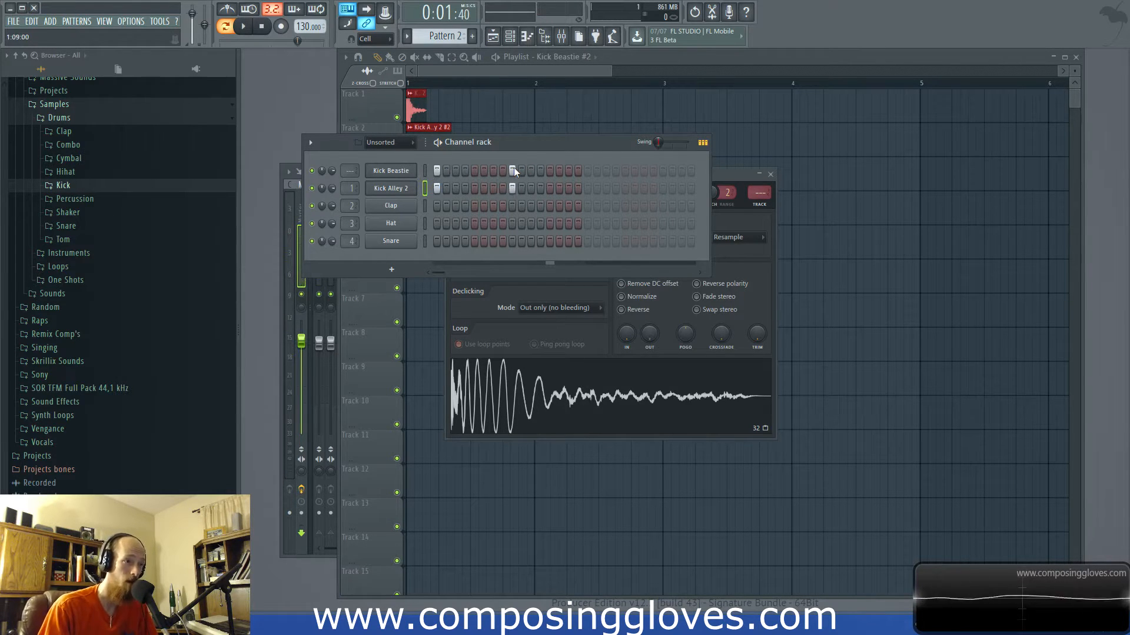
Step: Open the Kick Beastie channel in the Piano roll and audition the kick at several pitches, including C4 and C5
{"action": "right_click", "coordinate": [393, 170]}
{"action": "left_click", "coordinate": [442, 171]}
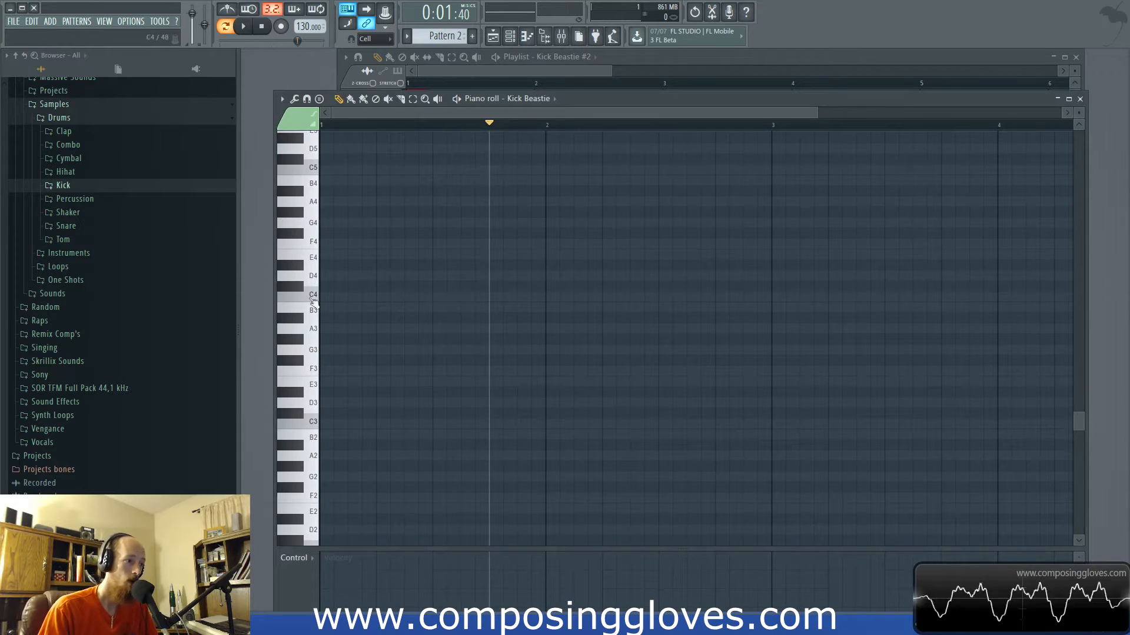
{"action": "left_click", "coordinate": [307, 296]}
{"action": "left_click", "coordinate": [309, 254]}
{"action": "left_click", "coordinate": [309, 167]}
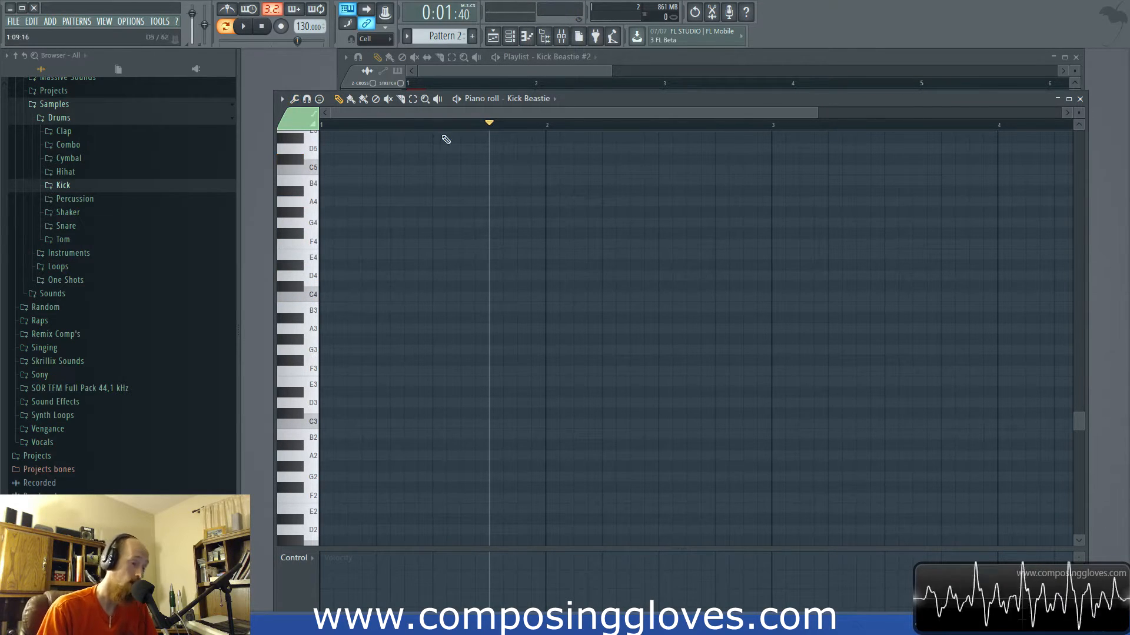
Step: Return to the Channel rack, reopen the Kick Beastie channel settings, and move that window below the channel list
{"action": "key", "text": "F6"}
{"action": "left_click", "coordinate": [399, 172]}
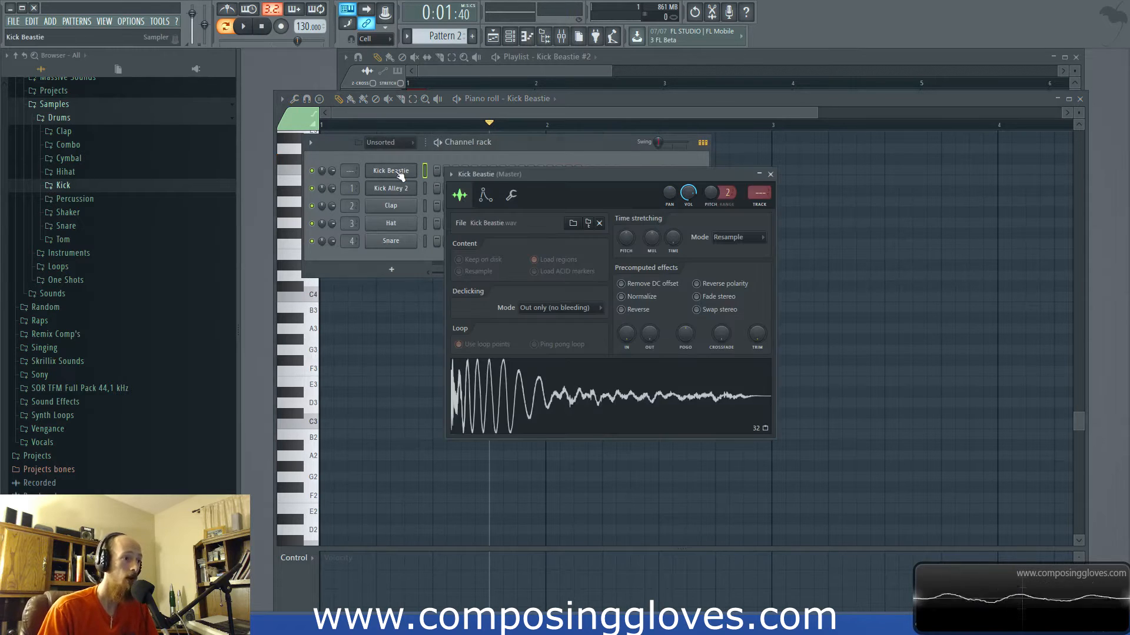
{"action": "left_click_drag", "start_coordinate": [572, 178], "coordinate": [447, 253]}
Step: Bring the Playlist forward for a close view of the two kick clips and switch playback to Song mode
{"action": "left_click", "coordinate": [472, 68]}
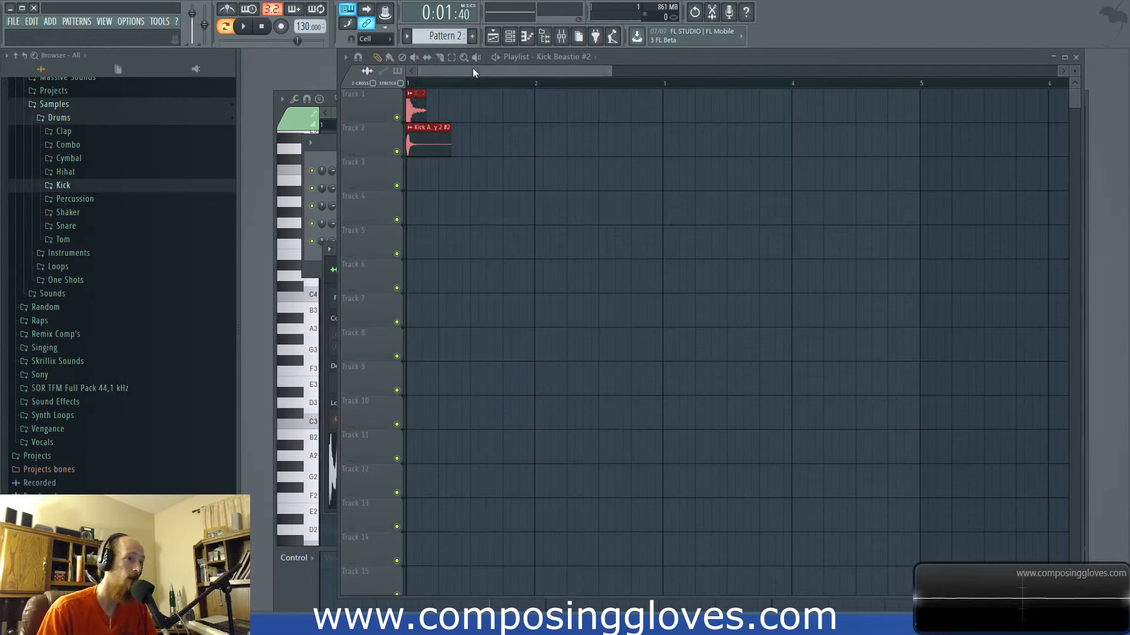
{"action": "scroll", "coordinate": [434, 95], "scroll_direction": "up", "scroll_amount": 3}
{"action": "left_click", "coordinate": [226, 26]}
{"action": "scroll", "coordinate": [438, 109], "scroll_direction": "up", "scroll_amount": 3}
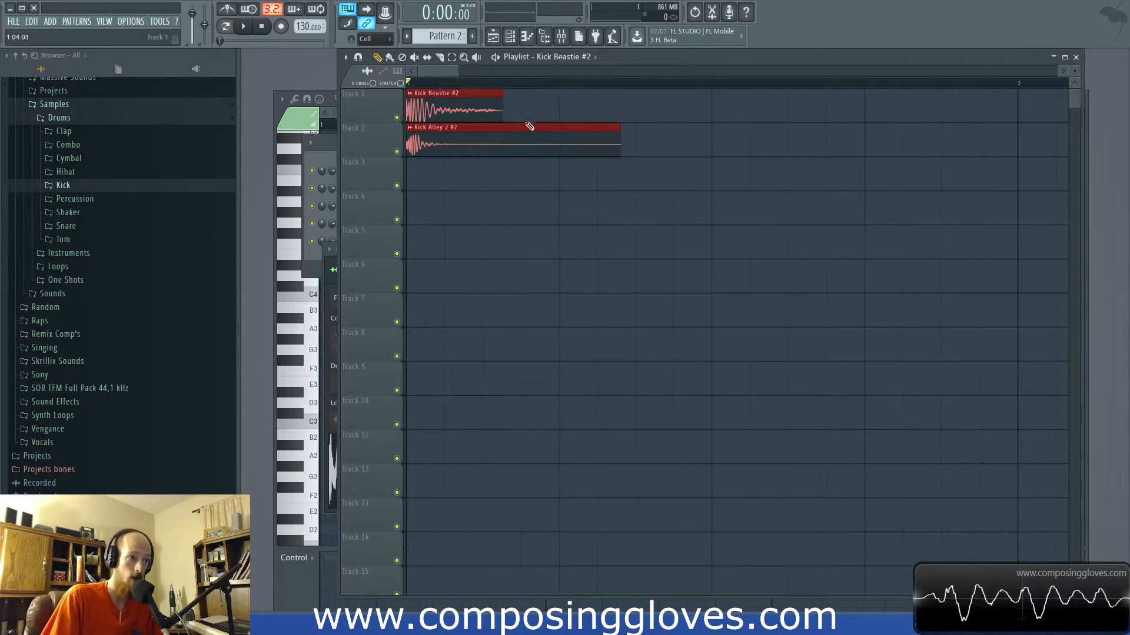
Step: Deselect the kick clips and shorten the Kick Alley 2 clip on Track 2 to about 0:03:15
{"action": "left_click", "coordinate": [537, 114]}
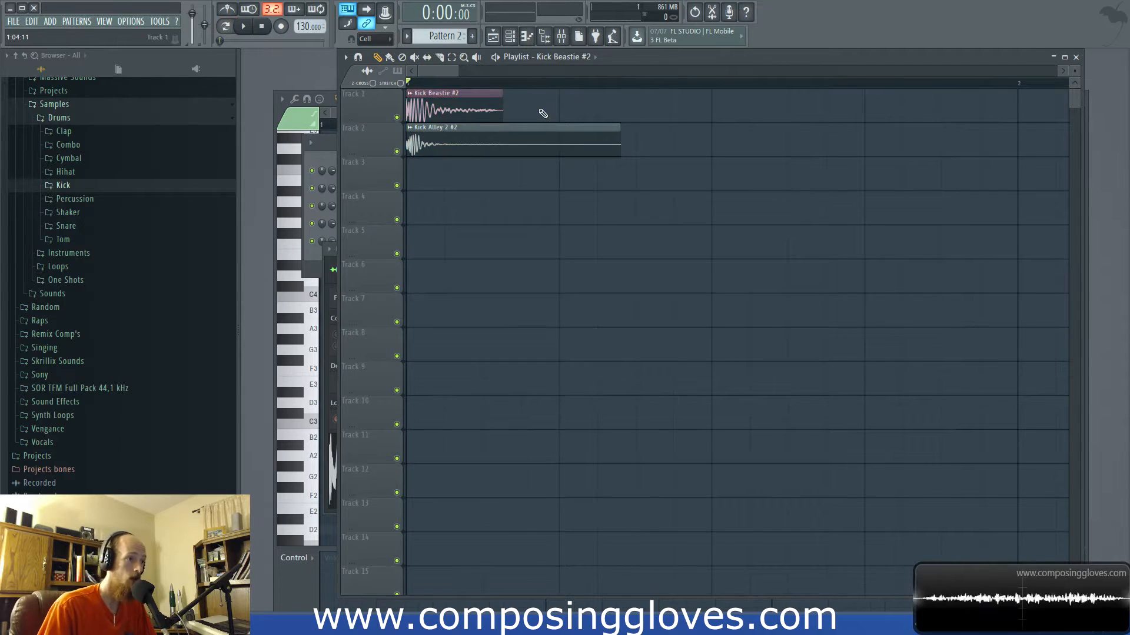
{"action": "left_click_drag", "start_coordinate": [616, 148], "coordinate": [544, 148]}
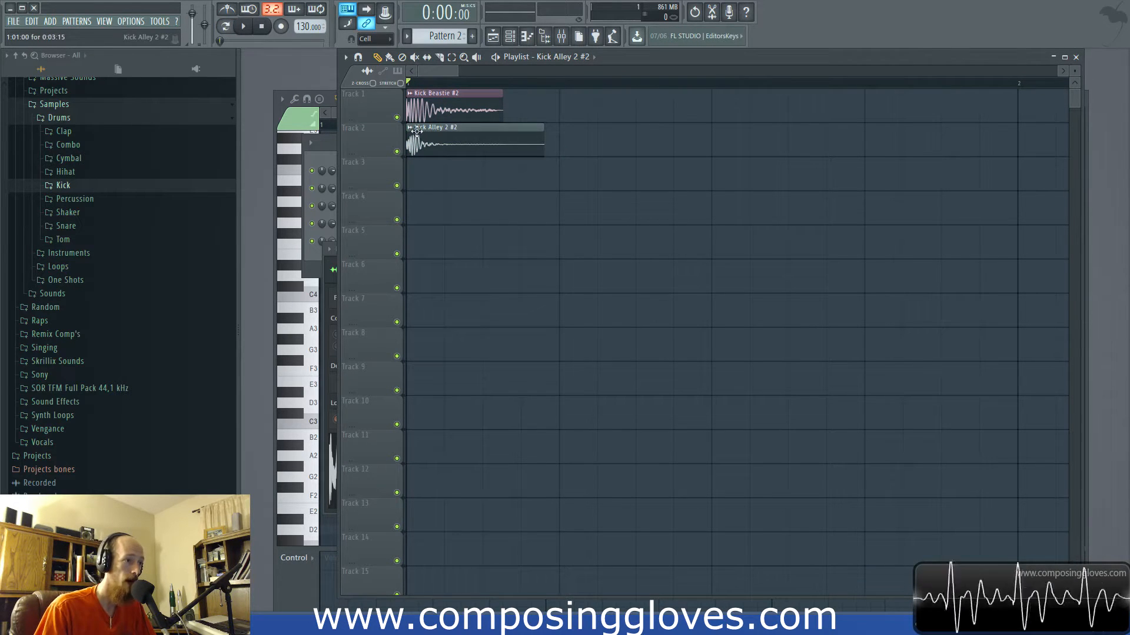
{"action": "left_click", "coordinate": [416, 135]}
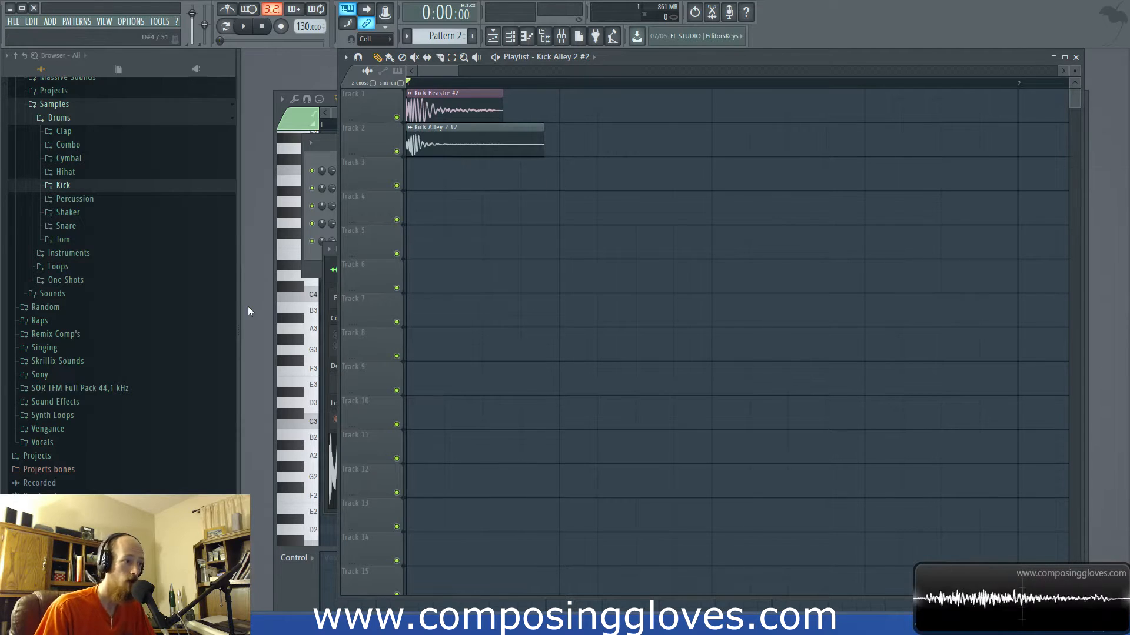
Step: Review the Kick Beastie channel's sample, miscellaneous and volume envelope settings, and return to the Playlist
{"action": "left_click", "coordinate": [324, 269]}
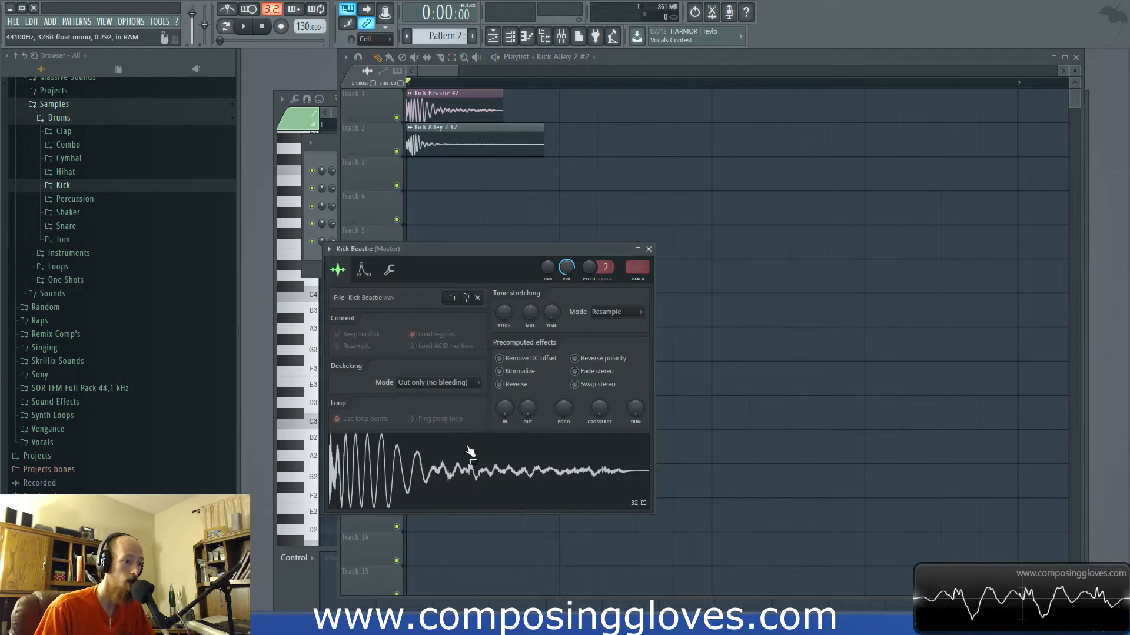
{"action": "left_click", "coordinate": [391, 104]}
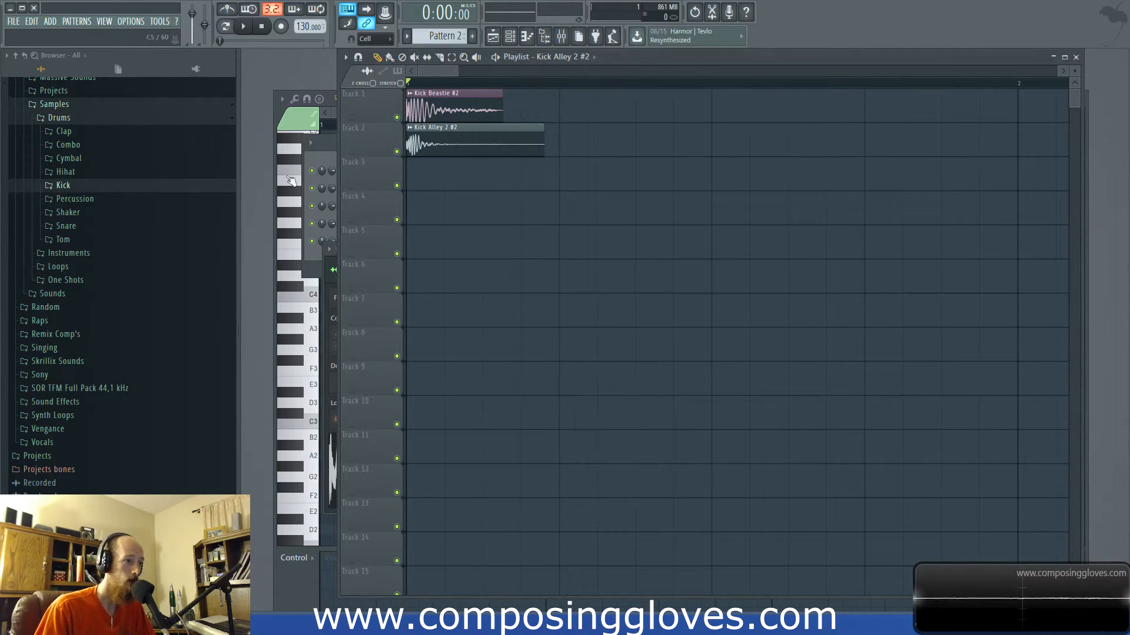
{"action": "left_click", "coordinate": [317, 156]}
{"action": "left_click", "coordinate": [389, 174]}
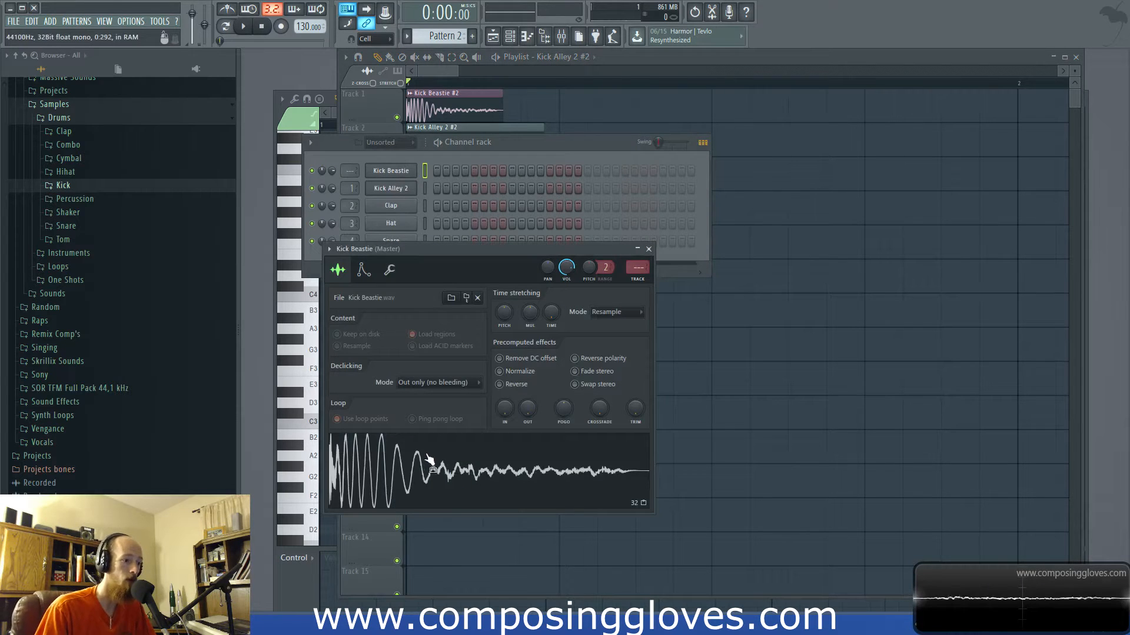
{"action": "left_click", "coordinate": [389, 270]}
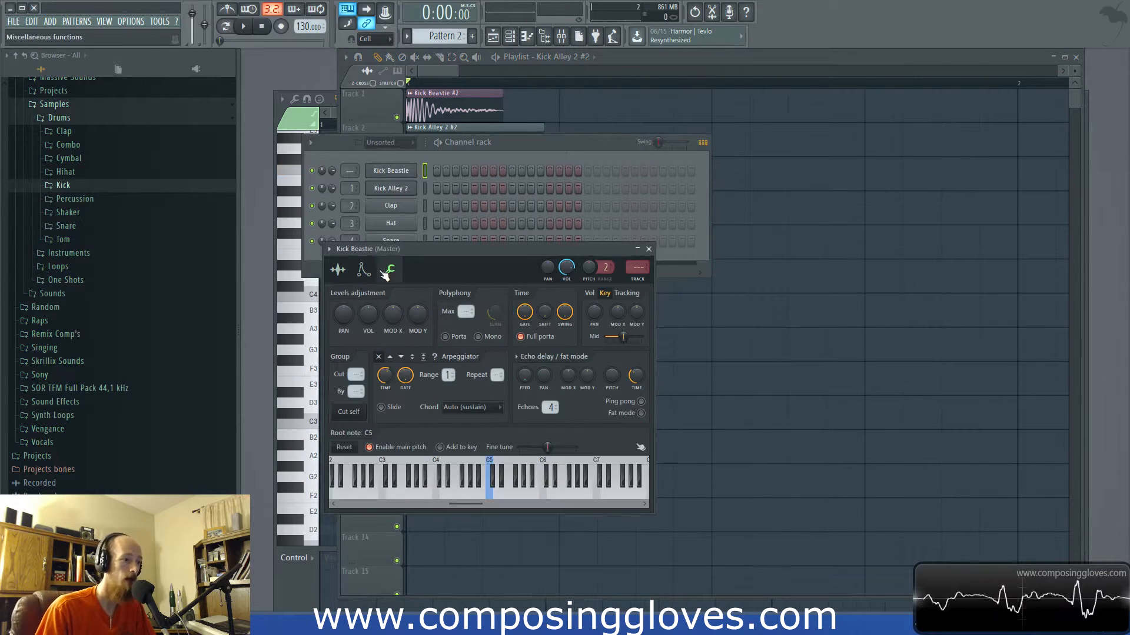
{"action": "left_click", "coordinate": [364, 269]}
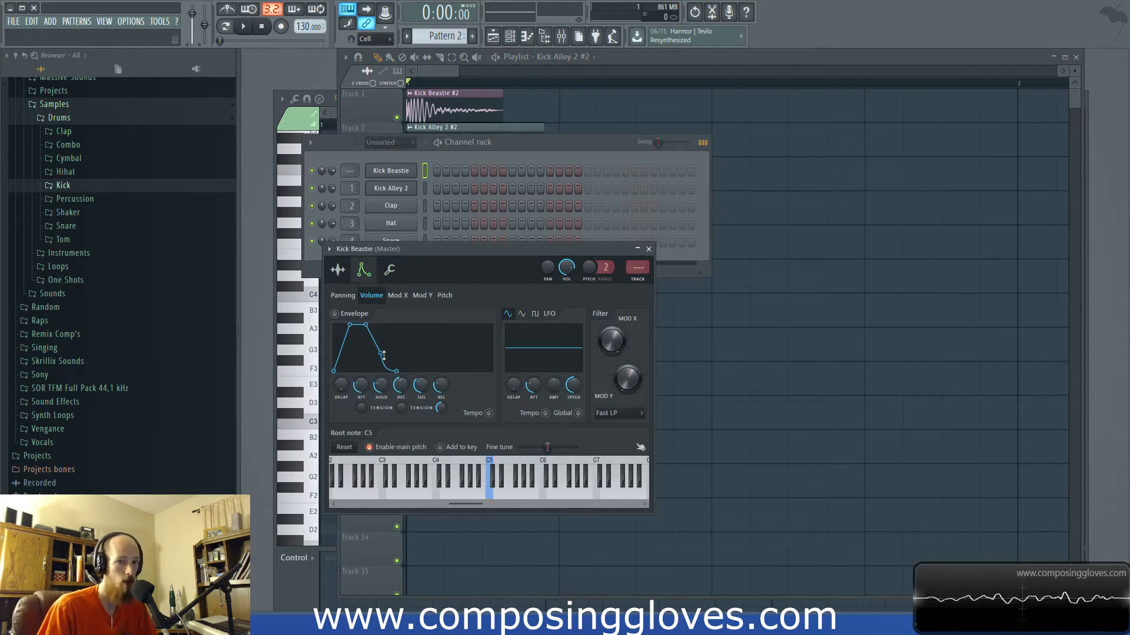
{"action": "left_click", "coordinate": [338, 270]}
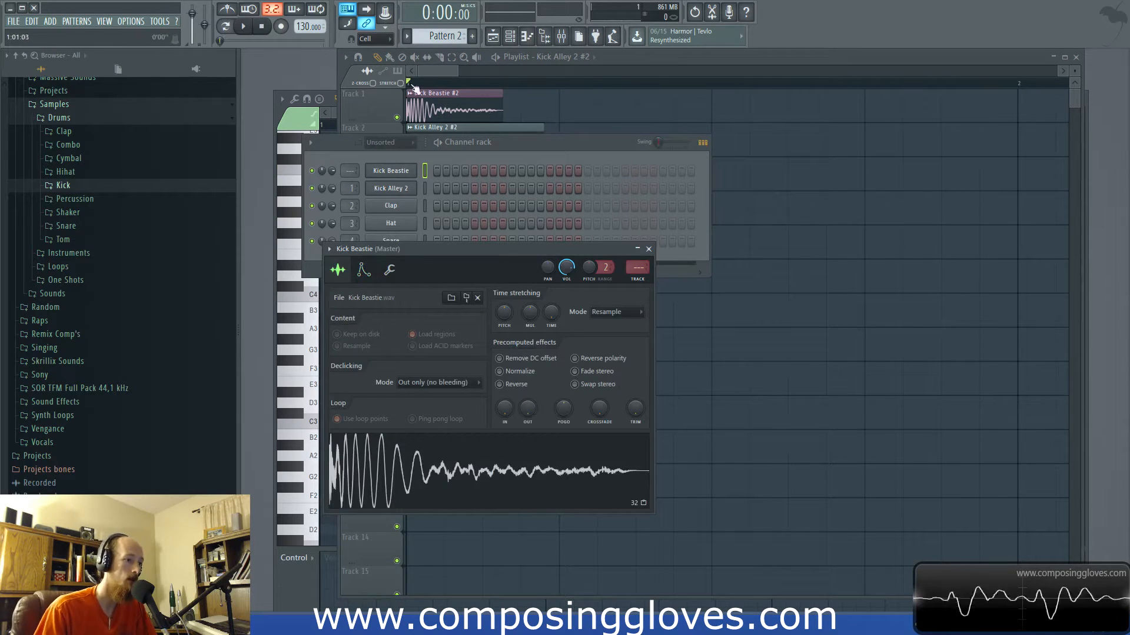
{"action": "left_click", "coordinate": [424, 69]}
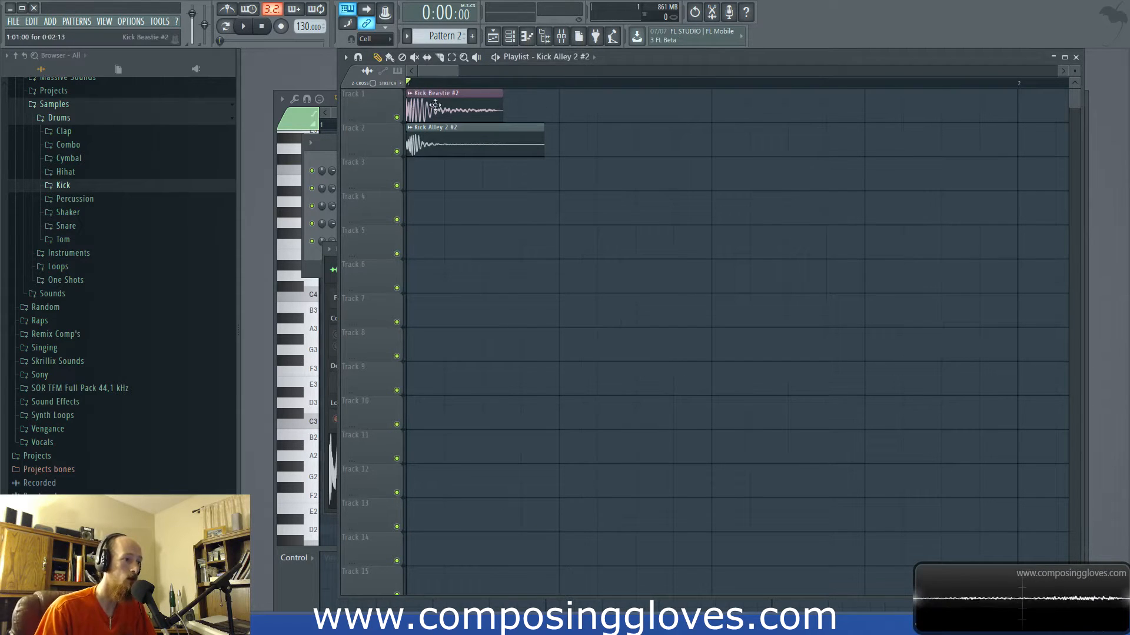
Step: Try stretching the Kick Beastie clip to nearly the end of the Kick Alley 2 clip, and undo the resize
{"action": "left_click_drag", "start_coordinate": [501, 105], "coordinate": [545, 118]}
{"action": "key", "text": "space"}
{"action": "key", "text": "space"}
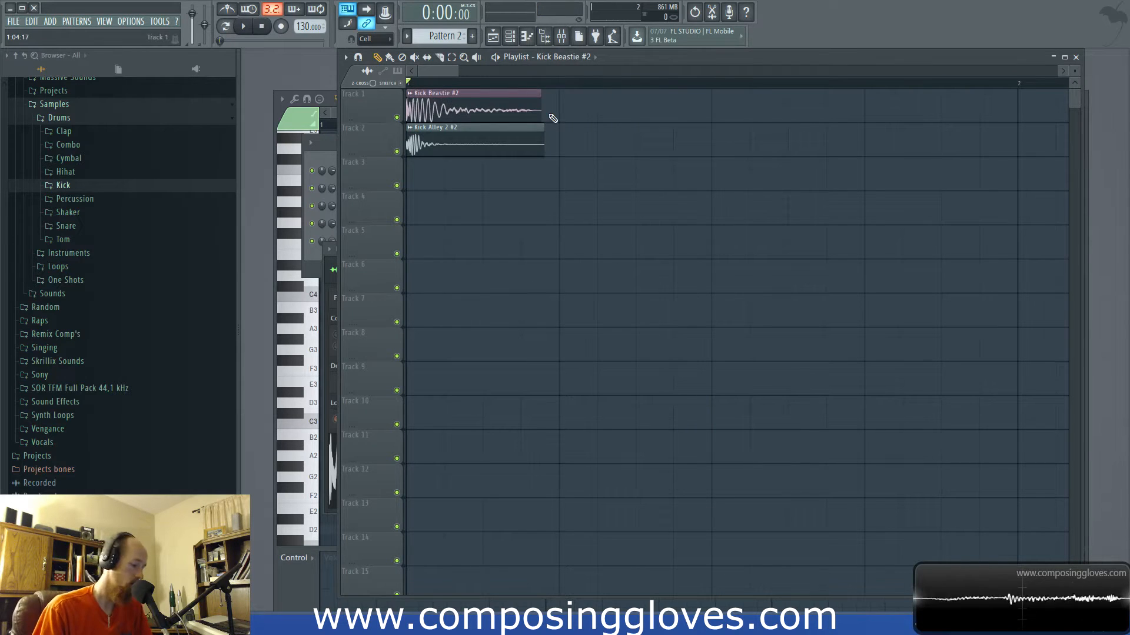
{"action": "key", "text": "ctrl+z"}
{"action": "key", "text": "ctrl+alt+z"}
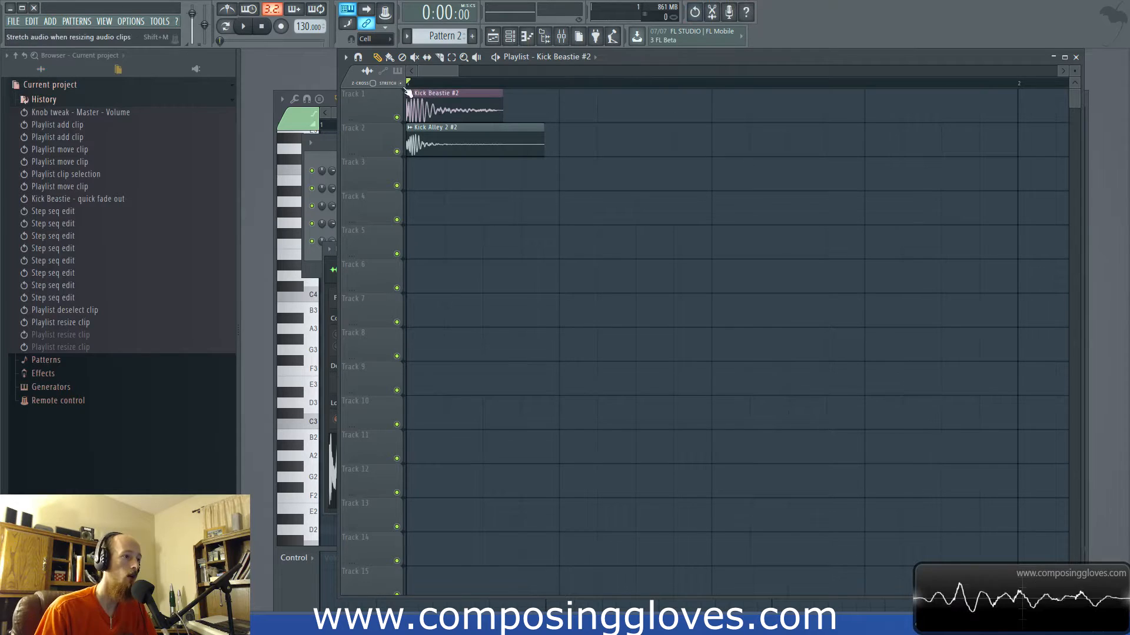
Step: Switch the Browser back to all files, open the Snare folder and audition the Rimshot Accent 1 sample
{"action": "scroll", "coordinate": [444, 149], "scroll_direction": "down", "scroll_amount": 4, "text": "ctrl"}
{"action": "scroll", "coordinate": [431, 157], "scroll_direction": "up", "scroll_amount": 3, "text": "ctrl"}
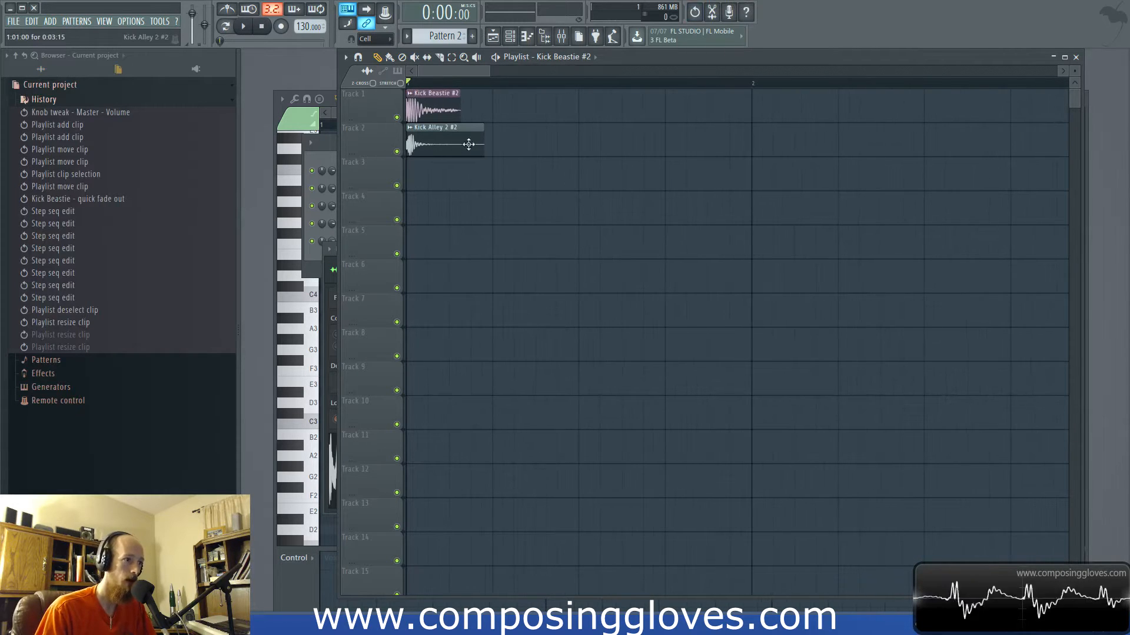
{"action": "left_click", "coordinate": [24, 70]}
{"action": "left_click", "coordinate": [24, 69]}
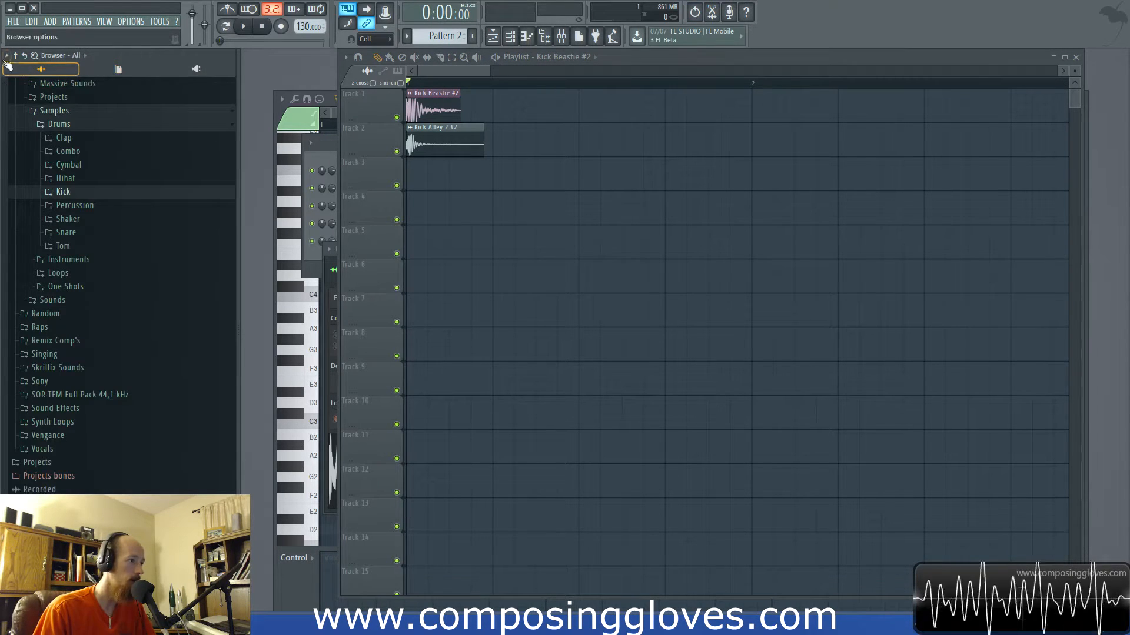
{"action": "left_click", "coordinate": [92, 233]}
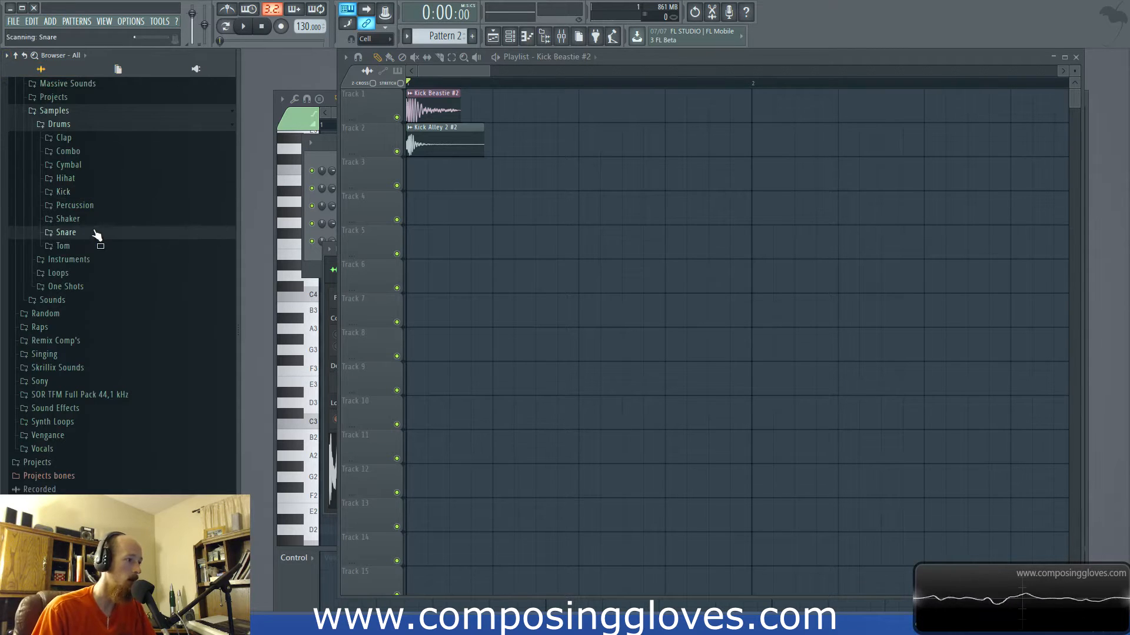
{"action": "scroll", "coordinate": [94, 241], "scroll_direction": "down", "scroll_amount": 10}
{"action": "left_click", "coordinate": [117, 189]}
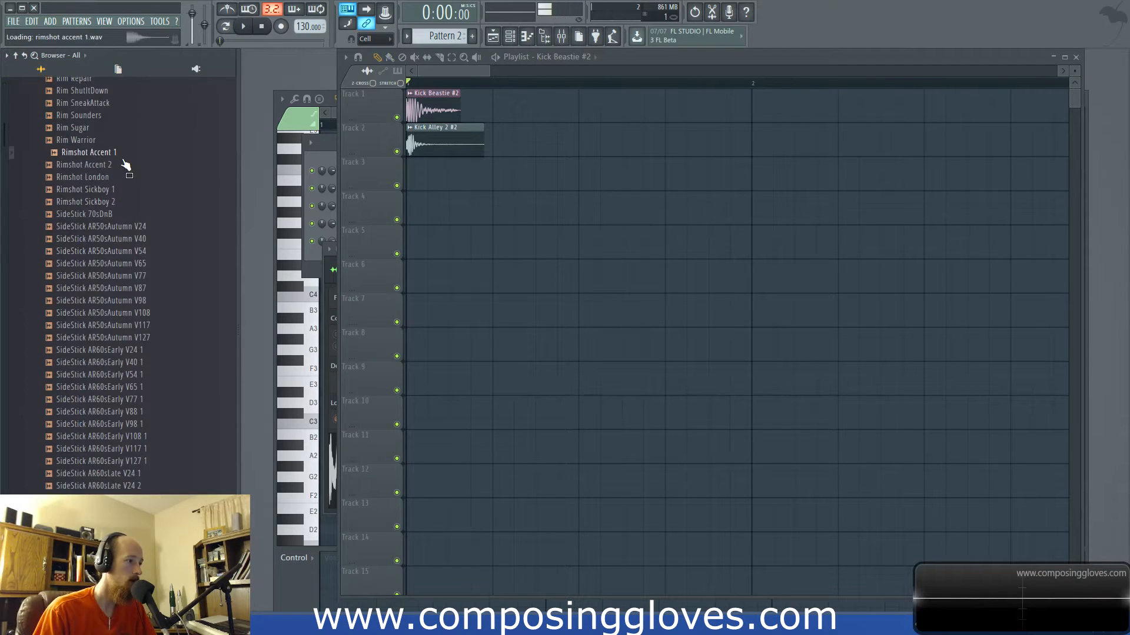
Step: Audition several SideStick samples and place SideStick Gold 3 on Track 3 at 1:05:00
{"action": "scroll", "coordinate": [107, 253], "scroll_direction": "down", "scroll_amount": 10}
{"action": "left_click", "coordinate": [108, 253]}
{"action": "left_click", "coordinate": [119, 289]}
{"action": "left_click", "coordinate": [133, 326]}
{"action": "left_click", "coordinate": [144, 340]}
{"action": "left_click_drag", "start_coordinate": [148, 344], "coordinate": [516, 172]}
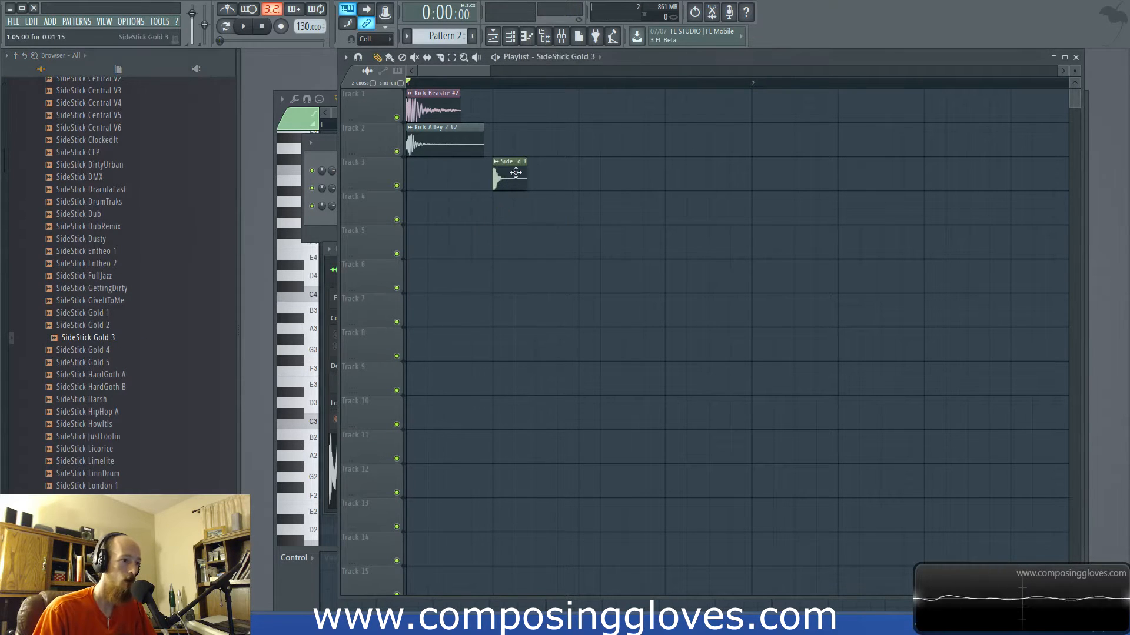
Step: Select both kick clips in the Playlist and collapse the Snare folder in the Browser
{"action": "left_click", "coordinate": [446, 110], "text": "ctrl+shift"}
{"action": "left_click", "coordinate": [446, 136], "text": "ctrl+shift"}
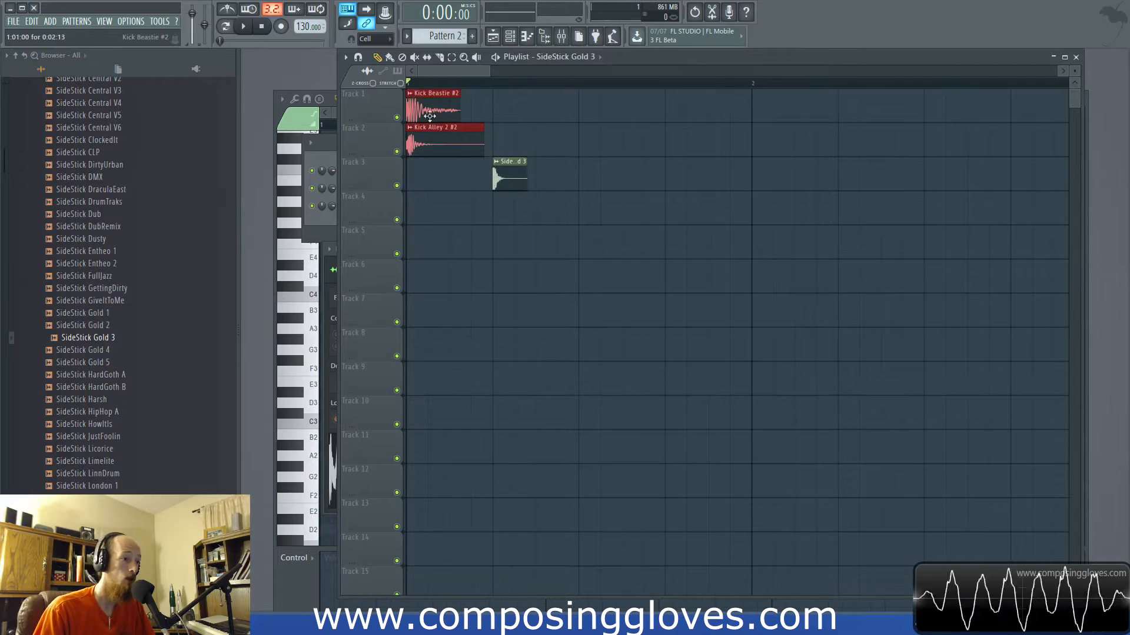
{"action": "scroll", "coordinate": [157, 240], "scroll_direction": "up", "scroll_amount": 15}
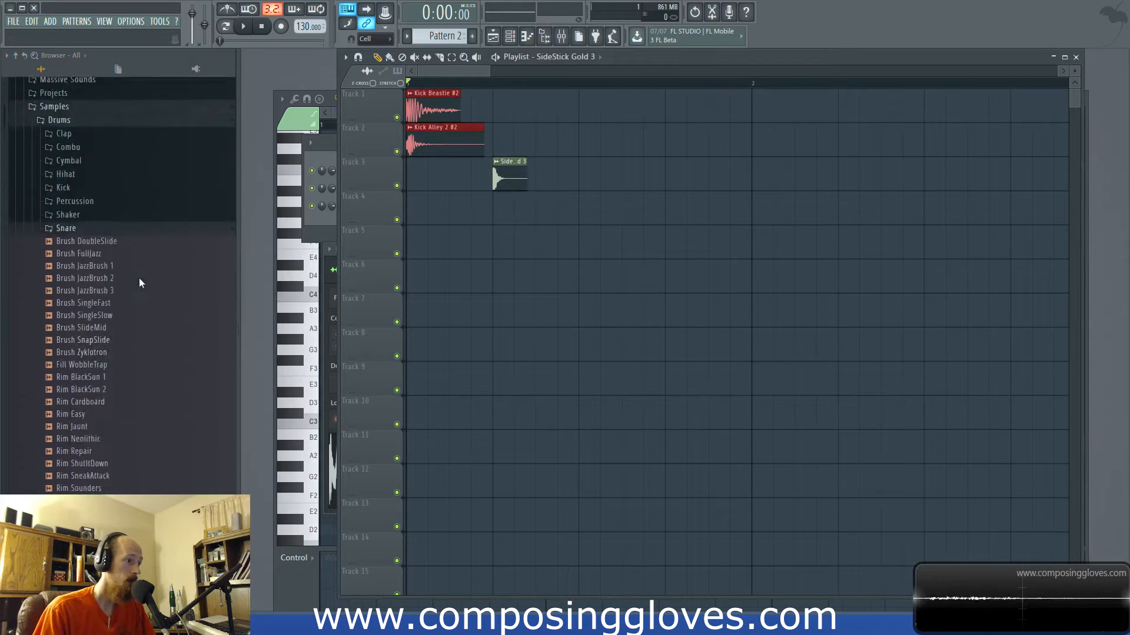
{"action": "scroll", "coordinate": [139, 283], "scroll_direction": "up", "scroll_amount": 5}
{"action": "left_click", "coordinate": [108, 451]}
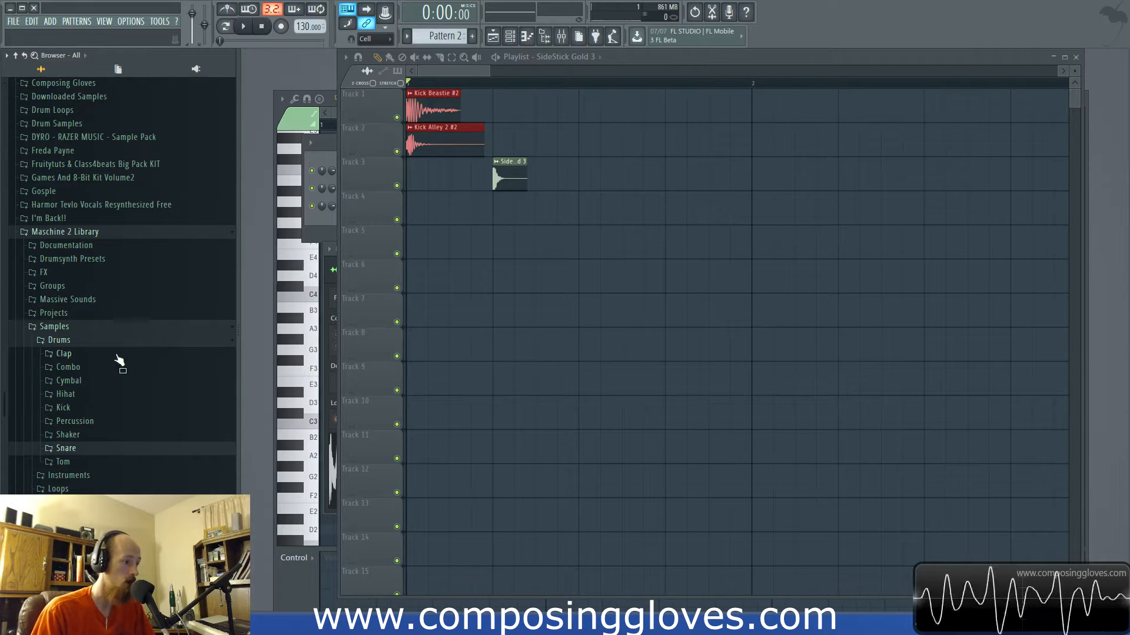
Step: Find the Break Beats folder under Project Files in the Browser and expand it
{"action": "scroll", "coordinate": [101, 200], "scroll_direction": "down", "scroll_amount": 2}
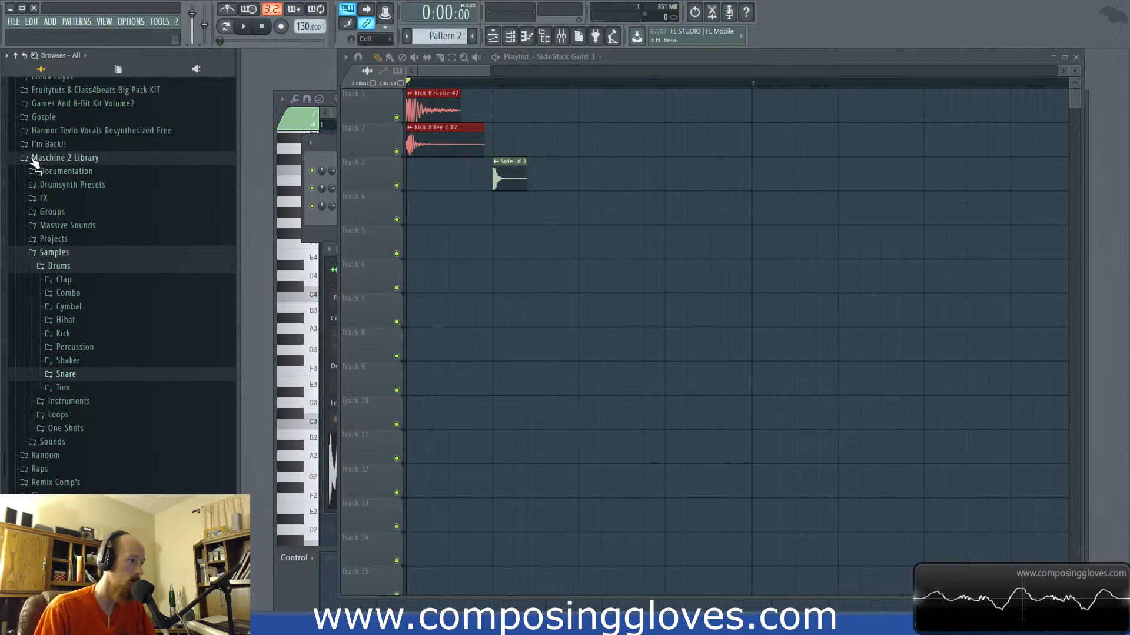
{"action": "scroll", "coordinate": [176, 200], "scroll_direction": "up", "scroll_amount": 4}
{"action": "scroll", "coordinate": [141, 241], "scroll_direction": "up", "scroll_amount": 4}
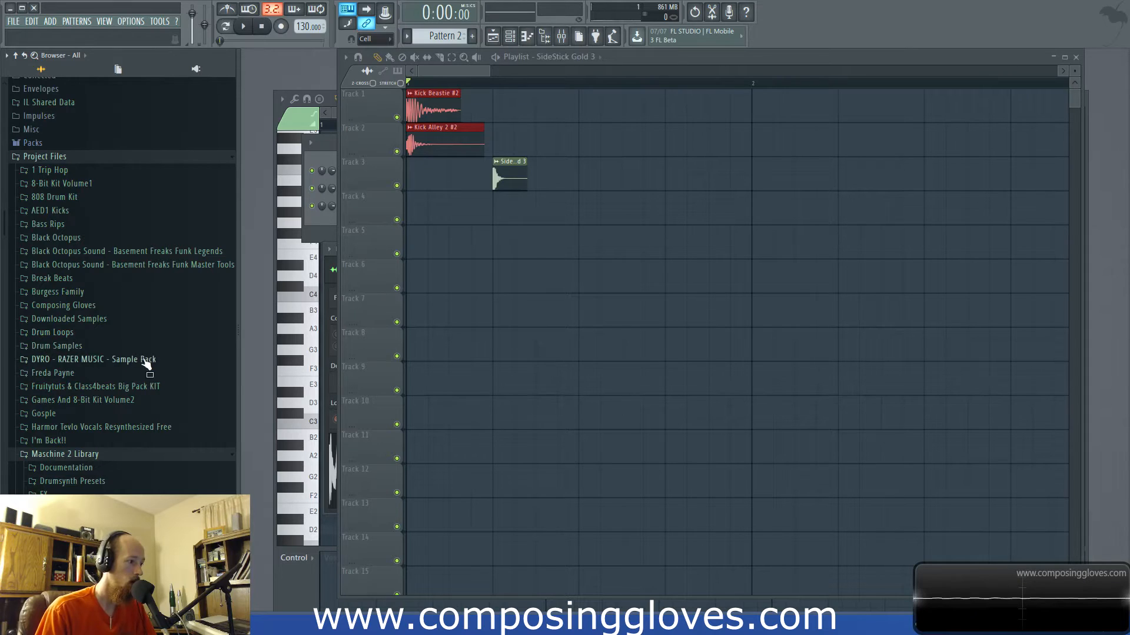
{"action": "scroll", "coordinate": [141, 363], "scroll_direction": "down", "scroll_amount": 2}
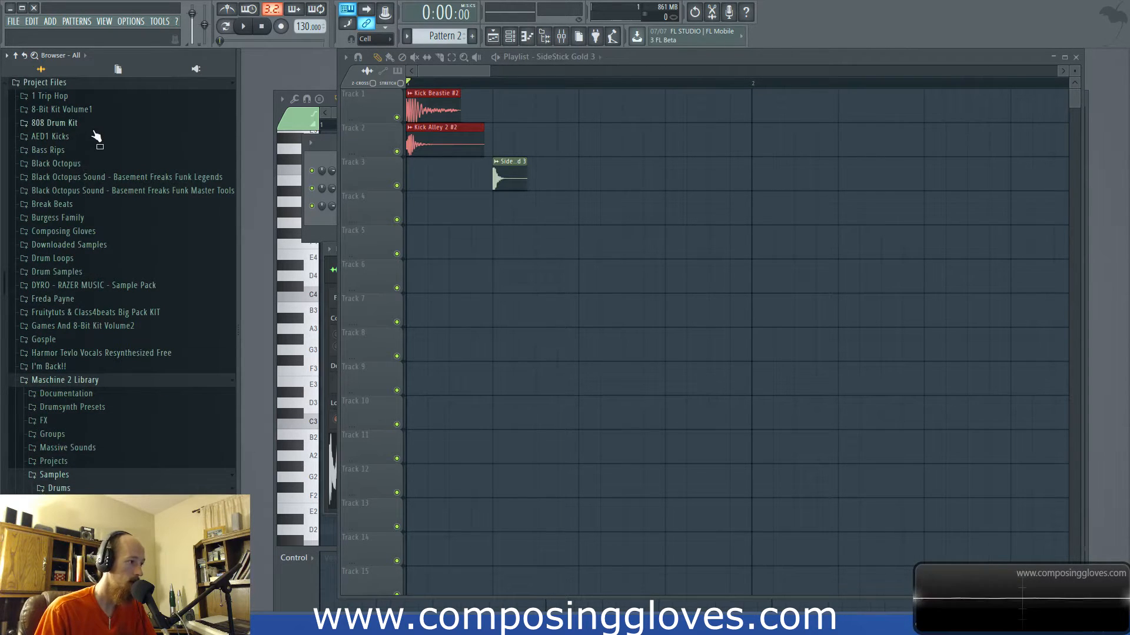
{"action": "scroll", "coordinate": [81, 127], "scroll_direction": "up", "scroll_amount": 2}
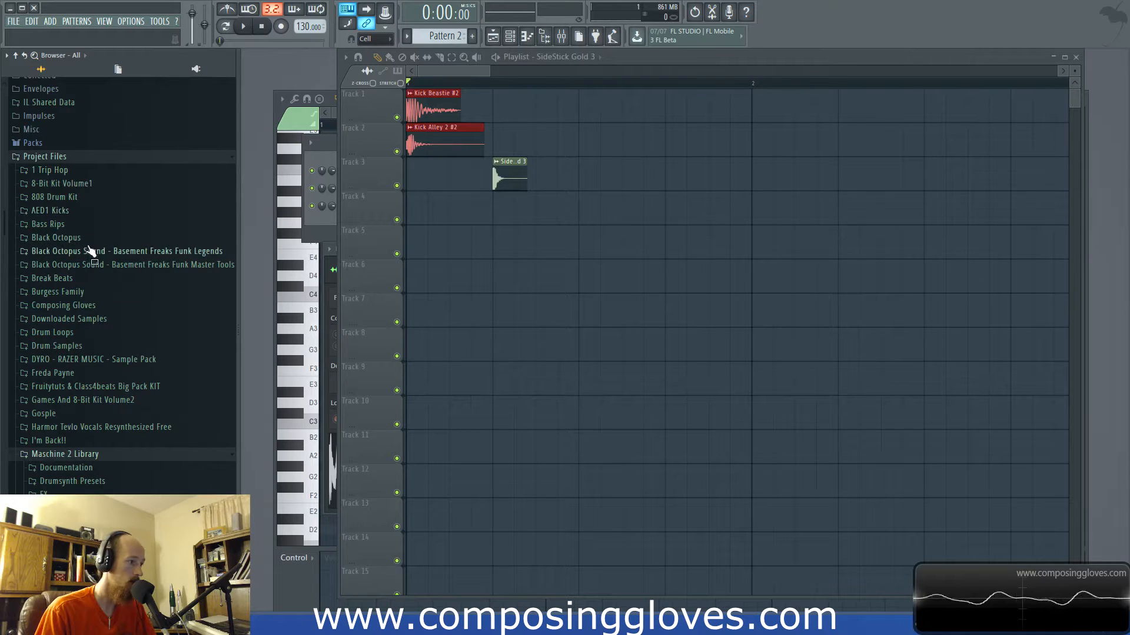
{"action": "left_click", "coordinate": [88, 279]}
{"action": "scroll", "coordinate": [159, 412], "scroll_direction": "down", "scroll_amount": 2}
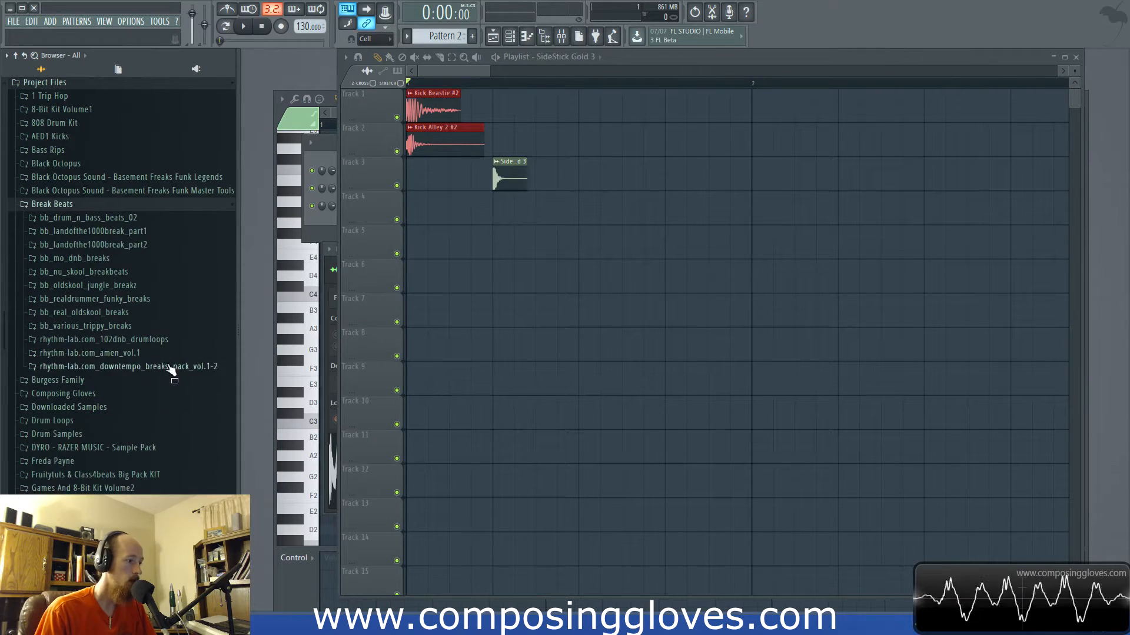
Step: Open the WAV folder inside rhythm-lab.com_amen_vol.1 and audition the cw_amen02_165 loop
{"action": "left_click", "coordinate": [168, 353]}
{"action": "left_click", "coordinate": [160, 368]}
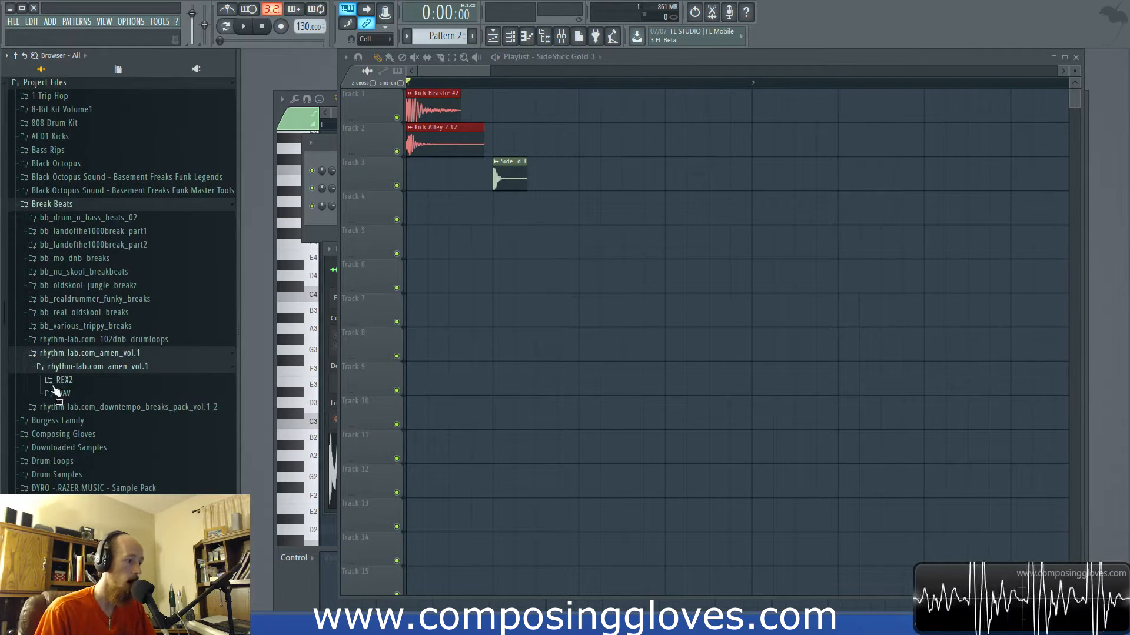
{"action": "left_click", "coordinate": [117, 397]}
{"action": "left_click", "coordinate": [123, 383]}
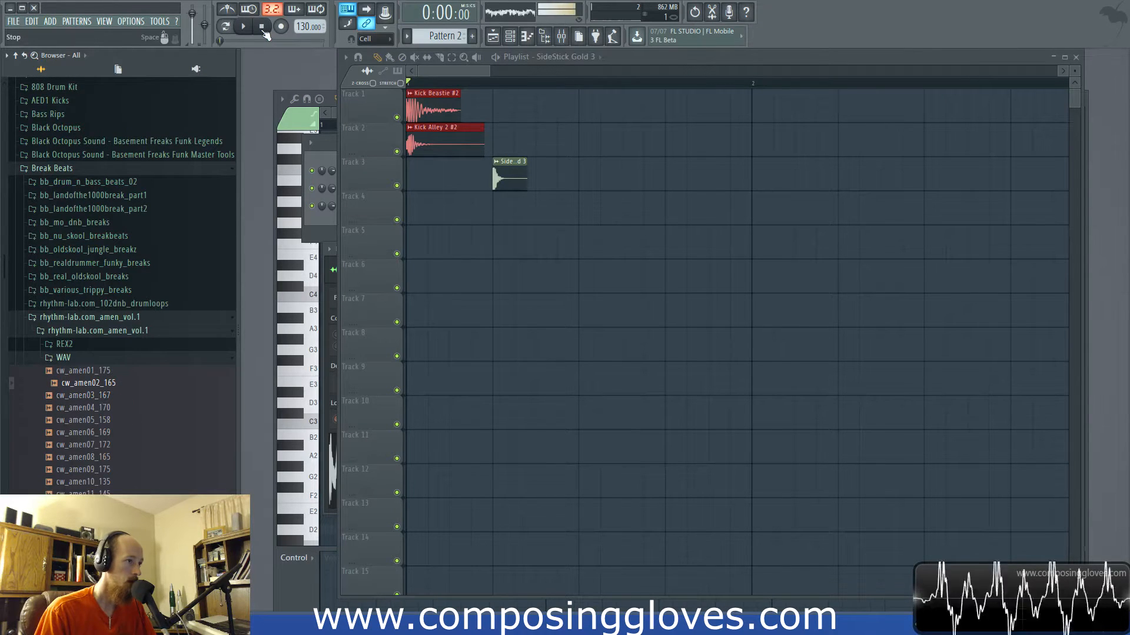
Step: Place the cw_amen03_167 WAV loop at the start of Track 7, and delete the clip again
{"action": "scroll", "coordinate": [124, 429], "scroll_direction": "down", "scroll_amount": 3}
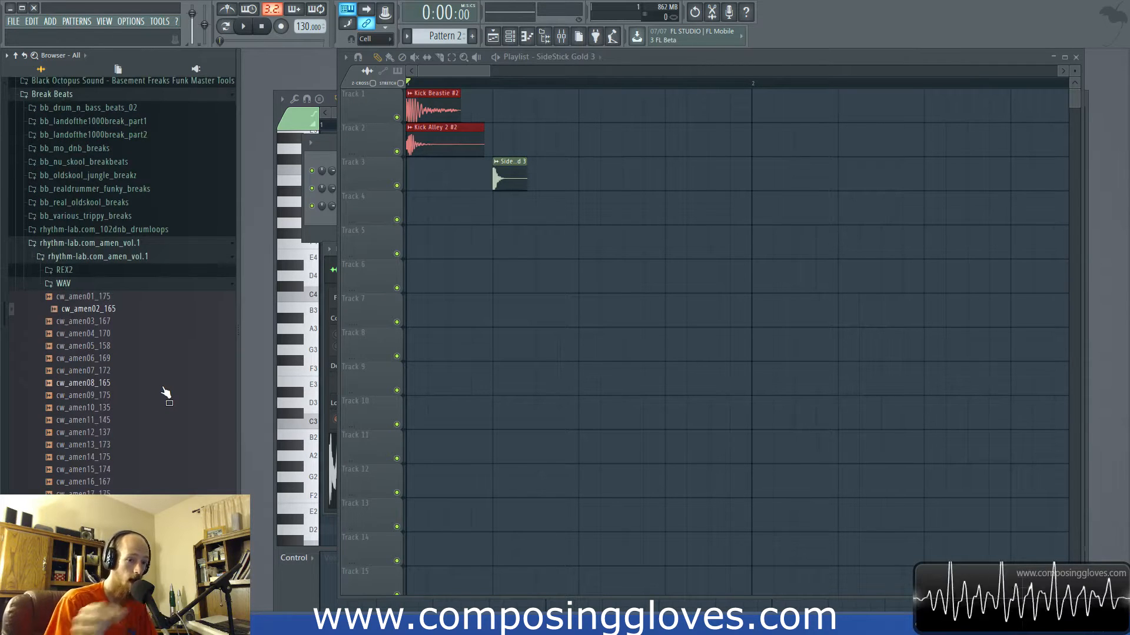
{"action": "left_click_drag", "start_coordinate": [88, 321], "coordinate": [412, 312]}
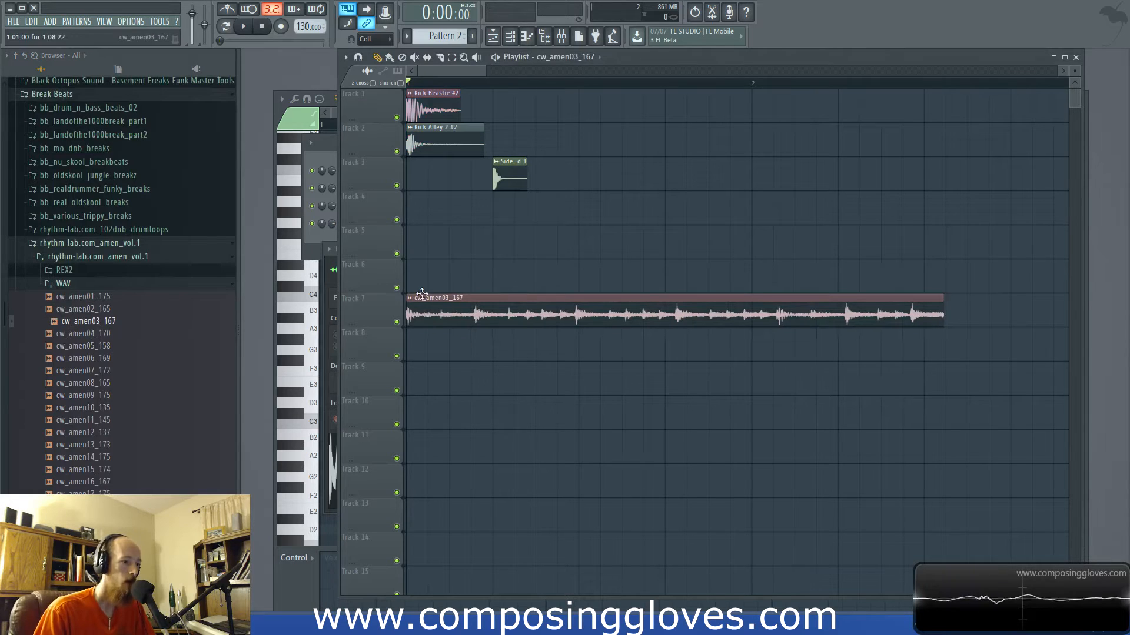
{"action": "right_click", "coordinate": [704, 311]}
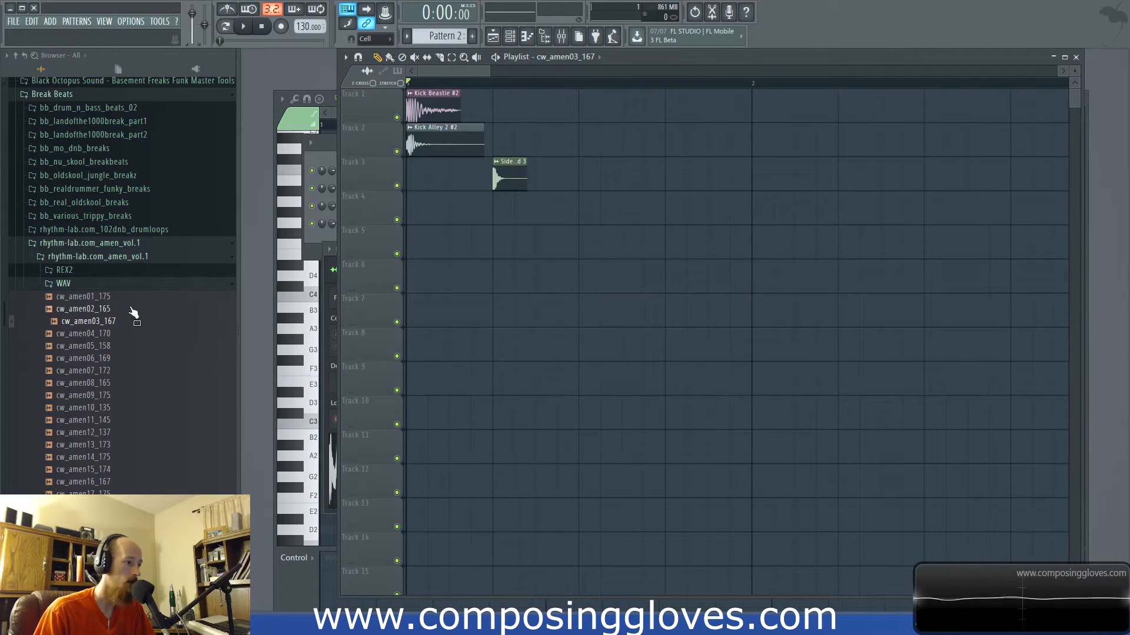
Step: Open the REX2 folder, place the cw_amen04_170 loop at the start of Track 7, and play the song
{"action": "left_click", "coordinate": [61, 271]}
{"action": "left_click_drag", "start_coordinate": [75, 368], "coordinate": [435, 321]}
{"action": "right_click", "coordinate": [467, 309]}
{"action": "left_click_drag", "start_coordinate": [85, 322], "coordinate": [386, 317]}
{"action": "scroll", "coordinate": [518, 298], "scroll_direction": "down", "scroll_amount": 3}
{"action": "key", "text": "space"}
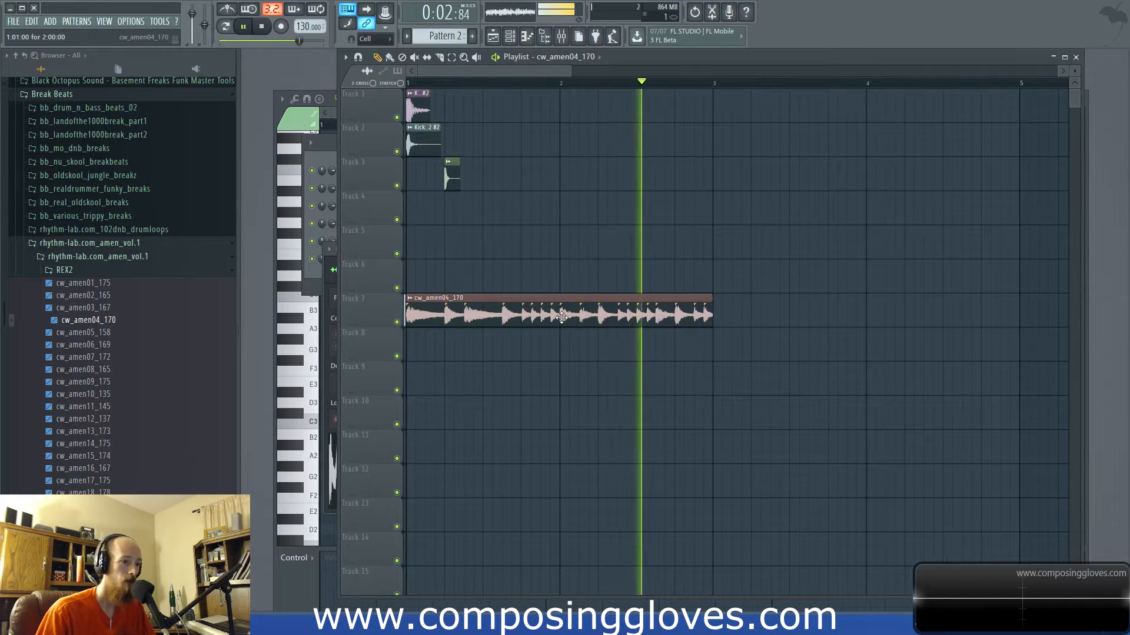
{"action": "key", "text": "space"}
Step: Play short bursts of the cw_amen04_170 loop, examine its hits against the drum clips, and delete it from Track 7
{"action": "scroll", "coordinate": [440, 322], "scroll_direction": "up", "scroll_amount": 3}
{"action": "scroll", "coordinate": [441, 321], "scroll_direction": "left", "scroll_amount": 1}
{"action": "key", "text": "space"}
{"action": "key", "text": "space"}
{"action": "key", "text": "space"}
{"action": "key", "text": "space"}
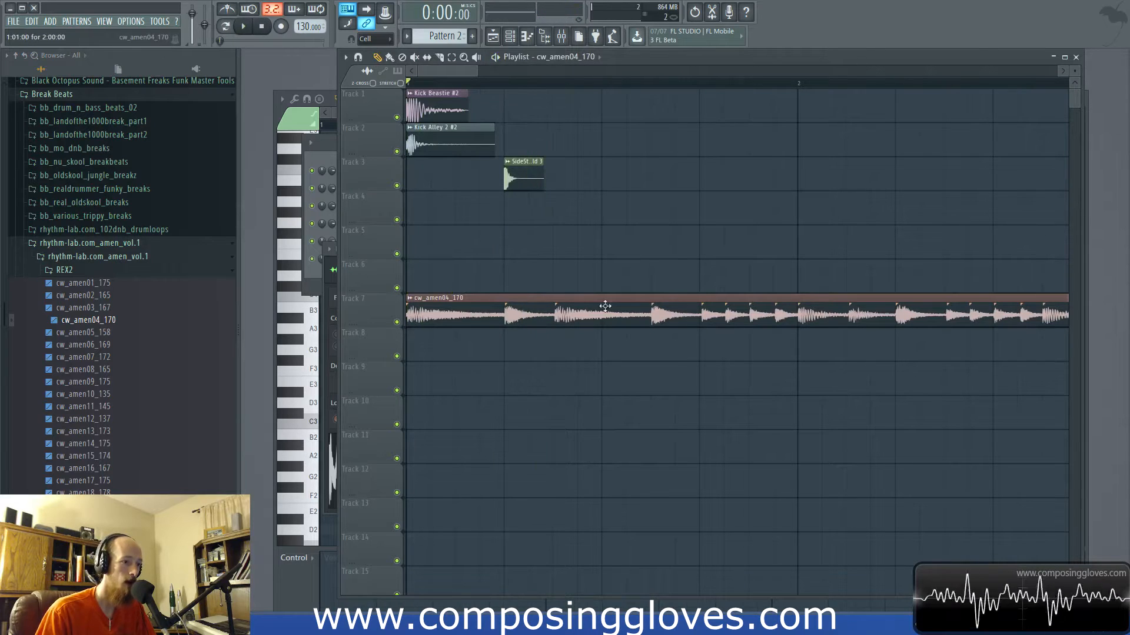
{"action": "scroll", "coordinate": [635, 313], "scroll_direction": "down", "scroll_amount": 2}
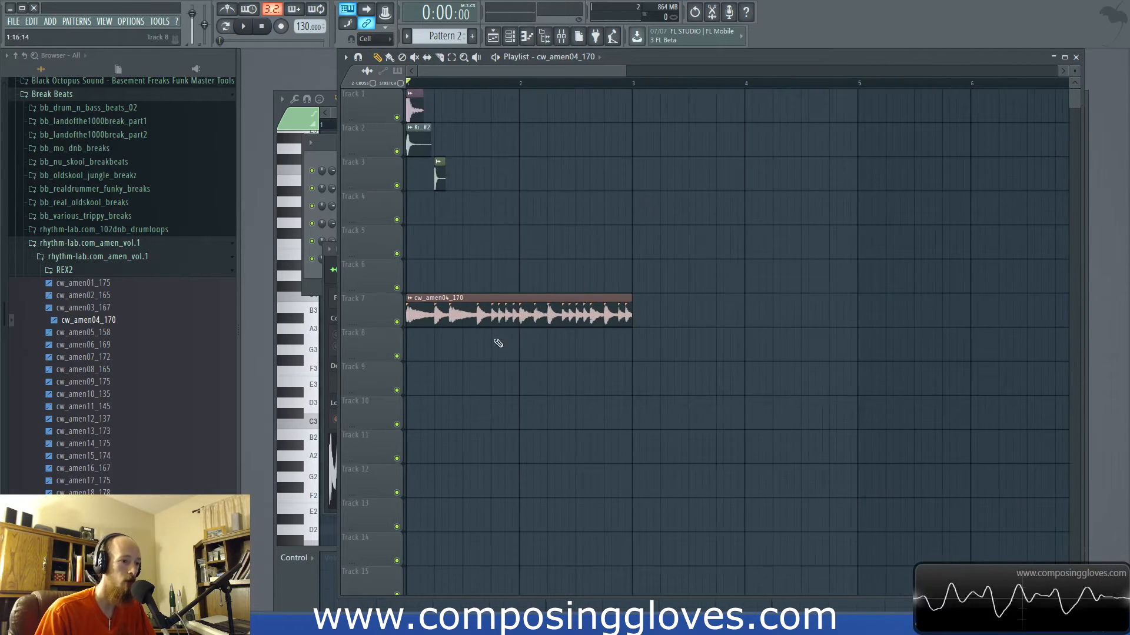
{"action": "scroll", "coordinate": [588, 323], "scroll_direction": "up", "scroll_amount": 5}
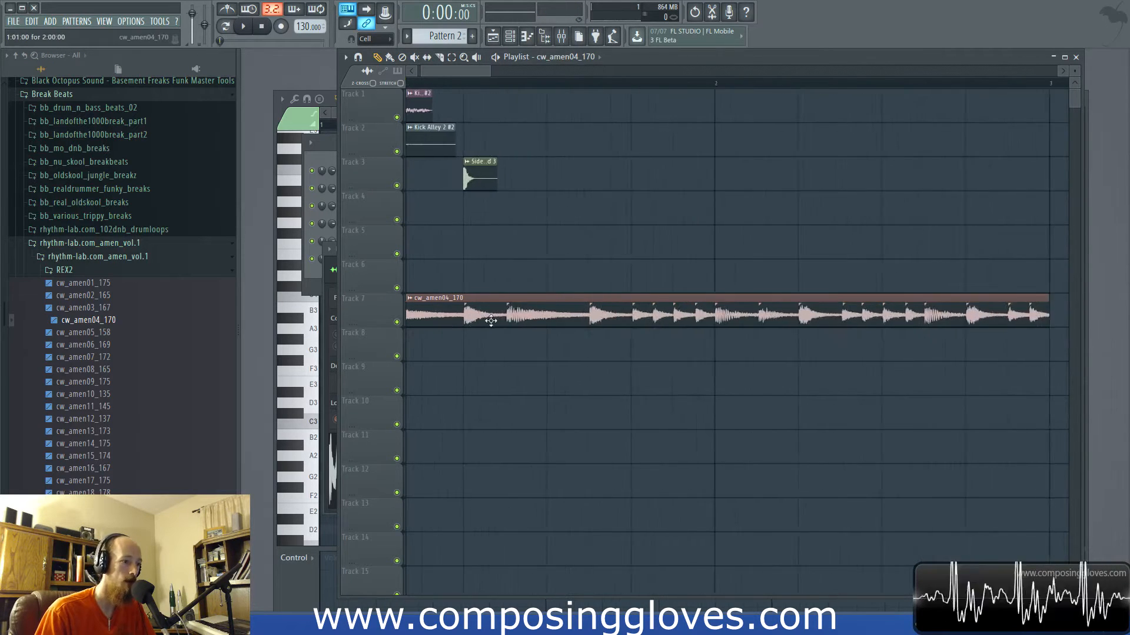
{"action": "scroll", "coordinate": [600, 332], "scroll_direction": "down", "scroll_amount": 5}
{"action": "right_click", "coordinate": [537, 313]}
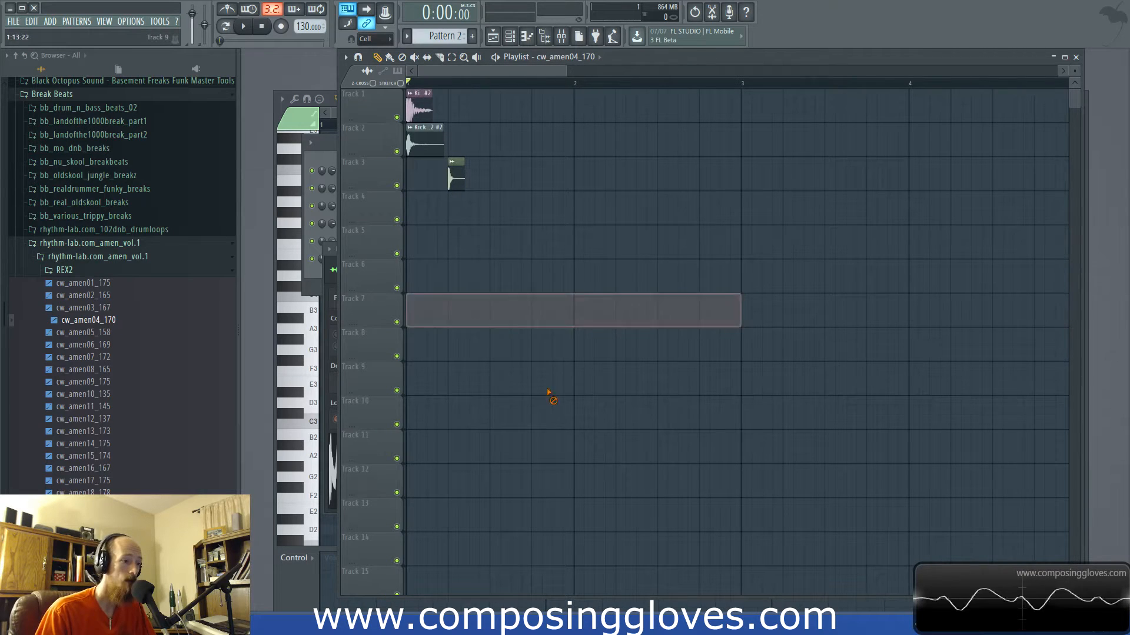
Step: Collapse the REX2 and rhythm-lab.com_amen_vol.1 folders in the Browser
{"action": "scroll", "coordinate": [433, 234], "scroll_direction": "up", "scroll_amount": 4}
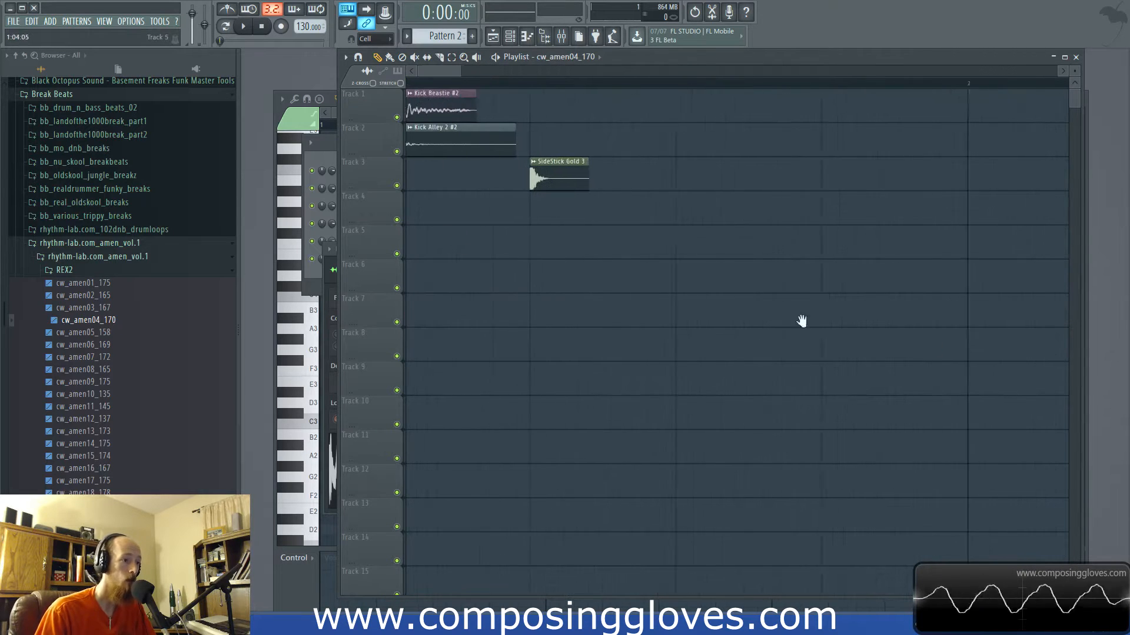
{"action": "left_click", "coordinate": [84, 270]}
{"action": "left_click", "coordinate": [94, 243]}
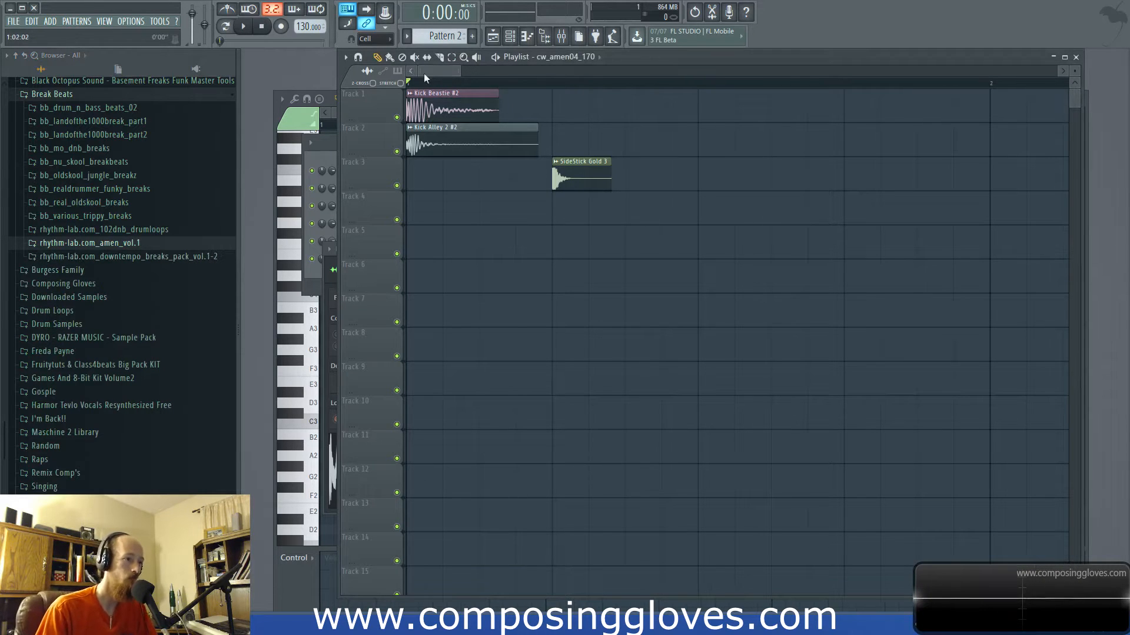
Step: Copy the Kick Beastie and Kick Alley 2 clips to step 9 of bar 1, and again to step 12 on Tracks 3 and 4
{"action": "scroll", "coordinate": [468, 111], "scroll_direction": "down", "scroll_amount": 4}
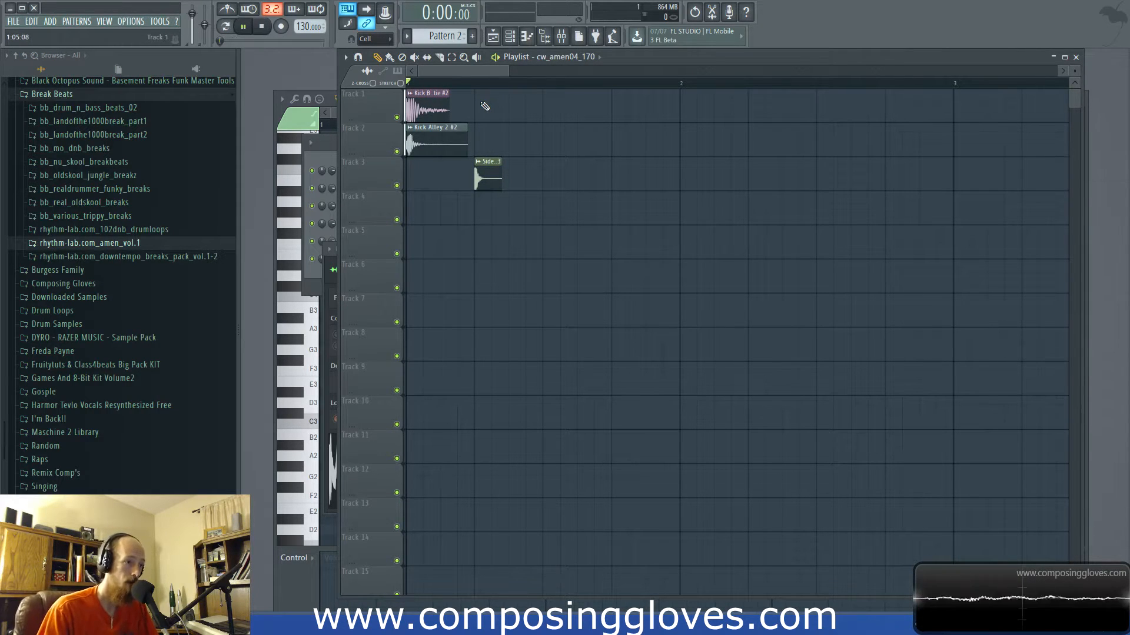
{"action": "key", "text": "space"}
{"action": "left_click_drag", "start_coordinate": [444, 118], "coordinate": [572, 117]}
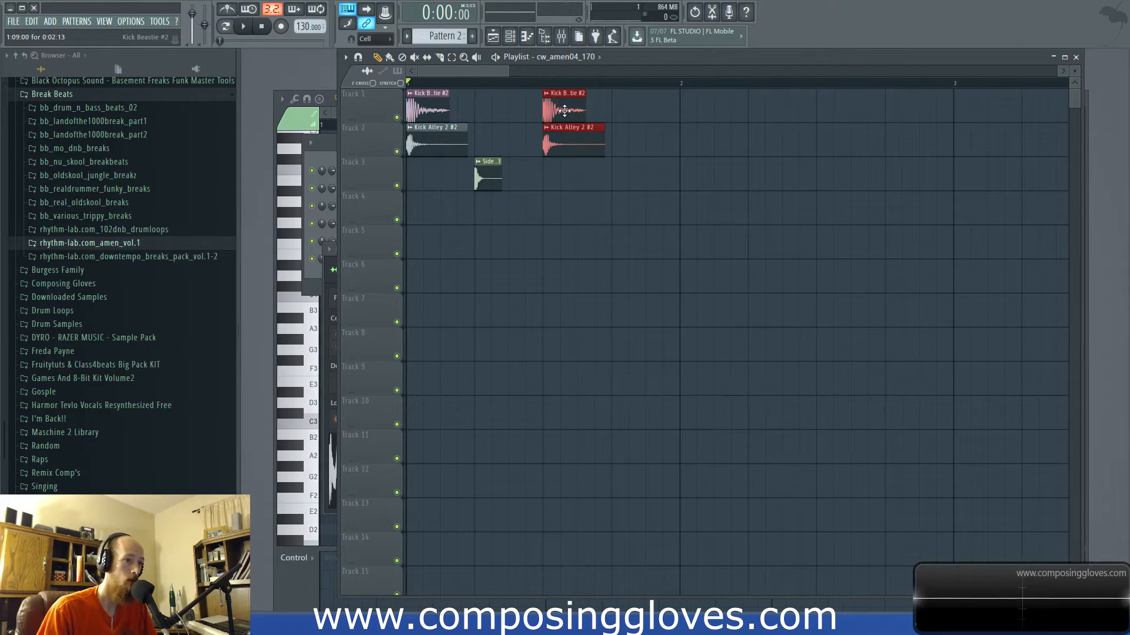
{"action": "mouse_move", "coordinate": [565, 110]}
{"action": "left_mouse_down"}
{"action": "mouse_move", "coordinate": [603, 104]}
{"action": "mouse_move", "coordinate": [565, 109]}
{"action": "mouse_move", "coordinate": [661, 189]}
{"action": "mouse_move", "coordinate": [613, 186]}
{"action": "left_mouse_up"}
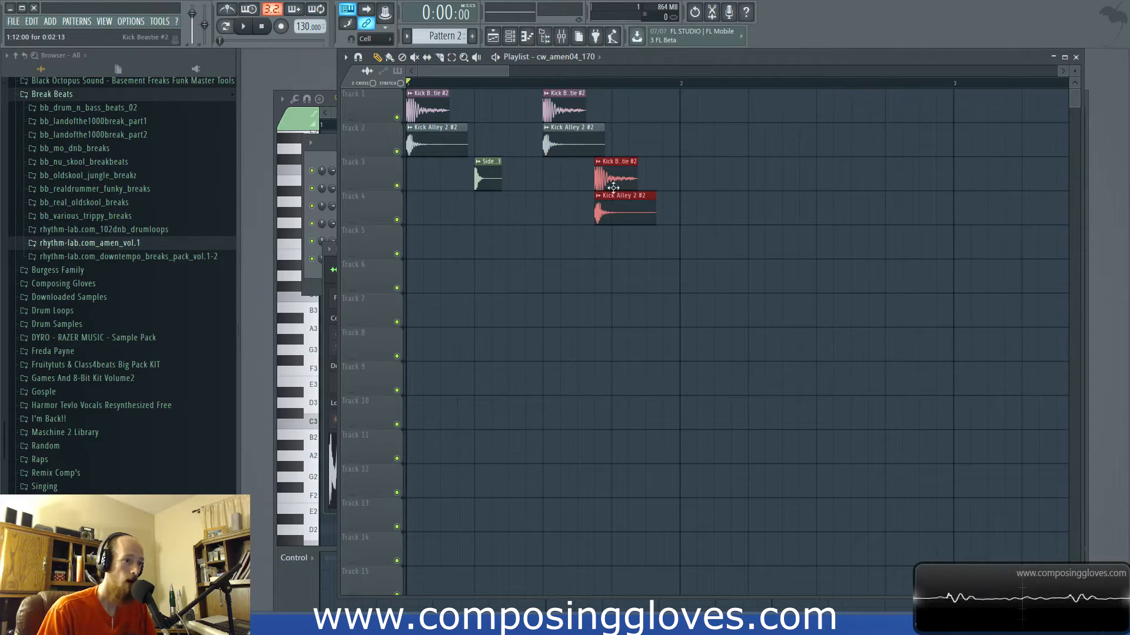
Step: Copy the SideStick Gold 3 clip to Track 5 near the end of bar 1, move the original down to Track 5, and play the beat
{"action": "mouse_move", "coordinate": [494, 181]}
{"action": "left_mouse_down"}
{"action": "mouse_move", "coordinate": [638, 270]}
{"action": "mouse_move", "coordinate": [673, 249]}
{"action": "mouse_move", "coordinate": [656, 249]}
{"action": "left_mouse_up"}
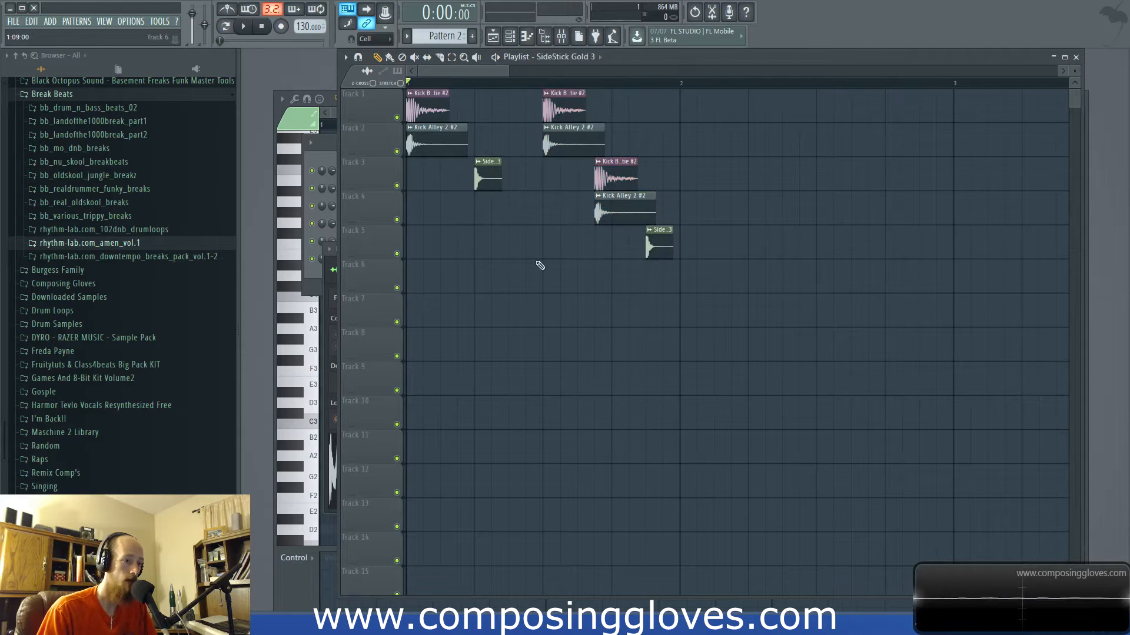
{"action": "scroll", "coordinate": [560, 265], "scroll_direction": "down", "scroll_amount": 1}
{"action": "left_click_drag", "start_coordinate": [480, 179], "coordinate": [484, 270]}
{"action": "key", "text": "space"}
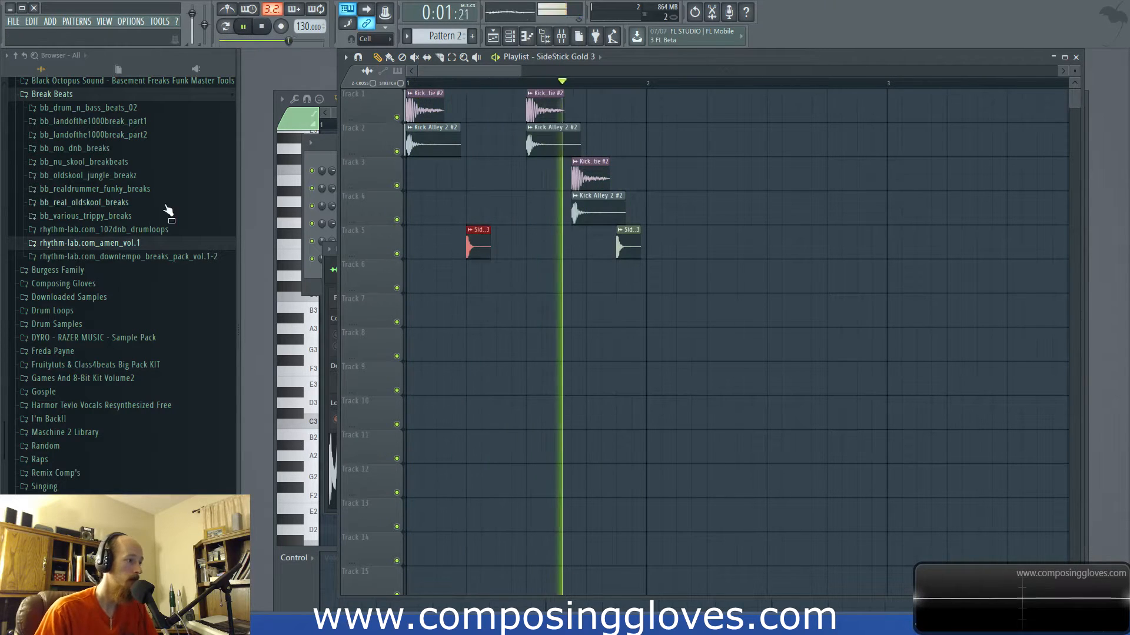
{"action": "key", "text": "space"}
{"action": "left_click", "coordinate": [127, 244]}
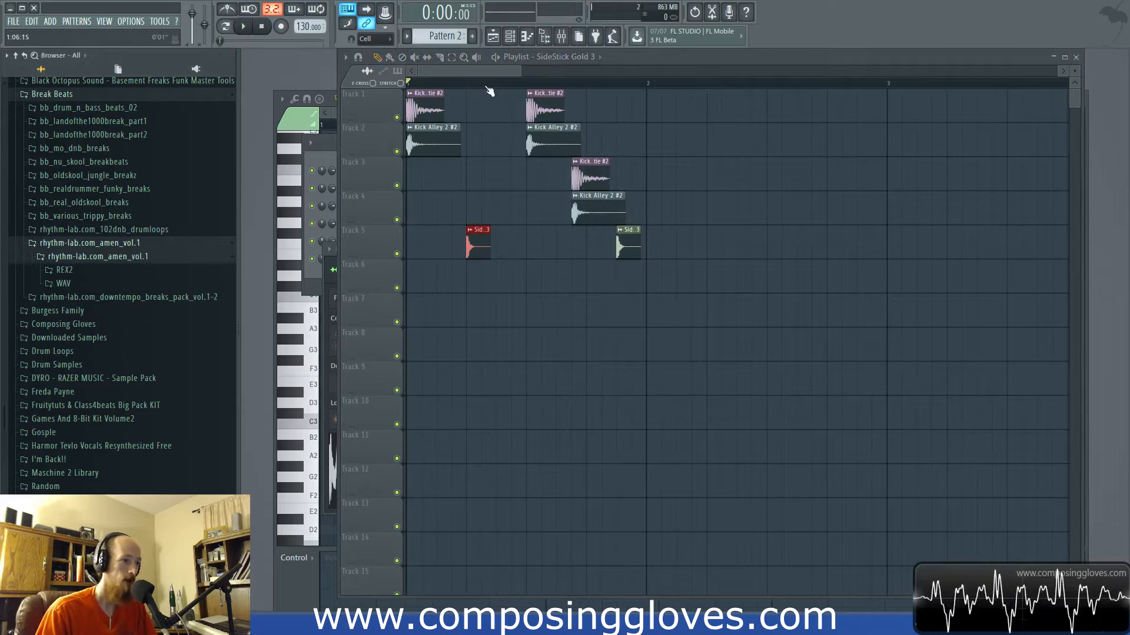
{"action": "left_click", "coordinate": [81, 247]}
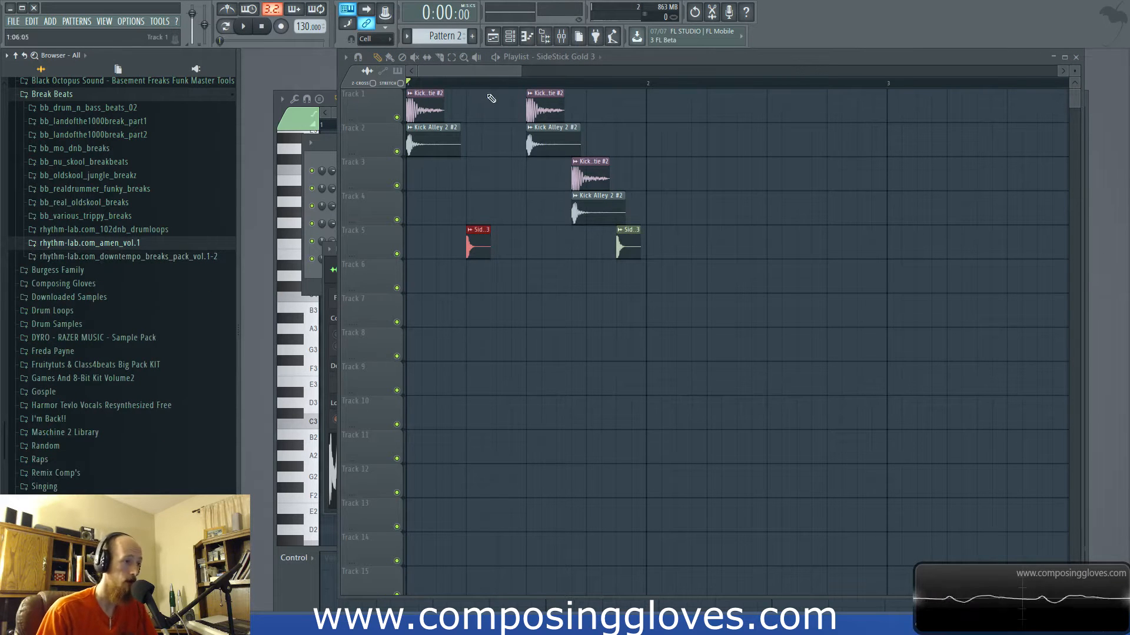
{"action": "scroll", "coordinate": [69, 405], "scroll_direction": "down", "scroll_amount": 4}
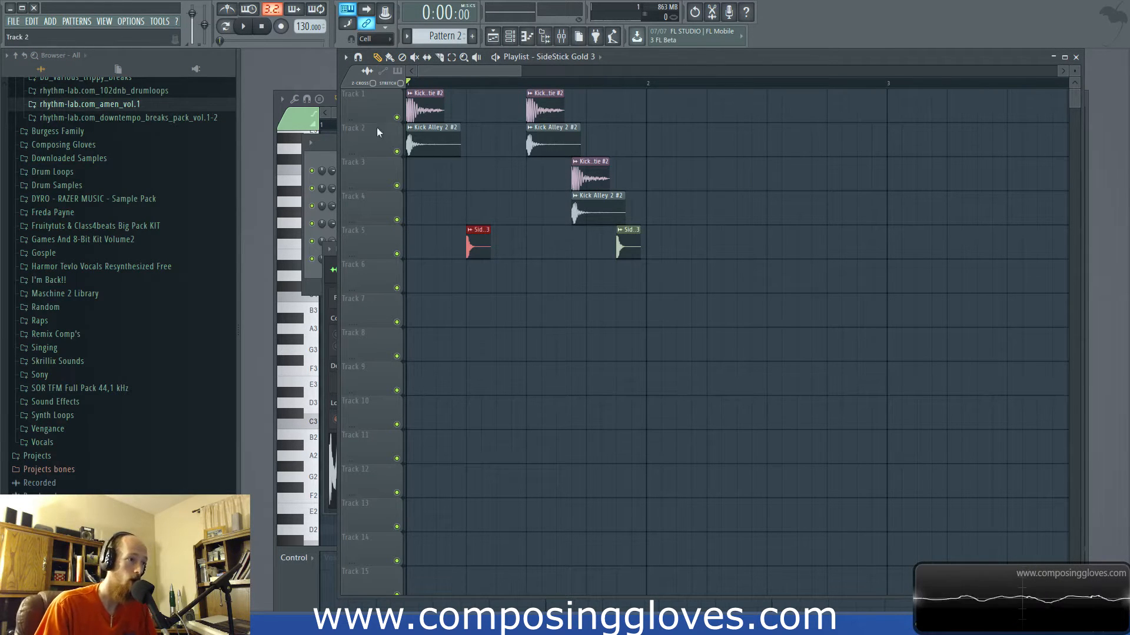
Step: Copy the Kick Alley 2 clip to step 7 of bar 1 on Track 3 and make the copy unique
{"action": "key", "text": "ctrl+a"}
{"action": "key", "text": "ctrl+d"}
{"action": "scroll", "coordinate": [582, 220], "scroll_direction": "up", "scroll_amount": 3}
{"action": "left_click_drag", "start_coordinate": [447, 187], "coordinate": [571, 128]}
{"action": "left_click_drag", "start_coordinate": [426, 127], "coordinate": [614, 177]}
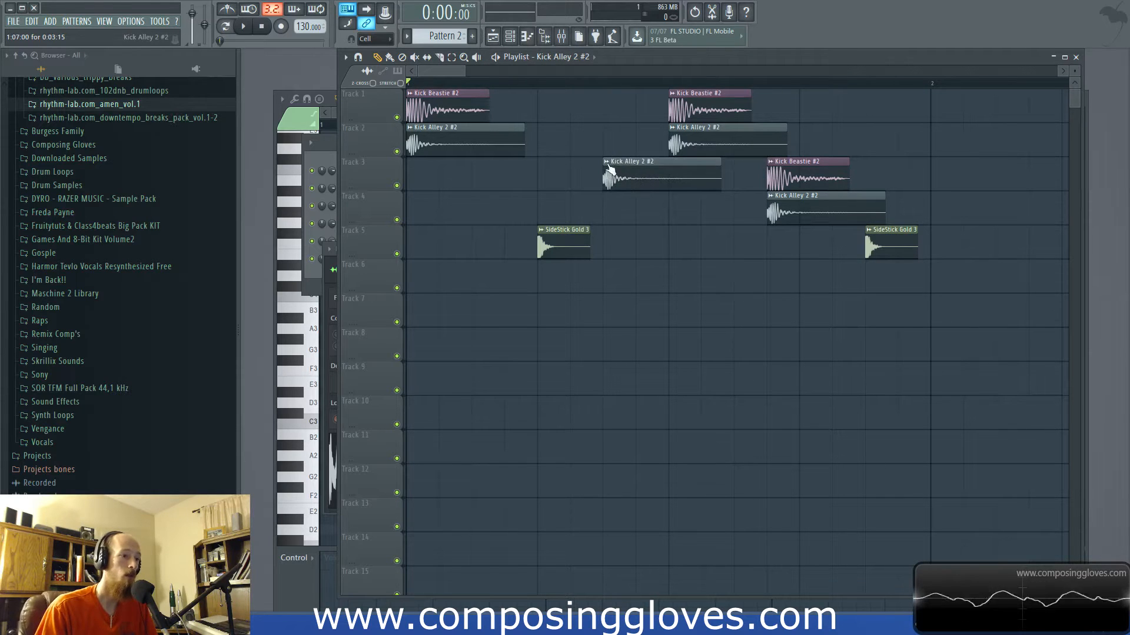
{"action": "right_click", "coordinate": [610, 171]}
{"action": "left_click", "coordinate": [660, 251]}
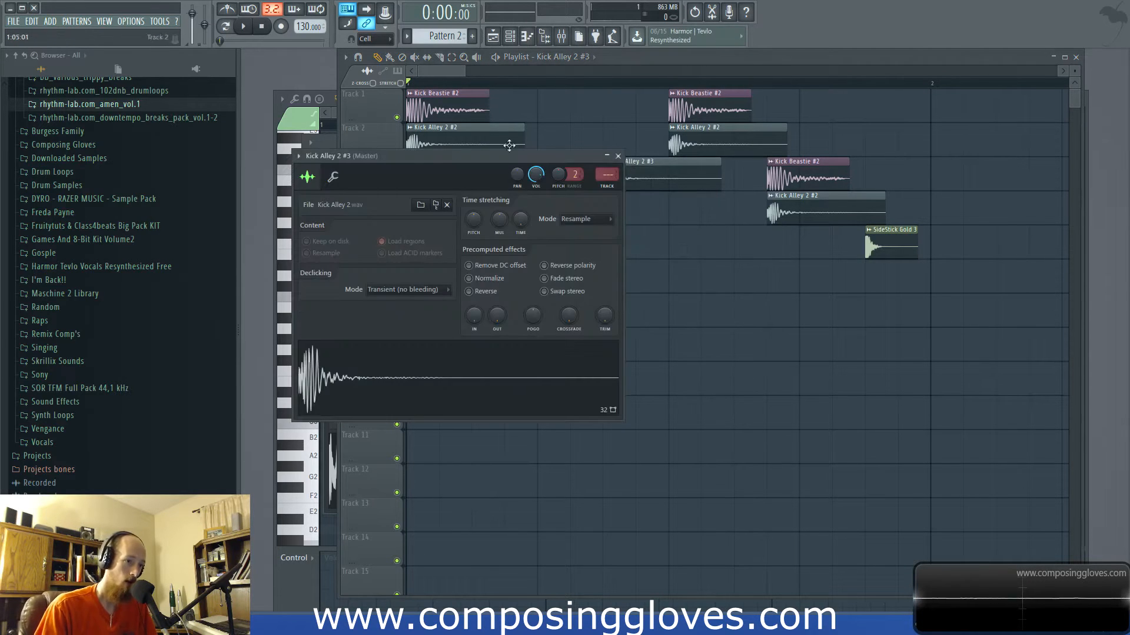
Step: Route the unique kick's channel to its own mixer track and load Fruity Parametric EQ 2 in effect slot 1
{"action": "key", "text": "ctrl+l"}
{"action": "left_click", "coordinate": [915, 216]}
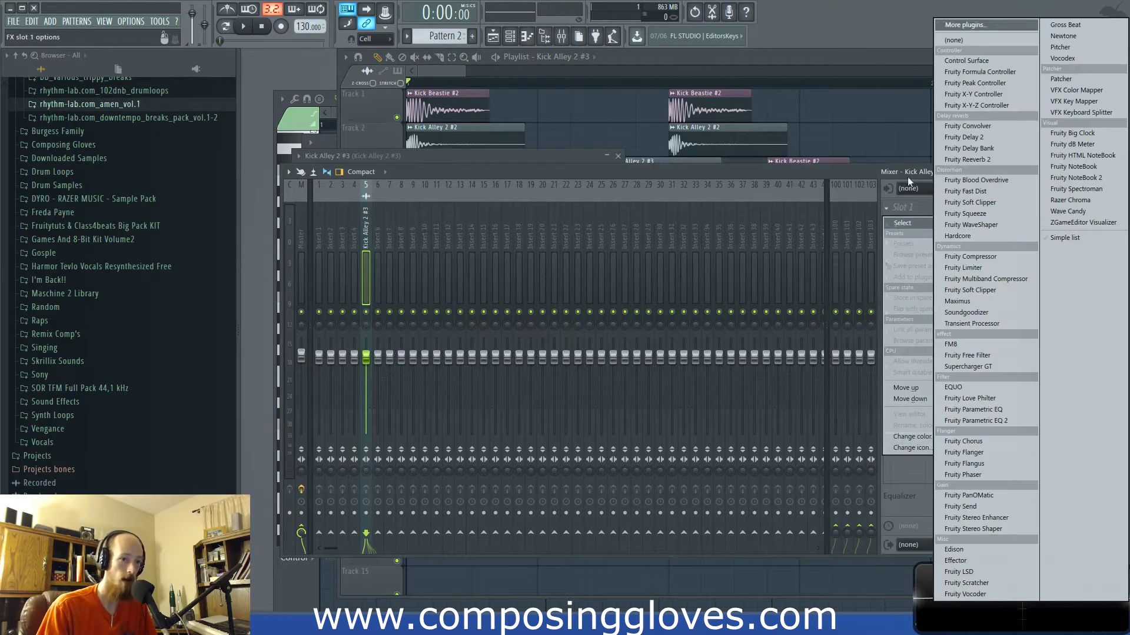
{"action": "left_click", "coordinate": [1005, 420]}
Step: Roll off the kick's highs with EQ band 7, dip band 3 slightly at about 270 Hz, and play the song briefly
{"action": "left_click_drag", "start_coordinate": [550, 266], "coordinate": [409, 316]}
{"action": "left_click_drag", "start_coordinate": [414, 266], "coordinate": [412, 275]}
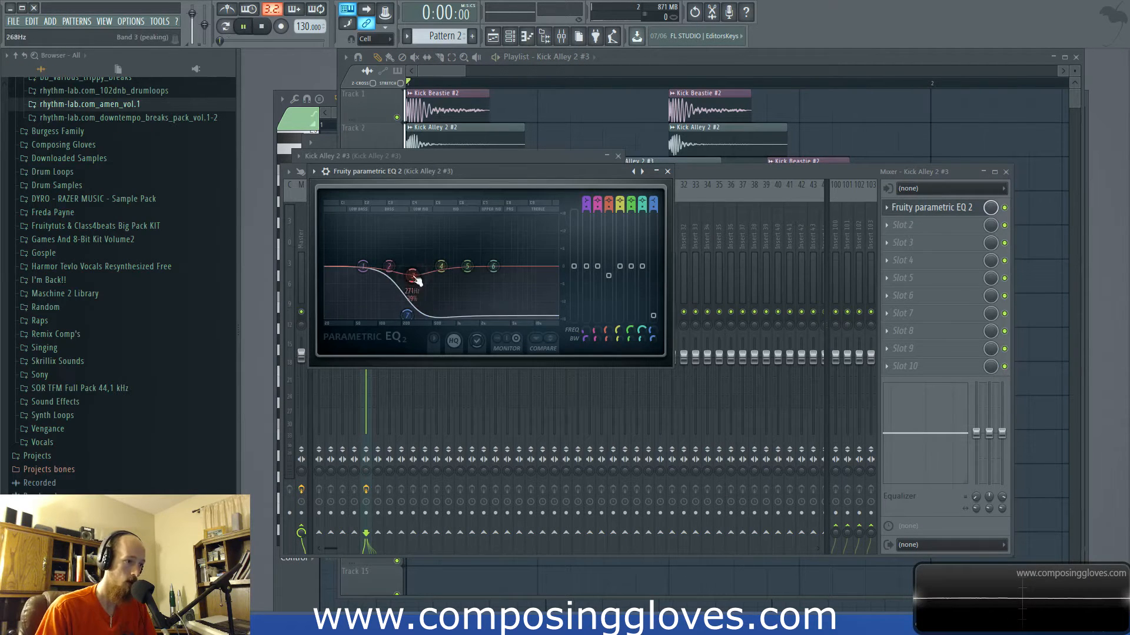
{"action": "key", "text": "space"}
{"action": "key", "text": "space"}
Step: Copy the filtered kick clip from Track 3 to step 13 of bar 1 on Track 6
{"action": "left_click_drag", "start_coordinate": [465, 71], "coordinate": [501, 71]}
{"action": "left_click_drag", "start_coordinate": [591, 276], "coordinate": [657, 283]}
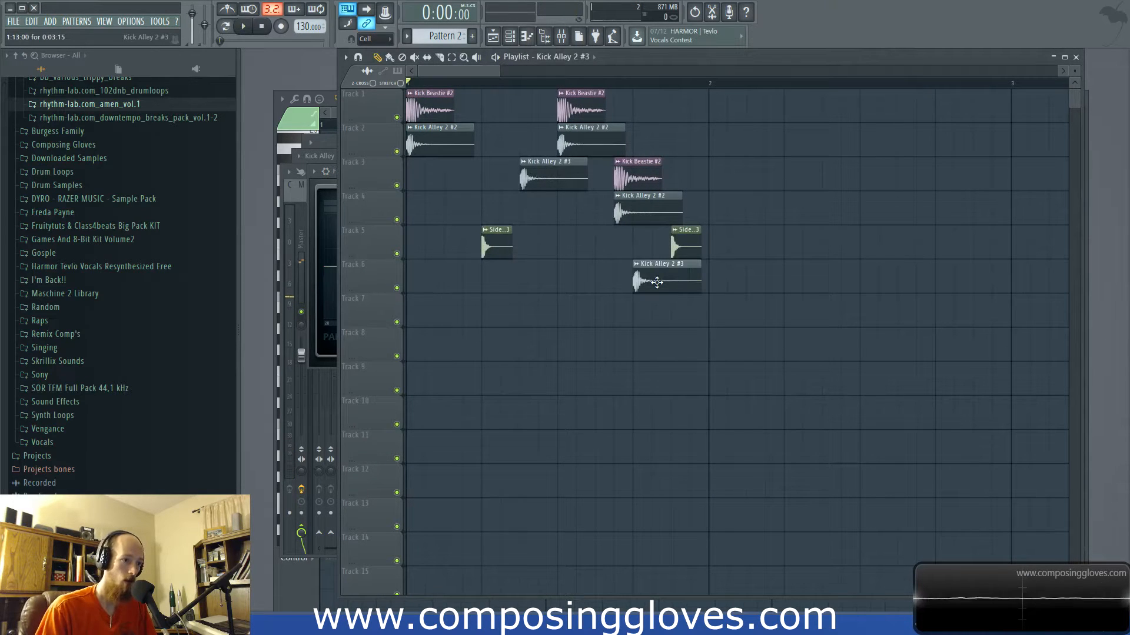
{"action": "scroll", "coordinate": [582, 265], "scroll_direction": "up", "scroll_amount": 3}
{"action": "scroll", "coordinate": [611, 222], "scroll_direction": "down", "scroll_amount": 3}
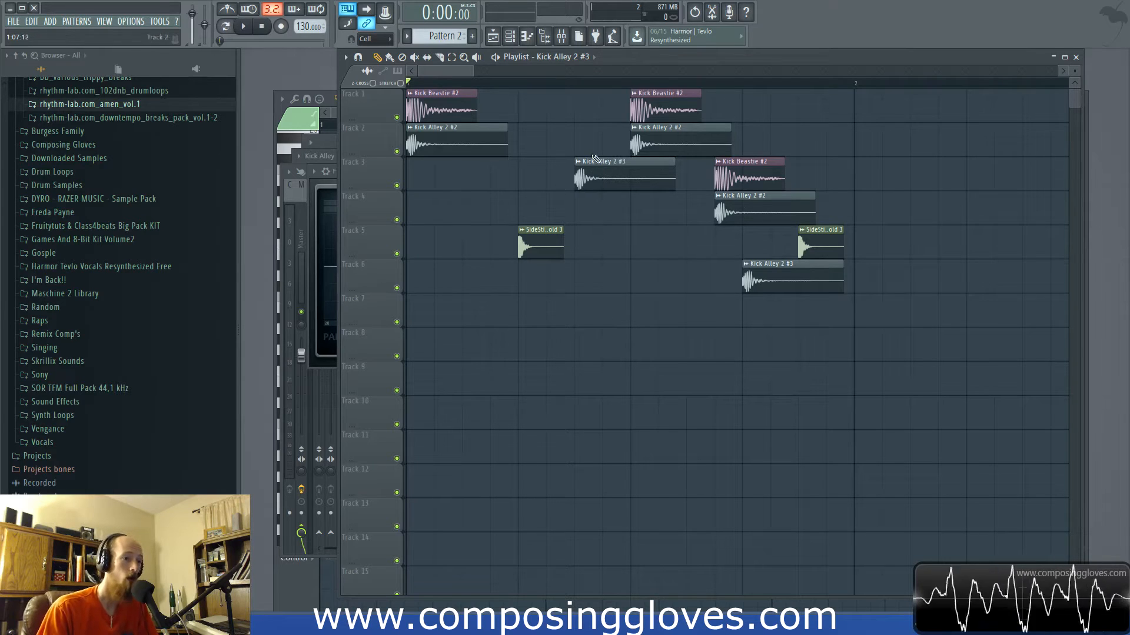
Step: View the channel settings of the filtered kick on Track 3, and return to the clips in the Playlist
{"action": "scroll", "coordinate": [605, 183], "scroll_direction": "down", "scroll_amount": 2}
{"action": "double_click", "coordinate": [593, 181]}
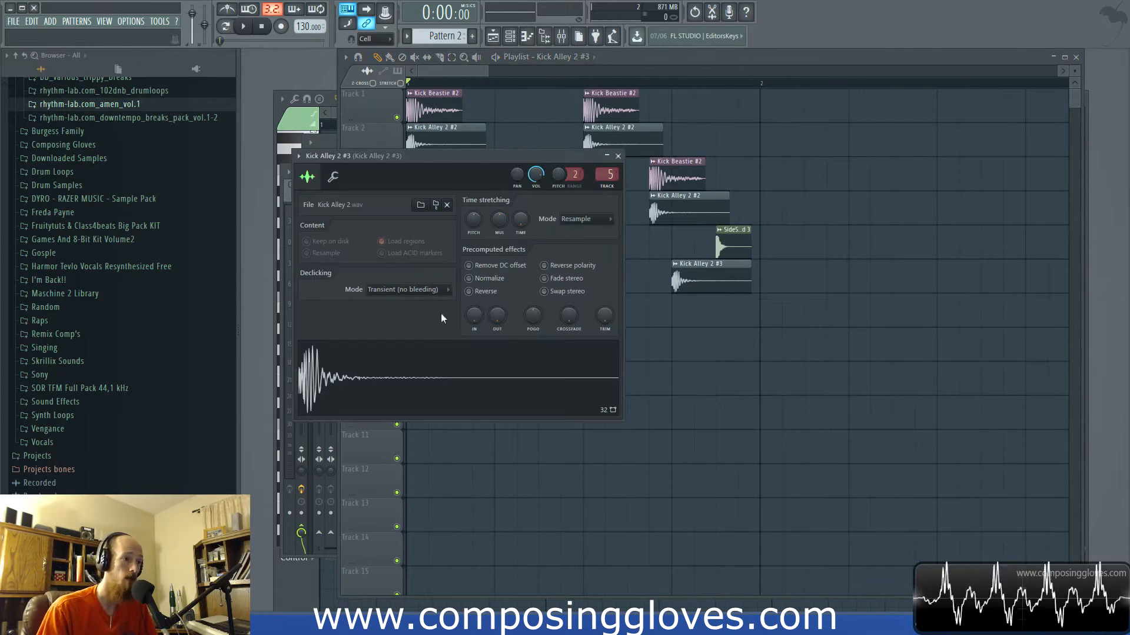
{"action": "double_click", "coordinate": [460, 129]}
{"action": "left_click", "coordinate": [409, 93]}
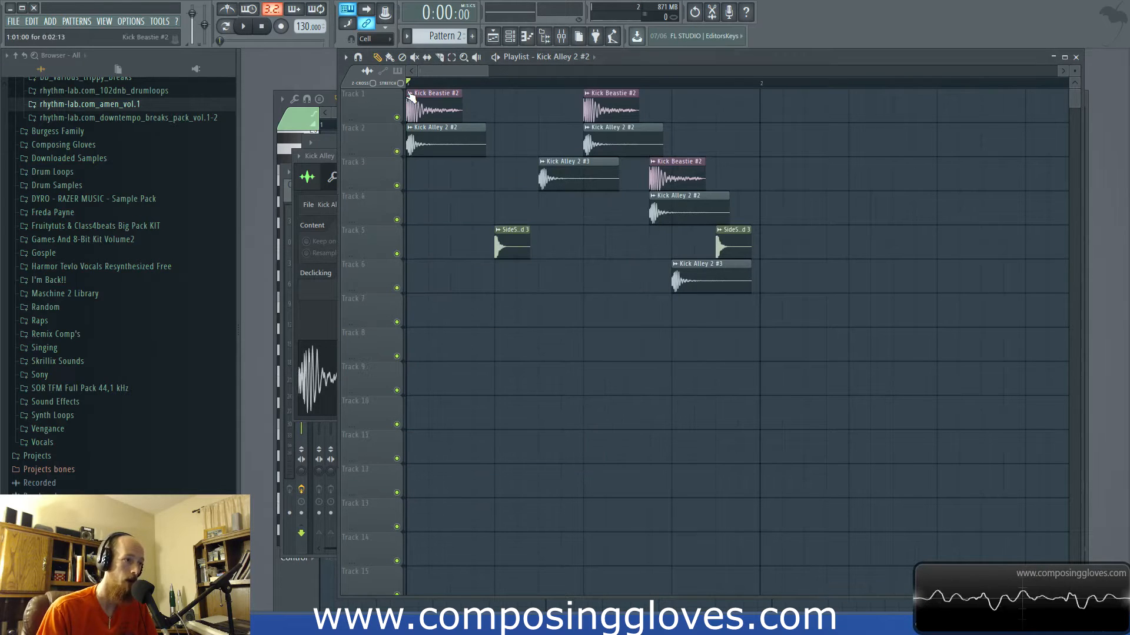
Step: Rename the filtered kick channel on Track 3 to Filter Kick
{"action": "left_click", "coordinate": [542, 166]}
{"action": "mouse_move", "coordinate": [542, 197]}
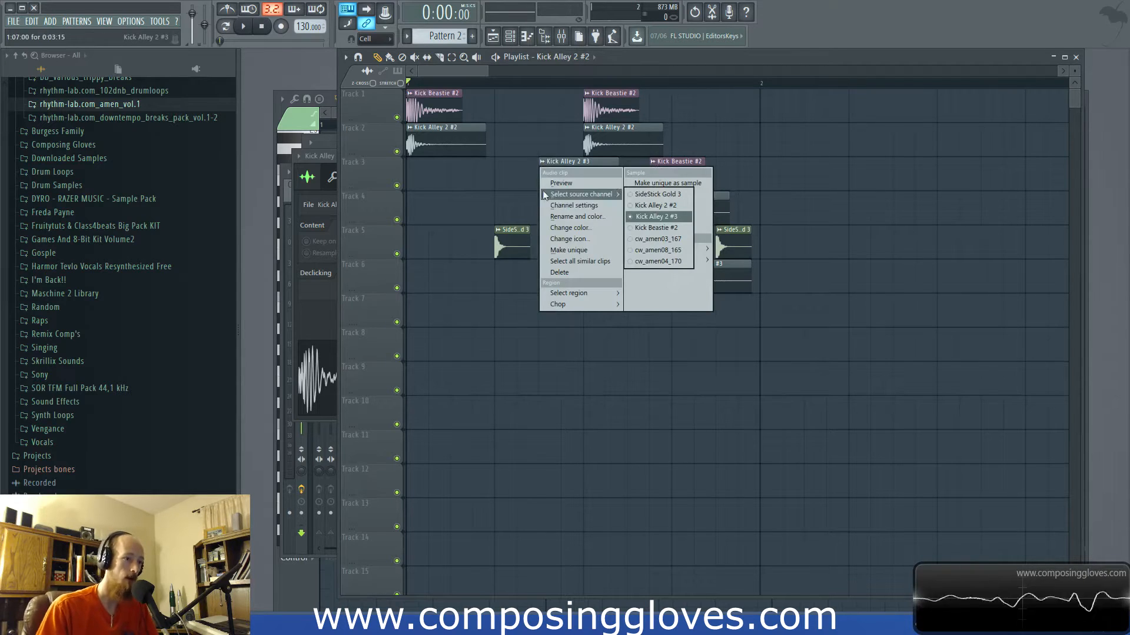
{"action": "left_click", "coordinate": [542, 160]}
{"action": "left_click", "coordinate": [542, 162]}
{"action": "left_click", "coordinate": [562, 217]}
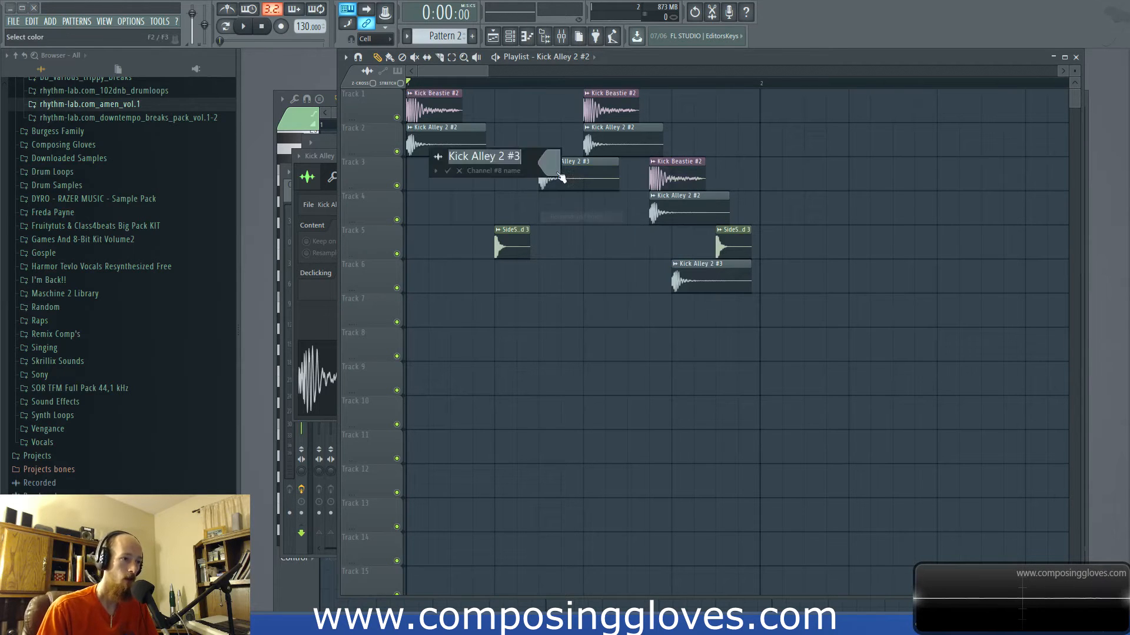
{"action": "type", "text": "Filter K"}
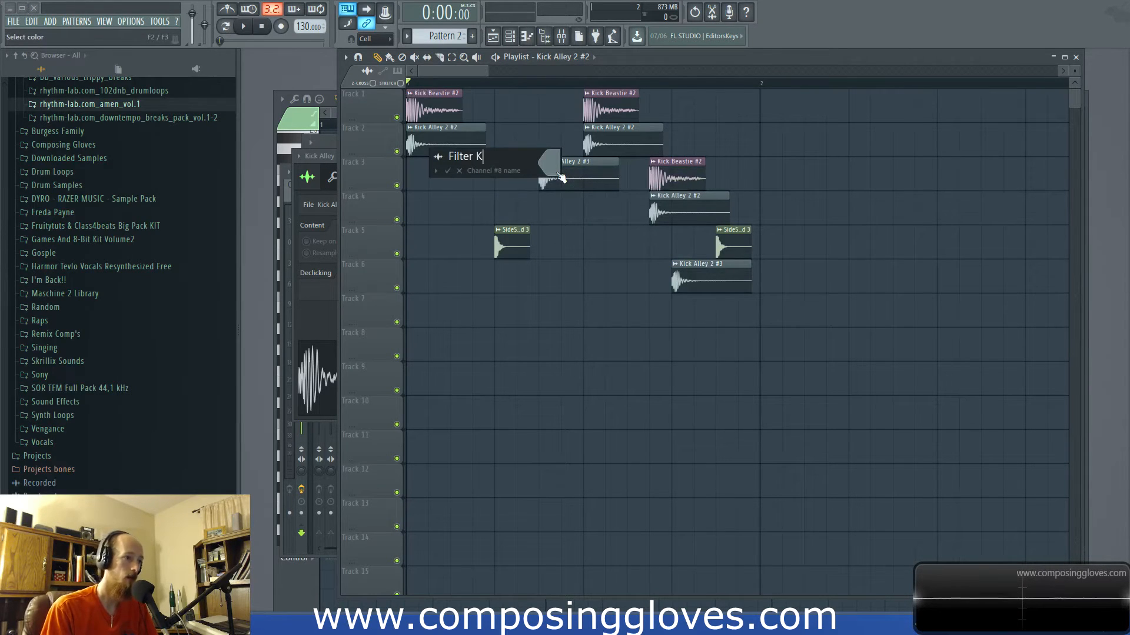
{"action": "type", "text": "ick"}
{"action": "key", "text": "Return"}
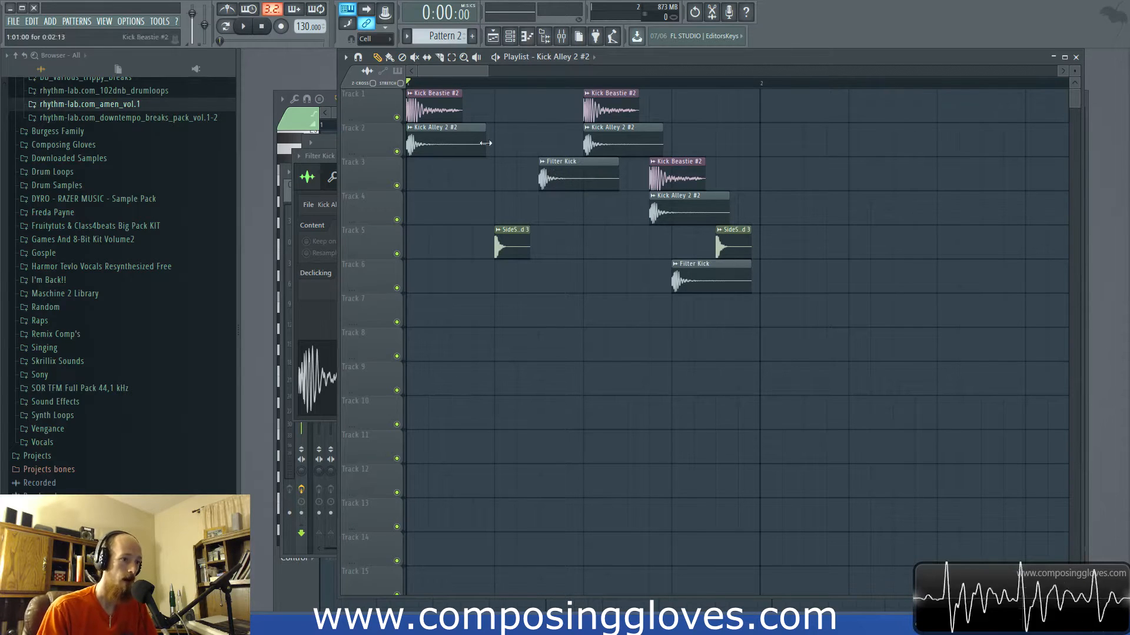
Step: Change the Filter Kick clips' color to bright green
{"action": "left_click", "coordinate": [546, 168]}
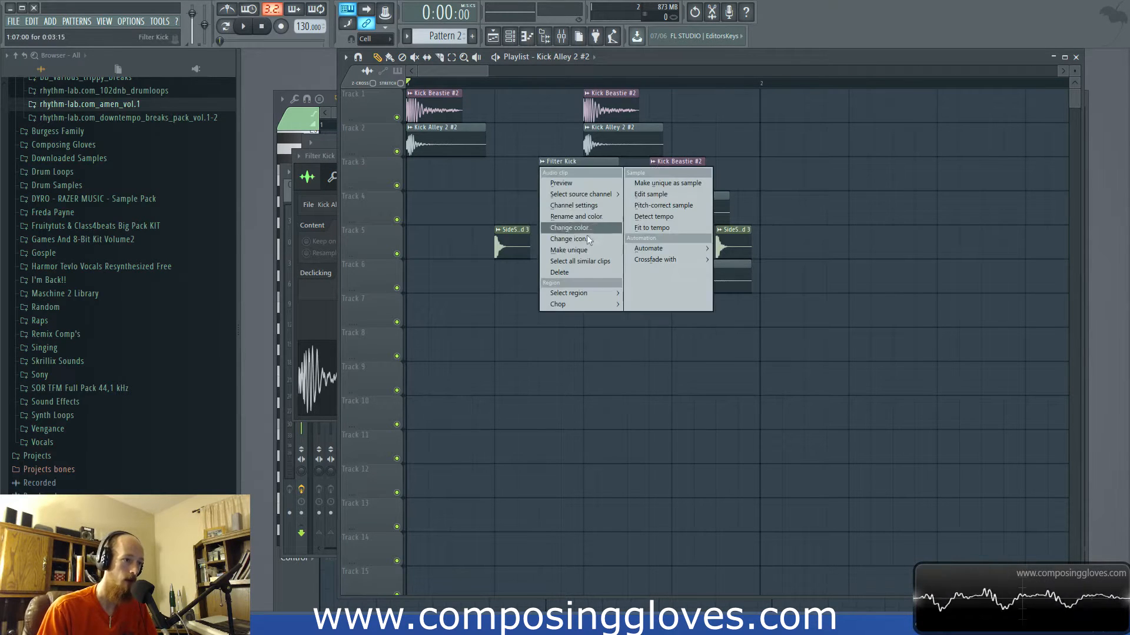
{"action": "left_click", "coordinate": [602, 228]}
{"action": "left_click", "coordinate": [650, 253]}
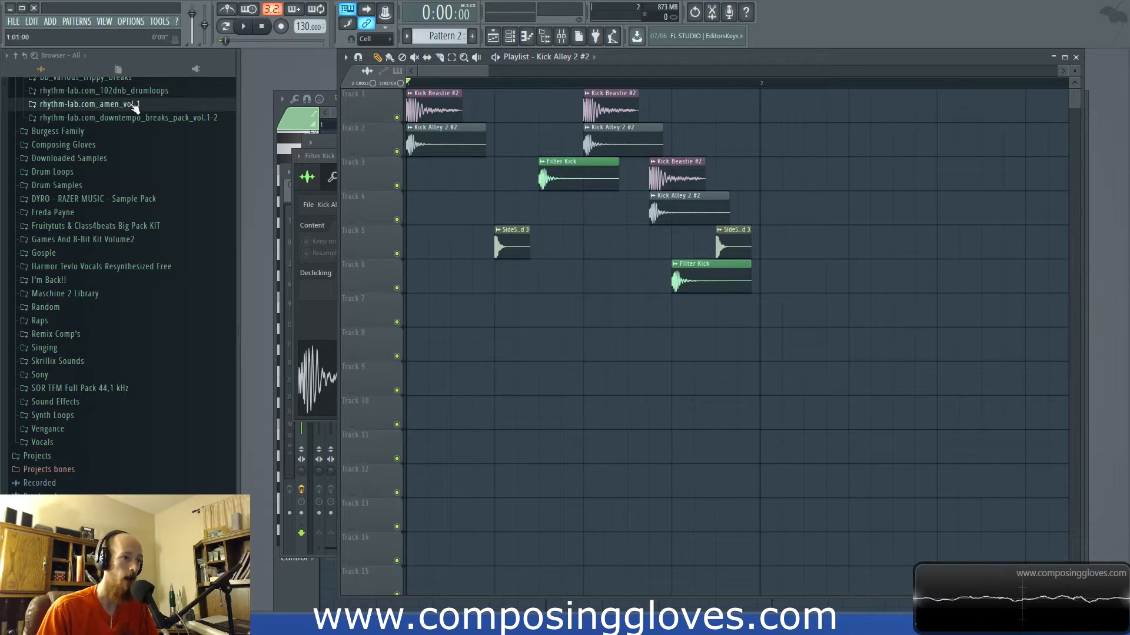
Step: Play the song to hear the beat with both Filter Kick clips, and stop playback
{"action": "key", "text": "space"}
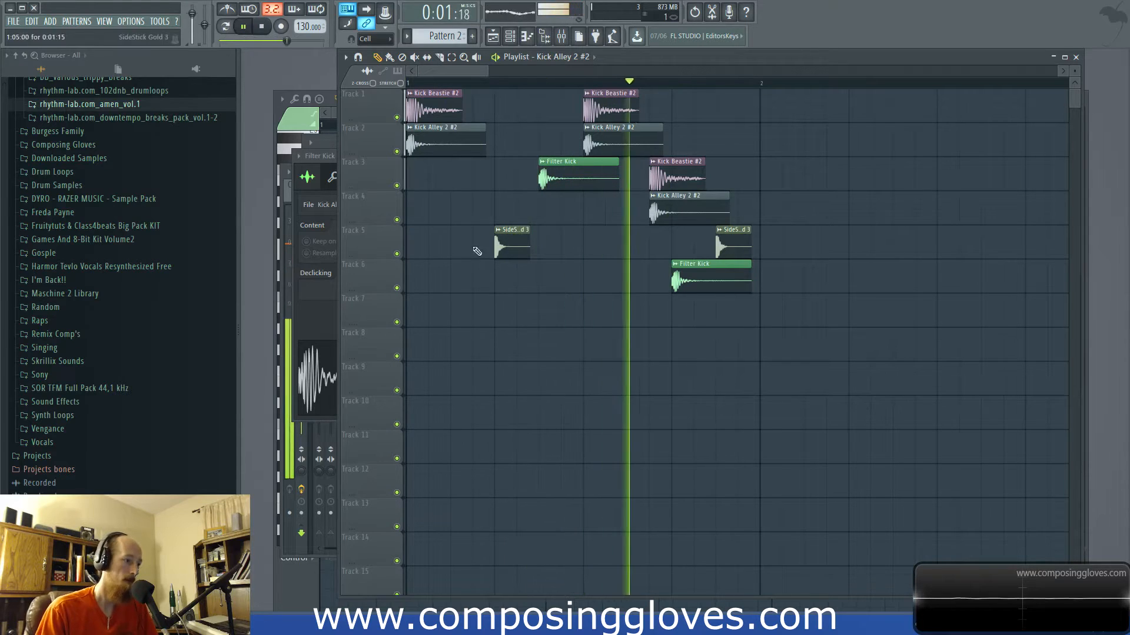
{"action": "scroll", "coordinate": [453, 175], "scroll_direction": "down", "scroll_amount": 2, "text": "ctrl"}
{"action": "key", "text": "space"}
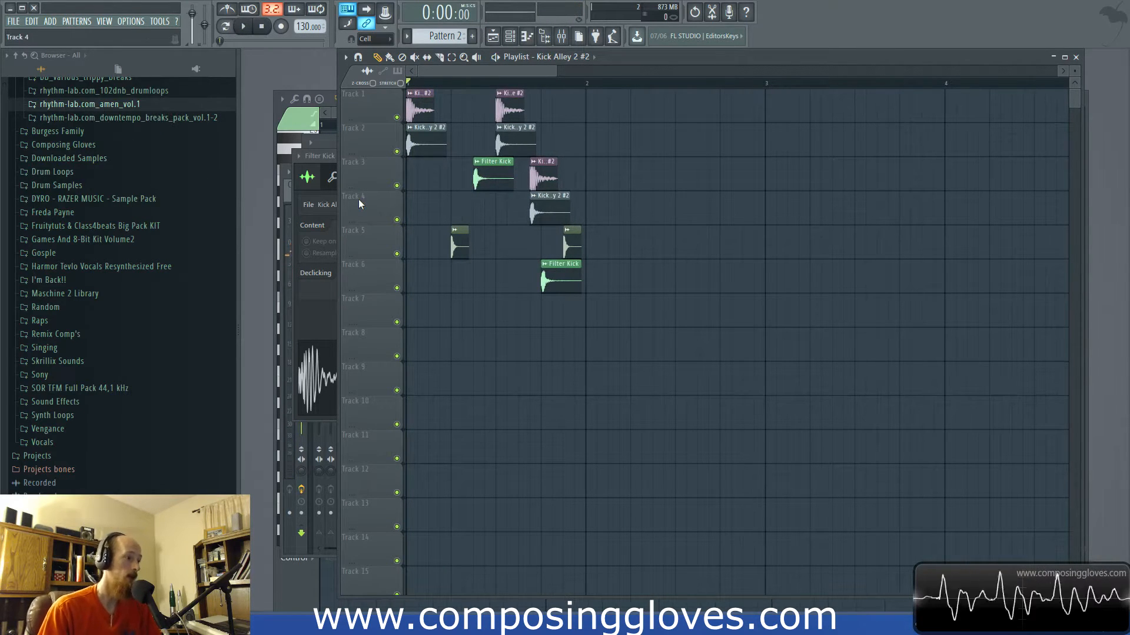
{"action": "scroll", "coordinate": [125, 376], "scroll_direction": "down", "scroll_amount": 1}
{"action": "scroll", "coordinate": [125, 377], "scroll_direction": "up", "scroll_amount": 1}
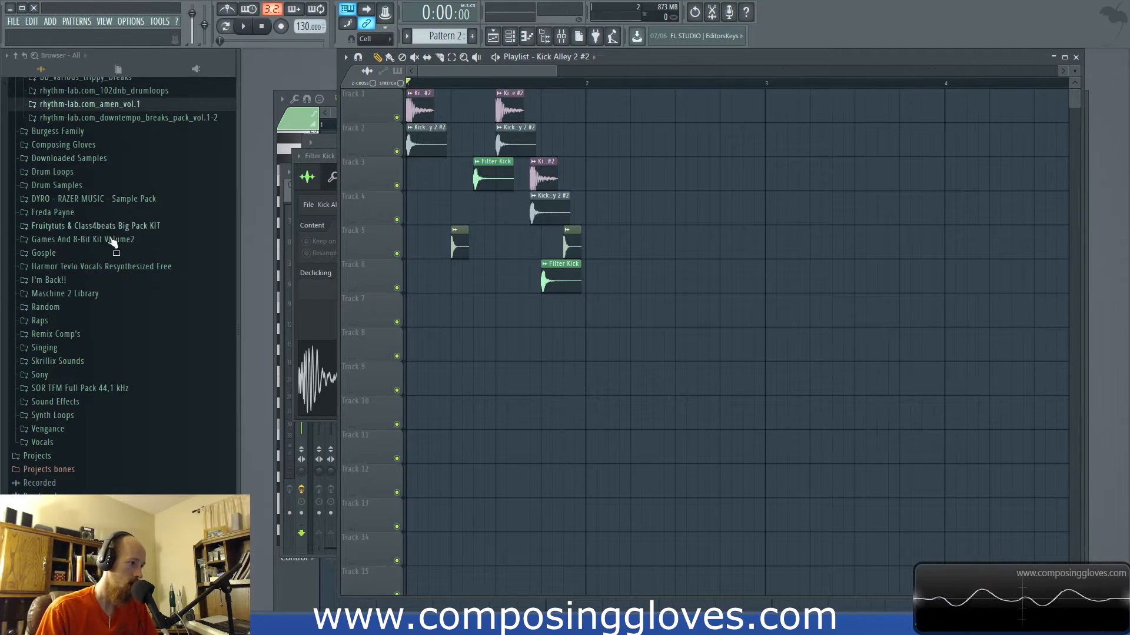
Step: Open the Percussion folder under Samples and Drums in the Maschine 2 Library and go through its samples
{"action": "left_click", "coordinate": [59, 295]}
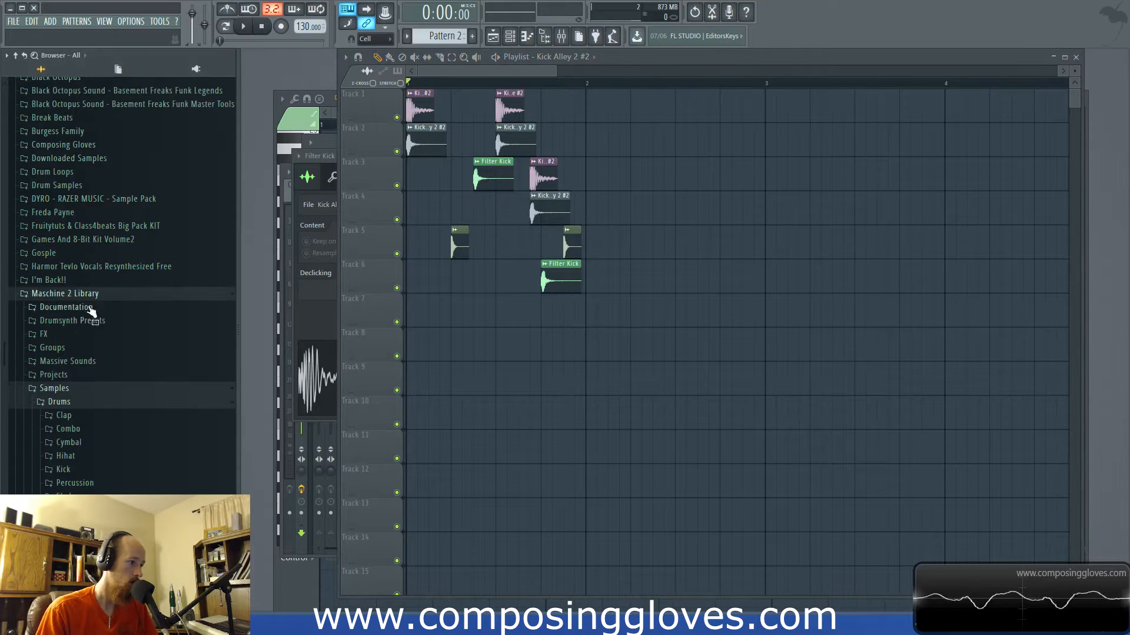
{"action": "scroll", "coordinate": [118, 412], "scroll_direction": "down", "scroll_amount": 3}
{"action": "scroll", "coordinate": [96, 330], "scroll_direction": "up", "scroll_amount": 10}
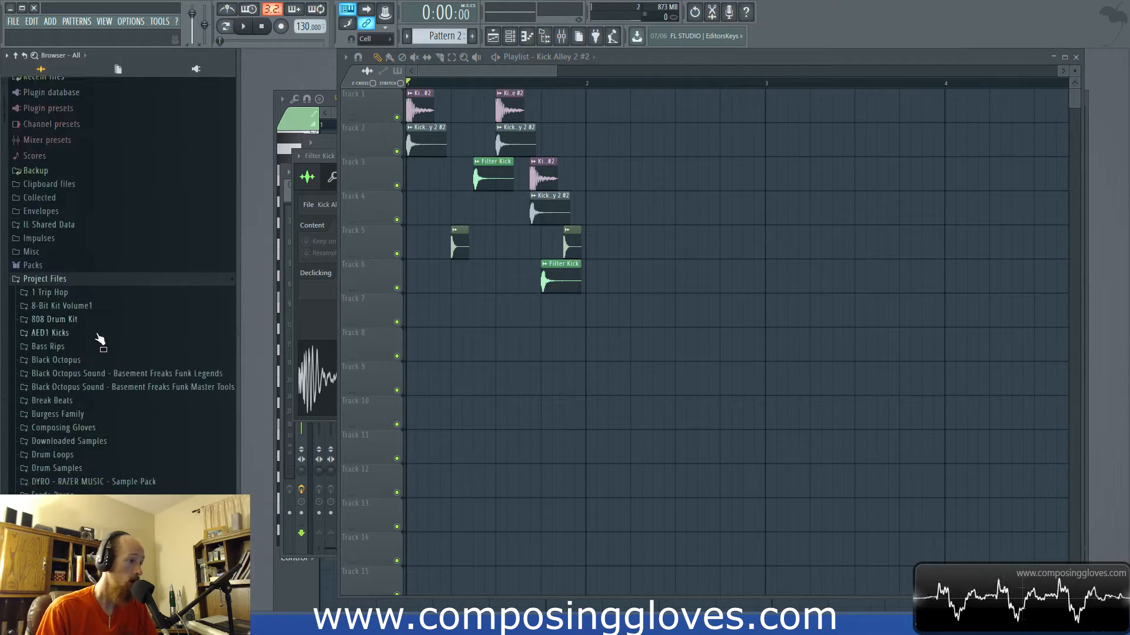
{"action": "scroll", "coordinate": [103, 194], "scroll_direction": "down", "scroll_amount": 8}
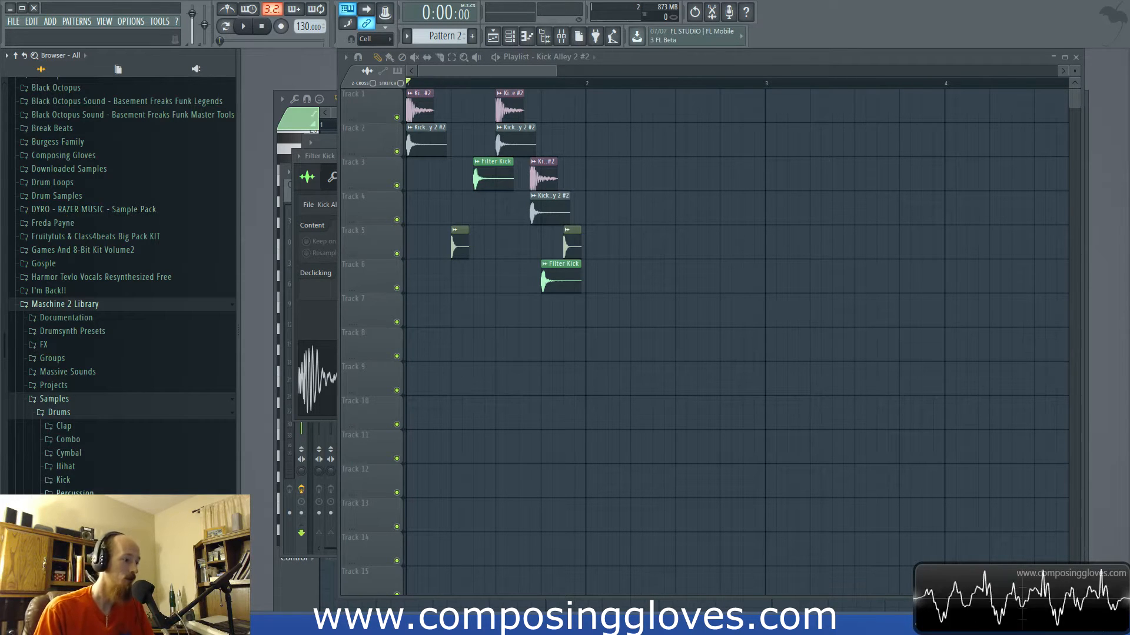
{"action": "scroll", "coordinate": [90, 426], "scroll_direction": "down", "scroll_amount": 2}
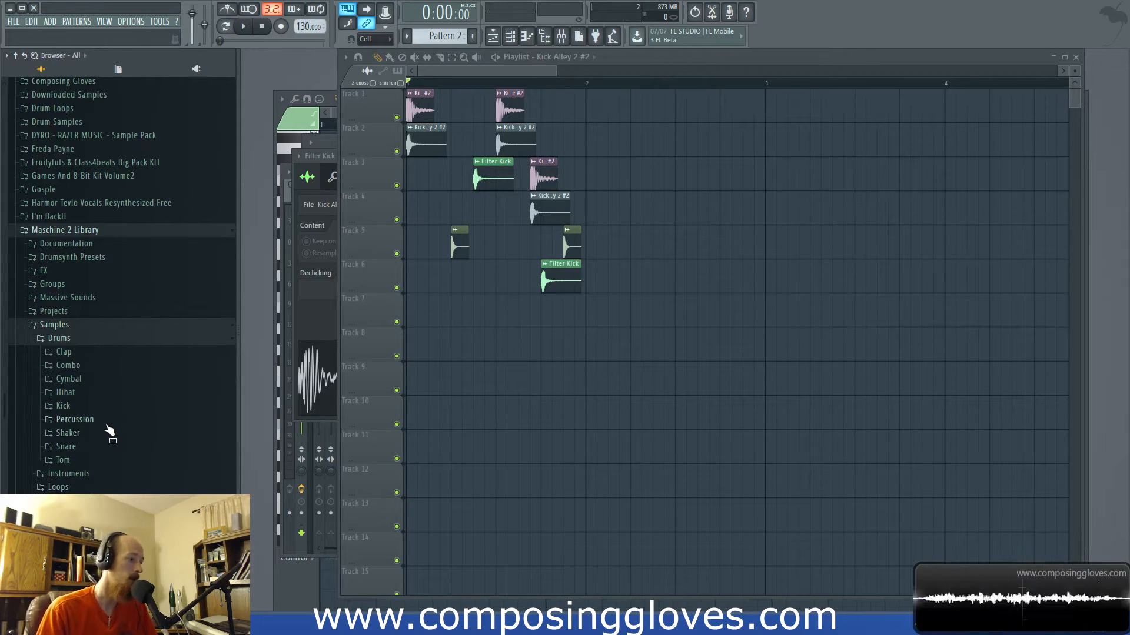
{"action": "left_click", "coordinate": [107, 424]}
{"action": "scroll", "coordinate": [123, 448], "scroll_direction": "down", "scroll_amount": 10}
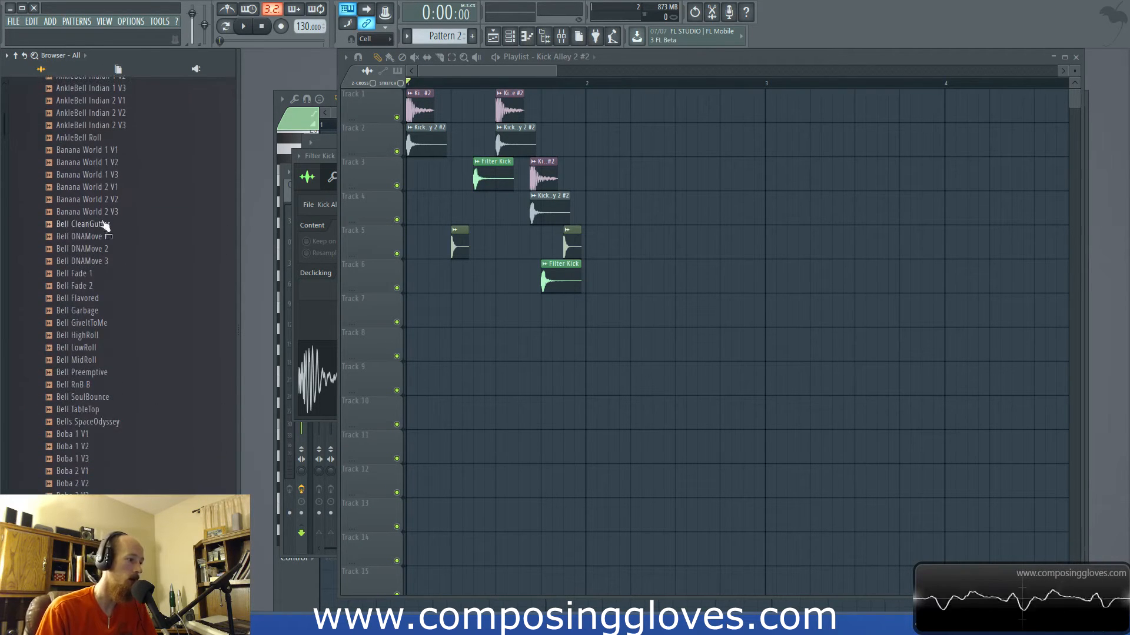
Step: Audition ankle bell, Banana World, bell and Boba percussion samples, including Bell GiveItToMe and Boba 8 V3
{"action": "left_click", "coordinate": [106, 212]}
{"action": "left_click", "coordinate": [108, 175]}
{"action": "left_click", "coordinate": [106, 101]}
{"action": "left_click", "coordinate": [119, 224]}
{"action": "left_click", "coordinate": [110, 325]}
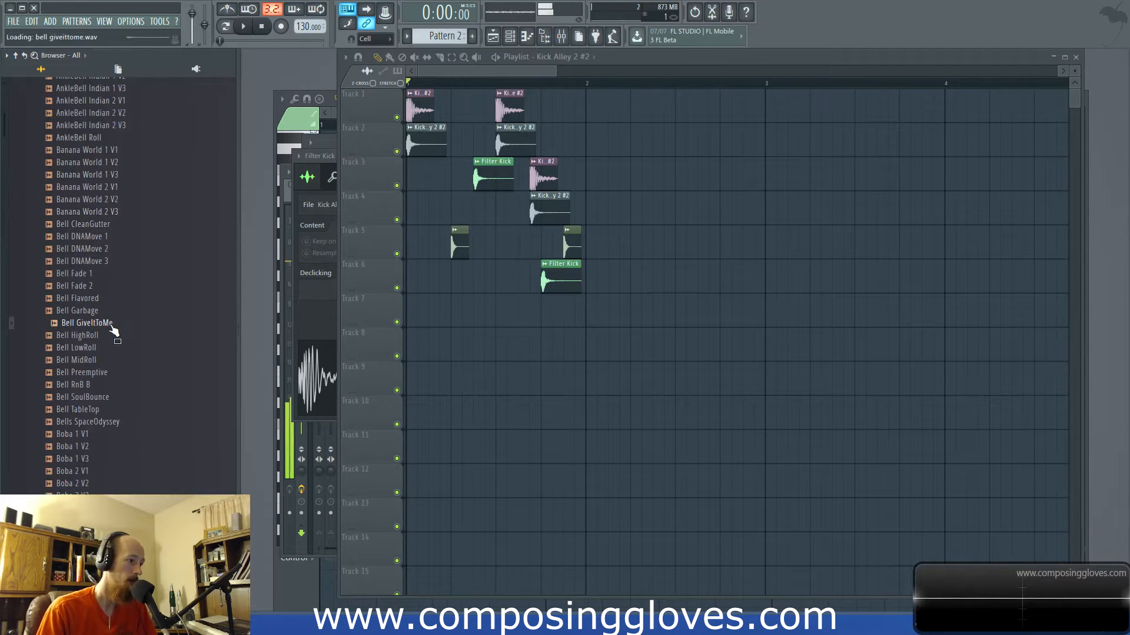
{"action": "scroll", "coordinate": [123, 326], "scroll_direction": "down", "scroll_amount": 4}
{"action": "scroll", "coordinate": [120, 318], "scroll_direction": "down", "scroll_amount": 2}
{"action": "left_click", "coordinate": [134, 338]}
{"action": "left_click", "coordinate": [86, 462]}
{"action": "left_click", "coordinate": [87, 496]}
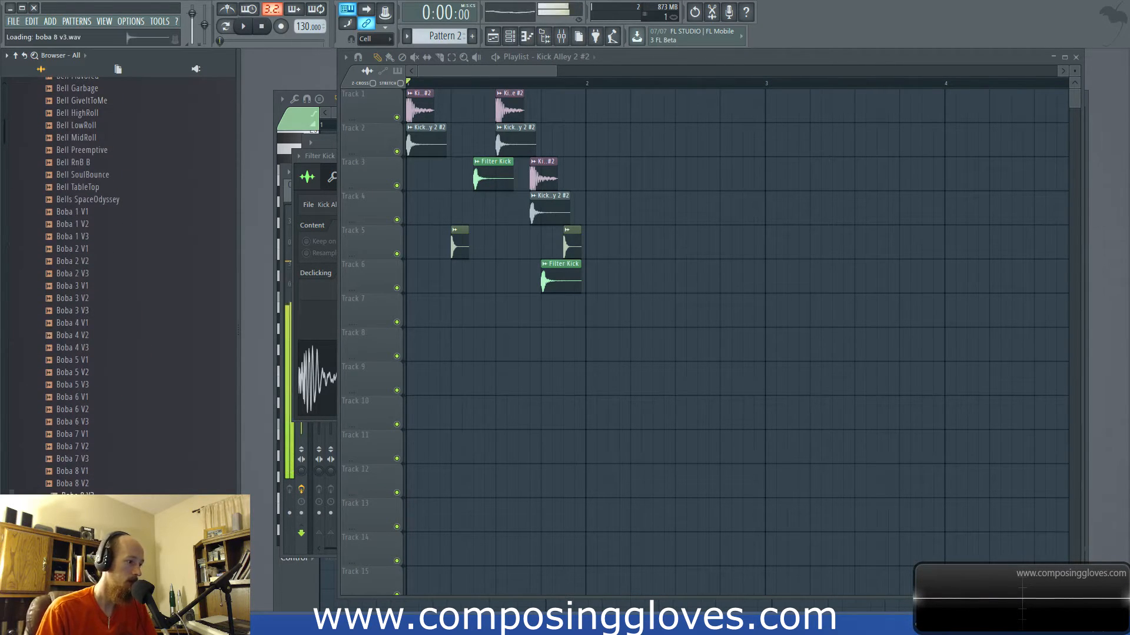
Step: Audition more percussion samples further down the folder, as far as Chimes SoulOne
{"action": "scroll", "coordinate": [133, 384], "scroll_direction": "down", "scroll_amount": 8}
{"action": "left_click", "coordinate": [133, 336]}
{"action": "left_click", "coordinate": [157, 360]}
{"action": "left_click", "coordinate": [111, 347]}
{"action": "left_click", "coordinate": [123, 334]}
{"action": "left_click", "coordinate": [113, 322]}
{"action": "left_click", "coordinate": [111, 299]}
{"action": "left_click", "coordinate": [103, 312]}
{"action": "left_click", "coordinate": [107, 324]}
{"action": "left_click", "coordinate": [109, 374]}
{"action": "scroll", "coordinate": [132, 362], "scroll_direction": "down", "scroll_amount": 6}
{"action": "scroll", "coordinate": [132, 362], "scroll_direction": "down", "scroll_amount": 10}
{"action": "left_click", "coordinate": [141, 335]}
{"action": "left_click", "coordinate": [140, 384]}
{"action": "scroll", "coordinate": [140, 370], "scroll_direction": "up", "scroll_amount": 20}
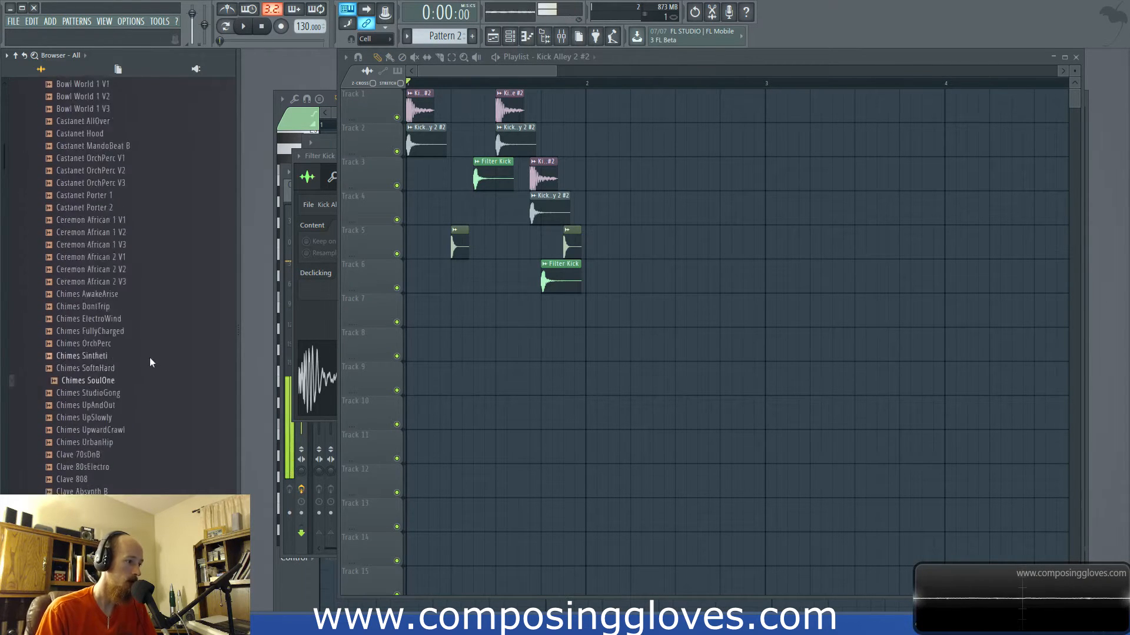
Step: Switch from the Percussion folder to the Hihat folder and browse its closed hi-hat samples
{"action": "scroll", "coordinate": [140, 358], "scroll_direction": "up", "scroll_amount": 2}
{"action": "left_click", "coordinate": [89, 421]}
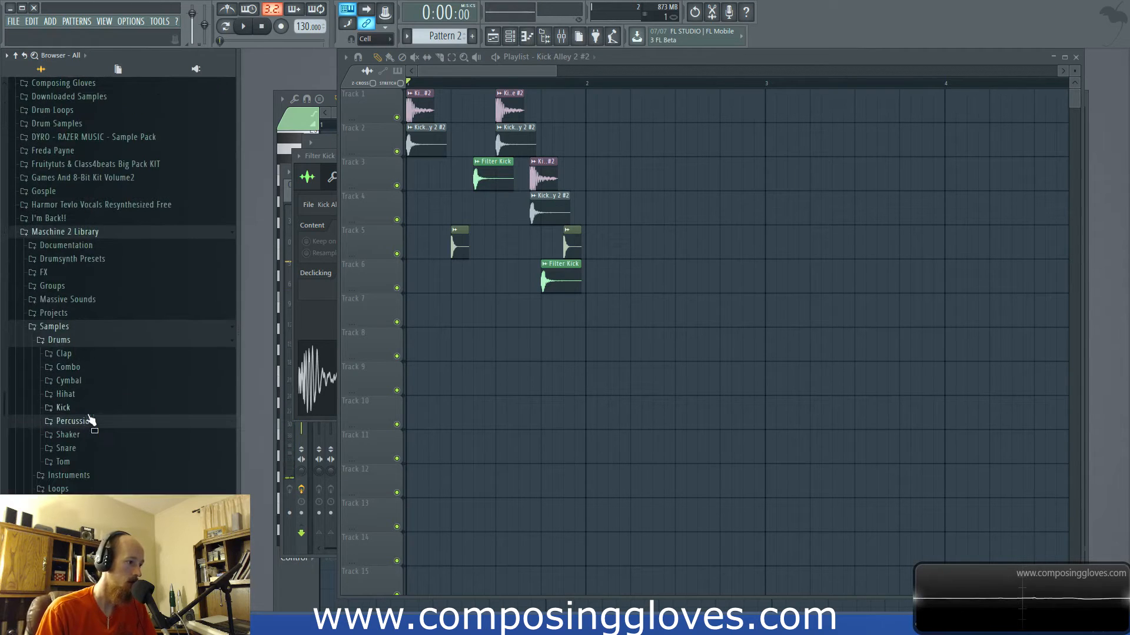
{"action": "left_click", "coordinate": [91, 394]}
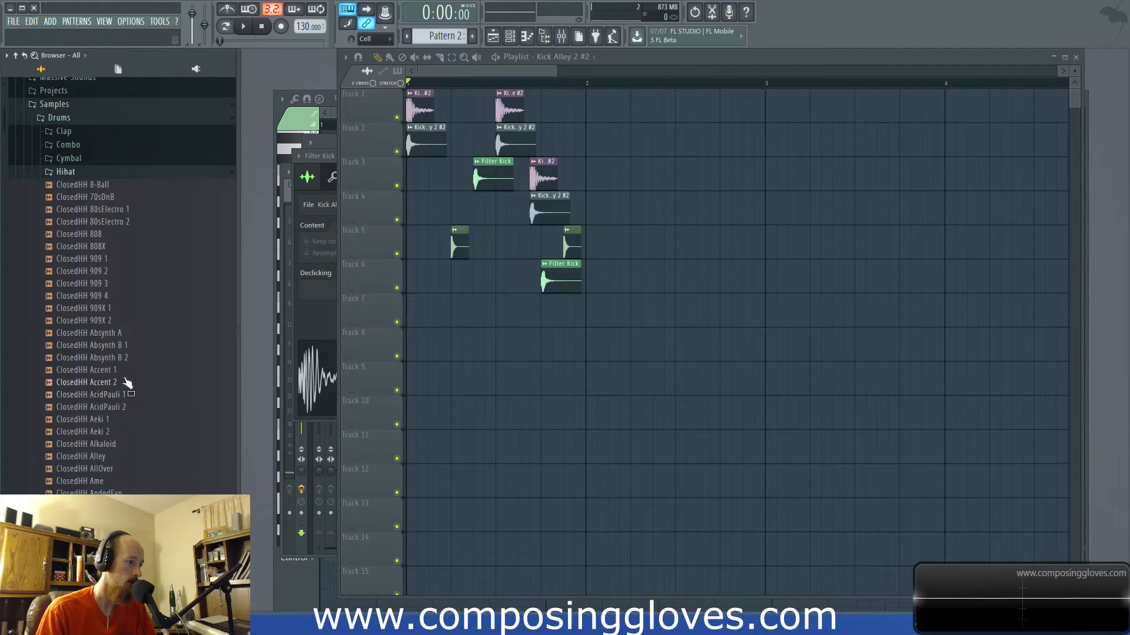
{"action": "scroll", "coordinate": [124, 353], "scroll_direction": "down", "scroll_amount": 4}
{"action": "left_click", "coordinate": [129, 311]}
{"action": "scroll", "coordinate": [116, 353], "scroll_direction": "down", "scroll_amount": 15}
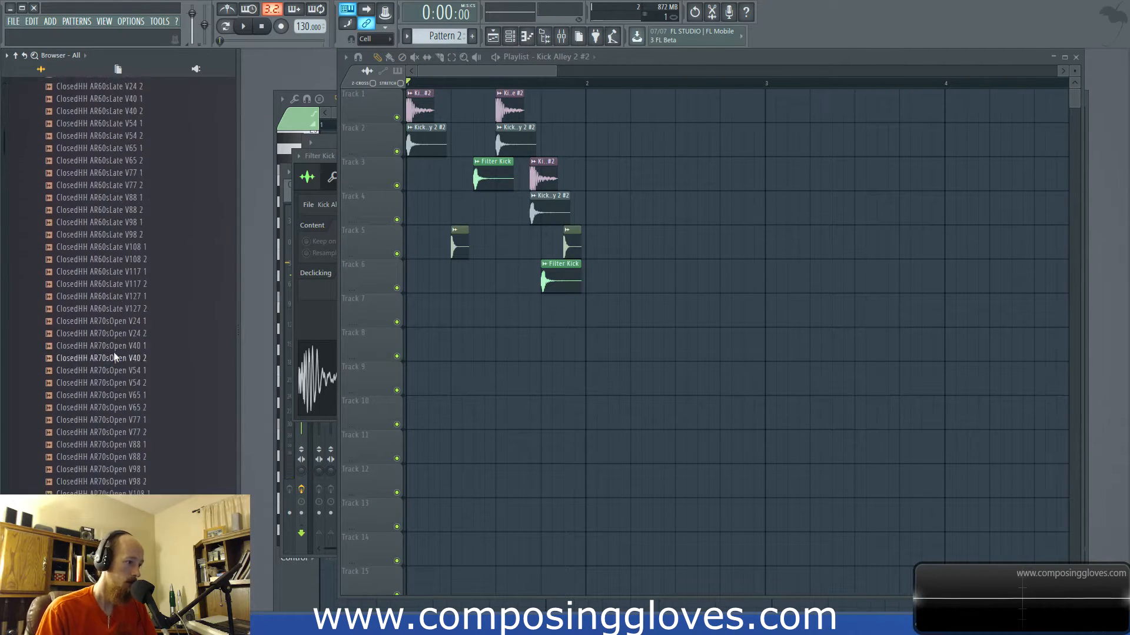
Step: Audition closed hi-hats and place ClosedHH CaliLife 2 at the start of bar 1 on Track 8
{"action": "left_click", "coordinate": [121, 357]}
{"action": "left_click", "coordinate": [124, 370]}
{"action": "left_click_drag", "start_coordinate": [123, 375], "coordinate": [415, 344]}
Step: Audition further closed hi-hats and place ClosedHH Crime 1 on Track 9 of the Playlist
{"action": "left_click_drag", "start_coordinate": [92, 358], "coordinate": [103, 418]}
{"action": "left_click", "coordinate": [114, 458]}
{"action": "scroll", "coordinate": [134, 381], "scroll_direction": "down", "scroll_amount": 12}
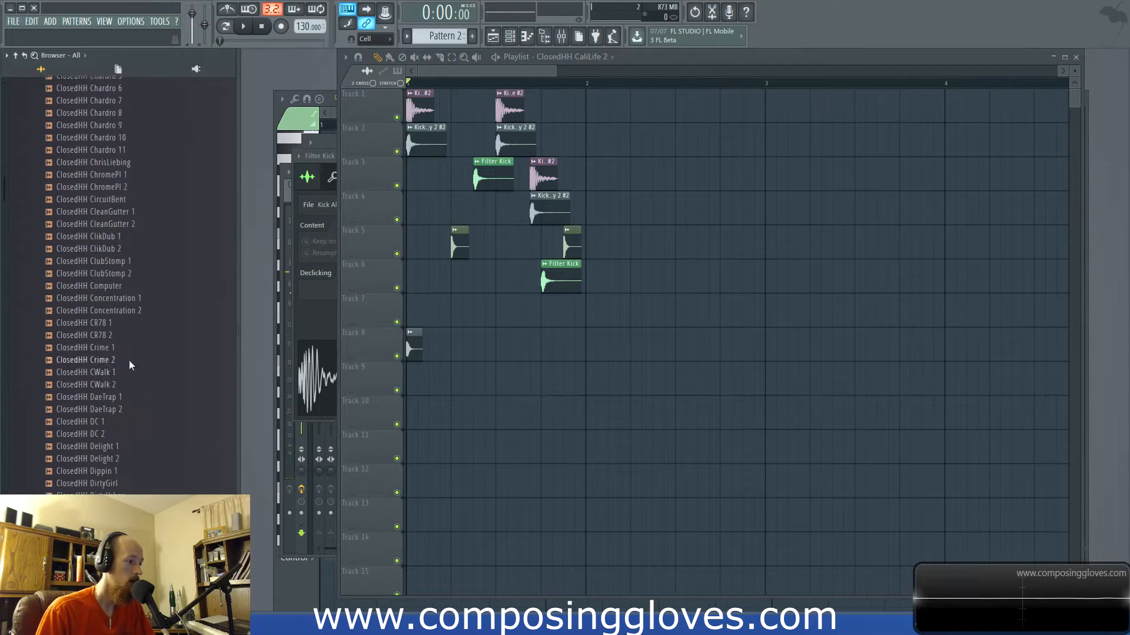
{"action": "left_click", "coordinate": [130, 346]}
{"action": "left_click_drag", "start_coordinate": [128, 347], "coordinate": [474, 389]}
Step: Alternate ClosedHH CaliLife 2 clips between Tracks 8 and 7 through beat 1, and move the ClosedHH Crime 1 clip to beat 2
{"action": "scroll", "coordinate": [465, 383], "scroll_direction": "up", "scroll_amount": 3}
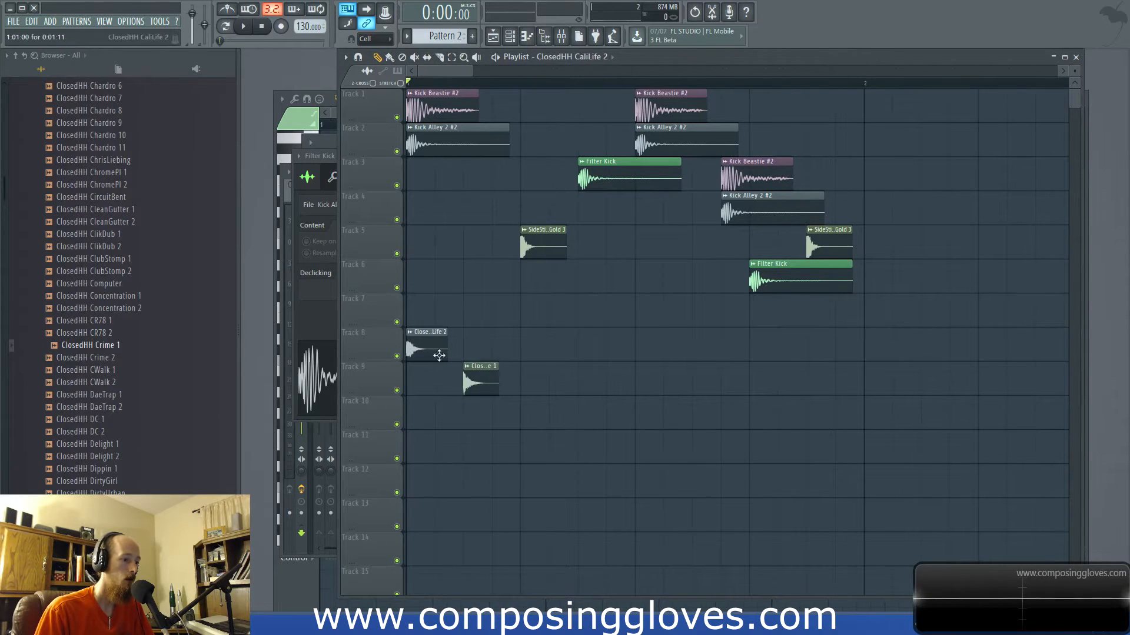
{"action": "left_click", "coordinate": [442, 313]}
{"action": "left_click", "coordinate": [479, 313]}
{"action": "left_click_drag", "start_coordinate": [484, 348], "coordinate": [537, 382]}
{"action": "left_click", "coordinate": [517, 299]}
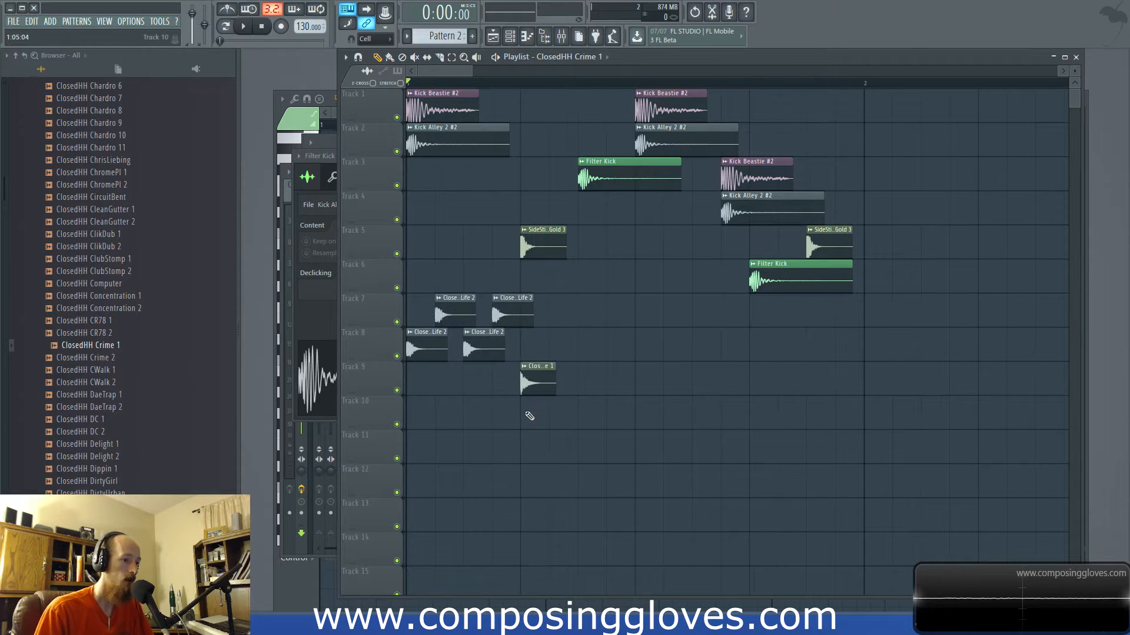
Step: Add a second ClosedHH Crime 1 clip on beat 4, and repeat the alternating CaliLife 2 clips on Tracks 7 and 8 across bar 1
{"action": "left_click", "coordinate": [608, 394]}
{"action": "left_click_drag", "start_coordinate": [612, 380], "coordinate": [782, 380]}
{"action": "scroll", "coordinate": [640, 391], "scroll_direction": "down", "scroll_amount": 2}
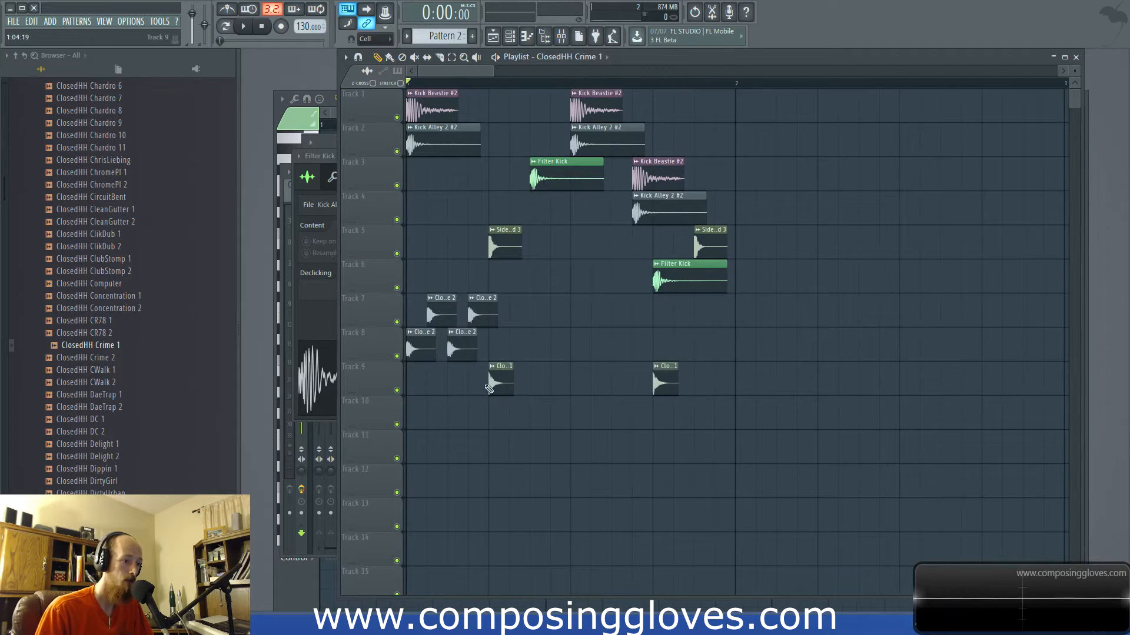
{"action": "left_click_drag", "start_coordinate": [423, 298], "coordinate": [661, 345]}
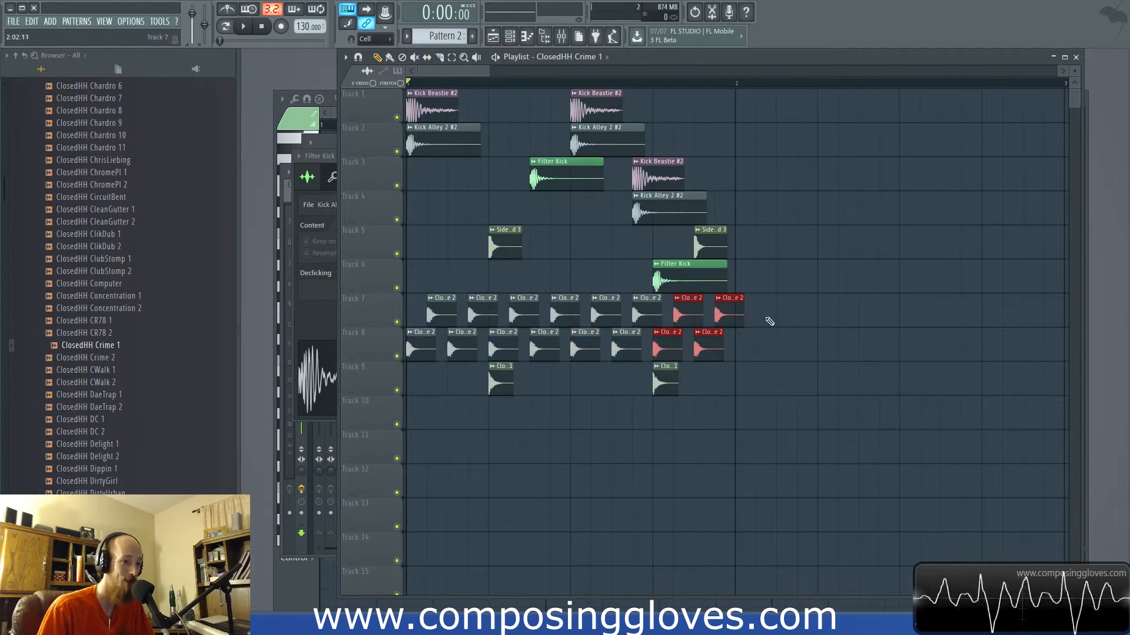
Step: Trim the last ClosedHH CaliLife 2 clip on Track 7 so it ends exactly at the start of bar 2
{"action": "left_click", "coordinate": [737, 323]}
{"action": "left_click_drag", "start_coordinate": [741, 319], "coordinate": [726, 322]}
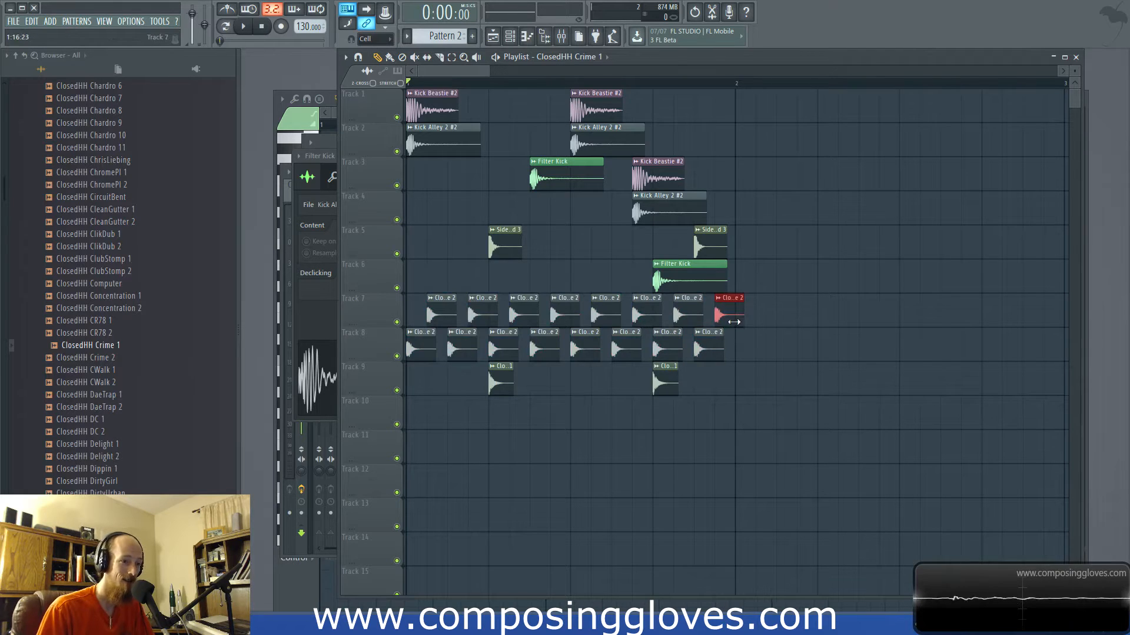
{"action": "scroll", "coordinate": [734, 322], "scroll_direction": "up", "scroll_amount": 4}
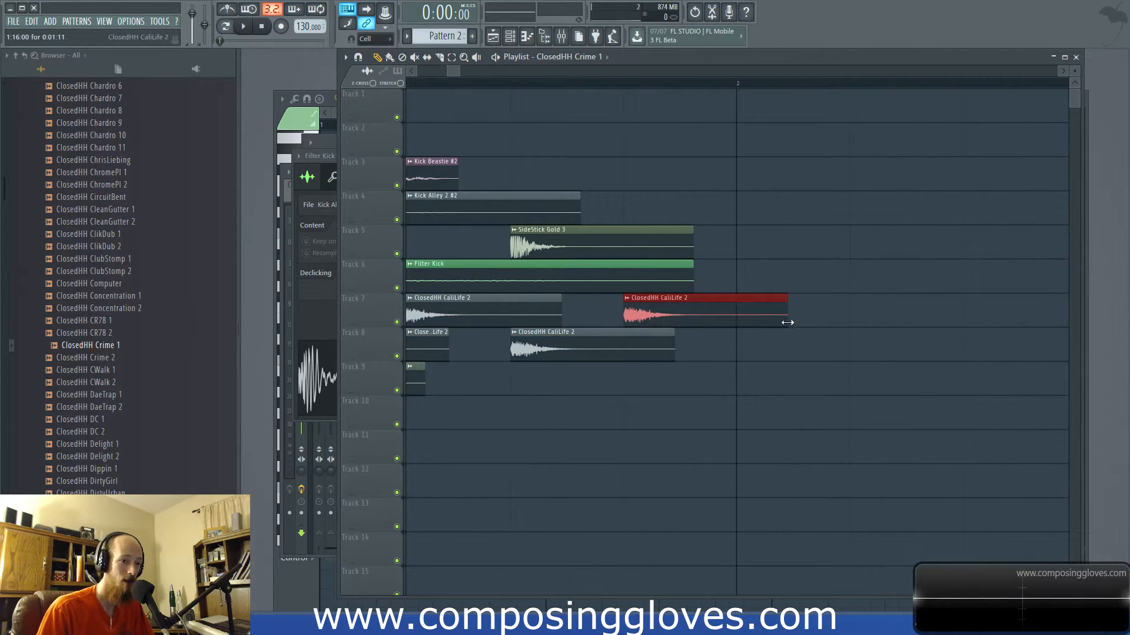
{"action": "left_click_drag", "start_coordinate": [787, 322], "coordinate": [727, 325]}
{"action": "scroll", "coordinate": [734, 324], "scroll_direction": "down", "scroll_amount": 2}
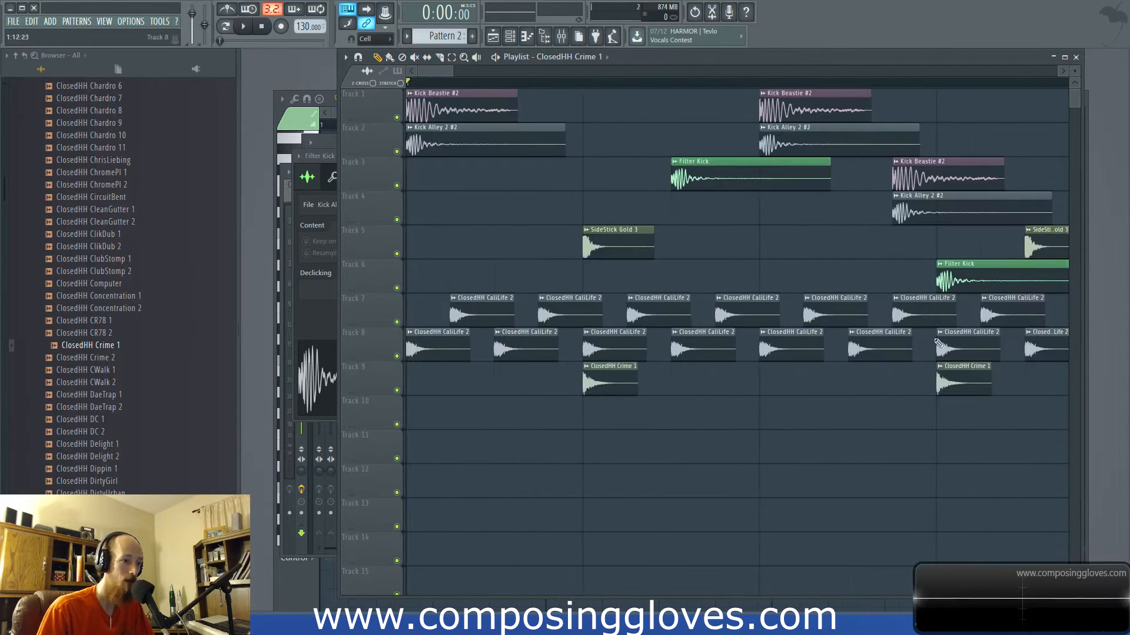
Step: Play the song to hear the beat with the hi-hats, and stop playback
{"action": "scroll", "coordinate": [768, 243], "scroll_direction": "down", "scroll_amount": 3}
{"action": "key", "text": "space"}
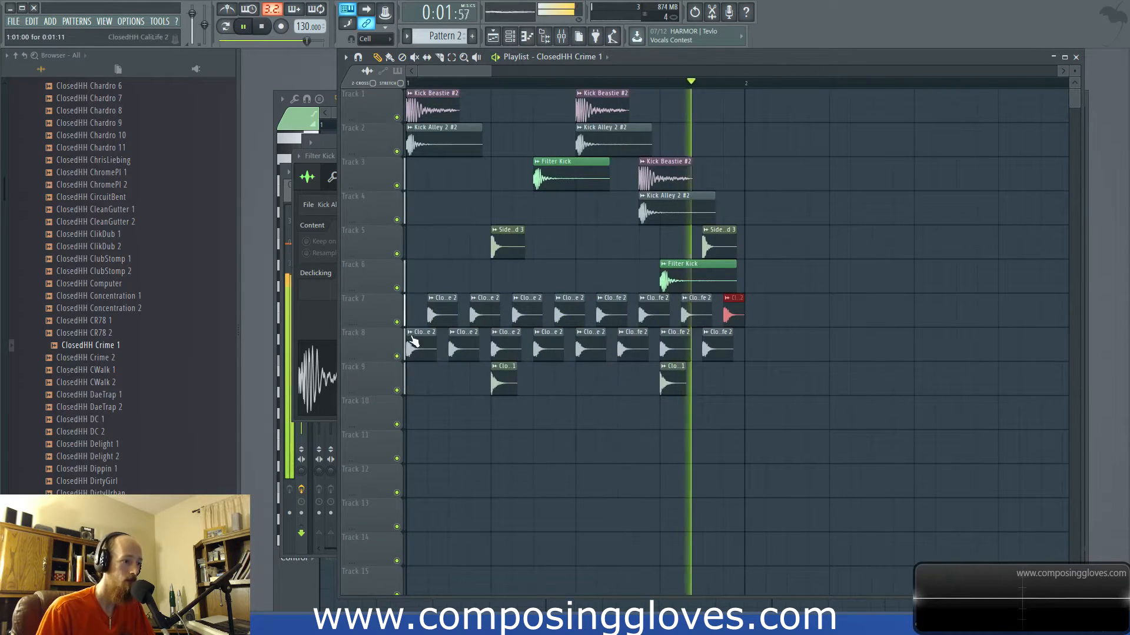
{"action": "key", "text": "space"}
Step: Make the first ClosedHH CaliLife 2 clip on Track 7 unique and replace the next six clips with copies of it
{"action": "right_click", "coordinate": [429, 306]}
{"action": "left_click", "coordinate": [478, 386]}
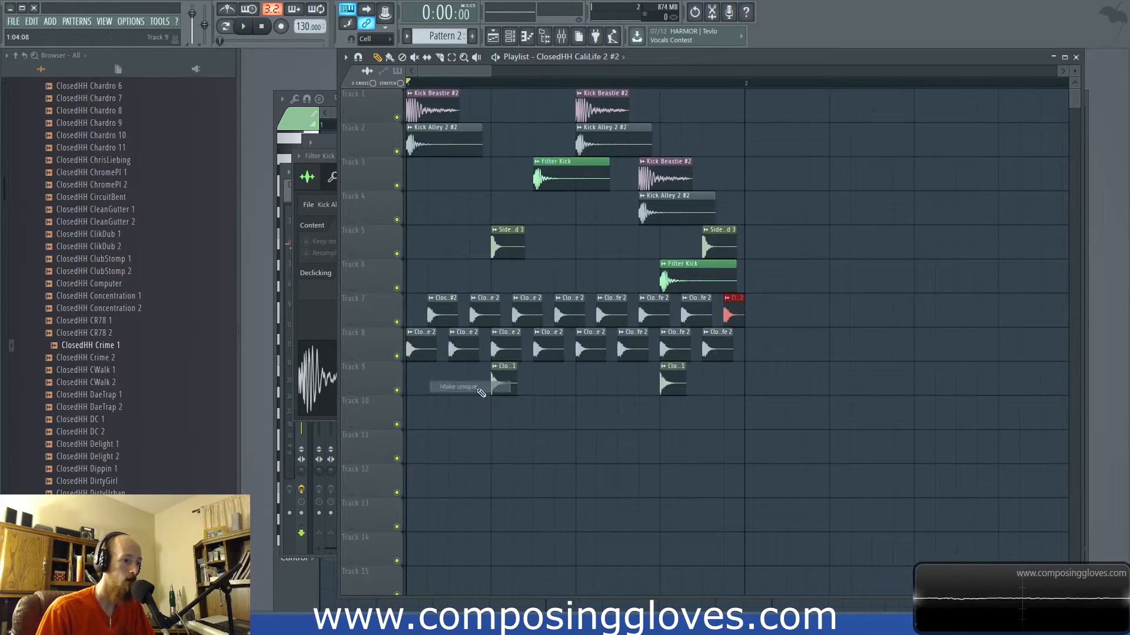
{"action": "right_click", "coordinate": [486, 306]}
{"action": "right_click", "coordinate": [526, 306]}
{"action": "right_click", "coordinate": [569, 307]}
{"action": "right_click", "coordinate": [611, 307]}
{"action": "right_click", "coordinate": [653, 307]}
{"action": "right_click", "coordinate": [695, 308]}
{"action": "left_click_drag", "start_coordinate": [447, 312], "coordinate": [697, 312], "text": "shift"}
Step: During playback, lower the channel volume of ClosedHH CaliLife 2 #2 to 36%, and stop playback
{"action": "key", "text": "space"}
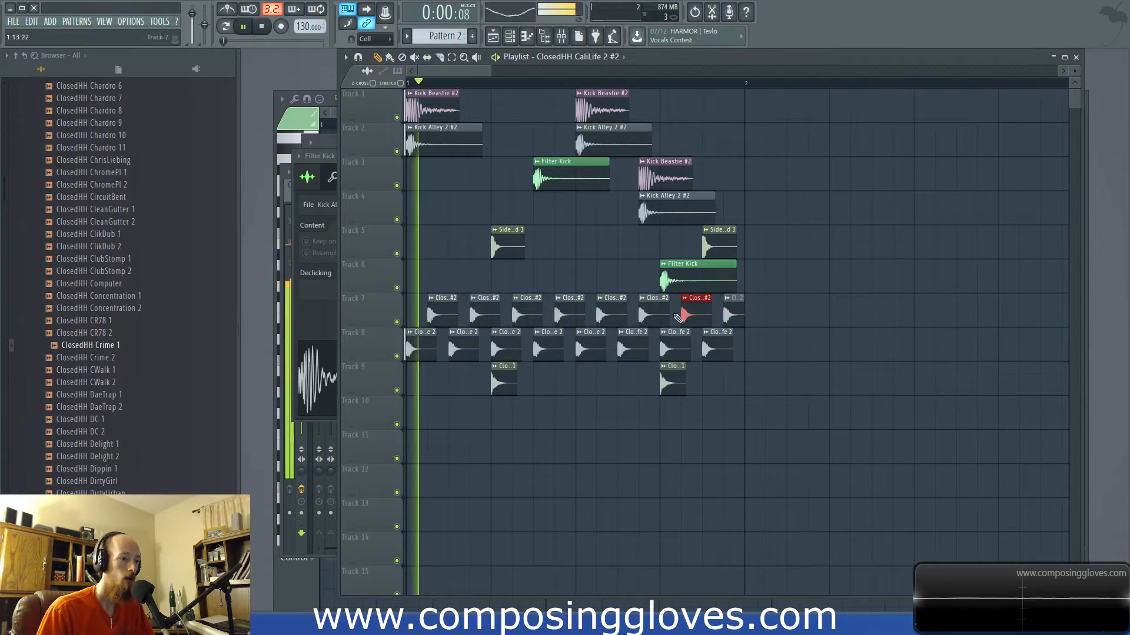
{"action": "double_click", "coordinate": [433, 314]}
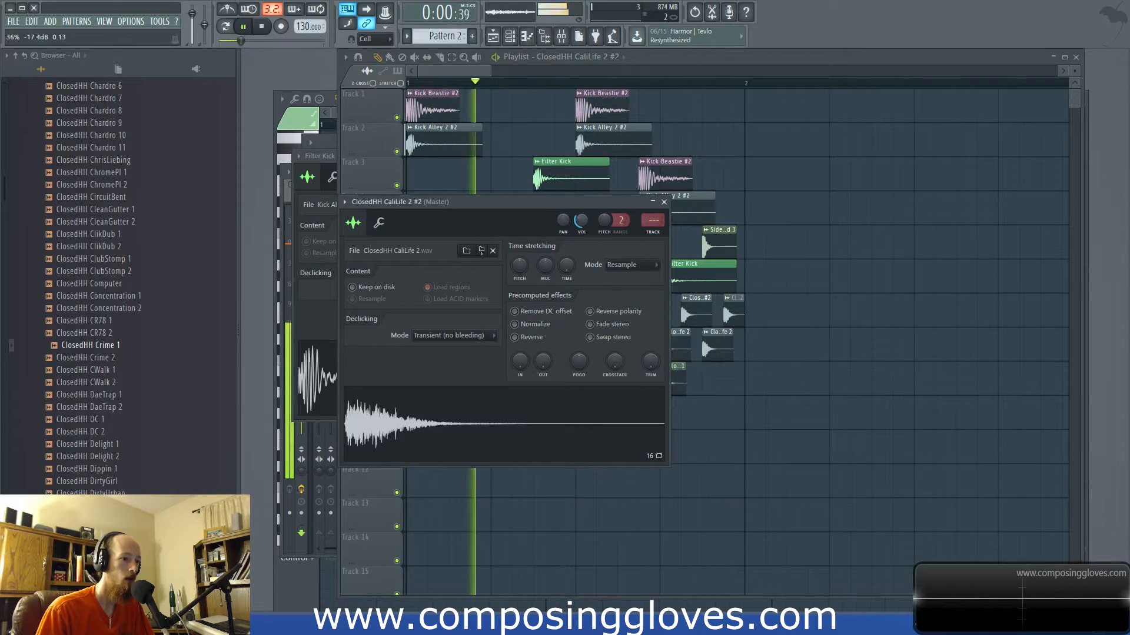
{"action": "key", "text": "Escape"}
{"action": "key", "text": "space"}
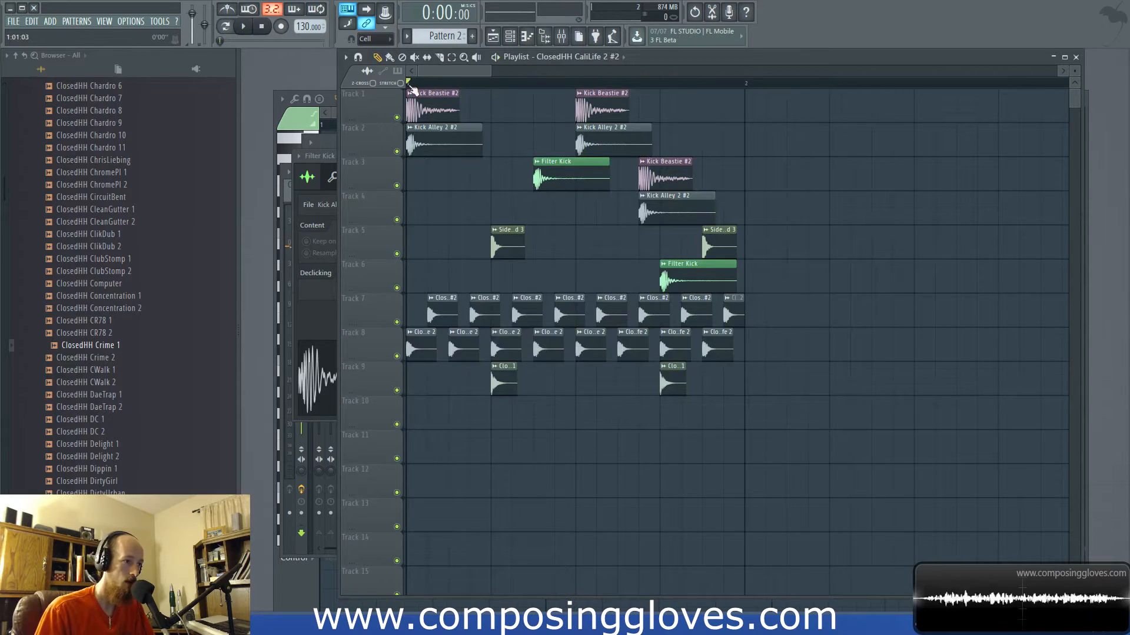
Step: Select bar 1 as the time range in the Playlist
{"action": "left_click_drag", "start_coordinate": [409, 83], "coordinate": [739, 93]}
Step: Try an automation clip on the channel volume of ClosedHH CaliLife 2 #2, and delete it
{"action": "double_click", "coordinate": [437, 353]}
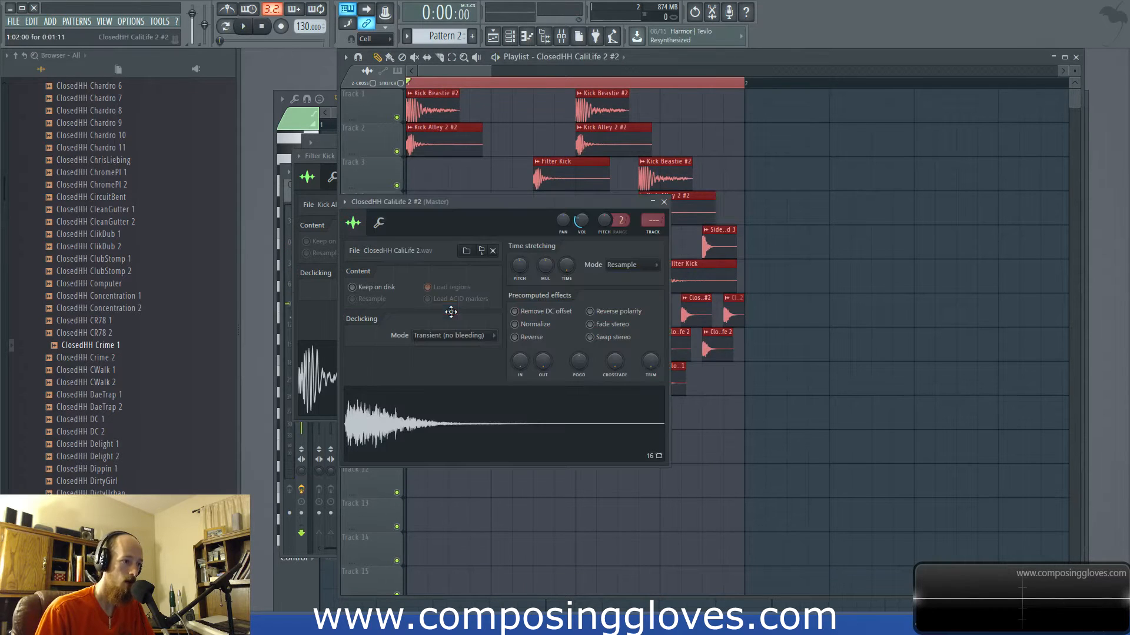
{"action": "right_click", "coordinate": [580, 221]}
{"action": "left_click", "coordinate": [619, 298]}
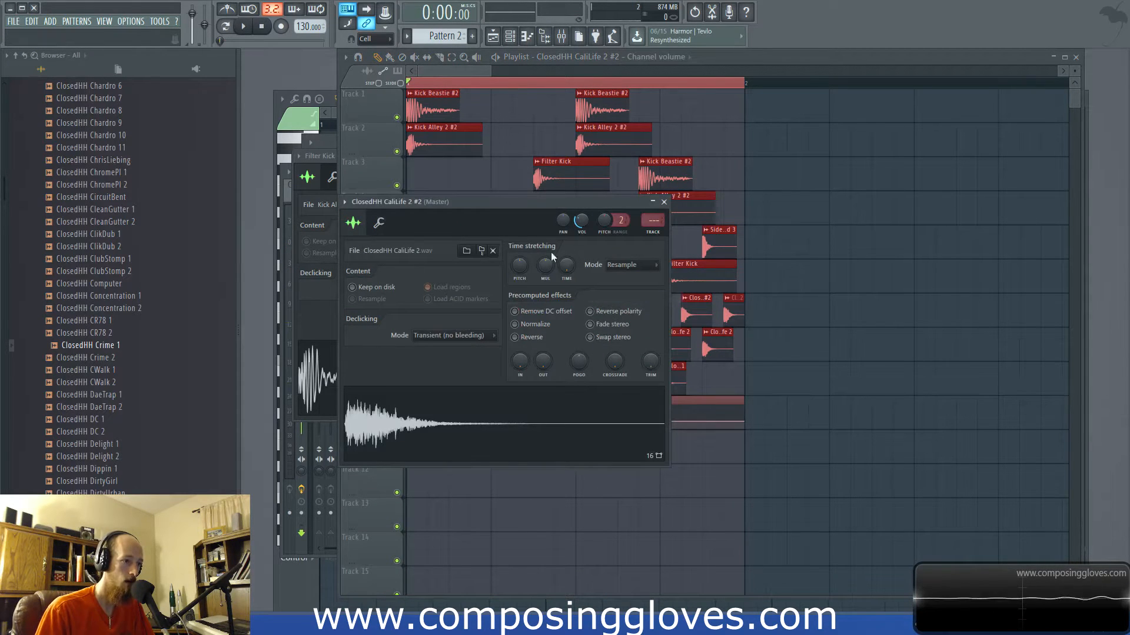
{"action": "right_click", "coordinate": [726, 397]}
Step: Reopen the ClosedHH CaliLife 2 #2 channel settings and look through the current project's patterns and initialized controls in the browser
{"action": "double_click", "coordinate": [484, 310]}
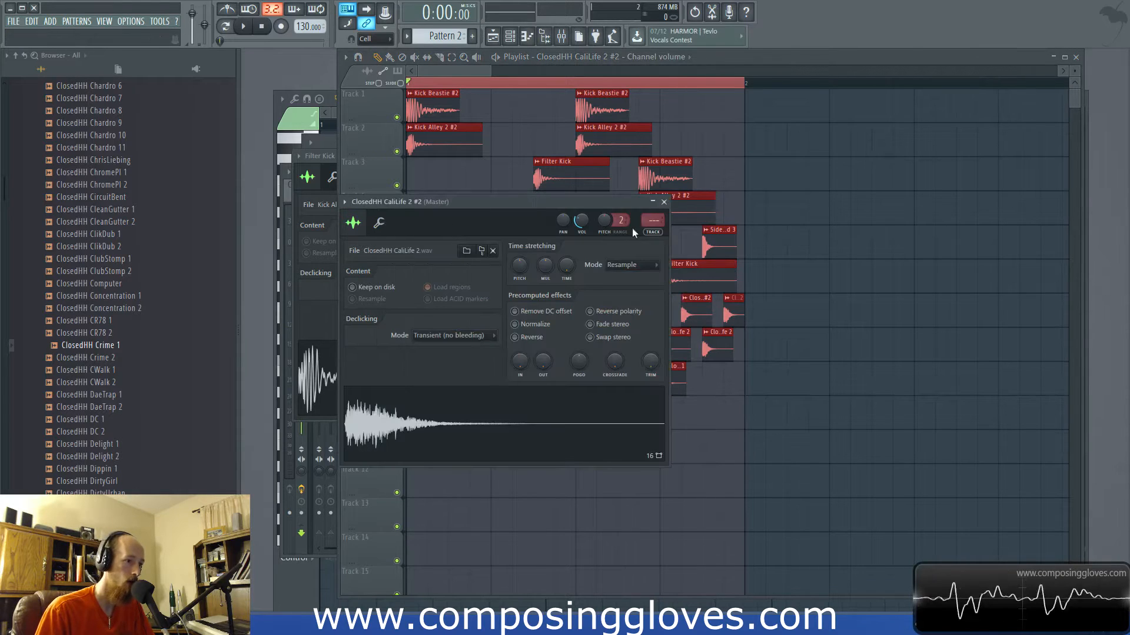
{"action": "left_click", "coordinate": [119, 70]}
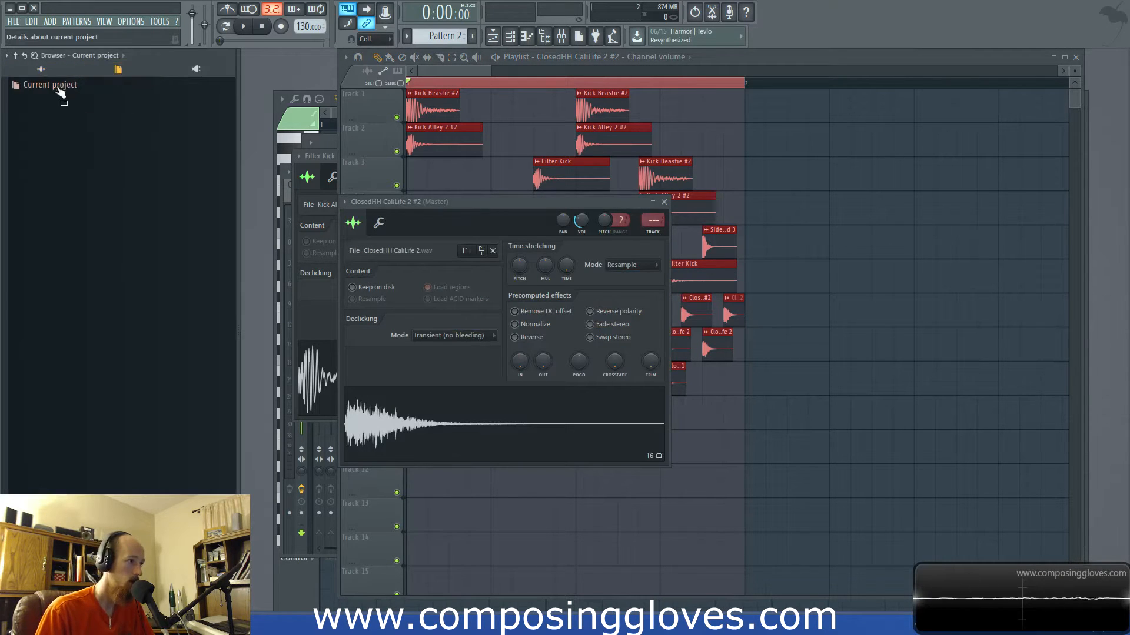
{"action": "left_click", "coordinate": [43, 88]}
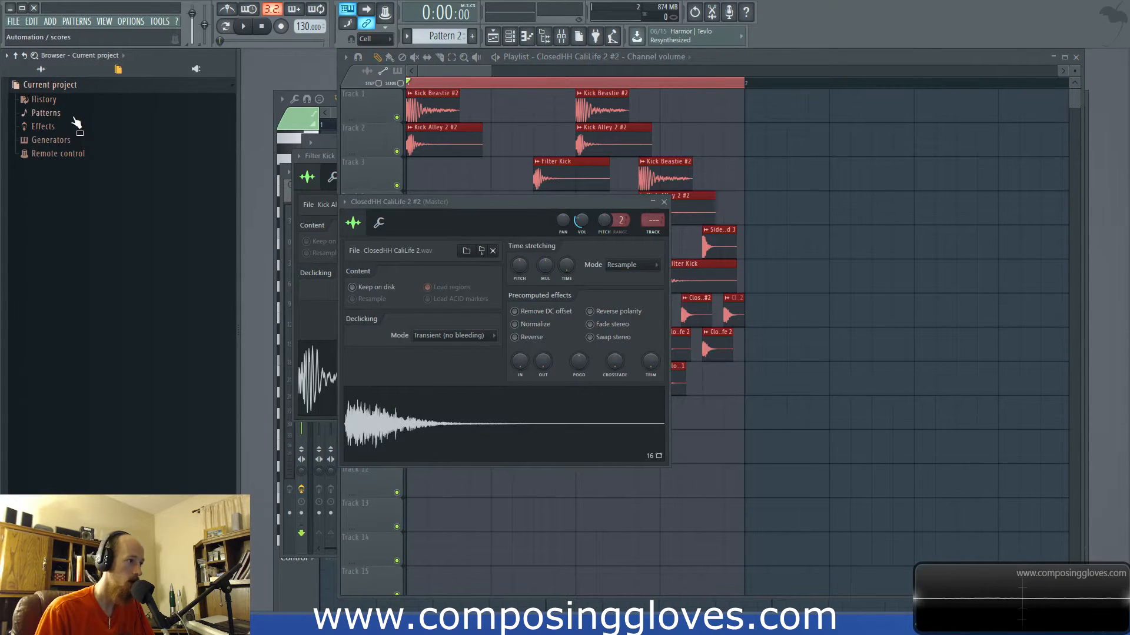
{"action": "left_click", "coordinate": [80, 115]}
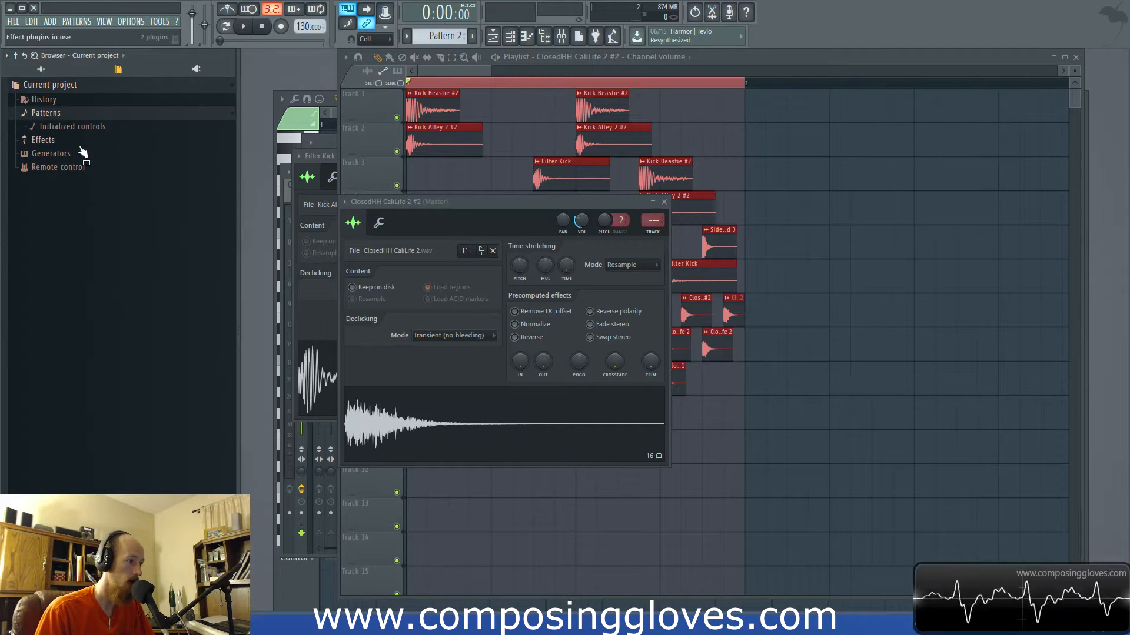
{"action": "left_click", "coordinate": [70, 126]}
{"action": "left_click", "coordinate": [145, 142]}
{"action": "left_click", "coordinate": [40, 70]}
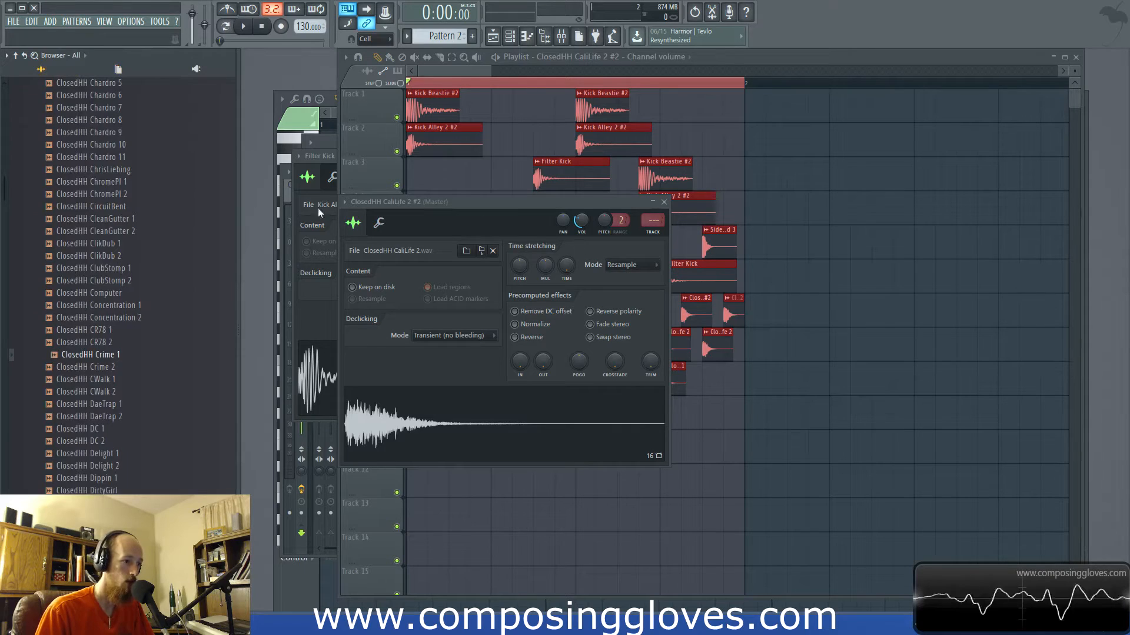
Step: Create an automation clip over bar 1 for the volume multiplier of ClosedHH CaliLife 2 #2
{"action": "left_click", "coordinate": [380, 224]}
{"action": "right_click", "coordinate": [383, 269]}
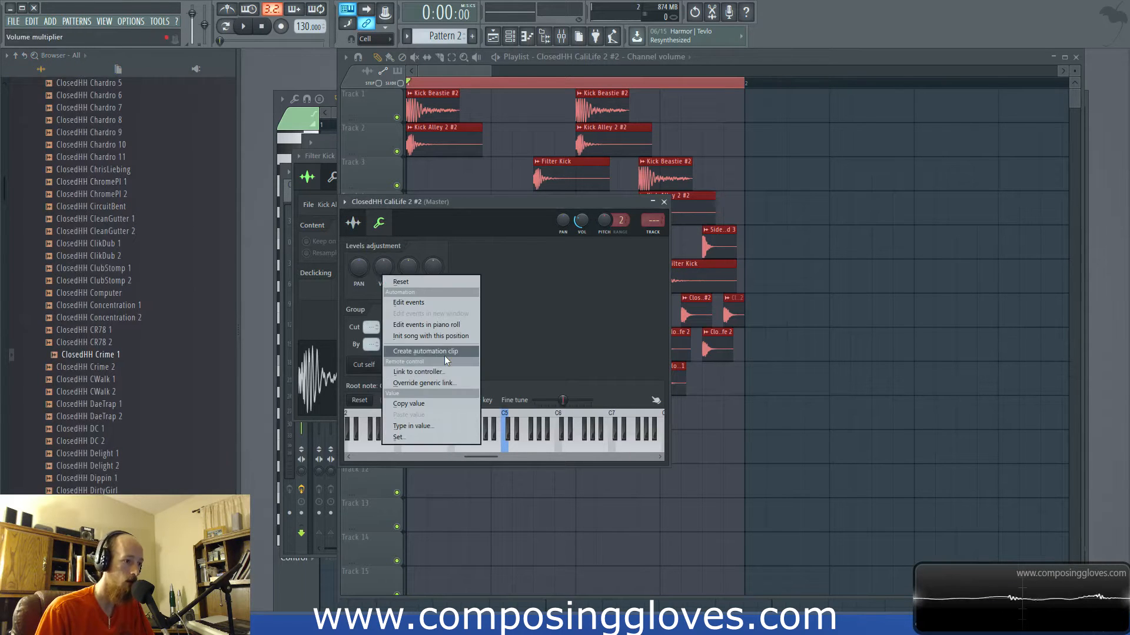
{"action": "left_click", "coordinate": [443, 353]}
{"action": "left_click", "coordinate": [444, 71]}
{"action": "scroll", "coordinate": [454, 396], "scroll_direction": "up", "scroll_amount": 4}
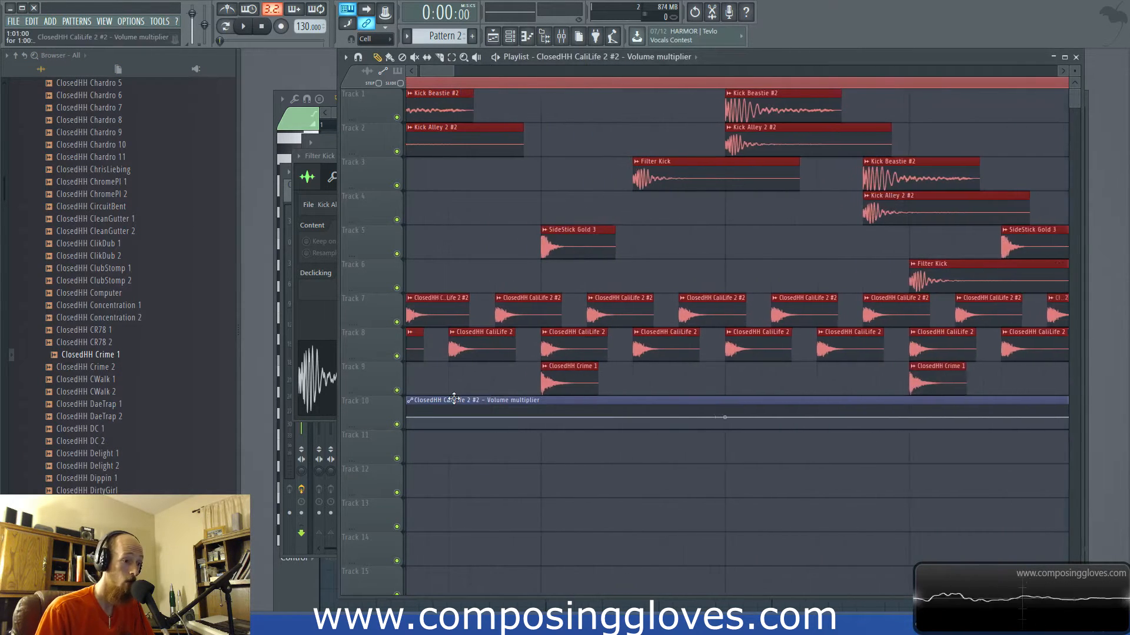
{"action": "scroll", "coordinate": [659, 442], "scroll_direction": "down", "scroll_amount": 5}
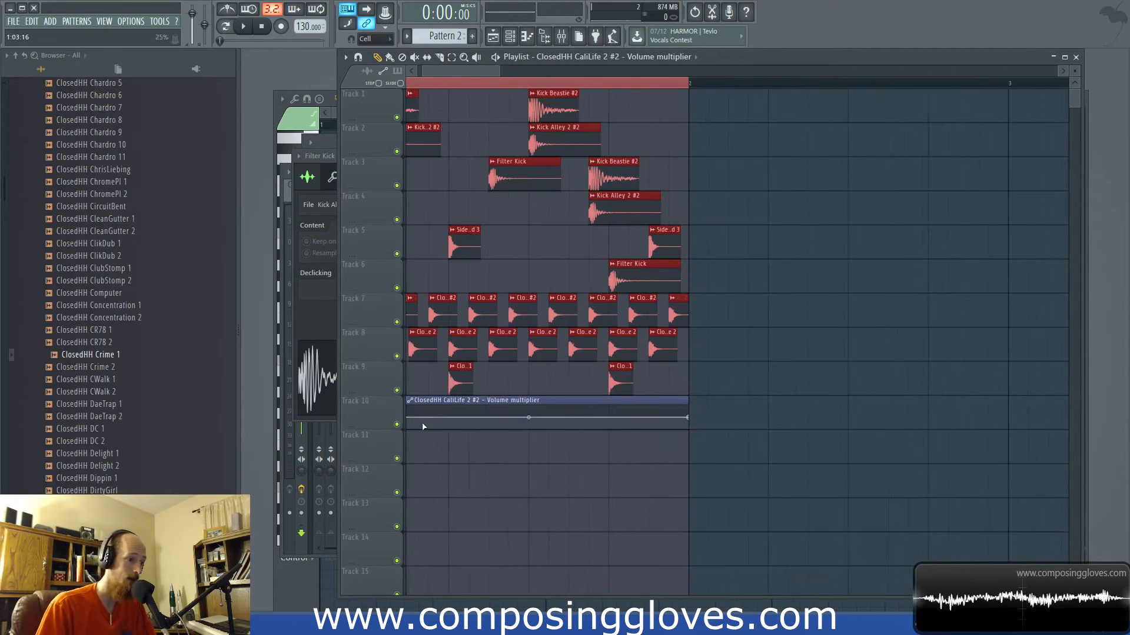
{"action": "scroll", "coordinate": [575, 406], "scroll_direction": "up", "scroll_amount": 2}
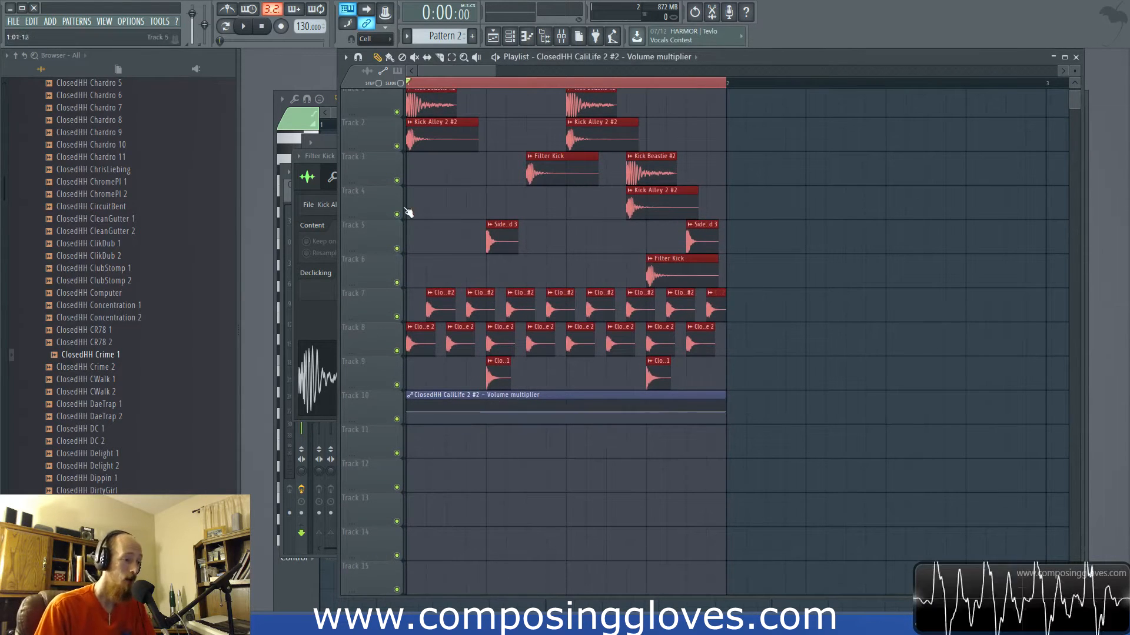
{"action": "left_click", "coordinate": [305, 299]}
{"action": "left_click", "coordinate": [333, 176]}
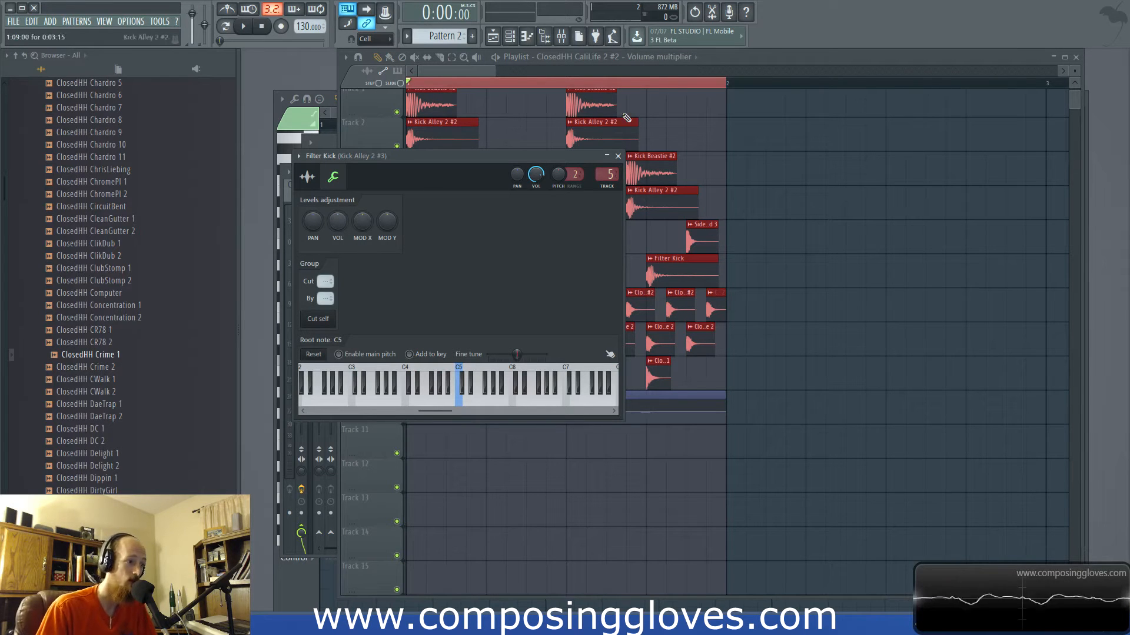
{"action": "left_click", "coordinate": [477, 71]}
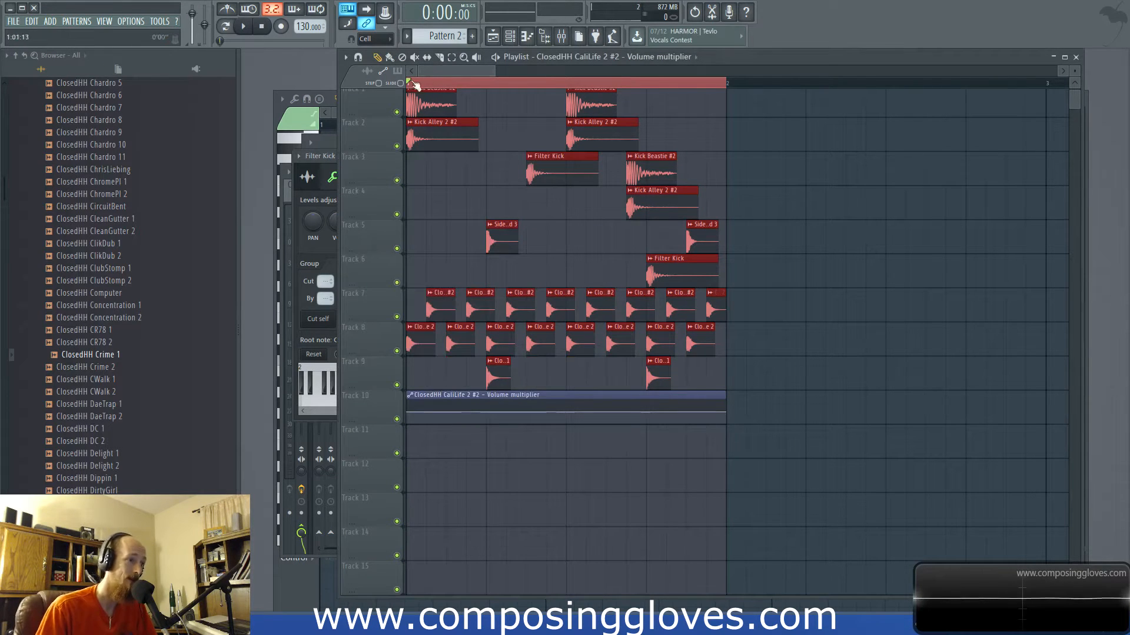
Step: Add points to the CaliLife 2 #2 volume multiplier automation, with dips at beats 2 and 4, and play the beat
{"action": "right_click", "coordinate": [462, 410]}
{"action": "right_click", "coordinate": [482, 420]}
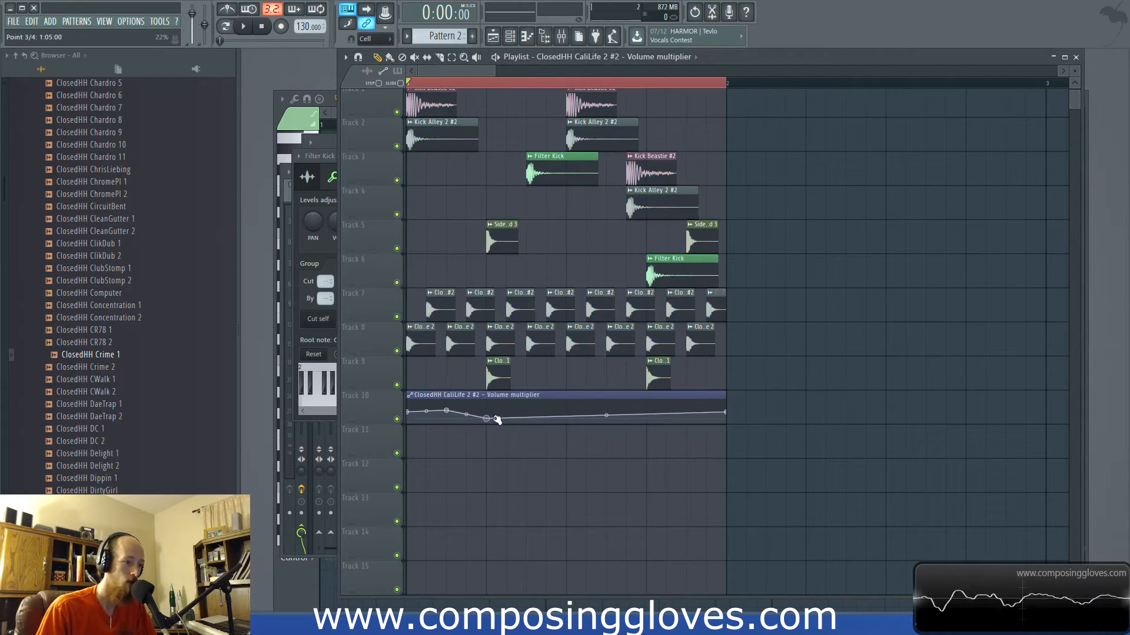
{"action": "left_click_drag", "start_coordinate": [493, 422], "coordinate": [494, 418]}
{"action": "right_click", "coordinate": [606, 409]}
{"action": "right_click", "coordinate": [646, 419]}
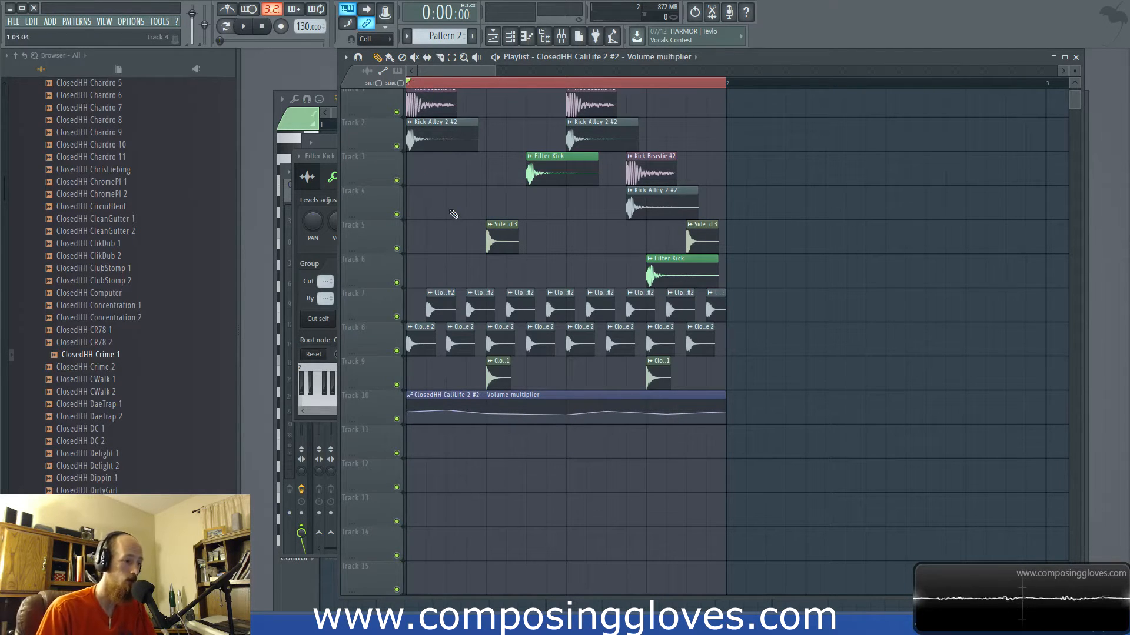
{"action": "key", "text": "space"}
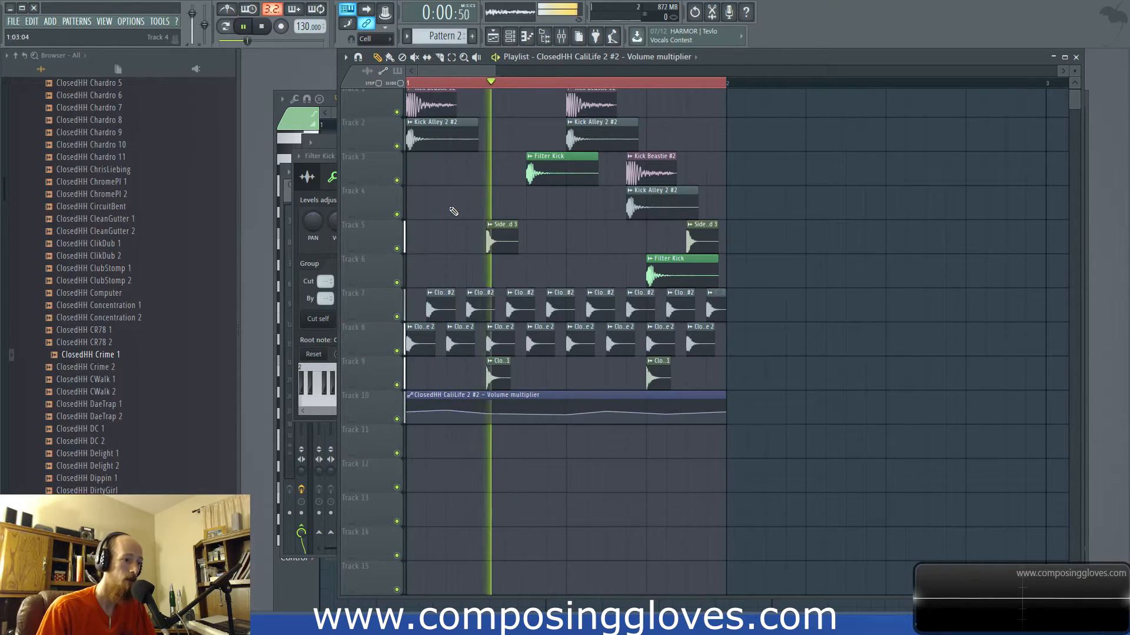
Step: Create a volume multiplier automation clip for ClosedHH CaliLife 2, and move the CaliLife 2 #2 automation clip onto Track 7
{"action": "double_click", "coordinate": [420, 344]}
{"action": "key", "text": "space"}
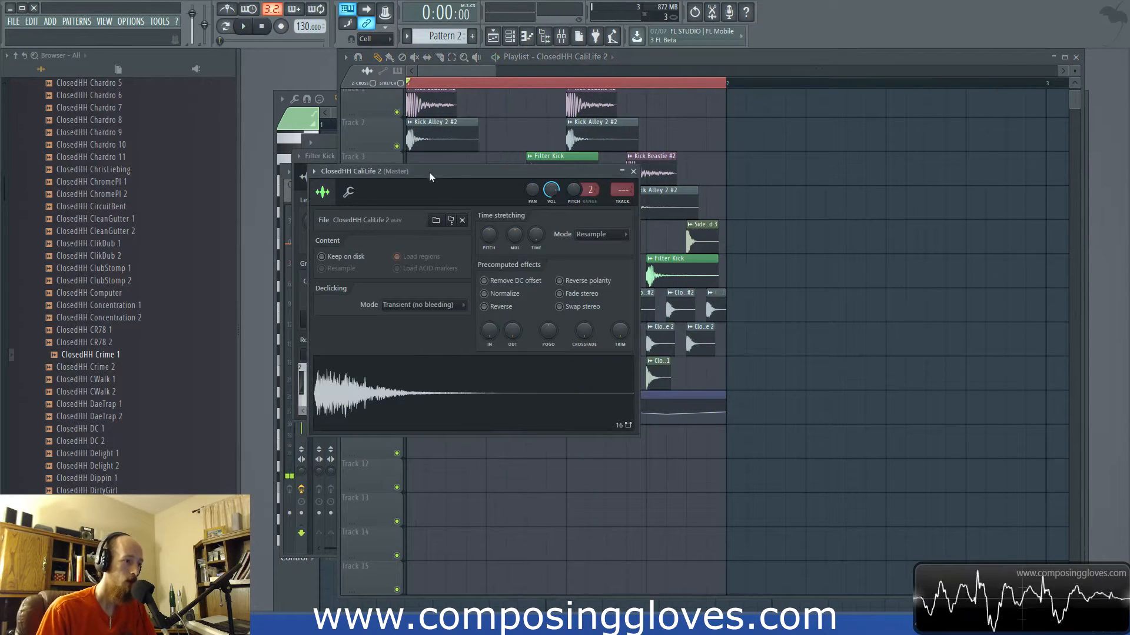
{"action": "right_click", "coordinate": [351, 237]}
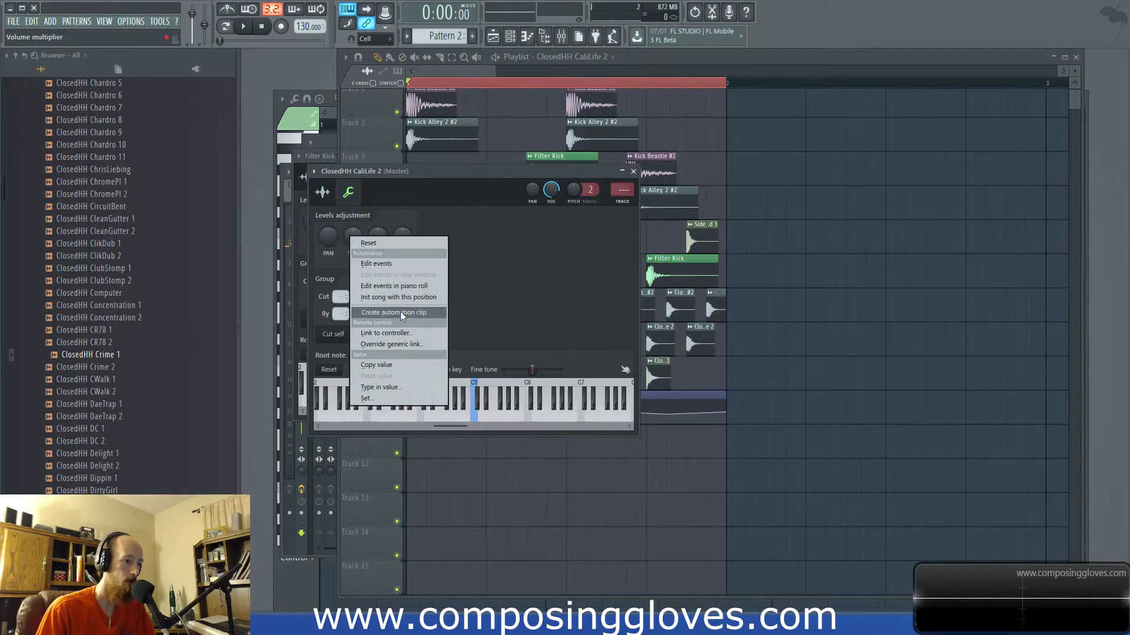
{"action": "left_click", "coordinate": [400, 312]}
{"action": "left_click", "coordinate": [670, 398]}
{"action": "left_click_drag", "start_coordinate": [669, 397], "coordinate": [664, 304]}
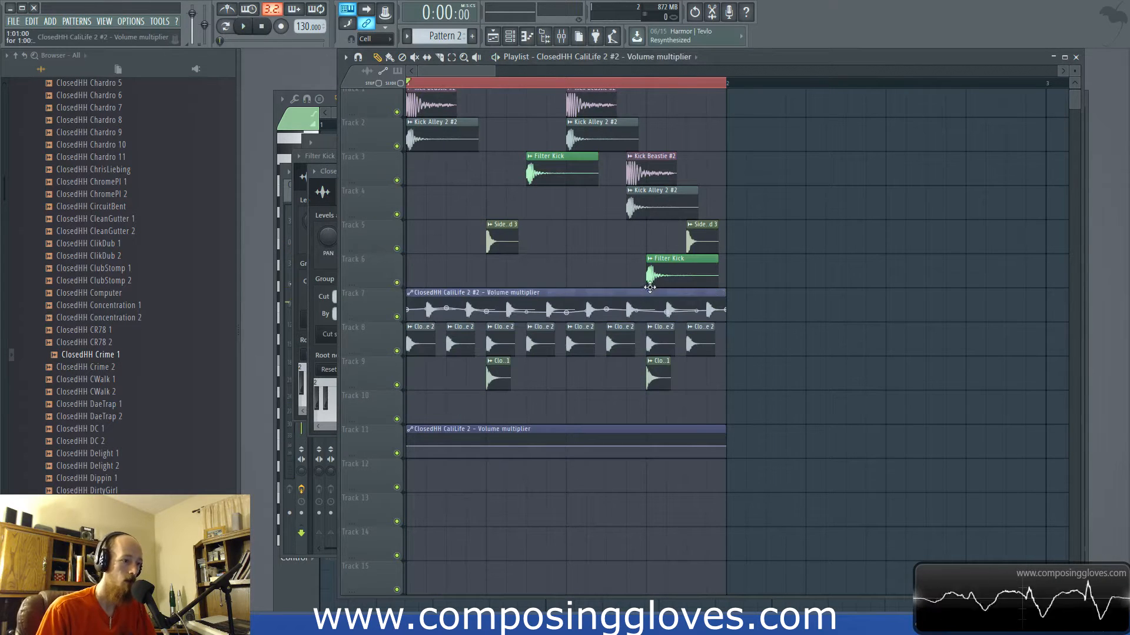
Step: Move the ClosedHH CaliLife 2 volume automation clip to Track 10 and add points at steps 2 and 3, the latter at 43%
{"action": "left_click_drag", "start_coordinate": [427, 433], "coordinate": [459, 401]}
{"action": "right_click", "coordinate": [428, 416]}
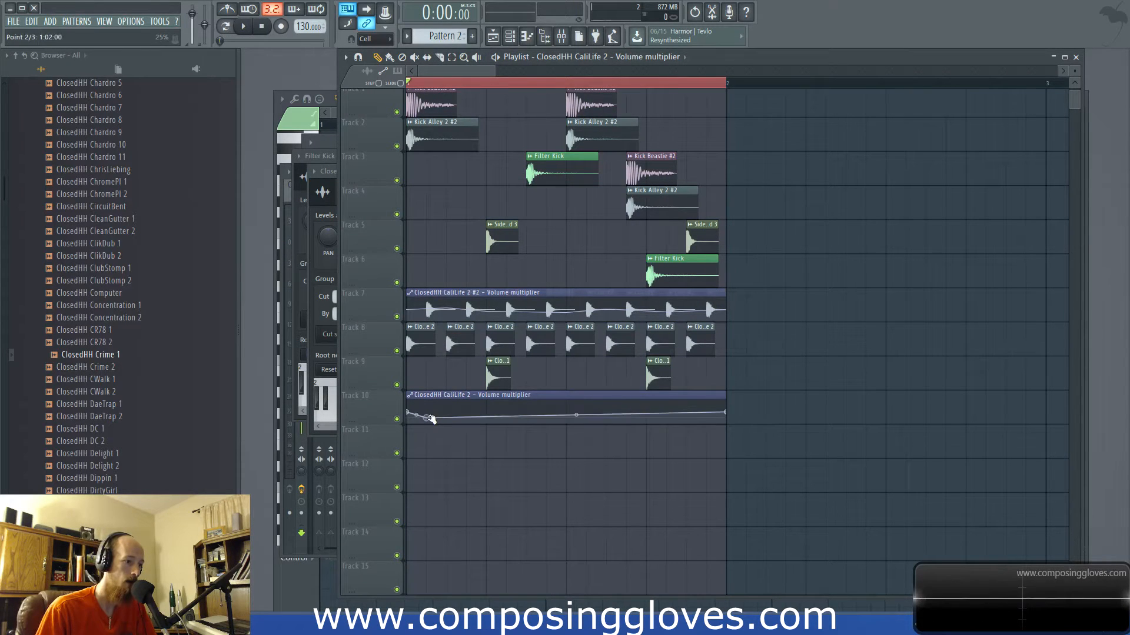
{"action": "right_click", "coordinate": [446, 411]}
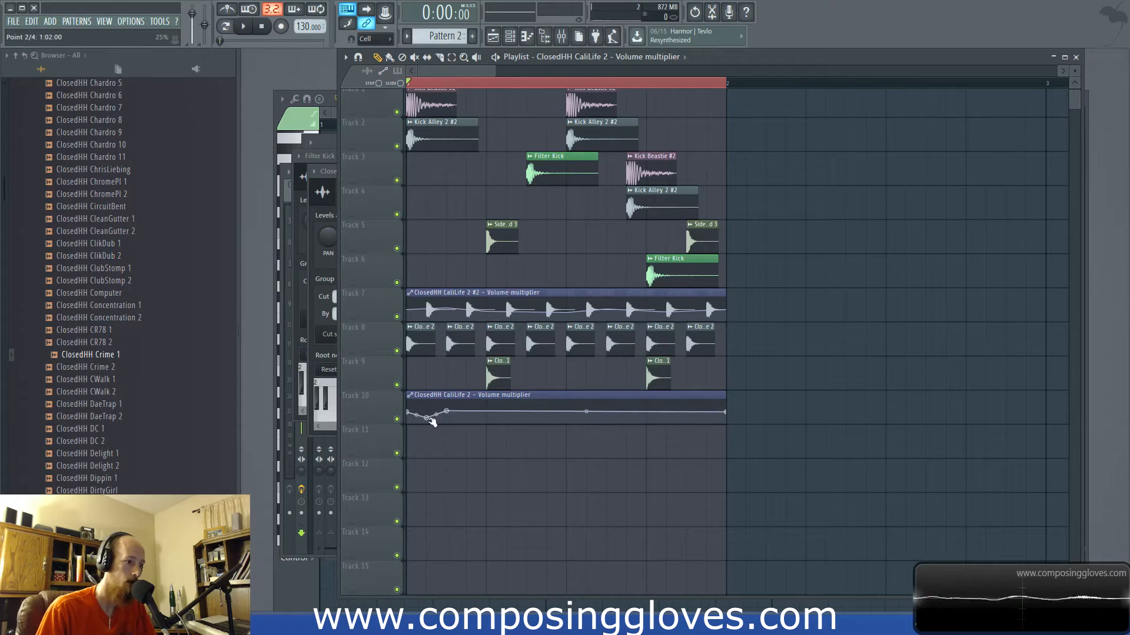
{"action": "left_click_drag", "start_coordinate": [449, 413], "coordinate": [448, 416]}
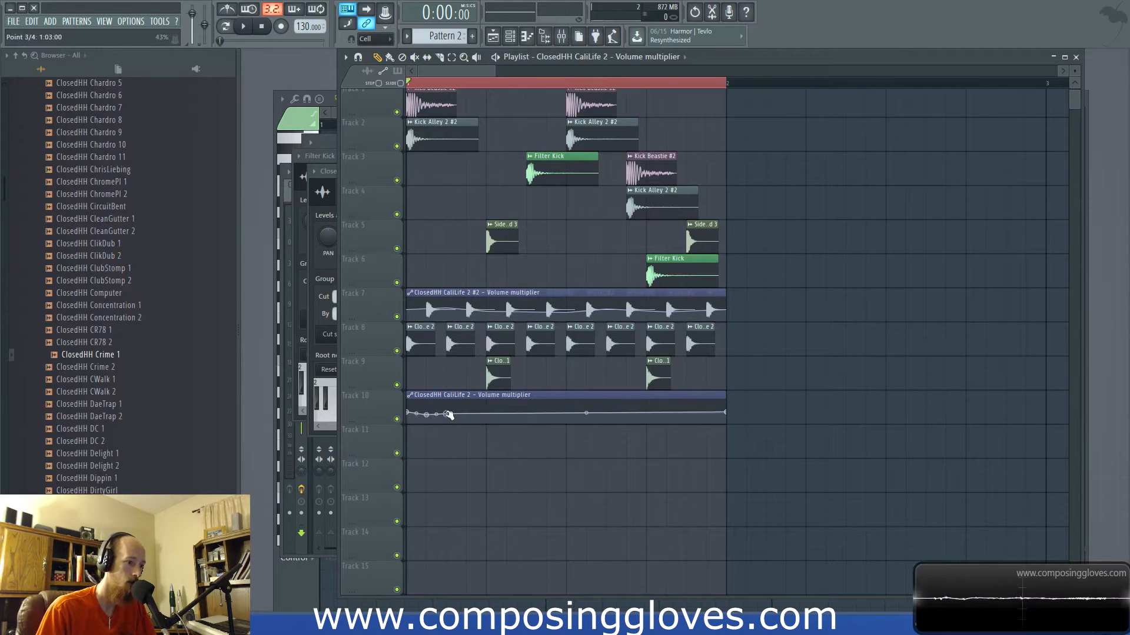
Step: Add points between steps 5 and 13 of the CaliLife 2 automation, with 55% at step 9 and 62% at step 13, and play the beat
{"action": "right_click", "coordinate": [488, 412]}
{"action": "right_click", "coordinate": [506, 414]}
{"action": "right_click", "coordinate": [526, 414]}
{"action": "right_click", "coordinate": [546, 414]}
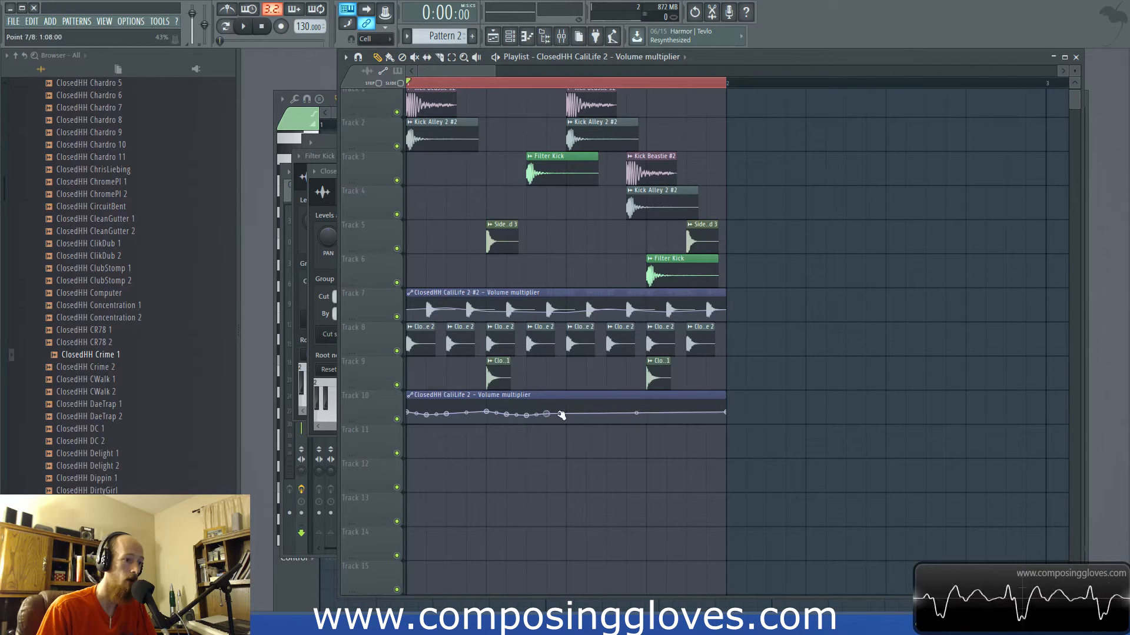
{"action": "right_click", "coordinate": [574, 409]}
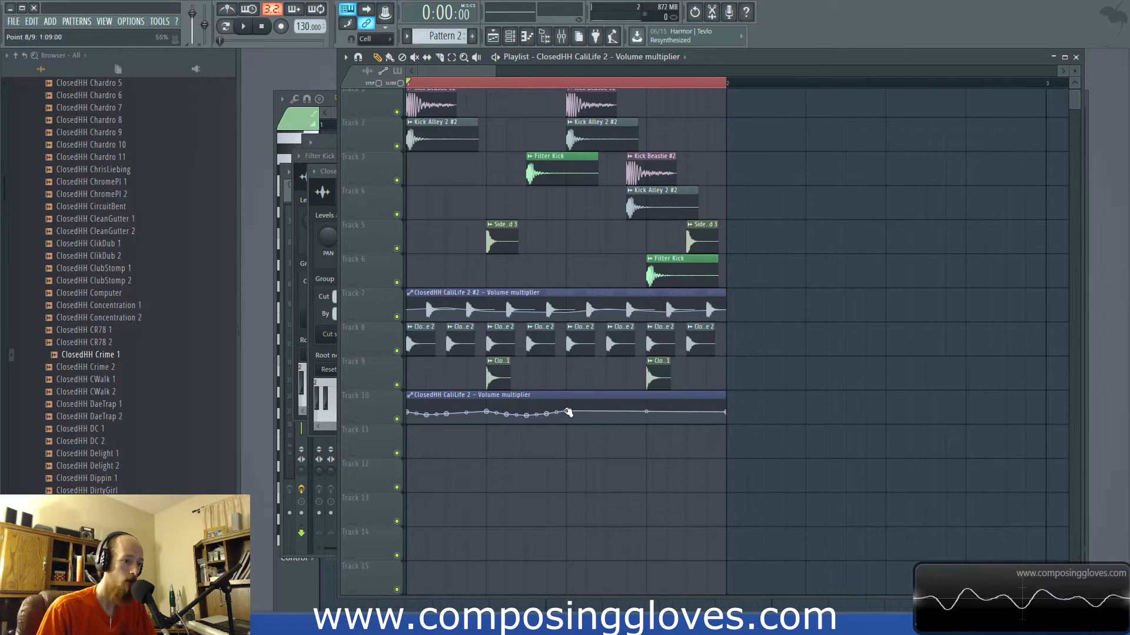
{"action": "right_click", "coordinate": [626, 416]}
{"action": "right_click", "coordinate": [654, 410]}
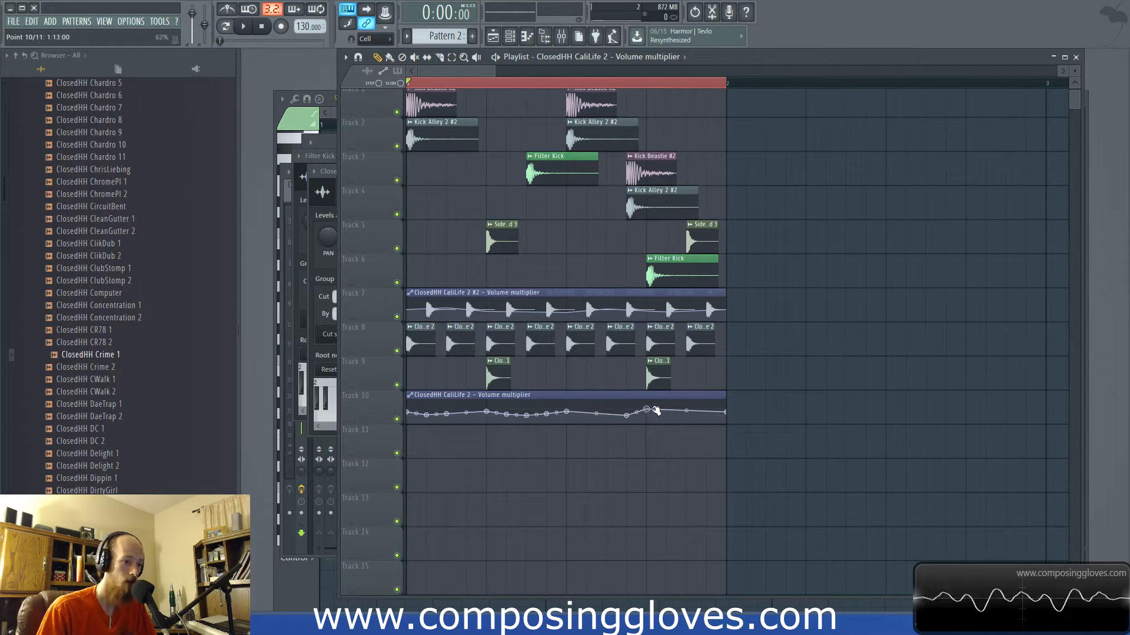
{"action": "key", "text": "space"}
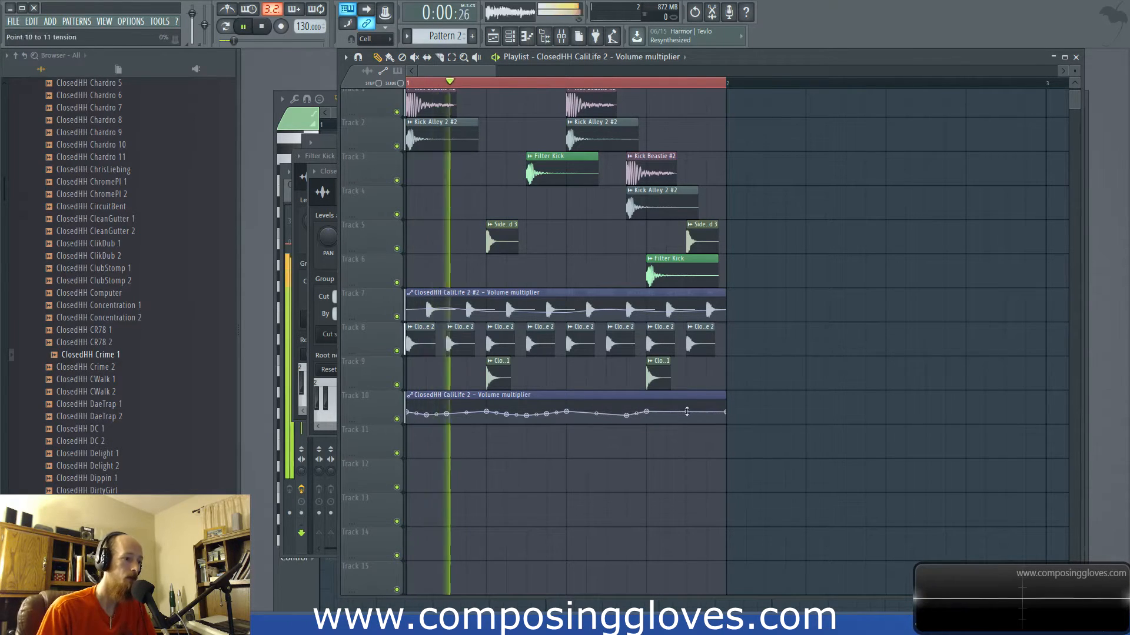
{"action": "scroll", "coordinate": [495, 342], "scroll_direction": "down", "scroll_amount": 3}
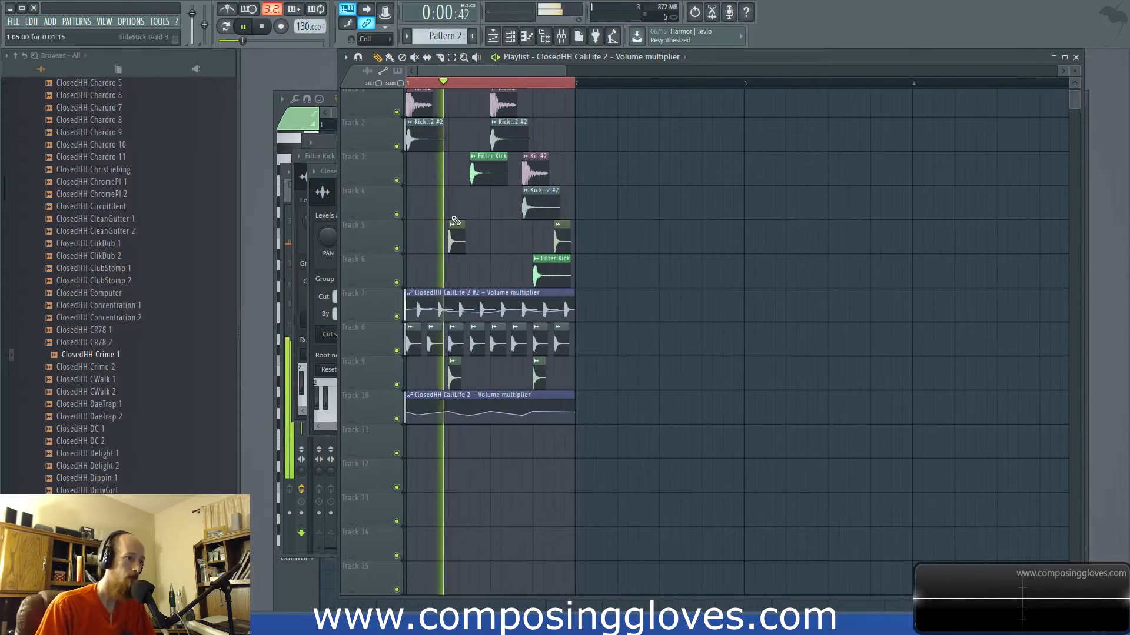
Step: Stop playback and collapse the Hihat and Drums sample folders in the browser
{"action": "scroll", "coordinate": [134, 242], "scroll_direction": "up", "scroll_amount": 1}
{"action": "scroll", "coordinate": [132, 238], "scroll_direction": "up", "scroll_amount": 15}
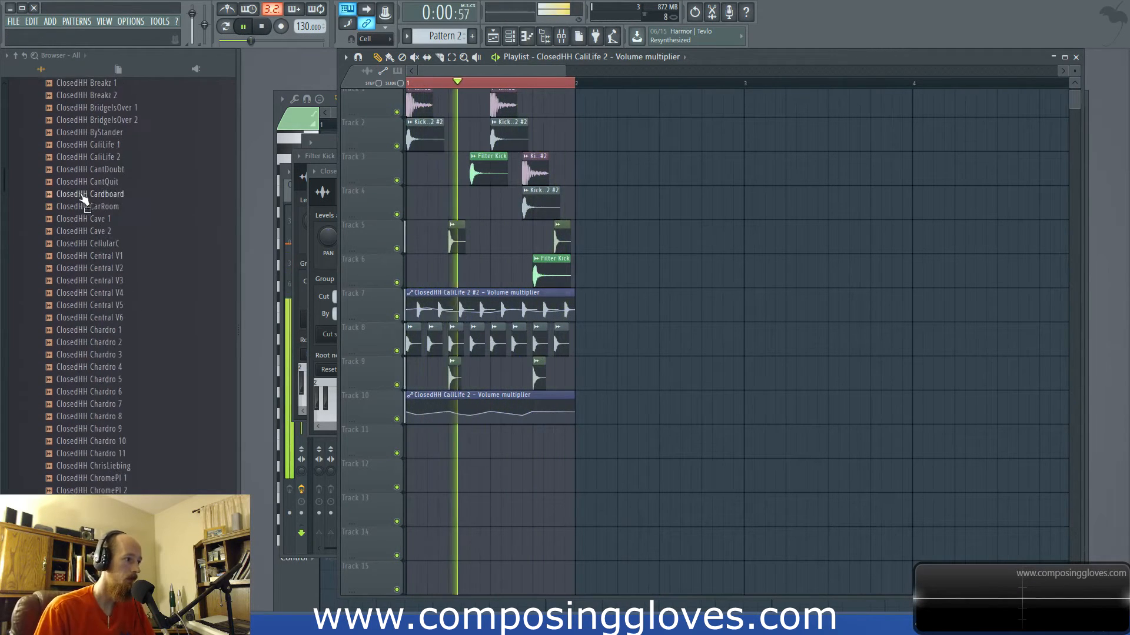
{"action": "scroll", "coordinate": [122, 204], "scroll_direction": "up", "scroll_amount": 15}
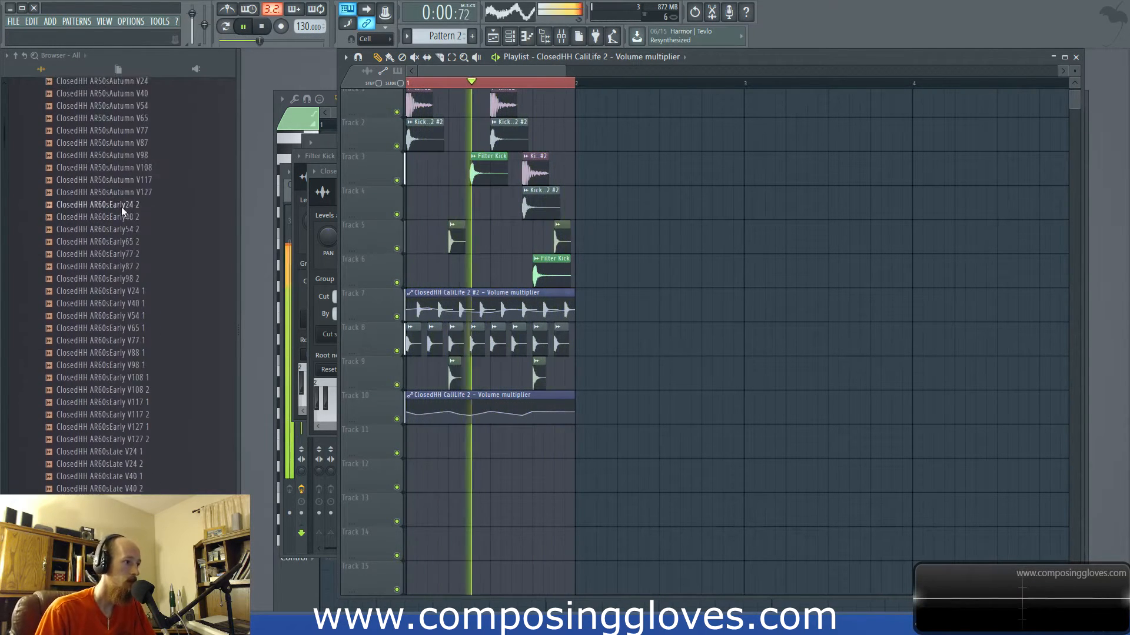
{"action": "key", "text": "space"}
{"action": "left_click", "coordinate": [107, 402]}
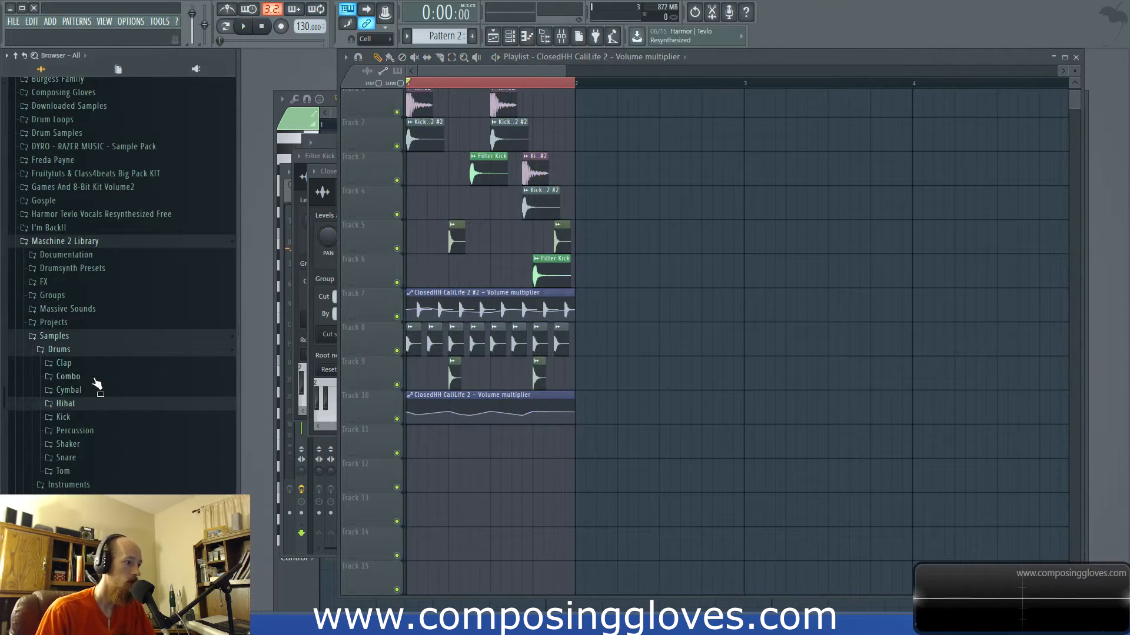
{"action": "left_click", "coordinate": [91, 352]}
{"action": "scroll", "coordinate": [424, 171], "scroll_direction": "up", "scroll_amount": 5}
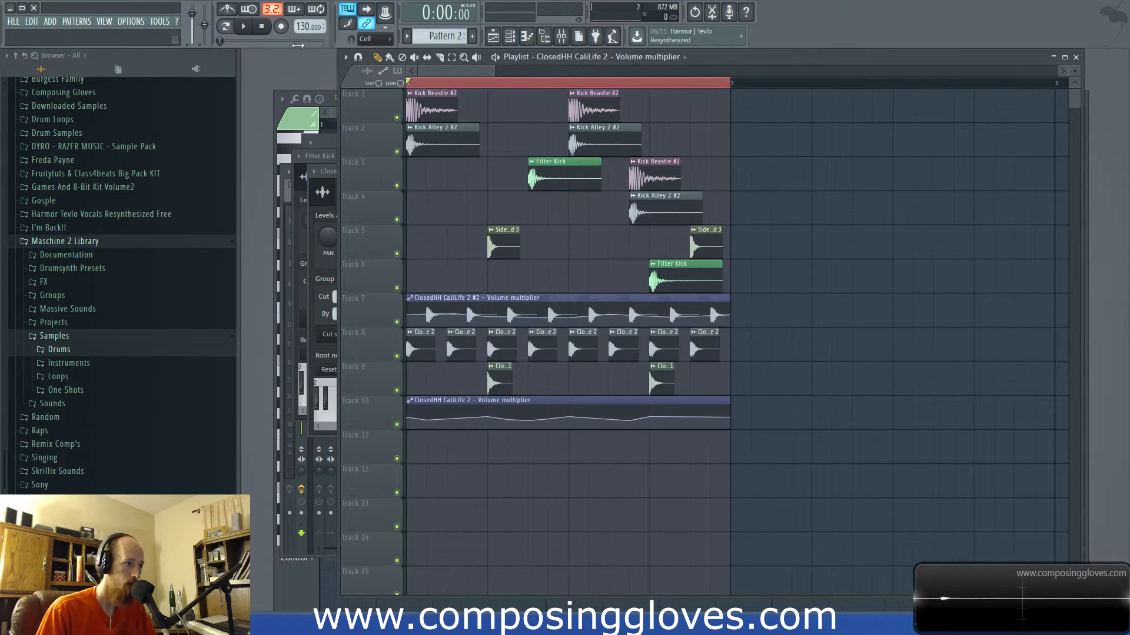
Step: Set the project tempo to 172 BPM and restretch all channels
{"action": "left_click_drag", "start_coordinate": [300, 25], "coordinate": [300, 10]}
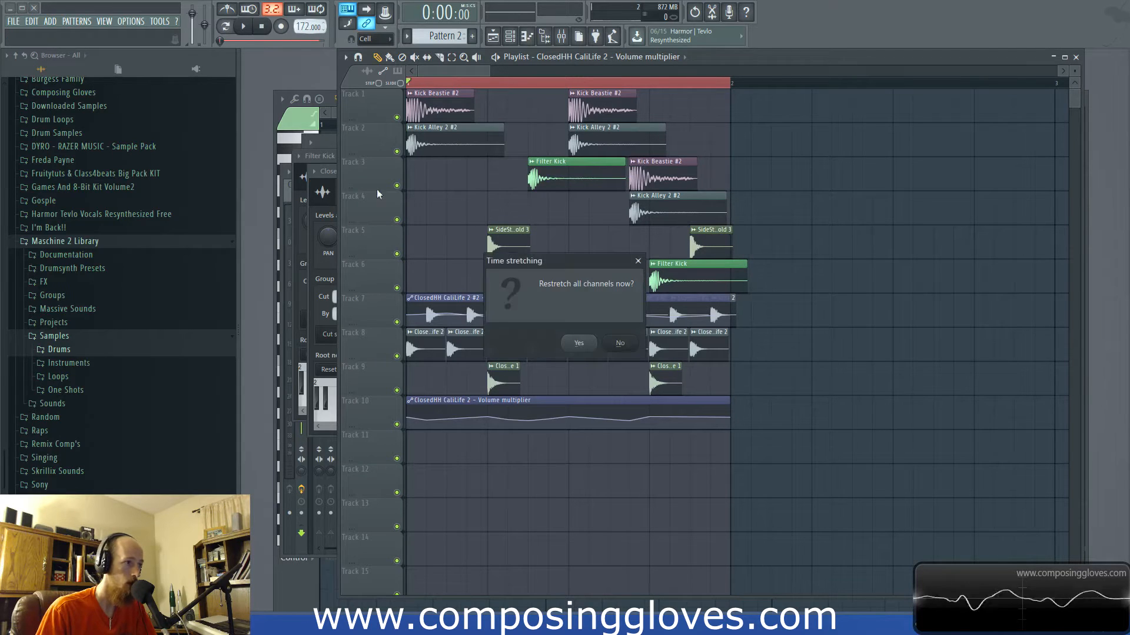
{"action": "left_click", "coordinate": [579, 344]}
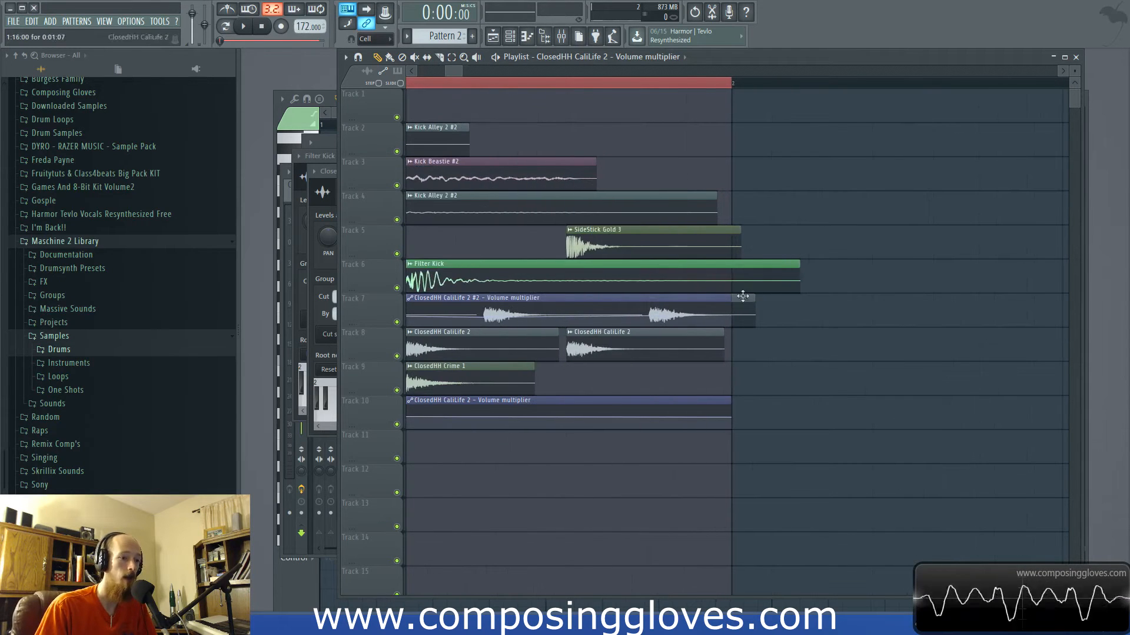
Step: Trim the last closed hi-hat, Filter Kick and SideStick Gold 3 clips to end at bar 2, and play the beat
{"action": "left_click", "coordinate": [759, 276]}
{"action": "left_click", "coordinate": [754, 307]}
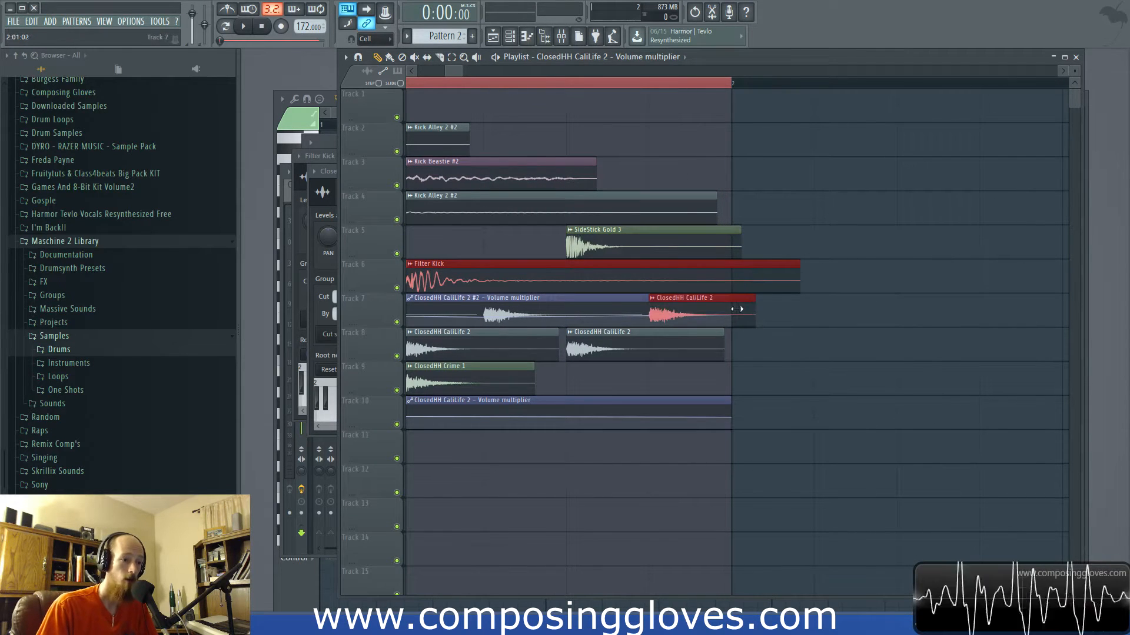
{"action": "left_click_drag", "start_coordinate": [751, 308], "coordinate": [732, 311]}
{"action": "left_click", "coordinate": [772, 280]}
{"action": "left_click_drag", "start_coordinate": [772, 281], "coordinate": [735, 284]}
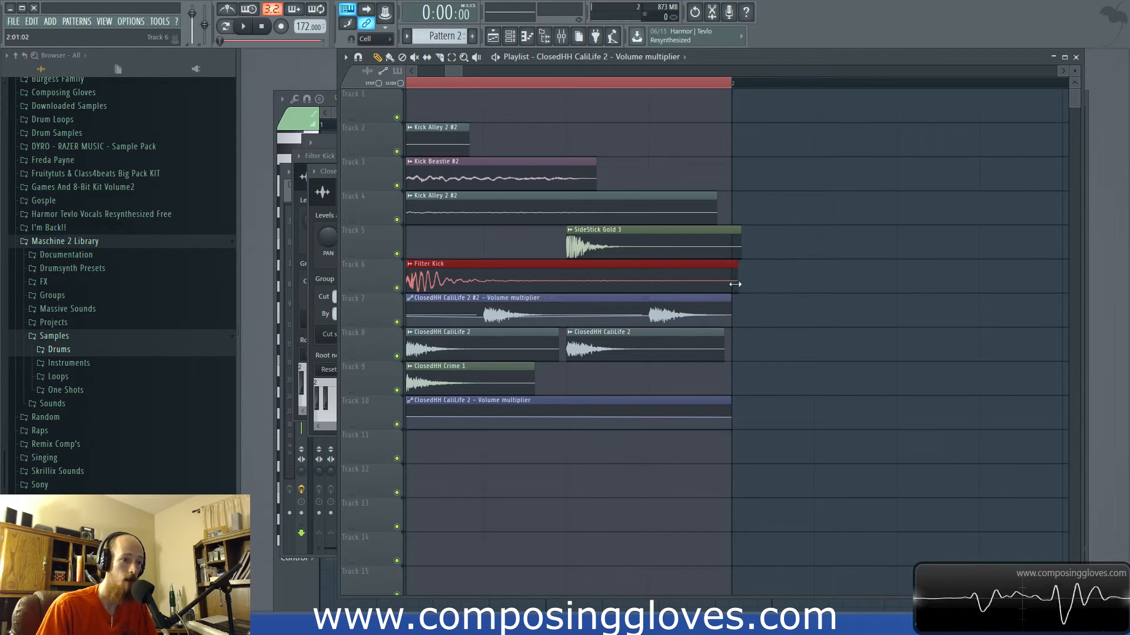
{"action": "left_click", "coordinate": [726, 245]}
{"action": "left_click_drag", "start_coordinate": [741, 248], "coordinate": [728, 254]}
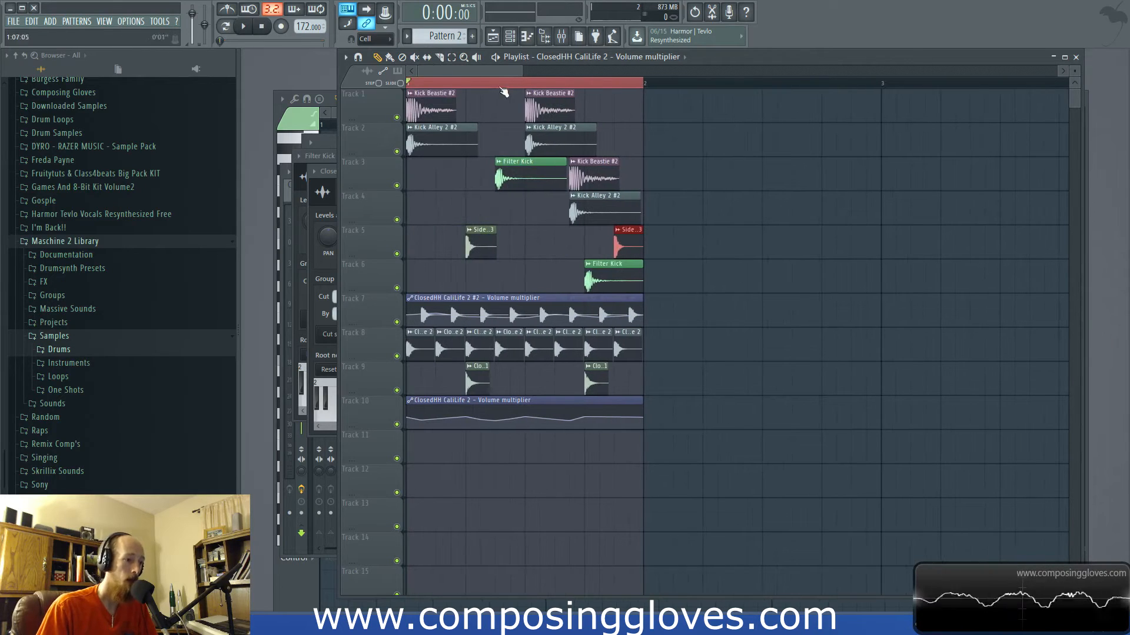
{"action": "key", "text": "space"}
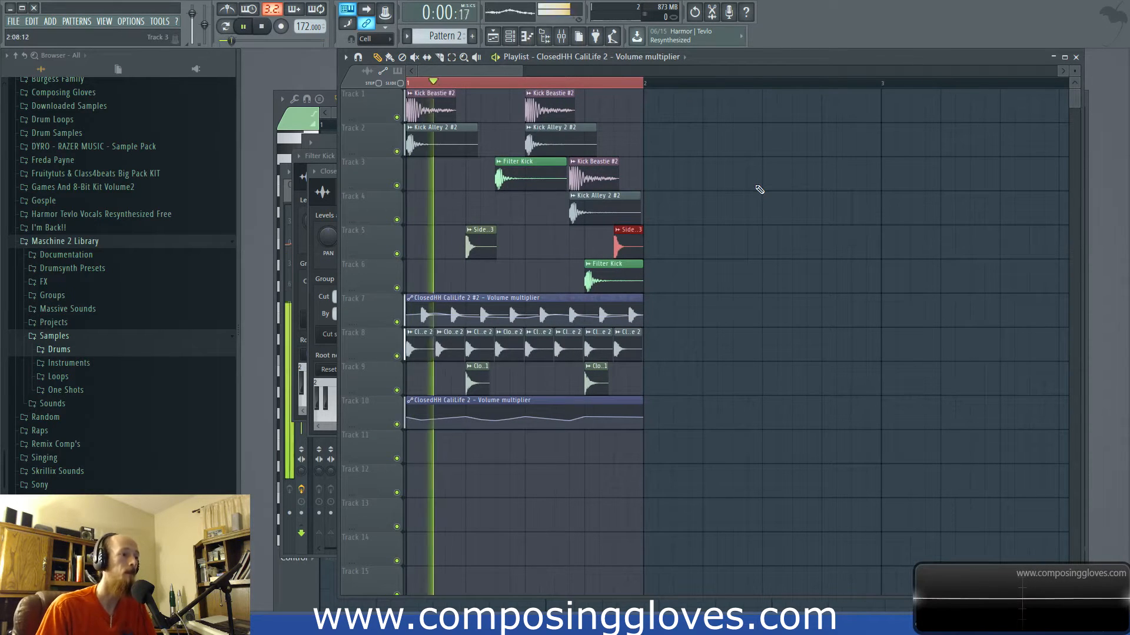
{"action": "key", "text": "space"}
Step: Move the CaliLife 2 automation clip to Track 11 and the CaliLife 2 #2 automation clip to Track 10, and play the beat
{"action": "scroll", "coordinate": [458, 354], "scroll_direction": "up", "scroll_amount": 2}
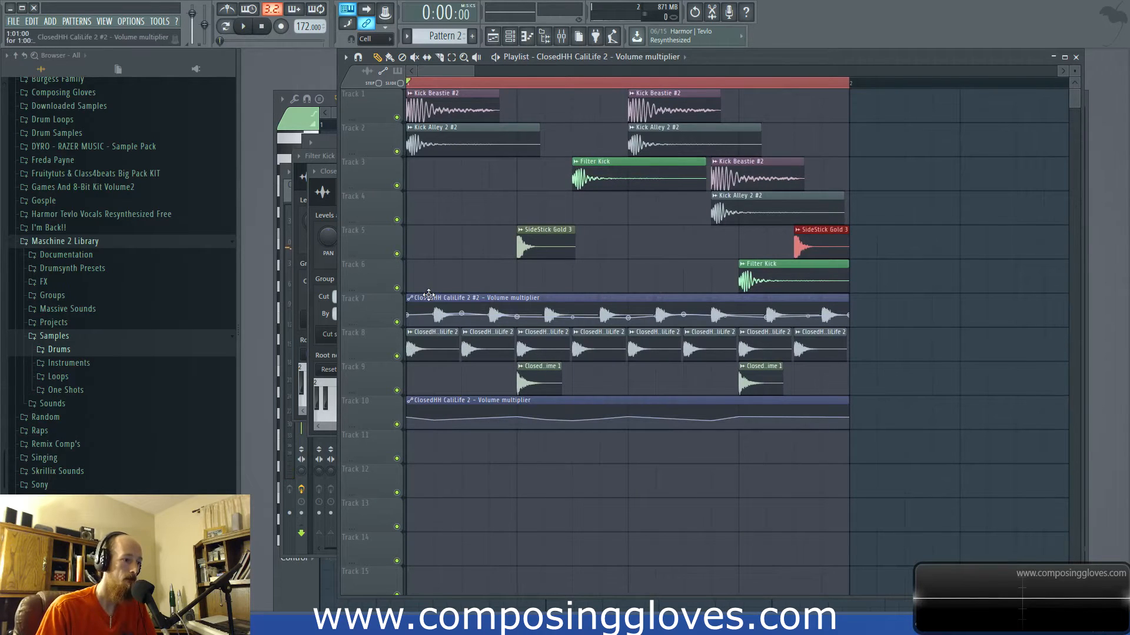
{"action": "left_click_drag", "start_coordinate": [432, 401], "coordinate": [424, 443]}
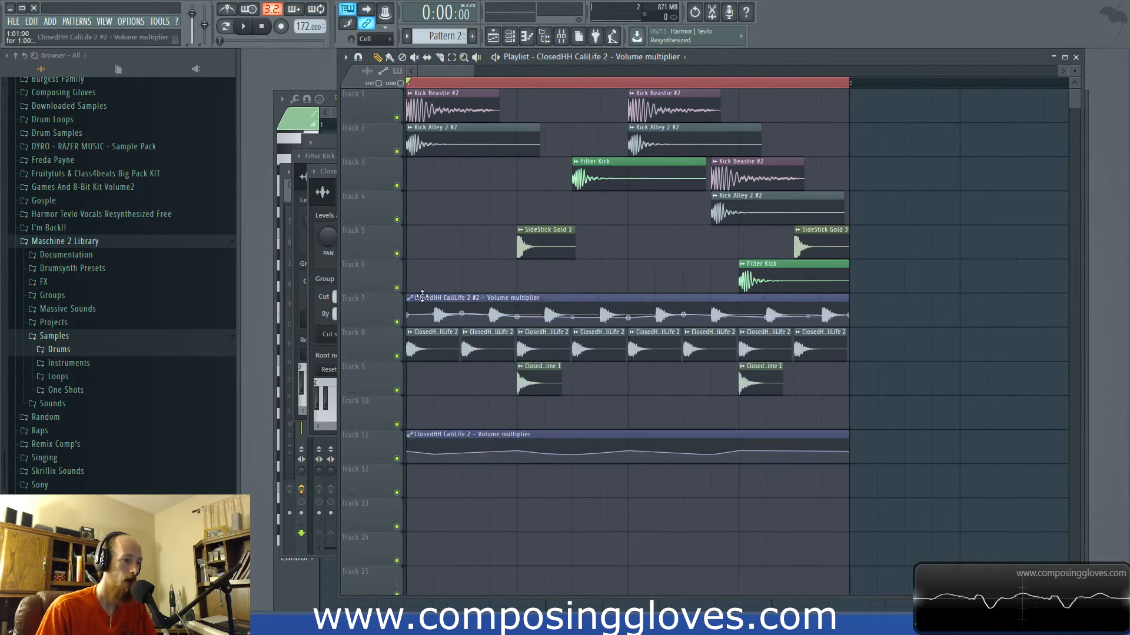
{"action": "left_click_drag", "start_coordinate": [422, 296], "coordinate": [422, 399]}
{"action": "scroll", "coordinate": [457, 190], "scroll_direction": "down", "scroll_amount": 2}
{"action": "key", "text": "space"}
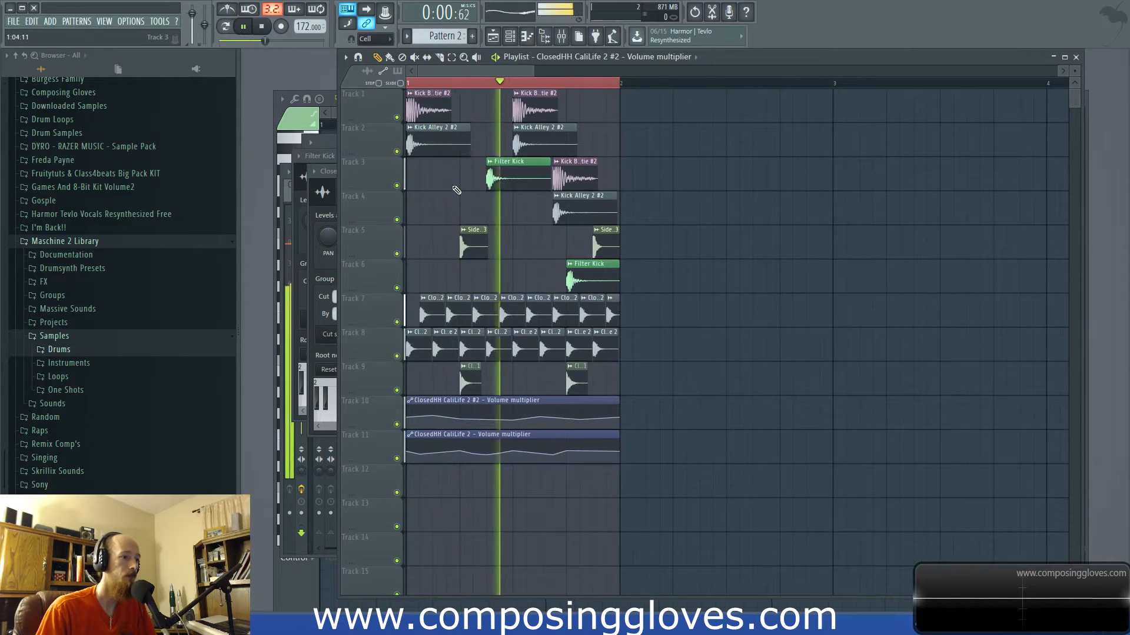
{"action": "key", "text": "space"}
Step: Select all the drum clips on Tracks 1 to 9 and examine their arrangement up close
{"action": "scroll", "coordinate": [498, 222], "scroll_direction": "up", "scroll_amount": 1}
{"action": "scroll", "coordinate": [498, 223], "scroll_direction": "up", "scroll_amount": 2}
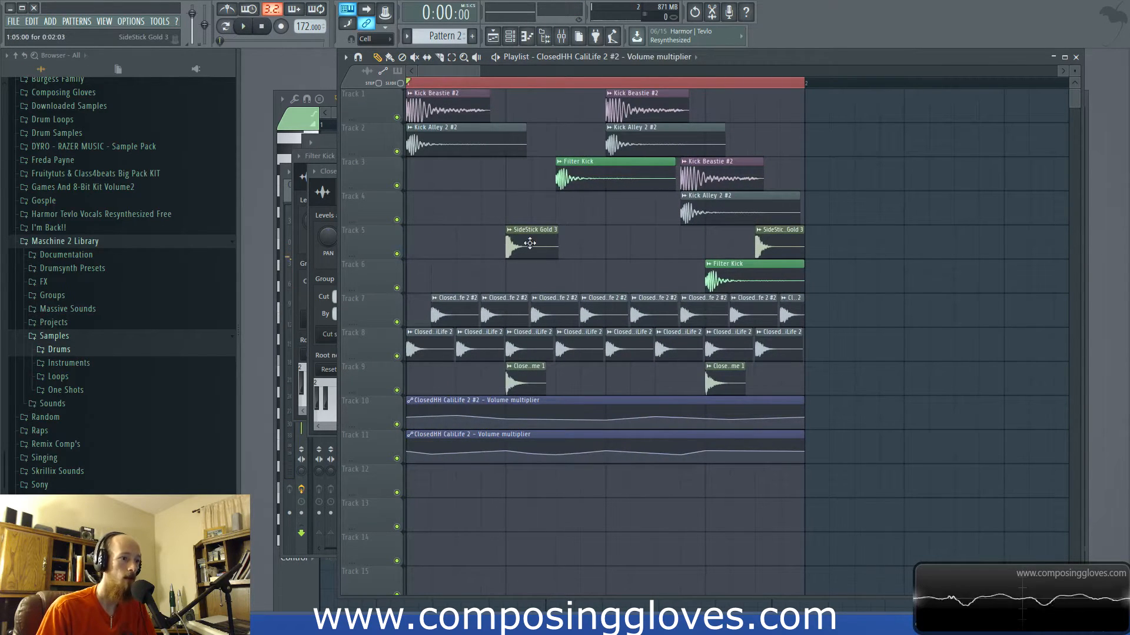
{"action": "mouse_move", "coordinate": [520, 241]}
{"action": "left_mouse_down"}
{"action": "mouse_move", "coordinate": [546, 250]}
{"action": "mouse_move", "coordinate": [525, 249]}
{"action": "left_mouse_up"}
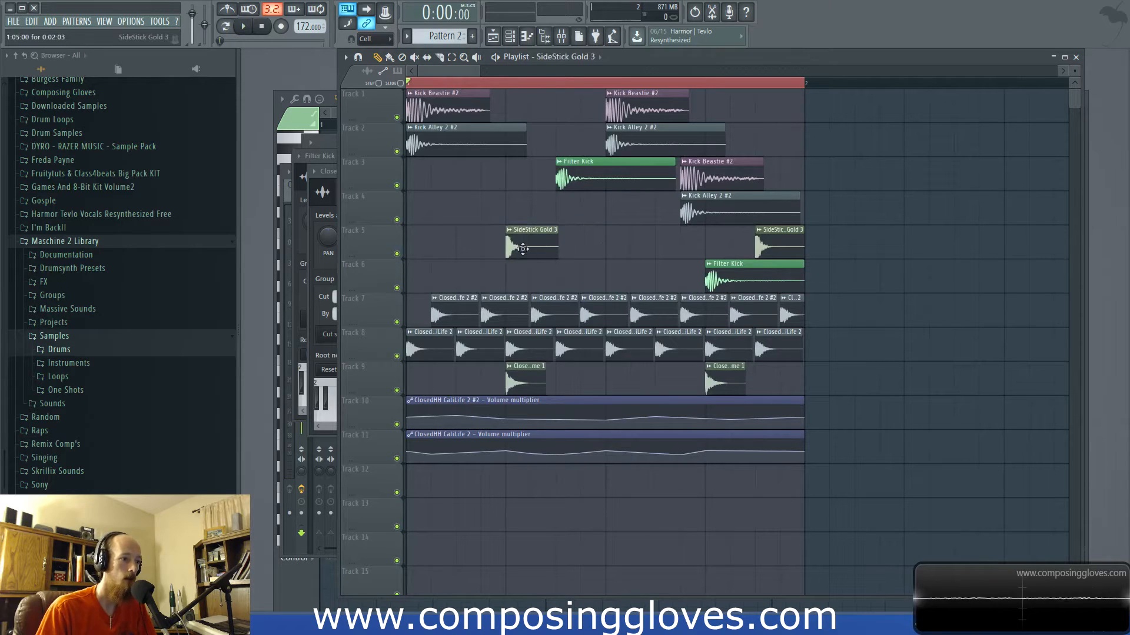
{"action": "scroll", "coordinate": [523, 248], "scroll_direction": "down", "scroll_amount": 2}
{"action": "left_click_drag", "start_coordinate": [412, 93], "coordinate": [623, 389]}
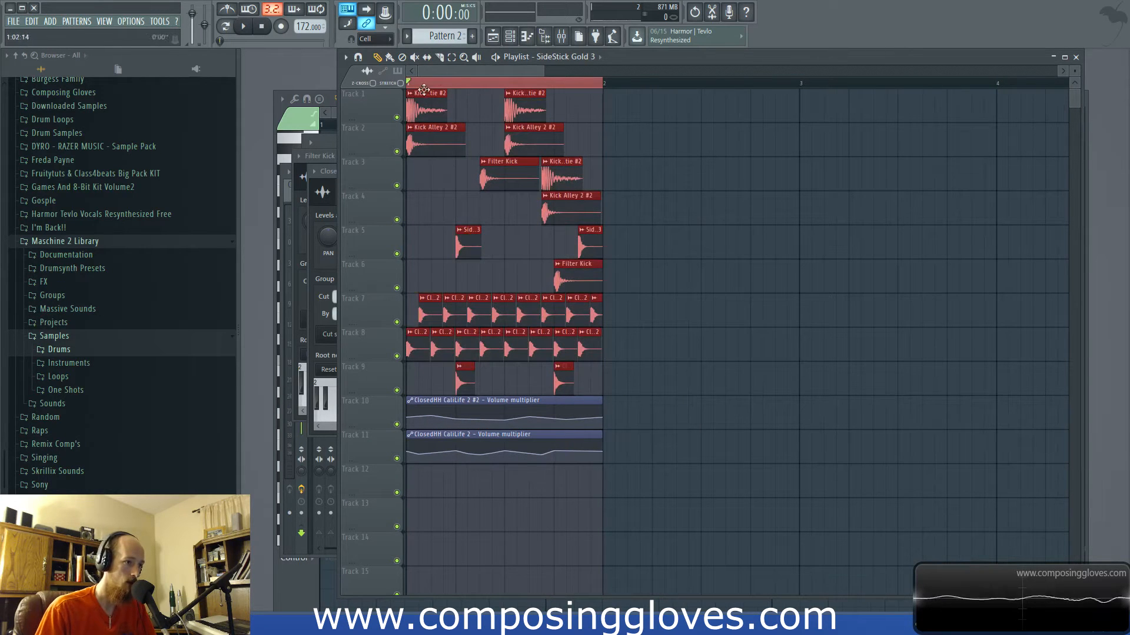
{"action": "scroll", "coordinate": [478, 248], "scroll_direction": "up", "scroll_amount": 2}
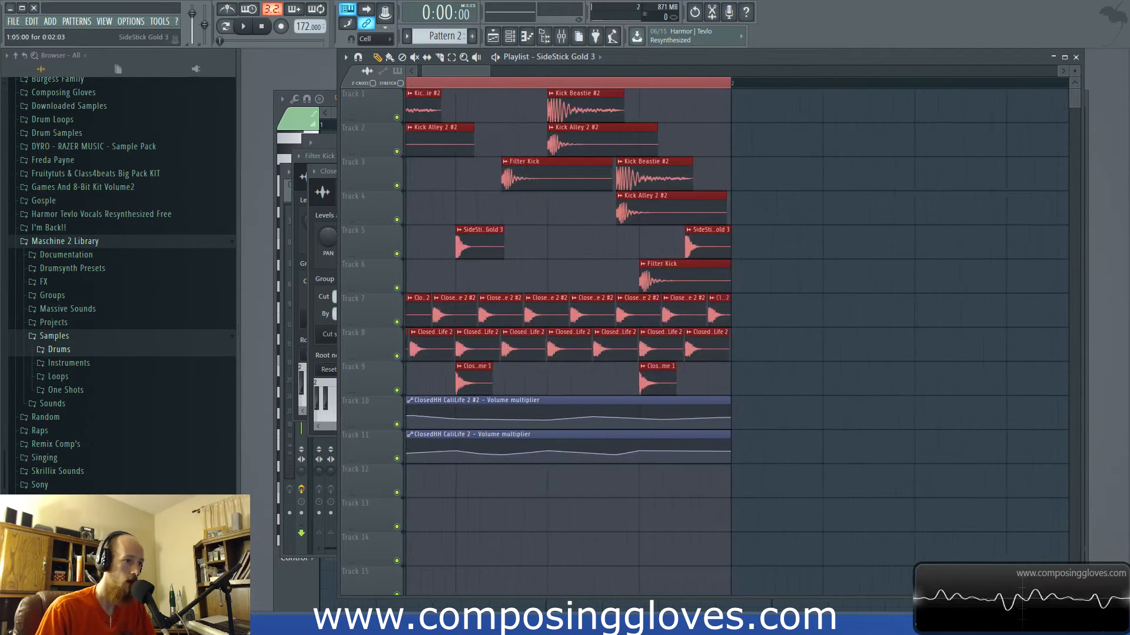
{"action": "scroll", "coordinate": [468, 236], "scroll_direction": "down", "scroll_amount": 3}
{"action": "scroll", "coordinate": [467, 232], "scroll_direction": "up", "scroll_amount": 1}
{"action": "scroll", "coordinate": [479, 229], "scroll_direction": "up", "scroll_amount": 3}
{"action": "scroll", "coordinate": [484, 228], "scroll_direction": "up", "scroll_amount": 6}
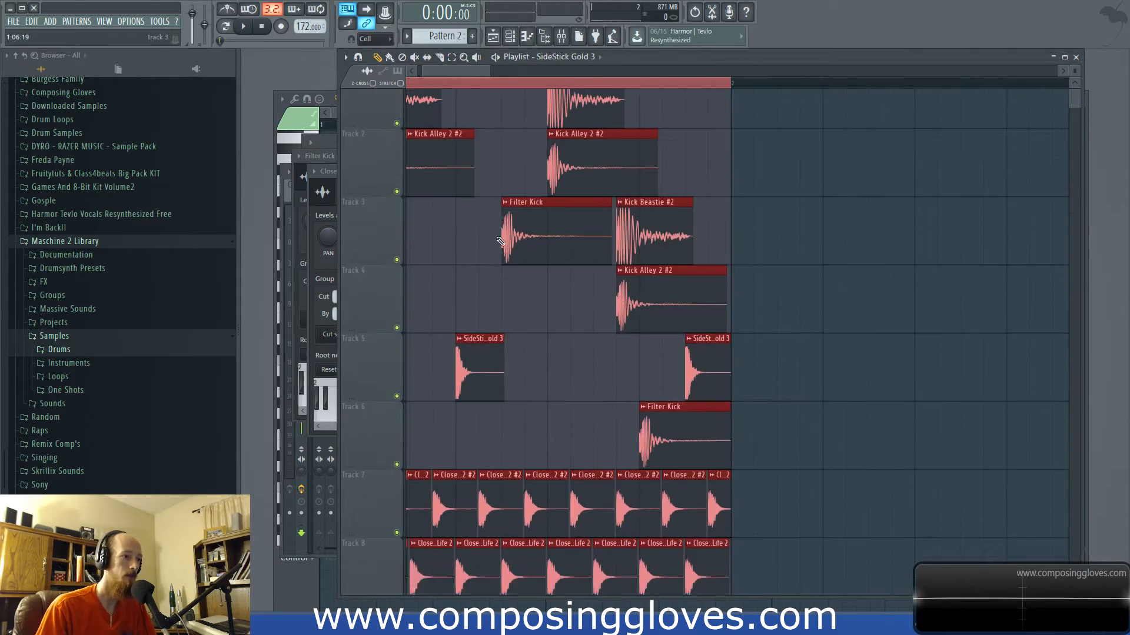
{"action": "left_click_drag", "start_coordinate": [464, 275], "coordinate": [492, 285]}
{"action": "scroll", "coordinate": [492, 284], "scroll_direction": "down", "scroll_amount": 4}
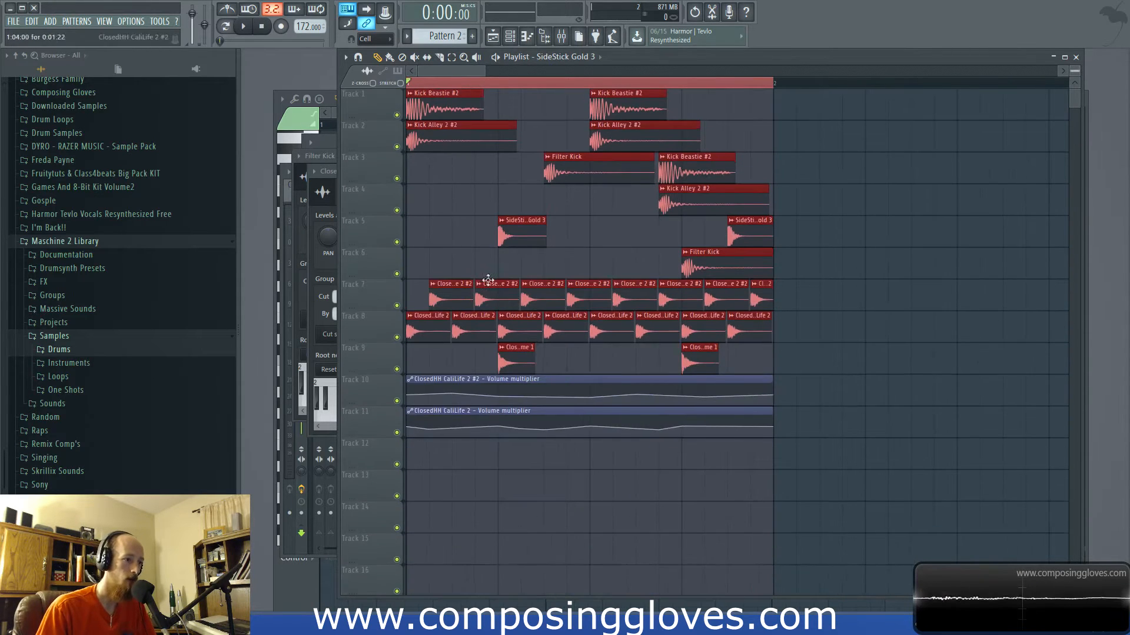
{"action": "scroll", "coordinate": [497, 253], "scroll_direction": "down", "scroll_amount": 1}
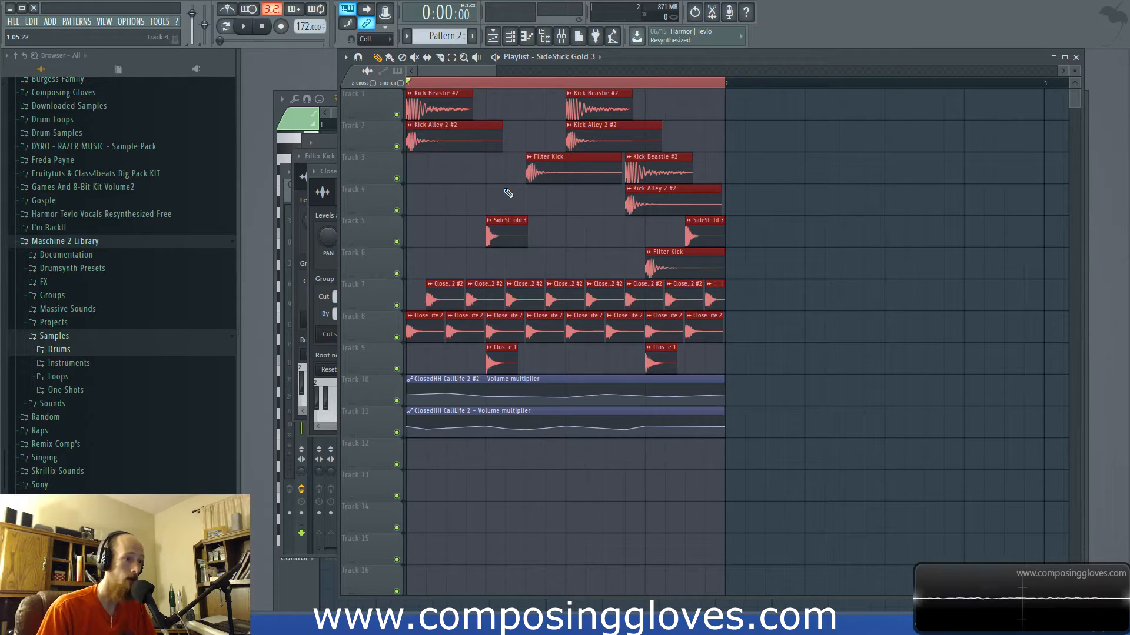
Step: Delete both Filter Kick clips from Tracks 3 and 6, playing the beat to check each change
{"action": "key", "text": "space"}
{"action": "right_click", "coordinate": [557, 180]}
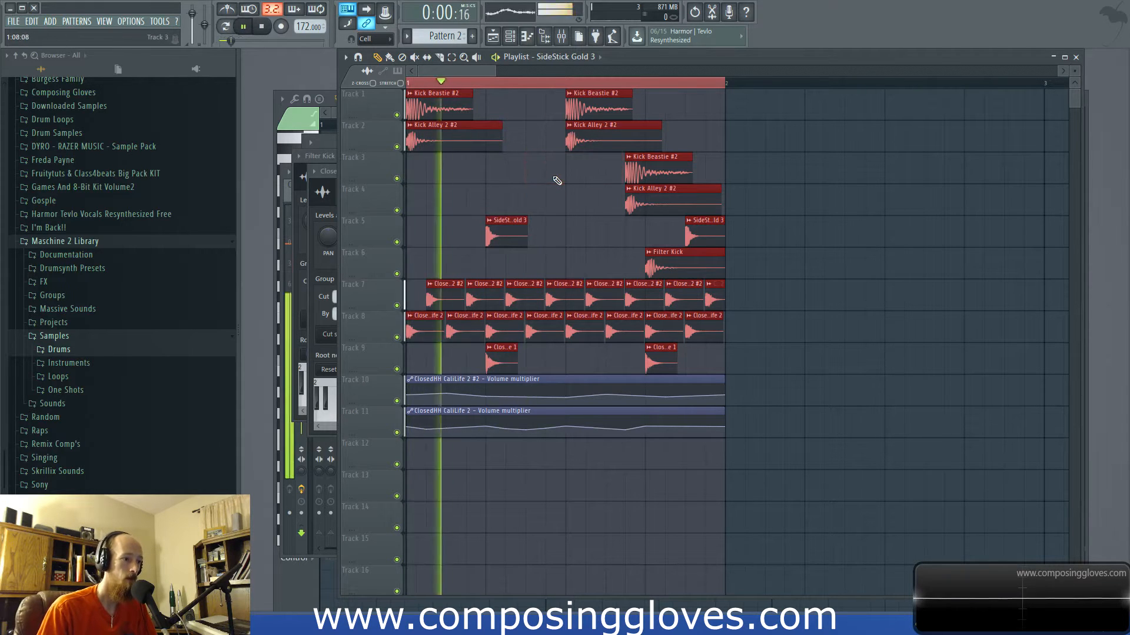
{"action": "key", "text": "space"}
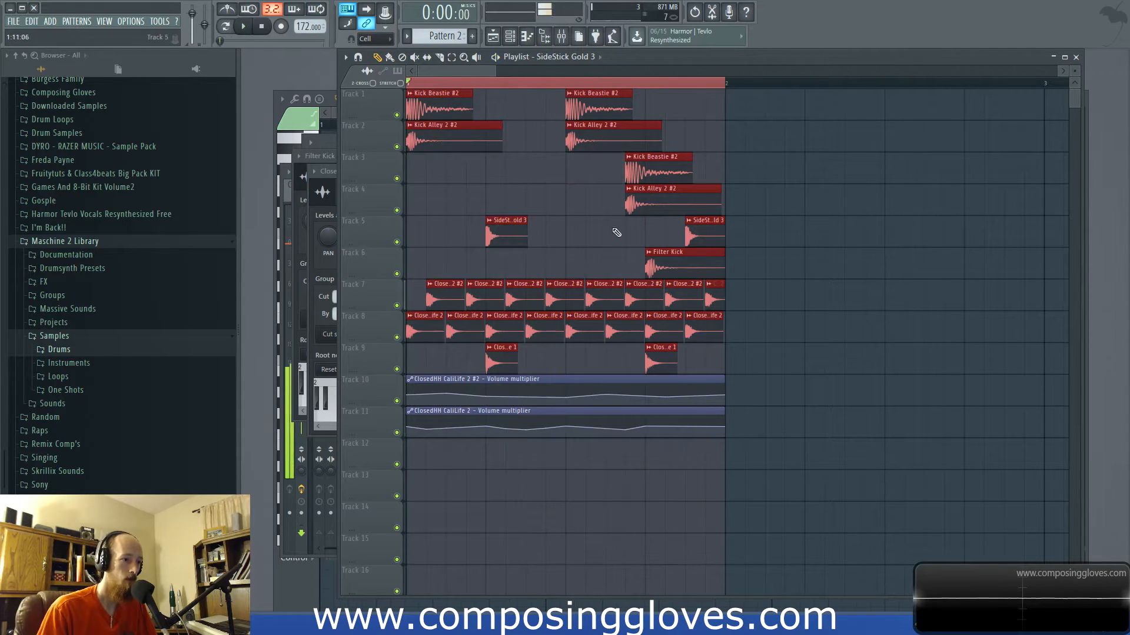
{"action": "right_click", "coordinate": [675, 274]}
{"action": "key", "text": "space"}
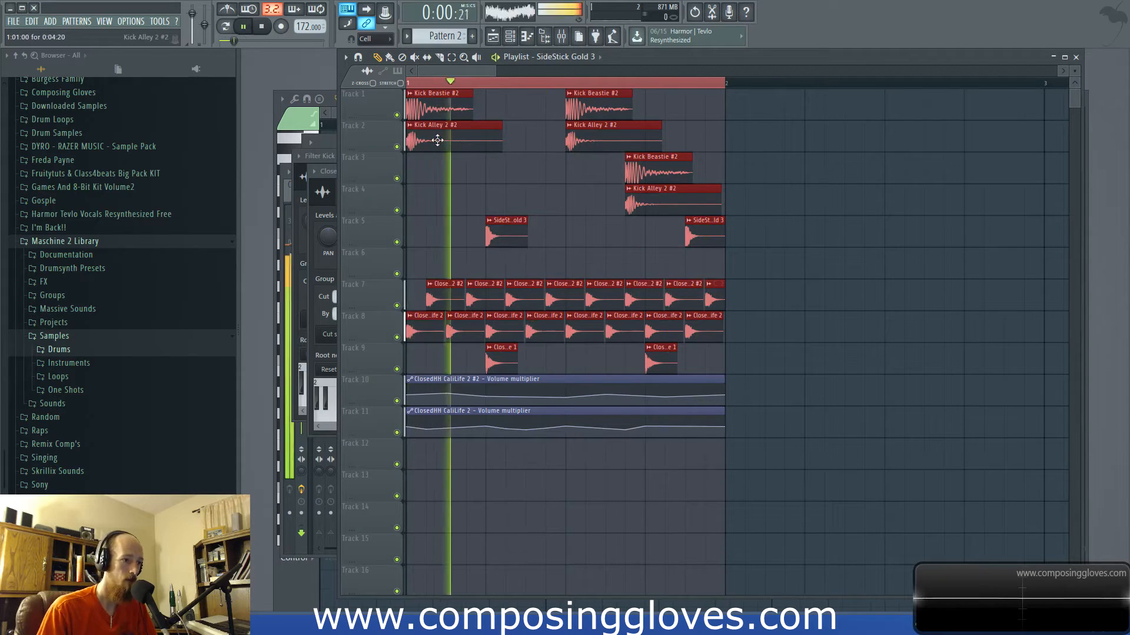
{"action": "key", "text": "space"}
Step: Move the second SideStick clip to beat 4 and the kick pair on Tracks 3 and 4 to step 15 of bar 1
{"action": "left_click_drag", "start_coordinate": [607, 99], "coordinate": [607, 192]}
{"action": "scroll", "coordinate": [543, 174], "scroll_direction": "down", "scroll_amount": 2}
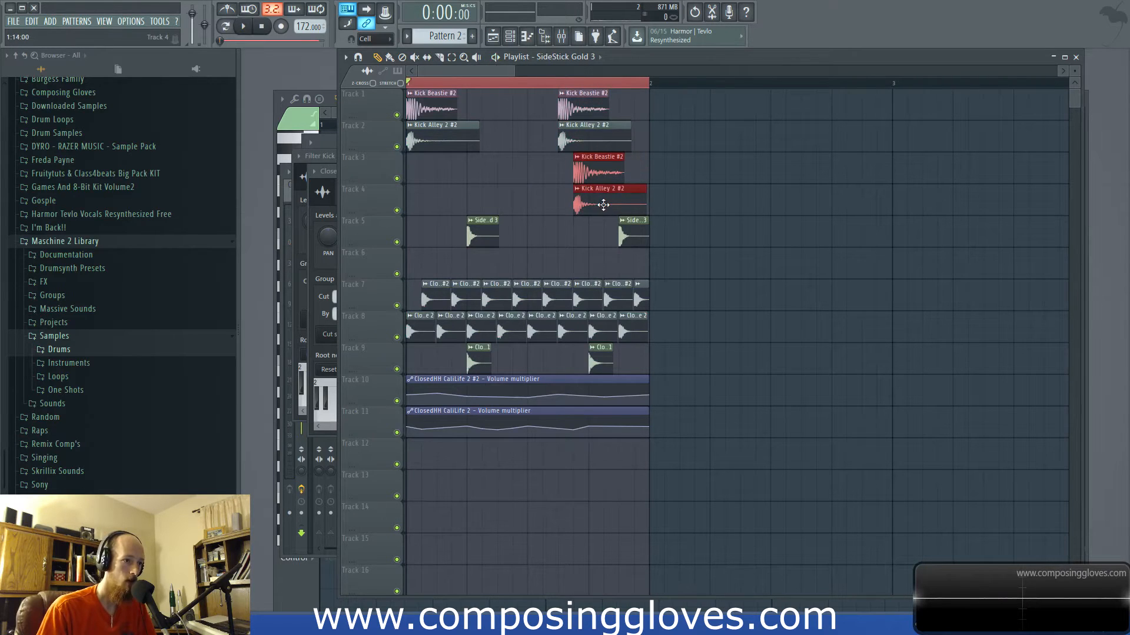
{"action": "left_click_drag", "start_coordinate": [638, 239], "coordinate": [608, 239]}
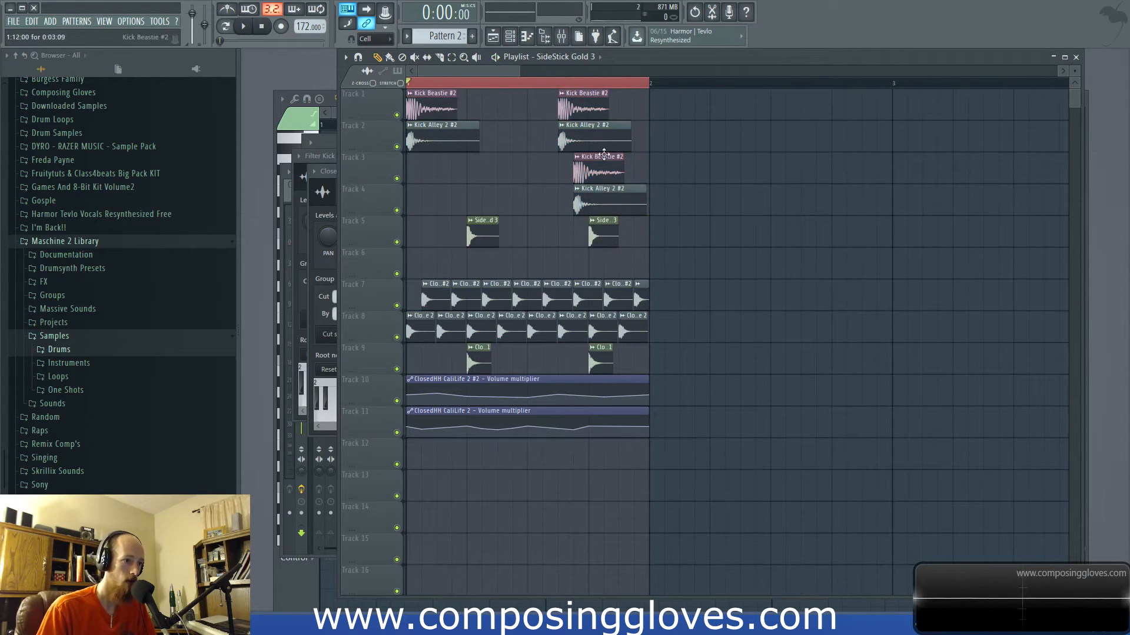
{"action": "left_click_drag", "start_coordinate": [599, 188], "coordinate": [547, 201]}
{"action": "left_click", "coordinate": [670, 203]}
{"action": "right_click", "coordinate": [548, 201]}
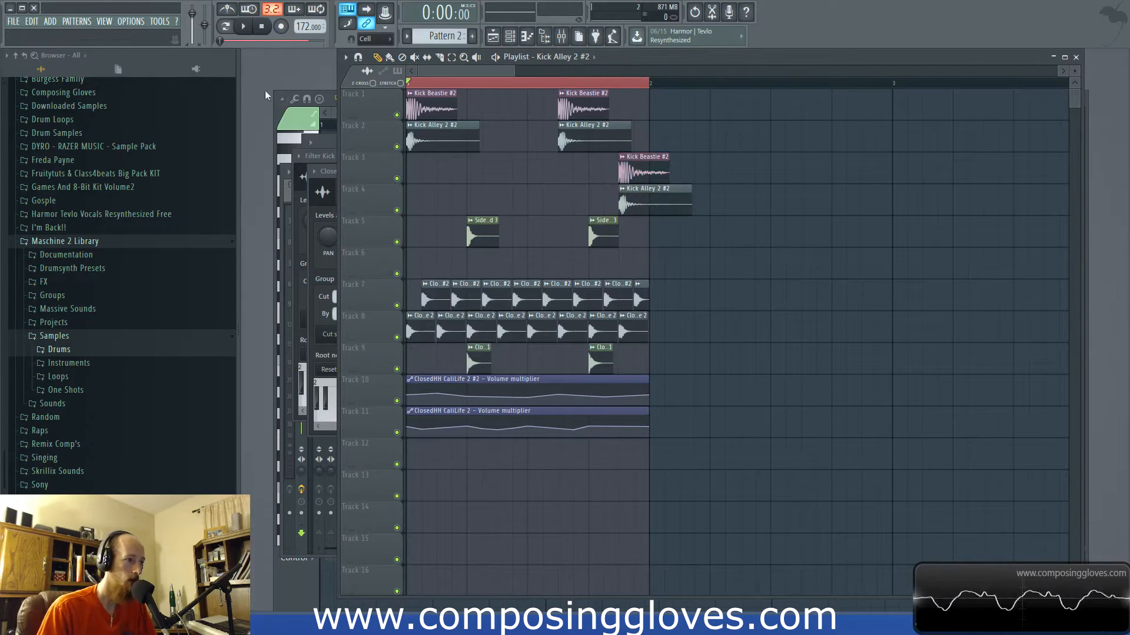
Step: Open the Channel rack and filter it to the Audio channels
{"action": "key", "text": "F6"}
{"action": "left_click", "coordinate": [390, 145]}
{"action": "left_click", "coordinate": [396, 186]}
{"action": "left_click", "coordinate": [389, 170]}
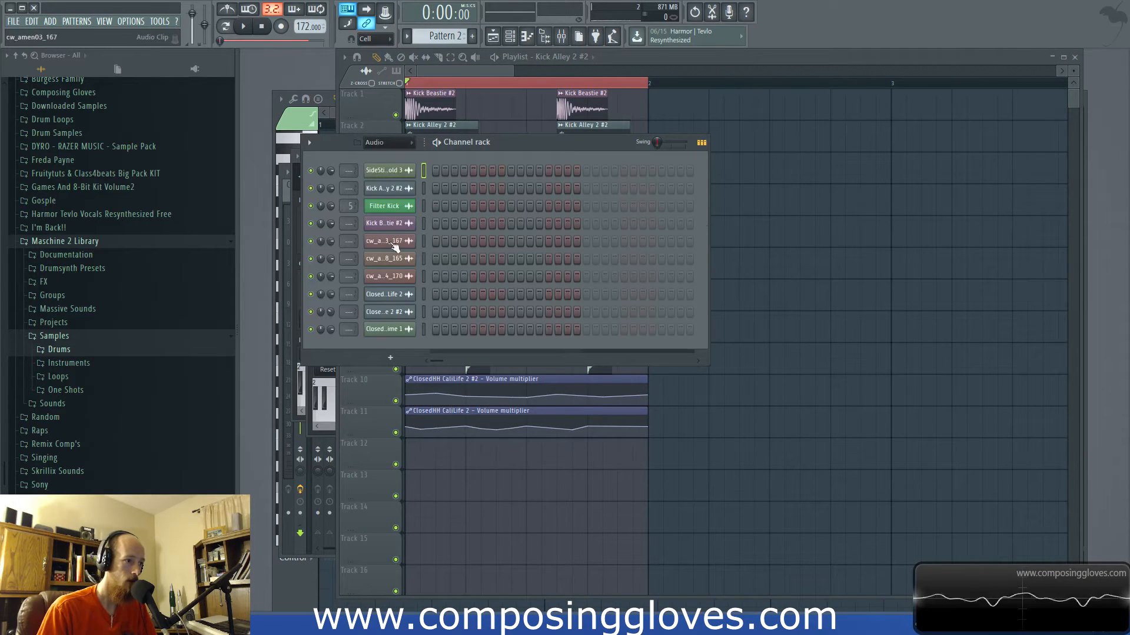
Step: Place a Filter Kick clip on Track 6 at step 8 of bar 1 and play the beat
{"action": "left_click", "coordinate": [395, 209]}
{"action": "left_click_drag", "start_coordinate": [423, 360], "coordinate": [554, 267]}
{"action": "key", "text": "space"}
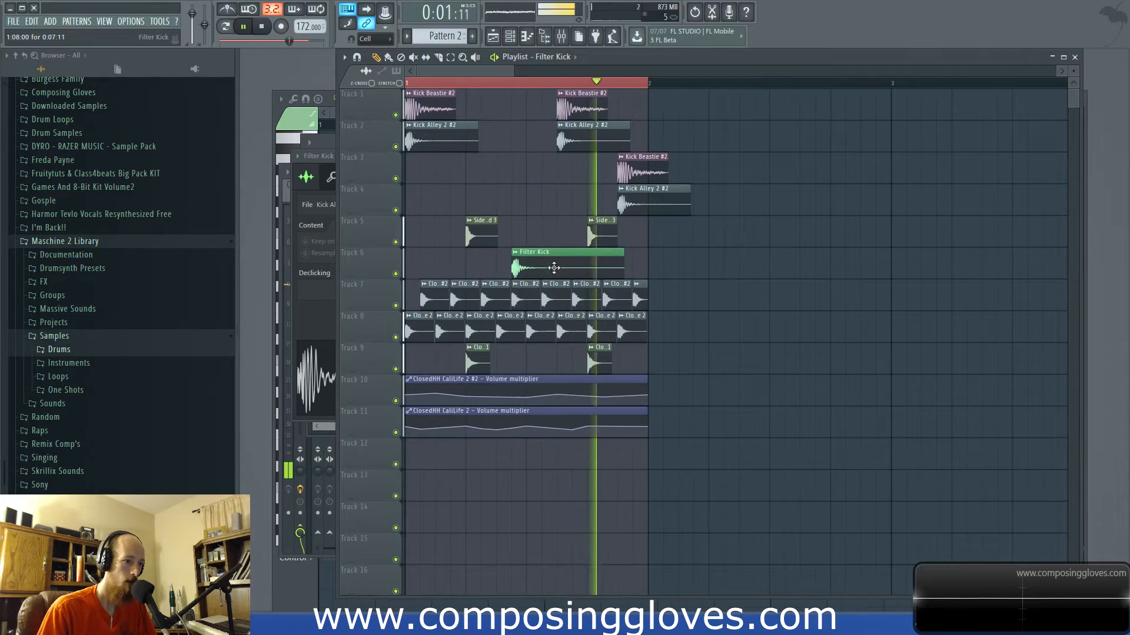
Step: Duplicate all the bar 1 clips on Tracks 1 to 11 into bar 2 and set the time selection to bar 2
{"action": "left_click_drag", "start_coordinate": [671, 167], "coordinate": [663, 202]}
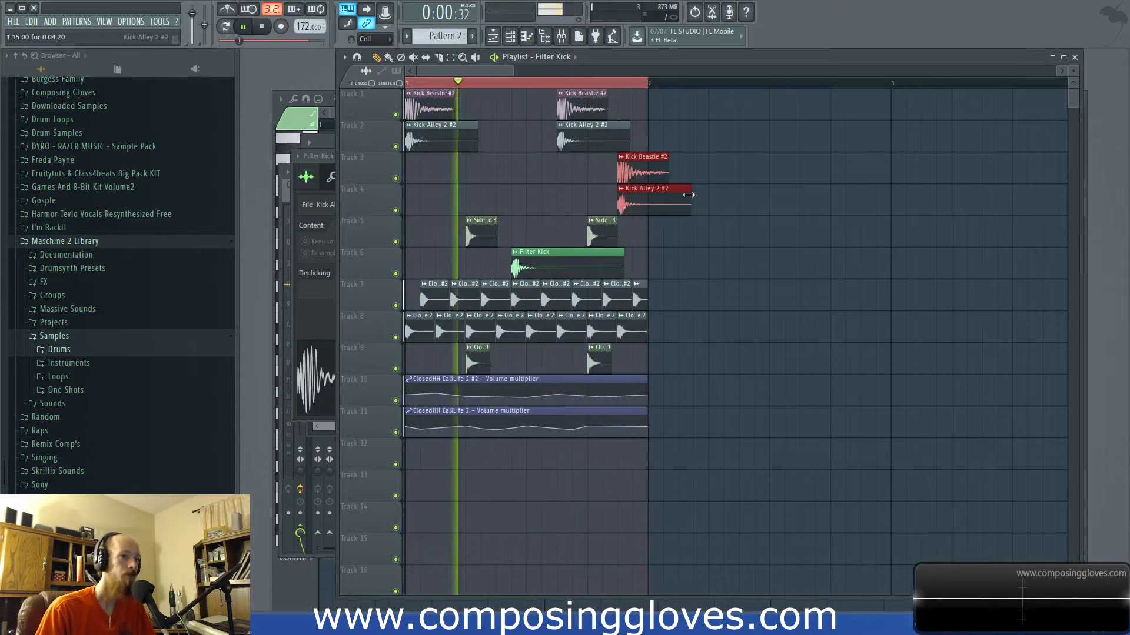
{"action": "left_click_drag", "start_coordinate": [430, 90], "coordinate": [675, 412]}
{"action": "key", "text": "space"}
{"action": "left_click_drag", "start_coordinate": [440, 107], "coordinate": [681, 102]}
{"action": "left_click_drag", "start_coordinate": [422, 84], "coordinate": [825, 94]}
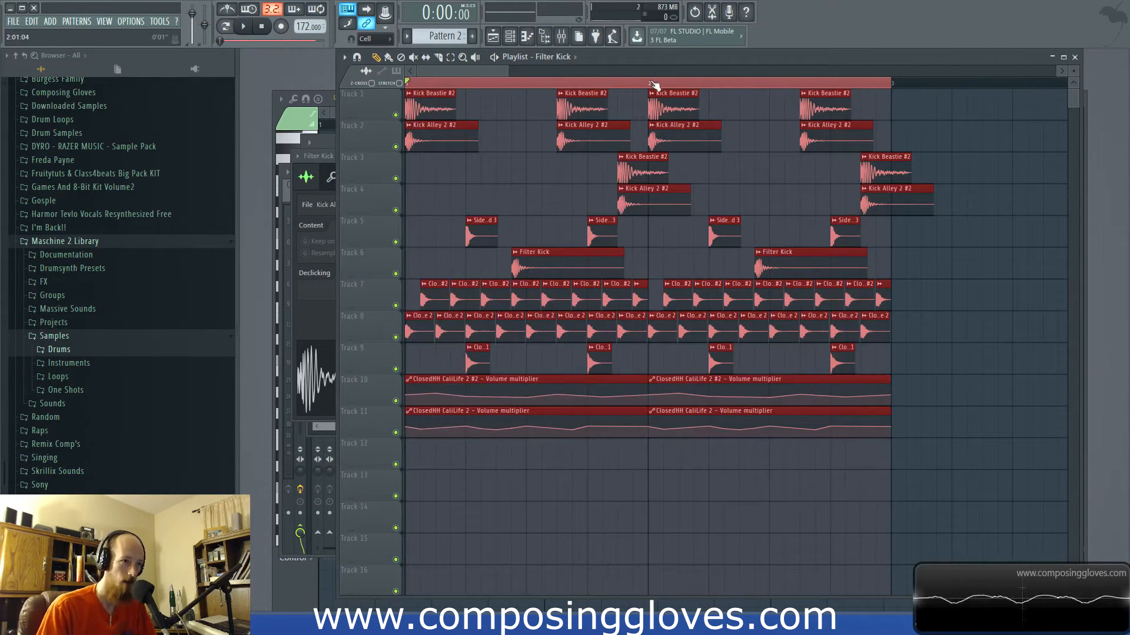
{"action": "left_click_drag", "start_coordinate": [655, 84], "coordinate": [887, 87]}
{"action": "scroll", "coordinate": [729, 187], "scroll_direction": "up", "scroll_amount": 3}
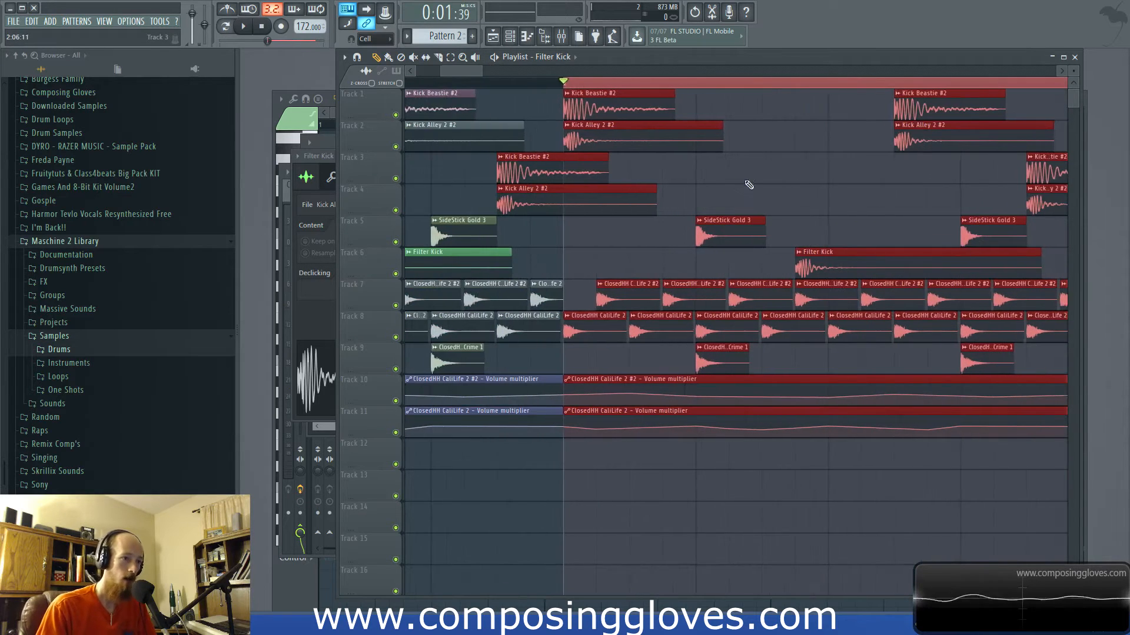
{"action": "left_click_drag", "start_coordinate": [749, 184], "coordinate": [529, 204]}
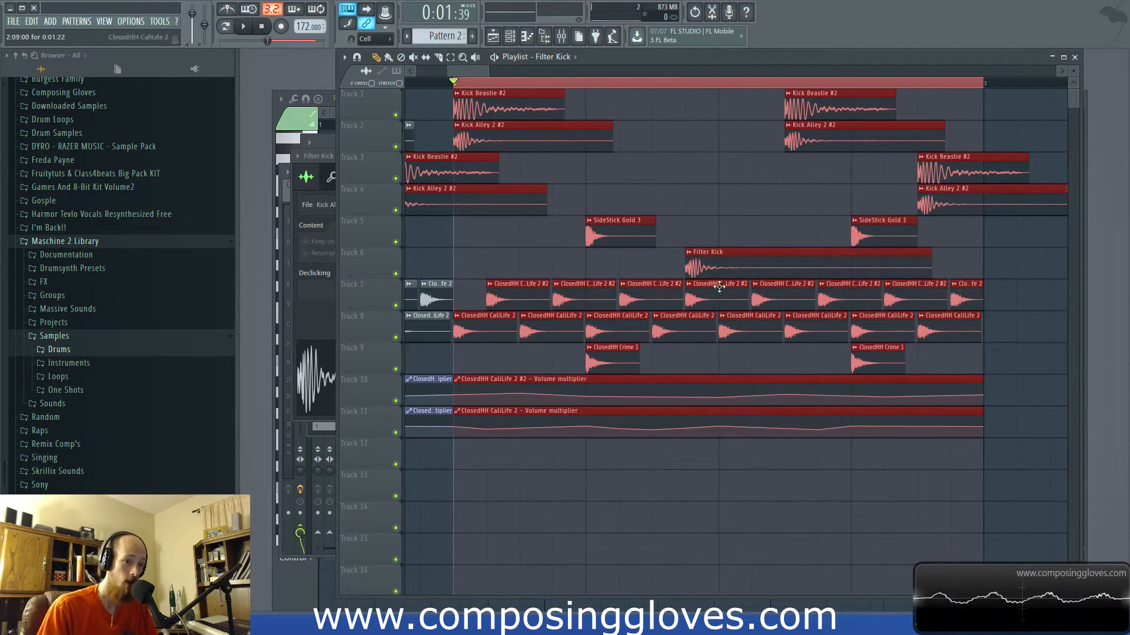
Step: Show the Unsorted channels in the Channel rack and look through the list of plugins for a new channel
{"action": "key", "text": "F6"}
{"action": "left_click", "coordinate": [392, 143]}
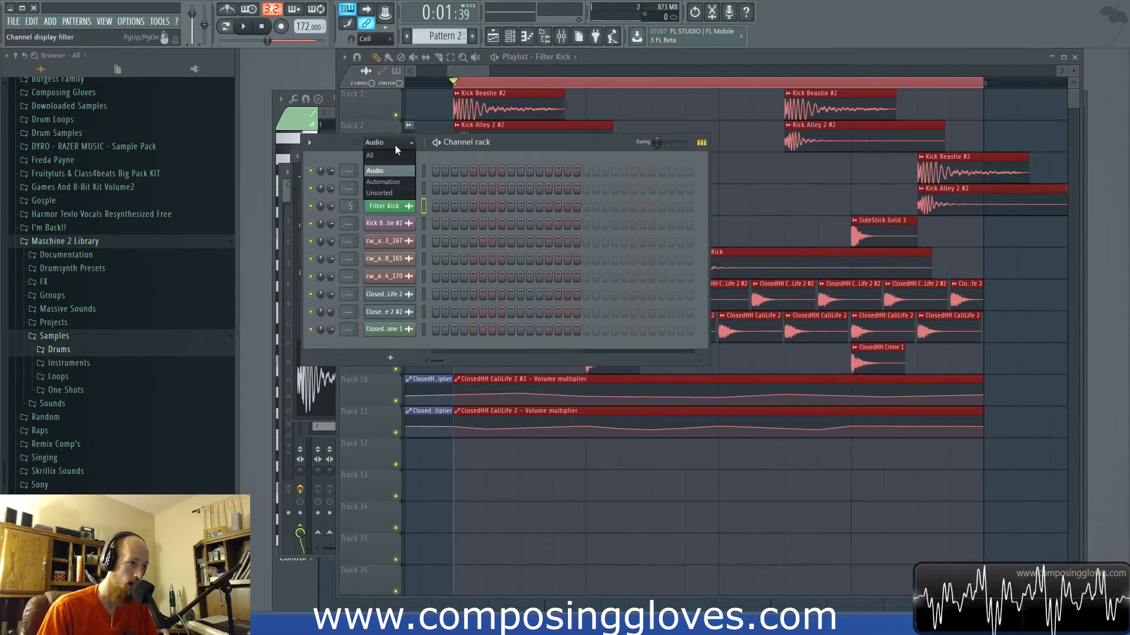
{"action": "left_click", "coordinate": [395, 194]}
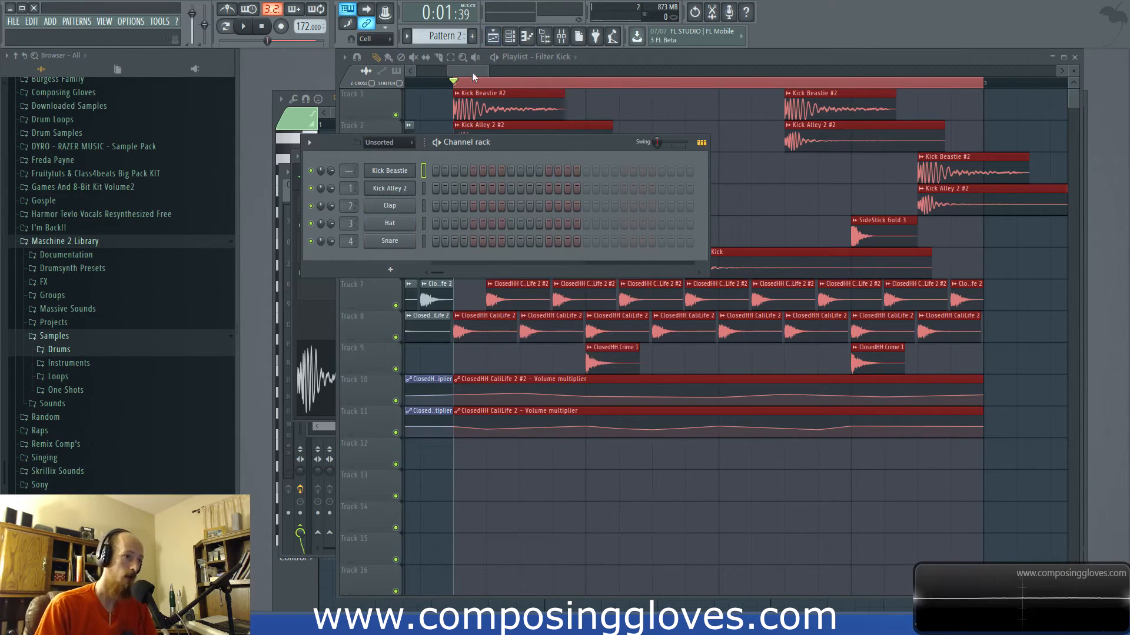
{"action": "left_click", "coordinate": [393, 271]}
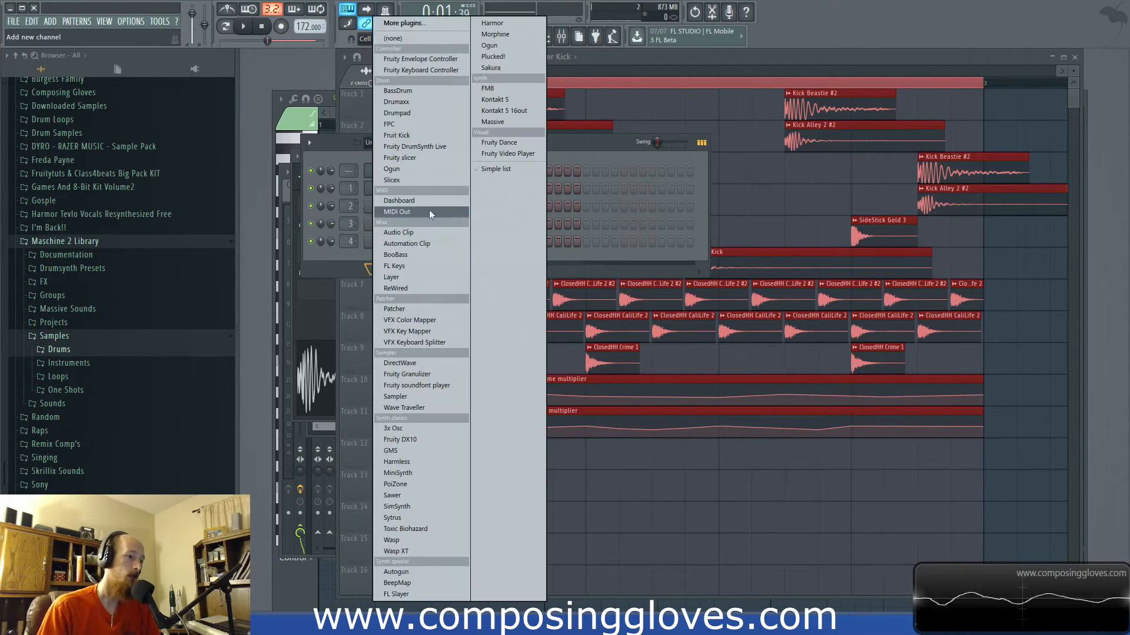
{"action": "left_click", "coordinate": [641, 56]}
{"action": "scroll", "coordinate": [456, 82], "scroll_direction": "down", "scroll_amount": 3}
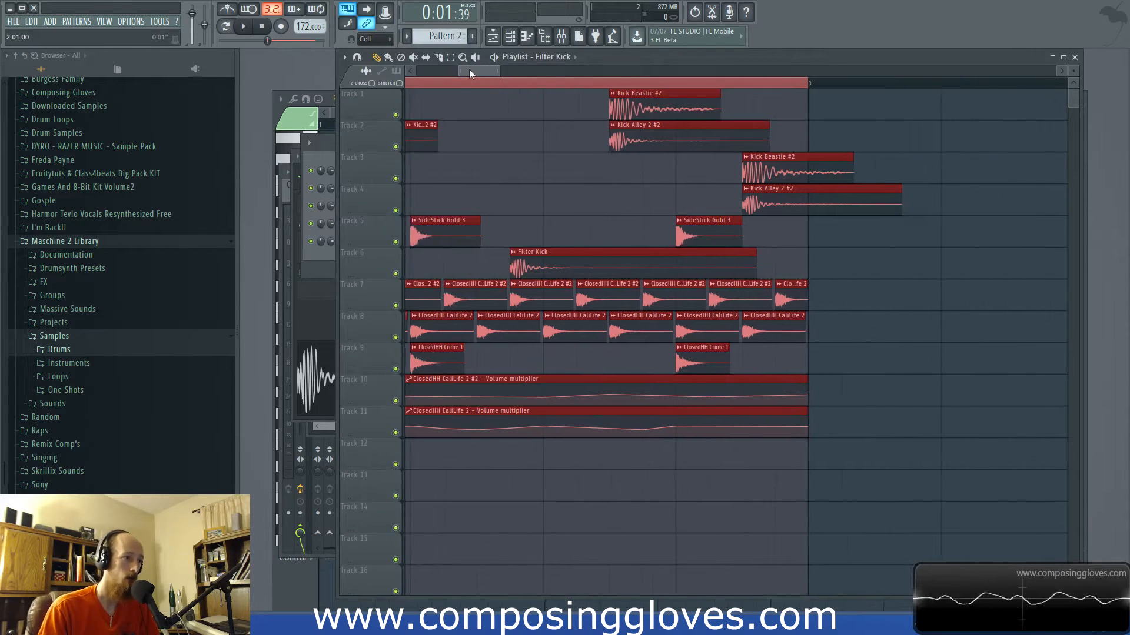
Step: Copy the Kick Beastie and Kick Alley 2 clips from beat 3 of bar 2 to step 9 on Tracks 3 and 4
{"action": "scroll", "coordinate": [527, 201], "scroll_direction": "up", "scroll_amount": 5}
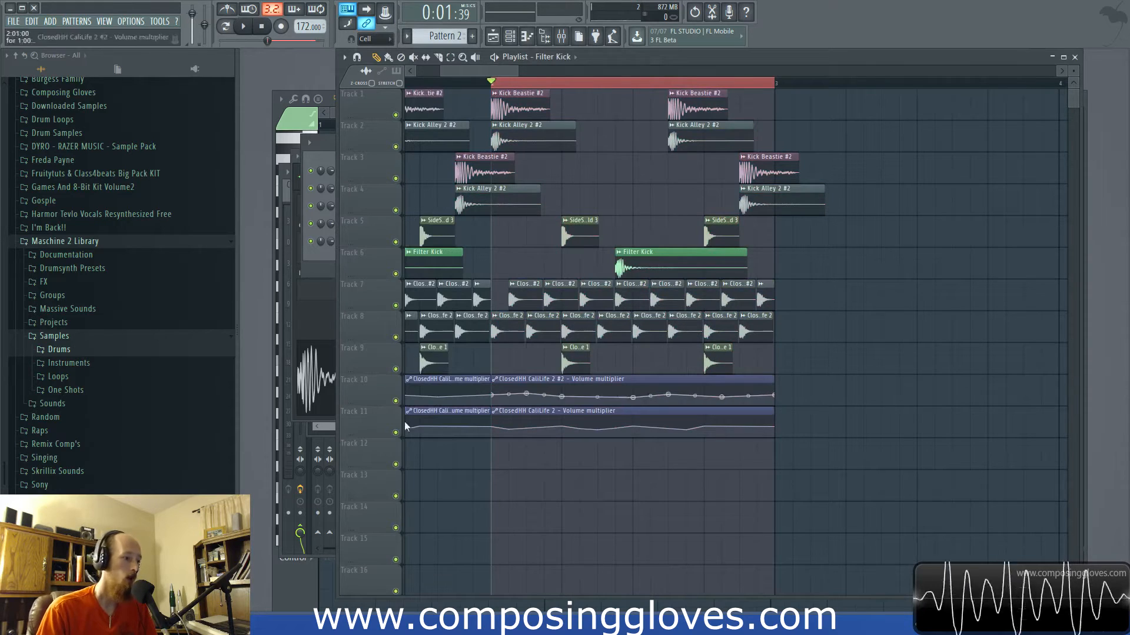
{"action": "scroll", "coordinate": [159, 282], "scroll_direction": "down", "scroll_amount": 3}
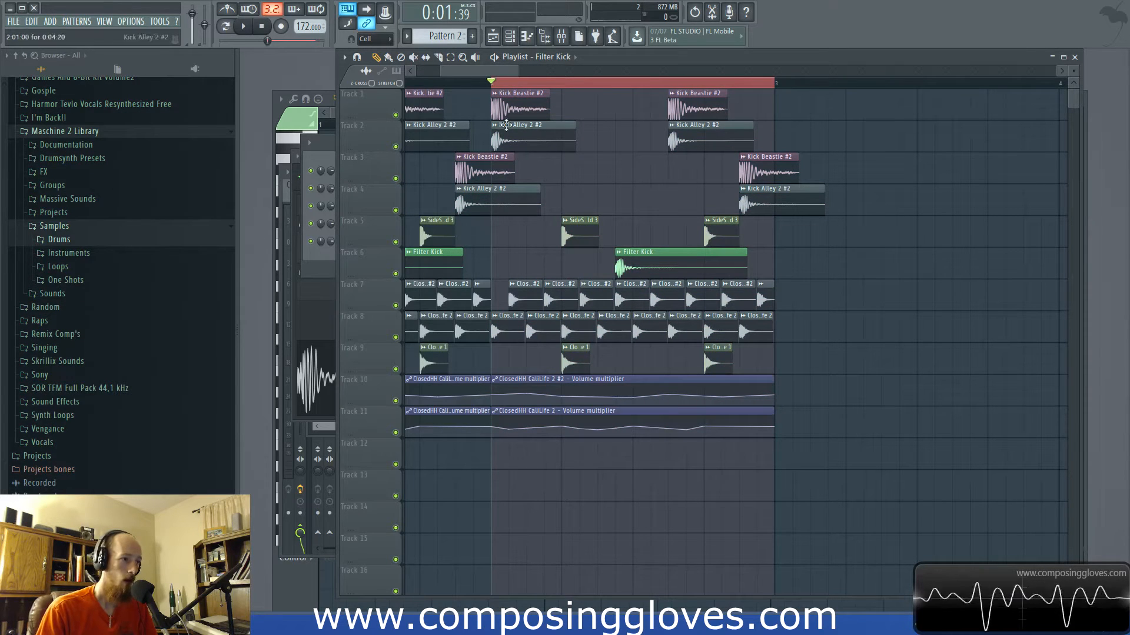
{"action": "scroll", "coordinate": [677, 176], "scroll_direction": "up", "scroll_amount": 4}
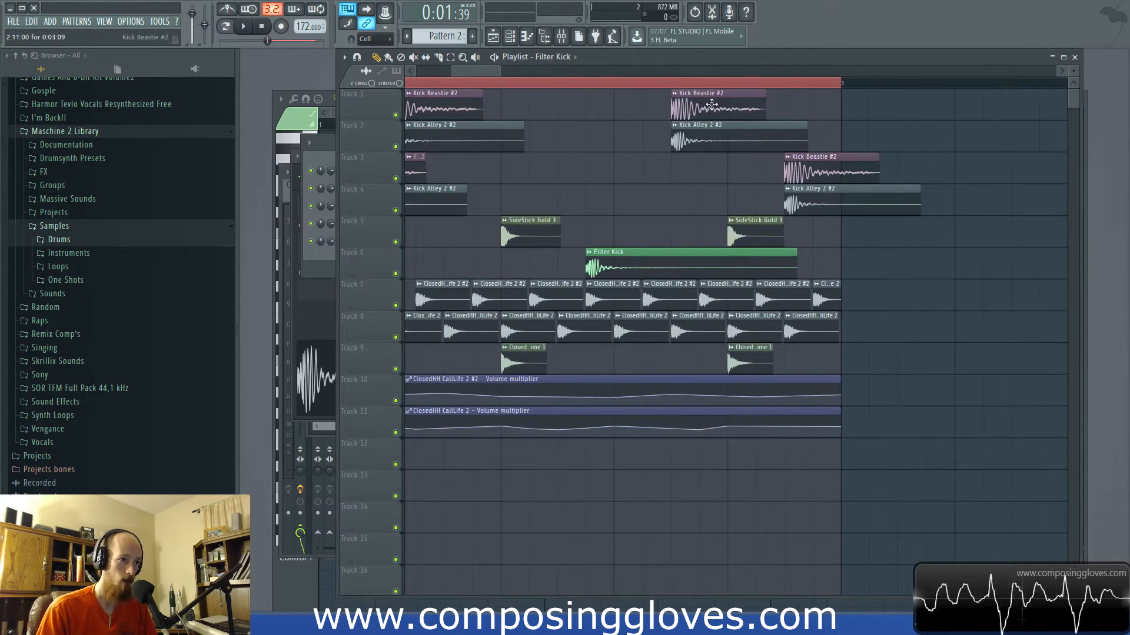
{"action": "left_click", "coordinate": [703, 122]}
{"action": "left_click_drag", "start_coordinate": [712, 104], "coordinate": [655, 170]}
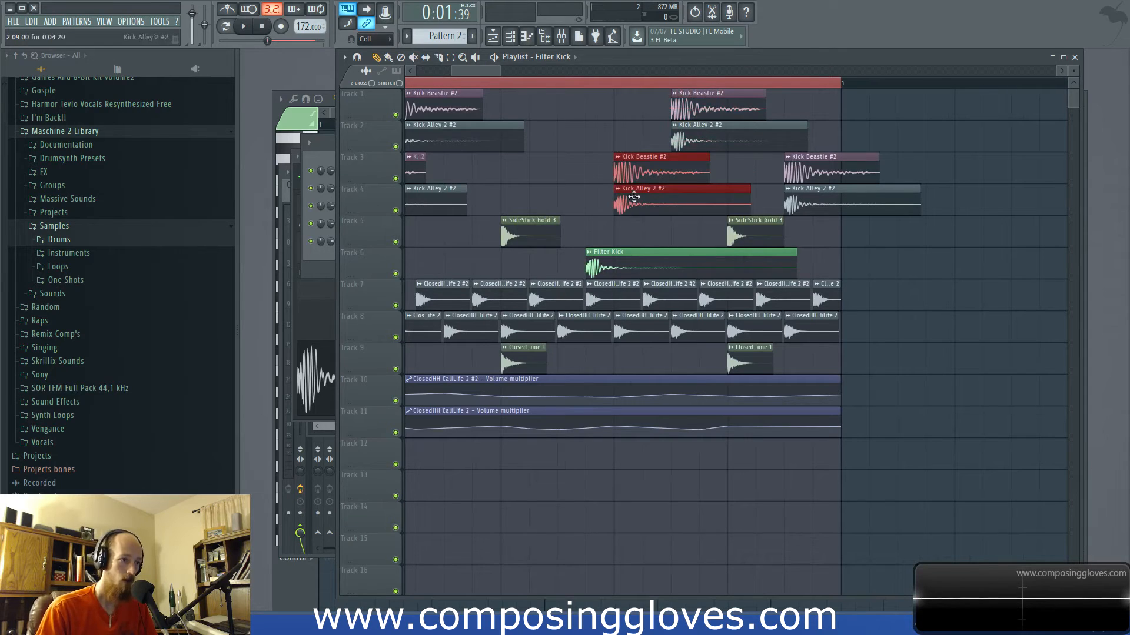
Step: Make both kick copies at step 9 of bar 2 unique and lower the Kick Alley 2 copy's volume to about 59%
{"action": "left_click_drag", "start_coordinate": [619, 83], "coordinate": [671, 83]}
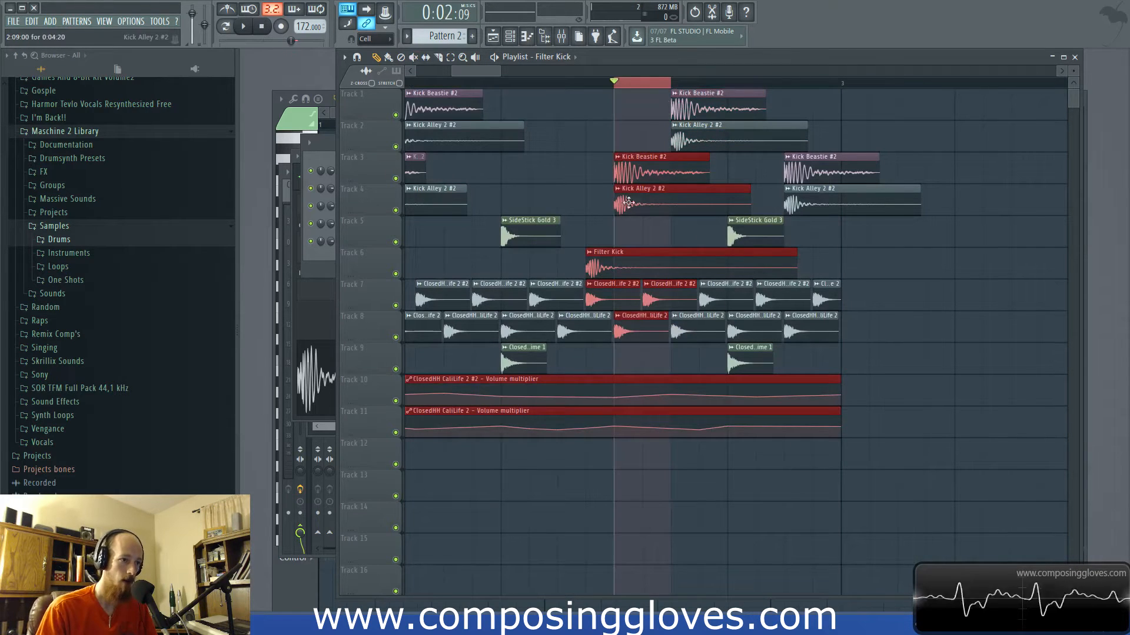
{"action": "left_click", "coordinate": [622, 156]}
{"action": "left_click", "coordinate": [639, 259]}
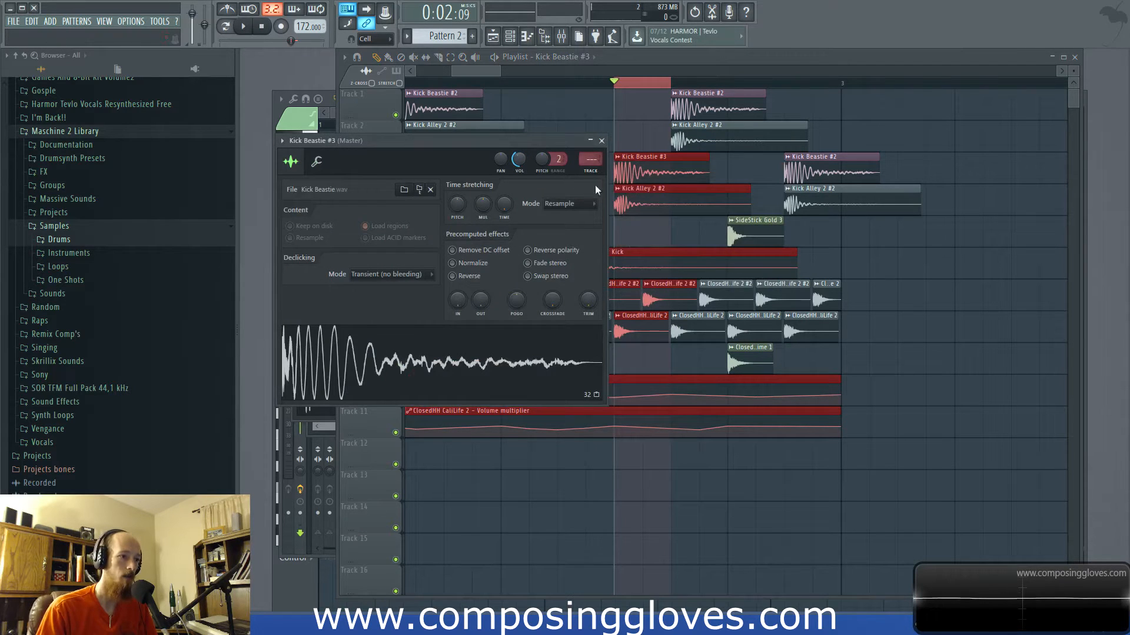
{"action": "left_click", "coordinate": [616, 189]}
{"action": "left_click", "coordinate": [661, 262]}
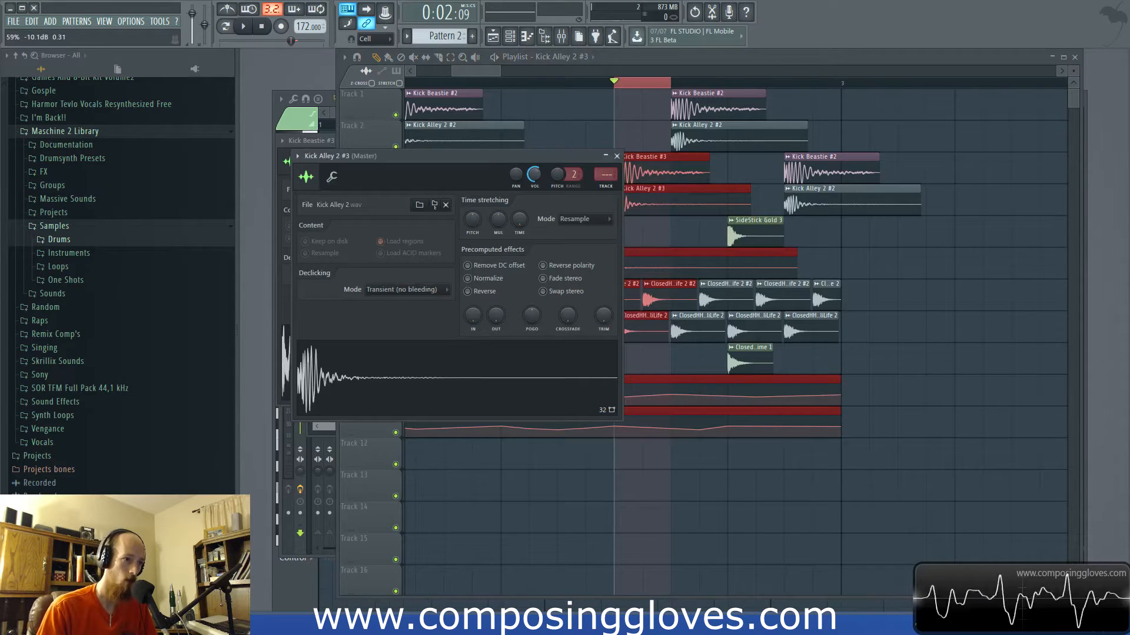
{"action": "double_click", "coordinate": [667, 175]}
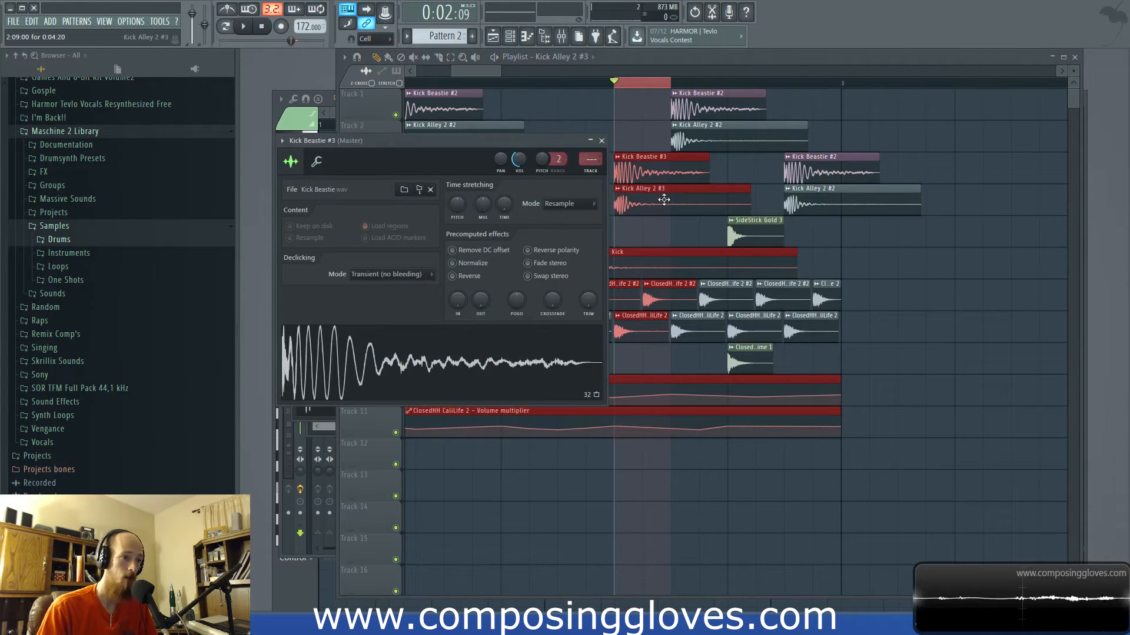
{"action": "double_click", "coordinate": [664, 200]}
{"action": "left_click", "coordinate": [658, 182]}
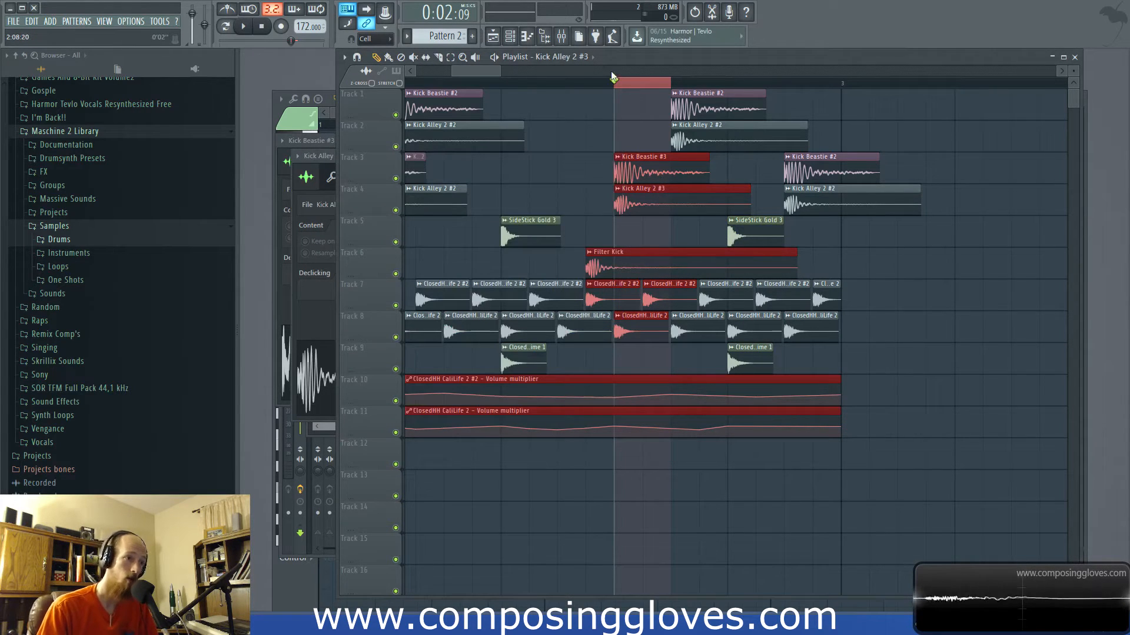
Step: Set the time selection to the whole of bar 2 and play the bar
{"action": "left_click_drag", "start_coordinate": [486, 73], "coordinate": [491, 73]}
{"action": "scroll", "coordinate": [492, 73], "scroll_direction": "down", "scroll_amount": 4}
{"action": "scroll", "coordinate": [482, 73], "scroll_direction": "up", "scroll_amount": 5}
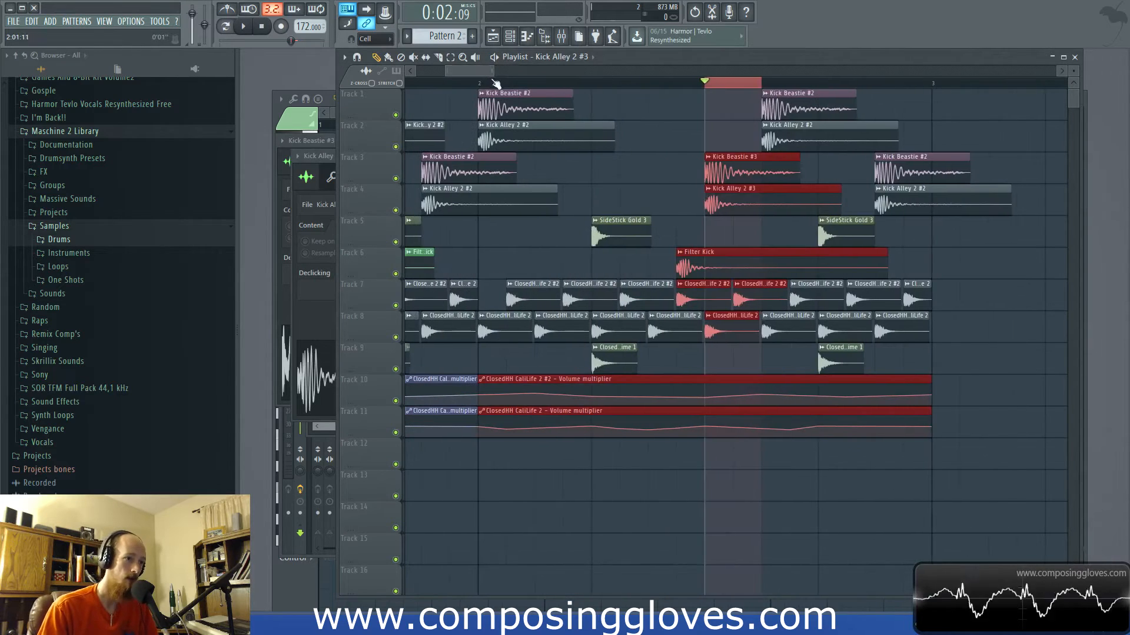
{"action": "scroll", "coordinate": [490, 84], "scroll_direction": "down", "scroll_amount": 1}
{"action": "left_click_drag", "start_coordinate": [491, 83], "coordinate": [793, 112]}
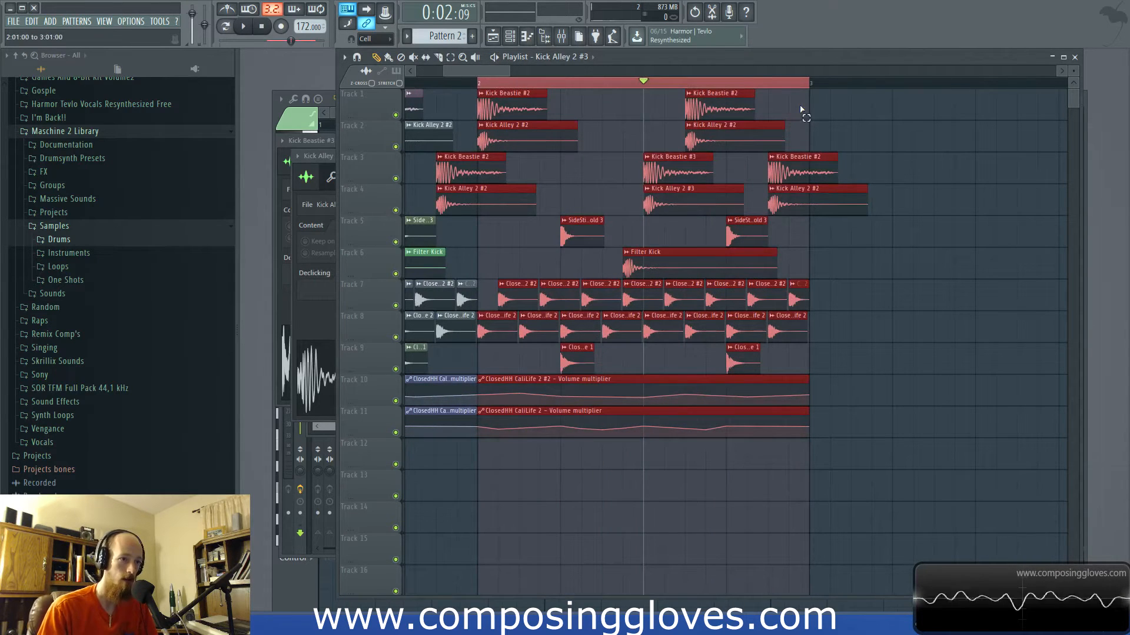
{"action": "key", "text": "space"}
{"action": "key", "text": "space"}
Step: Copy the SideStick clip to Tracks 12, 13 and 14 at steps 14, 15 and 16 of bar 2
{"action": "mouse_move", "coordinate": [579, 238]}
{"action": "left_mouse_down"}
{"action": "mouse_move", "coordinate": [642, 238]}
{"action": "mouse_move", "coordinate": [621, 239]}
{"action": "left_mouse_up"}
{"action": "key", "text": "ctrl+z"}
{"action": "mouse_move", "coordinate": [595, 200]}
{"action": "left_mouse_down"}
{"action": "mouse_move", "coordinate": [580, 238]}
{"action": "mouse_move", "coordinate": [641, 229]}
{"action": "mouse_move", "coordinate": [618, 141]}
{"action": "mouse_move", "coordinate": [622, 177]}
{"action": "mouse_move", "coordinate": [683, 240]}
{"action": "mouse_move", "coordinate": [782, 236]}
{"action": "left_mouse_up"}
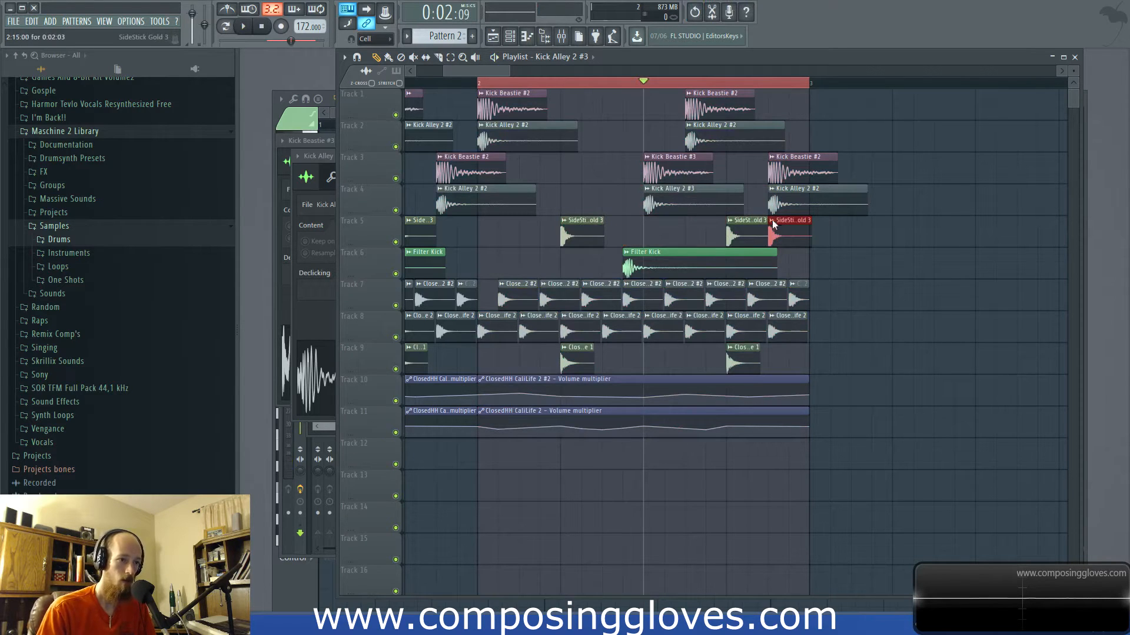
{"action": "left_click", "coordinate": [771, 221]}
{"action": "left_click", "coordinate": [737, 225]}
{"action": "mouse_move", "coordinate": [783, 227]}
{"action": "left_mouse_down"}
{"action": "mouse_move", "coordinate": [762, 469]}
{"action": "mouse_move", "coordinate": [794, 512]}
{"action": "left_mouse_up"}
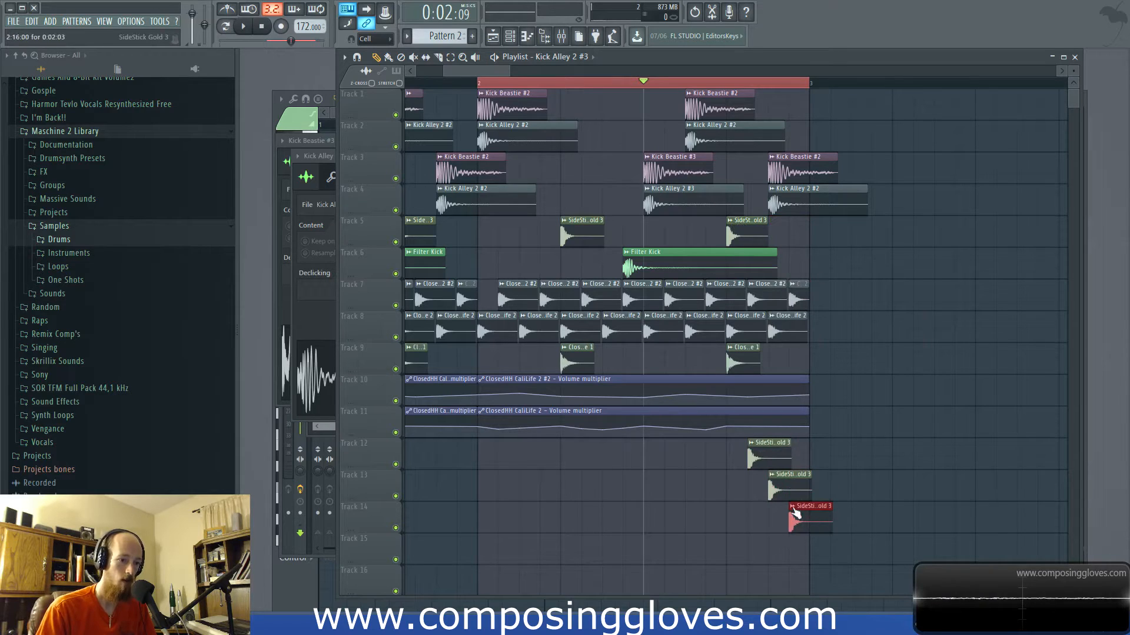
Step: Make the SideStick copy on Track 12 unique and delete the copies on Tracks 13 and 14
{"action": "left_click", "coordinate": [751, 443]}
{"action": "left_click", "coordinate": [789, 533]}
{"action": "double_click", "coordinate": [766, 457]}
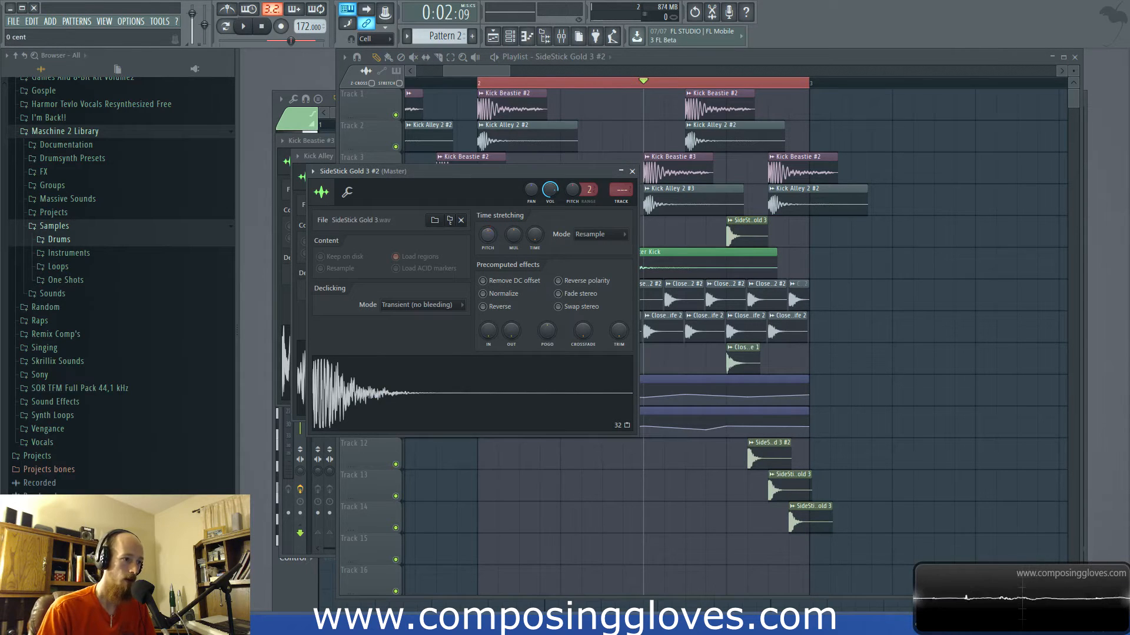
{"action": "left_click", "coordinate": [632, 172]}
{"action": "right_click", "coordinate": [791, 490]}
{"action": "right_click", "coordinate": [809, 520]}
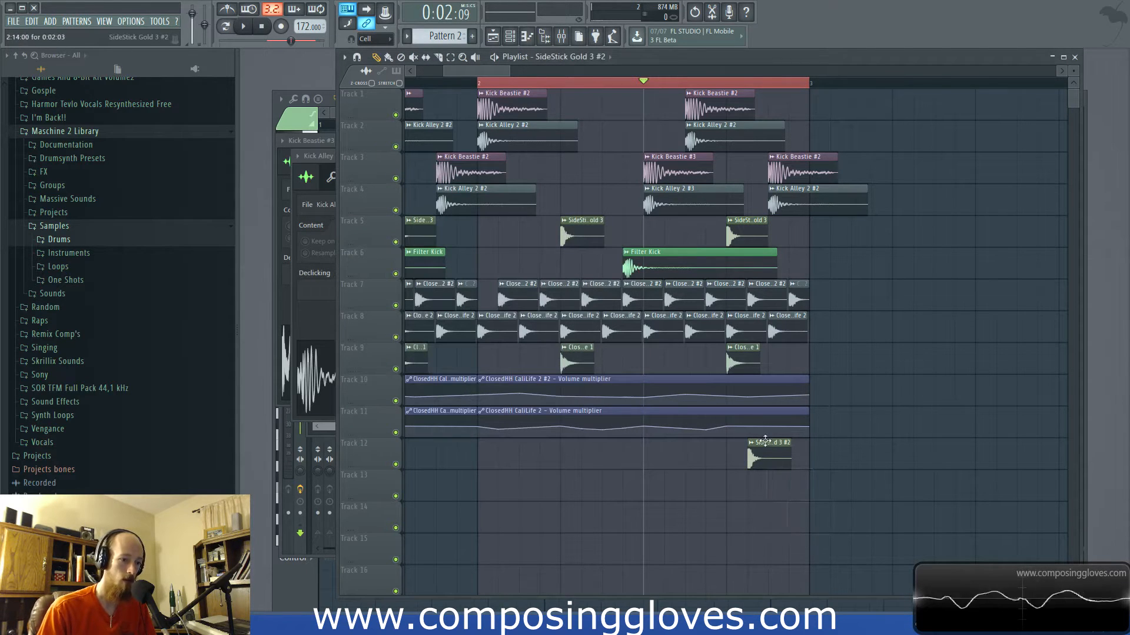
Step: Set the time selection to beat 4 of bar 2 and create a new pattern named SNare Pitch'
{"action": "left_click_drag", "start_coordinate": [724, 86], "coordinate": [798, 89]}
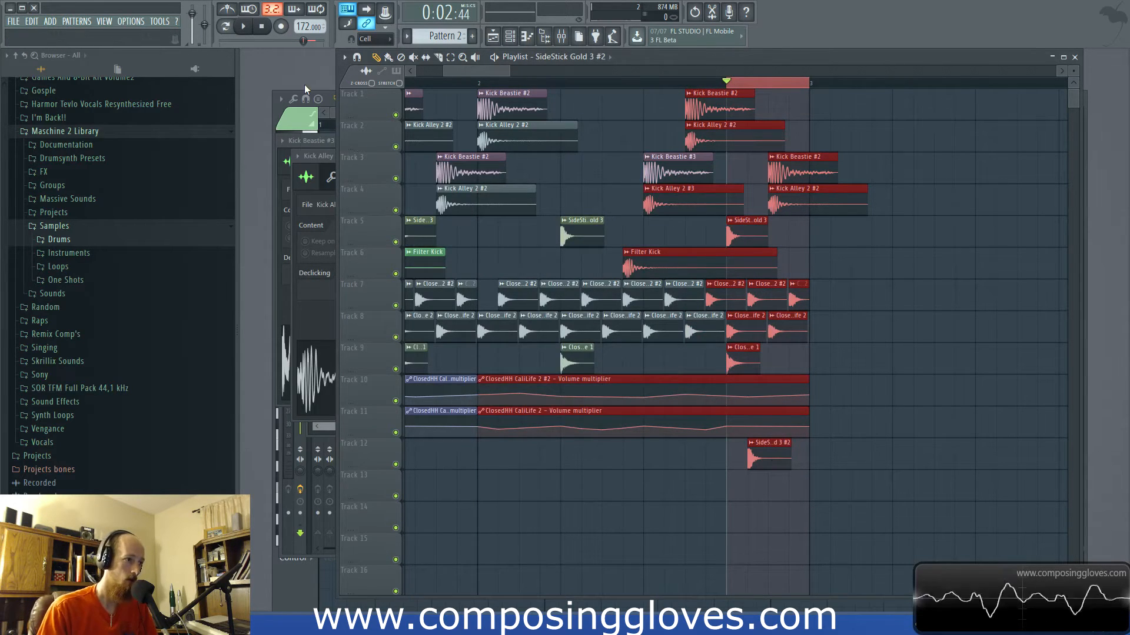
{"action": "key", "text": "F6"}
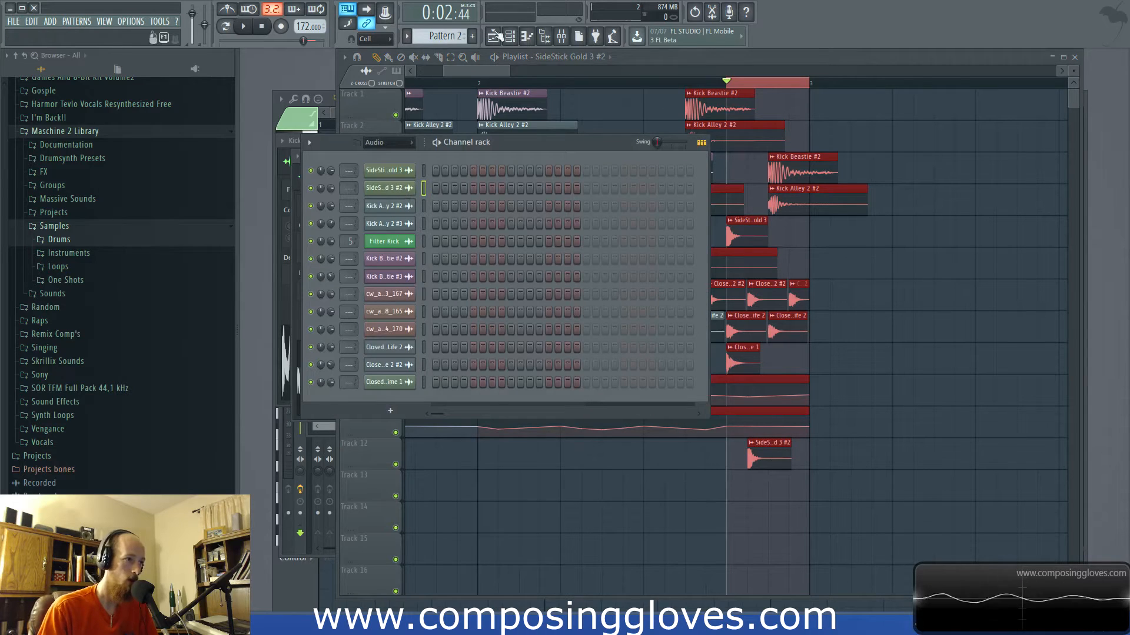
{"action": "left_click", "coordinate": [472, 36]}
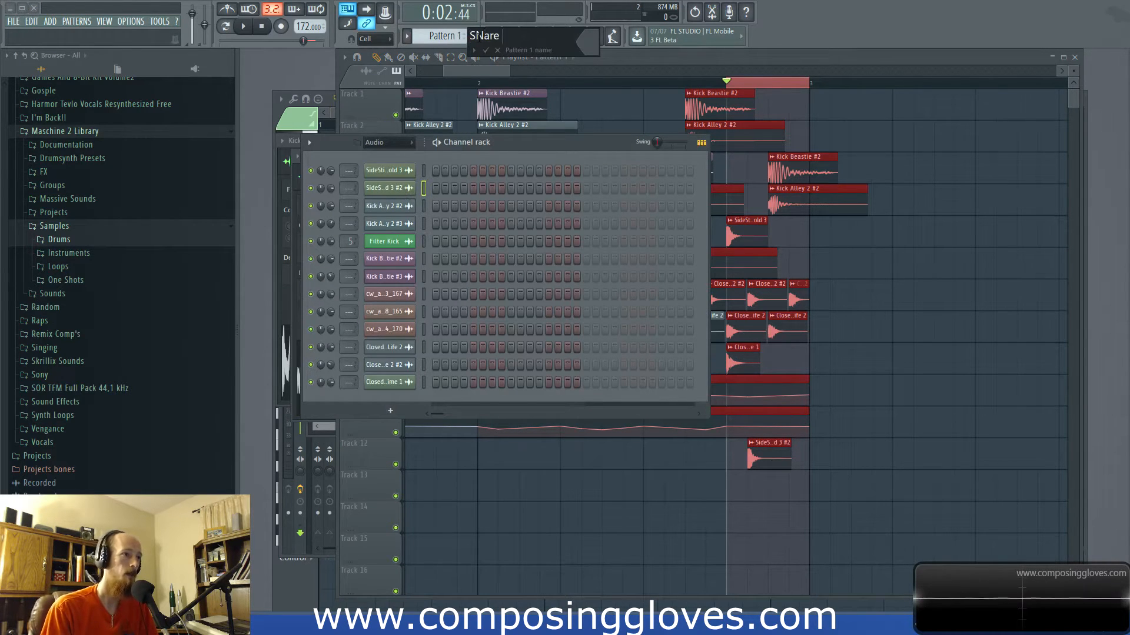
{"action": "type", "text": "SNare Pitch'"}
{"action": "key", "text": "Return"}
Step: In the piano roll of SideStick Gold 3 #2, add rising notes C5, D5 and F5 at steps 2, 3 and 4
{"action": "right_click", "coordinate": [416, 186]}
{"action": "left_click", "coordinate": [432, 188]}
{"action": "left_click", "coordinate": [344, 233]}
{"action": "left_click", "coordinate": [358, 211]}
{"action": "key", "text": "ctrl+a"}
{"action": "key", "text": "ctrl+Up"}
{"action": "scroll", "coordinate": [391, 244], "scroll_direction": "up", "scroll_amount": 4}
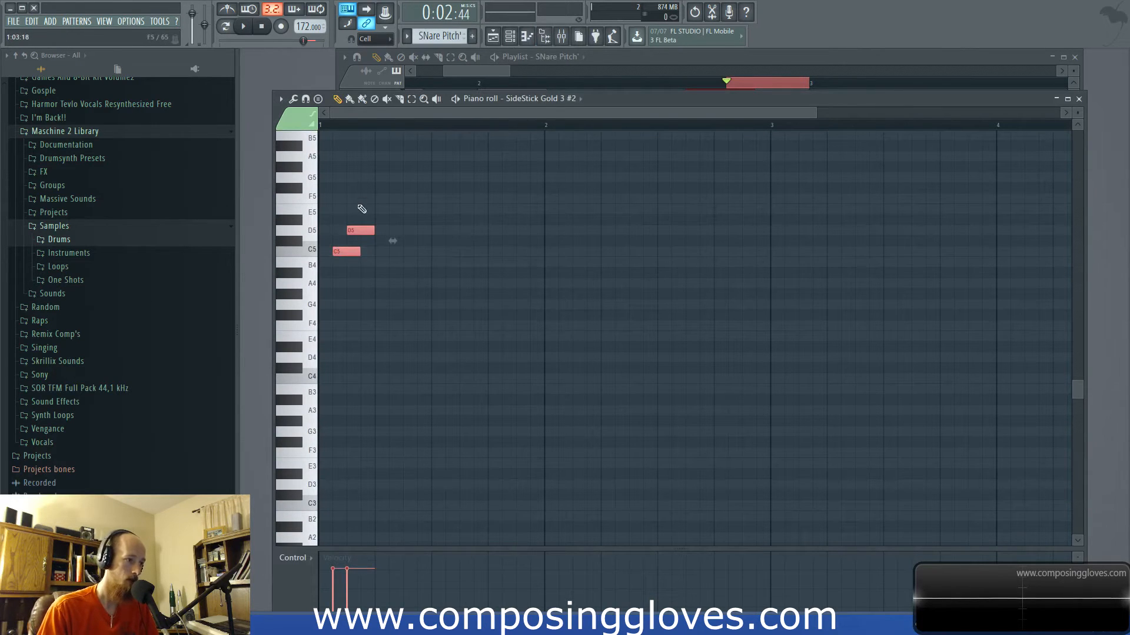
{"action": "left_click", "coordinate": [370, 199]}
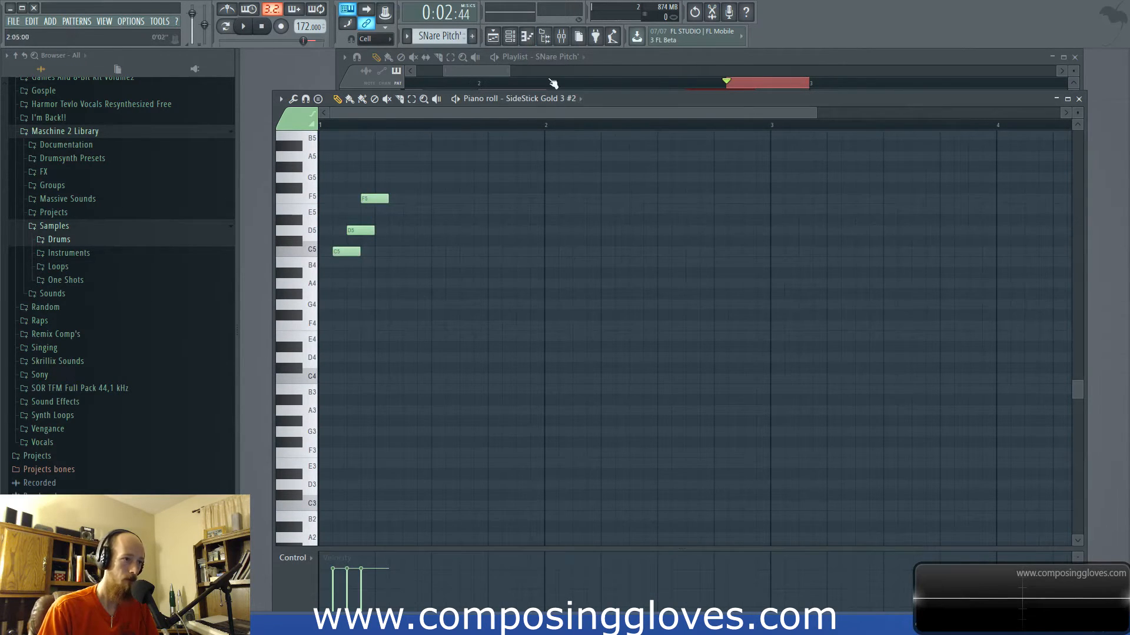
Step: Replace the Track 12 SideStick clip with the SNare Pitch' pattern on Track 13 at beat 4 of bar 2 and play it
{"action": "left_click", "coordinate": [493, 72]}
{"action": "left_click", "coordinate": [765, 479]}
{"action": "key", "text": "space"}
{"action": "key", "text": "space"}
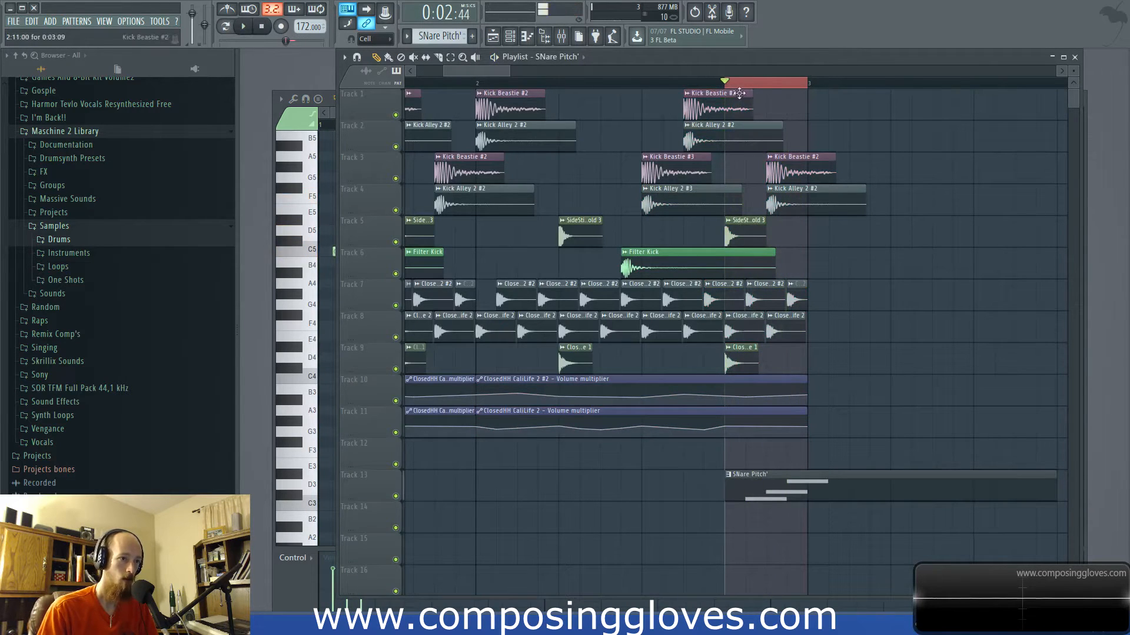
Step: Set the time selection to bar 2 and play it with the SNare Pitch' pattern
{"action": "left_click_drag", "start_coordinate": [480, 84], "coordinate": [798, 99]}
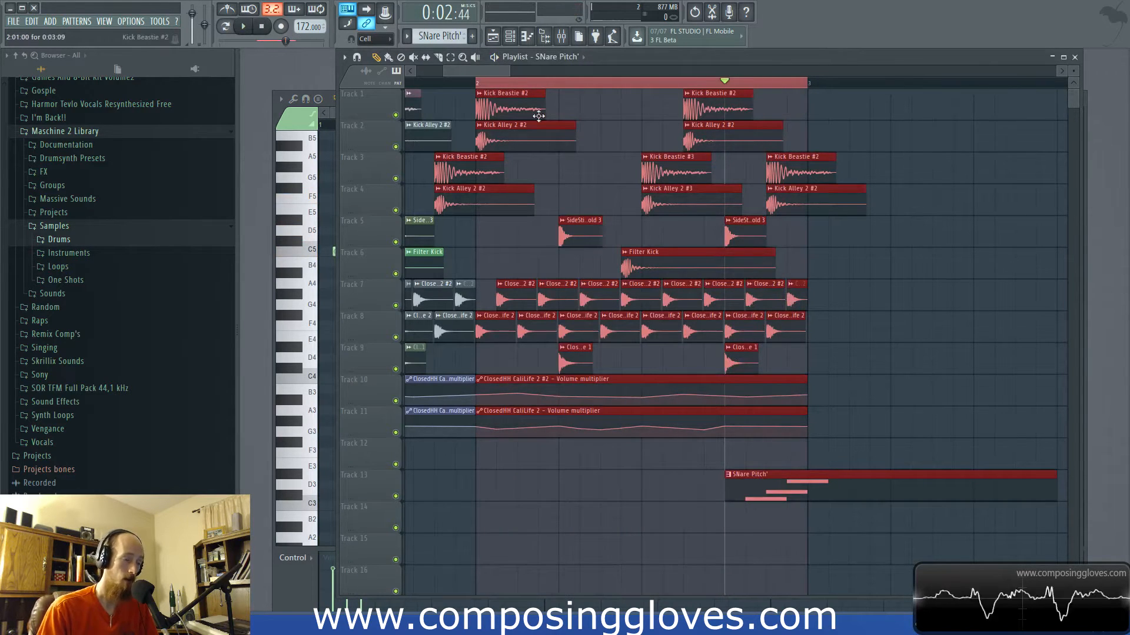
{"action": "scroll", "coordinate": [538, 116], "scroll_direction": "down", "scroll_amount": 3}
{"action": "key", "text": "space"}
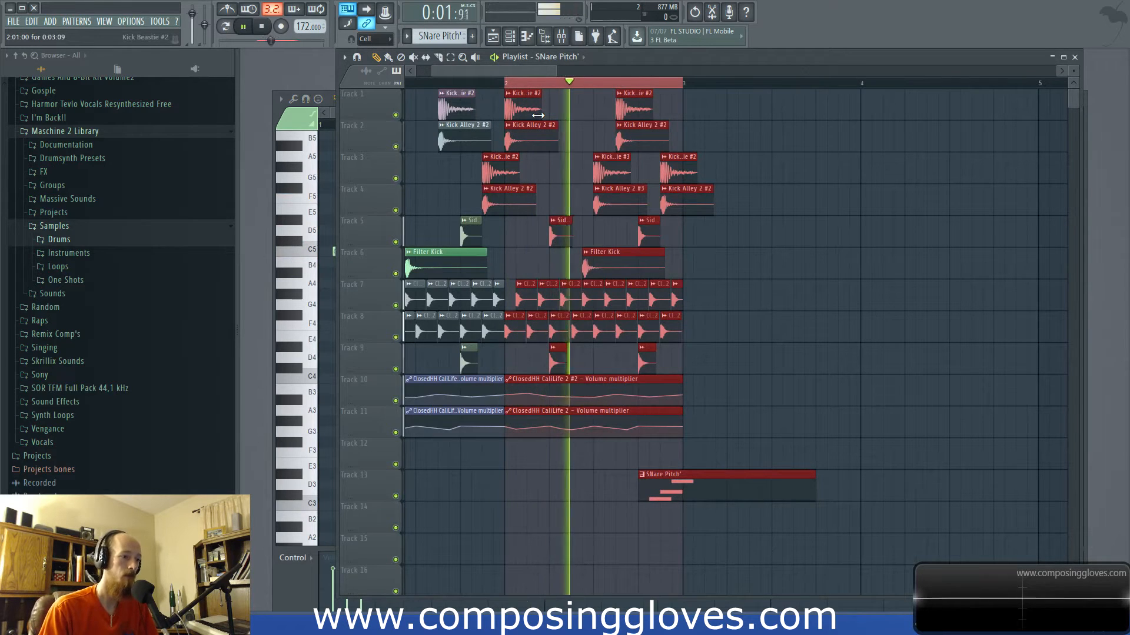
{"action": "key", "text": "space"}
Step: Extend the time selection over bars 1 and 2 and play the two-bar beat from the start
{"action": "left_click_drag", "start_coordinate": [440, 71], "coordinate": [1012, 71]}
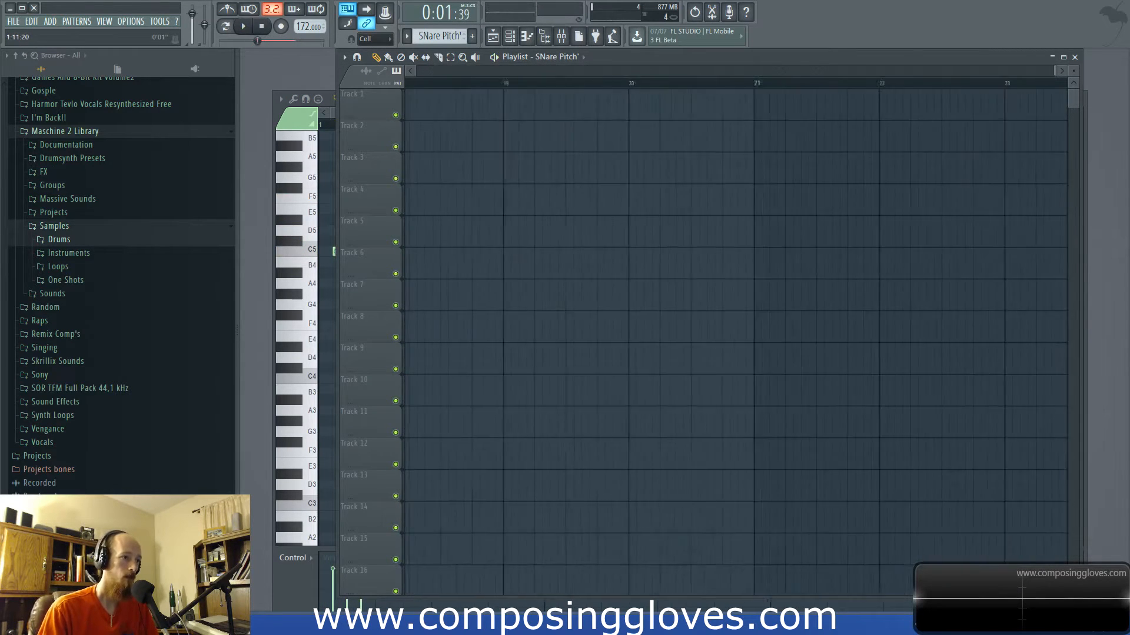
{"action": "left_click_drag", "start_coordinate": [454, 98], "coordinate": [1128, 114]}
{"action": "scroll", "coordinate": [721, 116], "scroll_direction": "down", "scroll_amount": 4}
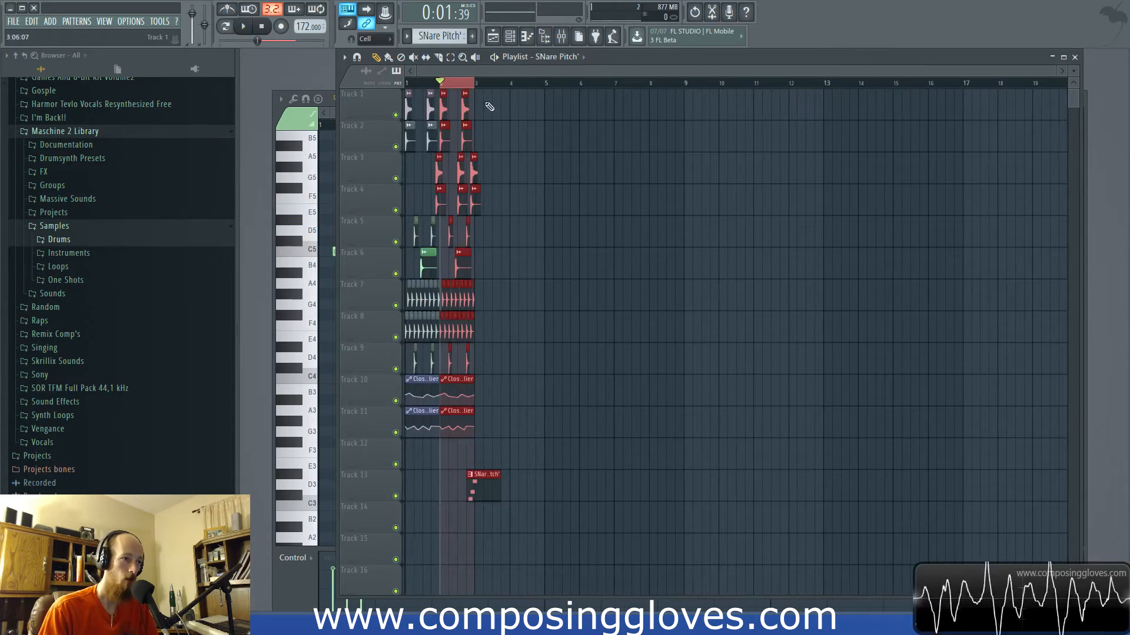
{"action": "left_click_drag", "start_coordinate": [475, 83], "coordinate": [406, 84]}
{"action": "scroll", "coordinate": [415, 103], "scroll_direction": "up", "scroll_amount": 3}
{"action": "key", "text": "space"}
{"action": "scroll", "coordinate": [518, 160], "scroll_direction": "up", "scroll_amount": 3}
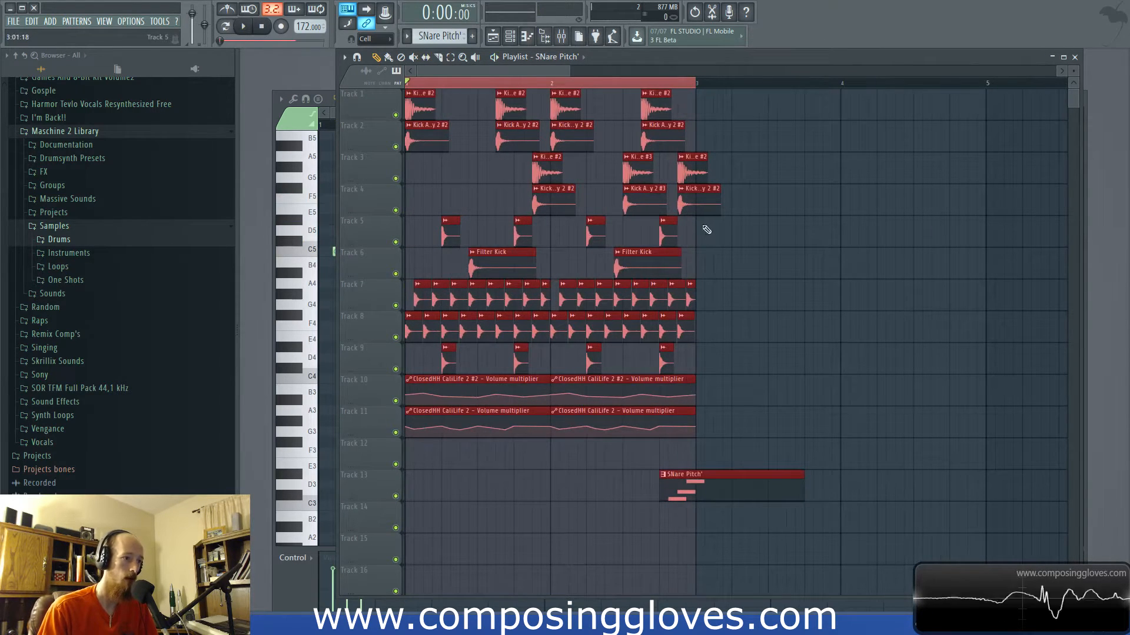
Step: Play the two-bar beat, and route the Kick Beastie #2 sample to mixer insert 6
{"action": "key", "text": "space"}
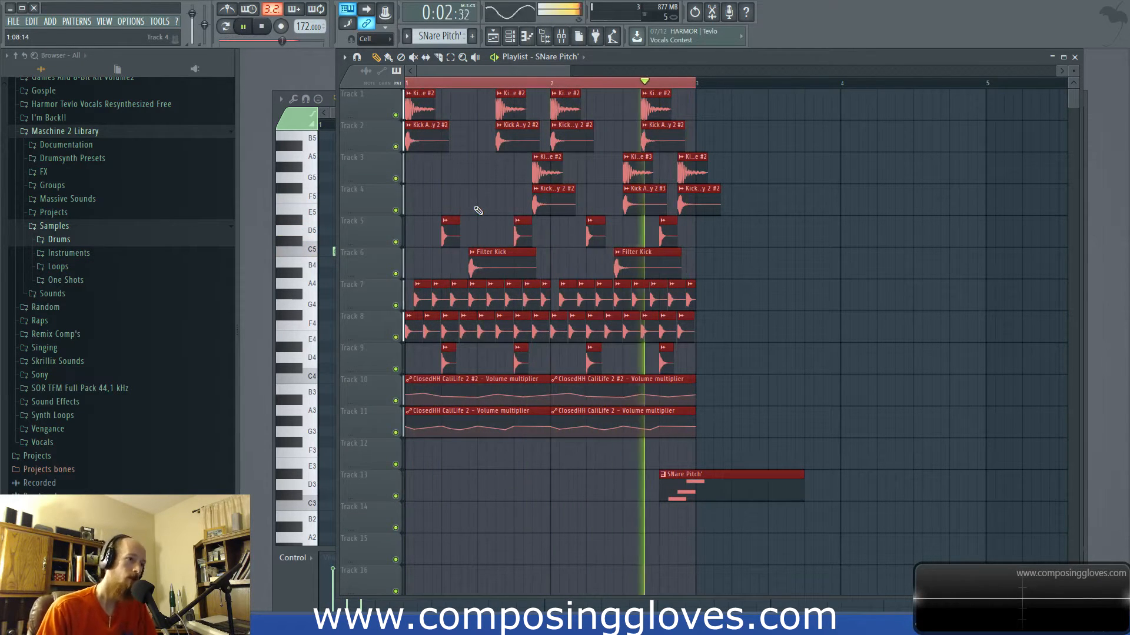
{"action": "key", "text": "space"}
{"action": "scroll", "coordinate": [438, 144], "scroll_direction": "up", "scroll_amount": 4}
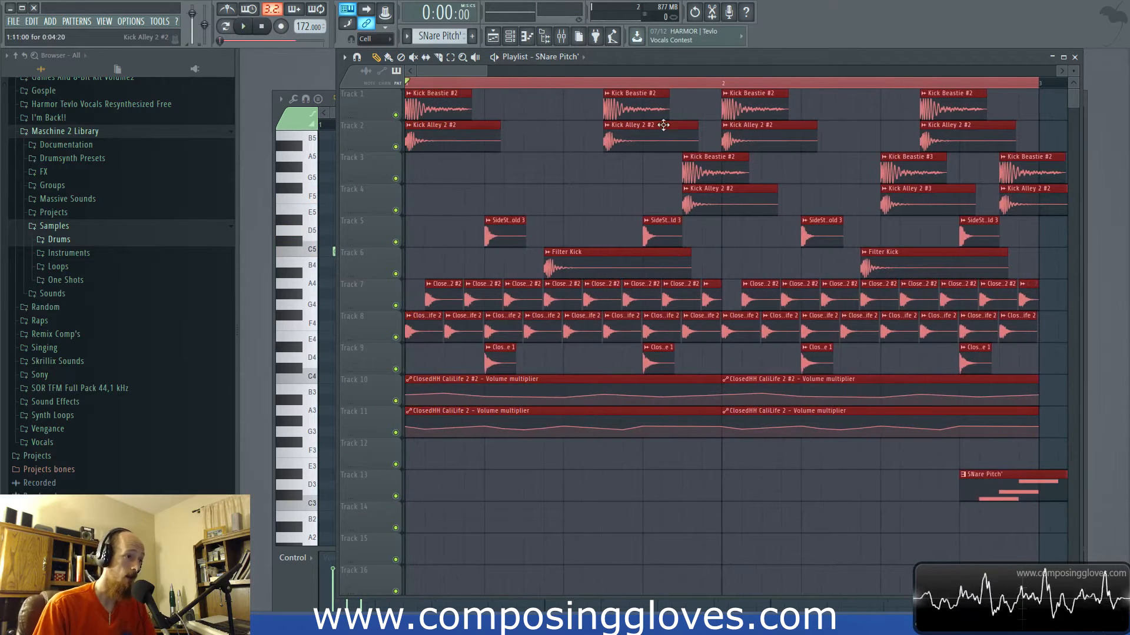
{"action": "double_click", "coordinate": [432, 103]}
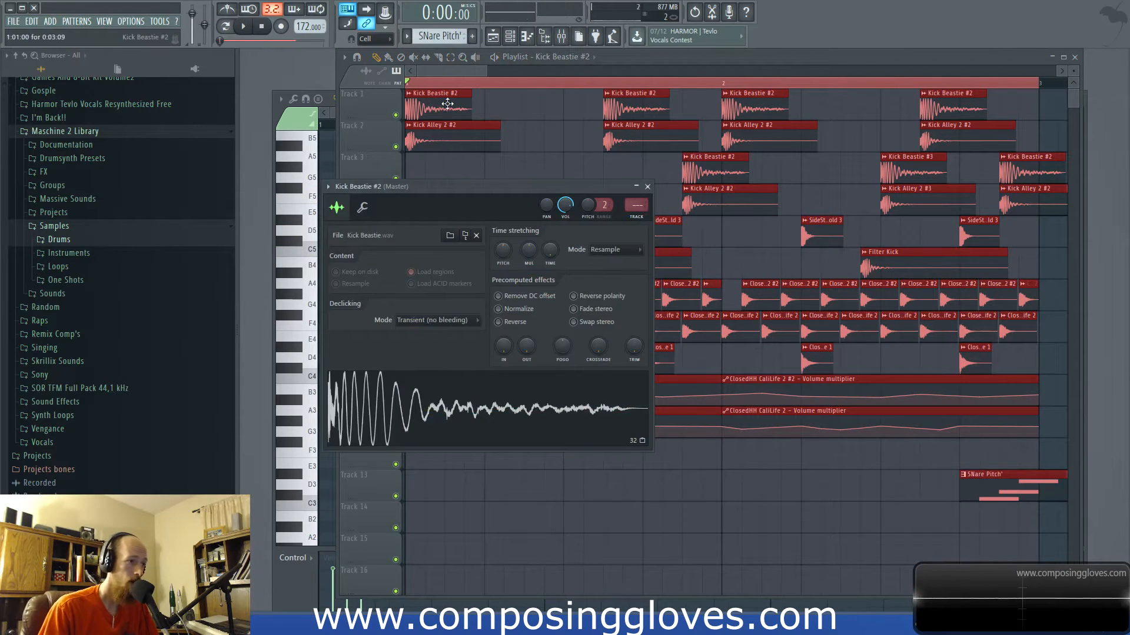
{"action": "key", "text": "F9"}
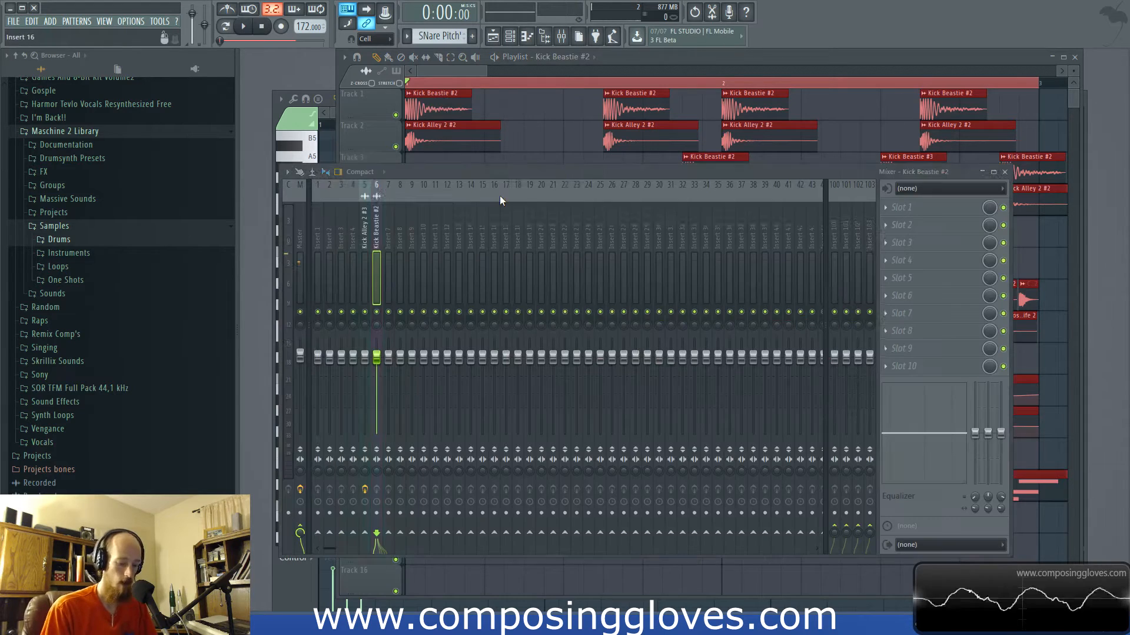
Step: Load a Fruity Parametric EQ in slot 1 of the Kick Beastie #2 insert and adjust its bands while playing the beat
{"action": "left_click", "coordinate": [918, 211]}
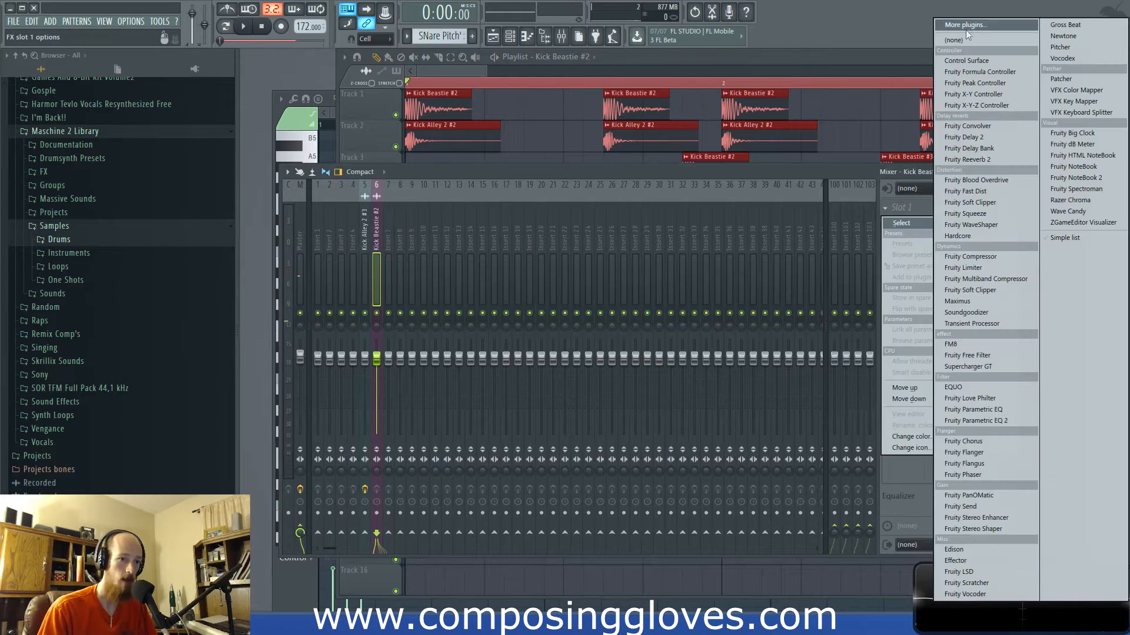
{"action": "left_click", "coordinate": [989, 415]}
{"action": "key", "text": "space"}
{"action": "left_click_drag", "start_coordinate": [419, 296], "coordinate": [478, 293]}
{"action": "key", "text": "space"}
{"action": "left_click_drag", "start_coordinate": [391, 303], "coordinate": [419, 320]}
{"action": "left_click", "coordinate": [468, 69]}
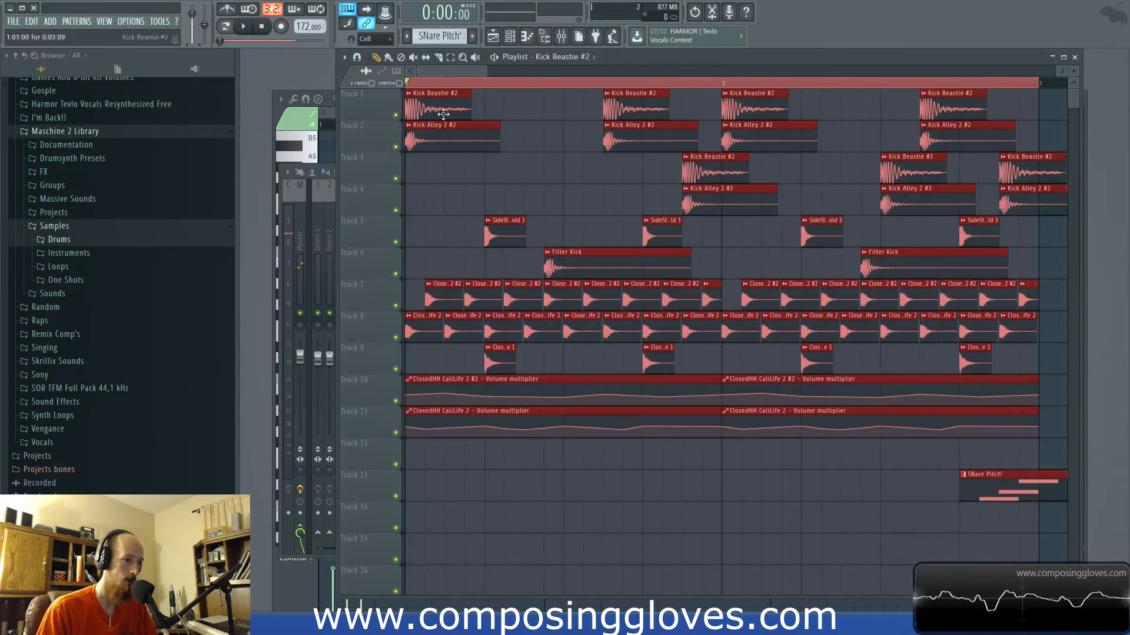
Step: Inspect the Kick Alley 2 #2 and Kick Beastie #2 channels and their routing in the mixer and Channel rack
{"action": "double_click", "coordinate": [446, 129]}
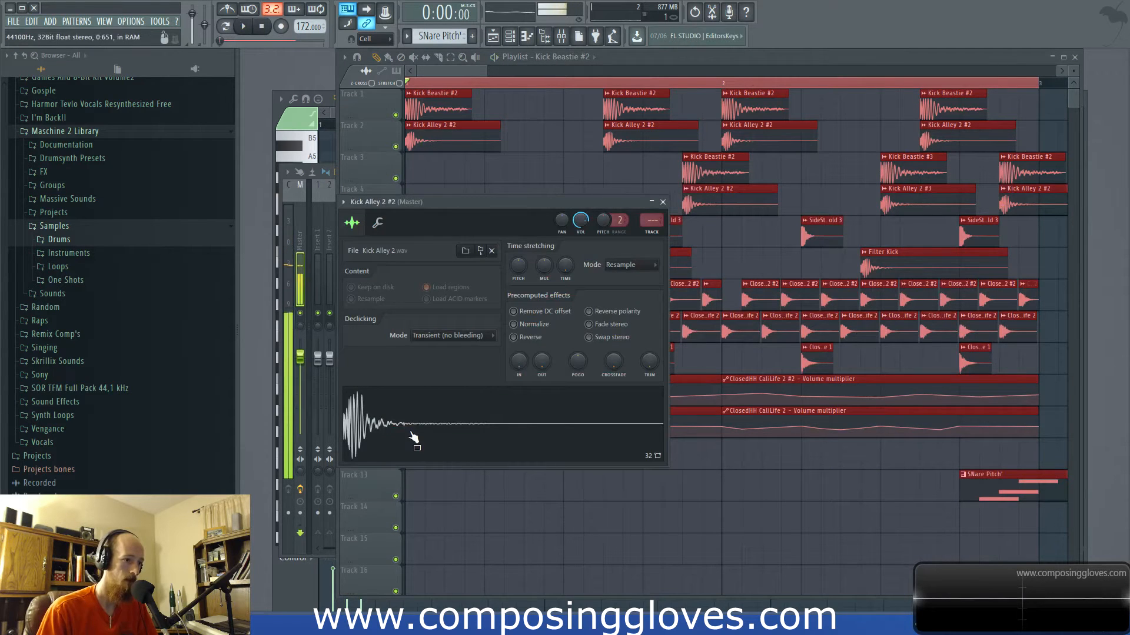
{"action": "left_click", "coordinate": [562, 36]}
{"action": "key", "text": "F6"}
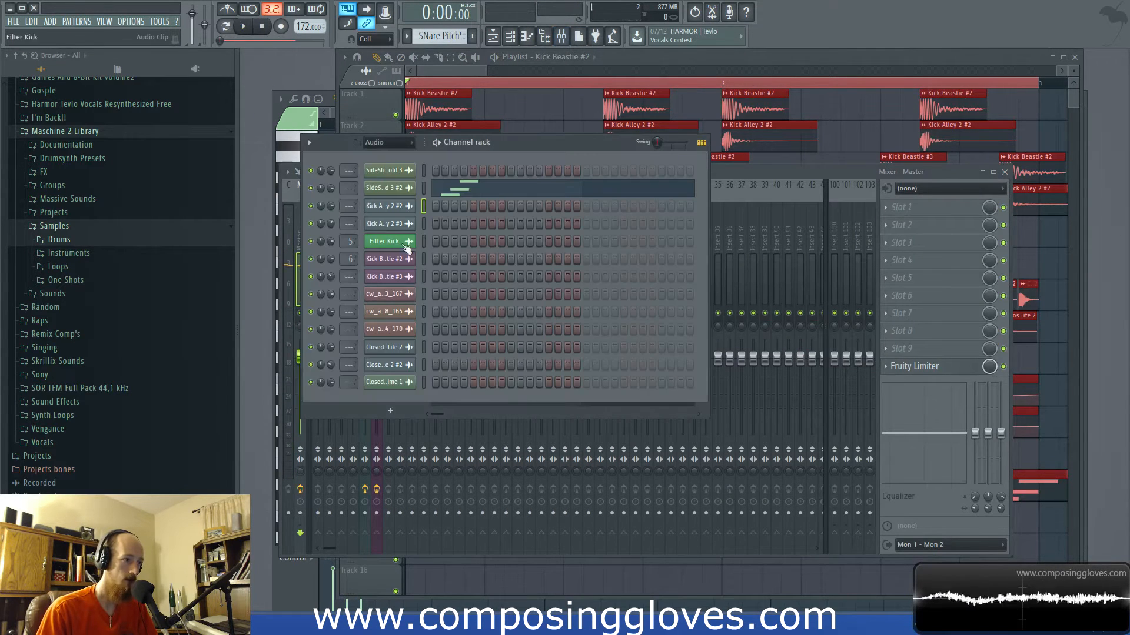
{"action": "left_click", "coordinate": [444, 120]}
{"action": "double_click", "coordinate": [434, 131]}
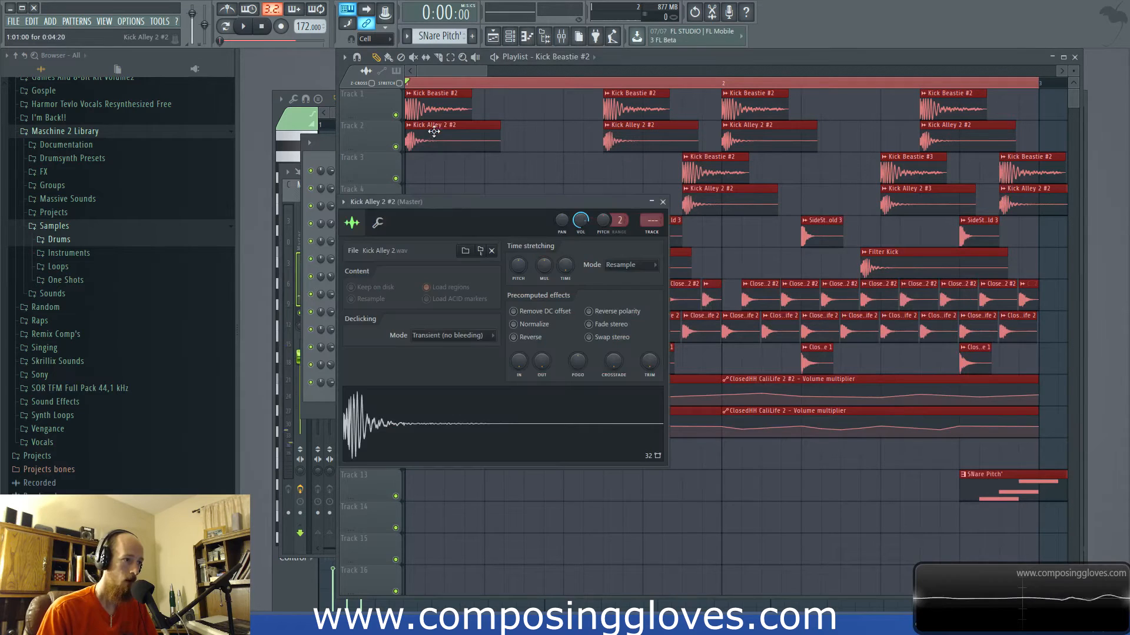
{"action": "double_click", "coordinate": [436, 106]}
Step: Route Kick Alley 2 #2 to mixer insert 7 and add Fruity Parametric EQ 2 with a slight low-frequency boost on band 3
{"action": "double_click", "coordinate": [453, 138]}
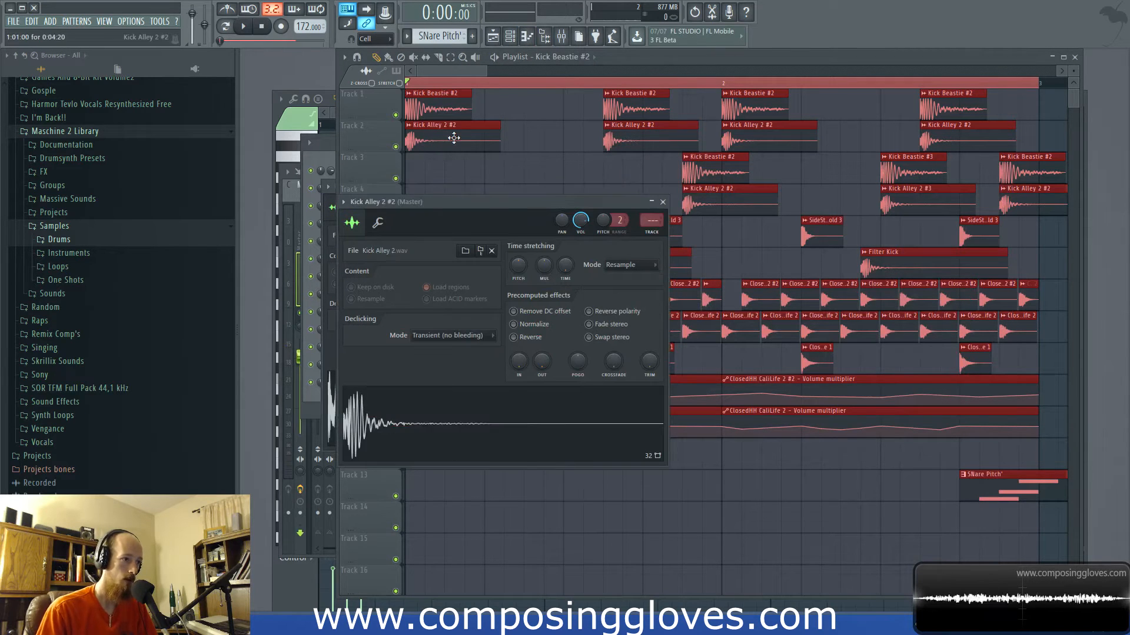
{"action": "key", "text": "F9"}
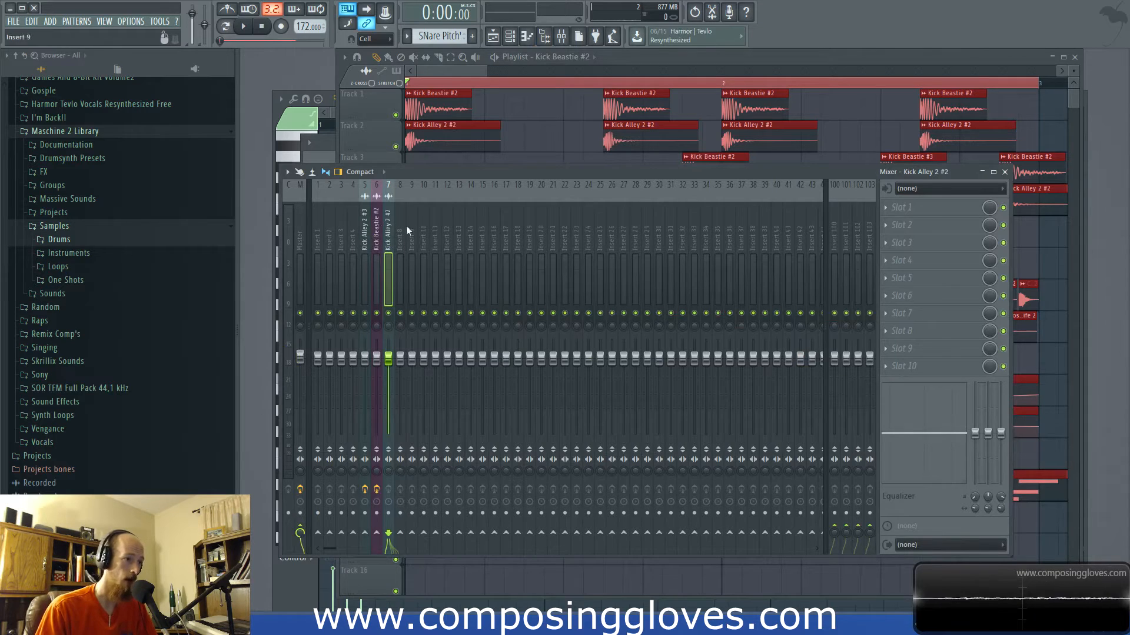
{"action": "left_click", "coordinate": [895, 214]}
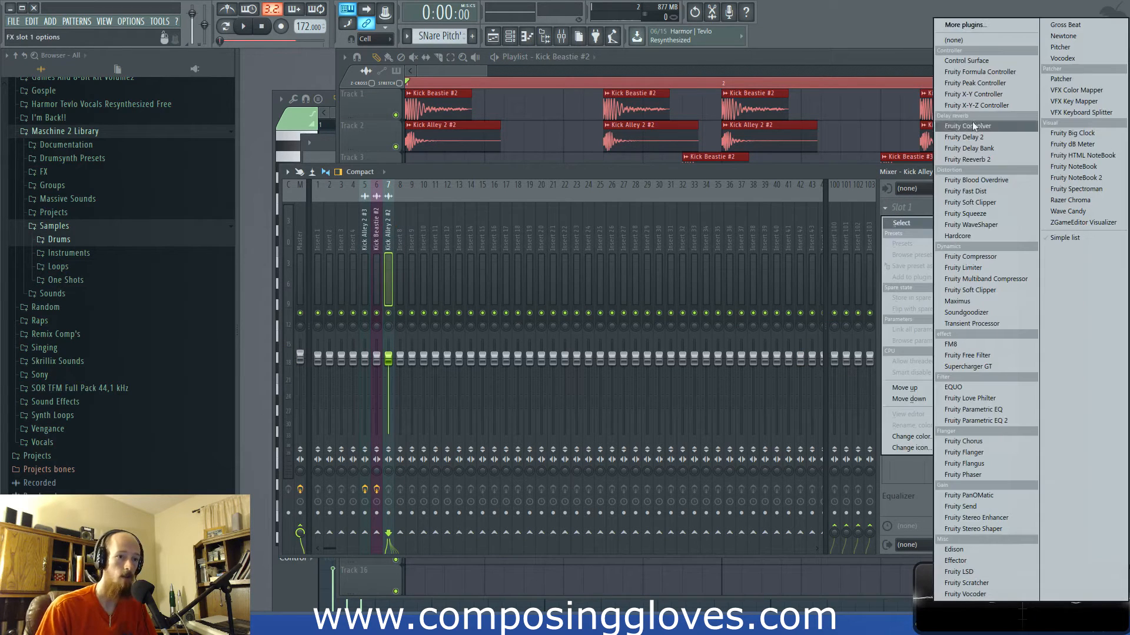
{"action": "left_click", "coordinate": [1021, 421]}
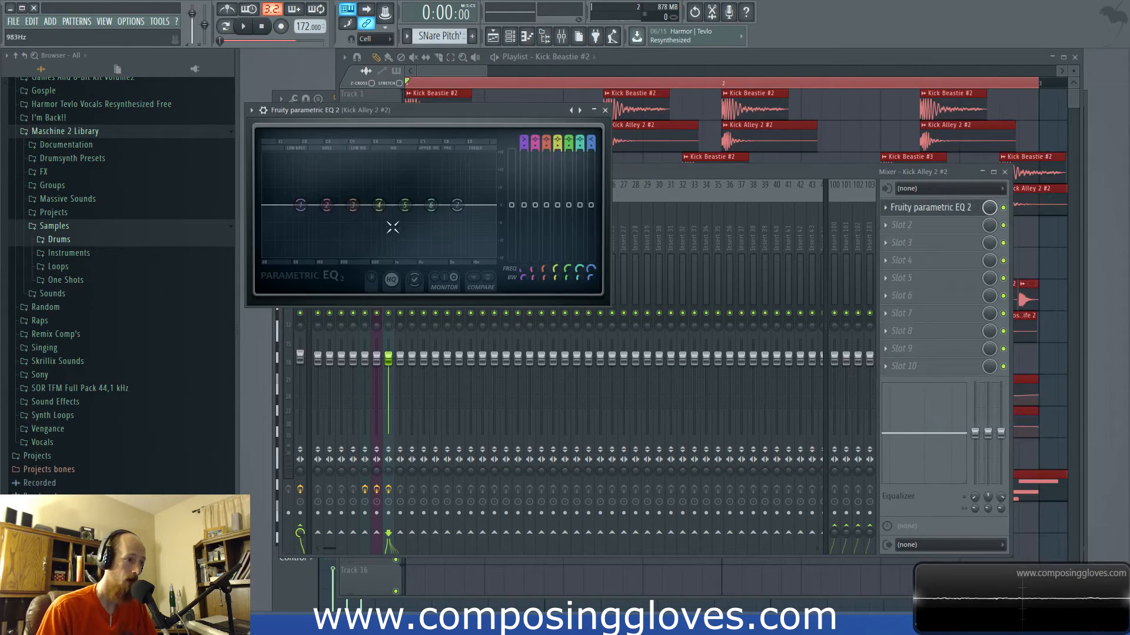
{"action": "left_click_drag", "start_coordinate": [352, 205], "coordinate": [320, 194]}
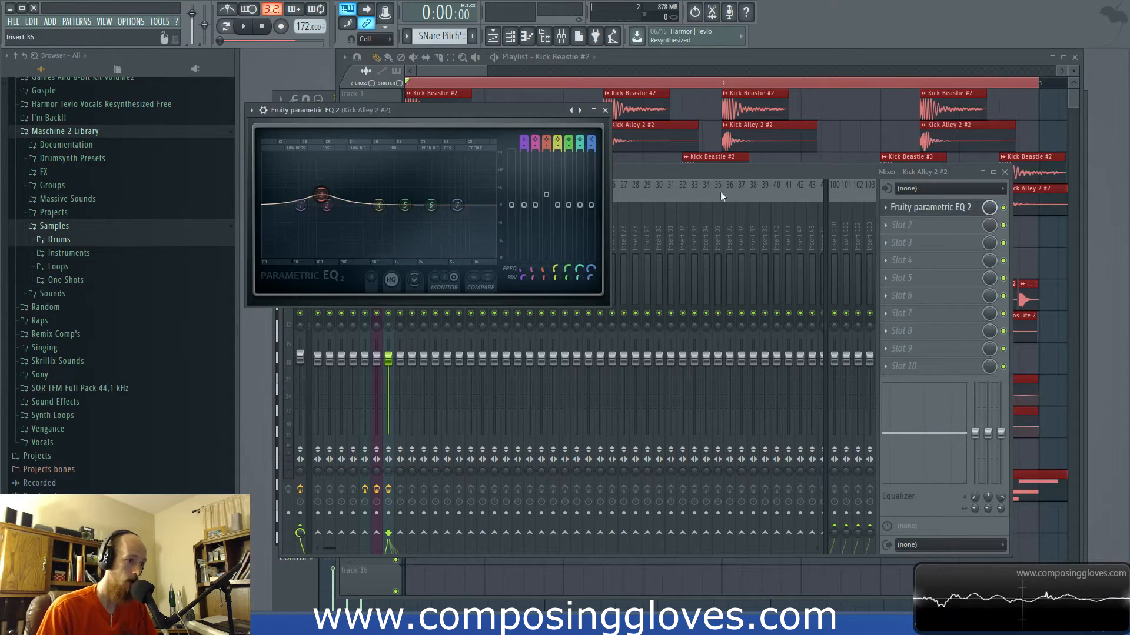
Step: Add Soundgoodizer in slot 2 of the Kick Alley 2 #2 insert and try mode D while playing the beat
{"action": "left_click", "coordinate": [909, 225]}
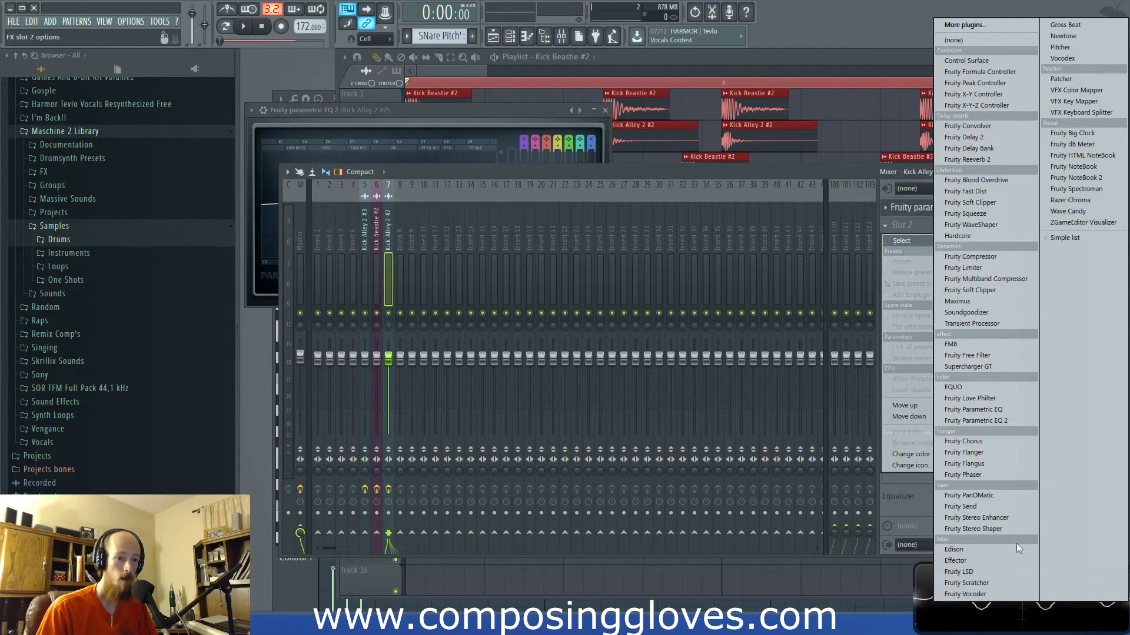
{"action": "left_click", "coordinate": [1007, 312]}
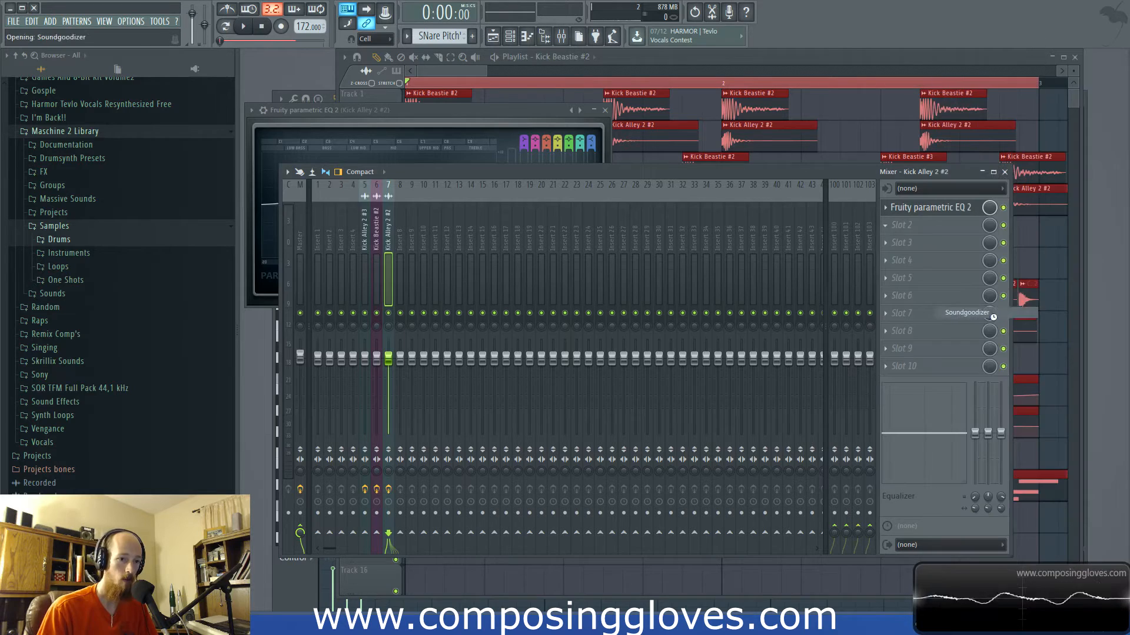
{"action": "key", "text": "space"}
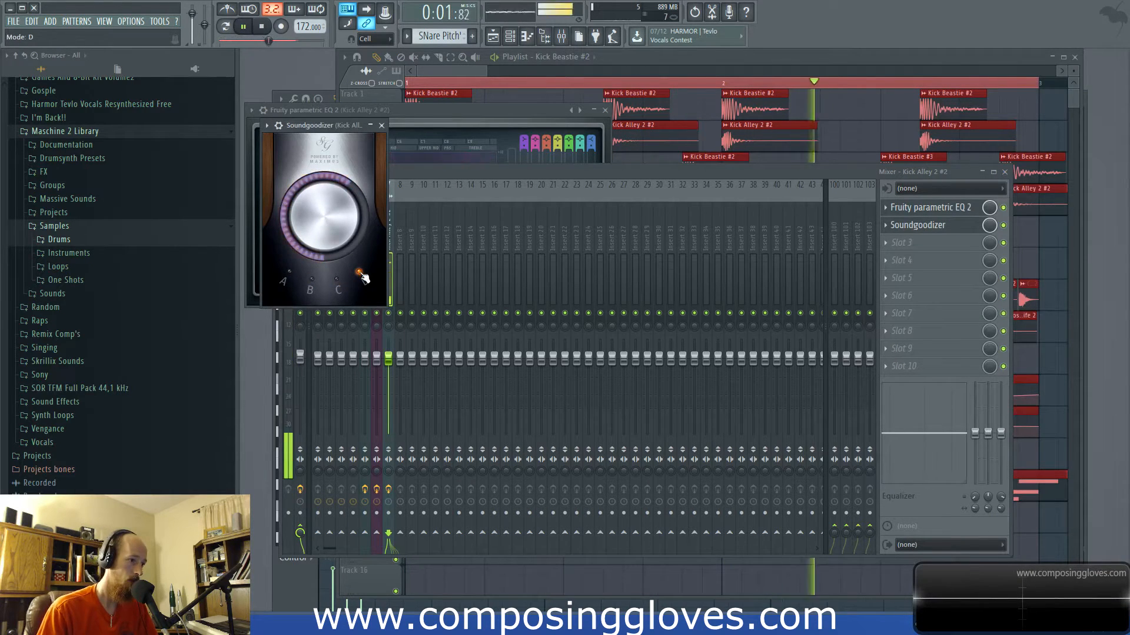
{"action": "key", "text": "F5"}
{"action": "key", "text": "space"}
Step: Route ClosedHH CaliLife 2 #2 to mixer insert 8 and load Fruity Parametric EQ 2 in its first slot
{"action": "left_click", "coordinate": [532, 322]}
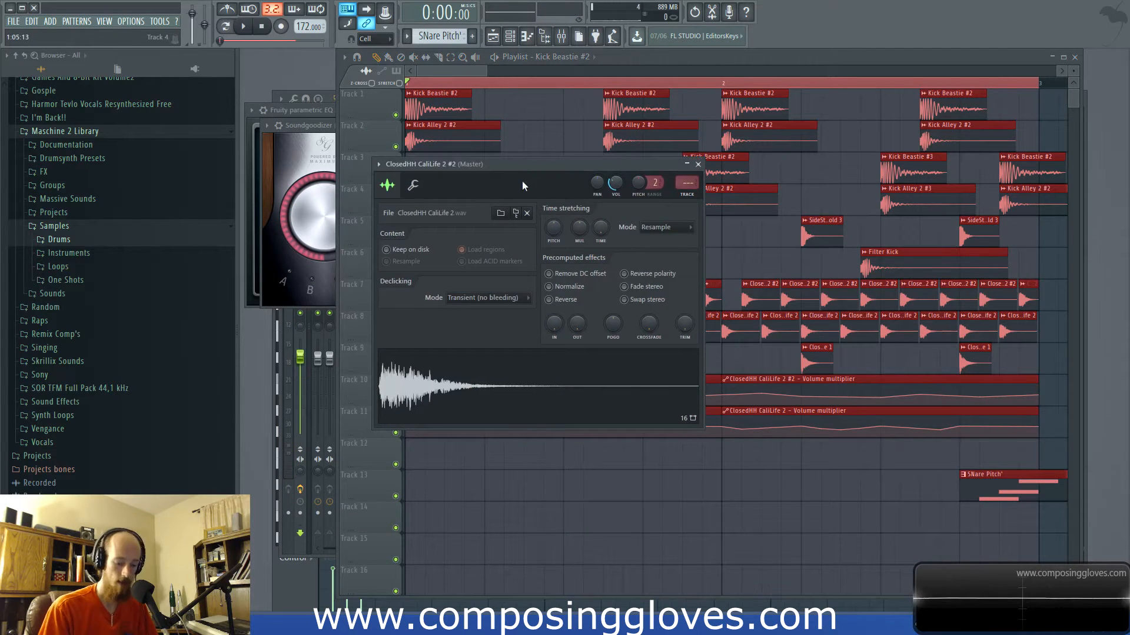
{"action": "key", "text": "F9"}
{"action": "left_click", "coordinate": [900, 207]}
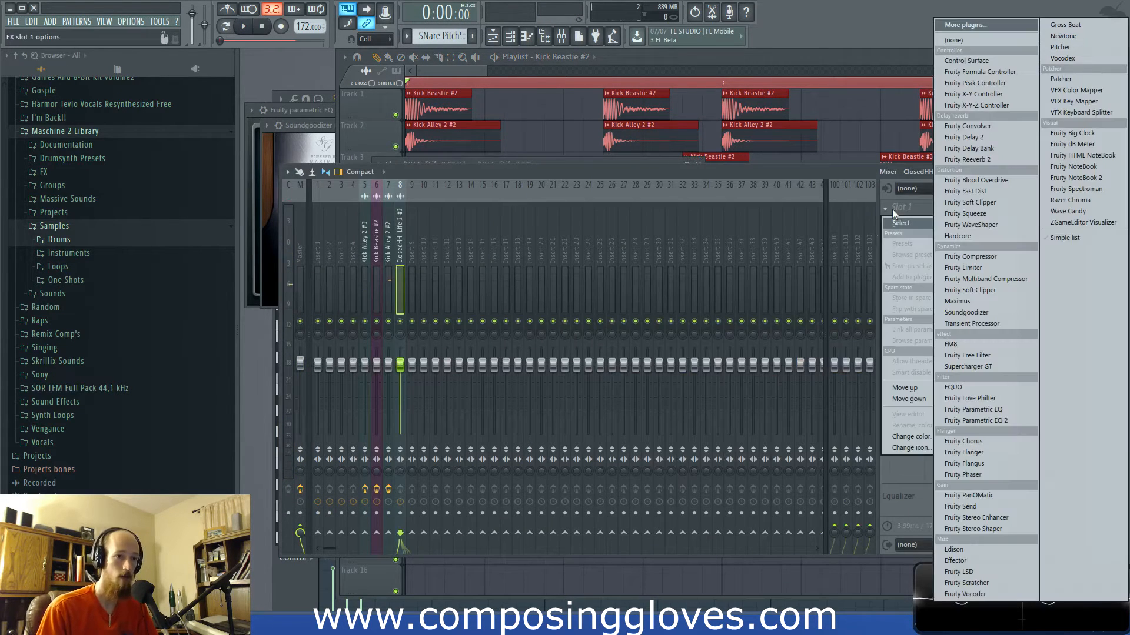
{"action": "left_click", "coordinate": [1030, 422]}
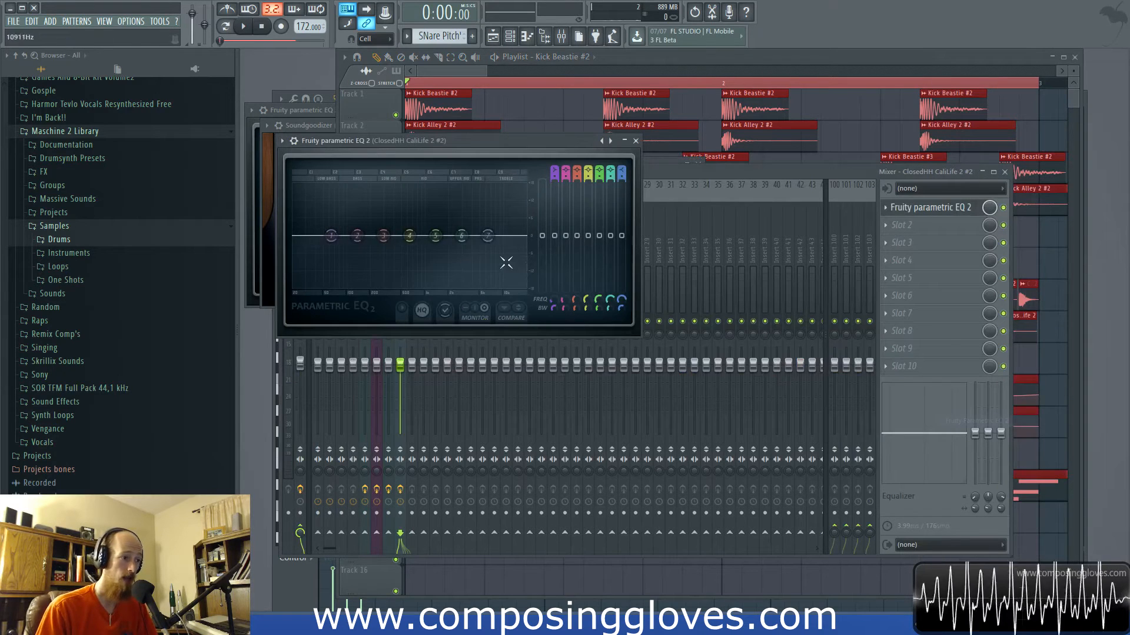
Step: Raise the band 7 high shelf slightly in the ClosedHH CaliLife 2 #2 equalizer while playing the beat
{"action": "left_click_drag", "start_coordinate": [463, 159], "coordinate": [607, 123]}
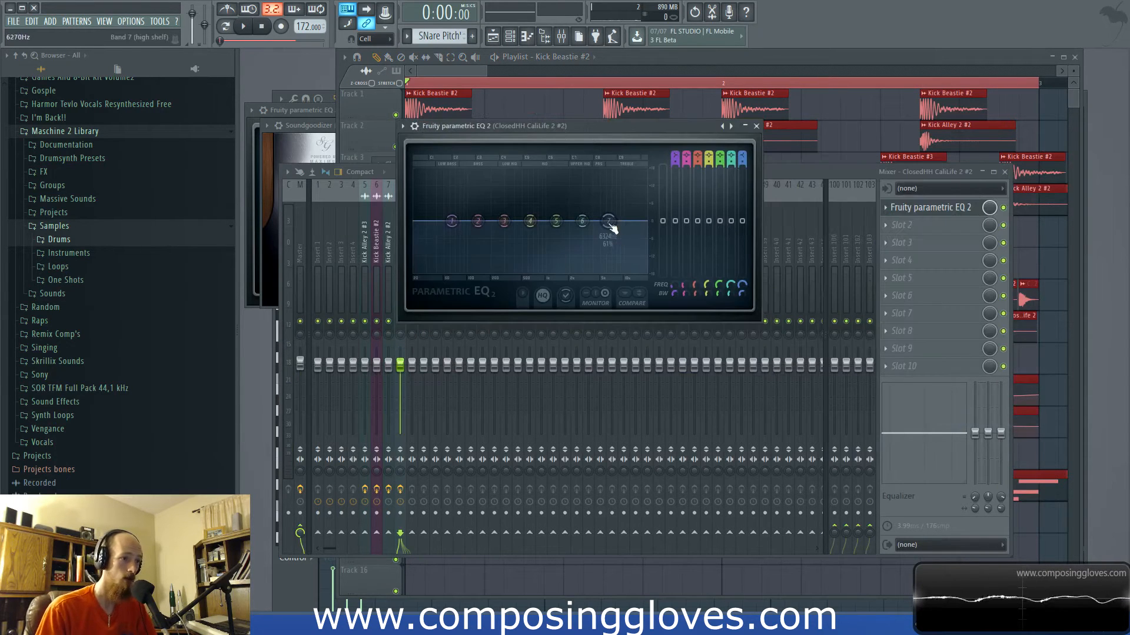
{"action": "key", "text": "space"}
{"action": "left_click_drag", "start_coordinate": [608, 220], "coordinate": [605, 217]}
{"action": "key", "text": "space"}
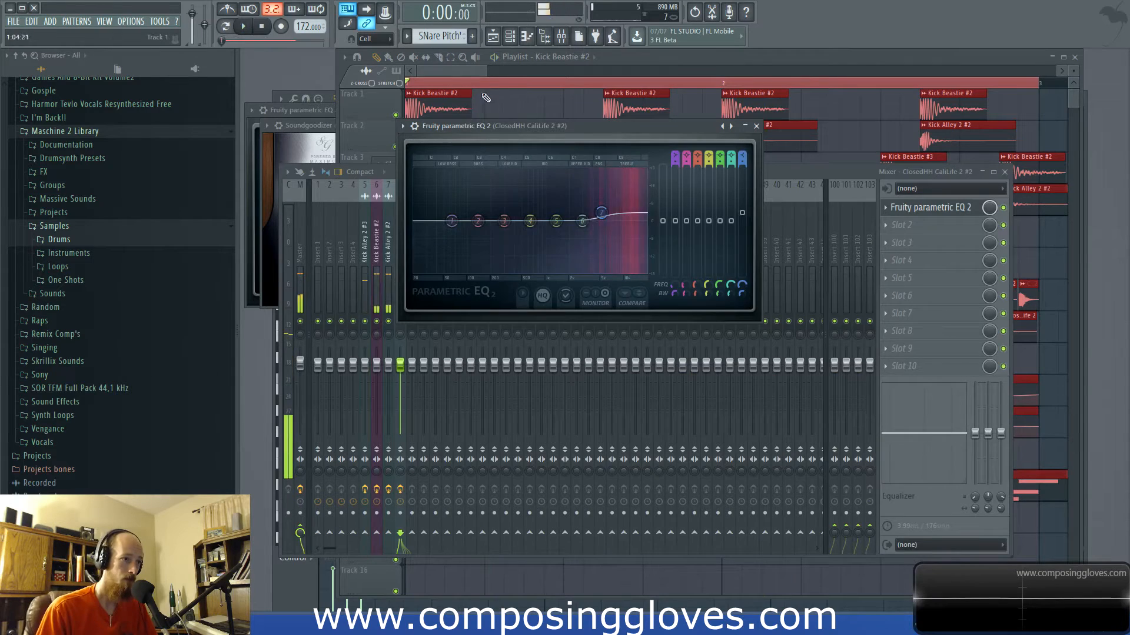
Step: Route ClosedHH CaliLife 2 to mixer insert 9 and adjust the panning of hi-hat inserts 8 and 9
{"action": "key", "text": "F5"}
{"action": "double_click", "coordinate": [450, 333]}
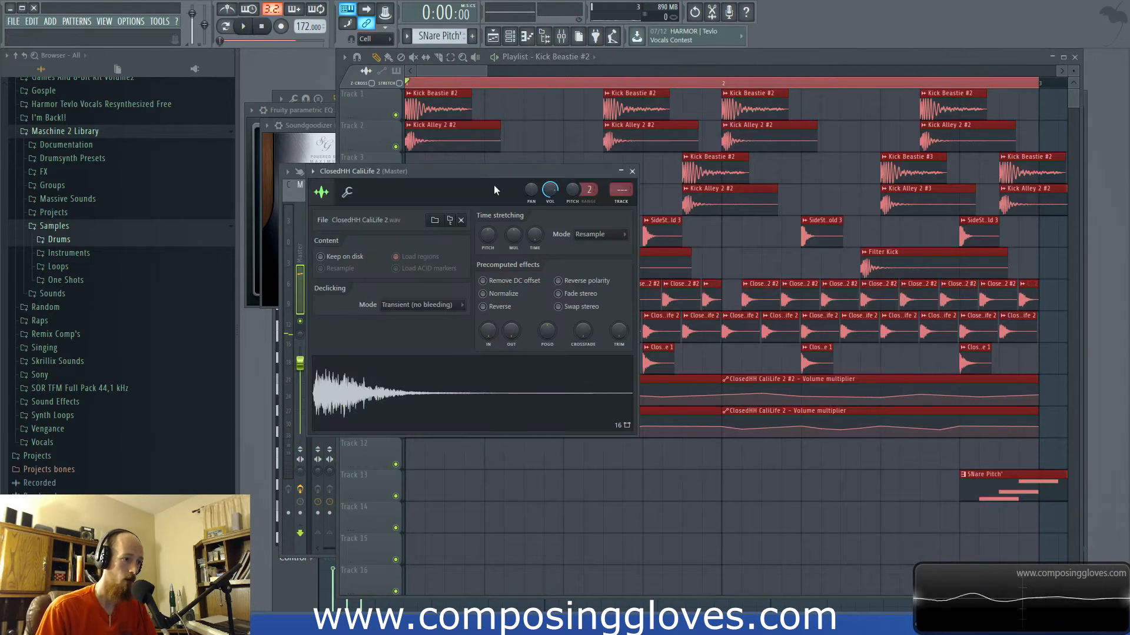
{"action": "key", "text": "F9"}
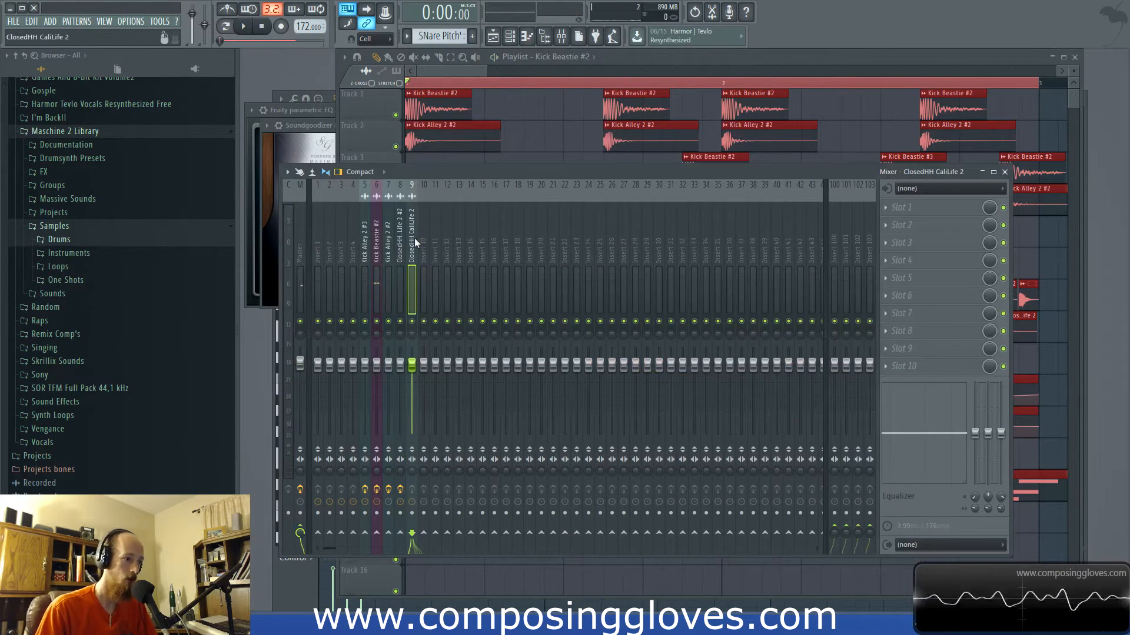
{"action": "left_click", "coordinate": [400, 333]}
{"action": "left_click", "coordinate": [412, 334]}
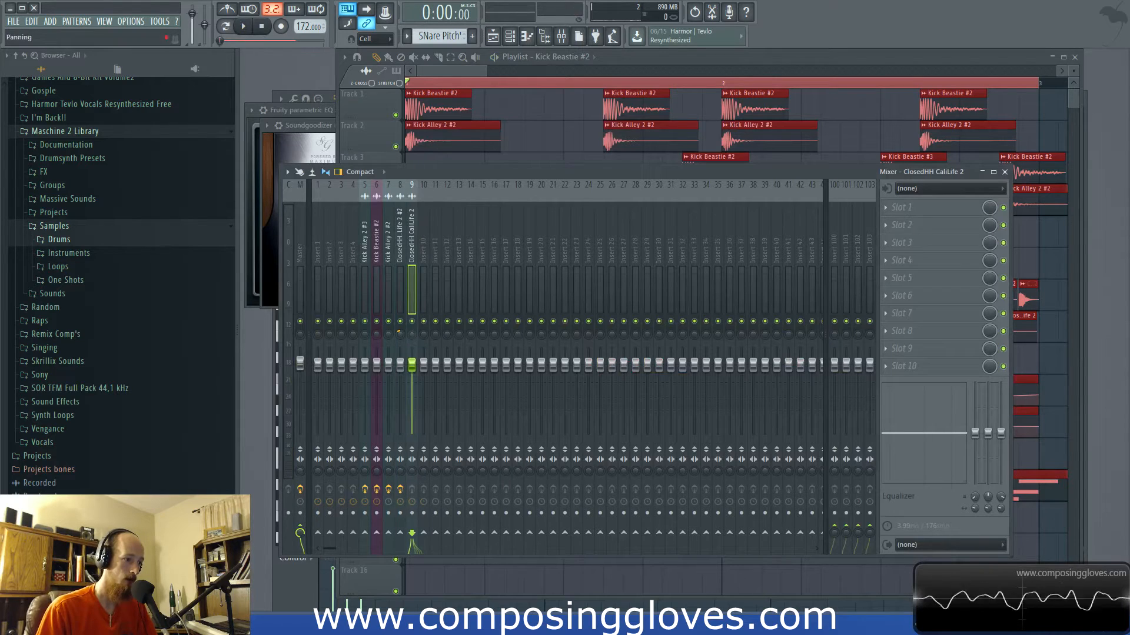
Step: Add Fruity Parametric EQ 2 to the ClosedHH CaliLife 2 insert, with a slight band 7 high-shelf boost and band 1 pulled down
{"action": "left_click", "coordinate": [961, 209]}
{"action": "left_click", "coordinate": [994, 421]}
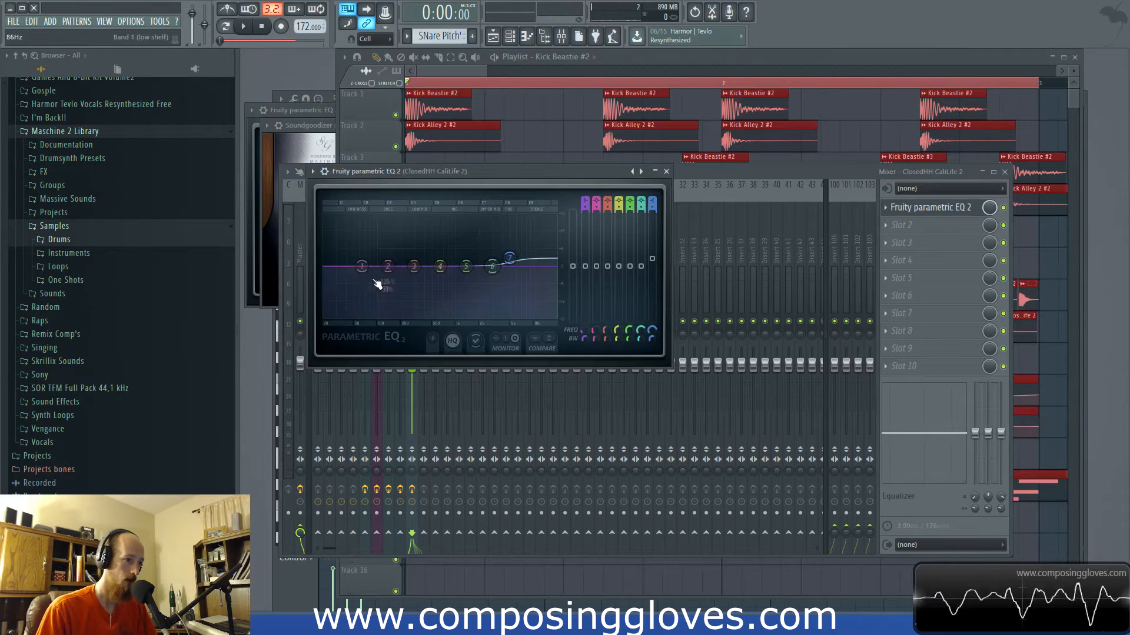
{"action": "left_click_drag", "start_coordinate": [368, 280], "coordinate": [444, 316]}
Step: Move the band 1 low cut of the ClosedHH CaliLife 2 equalizer up to about 1130 Hz while playing the beat
{"action": "left_click_drag", "start_coordinate": [789, 172], "coordinate": [750, 181]}
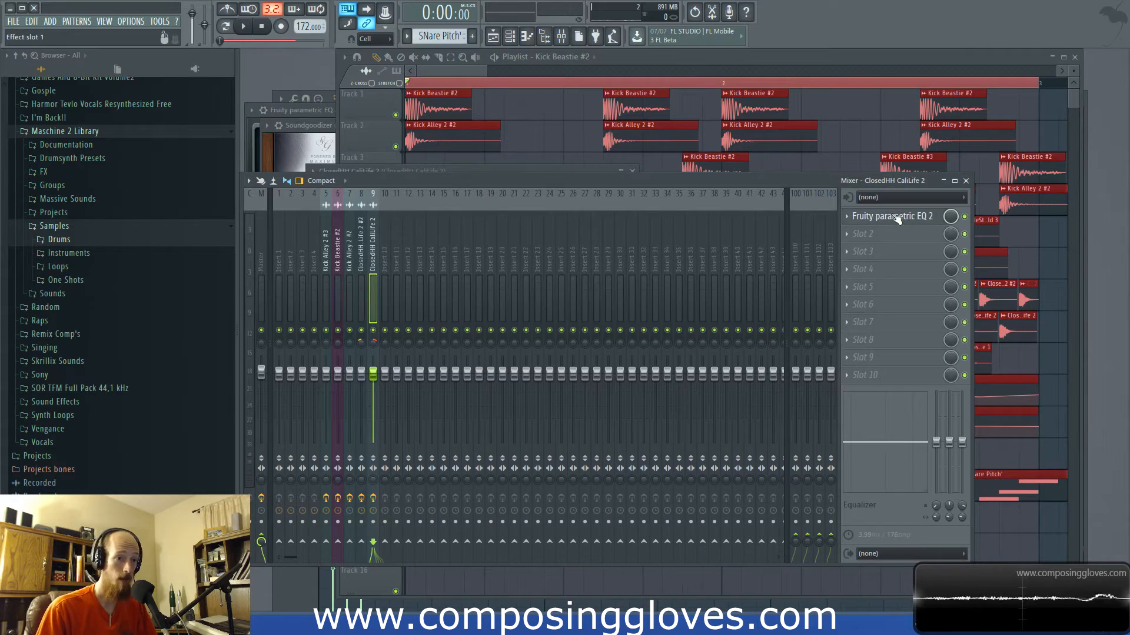
{"action": "left_click", "coordinate": [897, 219]}
{"action": "left_click_drag", "start_coordinate": [575, 177], "coordinate": [638, 173]}
{"action": "key", "text": "space"}
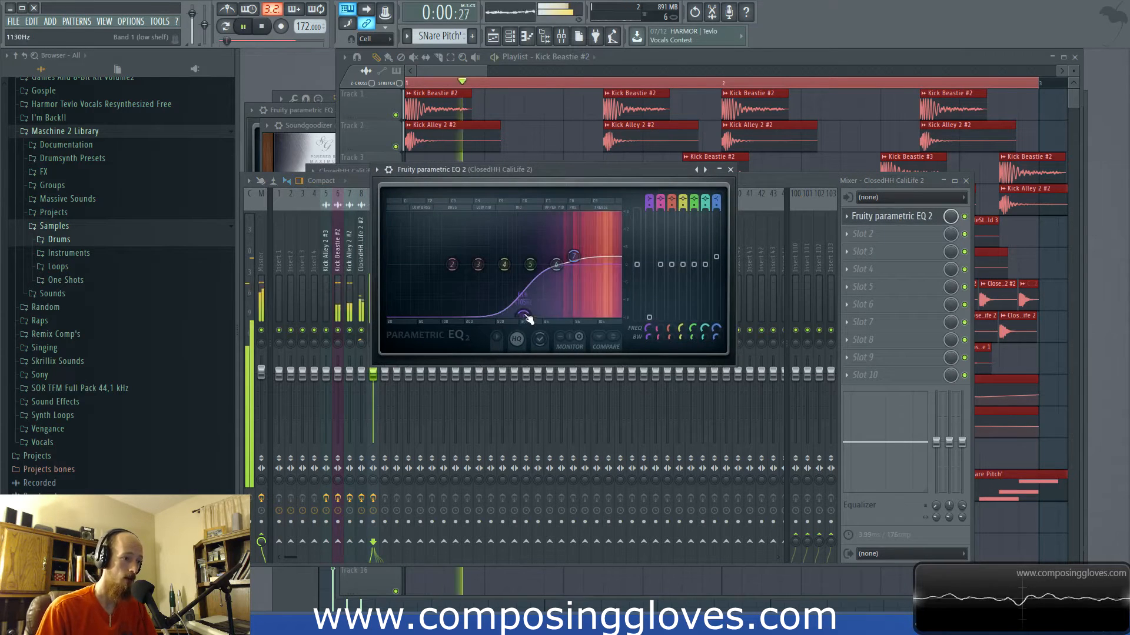
{"action": "key", "text": "space"}
Step: Cut the low frequencies of ClosedHH CaliLife 2 #2 with equalizer band 1 fully down while playing the beat
{"action": "left_click", "coordinate": [810, 179]}
{"action": "left_click", "coordinate": [363, 247]}
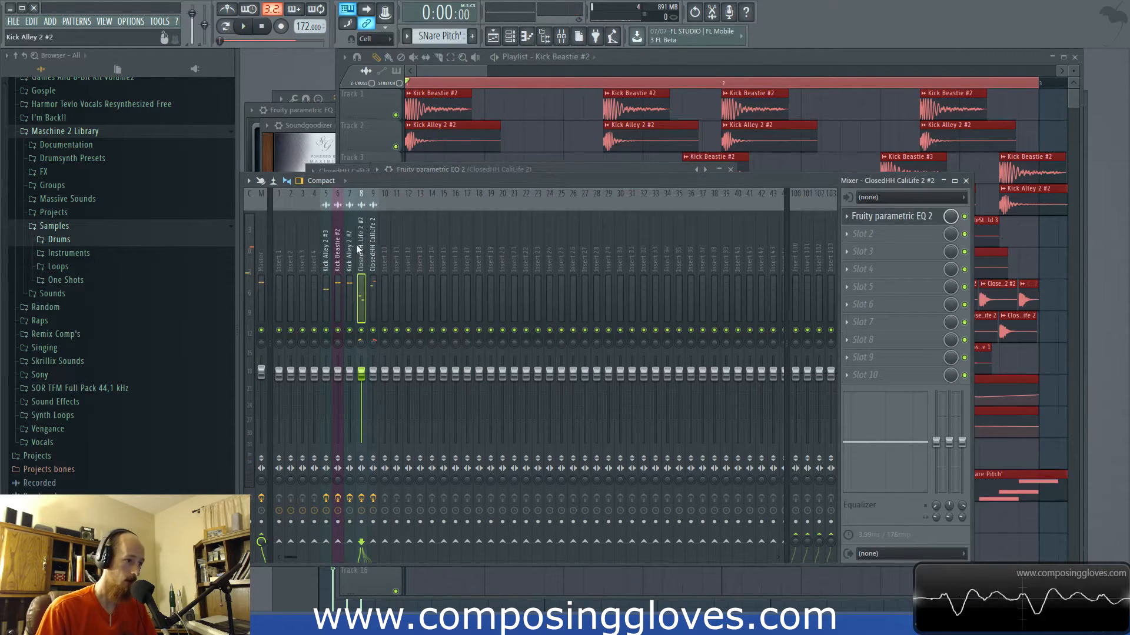
{"action": "left_click", "coordinate": [936, 218]}
{"action": "key", "text": "space"}
{"action": "left_click_drag", "start_coordinate": [452, 220], "coordinate": [561, 272]}
{"action": "key", "text": "space"}
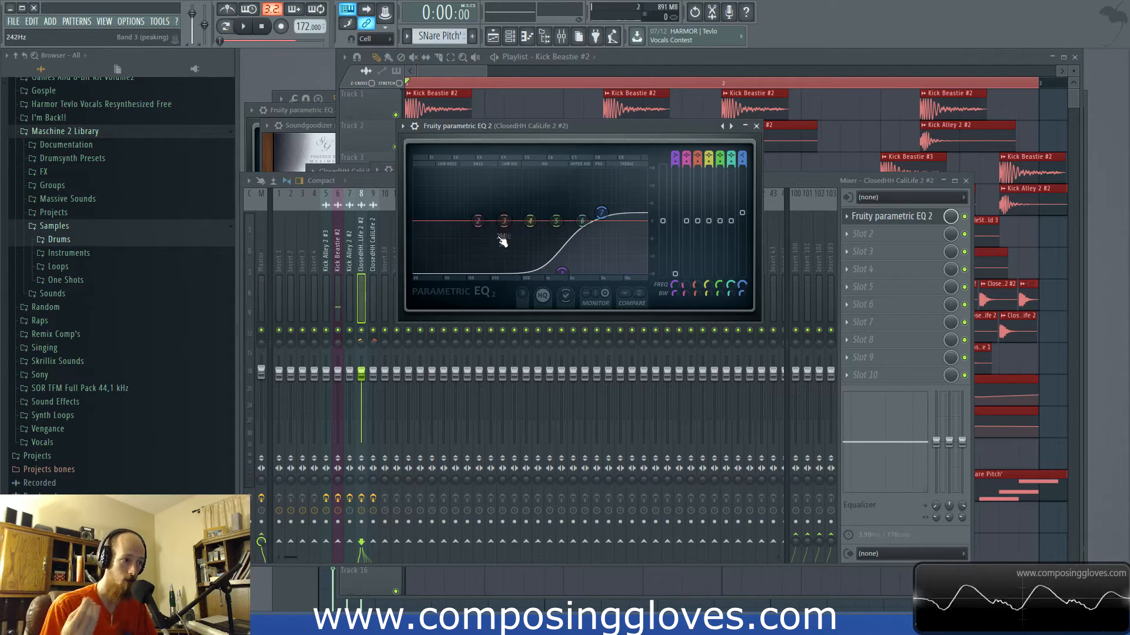
Step: Compare the two closed hi-hat inserts during playback and add Fruity Reeverb 2 in slot 2 of the ClosedHH CaliLife 2 insert
{"action": "left_click", "coordinate": [376, 253]}
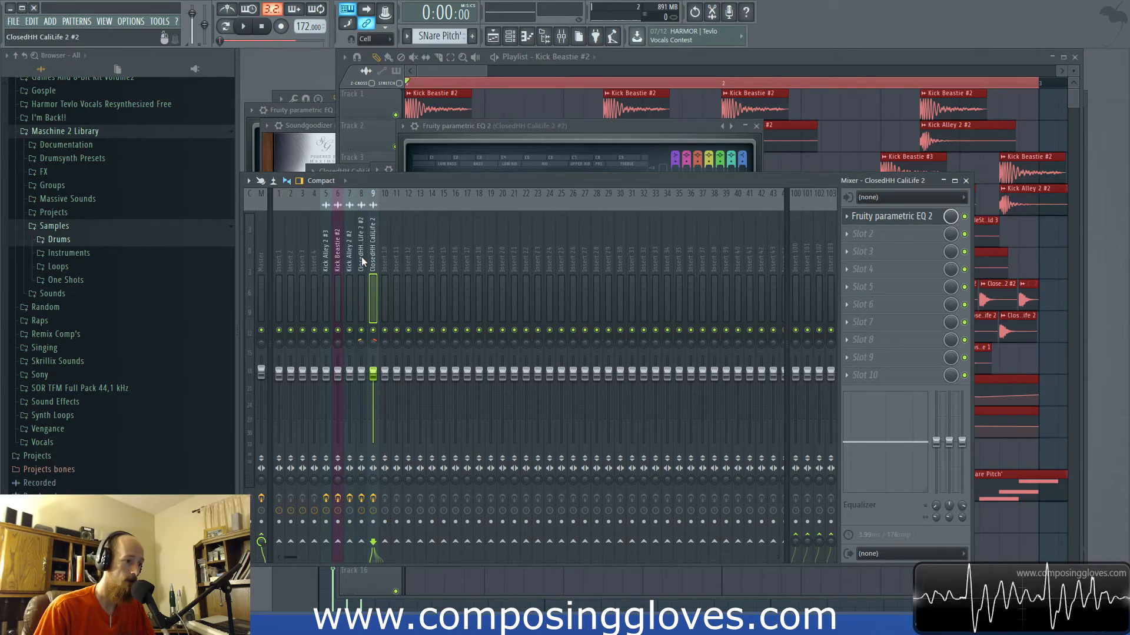
{"action": "key", "text": "space"}
{"action": "left_click", "coordinate": [363, 255]}
{"action": "left_click", "coordinate": [373, 255]}
{"action": "left_click", "coordinate": [847, 235]}
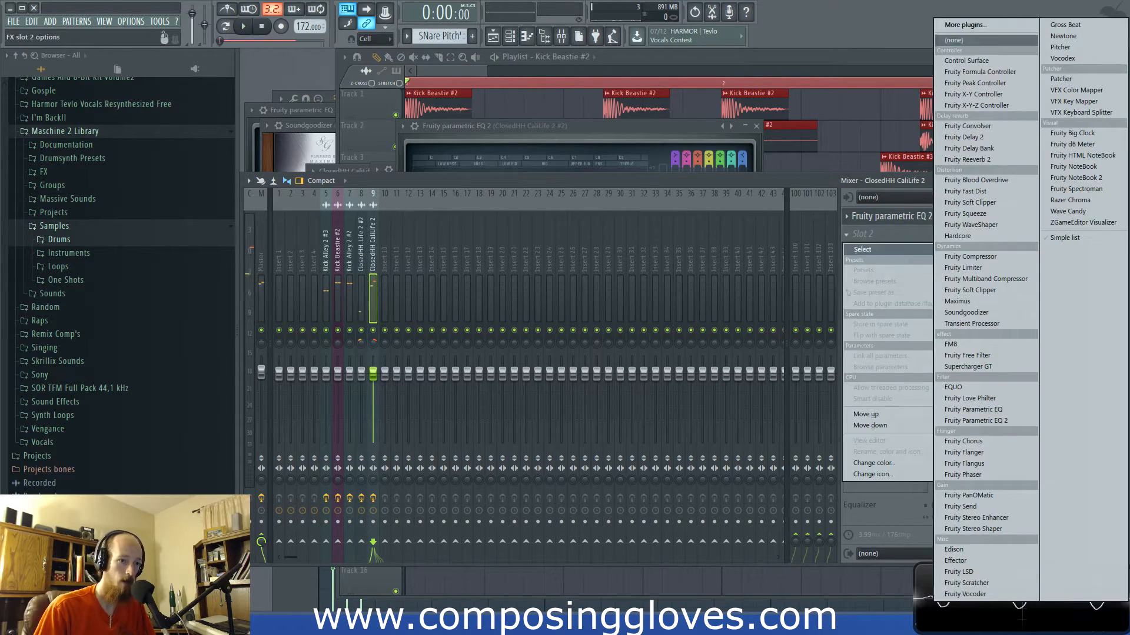
{"action": "left_click", "coordinate": [1008, 164]}
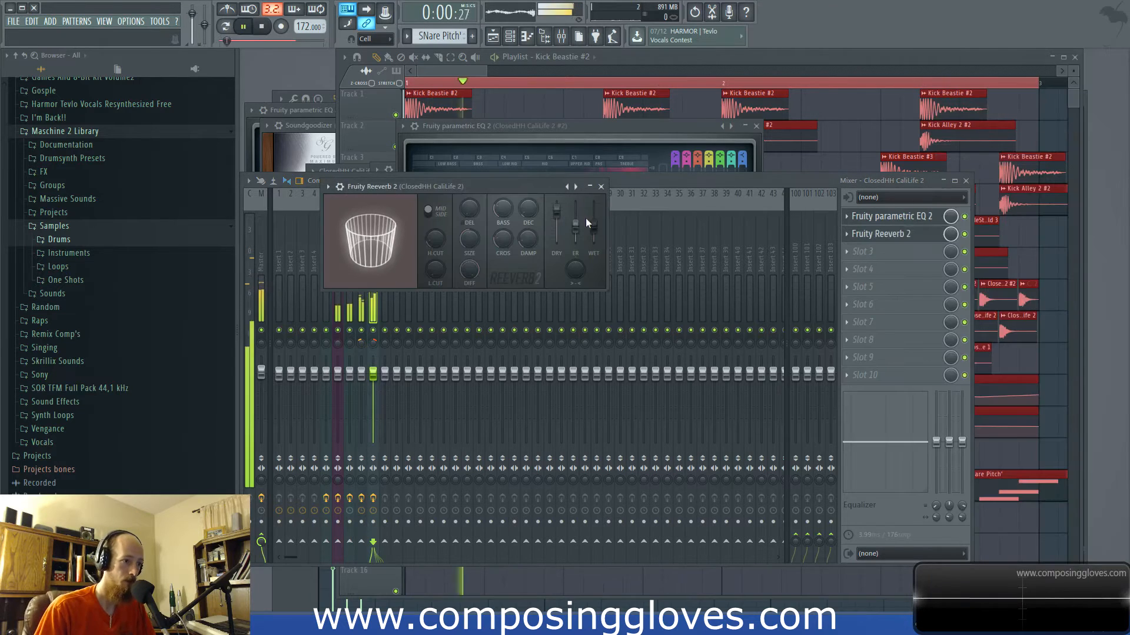
Step: Set the reverb's low cut to about 985 Hz and its decay to about 1.1 seconds, and play the two-bar beat
{"action": "key", "text": "space"}
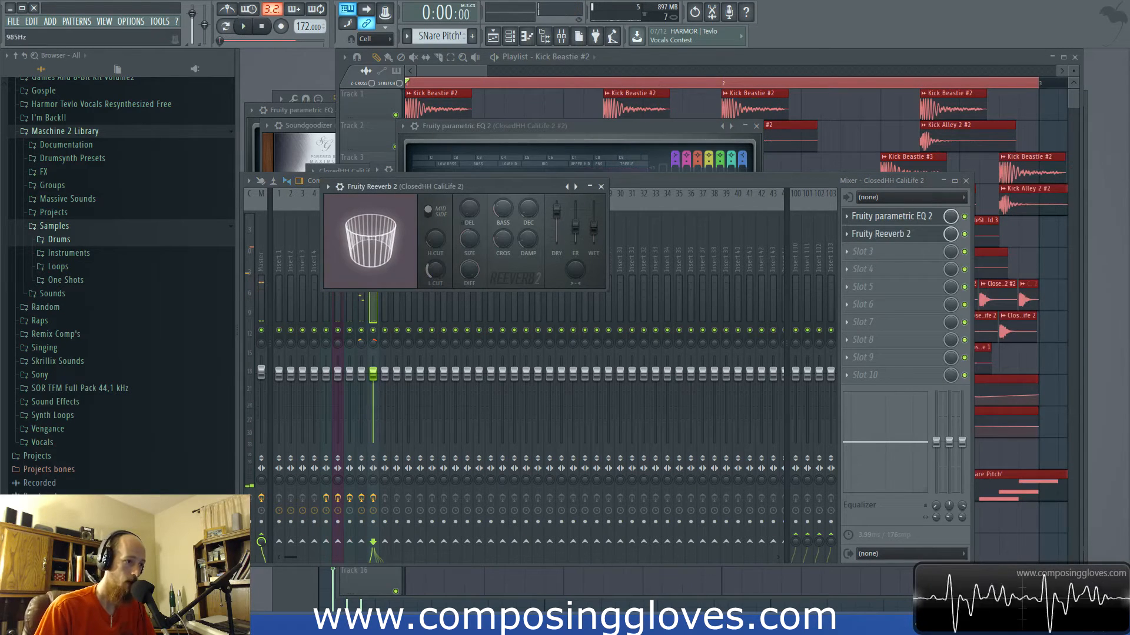
{"action": "key", "text": "space"}
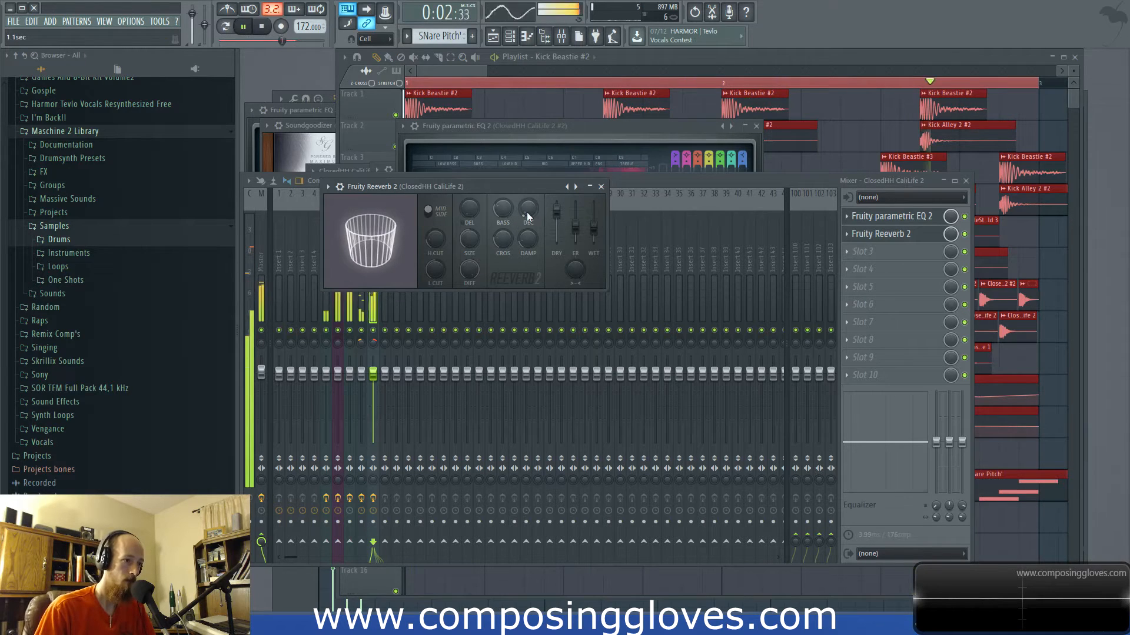
{"action": "left_click", "coordinate": [440, 70]}
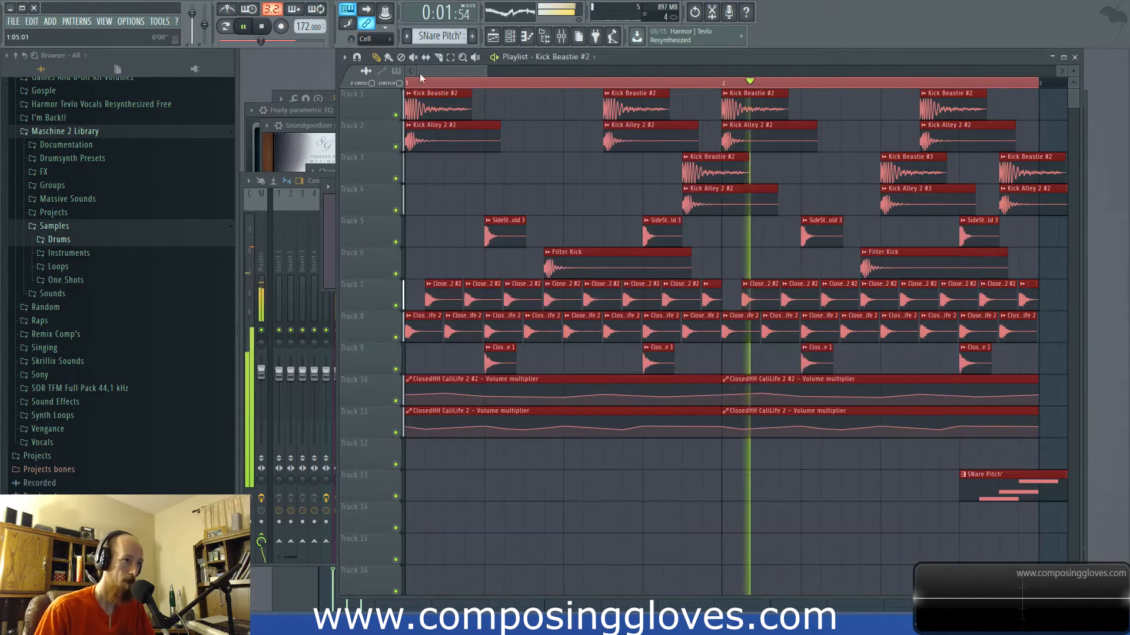
{"action": "scroll", "coordinate": [432, 196], "scroll_direction": "down", "scroll_amount": 3}
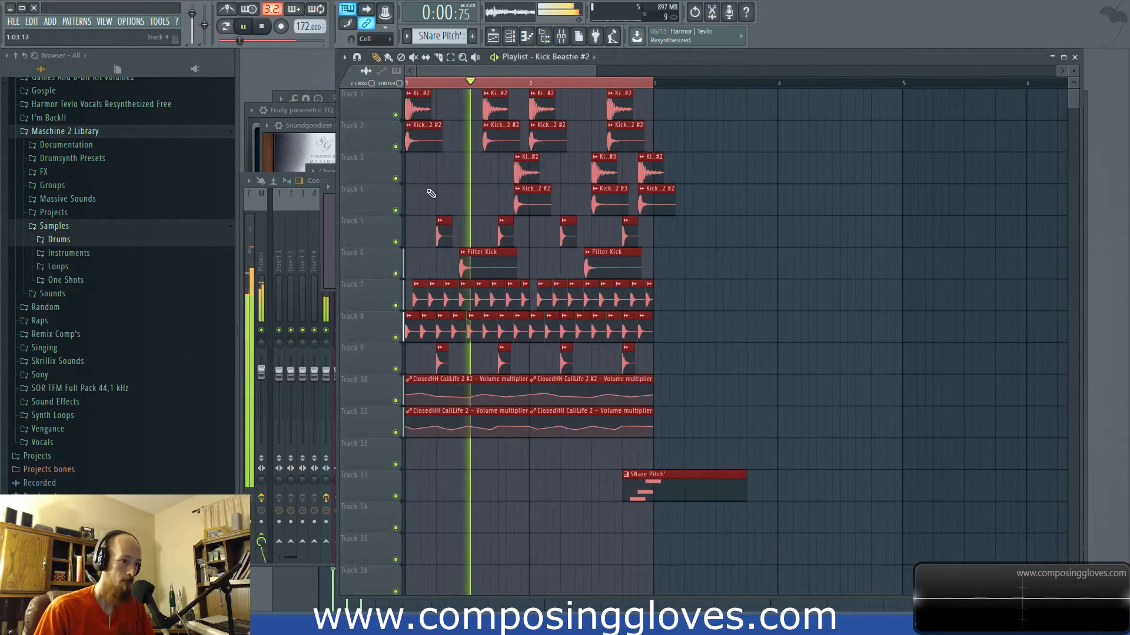
{"action": "key", "text": "space"}
Step: Route the SideStick Gold 3 sample from Track 5 to mixer insert 10
{"action": "scroll", "coordinate": [456, 194], "scroll_direction": "up", "scroll_amount": 3}
{"action": "double_click", "coordinate": [464, 232]}
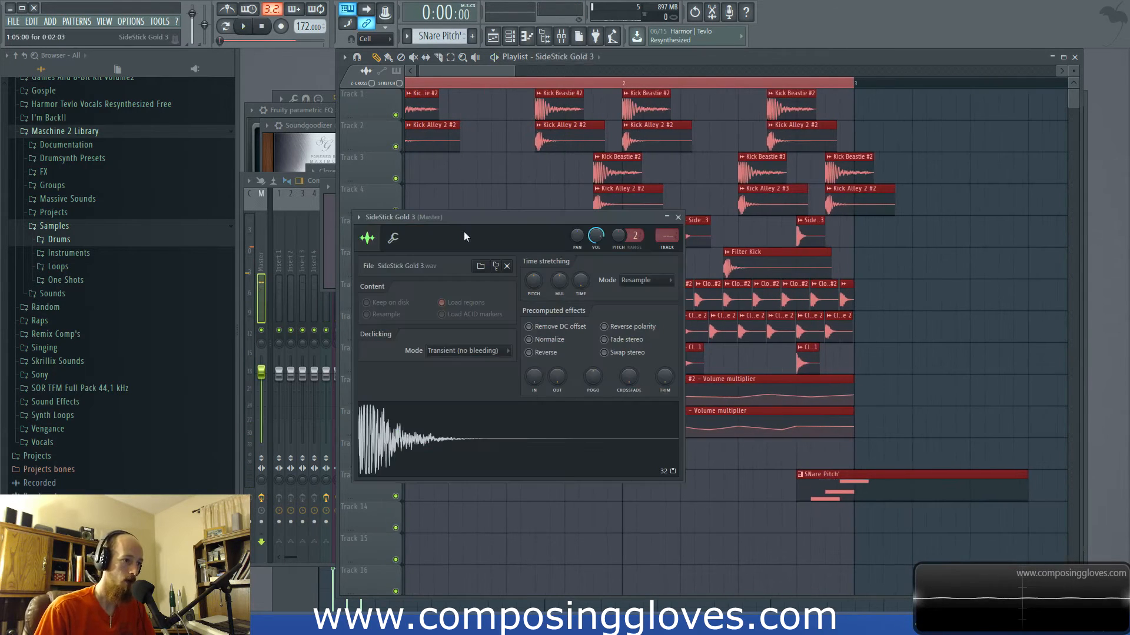
{"action": "key", "text": "F9"}
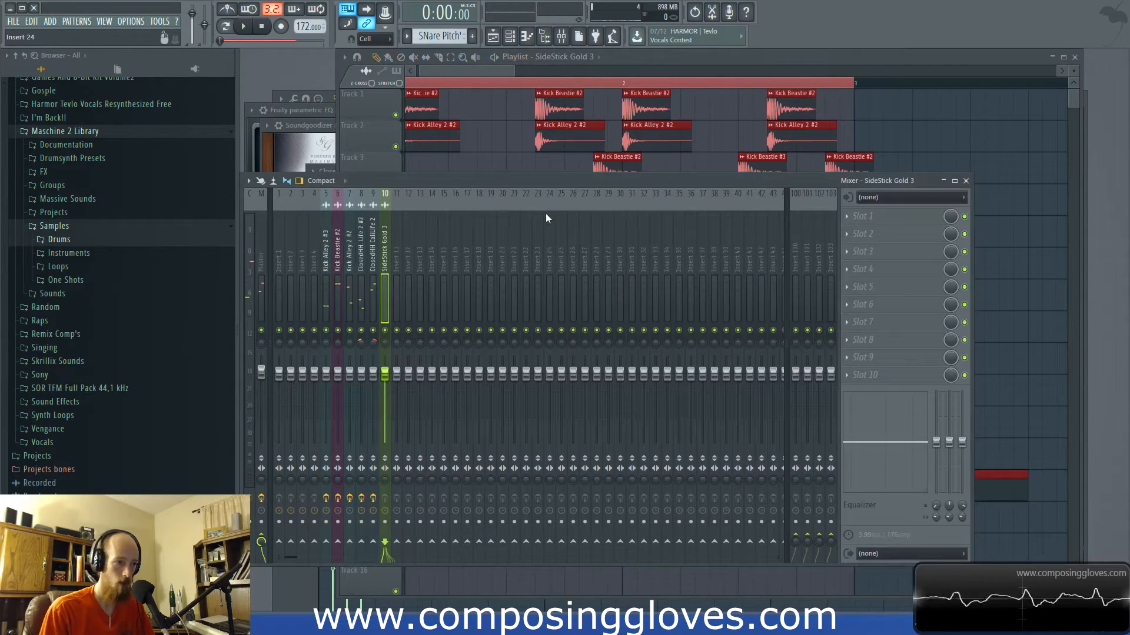
Step: Load Fruity Parametric EQ 2 in the SideStick Gold 3 insert's first slot and boost band 3 about 3.1 dB near 484 Hz
{"action": "left_click", "coordinate": [851, 221]}
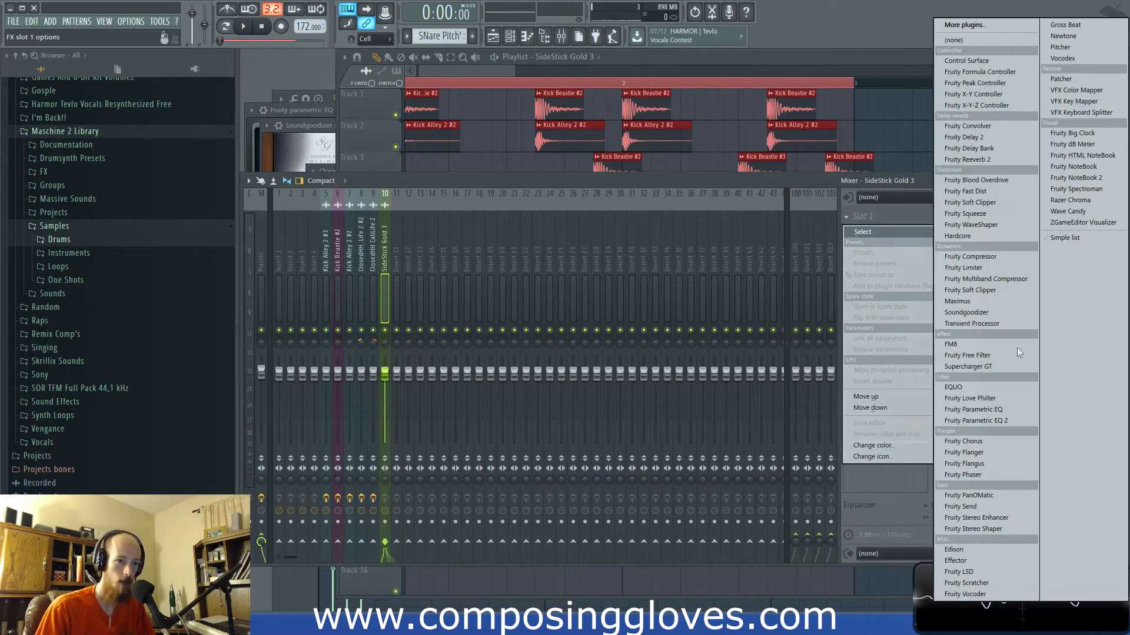
{"action": "left_click", "coordinate": [1019, 419]}
{"action": "key", "text": "space"}
{"action": "mouse_move", "coordinate": [444, 297]}
{"action": "left_mouse_down"}
{"action": "mouse_move", "coordinate": [430, 284]}
{"action": "mouse_move", "coordinate": [465, 292]}
{"action": "left_mouse_up"}
{"action": "key", "text": "space"}
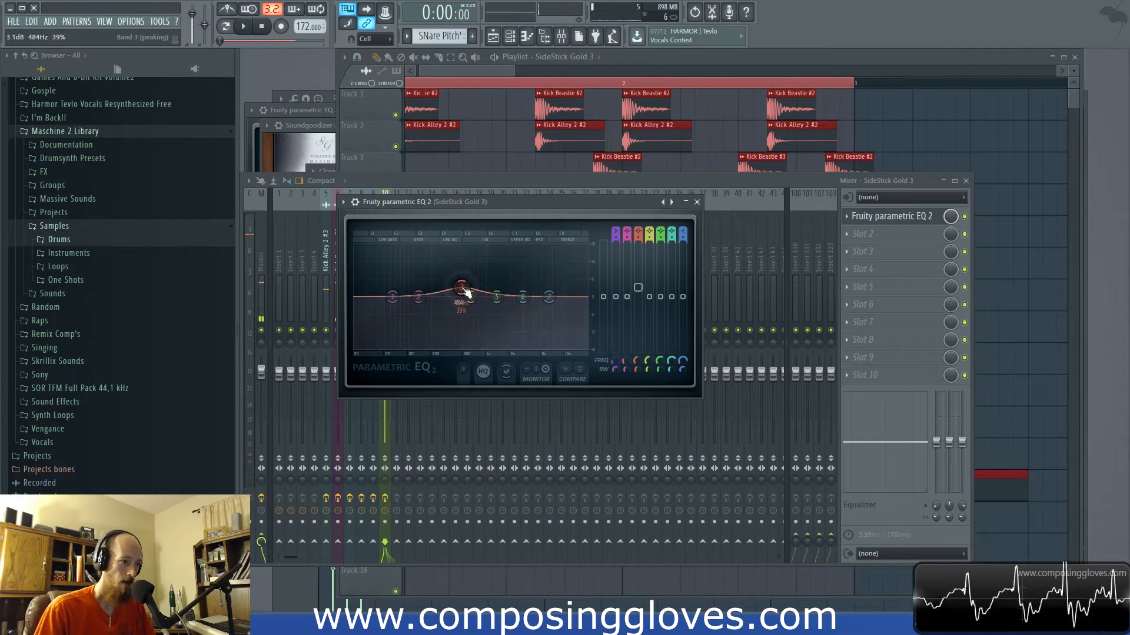
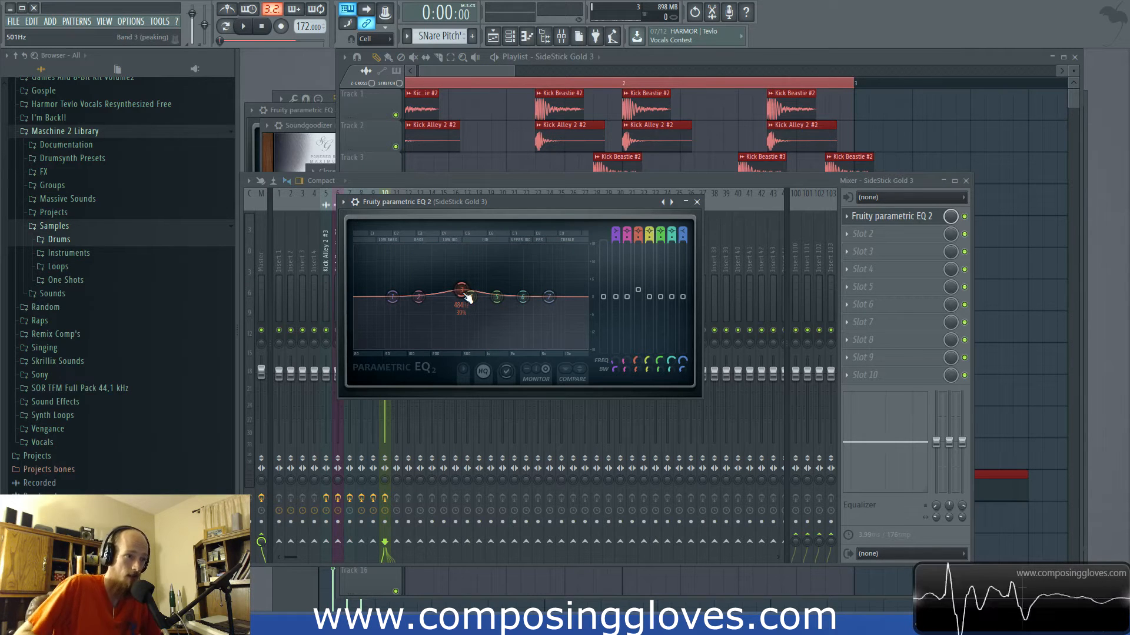
Step: Audition band 3 boosted about 12.9 dB near 464 Hz during playback, and cut the low mids with band 2
{"action": "key", "text": "space"}
{"action": "left_click_drag", "start_coordinate": [466, 297], "coordinate": [465, 262]}
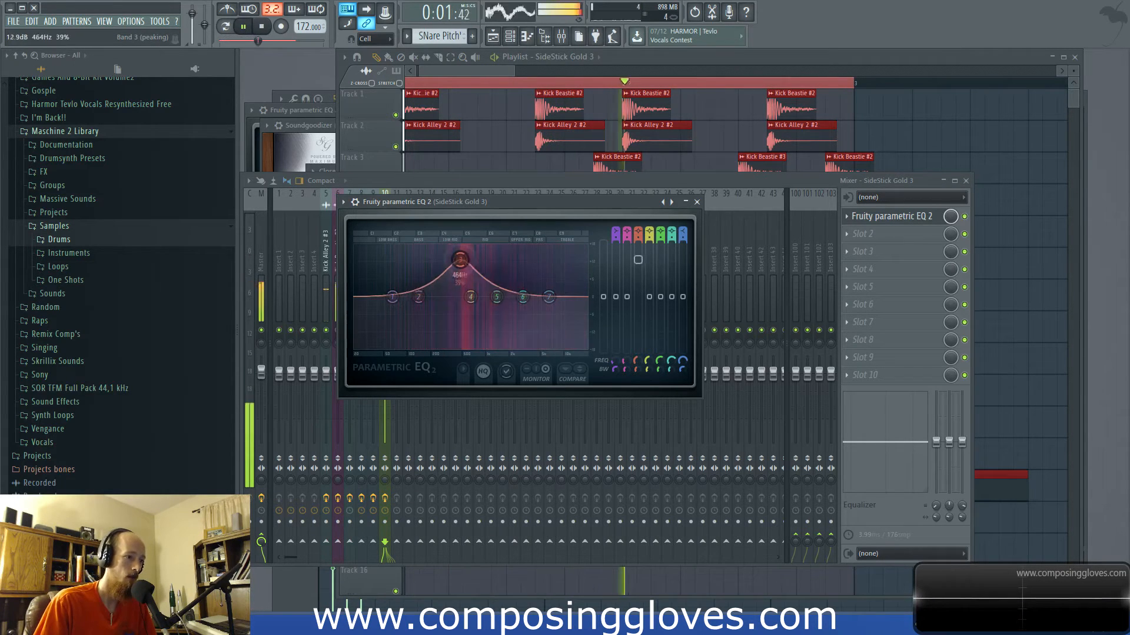
{"action": "key", "text": "space"}
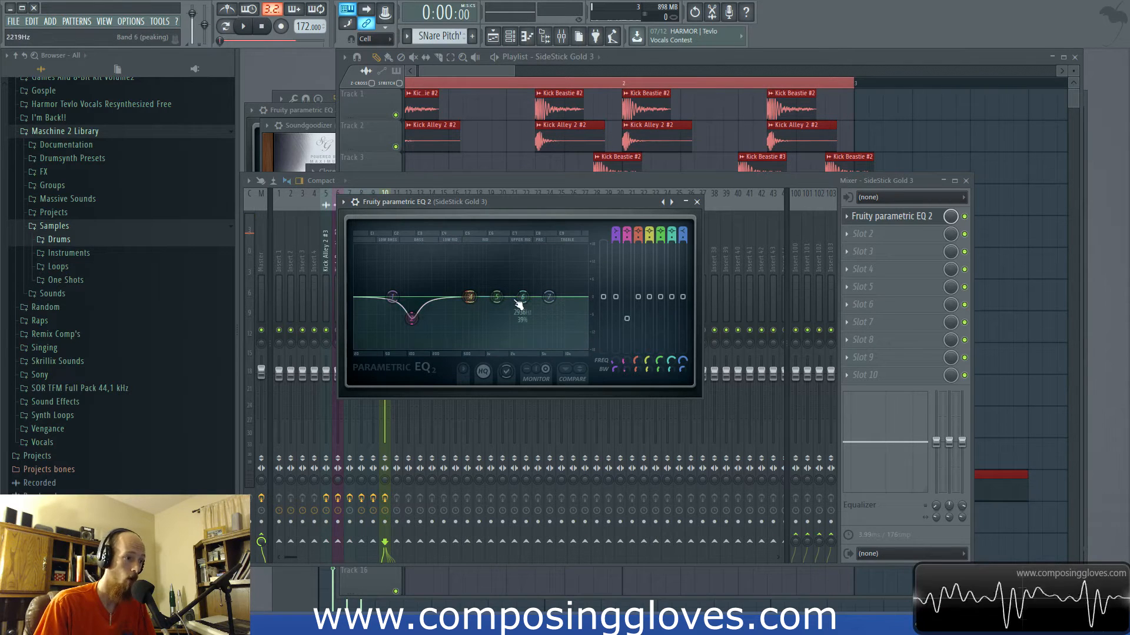
Step: Slightly boost the sidestick's highs by bringing EQ bands 6 and 7 together while auditioning the loop
{"action": "key", "text": "space"}
{"action": "mouse_move", "coordinate": [527, 299]}
{"action": "left_mouse_down"}
{"action": "mouse_move", "coordinate": [521, 321]}
{"action": "mouse_move", "coordinate": [529, 303]}
{"action": "left_mouse_up"}
{"action": "left_click_drag", "start_coordinate": [549, 297], "coordinate": [533, 296]}
{"action": "key", "text": "space"}
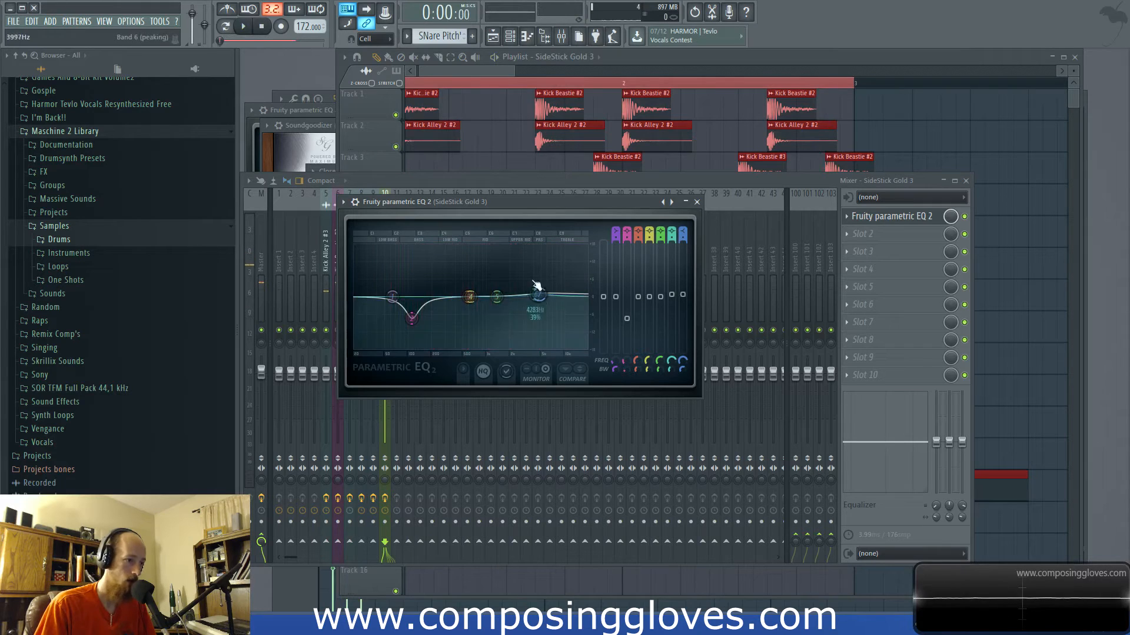
Step: Cut the sidestick's low end with EQ bands 1 and 3, and narrowly cut band 4 about 5.8 dB at 1259 Hz
{"action": "left_click_drag", "start_coordinate": [470, 298], "coordinate": [423, 327]}
{"action": "key", "text": "space"}
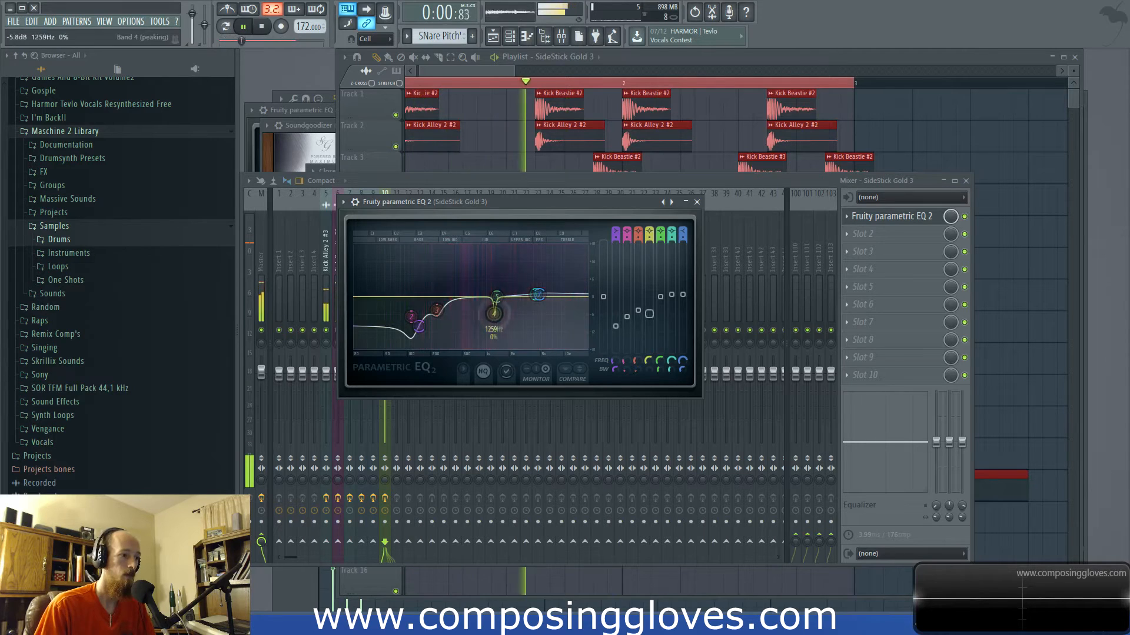
{"action": "key", "text": "space"}
Step: Load Maximus in the SideStick Gold 3 insert's second effect slot and reposition its window
{"action": "left_click", "coordinate": [782, 181]}
{"action": "left_click", "coordinate": [862, 234]}
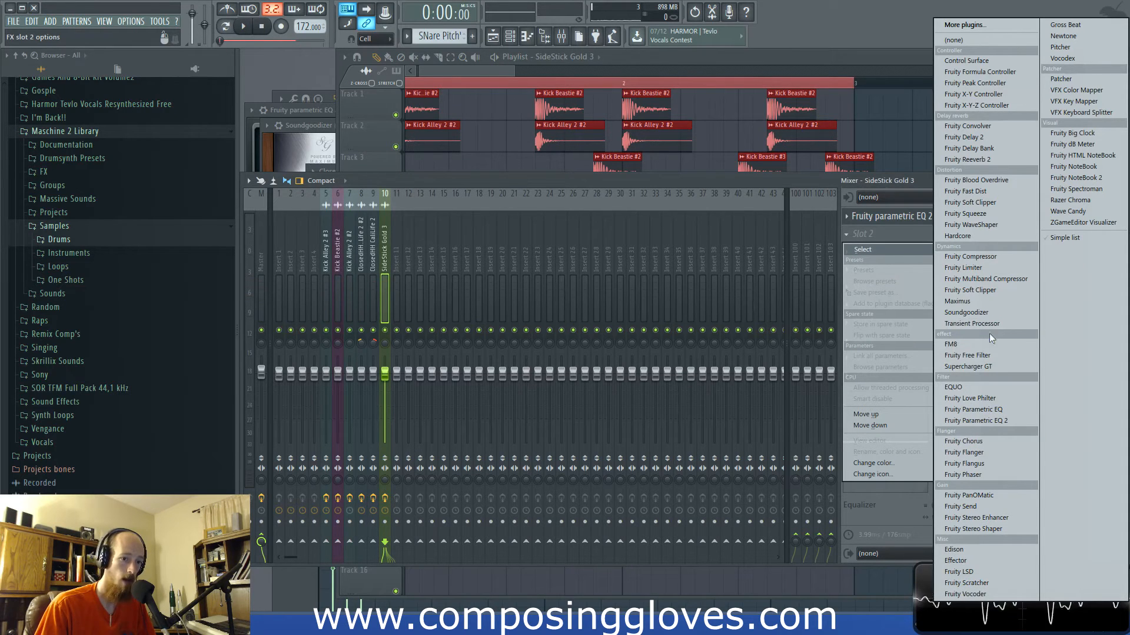
{"action": "left_click", "coordinate": [1002, 301]}
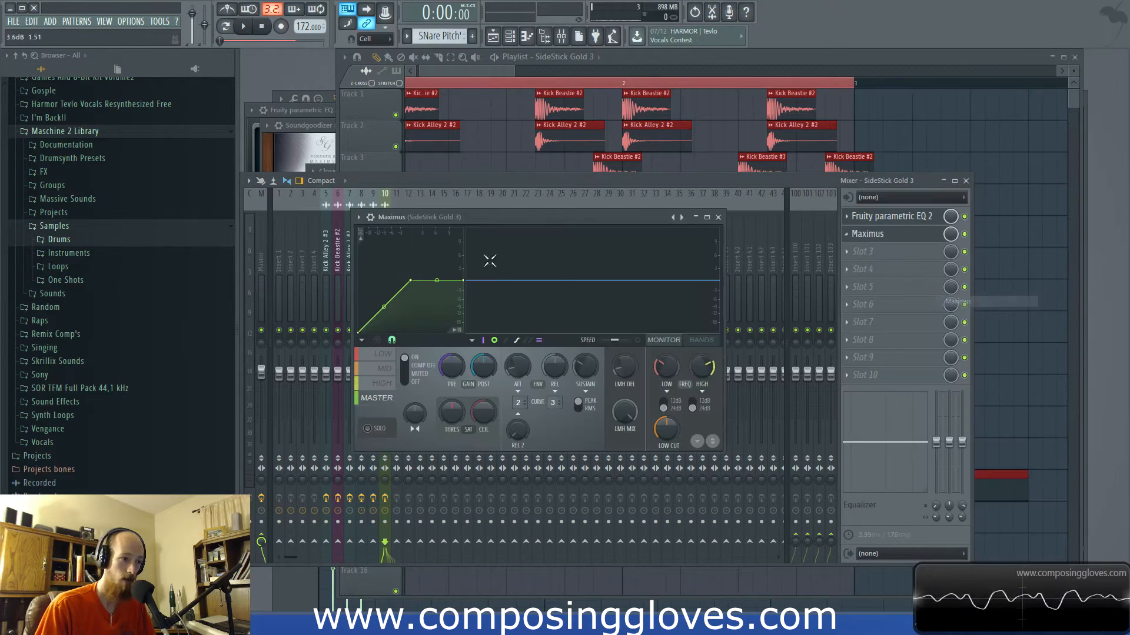
{"action": "left_click_drag", "start_coordinate": [510, 219], "coordinate": [586, 160]}
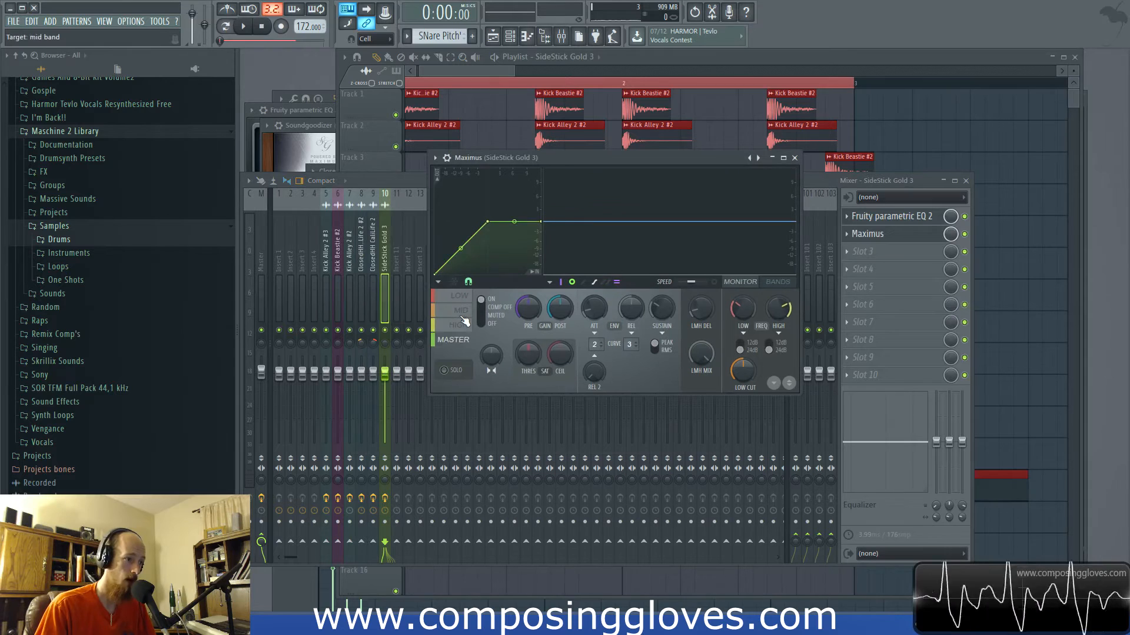
Step: Bend the Maximus mid band's compression curve upward to about 7% tension while auditioning the loop
{"action": "left_click_drag", "start_coordinate": [461, 249], "coordinate": [461, 244]}
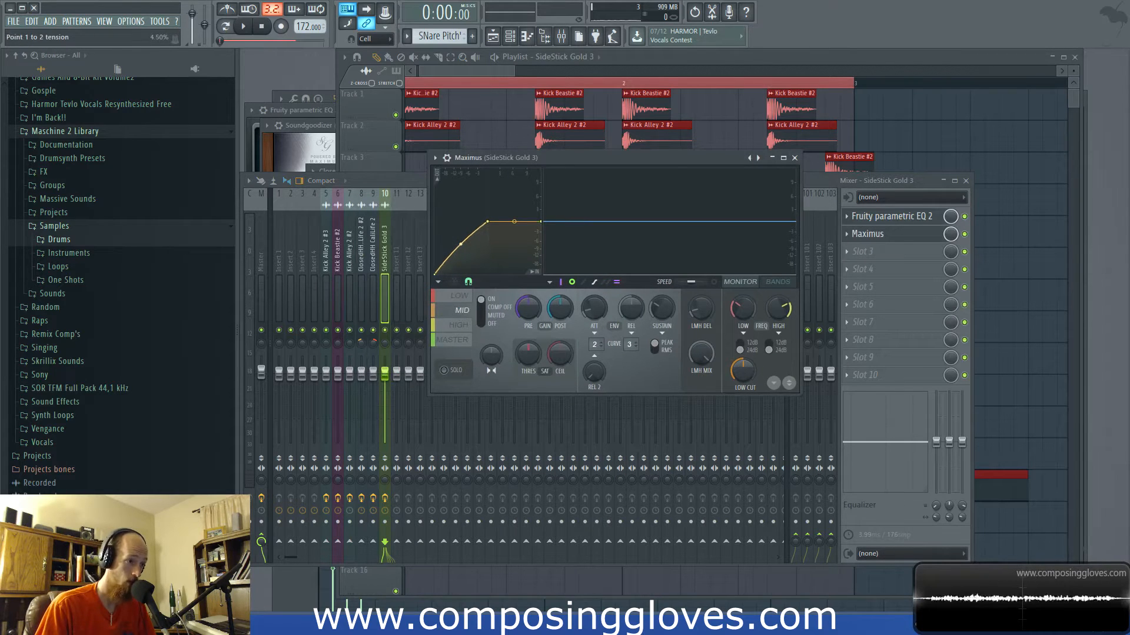
{"action": "key", "text": "space"}
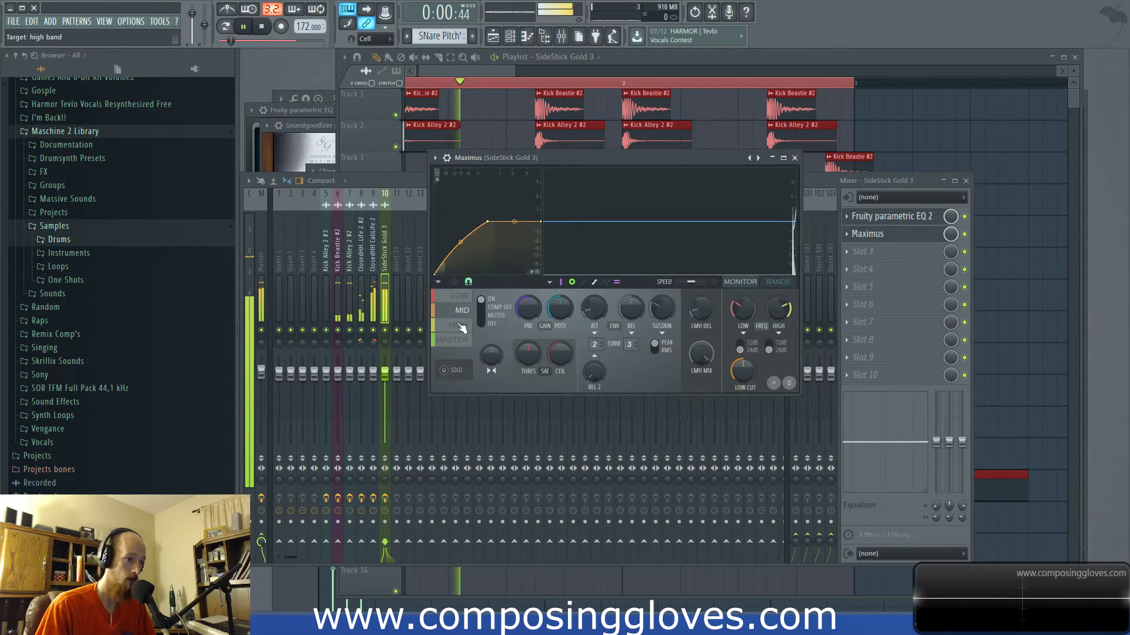
{"action": "key", "text": "space"}
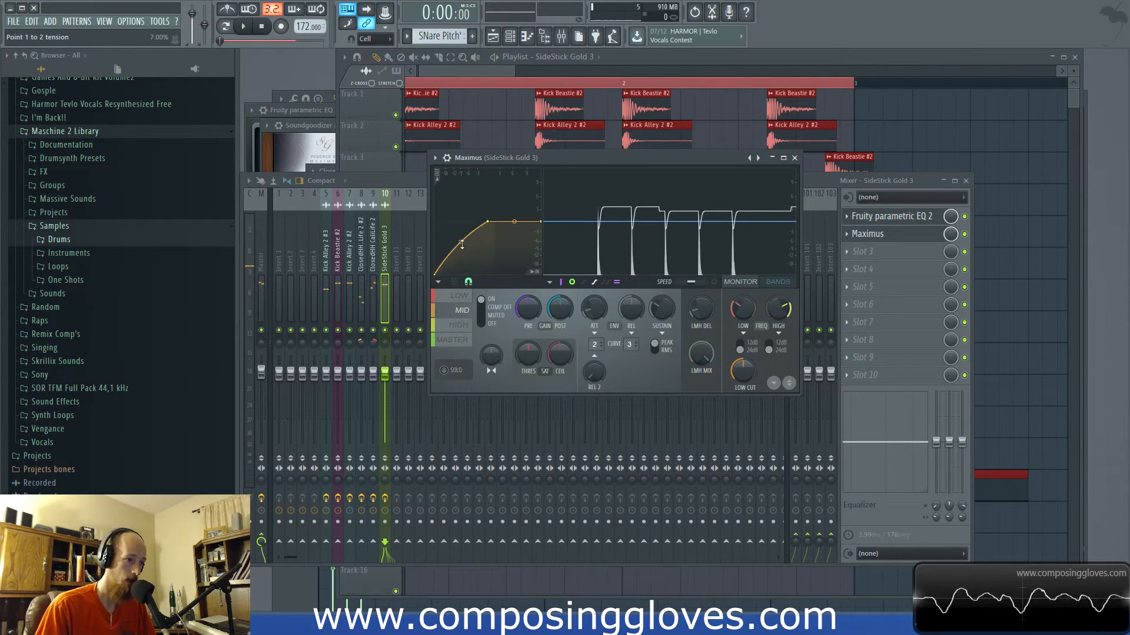
Step: Bend the Maximus high band's compression curve upward to about 6% tension while auditioning the loop
{"action": "left_click", "coordinate": [459, 326]}
{"action": "key", "text": "space"}
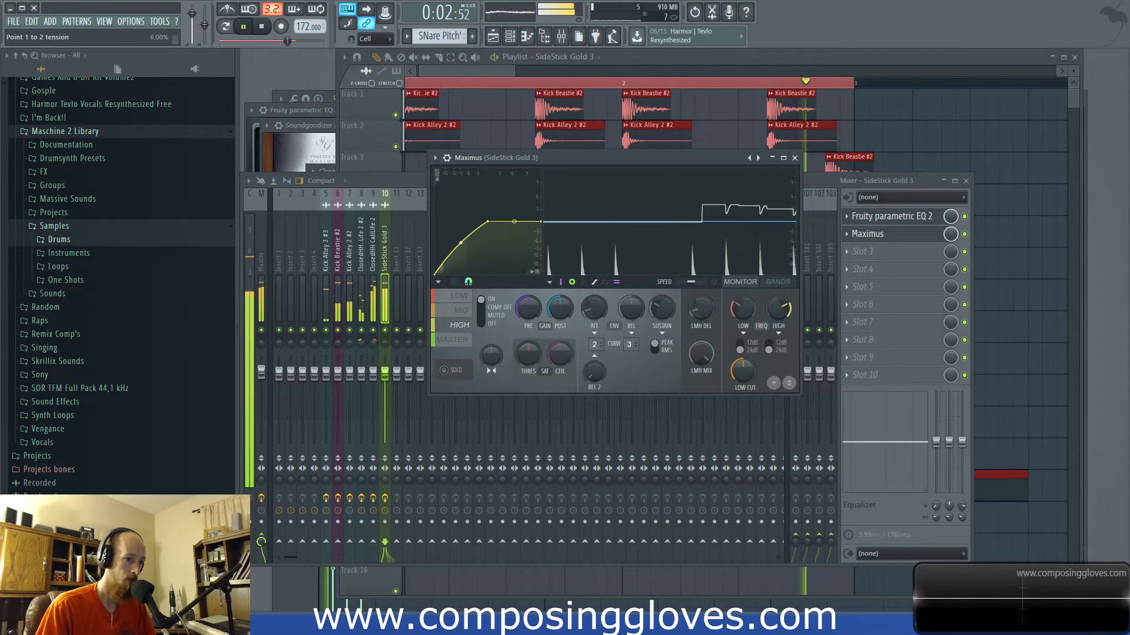
{"action": "key", "text": "space"}
Step: Reshape the Maximus low band's curve into a gentler straight slope that reduces the sidestick's lows
{"action": "left_click", "coordinate": [460, 295]}
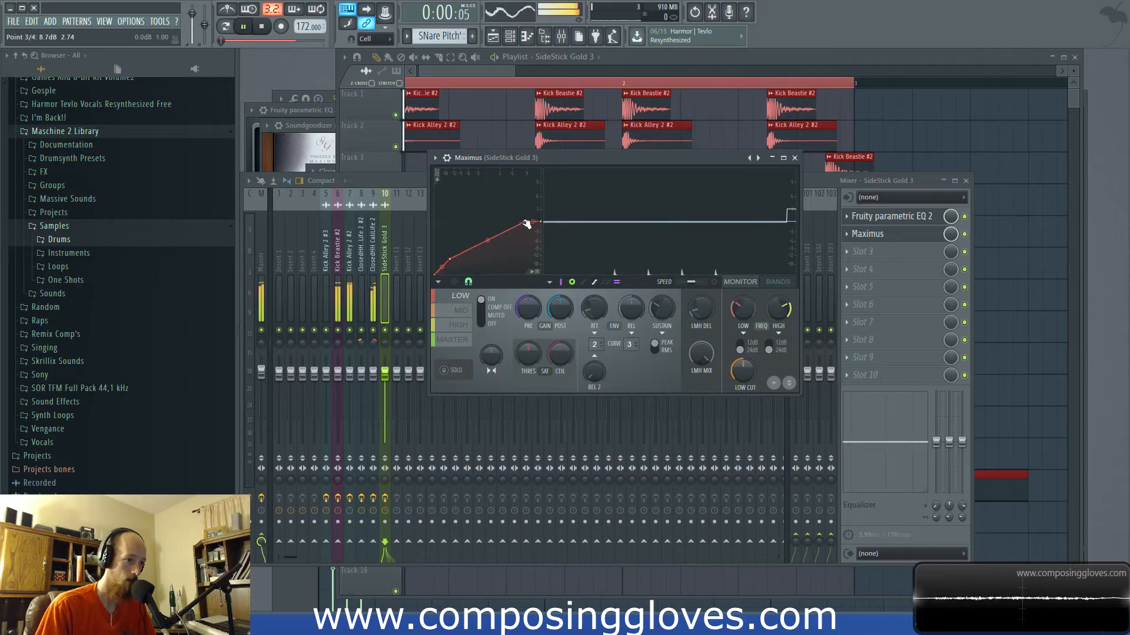
{"action": "left_click_drag", "start_coordinate": [446, 264], "coordinate": [439, 269]}
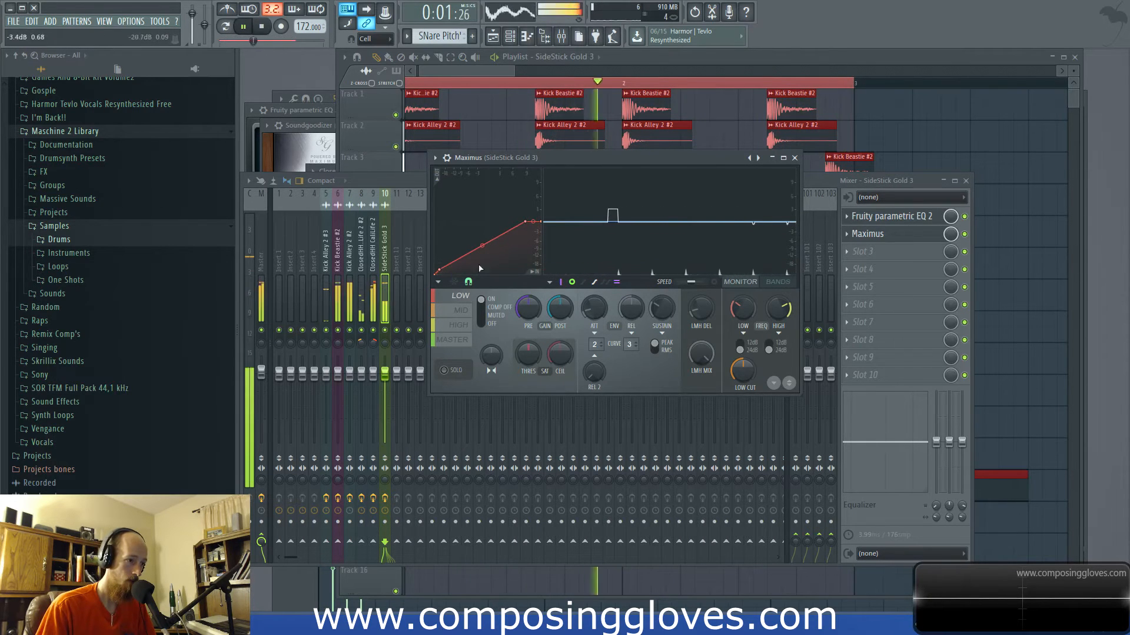
{"action": "key", "text": "space"}
Step: Return the playlist view to the song start and save the project as Break Beat
{"action": "left_click_drag", "start_coordinate": [450, 71], "coordinate": [405, 75]}
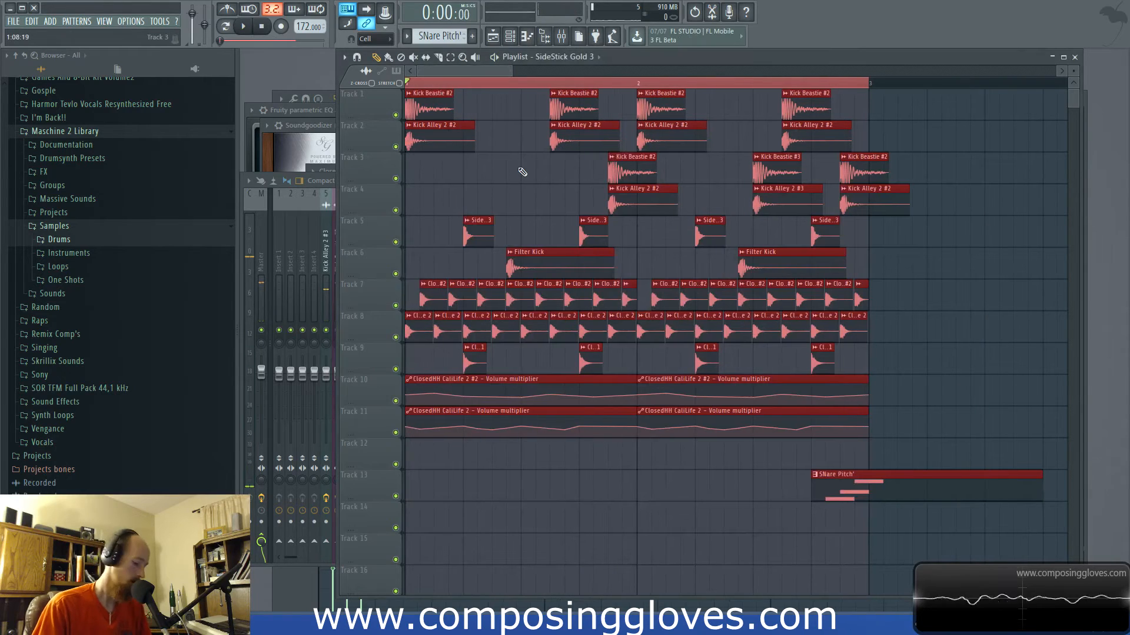
{"action": "key", "text": "ctrl+shift+s"}
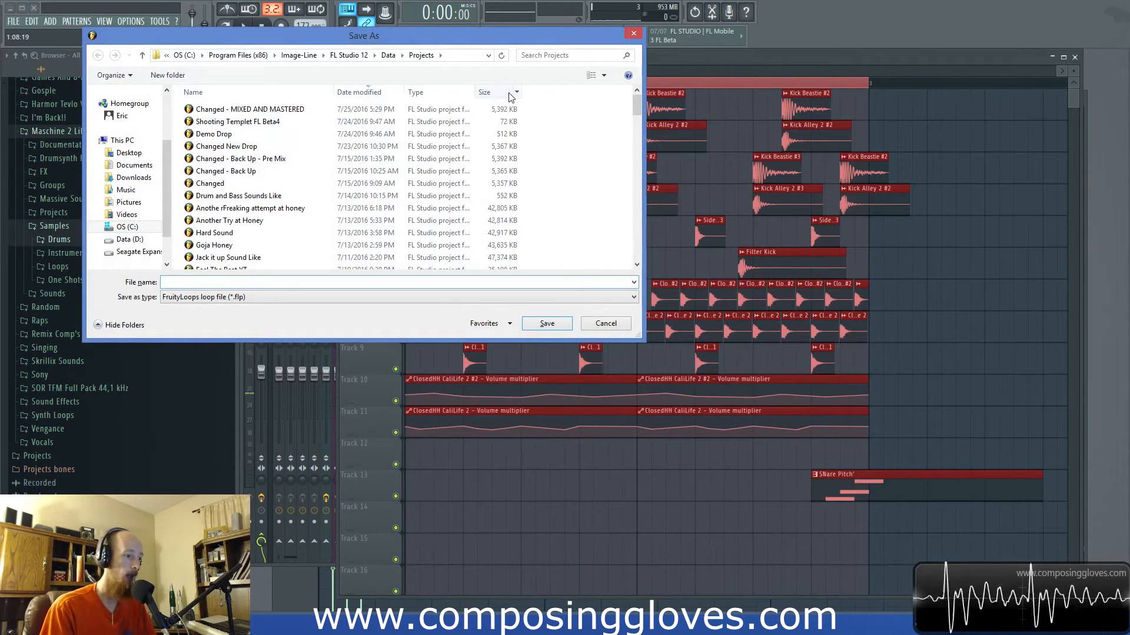
{"action": "type", "text": "Break Beat"}
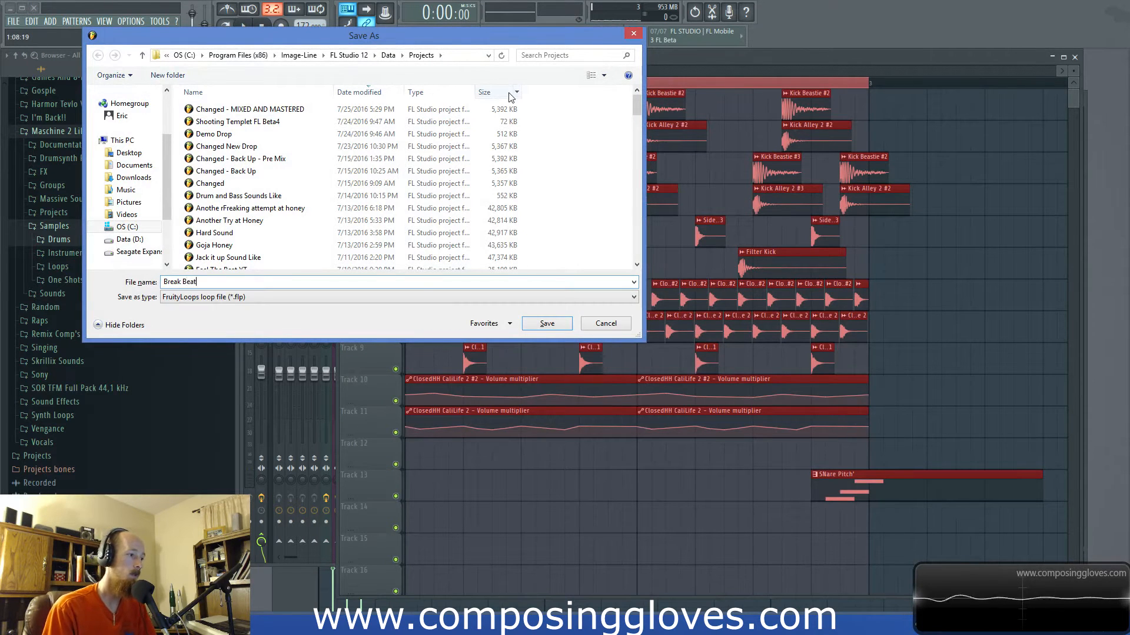
{"action": "key", "text": "Return"}
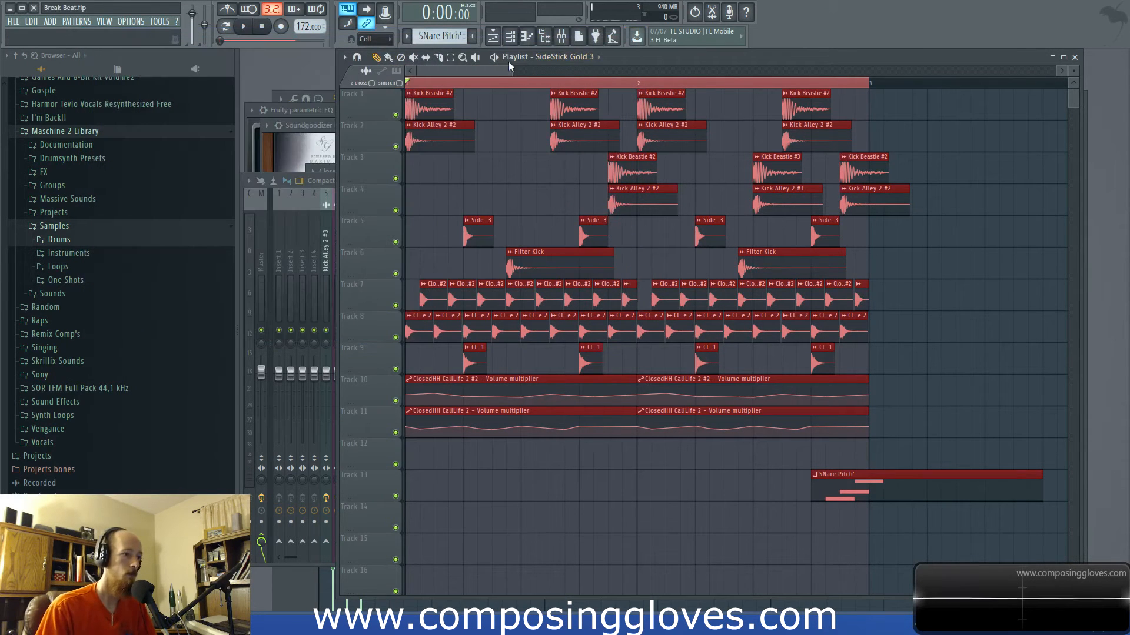
Step: Play back the two-bar drum loop to check the mix
{"action": "key", "text": "space"}
{"action": "scroll", "coordinate": [611, 214], "scroll_direction": "down", "scroll_amount": 2}
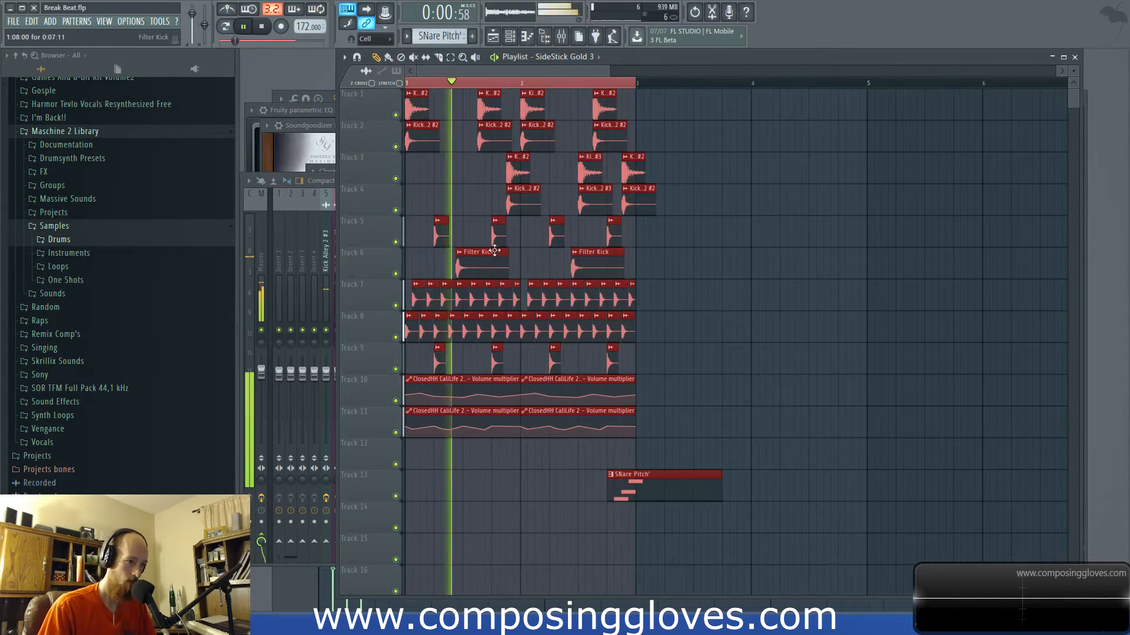
{"action": "scroll", "coordinate": [464, 221], "scroll_direction": "up", "scroll_amount": 2}
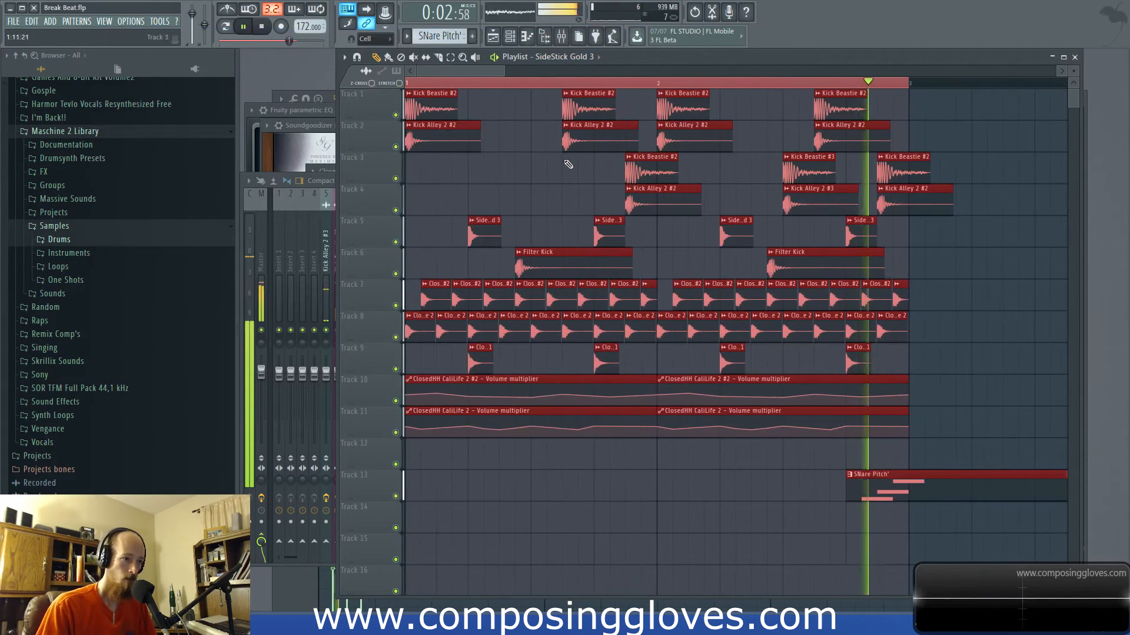
{"action": "key", "text": "space"}
Step: Audition 808 and 909 kick samples from the Maschine 2 Library's Drums Kick folder
{"action": "key", "text": "F6"}
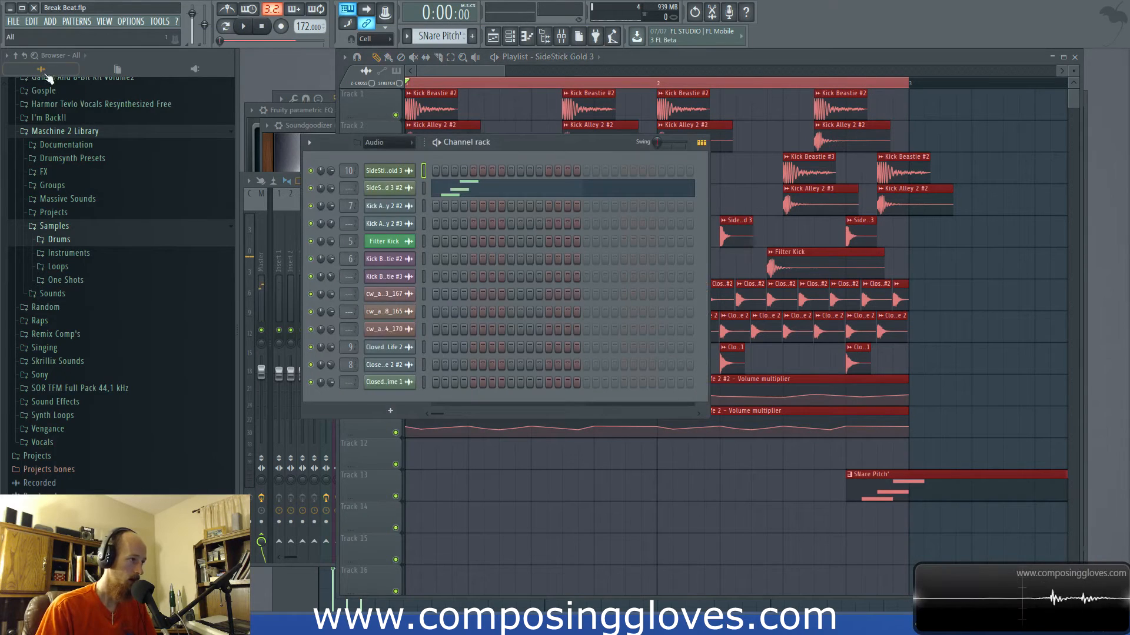
{"action": "left_click", "coordinate": [59, 239]}
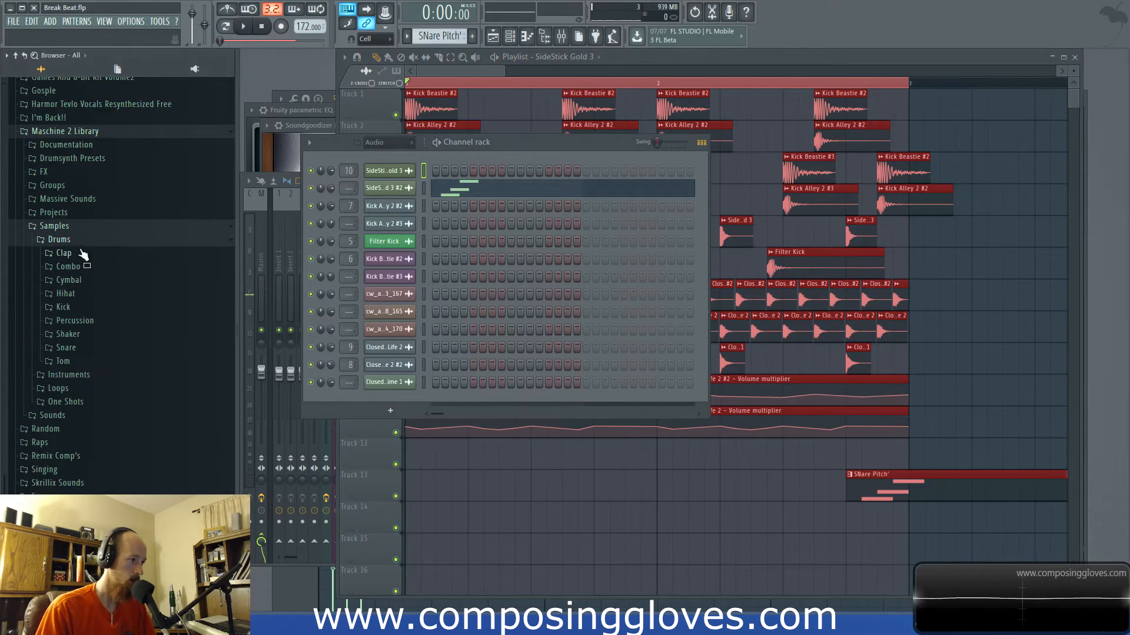
{"action": "left_click", "coordinate": [131, 310]}
{"action": "scroll", "coordinate": [147, 294], "scroll_direction": "down", "scroll_amount": 2}
{"action": "left_click", "coordinate": [138, 125]}
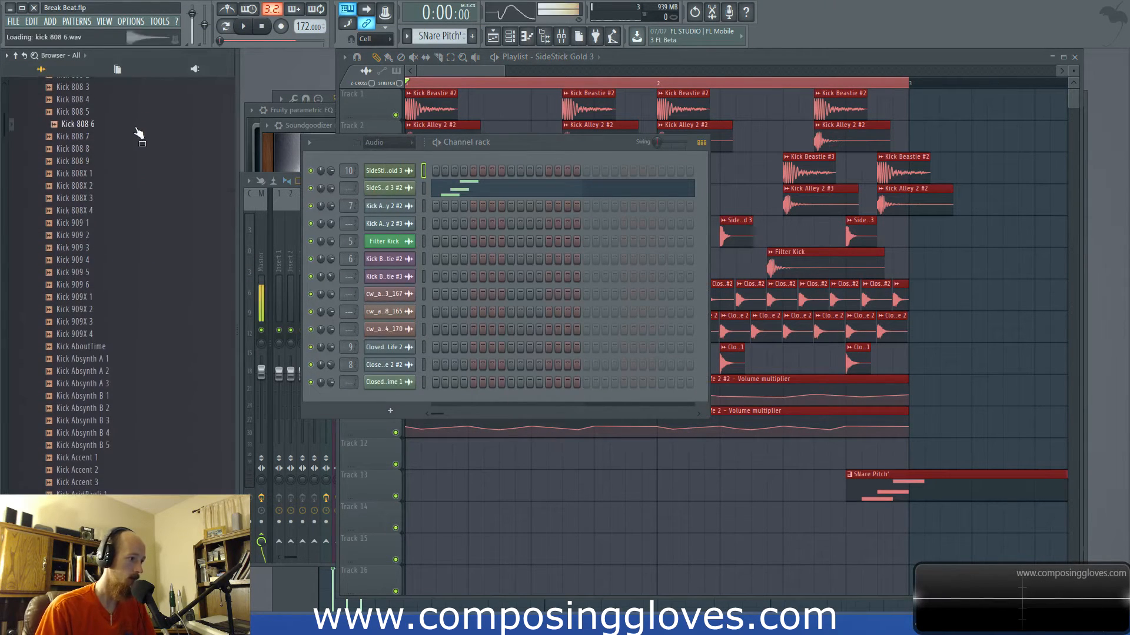
{"action": "left_click", "coordinate": [143, 260]}
{"action": "left_click", "coordinate": [143, 321]}
{"action": "left_click", "coordinate": [135, 247]}
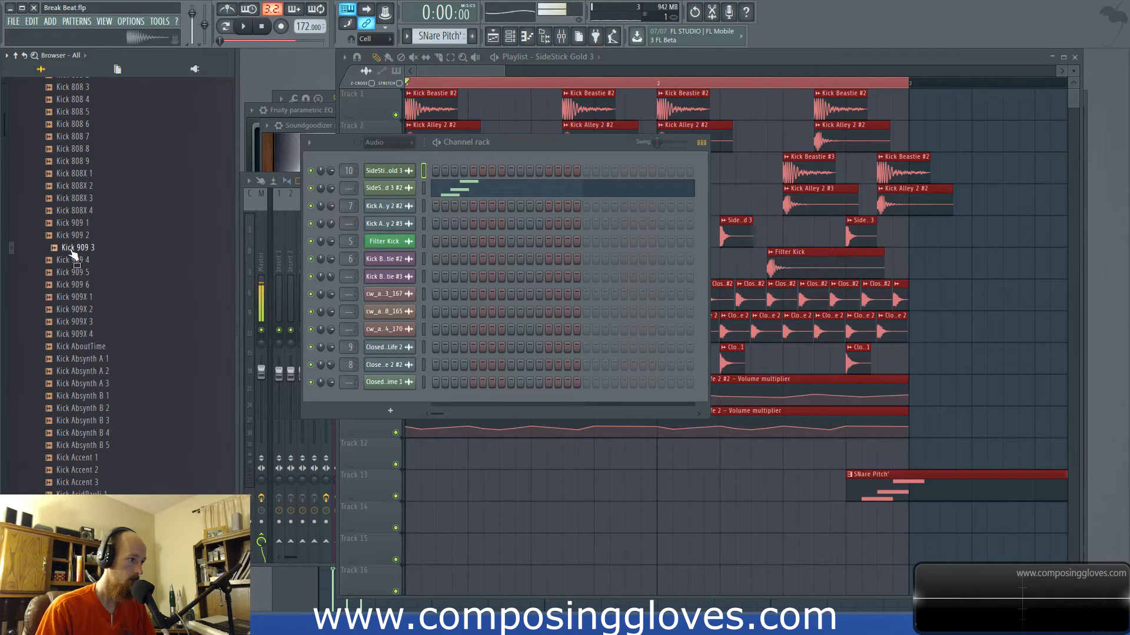
{"action": "left_click", "coordinate": [88, 263]}
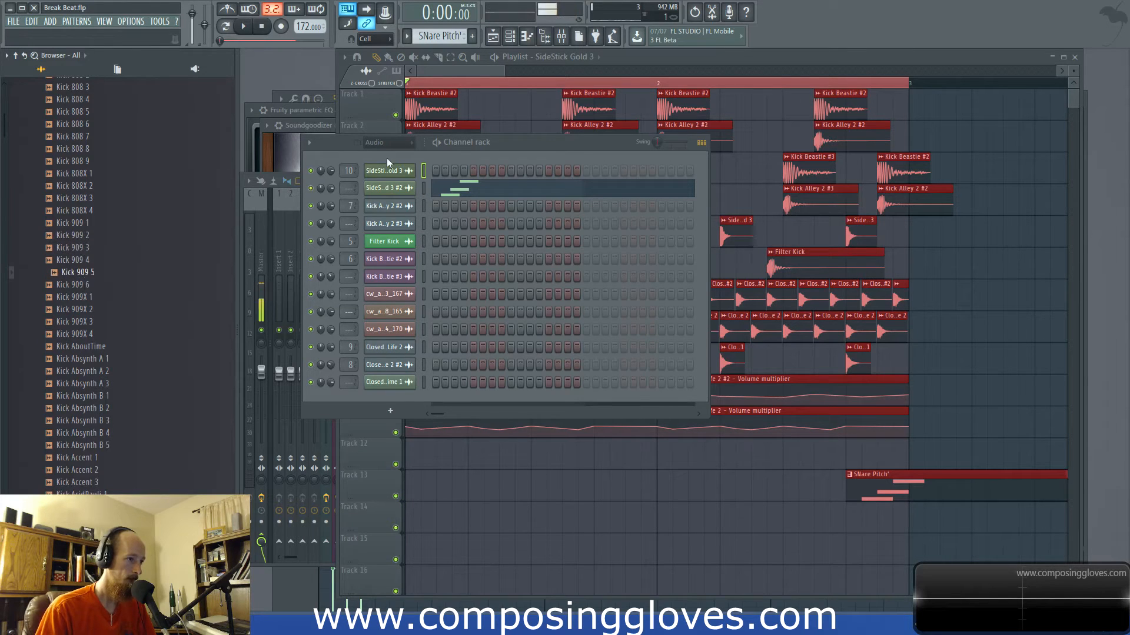
Step: Check the Kick Alley 2 #2 sample, and add a fade-out to Kick Beastie #2 that shortens its tail
{"action": "left_click", "coordinate": [430, 82]}
{"action": "double_click", "coordinate": [418, 129]}
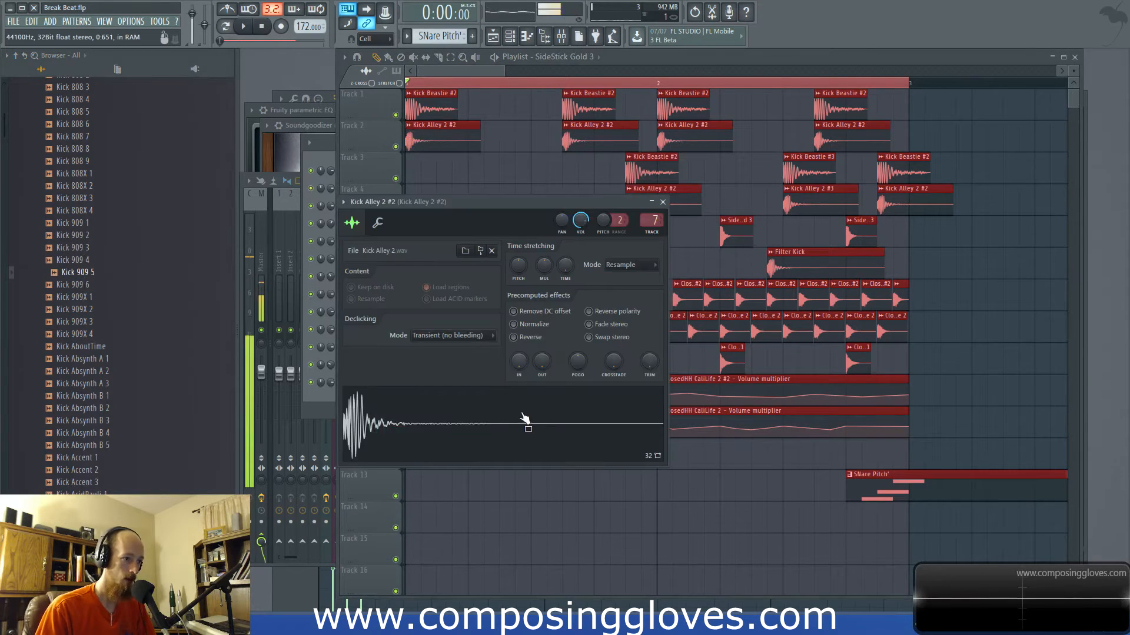
{"action": "double_click", "coordinate": [419, 114]}
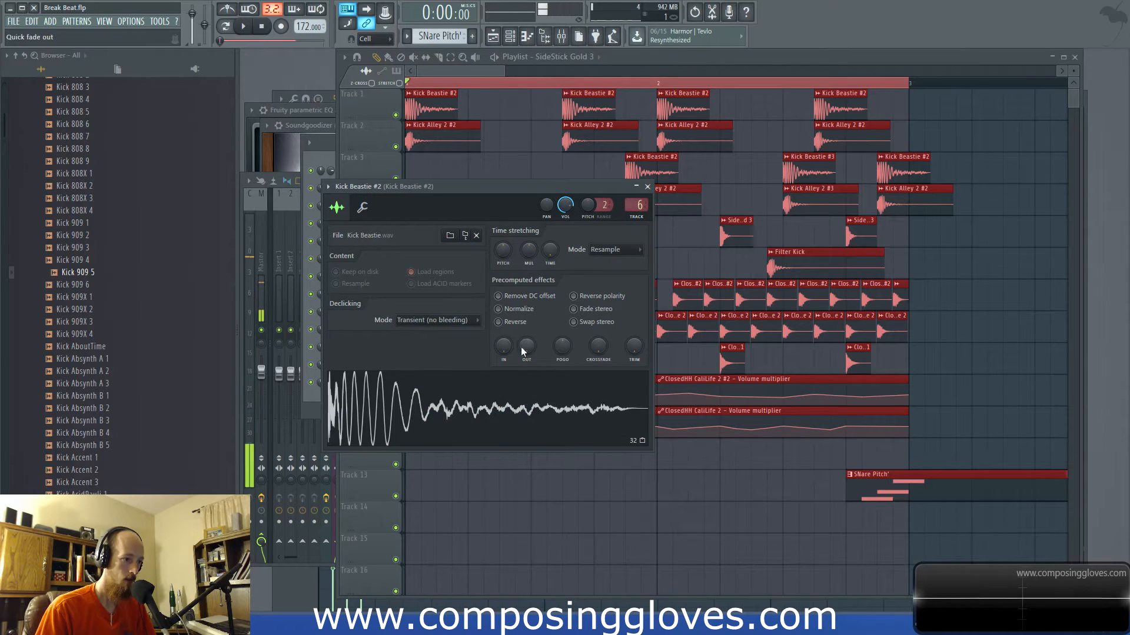
{"action": "left_click_drag", "start_coordinate": [526, 347], "coordinate": [527, 330]}
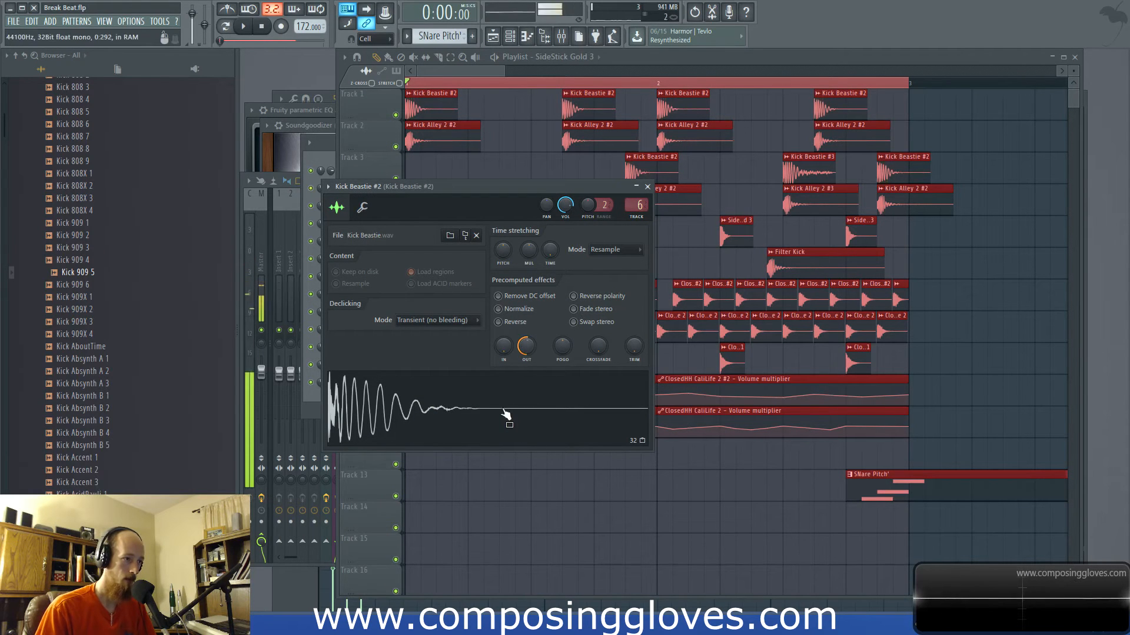
Step: Set Kick Beastie #2's time-stretching mode to Auto and lower its pitch by about 300 cents
{"action": "left_click", "coordinate": [621, 252]}
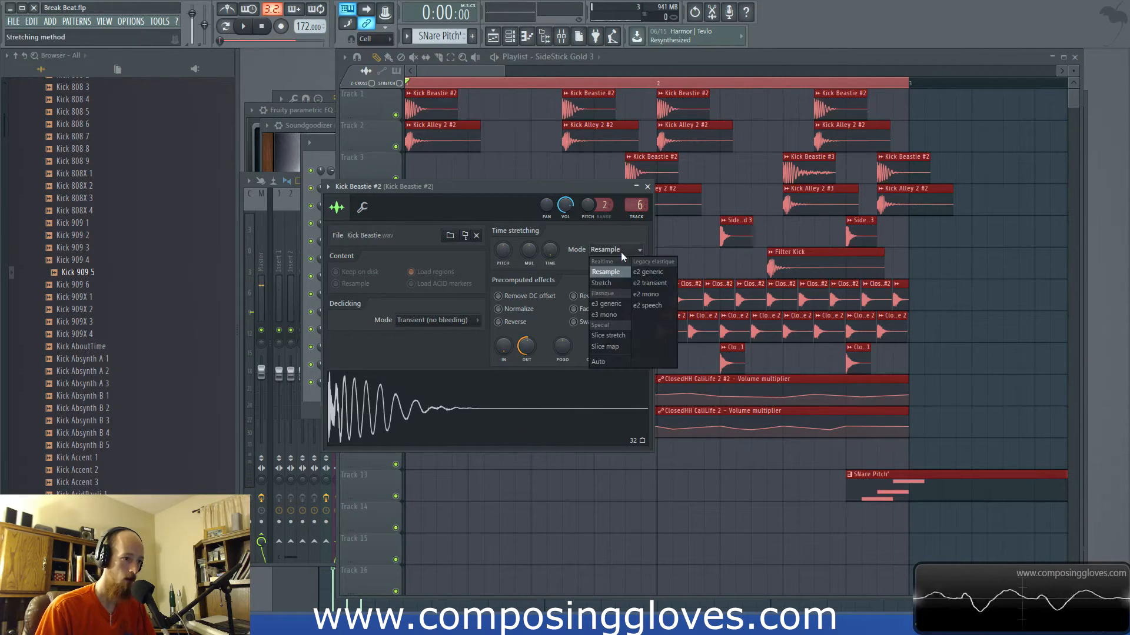
{"action": "left_click", "coordinate": [620, 251]}
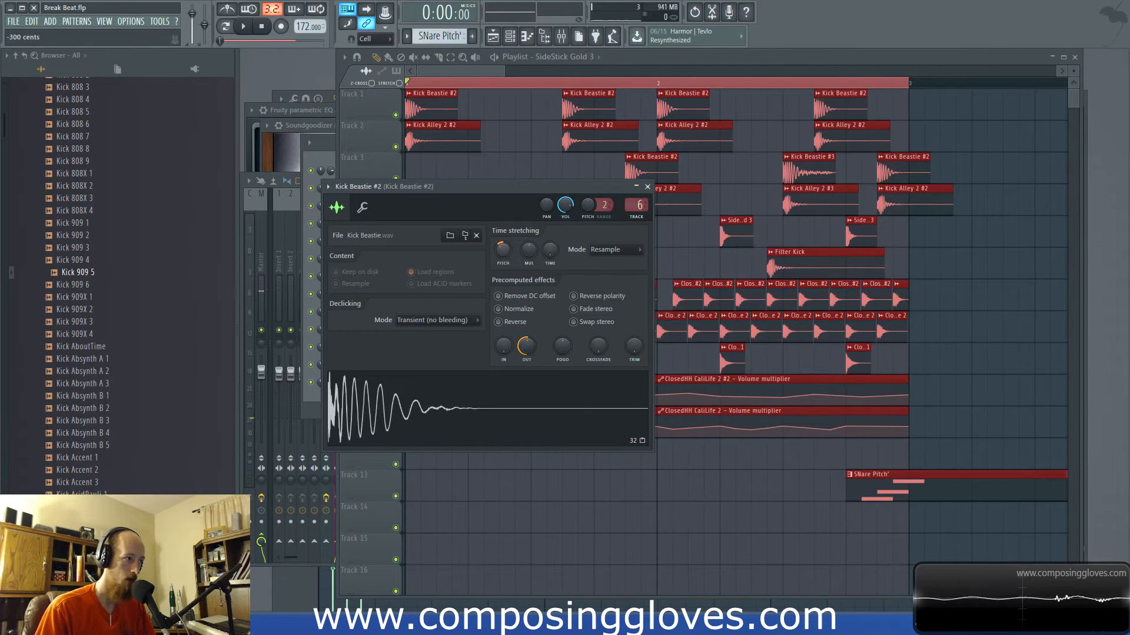
{"action": "left_click_drag", "start_coordinate": [506, 255], "coordinate": [506, 261]}
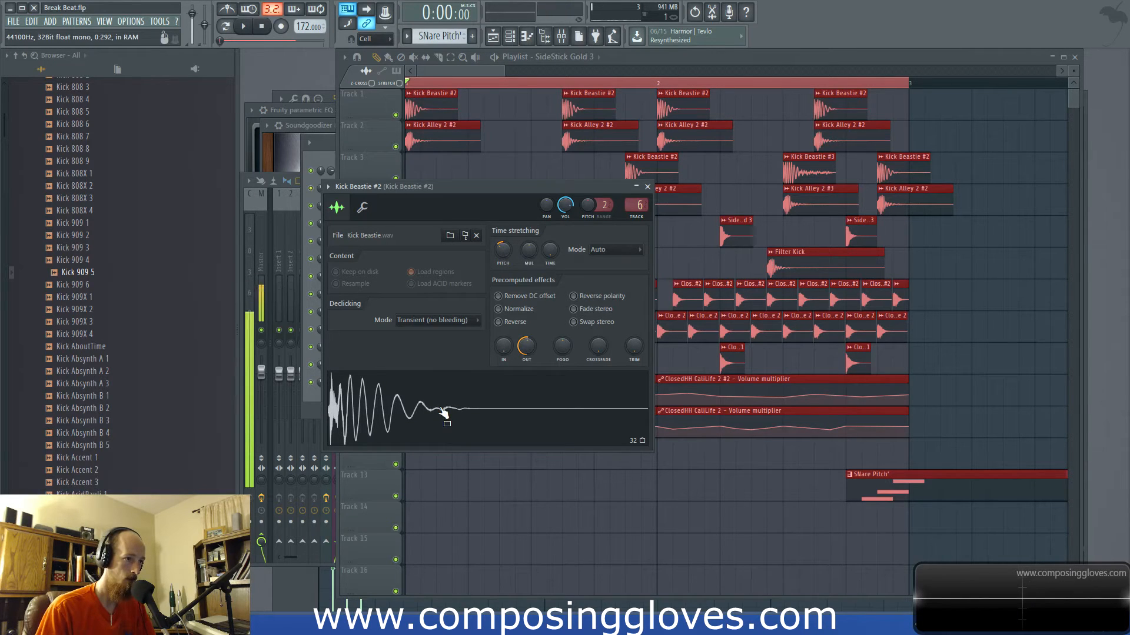
Step: Play back the loop and raise Kick Beastie #2's fade-out to its maximum to shorten the tail
{"action": "left_click", "coordinate": [431, 71]}
{"action": "key", "text": "space"}
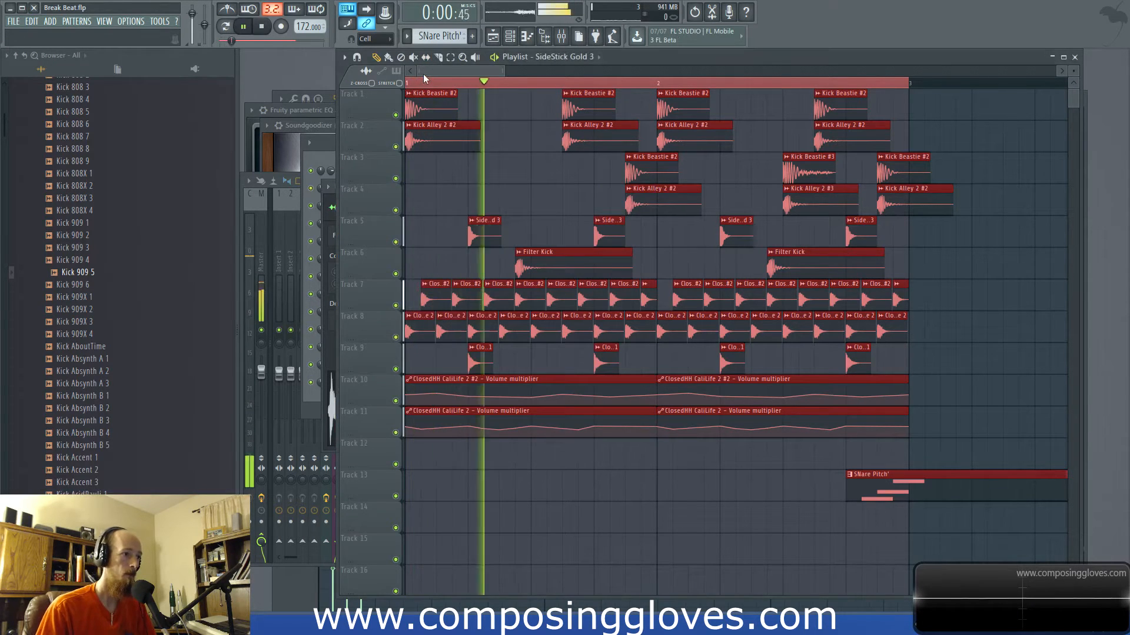
{"action": "double_click", "coordinate": [428, 107]}
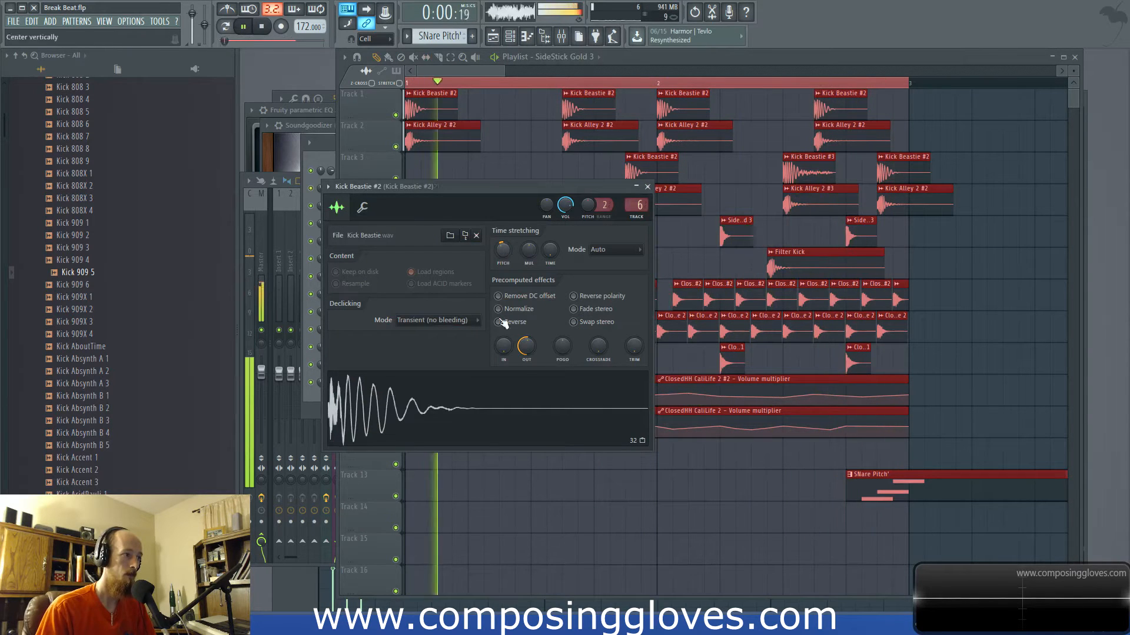
{"action": "left_click_drag", "start_coordinate": [522, 348], "coordinate": [522, 311]}
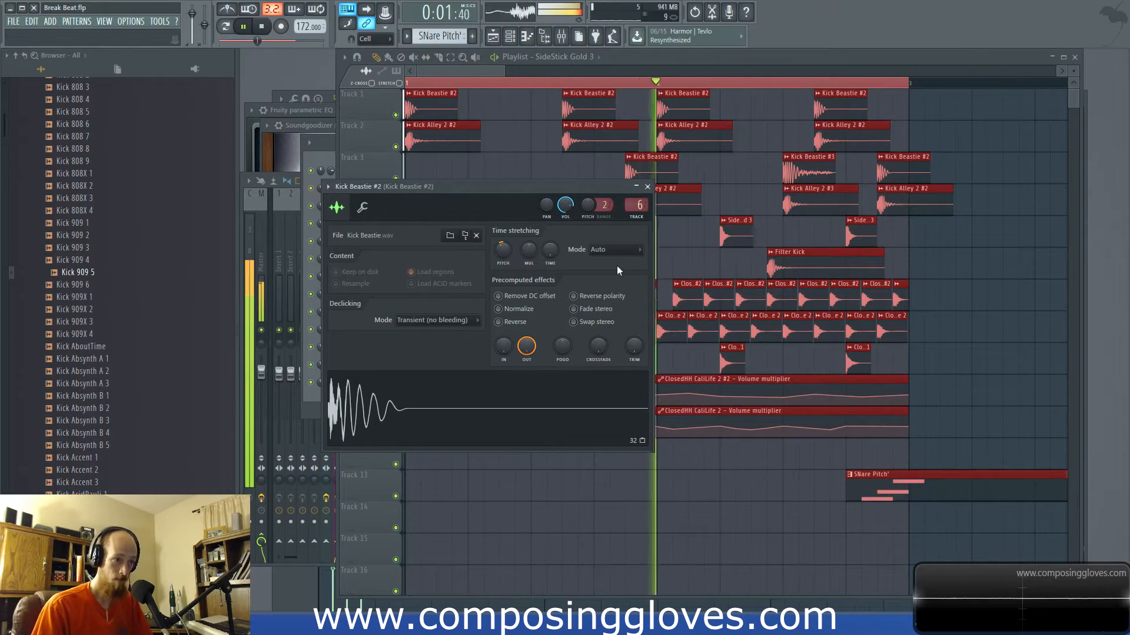
Step: Set Kick Beastie #2's time-stretching mode to e2 generic and play the loop
{"action": "key", "text": "space"}
{"action": "left_click", "coordinate": [616, 249]}
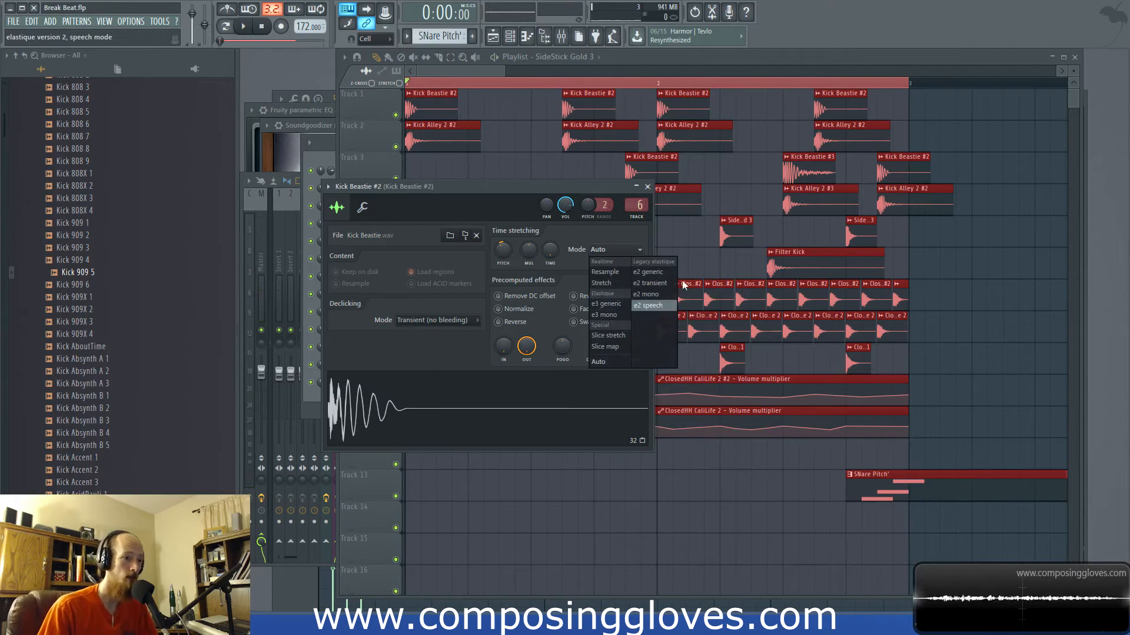
{"action": "left_click", "coordinate": [647, 272]}
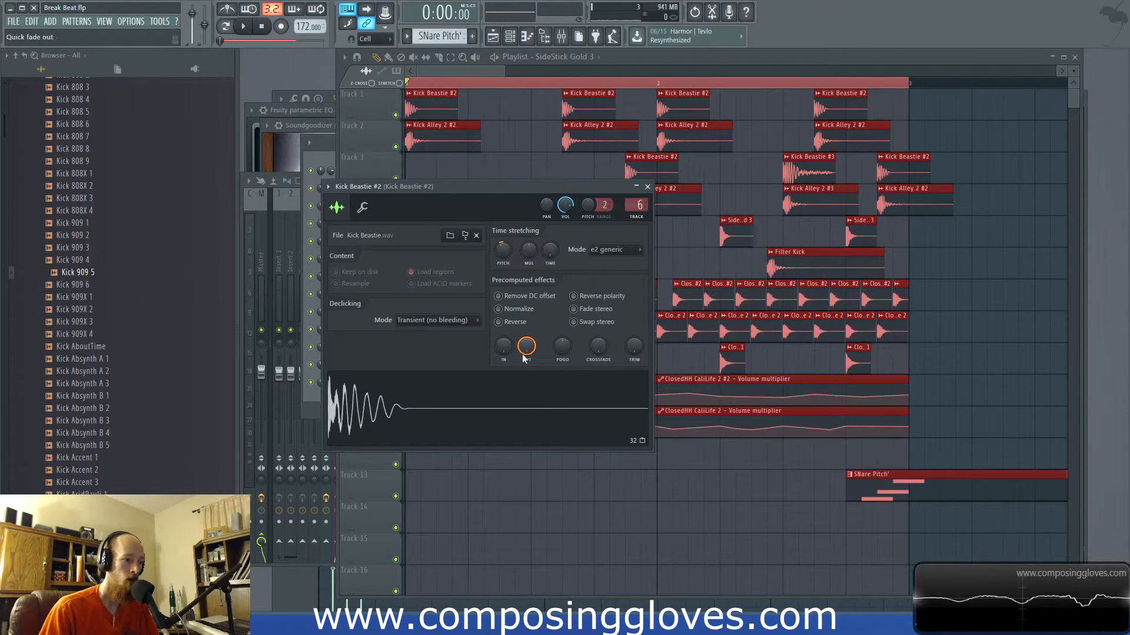
{"action": "left_click", "coordinate": [552, 393]}
{"action": "key", "text": "space"}
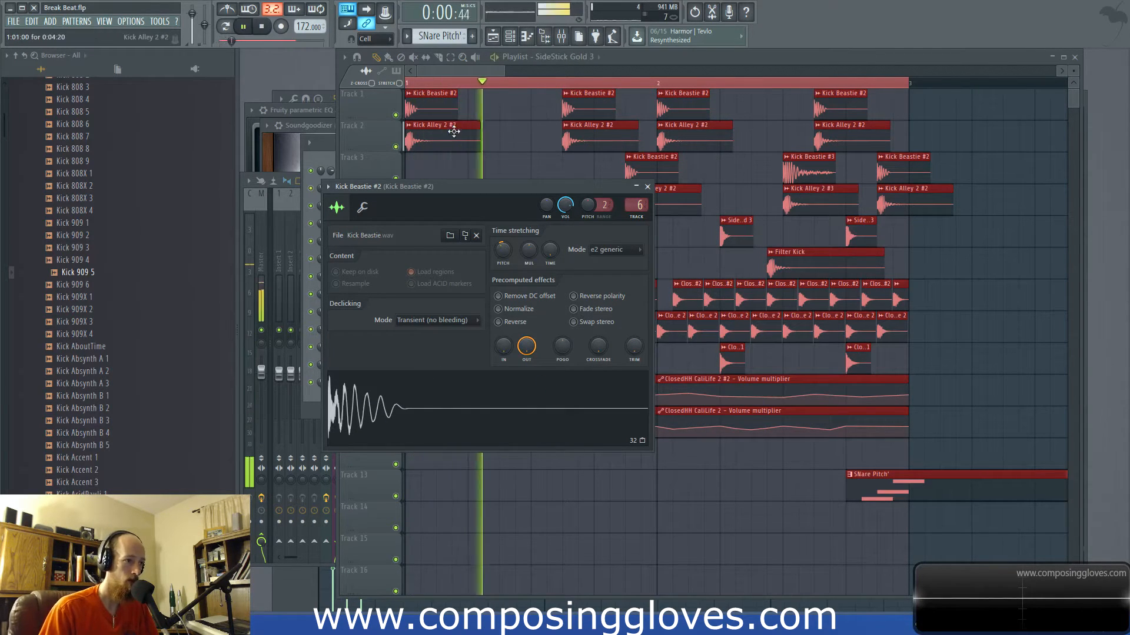
Step: Give Kick Alley 2 #2 a strong fade-out just below the maximum, checking it against the playing loop
{"action": "double_click", "coordinate": [423, 142]}
{"action": "key", "text": "space"}
{"action": "left_click", "coordinate": [632, 265]}
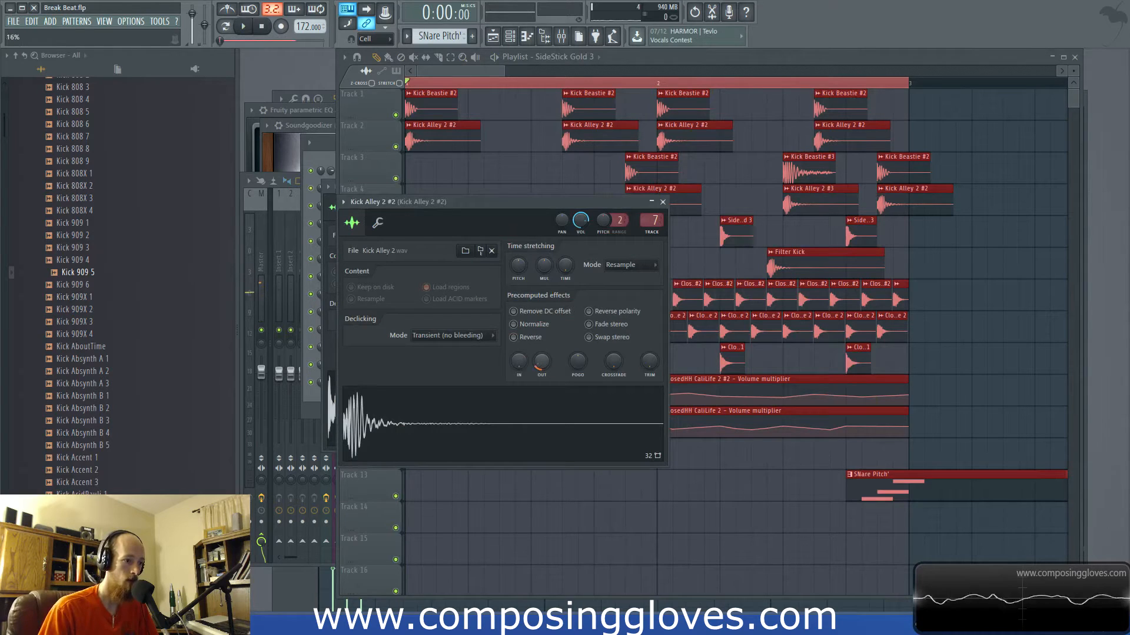
{"action": "key", "text": "space"}
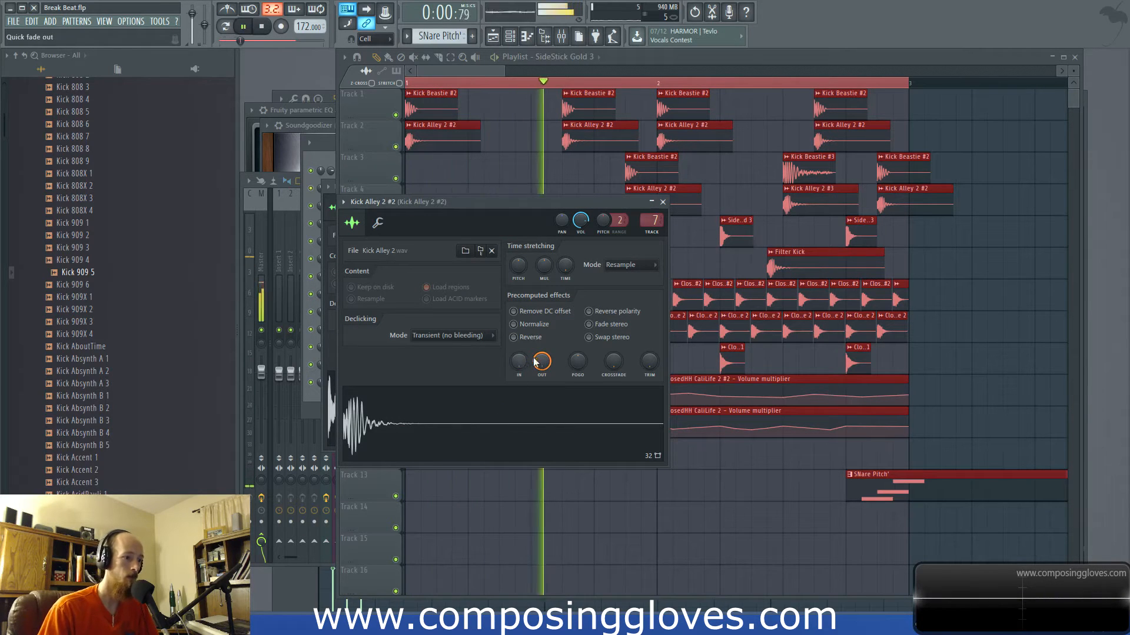
{"action": "left_click_drag", "start_coordinate": [536, 366], "coordinate": [537, 383]}
{"action": "key", "text": "space"}
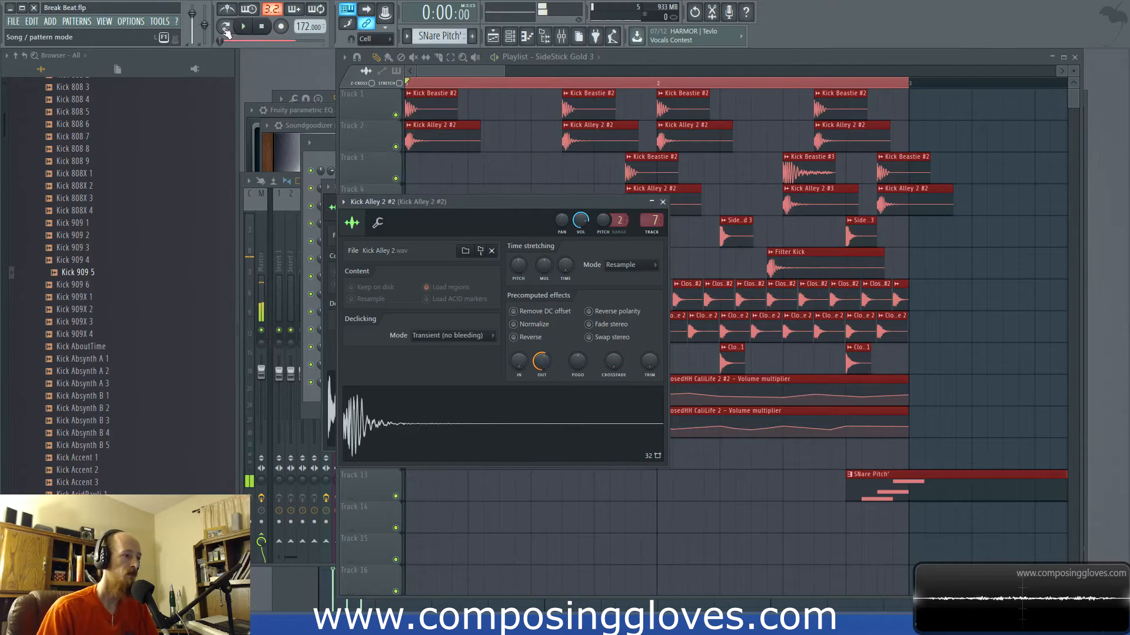
Step: Audition kick samples in the sample library from the AR series through BangerLoc 2, Beastie and Bigger
{"action": "key", "text": "F6"}
{"action": "scroll", "coordinate": [88, 323], "scroll_direction": "down", "scroll_amount": 12}
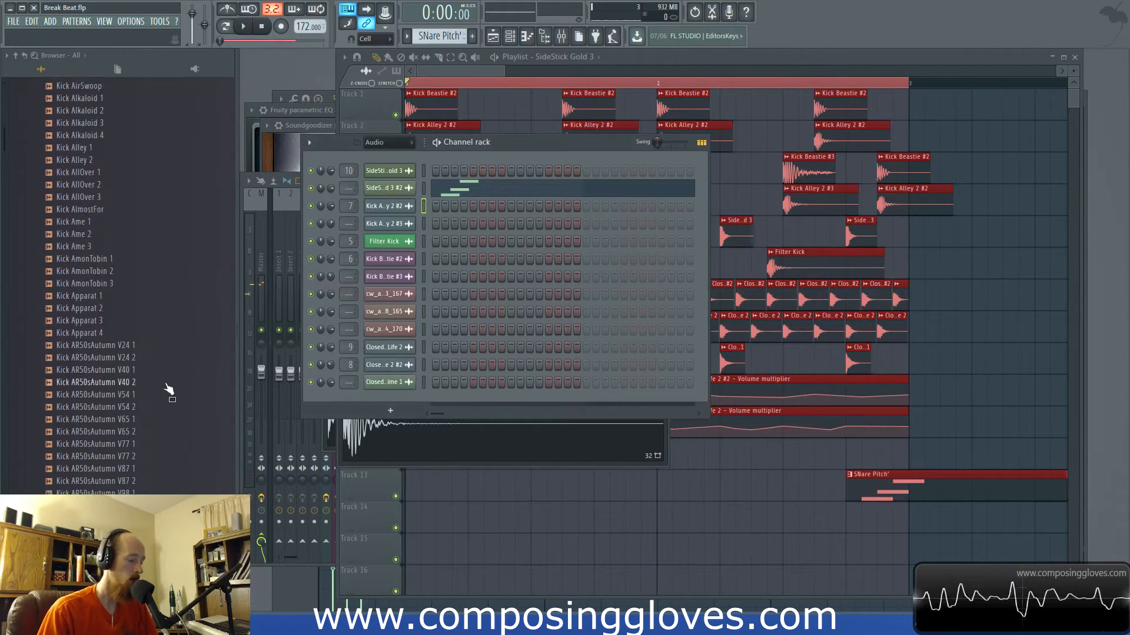
{"action": "left_click", "coordinate": [139, 371]}
{"action": "scroll", "coordinate": [130, 465], "scroll_direction": "down", "scroll_amount": 15}
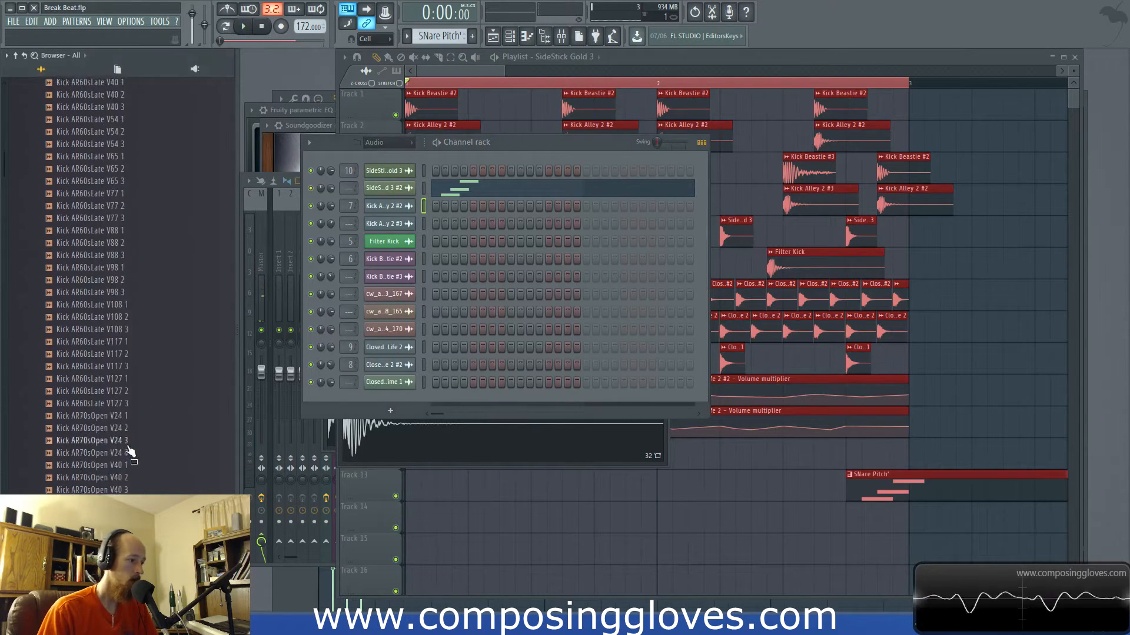
{"action": "left_click", "coordinate": [147, 360]}
{"action": "left_click", "coordinate": [148, 433]}
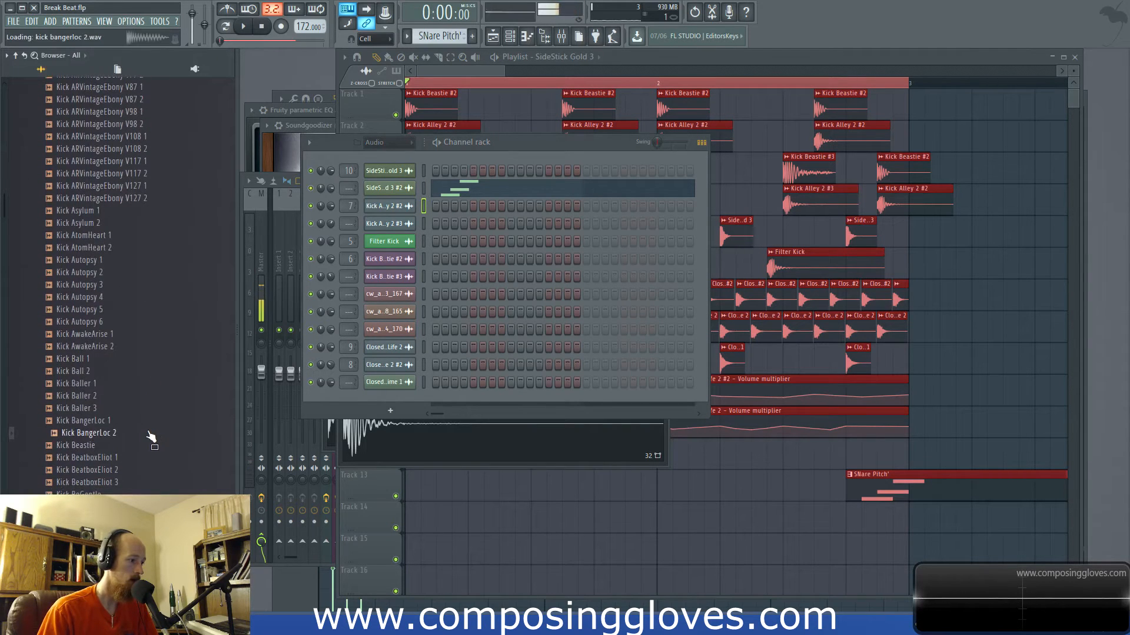
{"action": "left_click", "coordinate": [139, 458]}
{"action": "left_click", "coordinate": [132, 483]}
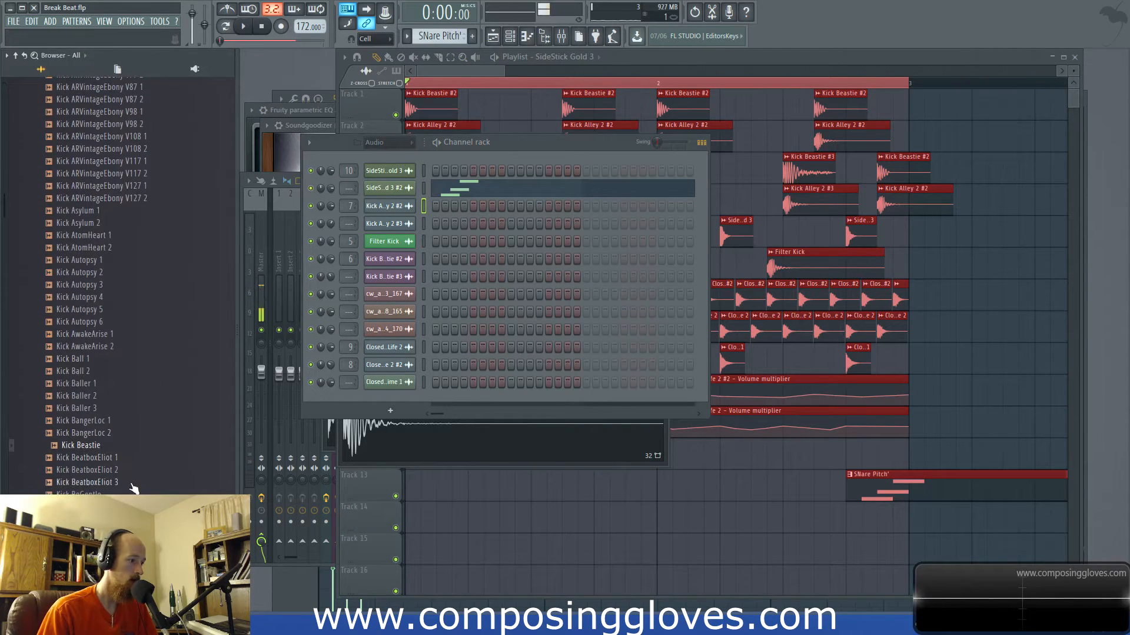
{"action": "scroll", "coordinate": [138, 411], "scroll_direction": "down", "scroll_amount": 8}
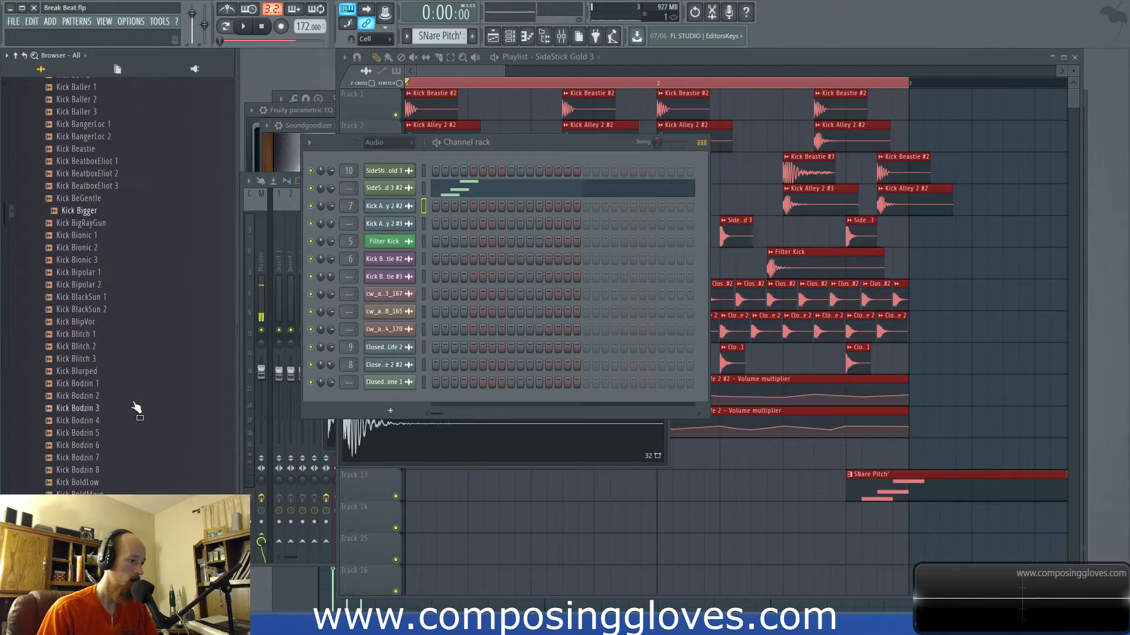
Step: Audition more kick samples in the library, from the Bodzin group through Breakz 2, Central V4 and Chardro 14
{"action": "left_click", "coordinate": [132, 459]}
{"action": "scroll", "coordinate": [140, 424], "scroll_direction": "down", "scroll_amount": 4}
{"action": "left_click", "coordinate": [139, 422]}
{"action": "left_click", "coordinate": [136, 474]}
{"action": "scroll", "coordinate": [147, 436], "scroll_direction": "down", "scroll_amount": 6}
{"action": "left_click", "coordinate": [147, 435]}
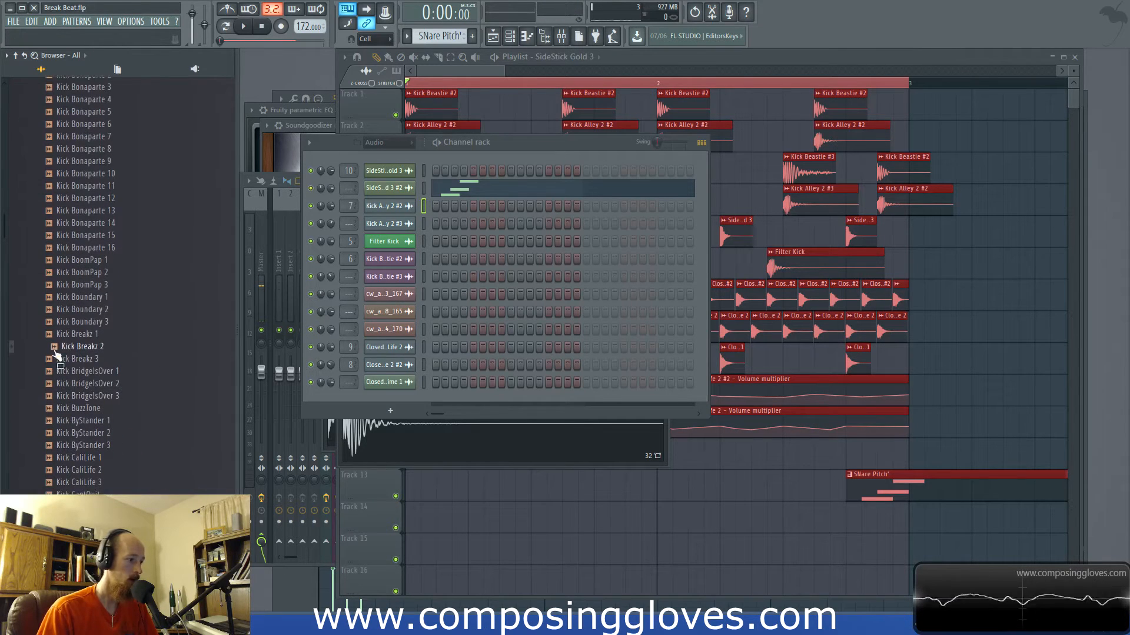
{"action": "scroll", "coordinate": [120, 377], "scroll_direction": "down", "scroll_amount": 6}
{"action": "scroll", "coordinate": [120, 378], "scroll_direction": "down", "scroll_amount": 2}
{"action": "left_click", "coordinate": [121, 372]}
{"action": "left_click", "coordinate": [136, 420]}
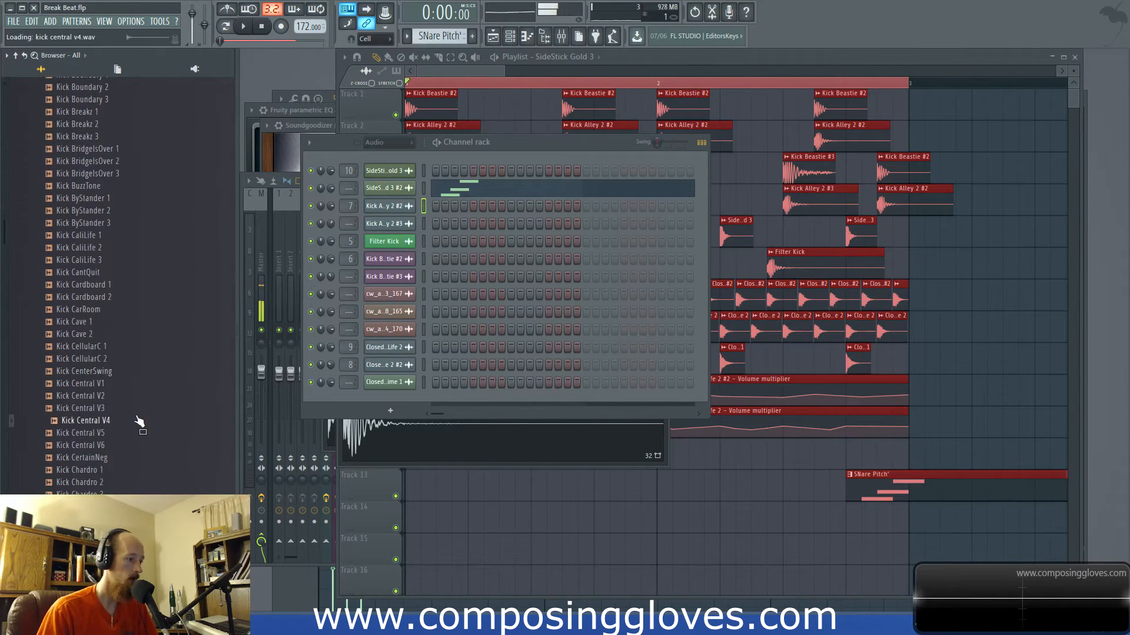
{"action": "scroll", "coordinate": [136, 405], "scroll_direction": "down", "scroll_amount": 6}
{"action": "left_click", "coordinate": [141, 409]}
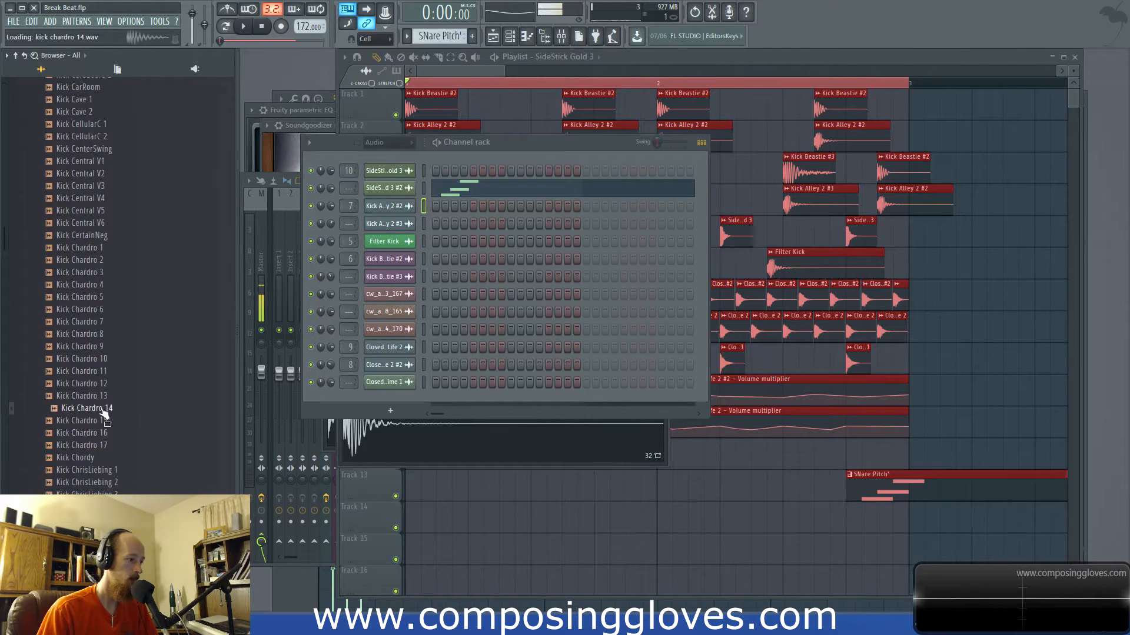
Step: Audition the kick samples following Chardro, including CLP 1 and Crumpled, up to Kick DaeTrap 5
{"action": "left_click_drag", "start_coordinate": [430, 497], "coordinate": [42, 407]}
{"action": "scroll", "coordinate": [109, 407], "scroll_direction": "down", "scroll_amount": 4}
{"action": "left_click", "coordinate": [138, 372]}
{"action": "left_click", "coordinate": [140, 337]}
{"action": "left_click", "coordinate": [140, 310]}
{"action": "left_click", "coordinate": [141, 410]}
{"action": "left_click", "coordinate": [87, 312]}
{"action": "scroll", "coordinate": [125, 389], "scroll_direction": "down", "scroll_amount": 2}
{"action": "left_click", "coordinate": [113, 385]}
{"action": "scroll", "coordinate": [127, 428], "scroll_direction": "down", "scroll_amount": 2}
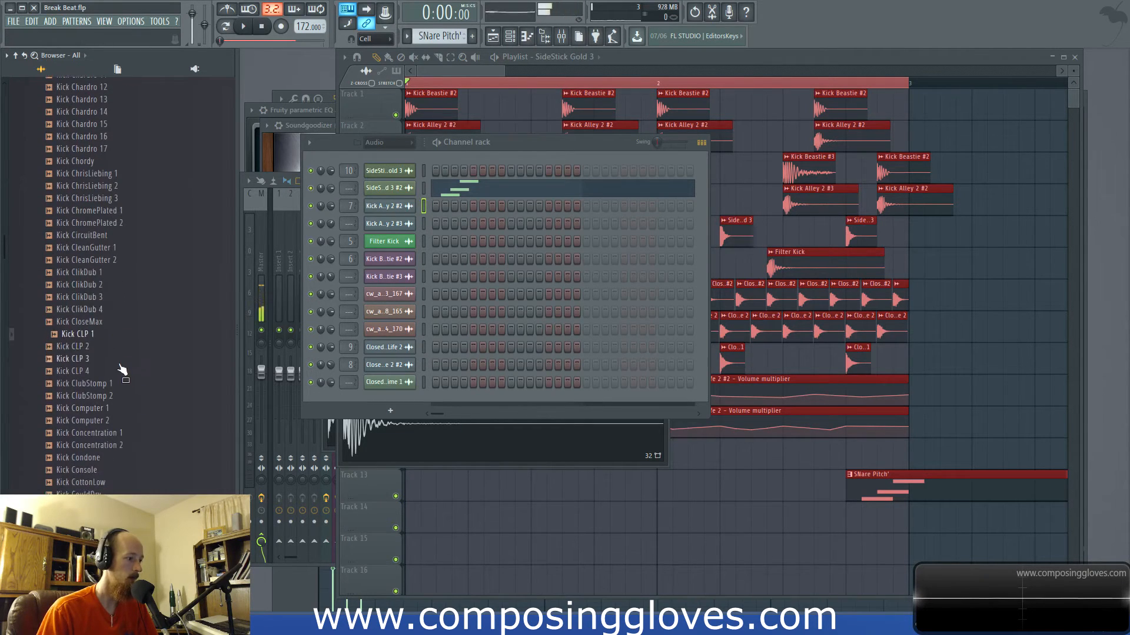
{"action": "left_click", "coordinate": [140, 448]}
{"action": "scroll", "coordinate": [137, 458], "scroll_direction": "down", "scroll_amount": 4}
{"action": "left_click", "coordinate": [139, 410]}
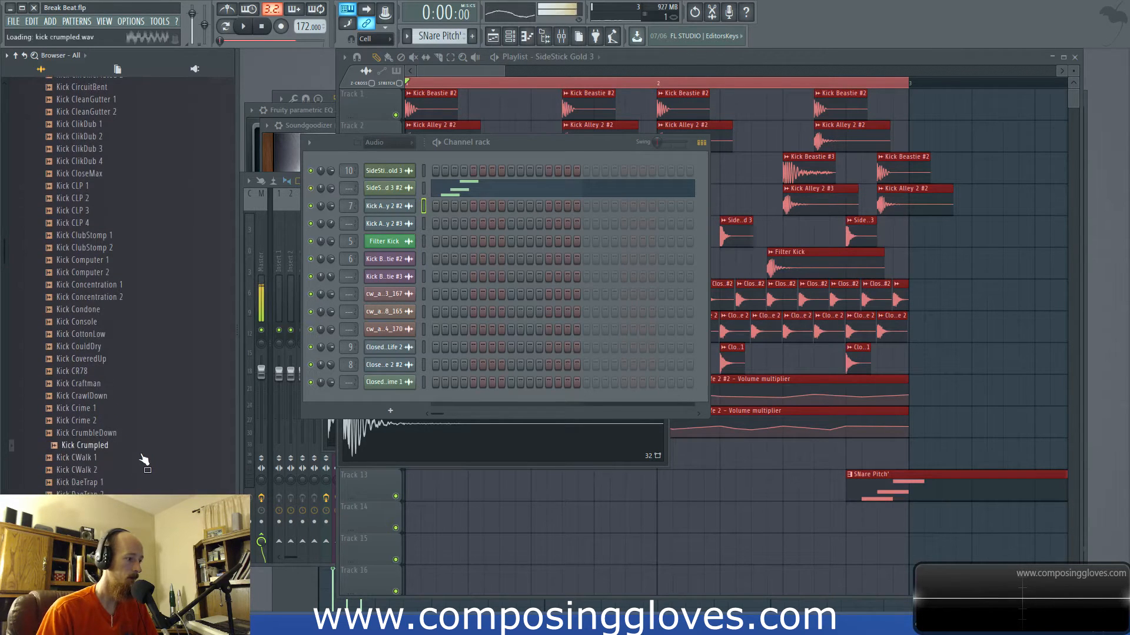
{"action": "scroll", "coordinate": [137, 406], "scroll_direction": "down", "scroll_amount": 4}
{"action": "left_click", "coordinate": [102, 400]}
{"action": "left_click", "coordinate": [97, 397]}
{"action": "left_click", "coordinate": [96, 385]}
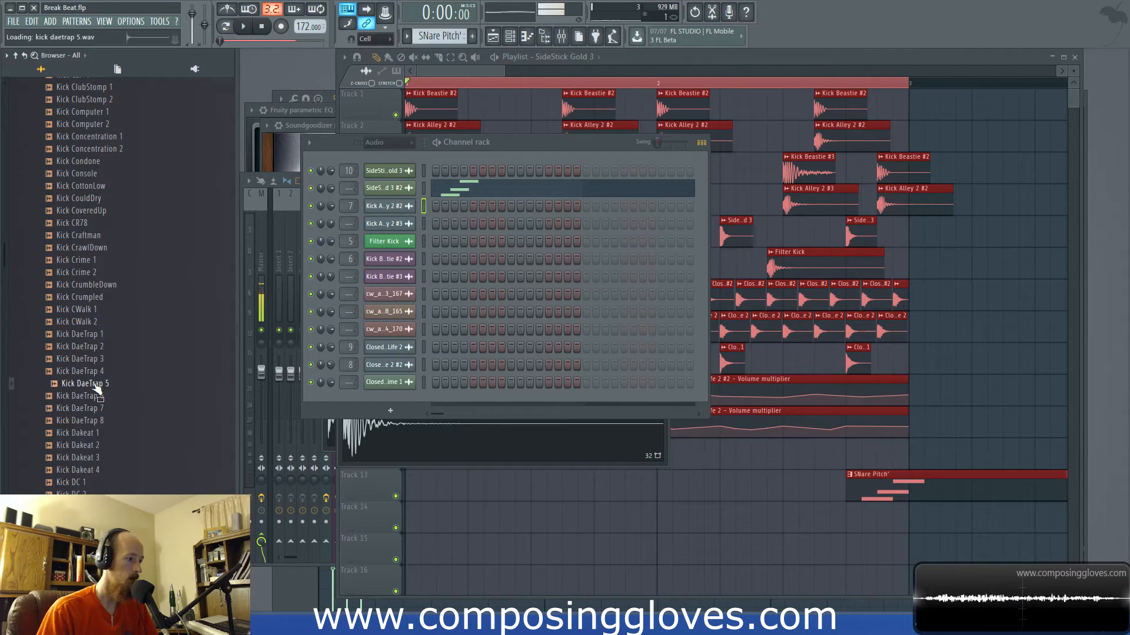
Step: Add Kick DaeTrap 5 at the start of playlist Track 3, route it to mixer track 11 and play the loop
{"action": "left_click_drag", "start_coordinate": [76, 393], "coordinate": [398, 175]}
{"action": "double_click", "coordinate": [450, 171]}
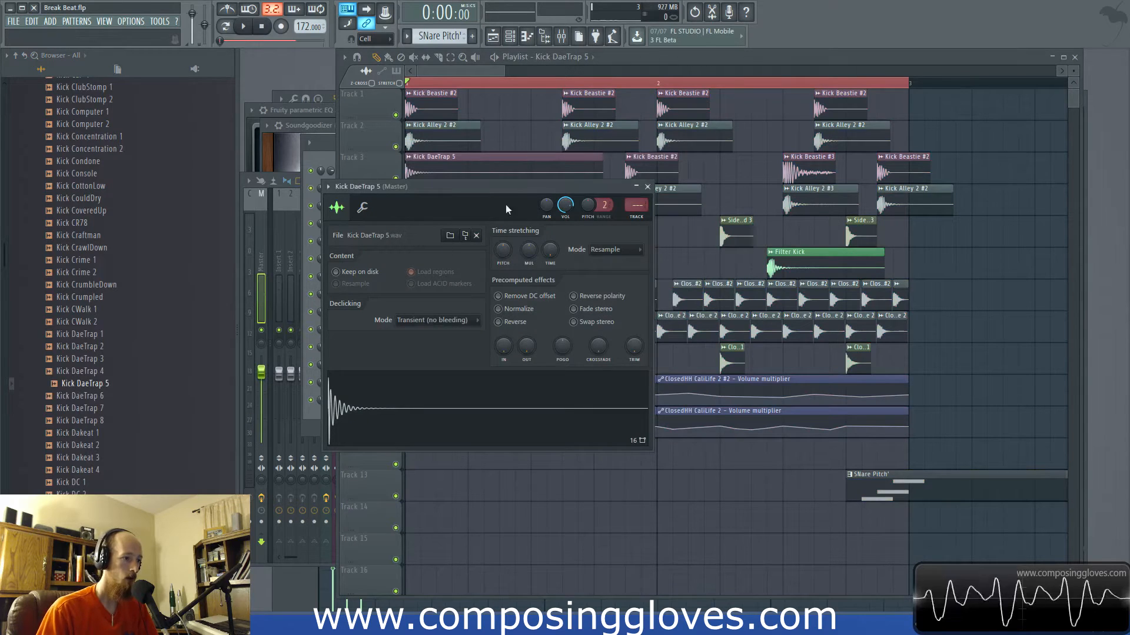
{"action": "key", "text": "F9"}
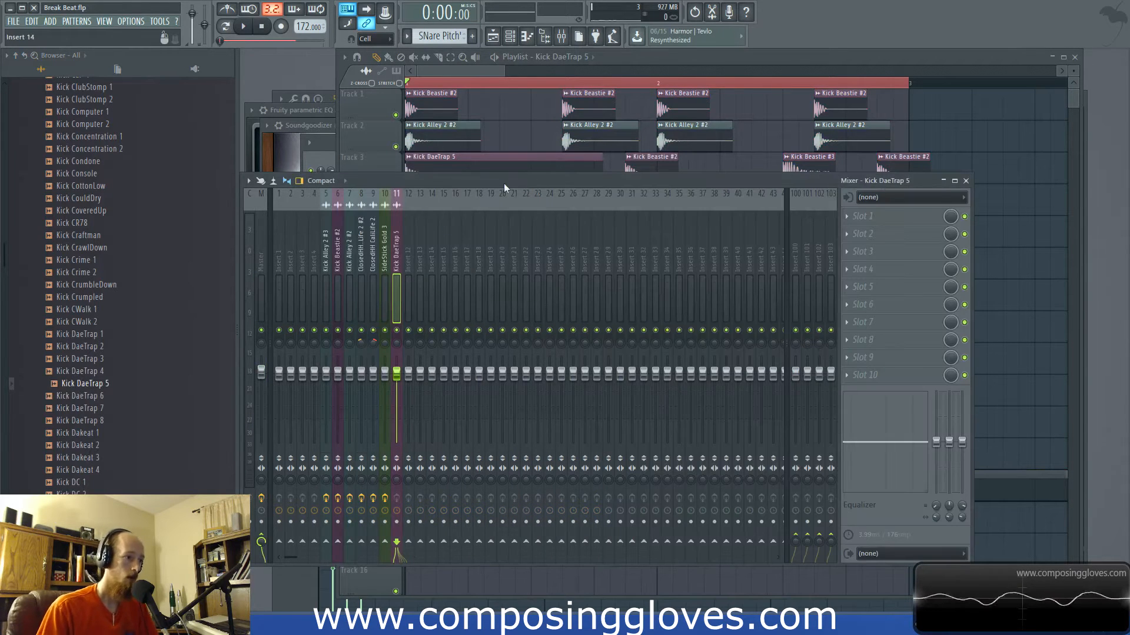
{"action": "double_click", "coordinate": [511, 164]}
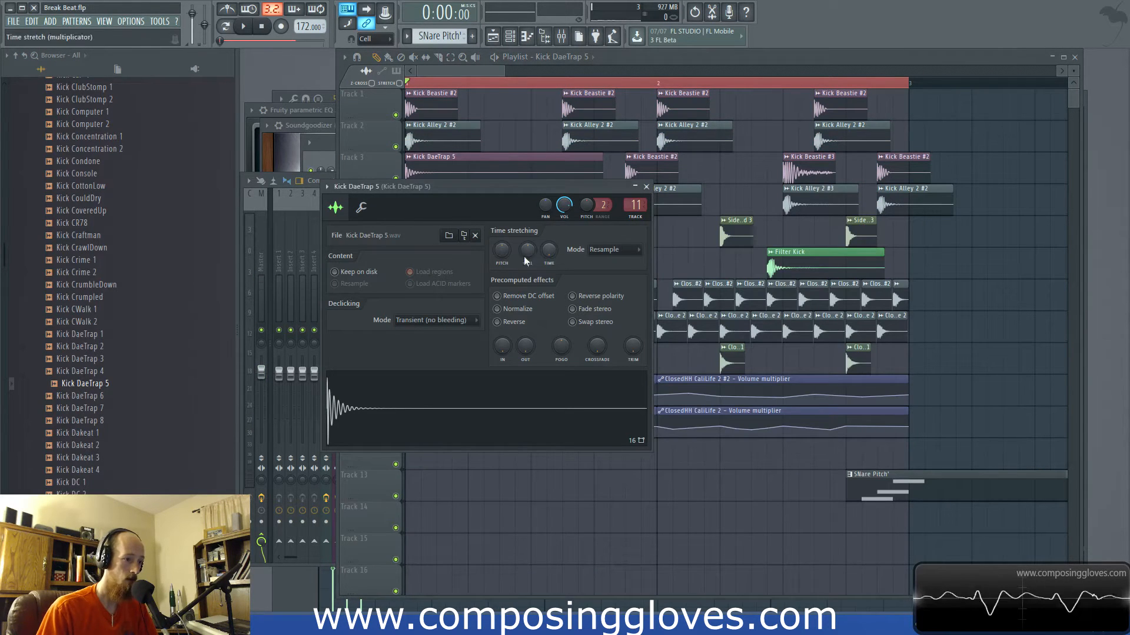
{"action": "key", "text": "space"}
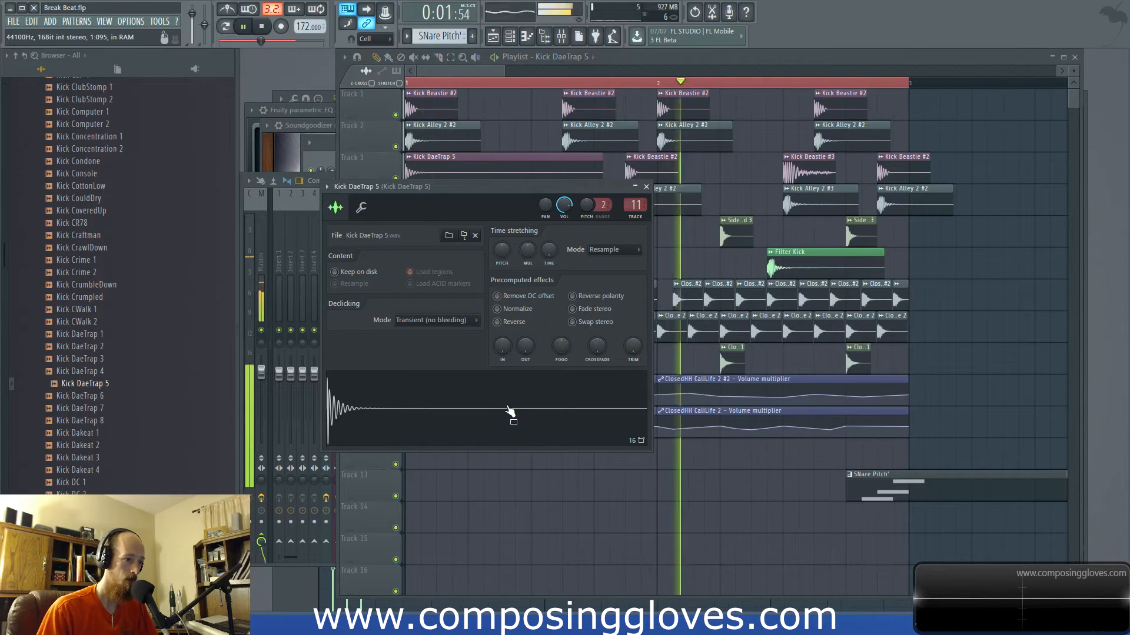
{"action": "key", "text": "space"}
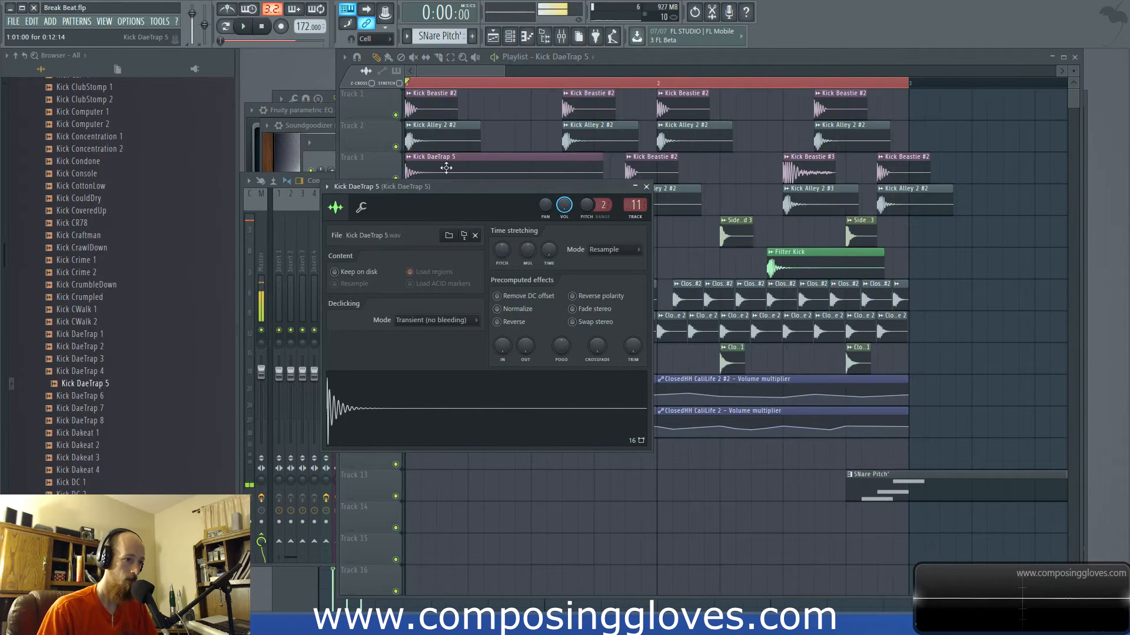
Step: Copy the Kick DaeTrap 5 clip onto Tracks 12 to 15 in line with the other kicks, shortening the clips
{"action": "left_click", "coordinate": [446, 168]}
{"action": "left_click_drag", "start_coordinate": [447, 165], "coordinate": [726, 496]}
{"action": "scroll", "coordinate": [586, 459], "scroll_direction": "up", "scroll_amount": 2}
{"action": "scroll", "coordinate": [623, 195], "scroll_direction": "down", "scroll_amount": 2}
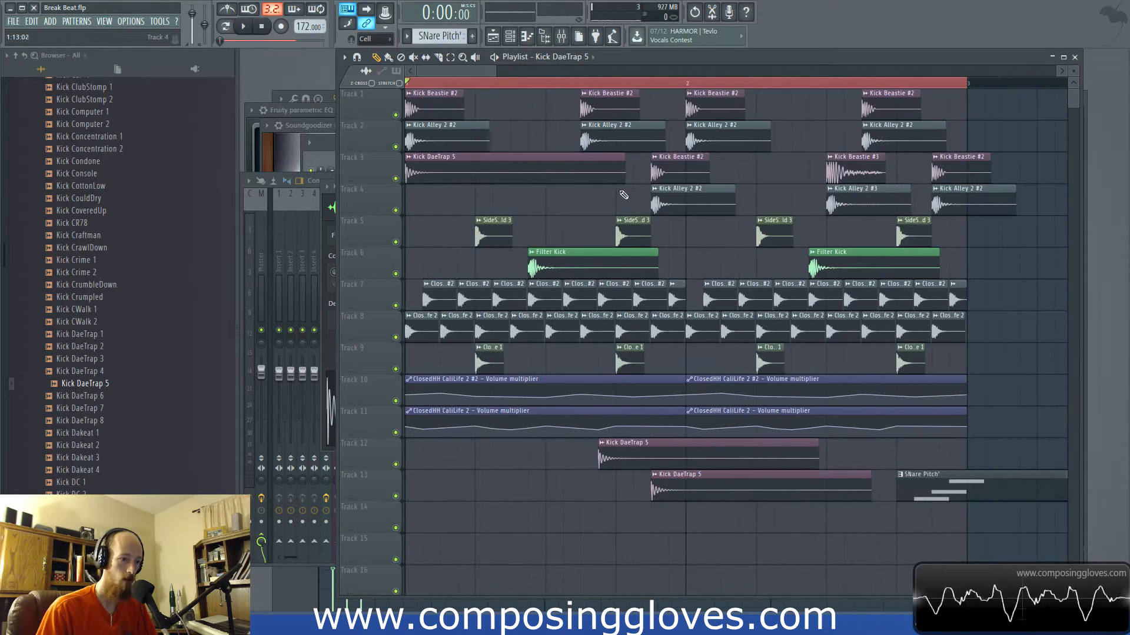
{"action": "left_click_drag", "start_coordinate": [626, 170], "coordinate": [483, 181]}
{"action": "left_click_drag", "start_coordinate": [756, 441], "coordinate": [959, 564]}
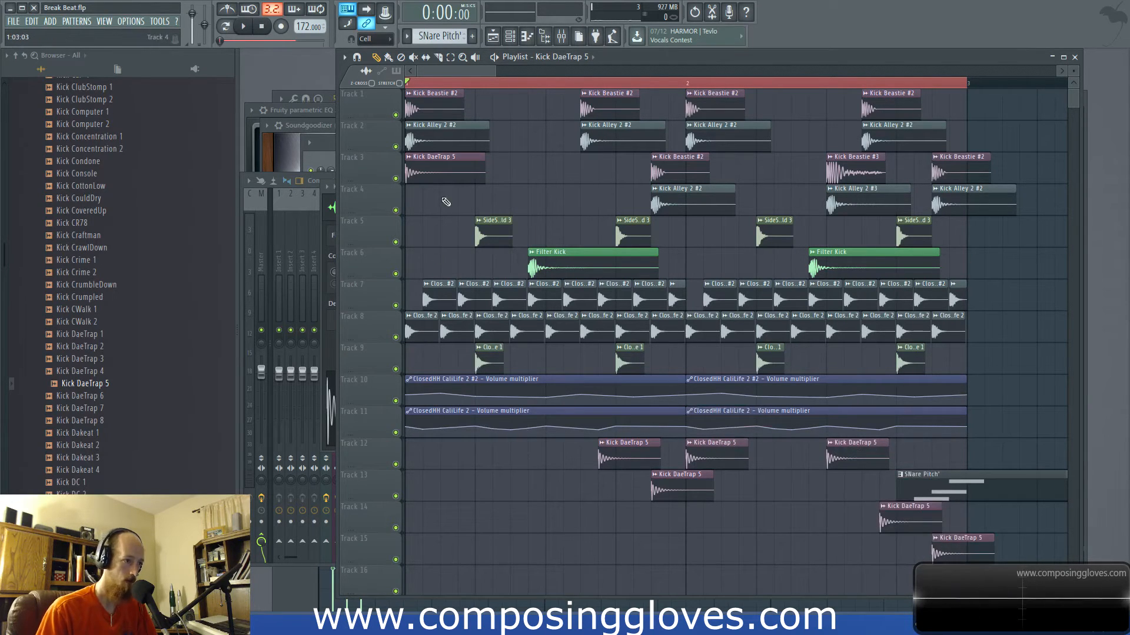
Step: Set Kick DaeTrap 5's time-stretching mode to Auto and lower its pitch while the loop plays
{"action": "double_click", "coordinate": [432, 160]}
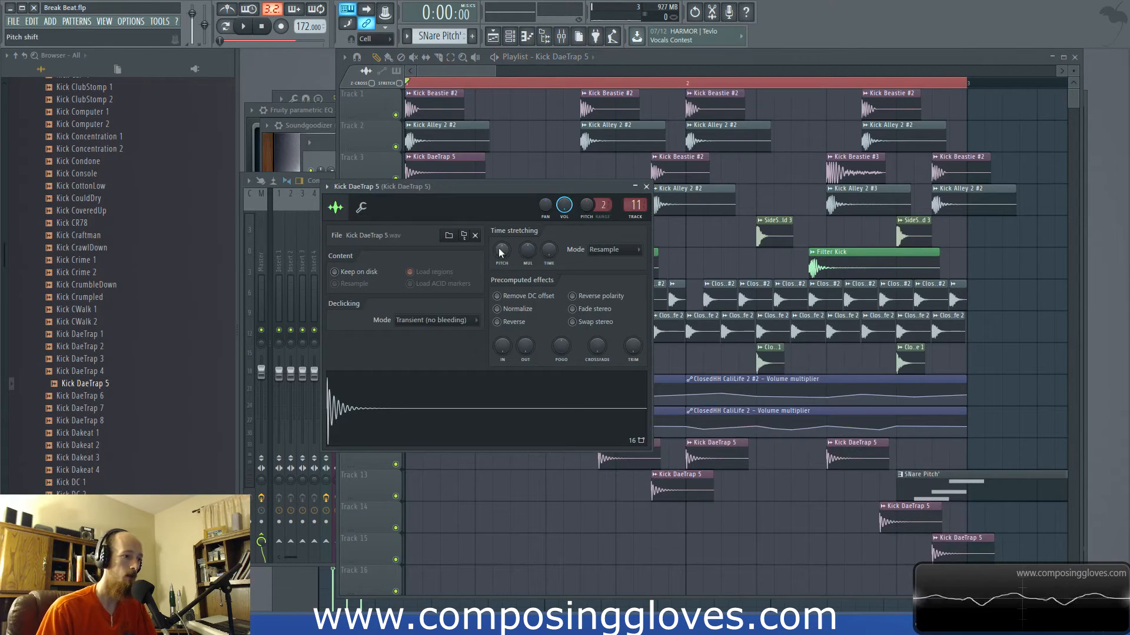
{"action": "key", "text": "F6"}
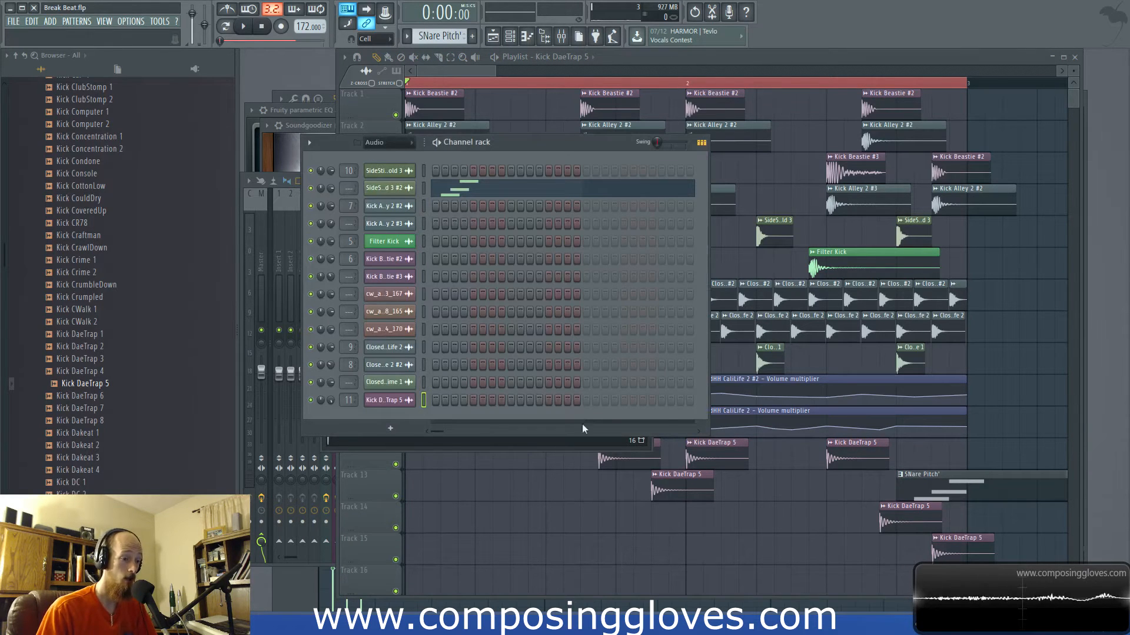
{"action": "left_click", "coordinate": [460, 75]}
{"action": "double_click", "coordinate": [455, 172]}
{"action": "key", "text": "space"}
{"action": "left_click_drag", "start_coordinate": [503, 251], "coordinate": [503, 266]}
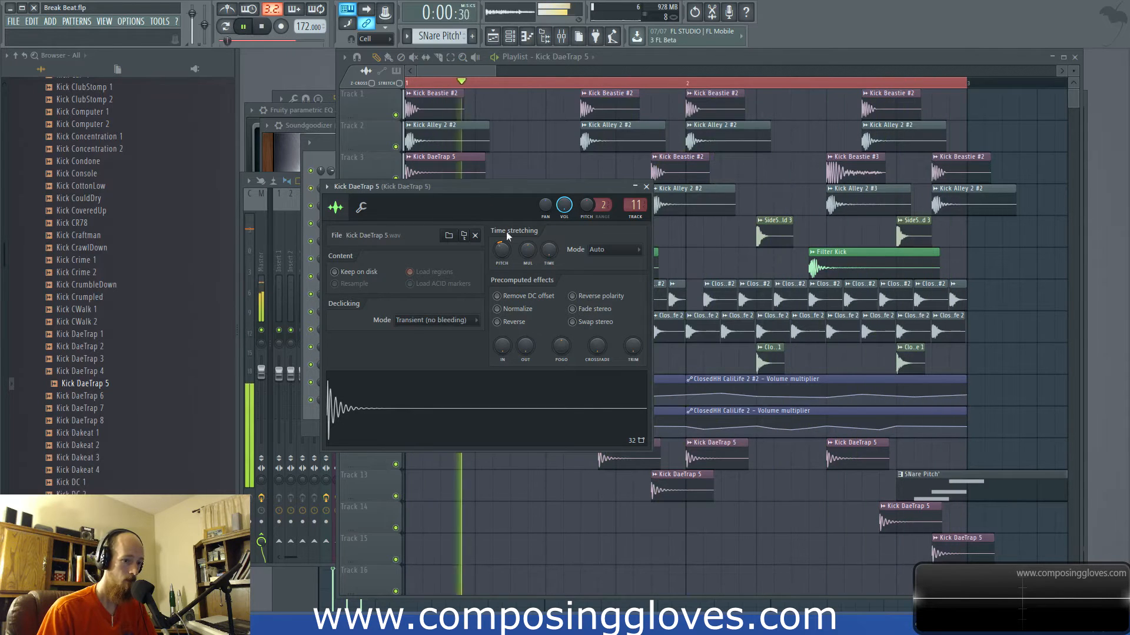
Step: Examine the Kick DaeTrap 5 clip placement across the two-bar loop during playback, and reopen the sample's settings
{"action": "left_click", "coordinate": [481, 75]}
{"action": "scroll", "coordinate": [648, 440], "scroll_direction": "up", "scroll_amount": 2}
{"action": "scroll", "coordinate": [648, 440], "scroll_direction": "up", "scroll_amount": 2}
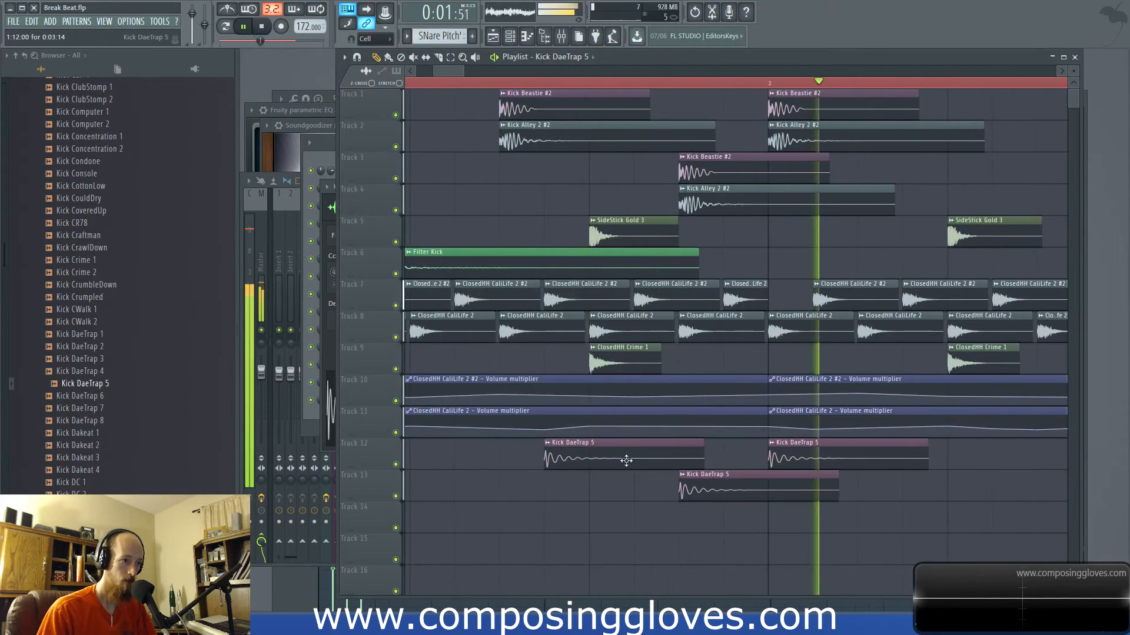
{"action": "scroll", "coordinate": [633, 454], "scroll_direction": "down", "scroll_amount": 1}
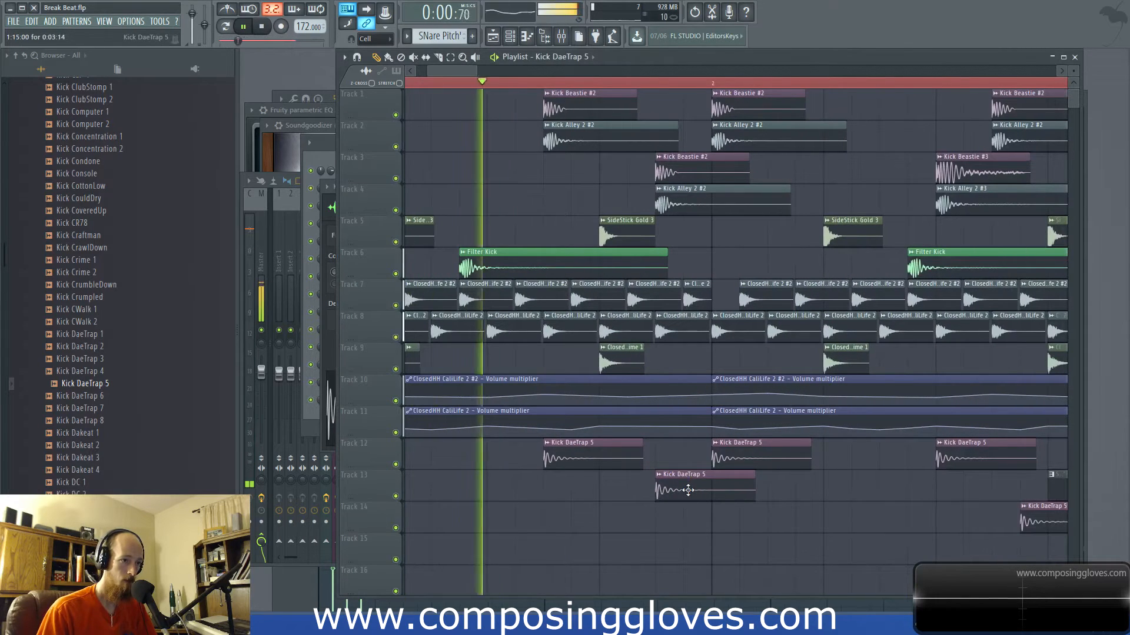
{"action": "scroll", "coordinate": [867, 478], "scroll_direction": "down", "scroll_amount": 1}
{"action": "left_click_drag", "start_coordinate": [859, 480], "coordinate": [808, 471]}
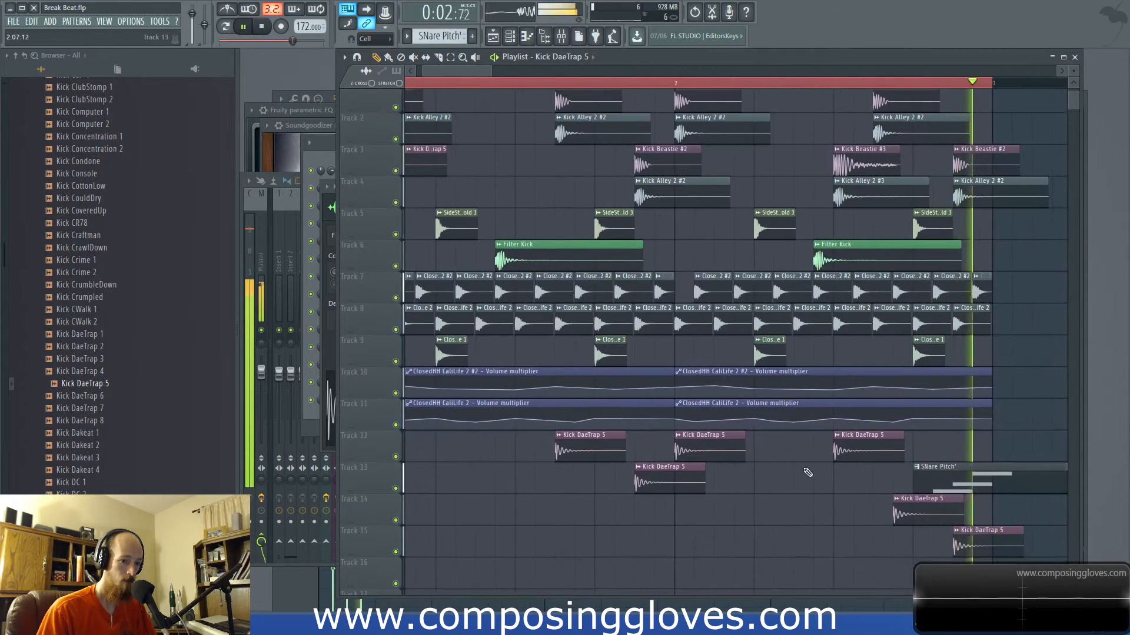
{"action": "scroll", "coordinate": [465, 153], "scroll_direction": "down", "scroll_amount": 2}
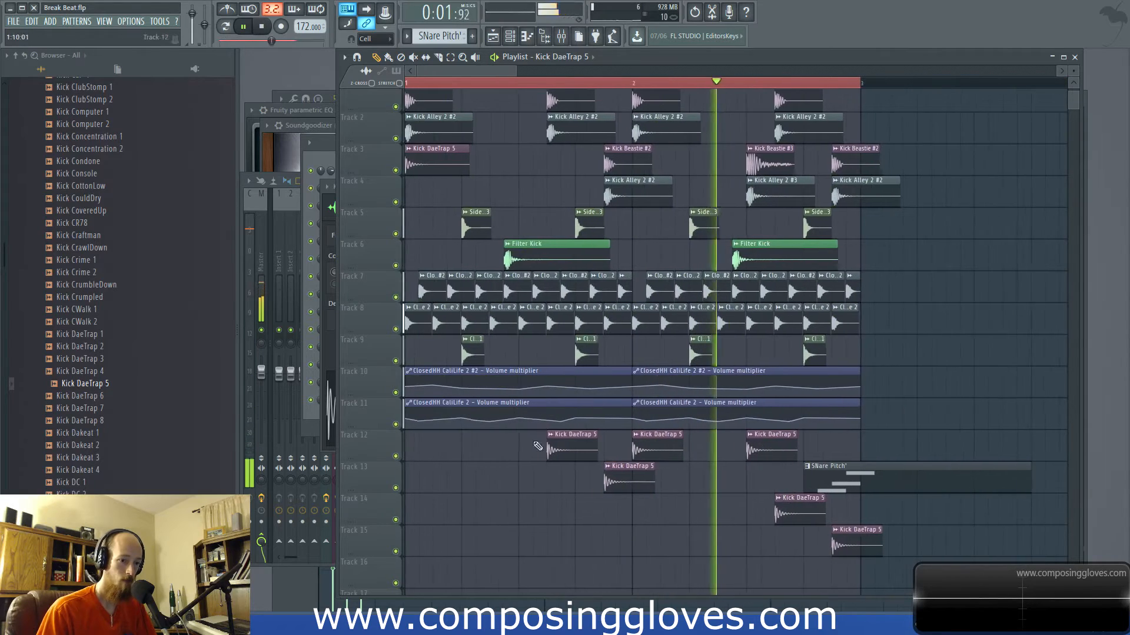
{"action": "double_click", "coordinate": [447, 170]}
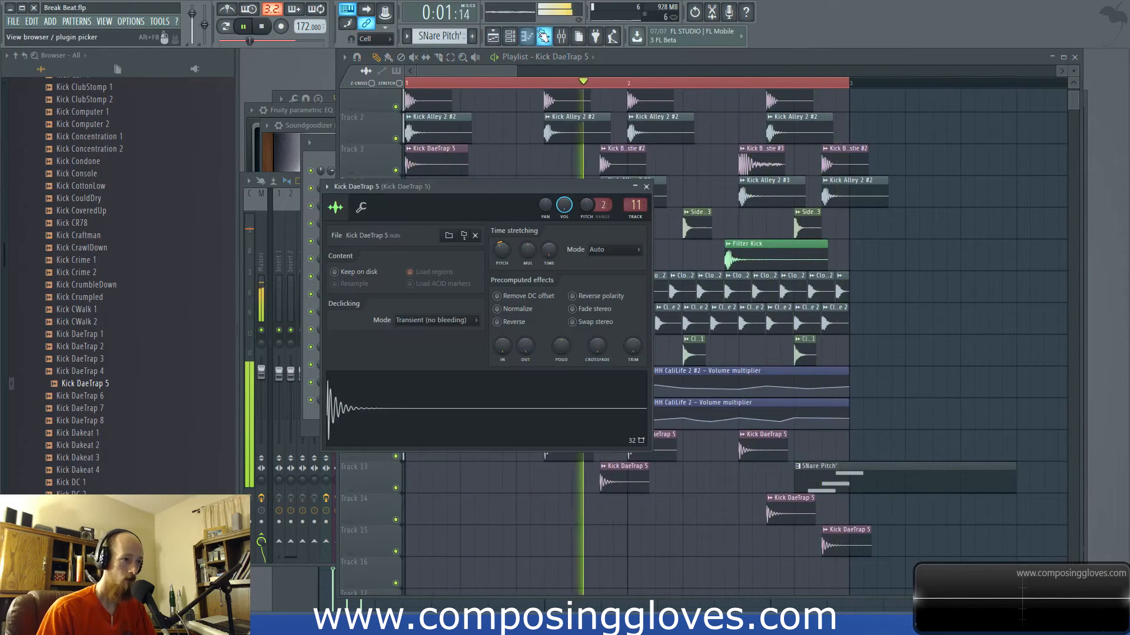
Step: Check Kick DaeTrap 5's mixer track on its own against the full mix, and stop playback
{"action": "key", "text": "F9"}
{"action": "left_click", "coordinate": [863, 217]}
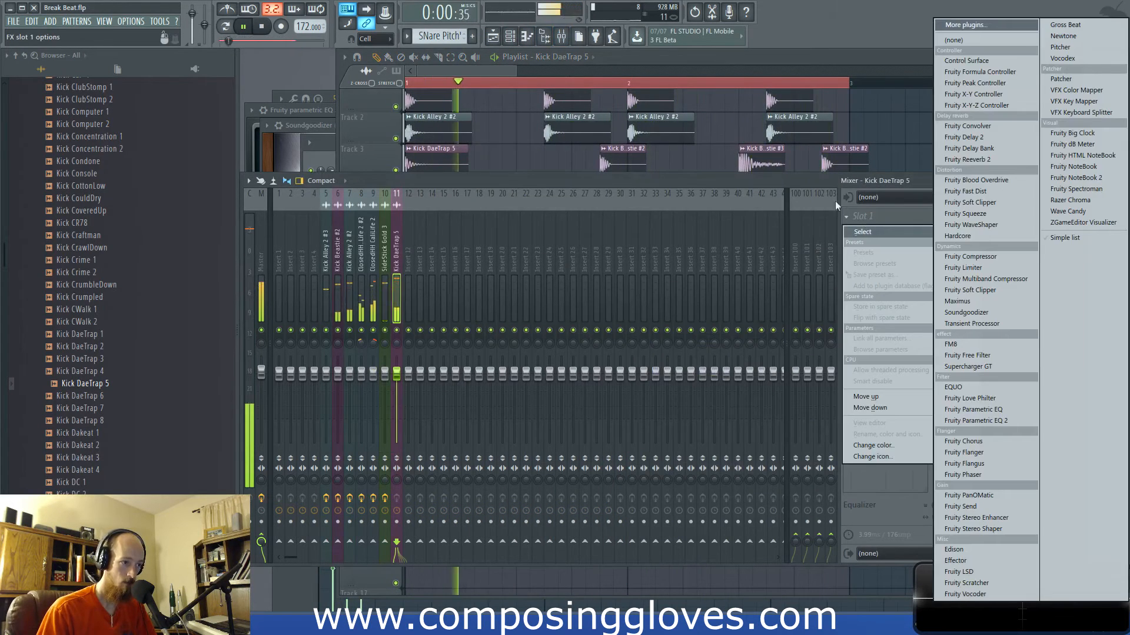
{"action": "left_click", "coordinate": [488, 189]}
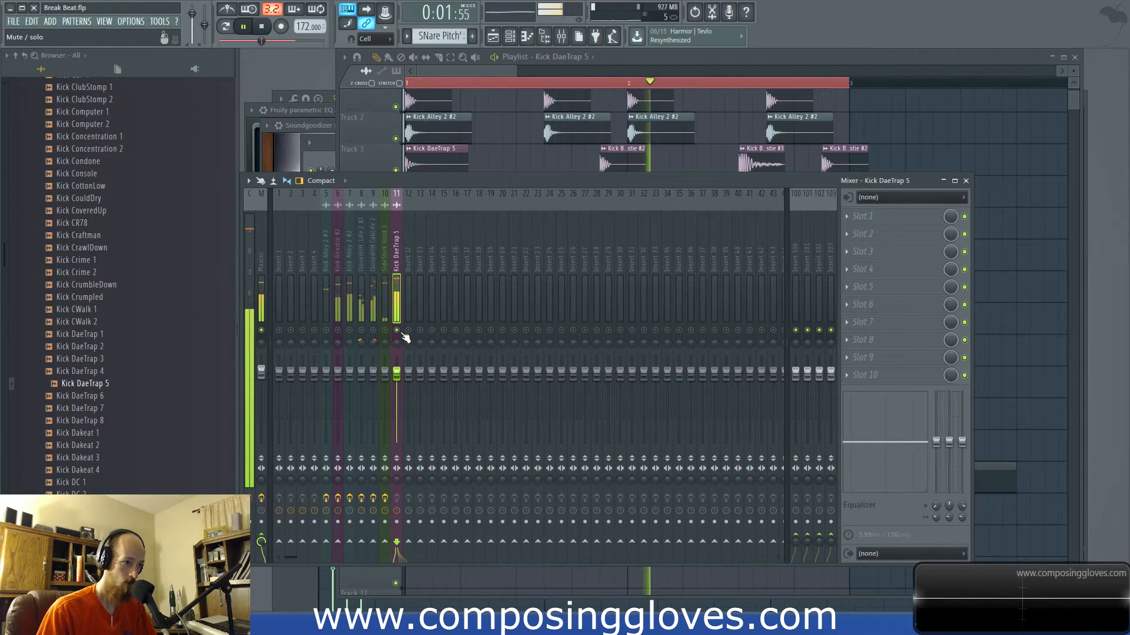
{"action": "right_click", "coordinate": [401, 333]}
{"action": "left_click", "coordinate": [477, 72]}
{"action": "key", "text": "space"}
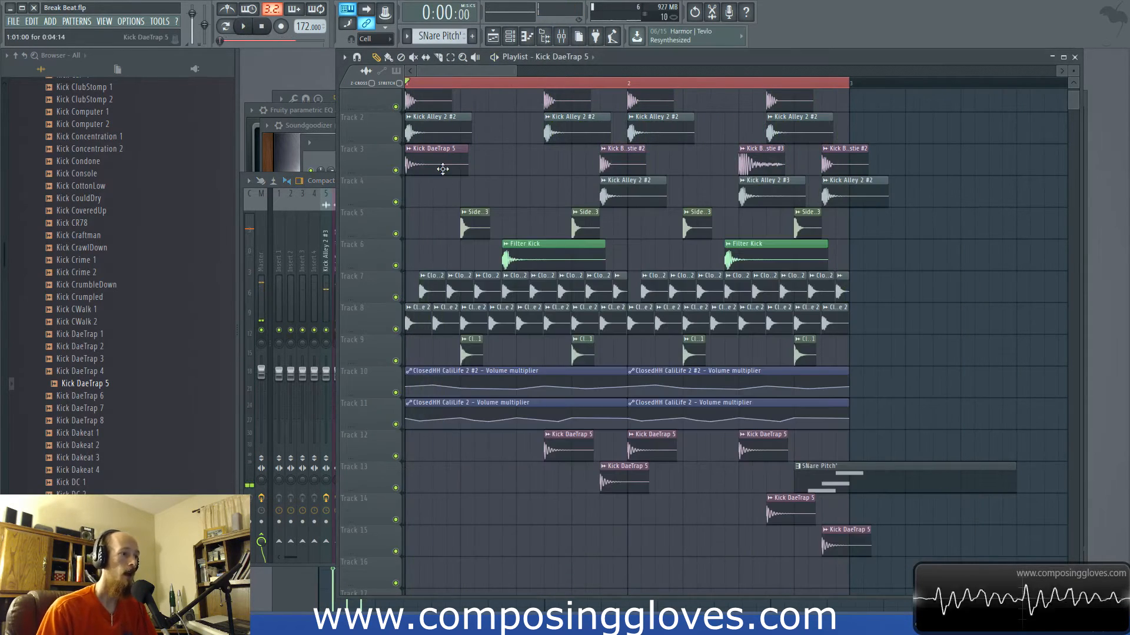
Step: Inspect the Kick DaeTrap 5 sample settings while briefly playing the loop, and close the settings
{"action": "double_click", "coordinate": [441, 170]}
{"action": "left_click_drag", "start_coordinate": [501, 251], "coordinate": [501, 255]}
{"action": "left_click_drag", "start_coordinate": [510, 189], "coordinate": [536, 176]}
{"action": "key", "text": "space"}
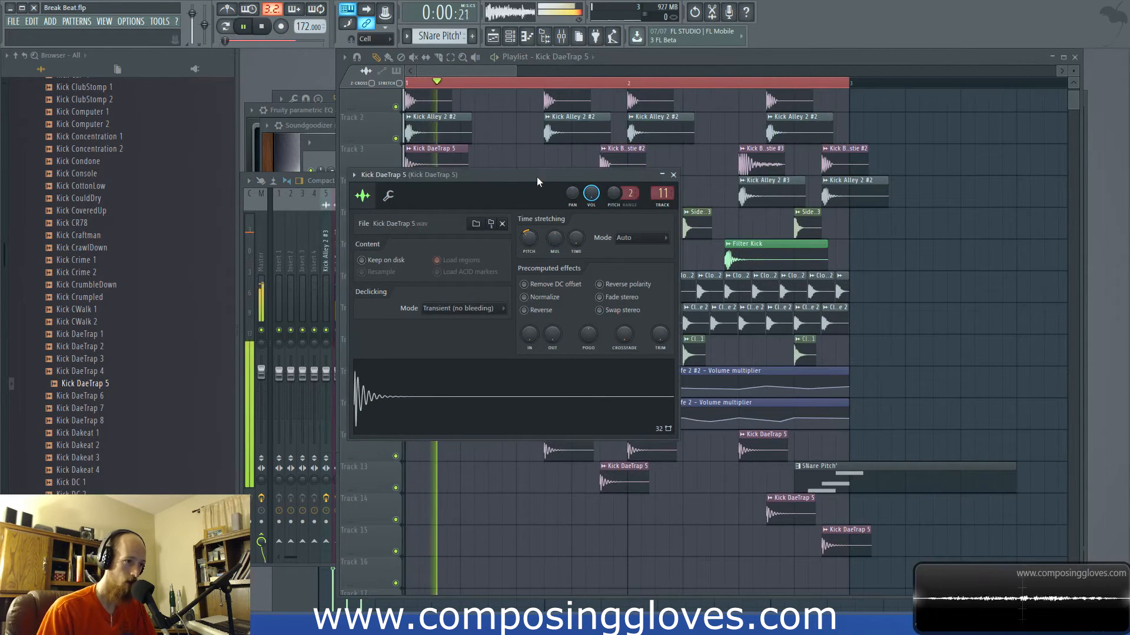
{"action": "key", "text": "space"}
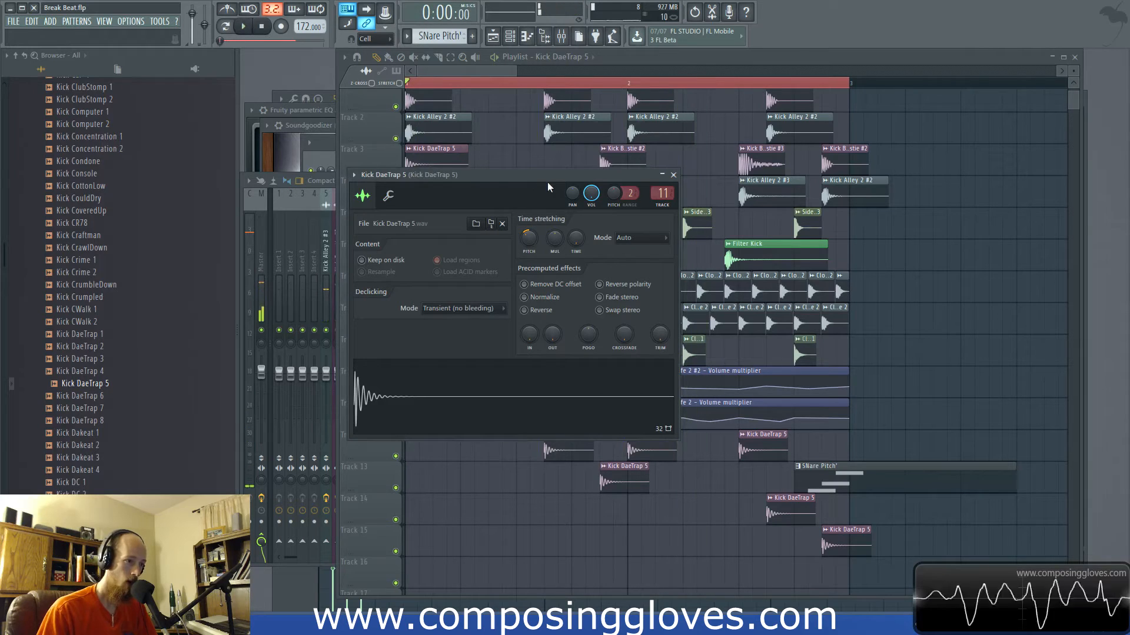
{"action": "key", "text": "Escape"}
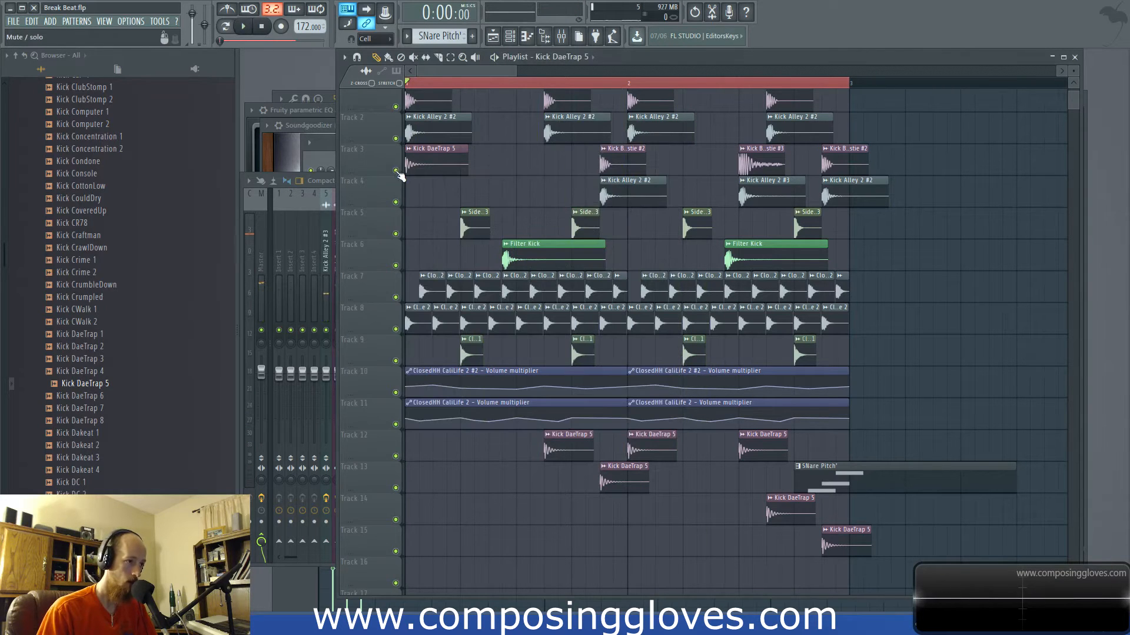
Step: Audition only playlist Tracks 1 to 3 over the first beat of the loop
{"action": "right_click", "coordinate": [395, 169]}
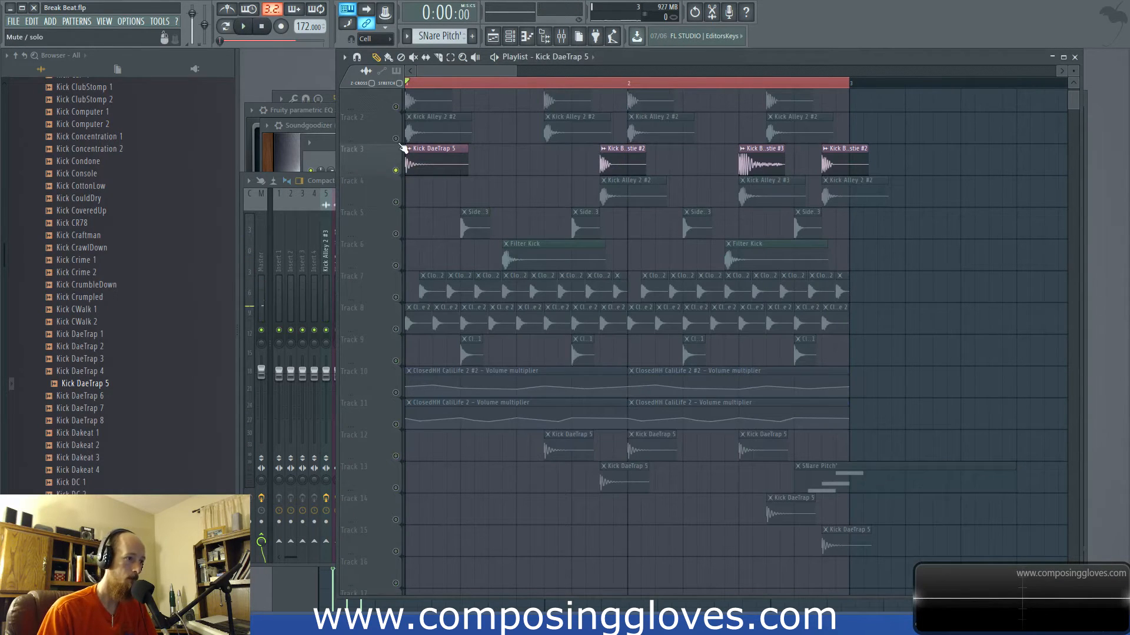
{"action": "right_click", "coordinate": [396, 139]}
{"action": "right_click", "coordinate": [395, 107]}
{"action": "left_click", "coordinate": [395, 139]}
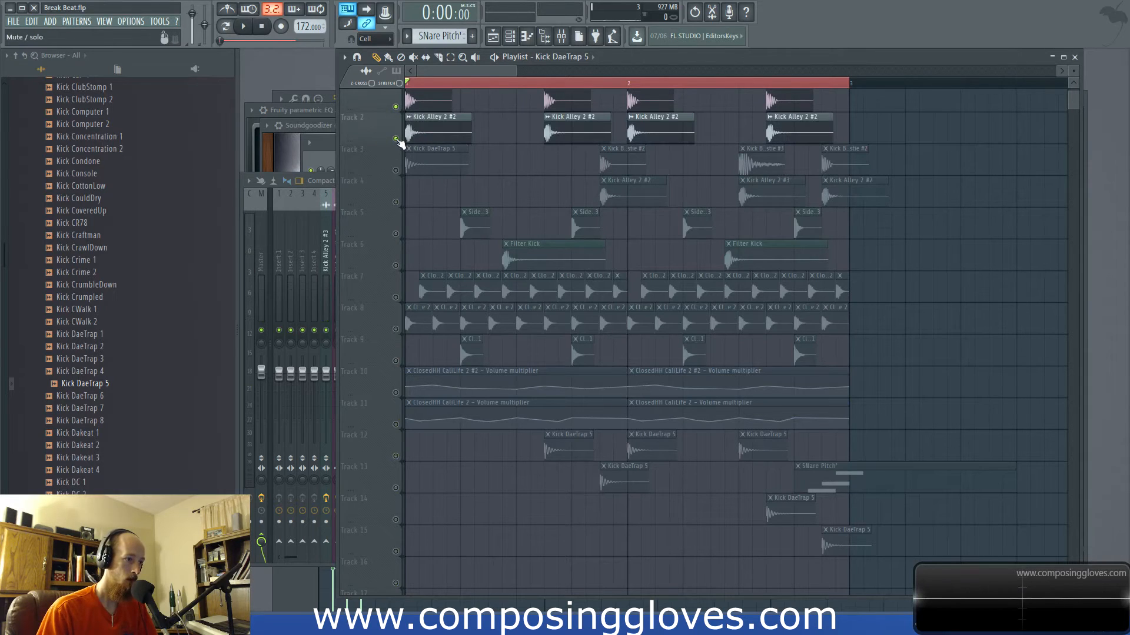
{"action": "left_click", "coordinate": [395, 171]}
{"action": "left_click_drag", "start_coordinate": [459, 83], "coordinate": [403, 101]}
{"action": "key", "text": "space"}
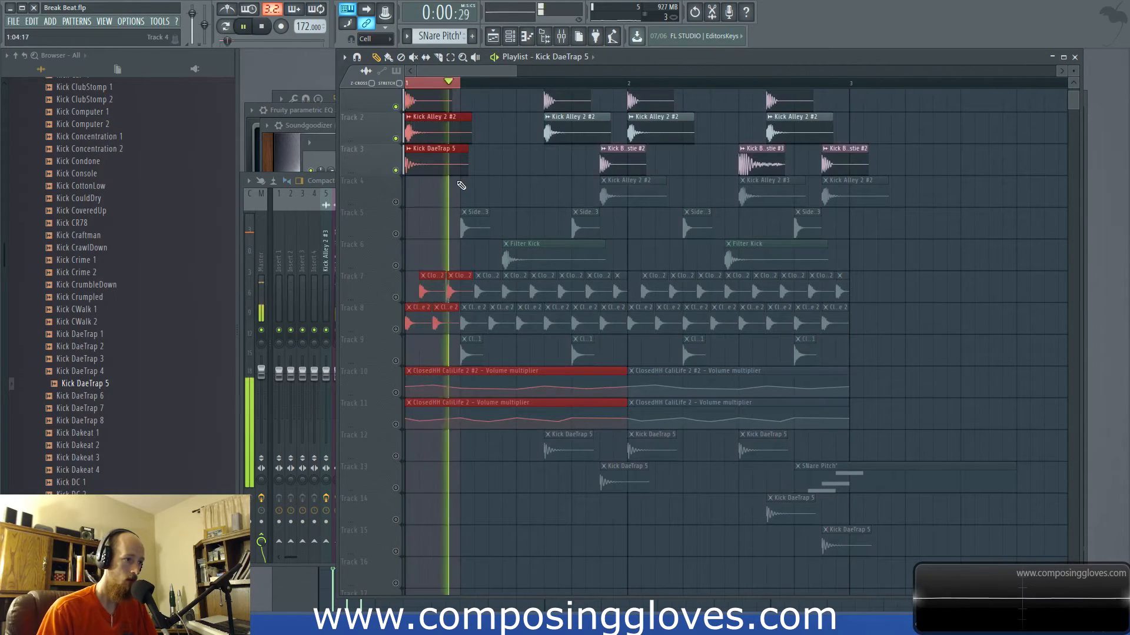
{"action": "key", "text": "space"}
Step: Turn all playlist tracks back on, clear the time selection and play through the full two bars
{"action": "right_click", "coordinate": [396, 171]}
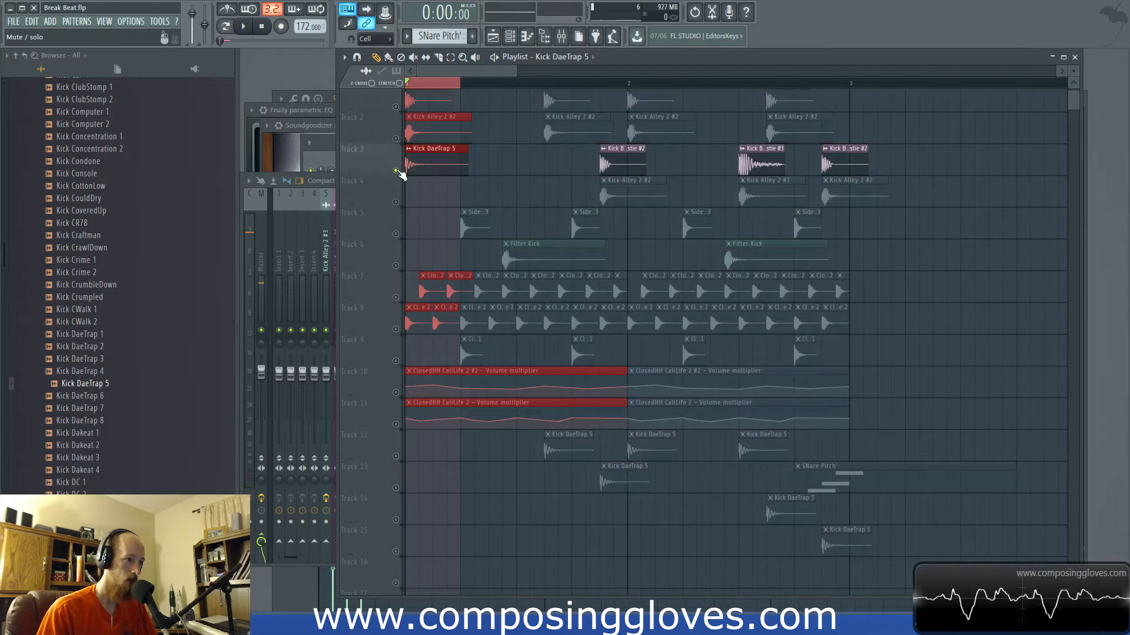
{"action": "right_click", "coordinate": [396, 170]}
{"action": "double_click", "coordinate": [459, 86]}
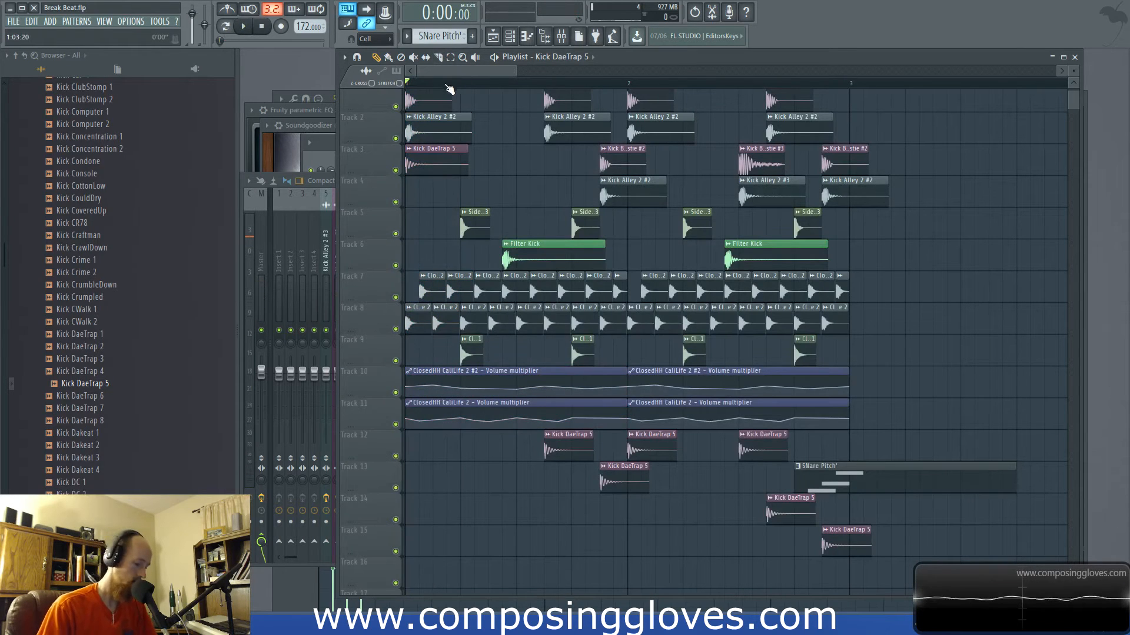
{"action": "scroll", "coordinate": [484, 126], "scroll_direction": "down", "scroll_amount": 3, "text": "ctrl"}
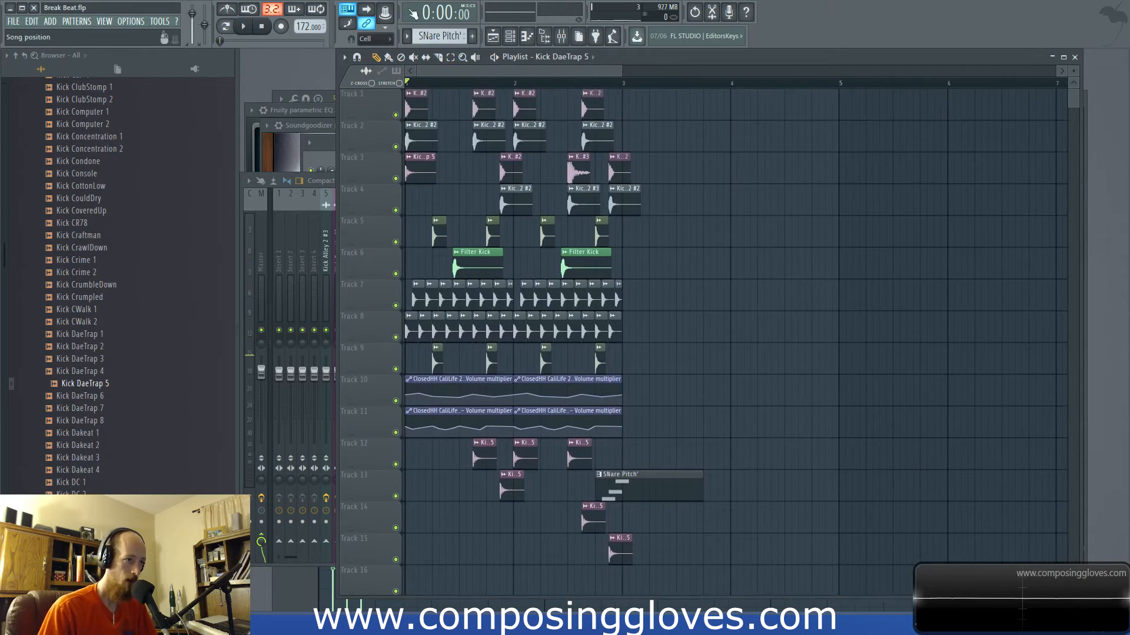
{"action": "key", "text": "space"}
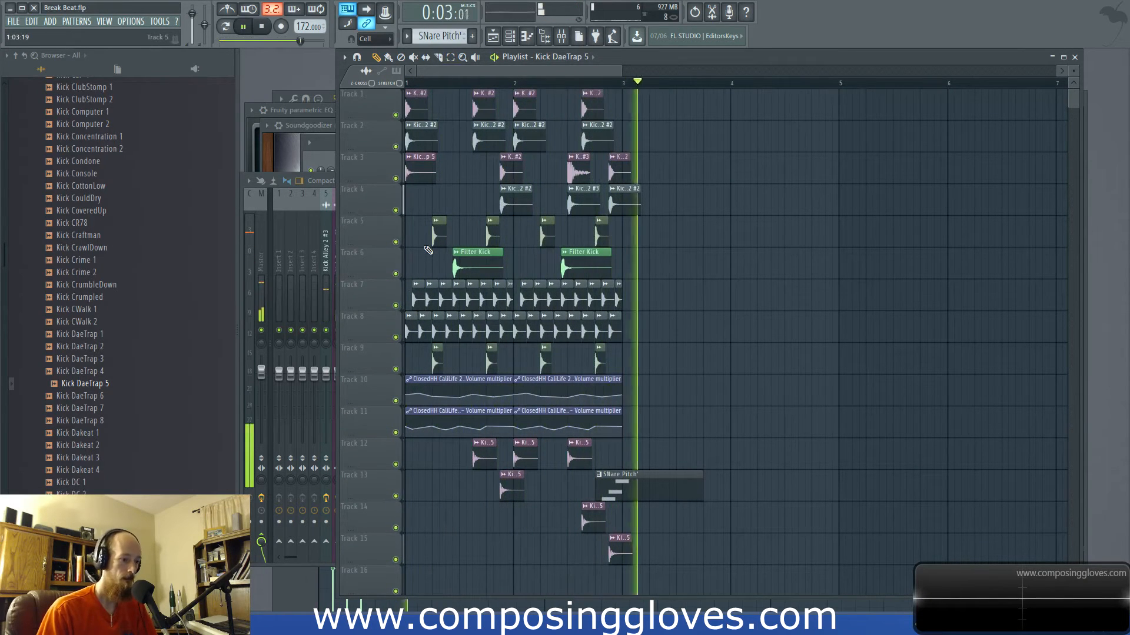
{"action": "key", "text": "space"}
Step: Duplicate the whole two-bar loop into bars 3 and 4, and set the time selection over bars 1 to 4
{"action": "left_click_drag", "start_coordinate": [406, 90], "coordinate": [798, 570]}
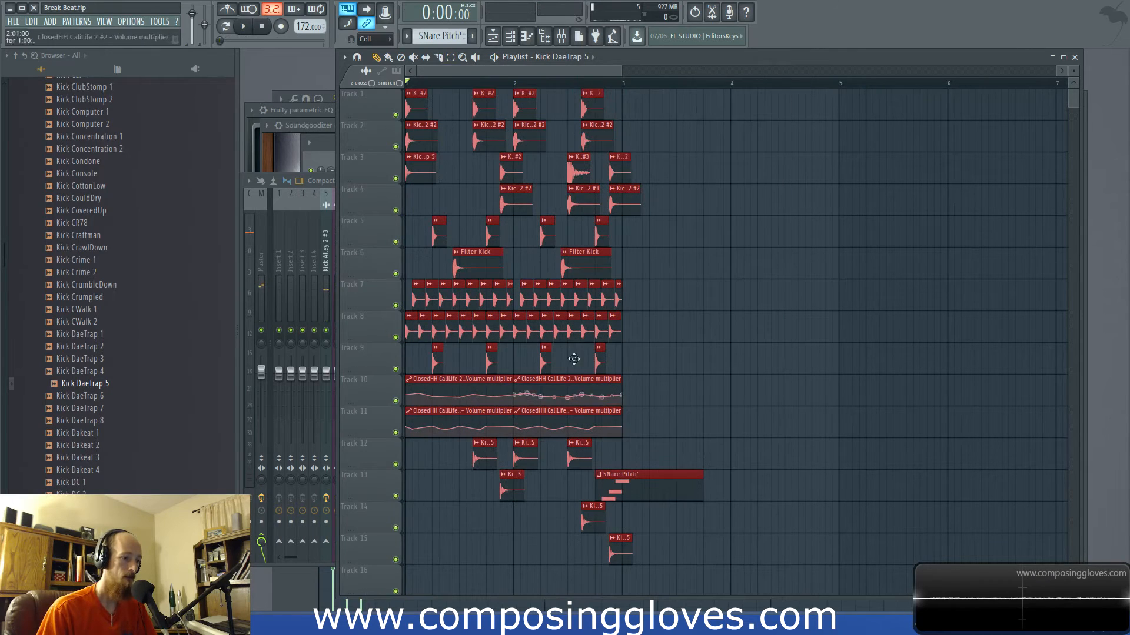
{"action": "left_click_drag", "start_coordinate": [411, 327], "coordinate": [671, 288]}
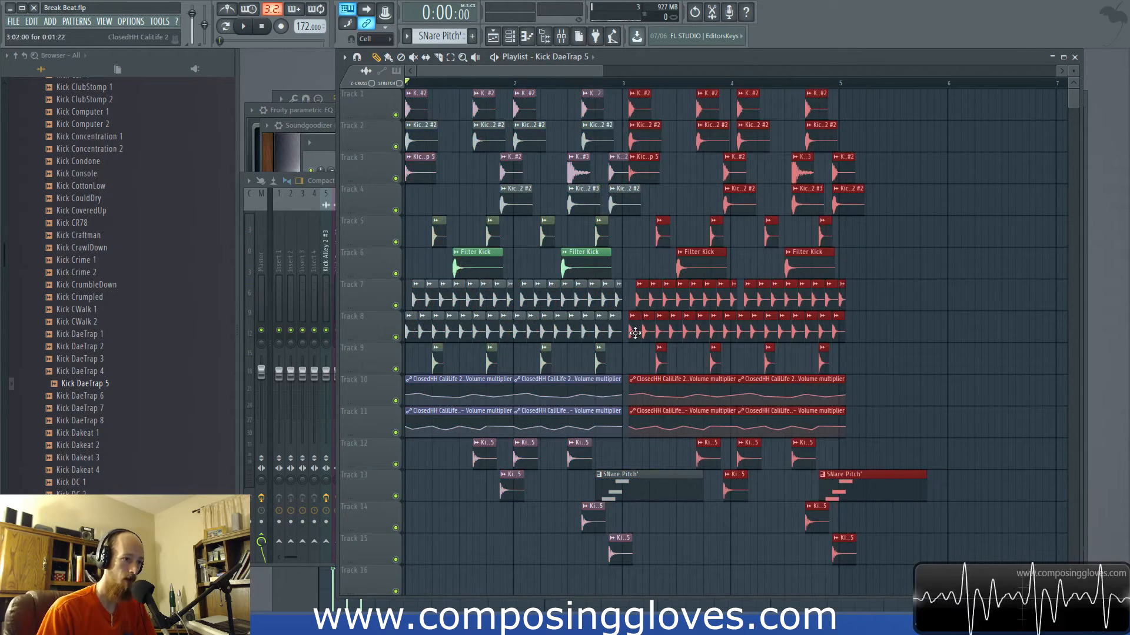
{"action": "left_click_drag", "start_coordinate": [636, 333], "coordinate": [627, 333]}
{"action": "scroll", "coordinate": [467, 227], "scroll_direction": "down", "scroll_amount": 5}
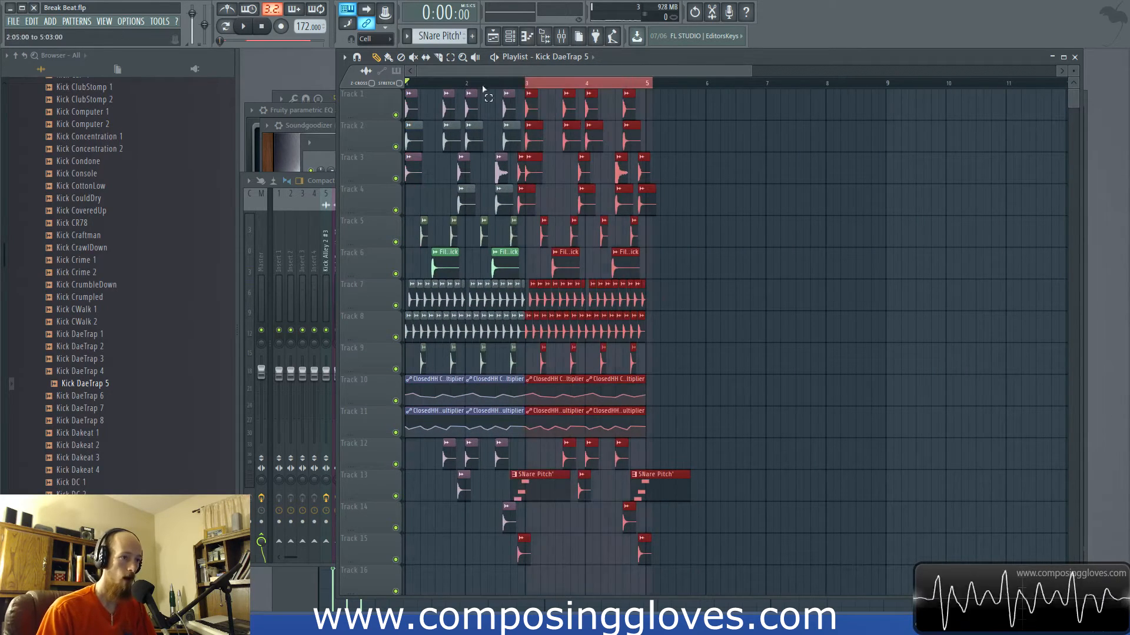
{"action": "left_click_drag", "start_coordinate": [563, 83], "coordinate": [404, 83]}
Step: Render the four-bar song selection to a 32-bit float WAV file named Break Beat
{"action": "left_click", "coordinate": [10, 22]}
{"action": "left_click", "coordinate": [194, 121]}
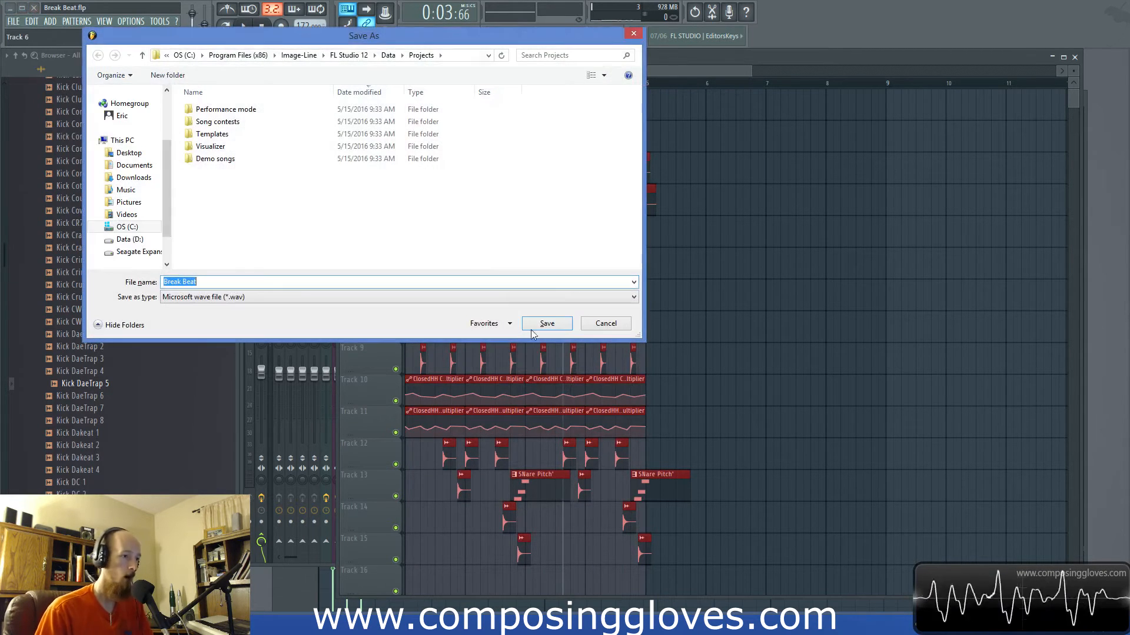
{"action": "left_click", "coordinate": [316, 299]}
{"action": "left_click", "coordinate": [316, 299]}
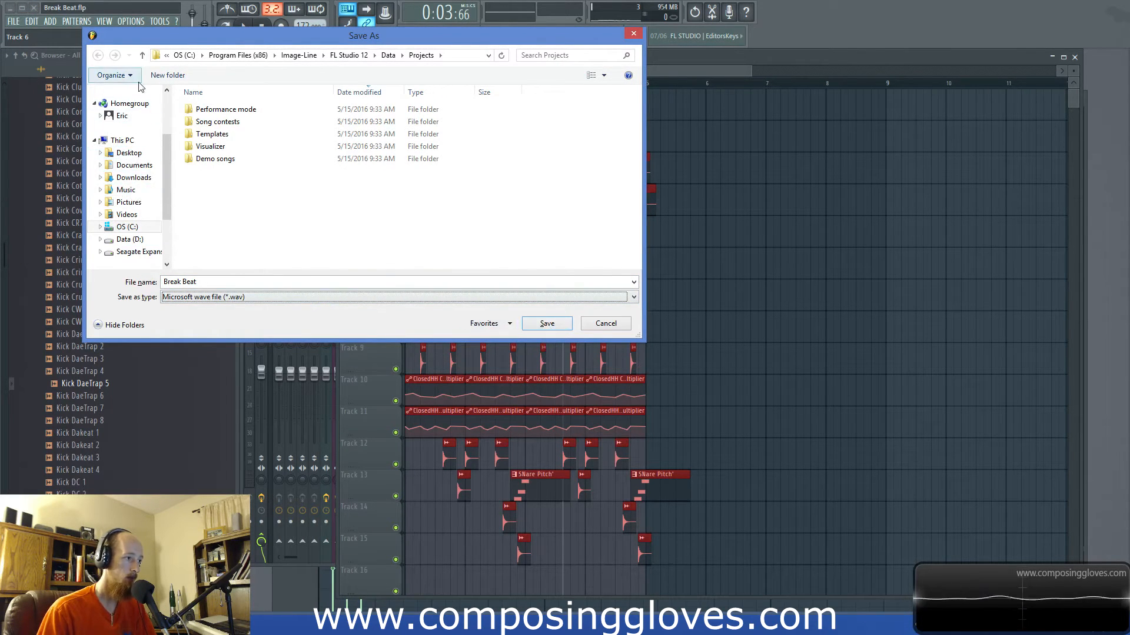
{"action": "left_click", "coordinate": [122, 141]}
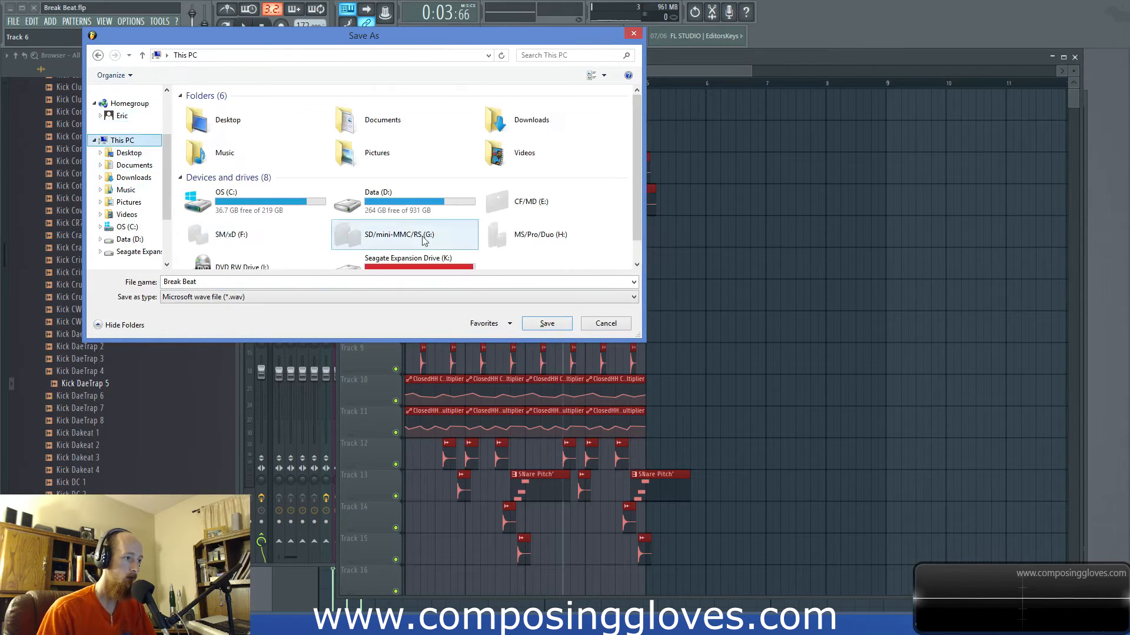
{"action": "left_click", "coordinate": [546, 324]}
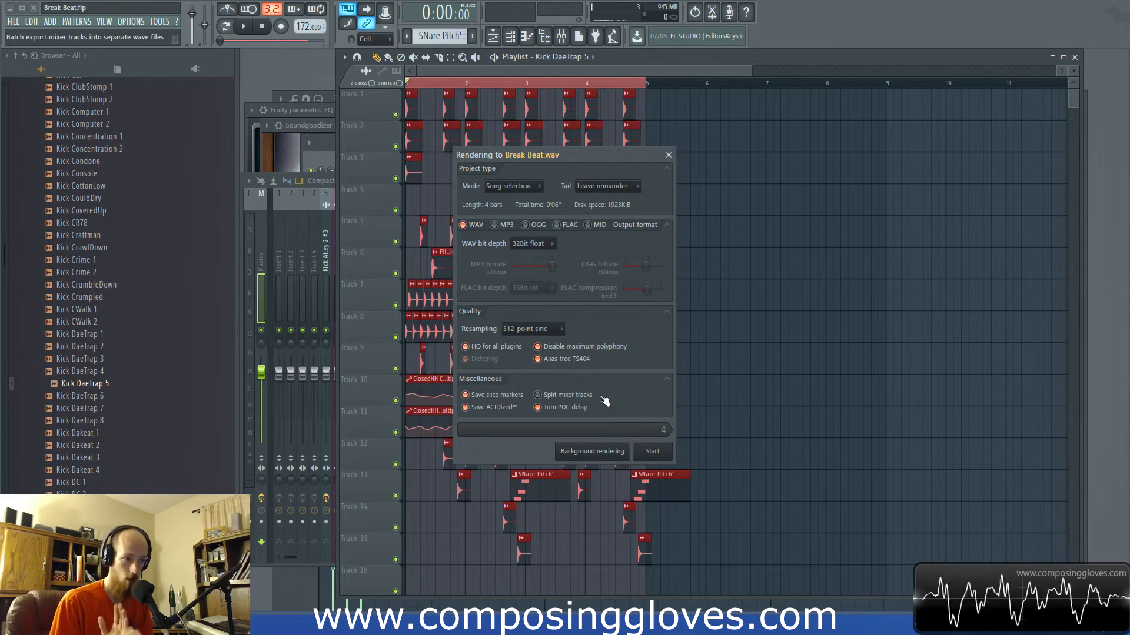
{"action": "left_click", "coordinate": [652, 451]}
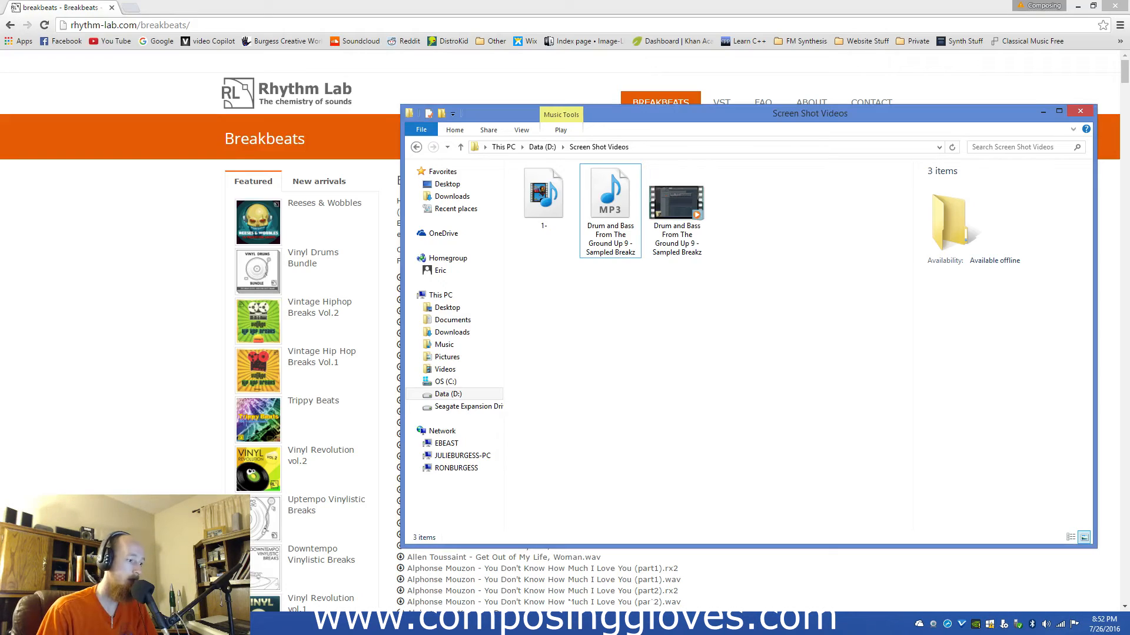
Step: Switch to the Windows desktop and look for the rendered Break Beat file, moving the open windows out of the way
{"action": "key", "text": "alt+Tab"}
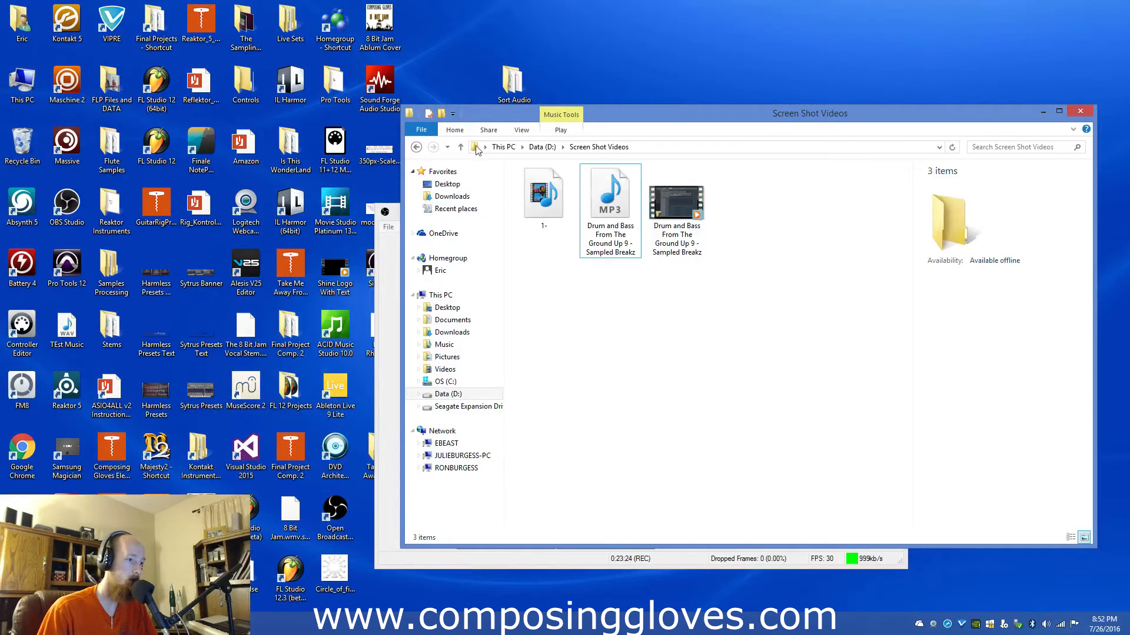
{"action": "left_click_drag", "start_coordinate": [674, 125], "coordinate": [885, 95]}
{"action": "left_click_drag", "start_coordinate": [500, 211], "coordinate": [650, 85]}
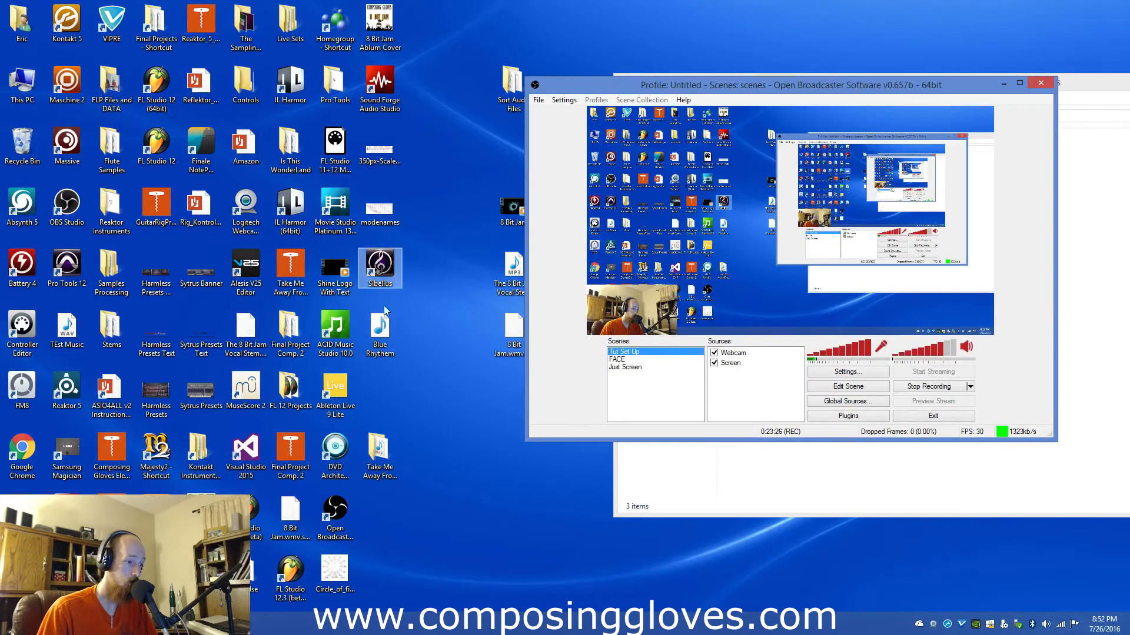
{"action": "left_click_drag", "start_coordinate": [380, 336], "coordinate": [411, 330]}
{"action": "left_click", "coordinate": [439, 314]}
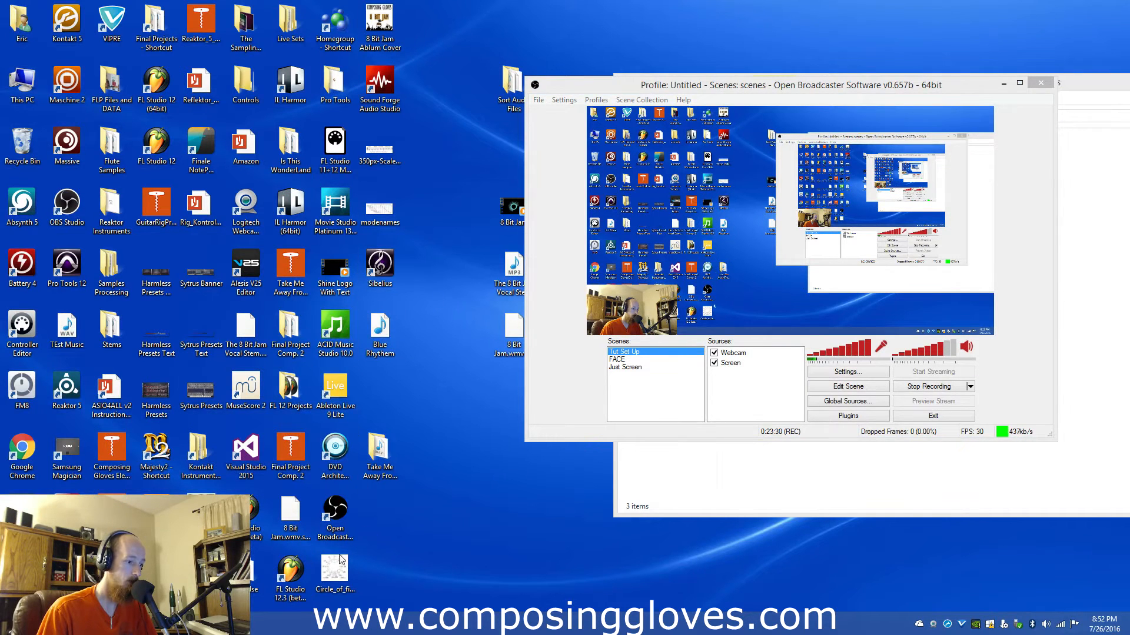
{"action": "double_click", "coordinate": [380, 324]}
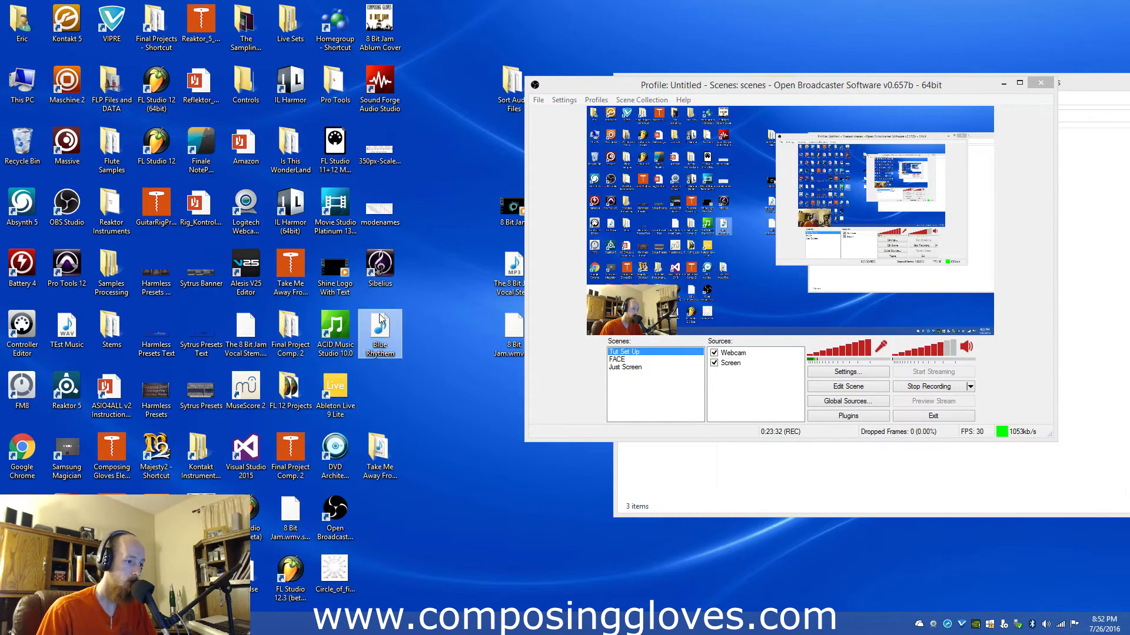
{"action": "left_click", "coordinate": [434, 373]}
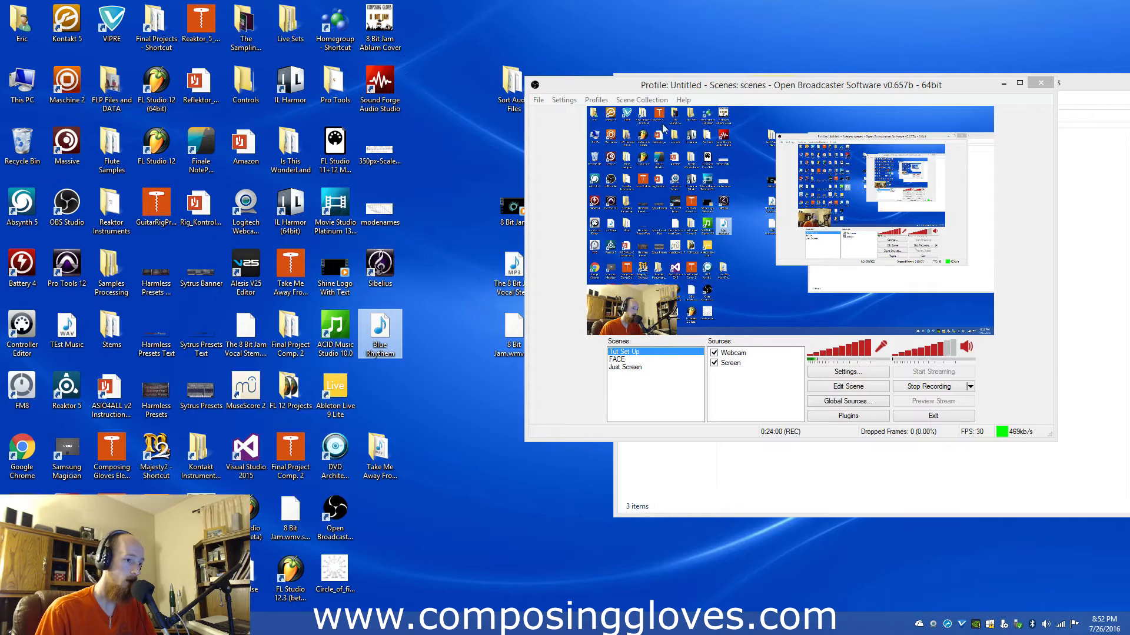
{"action": "left_click_drag", "start_coordinate": [678, 94], "coordinate": [881, 278]}
{"action": "left_click_drag", "start_coordinate": [743, 87], "coordinate": [519, 96]}
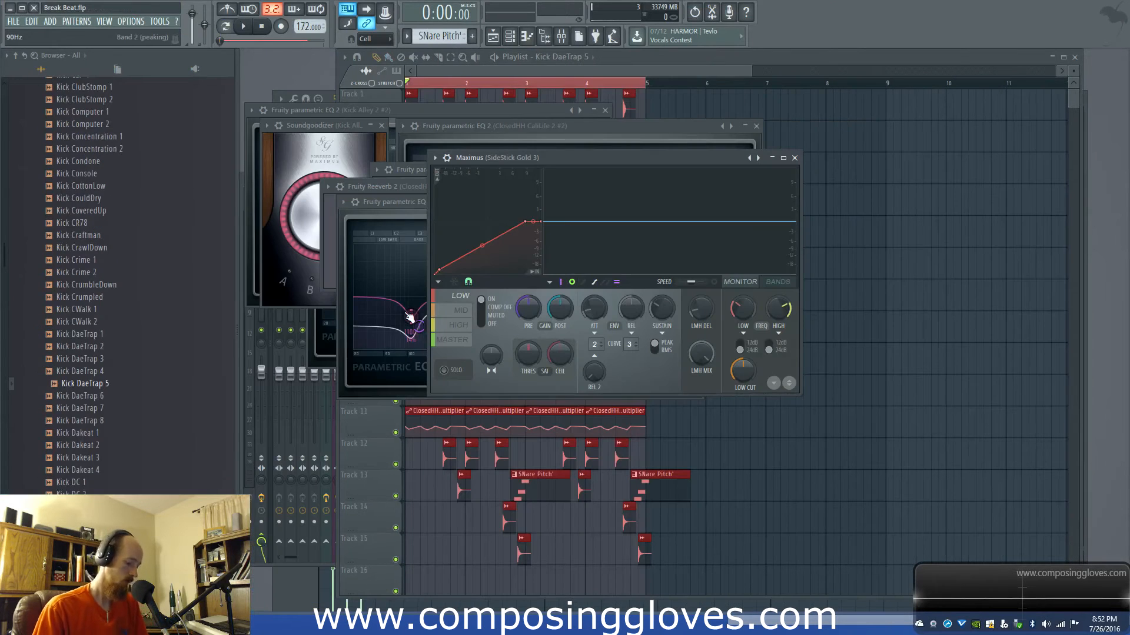
Step: Browse the desktop folder in FL Studio's WAV export dialog to look for the Break Beat file, and cancel the export
{"action": "key", "text": "ctrl+r"}
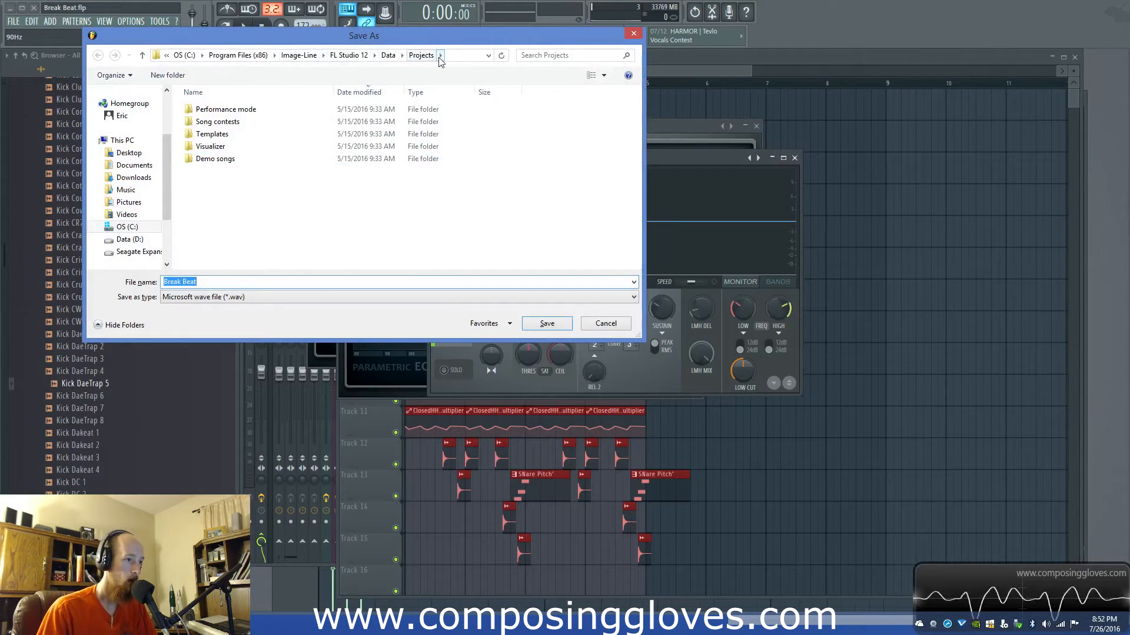
{"action": "left_click", "coordinate": [147, 140]}
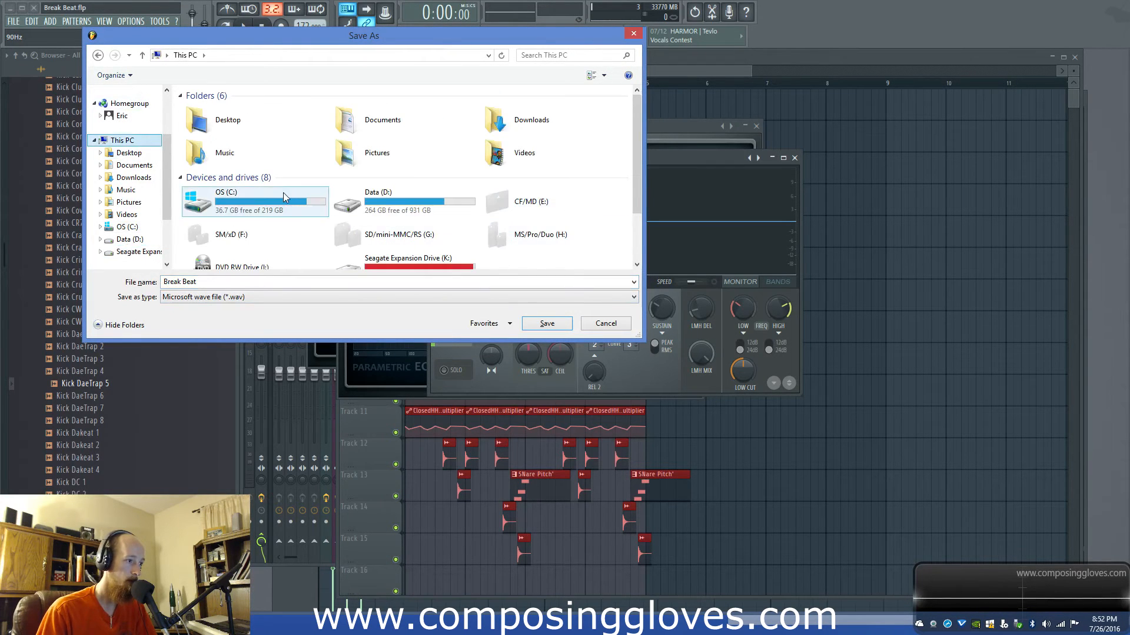
{"action": "left_click", "coordinate": [139, 155]}
{"action": "left_click", "coordinate": [411, 228]}
{"action": "scroll", "coordinate": [422, 236], "scroll_direction": "down", "scroll_amount": 2}
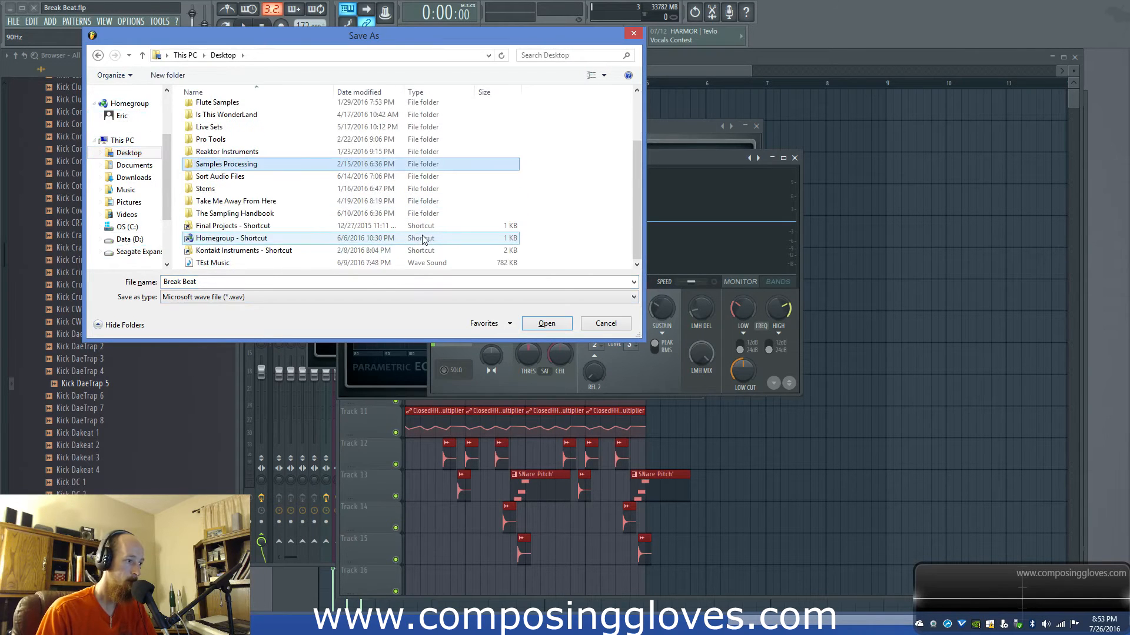
{"action": "left_click", "coordinate": [632, 35]}
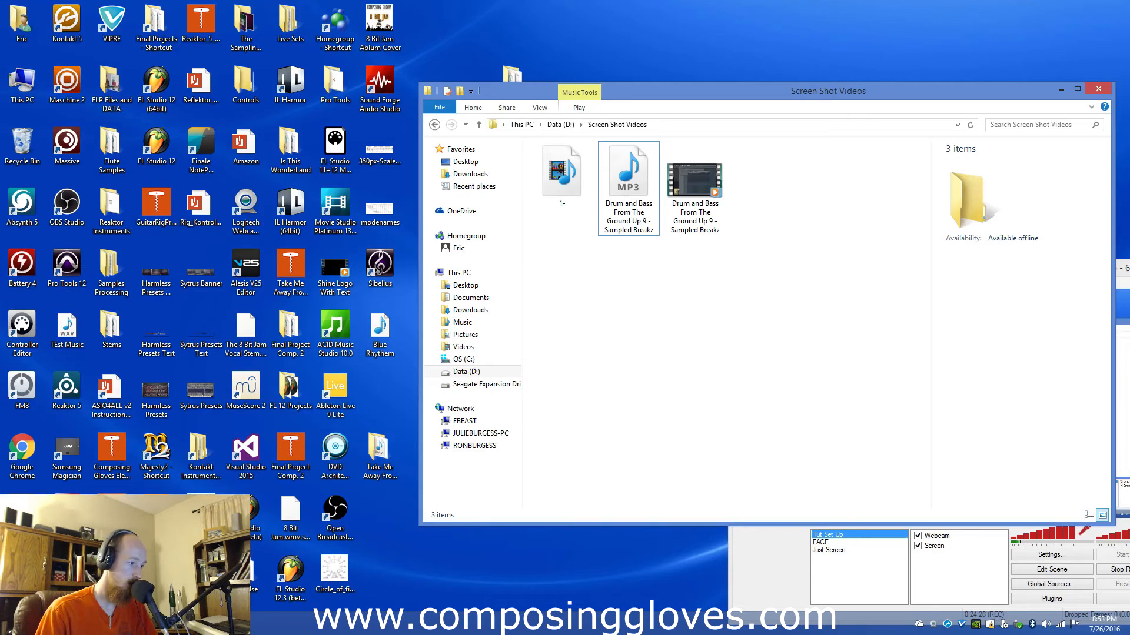
Step: Play the TEst Music file from the Windows desktop, and minimize the media player
{"action": "double_click", "coordinate": [66, 337]}
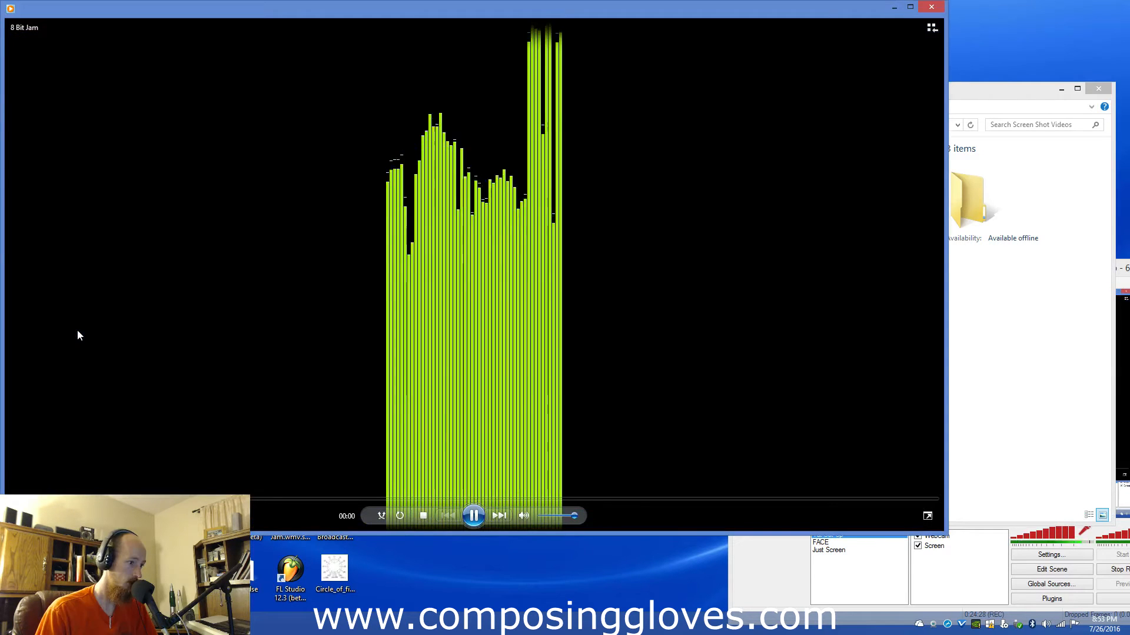
{"action": "left_click", "coordinate": [895, 7]}
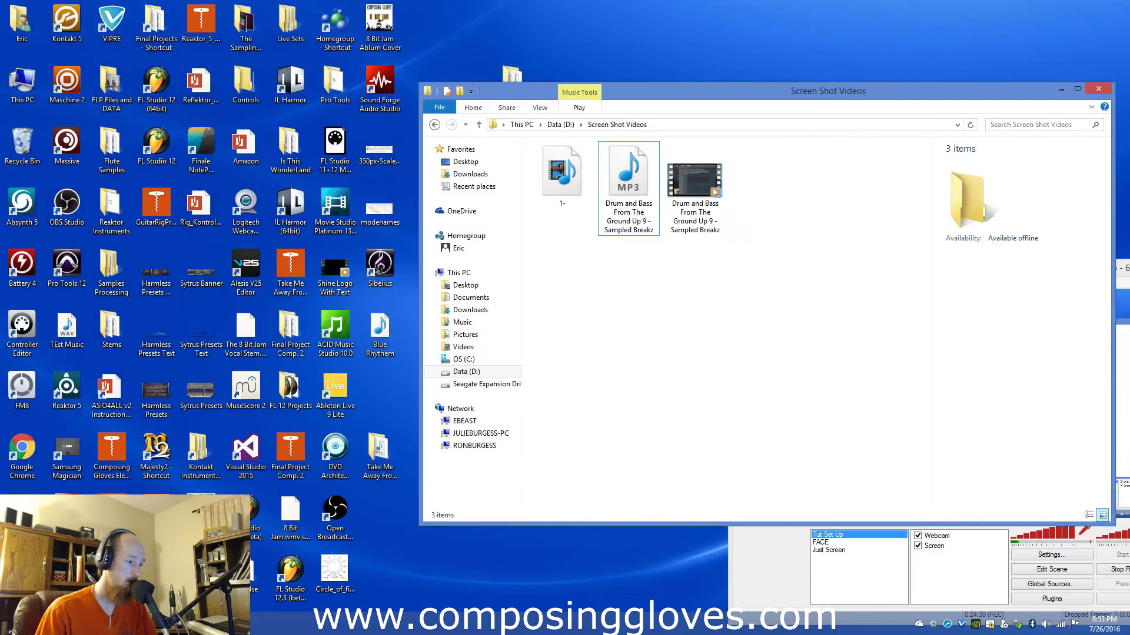
Step: Switch from the Windows desktop back to the Break Beat project in FL Studio
{"action": "left_click", "coordinate": [189, 623]}
{"action": "left_click", "coordinate": [282, 562]}
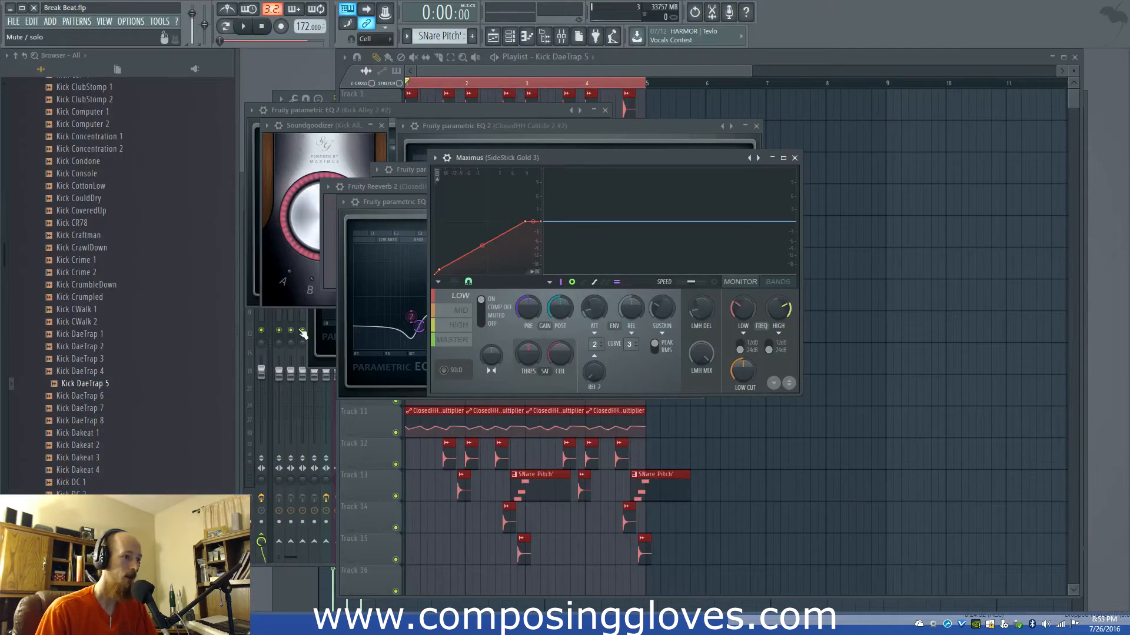
{"action": "key", "text": "ctrl+r"}
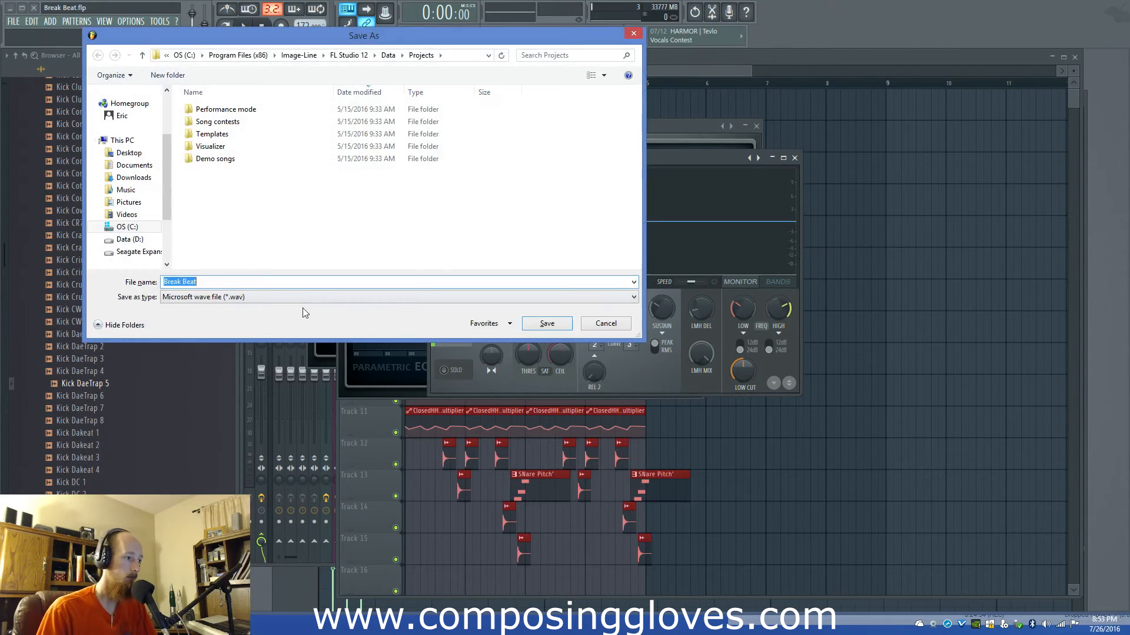
{"action": "left_click", "coordinate": [547, 323]}
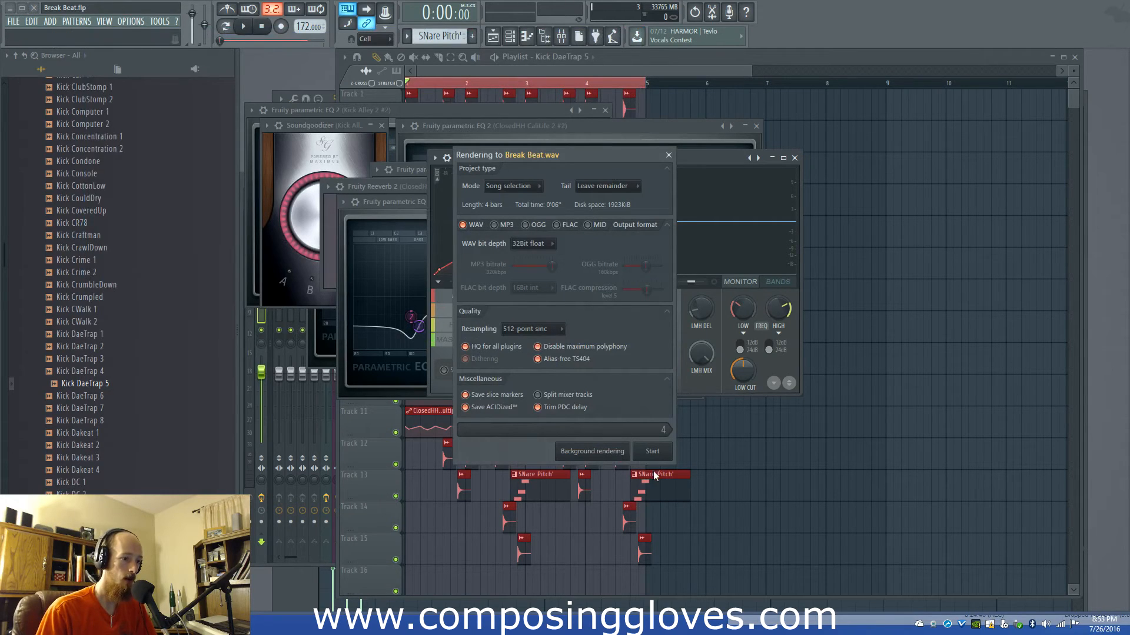
{"action": "left_click", "coordinate": [669, 156]}
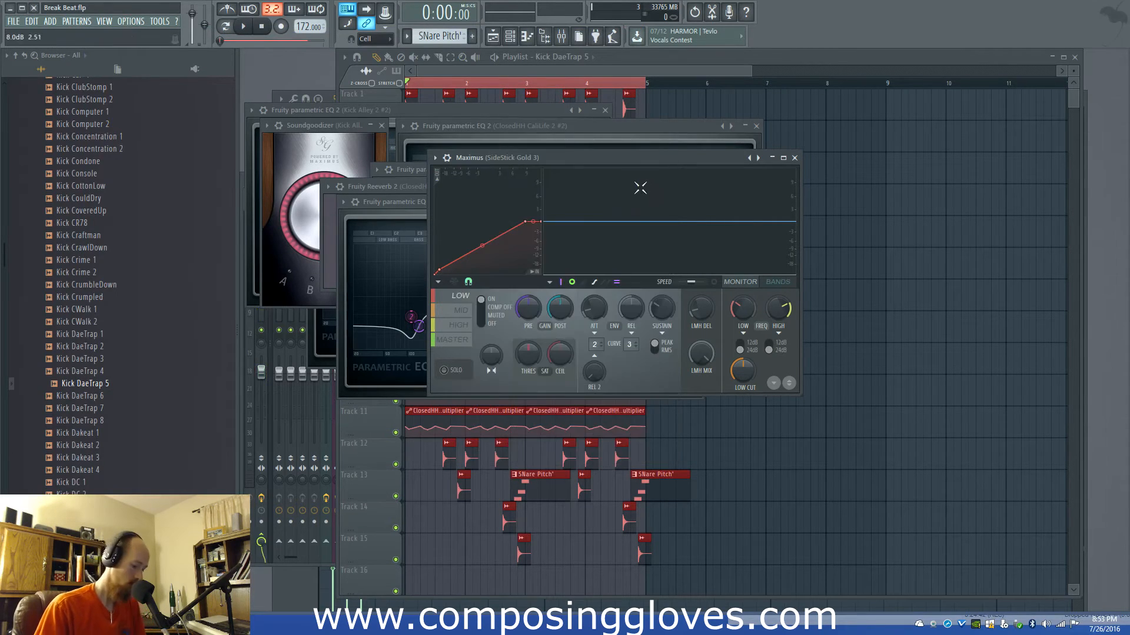
Step: Render the four-bar song selection to the Desktop folder as a 32-bit float WAV file named Break Beat
{"action": "key", "text": "ctrl+r"}
{"action": "left_click", "coordinate": [129, 152]}
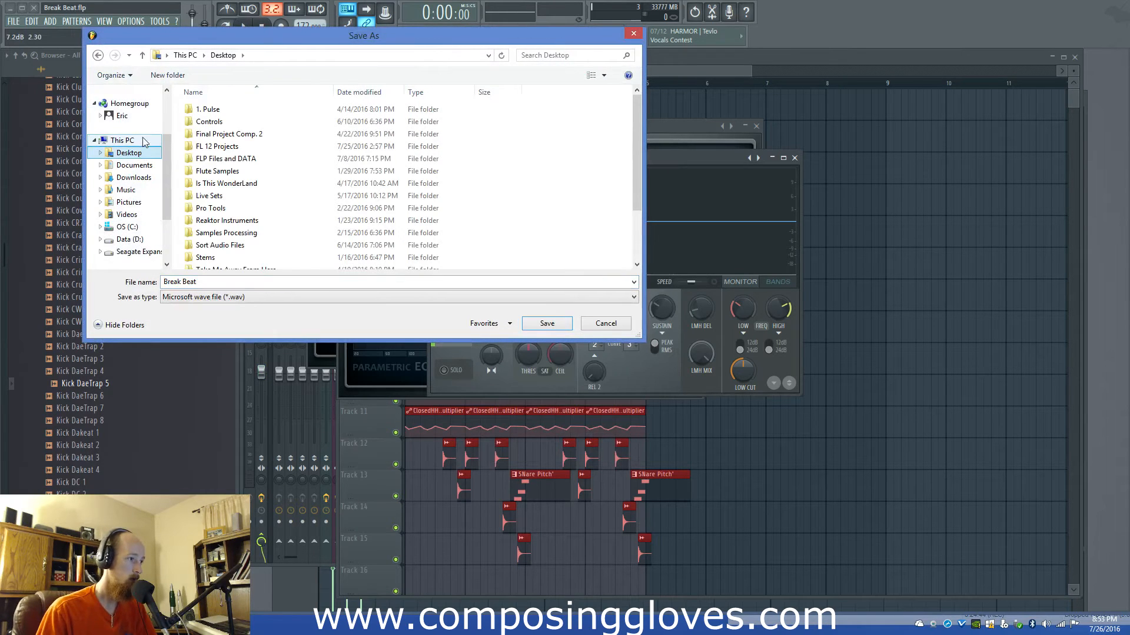
{"action": "left_click", "coordinate": [129, 108]}
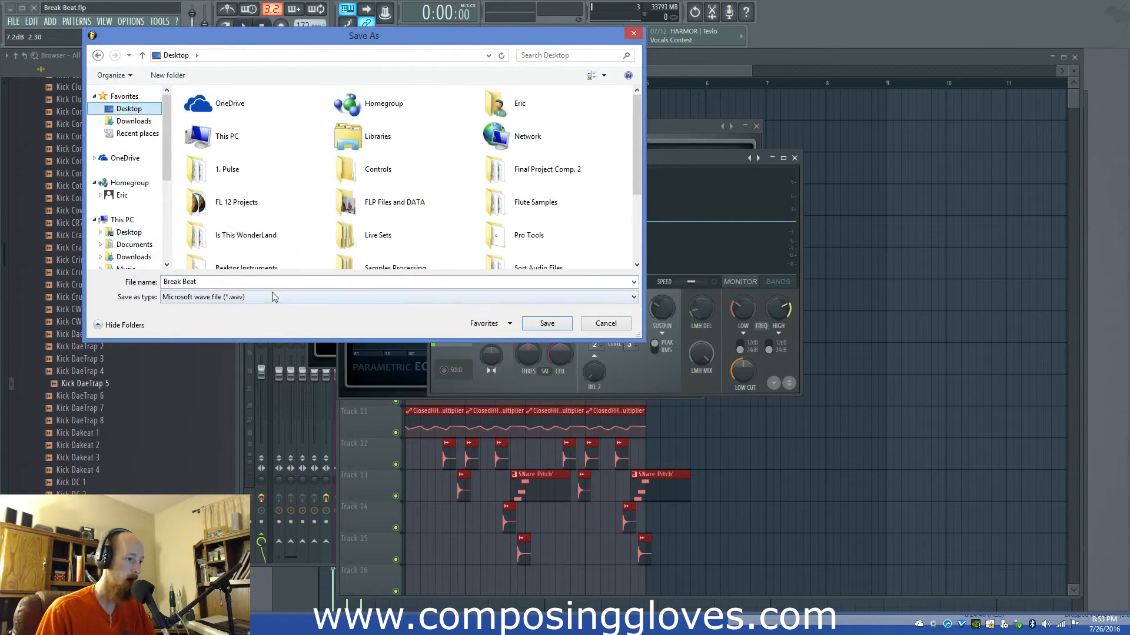
{"action": "left_click", "coordinate": [546, 324]}
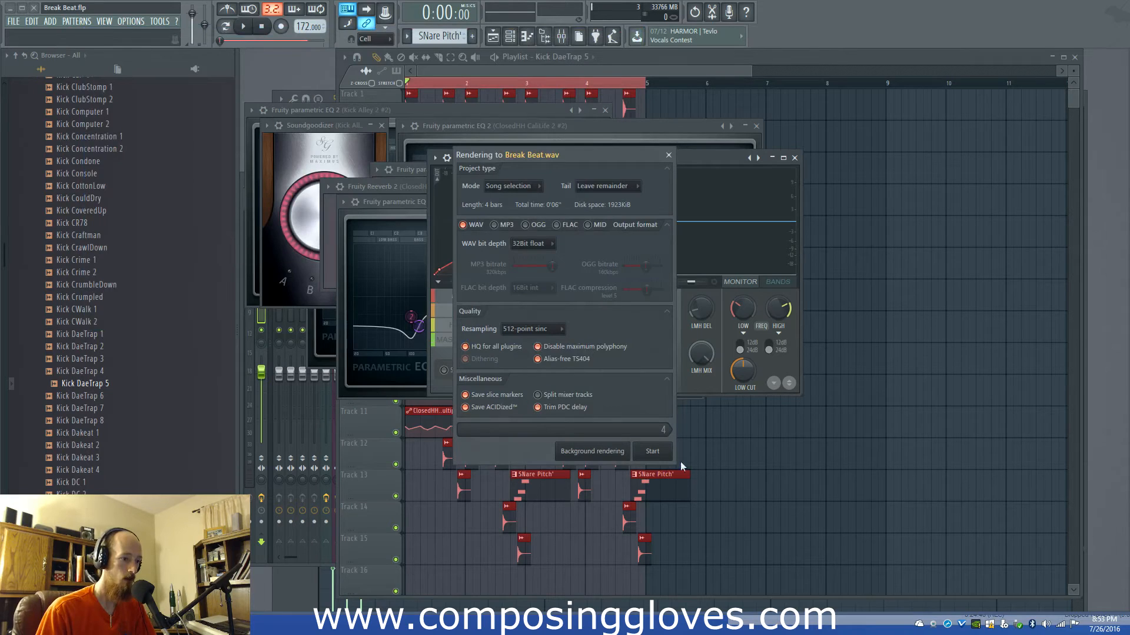
{"action": "left_click", "coordinate": [665, 450]}
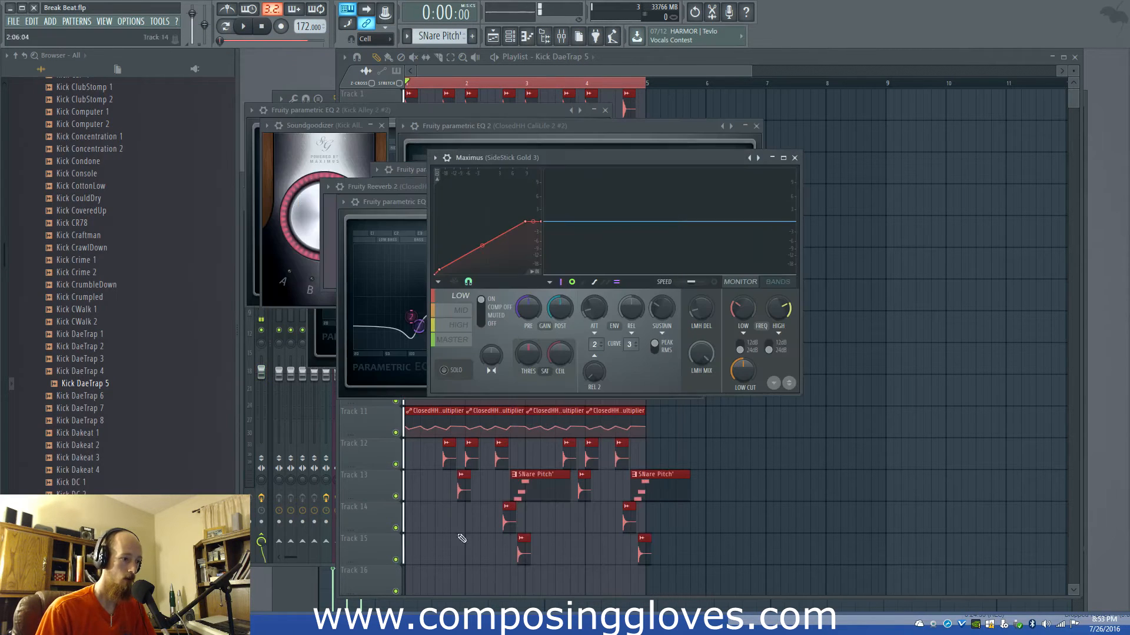
Step: Bring the rendered Break Beat WAV file from the Windows desktop into FL Studio's playlist, placing it on Track 2 at bar 5
{"action": "left_click", "coordinate": [10, 7]}
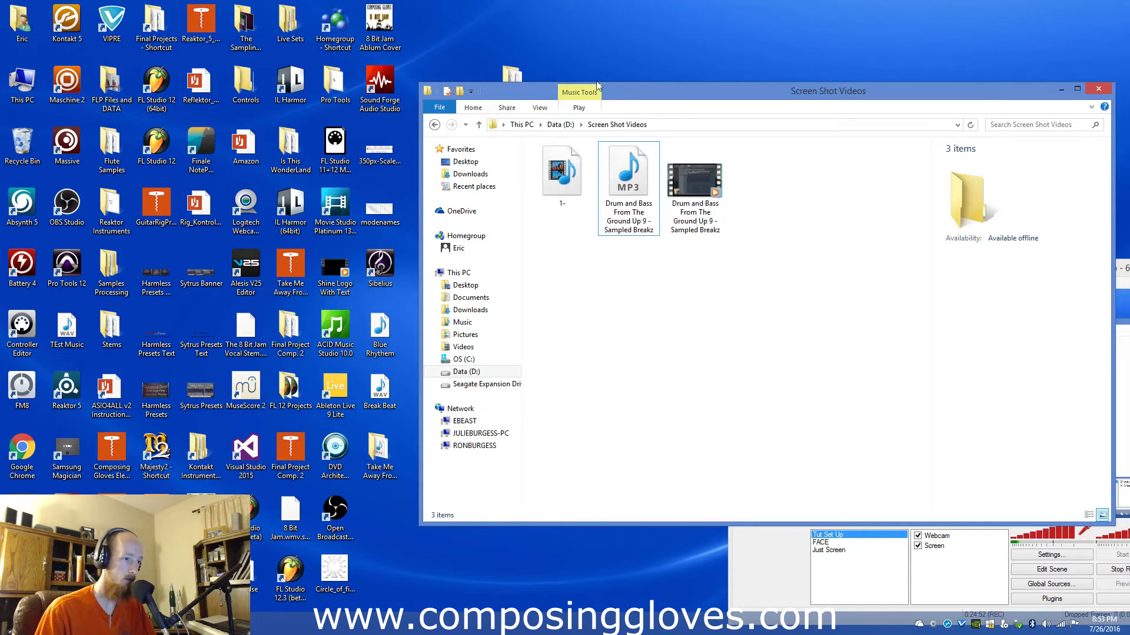
{"action": "left_click_drag", "start_coordinate": [381, 392], "coordinate": [206, 622]}
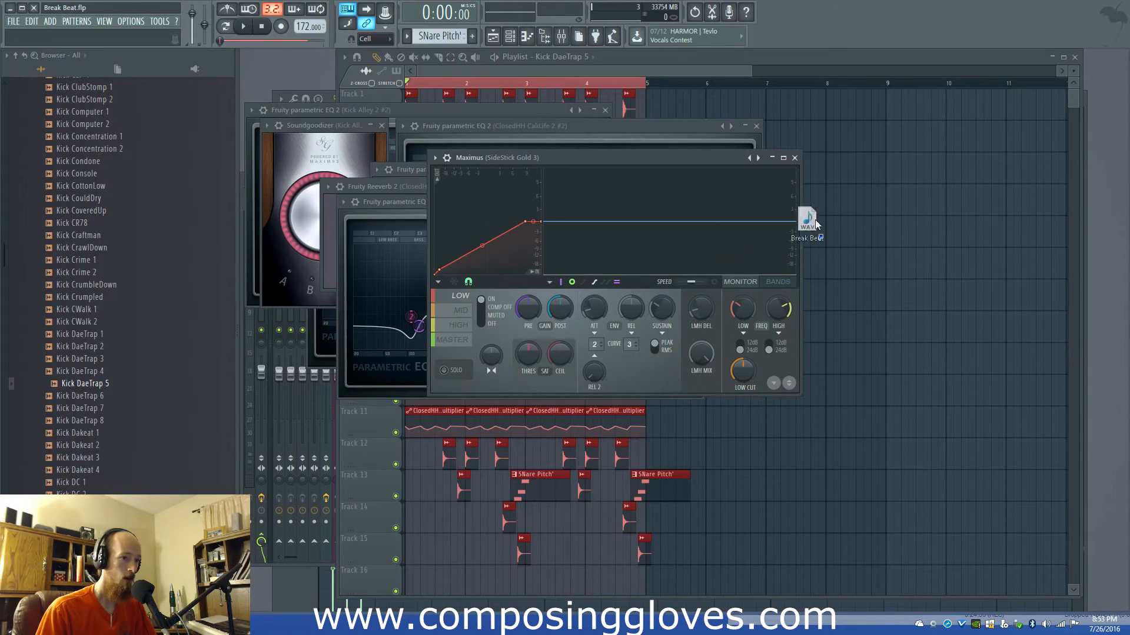
{"action": "left_click_drag", "start_coordinate": [816, 225], "coordinate": [701, 148]}
Step: Select bars 5 to 9 in the playlist and play back the imported Break Beat clip
{"action": "scroll", "coordinate": [701, 148], "scroll_direction": "up", "scroll_amount": 3}
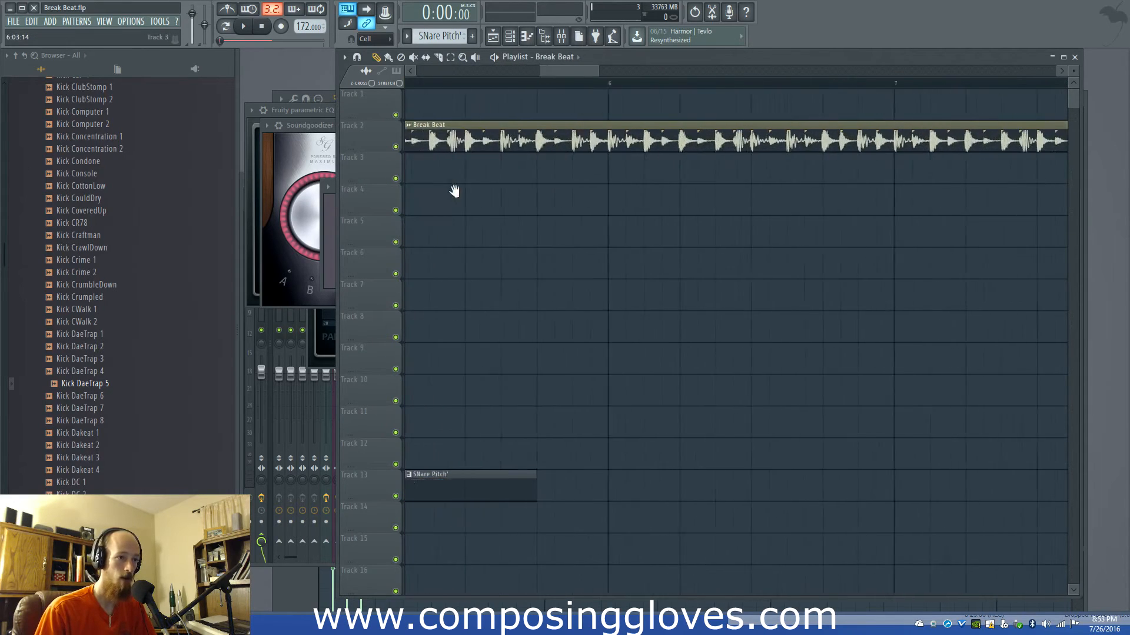
{"action": "scroll", "coordinate": [454, 191], "scroll_direction": "down", "scroll_amount": 6}
{"action": "left_click_drag", "start_coordinate": [568, 84], "coordinate": [805, 104]}
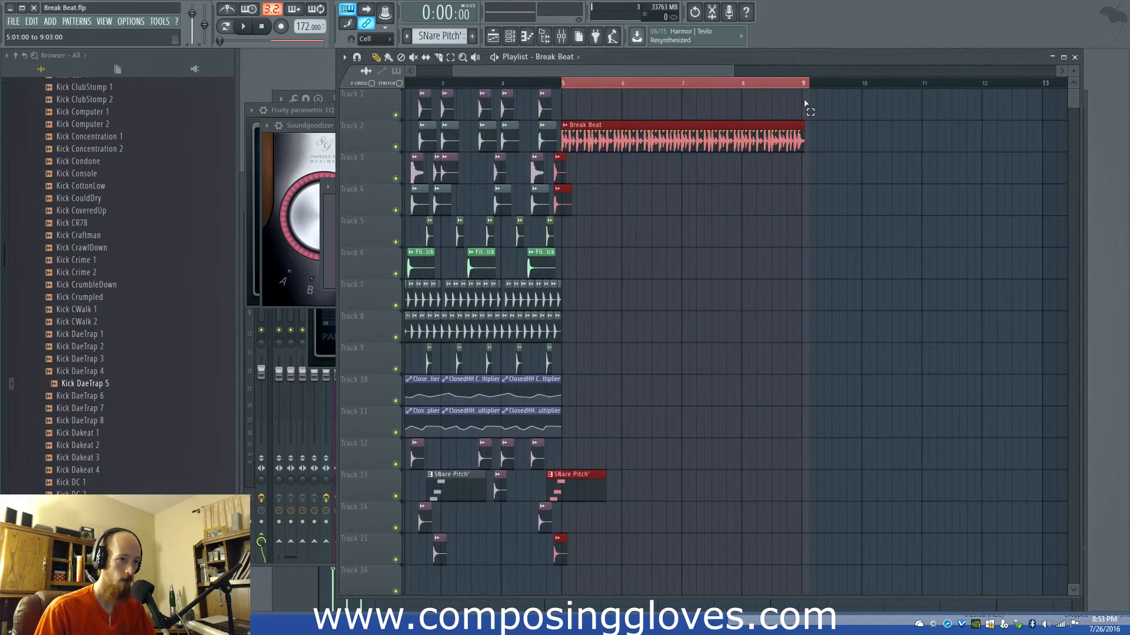
{"action": "key", "text": "space"}
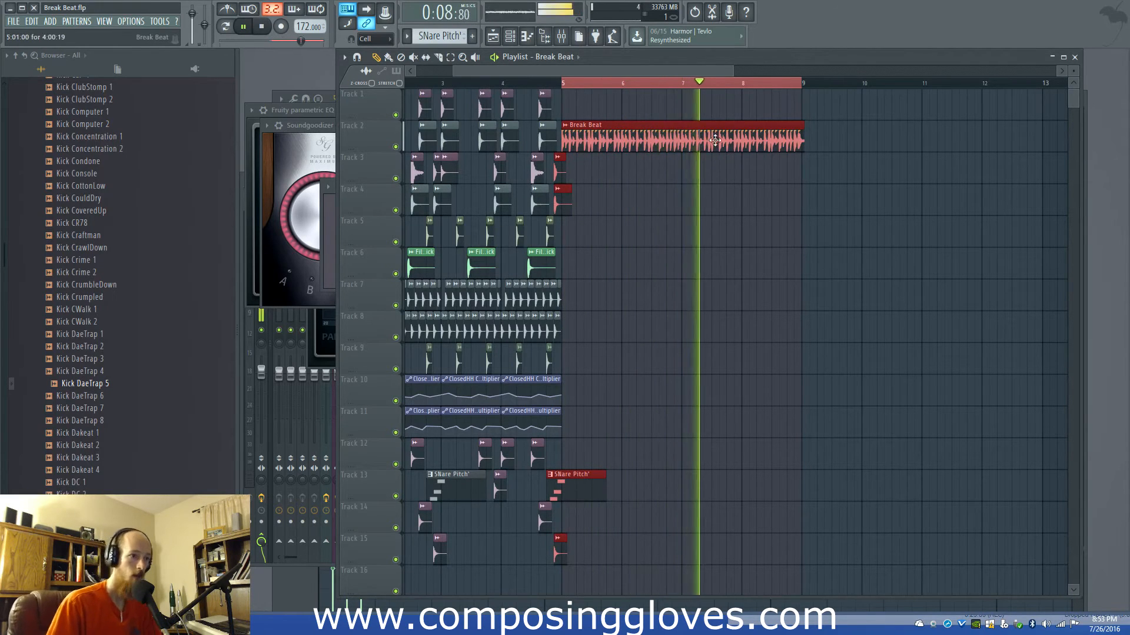
{"action": "key", "text": "space"}
Step: Select the closed hi-hat clips on Tracks 7 and 8, and delete the Break Beat audio clip from the playlist
{"action": "scroll", "coordinate": [717, 139], "scroll_direction": "down", "scroll_amount": 3}
{"action": "left_click_drag", "start_coordinate": [660, 84], "coordinate": [675, 85]}
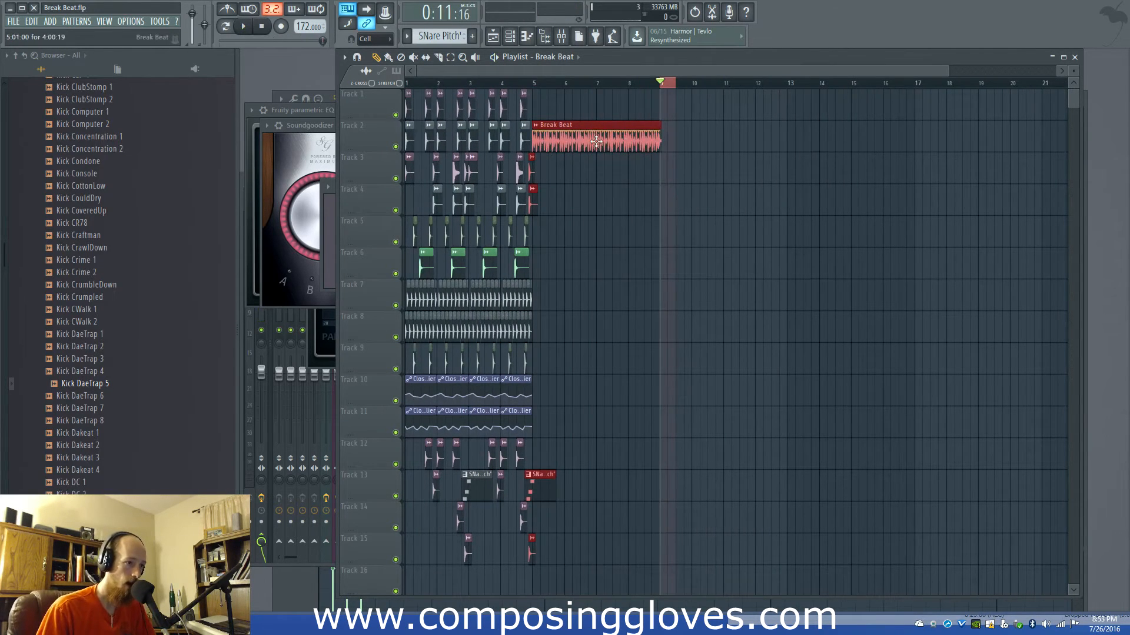
{"action": "scroll", "coordinate": [586, 238], "scroll_direction": "up", "scroll_amount": 3}
{"action": "left_click_drag", "start_coordinate": [409, 287], "coordinate": [810, 329]}
{"action": "scroll", "coordinate": [805, 200], "scroll_direction": "down", "scroll_amount": 1}
{"action": "right_click", "coordinate": [783, 139]}
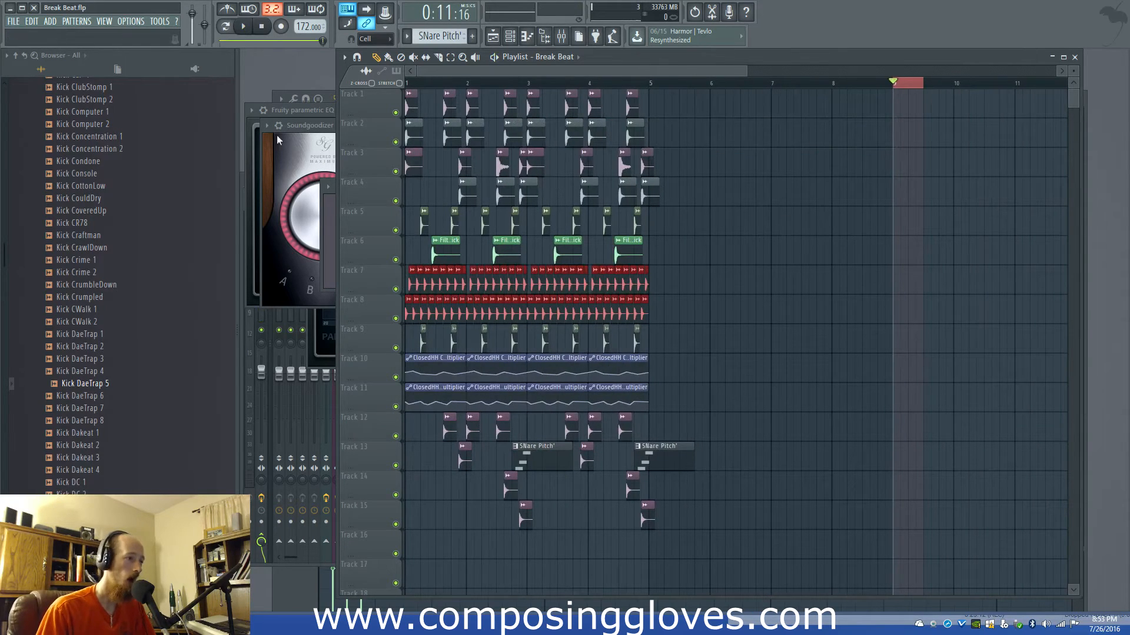
Step: Select all the drum clips of the four-bar loop in the playlist
{"action": "key", "text": "F6"}
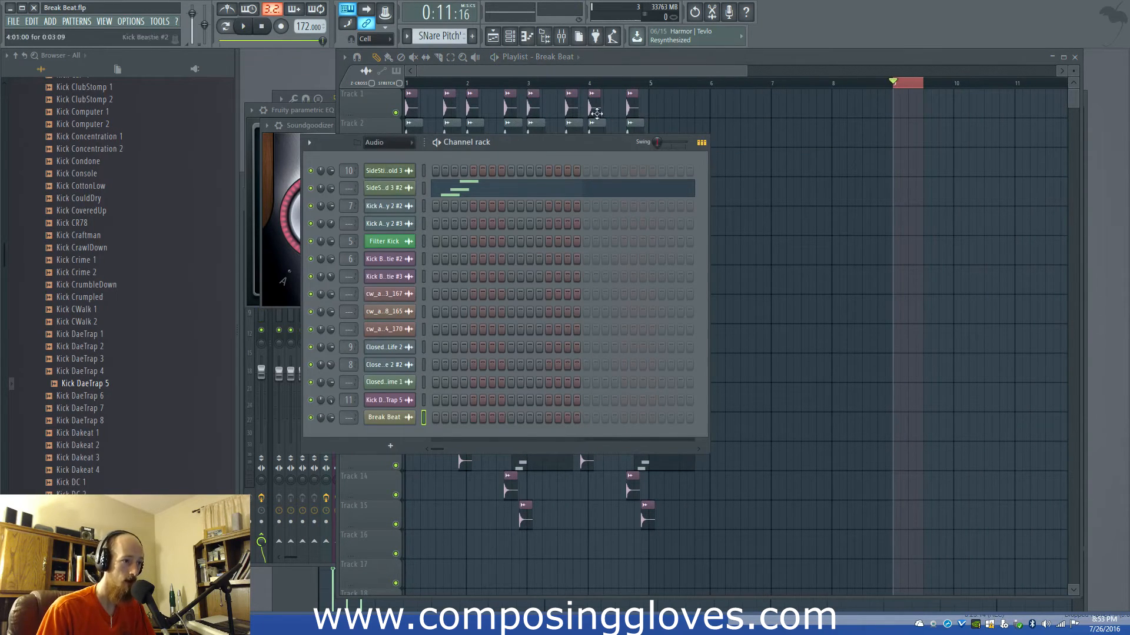
{"action": "left_click", "coordinate": [574, 69]}
{"action": "scroll", "coordinate": [683, 294], "scroll_direction": "up", "scroll_amount": 3}
{"action": "scroll", "coordinate": [659, 307], "scroll_direction": "down", "scroll_amount": 3}
{"action": "scroll", "coordinate": [642, 306], "scroll_direction": "down", "scroll_amount": 1}
{"action": "key", "text": "ctrl+a"}
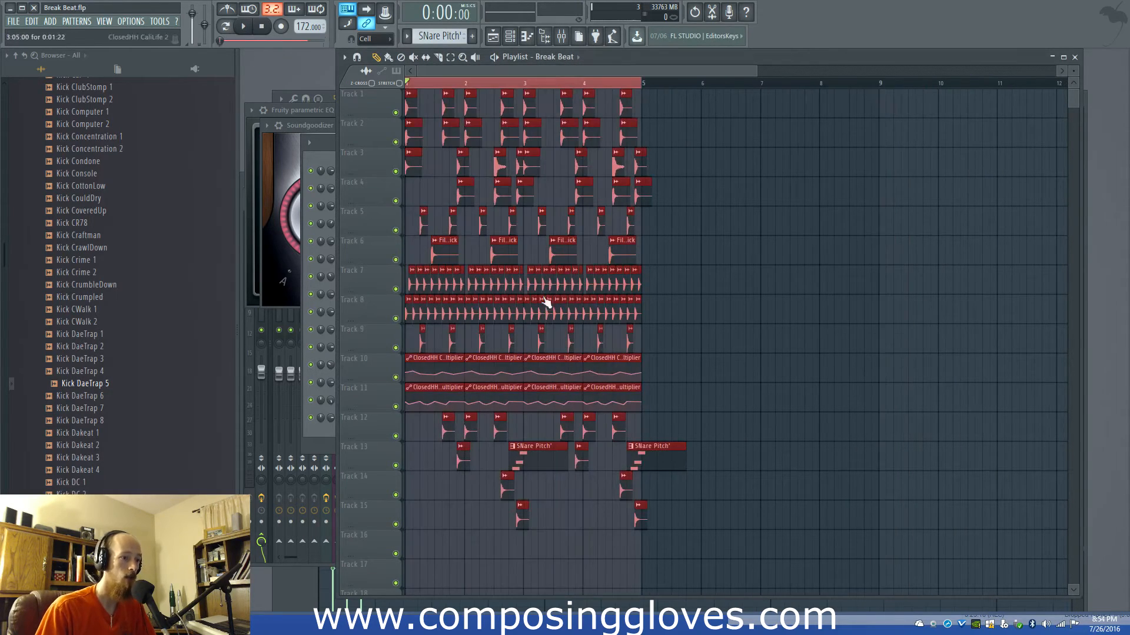
Step: Examine the layered kick, snare and hi-hat clips across the playlist tracks of the four-bar loop
{"action": "scroll", "coordinate": [889, 369], "scroll_direction": "up", "scroll_amount": 4}
{"action": "scroll", "coordinate": [476, 371], "scroll_direction": "down", "scroll_amount": 5}
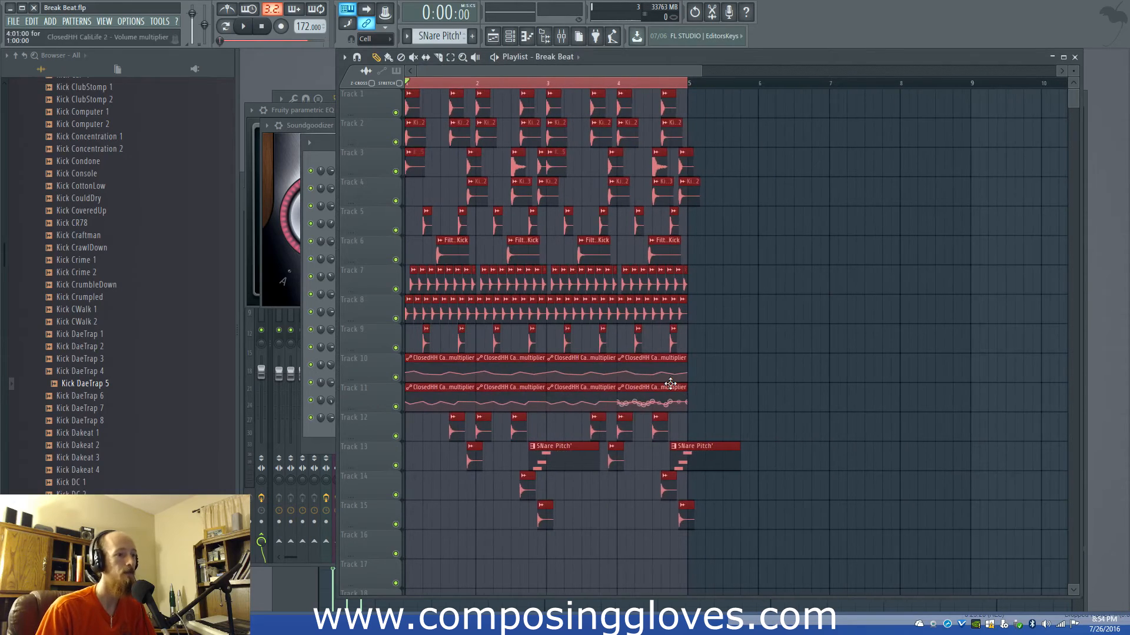
{"action": "left_click", "coordinate": [316, 154]}
{"action": "left_click", "coordinate": [457, 72]}
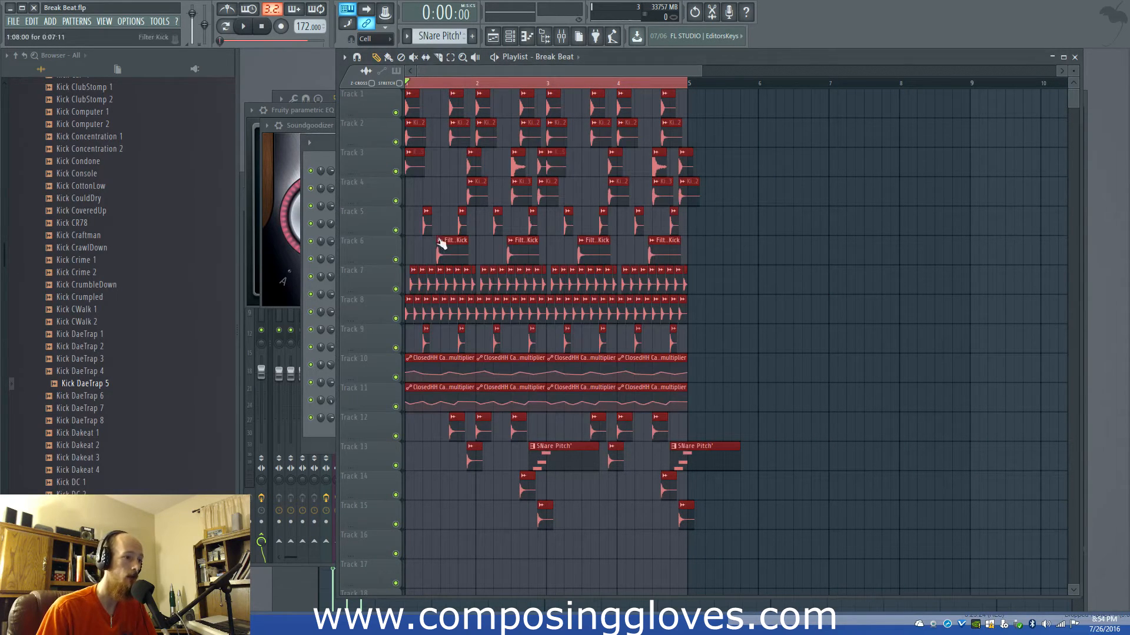
{"action": "scroll", "coordinate": [503, 223], "scroll_direction": "up", "scroll_amount": 8}
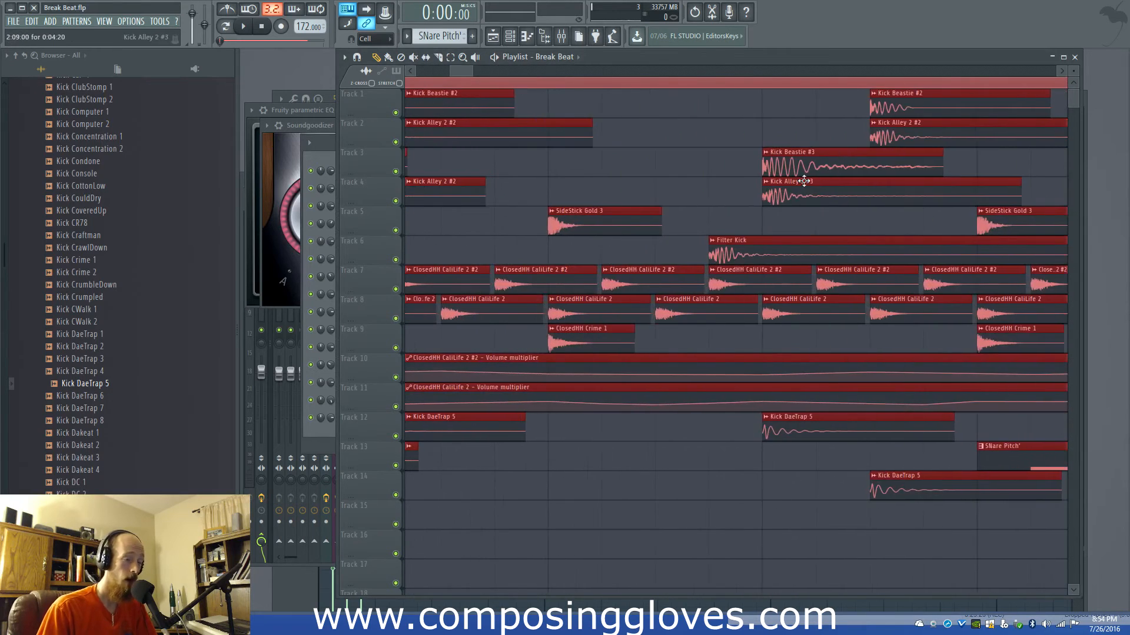
{"action": "scroll", "coordinate": [804, 180], "scroll_direction": "down", "scroll_amount": 5}
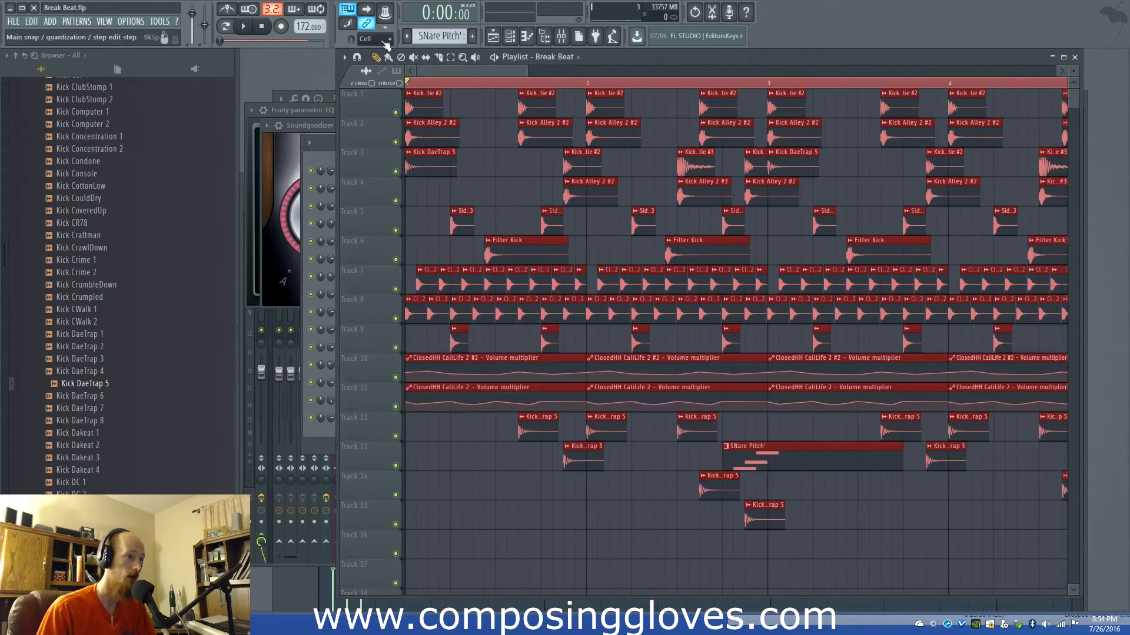
{"action": "key", "text": "F6"}
{"action": "left_click", "coordinate": [483, 72]}
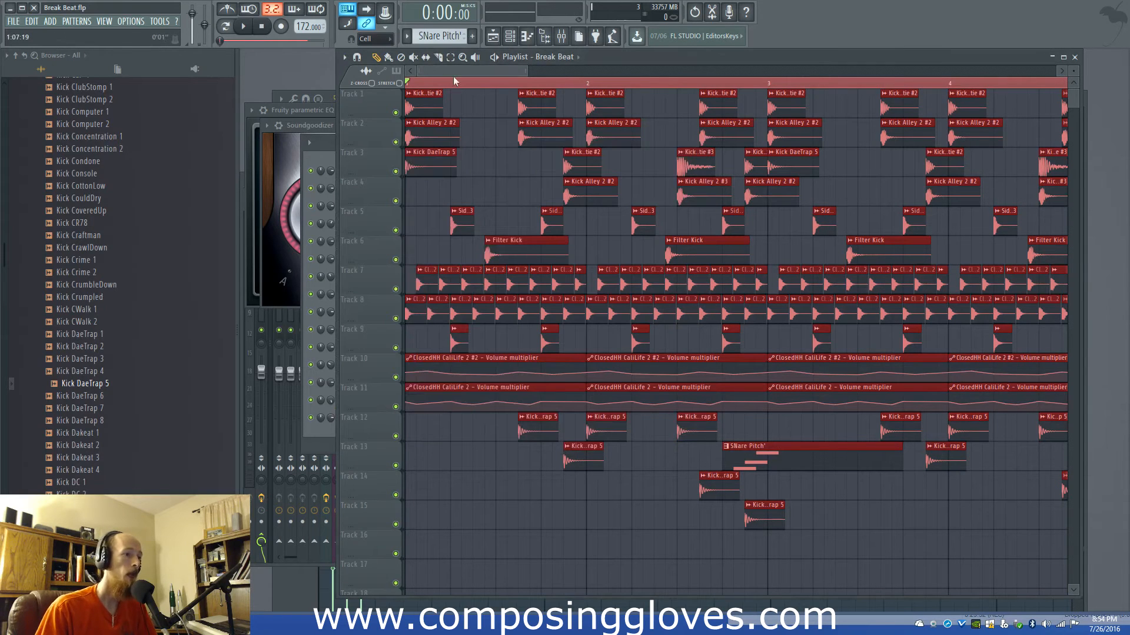
{"action": "scroll", "coordinate": [587, 113], "scroll_direction": "down", "scroll_amount": 2}
{"action": "scroll", "coordinate": [622, 134], "scroll_direction": "down", "scroll_amount": 4}
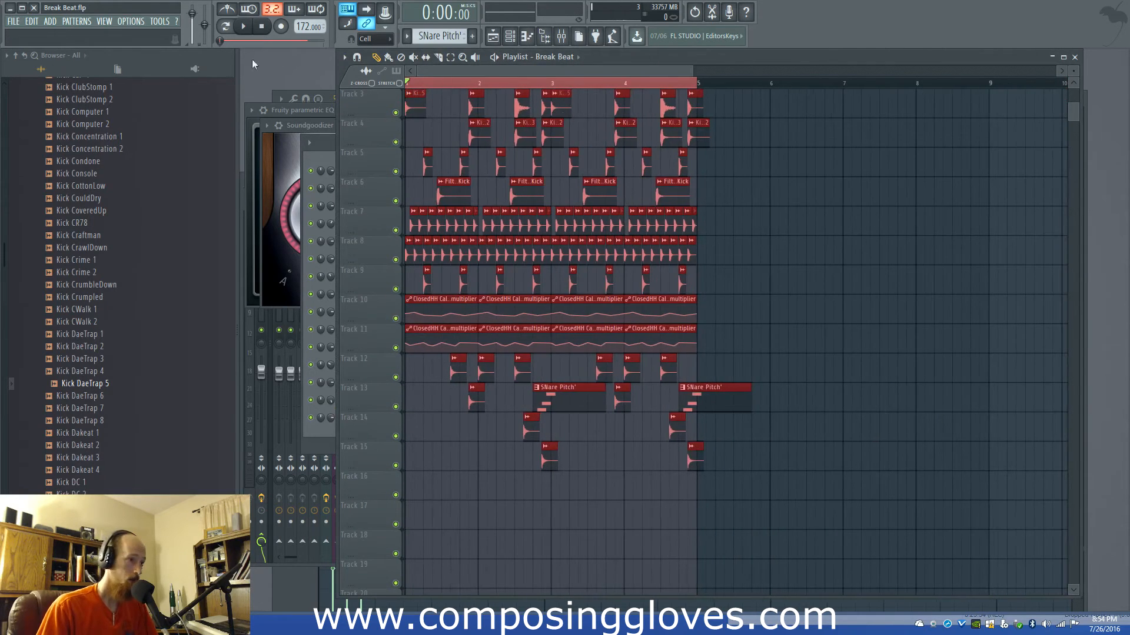
Step: Show the Unsorted channels in the channel rack and add a Massive synthesizer channel
{"action": "key", "text": "F6"}
{"action": "left_click", "coordinate": [378, 193]}
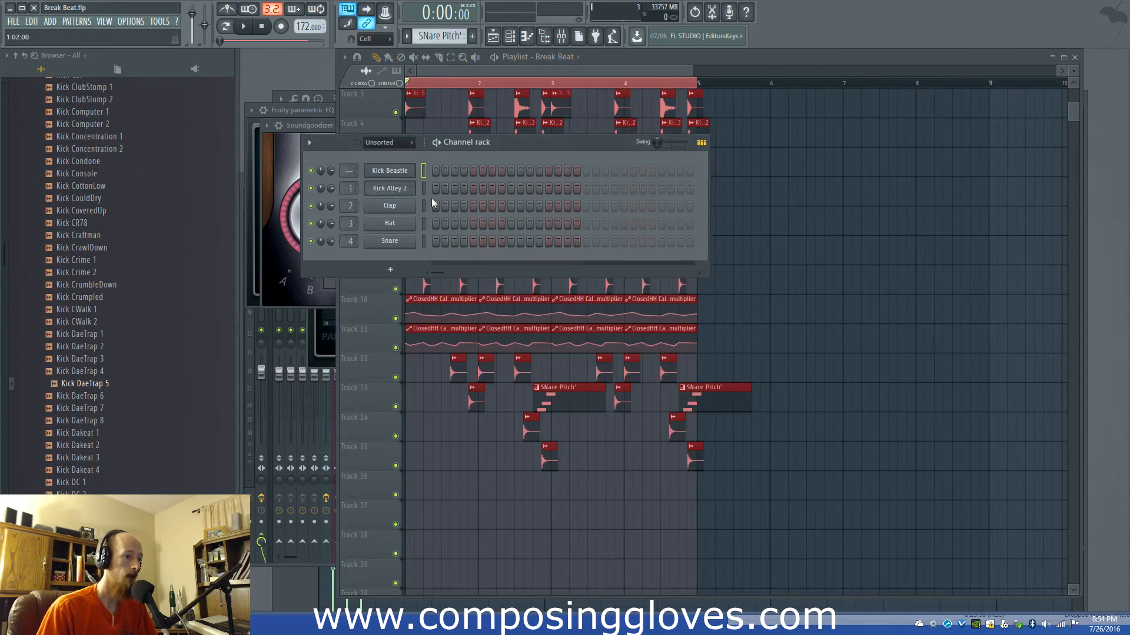
{"action": "left_click", "coordinate": [390, 270]}
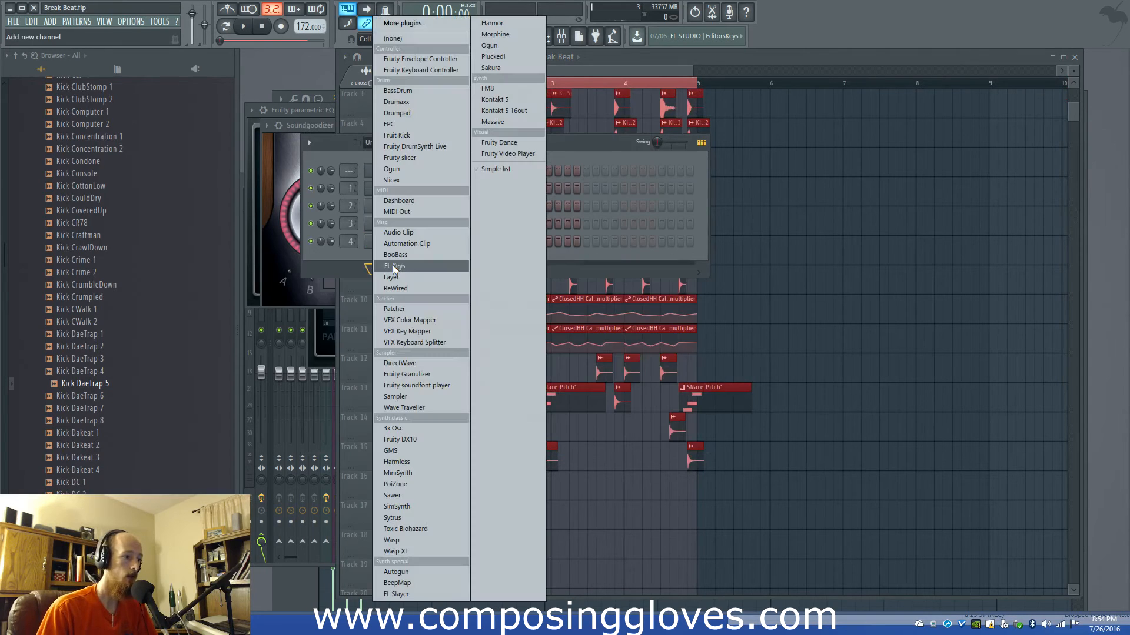
{"action": "left_click", "coordinate": [514, 122]}
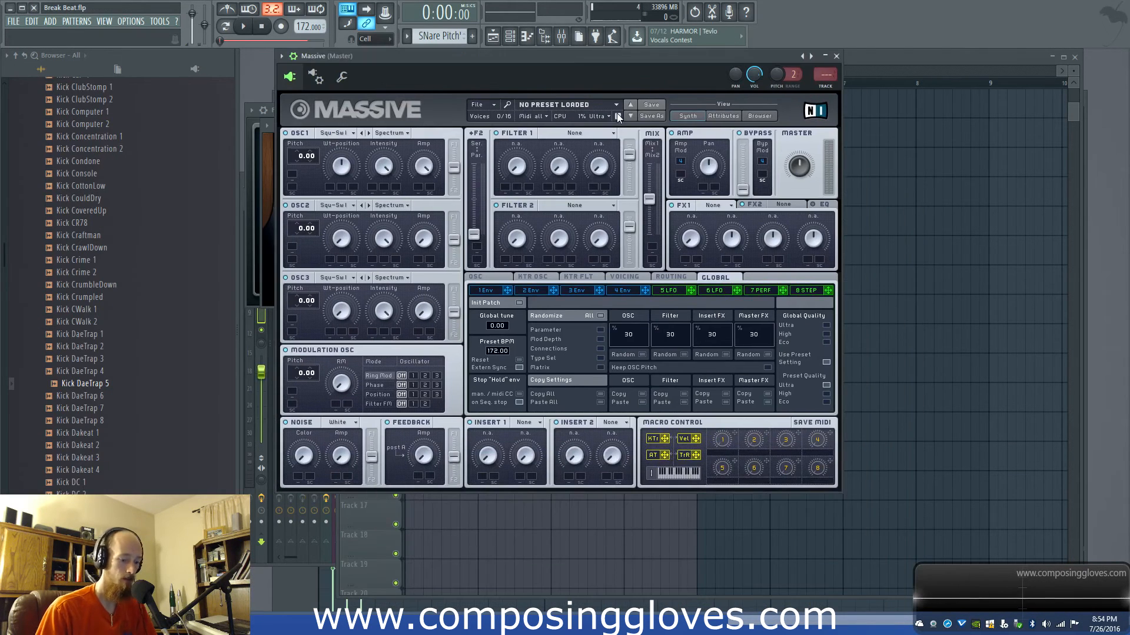
Step: Audition Massive presets including Plastic Blocks and Plastic Electric, and load the Plasticised preset
{"action": "left_click", "coordinate": [577, 106]}
{"action": "left_click_drag", "start_coordinate": [633, 107], "coordinate": [629, 358]}
{"action": "left_click", "coordinate": [580, 336]}
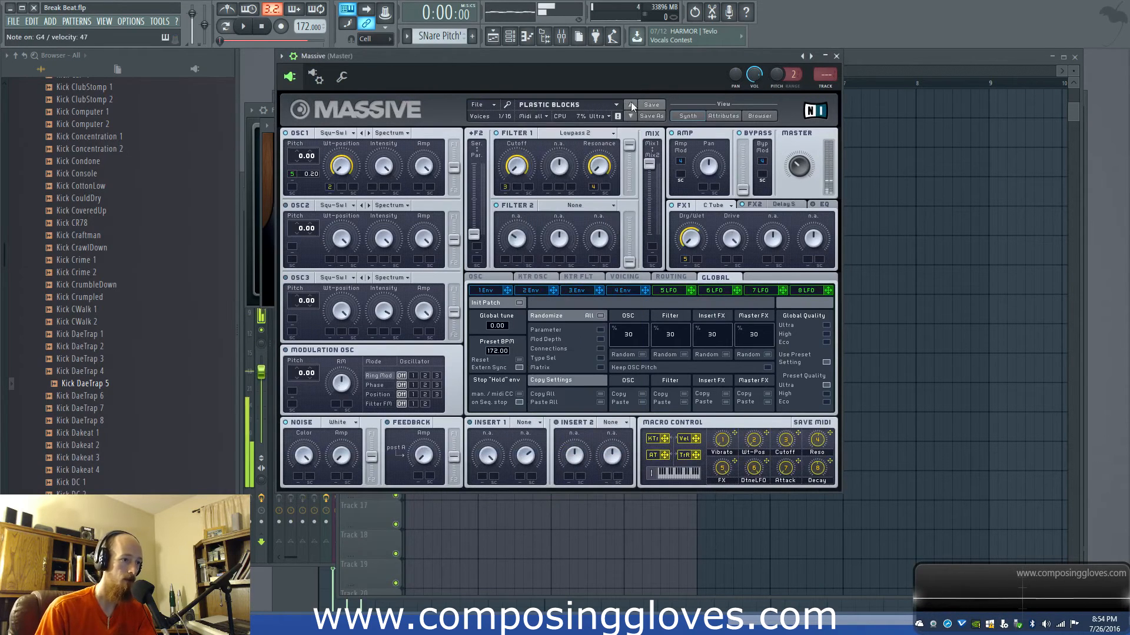
{"action": "left_click", "coordinate": [629, 117]}
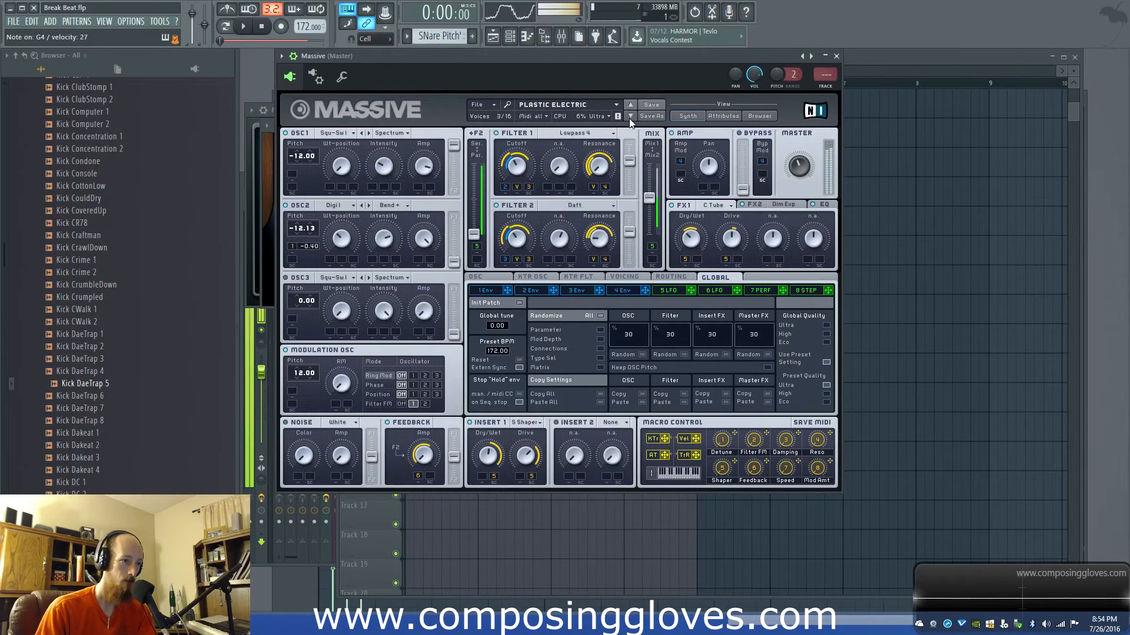
{"action": "left_click", "coordinate": [629, 117]}
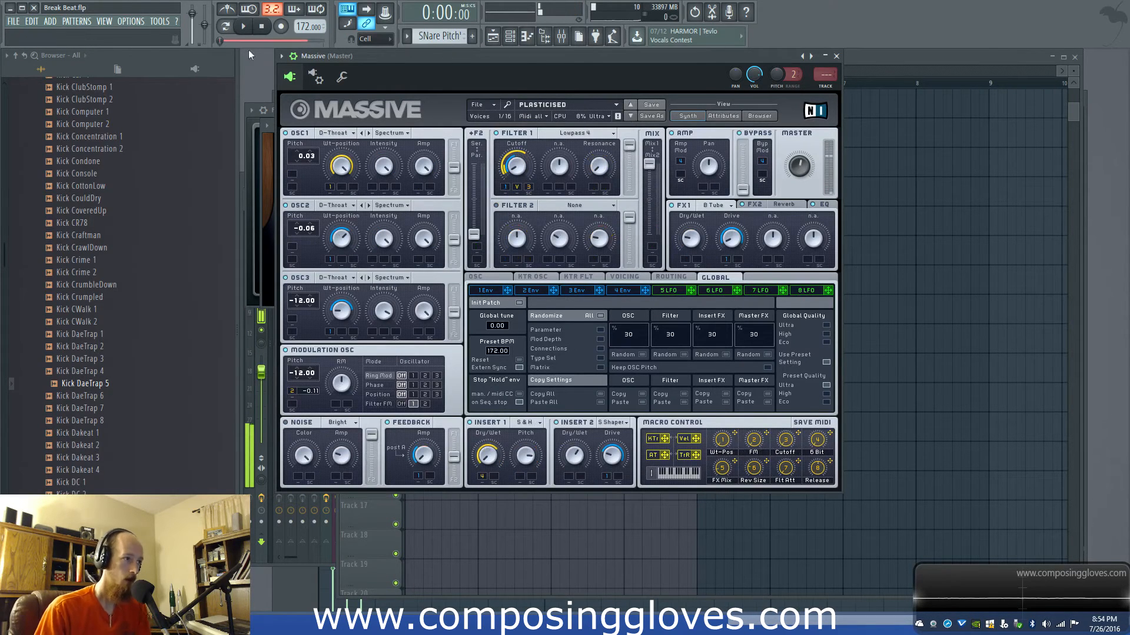
Step: Create the new pattern Pattern 2 and open the Massive channel in the piano roll
{"action": "key", "text": "F6"}
{"action": "left_click", "coordinate": [473, 36]}
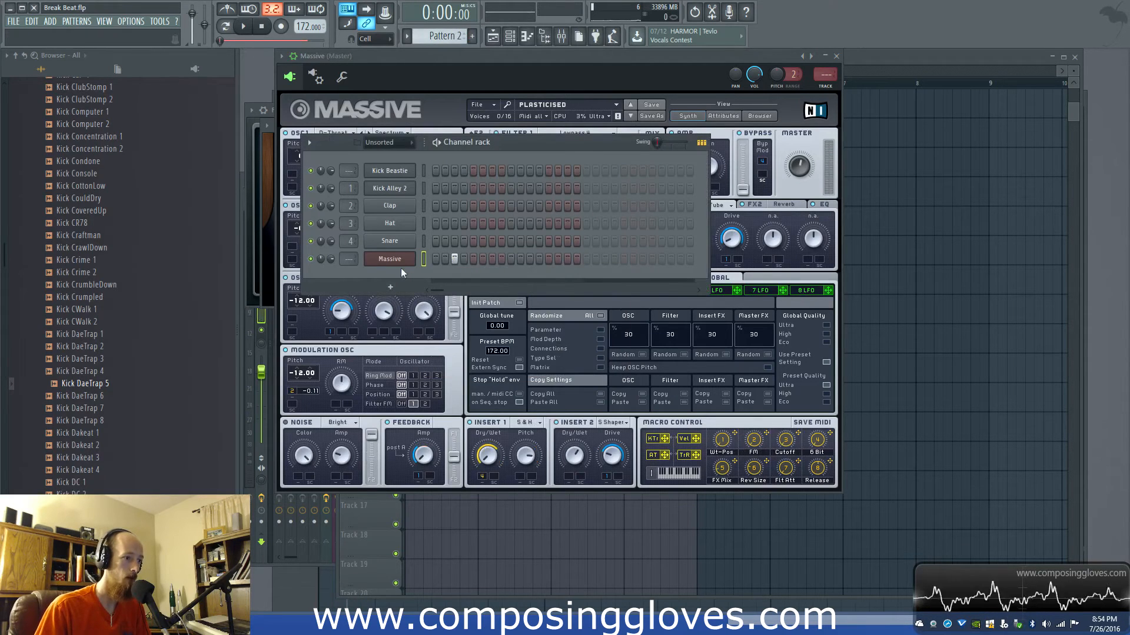
{"action": "right_click", "coordinate": [382, 260]}
{"action": "left_click", "coordinate": [438, 260]}
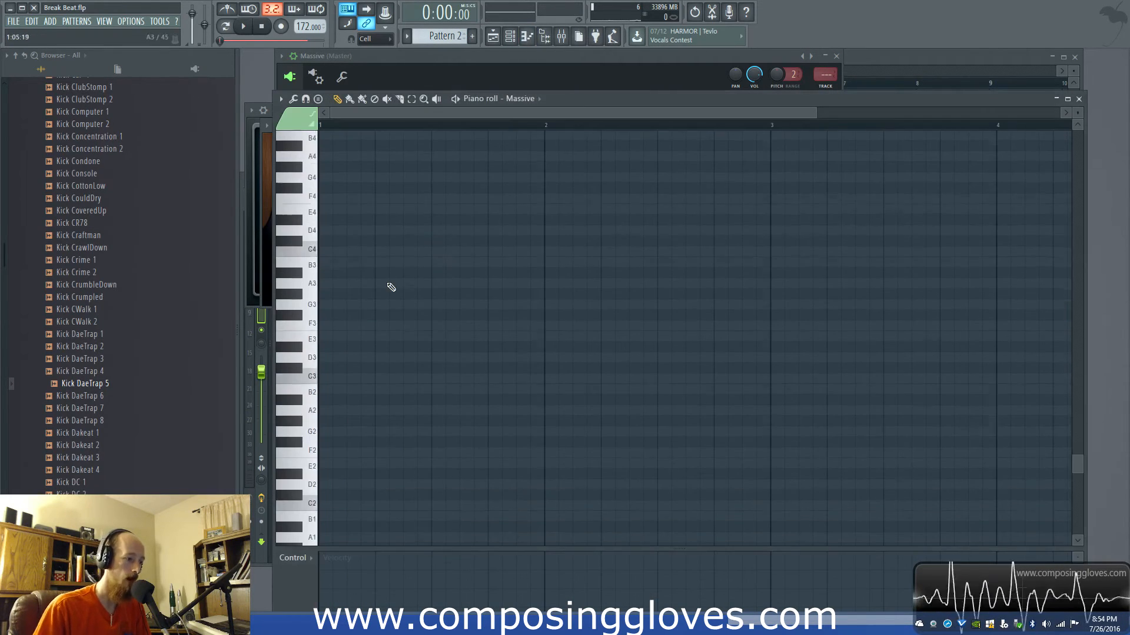
Step: Place two-step A3 notes at steps 1 and 7 of bar 1 for Massive, and switch playback to pattern mode
{"action": "scroll", "coordinate": [364, 324], "scroll_direction": "down", "scroll_amount": 2}
{"action": "left_click", "coordinate": [310, 365]}
{"action": "scroll", "coordinate": [315, 353], "scroll_direction": "up", "scroll_amount": 4}
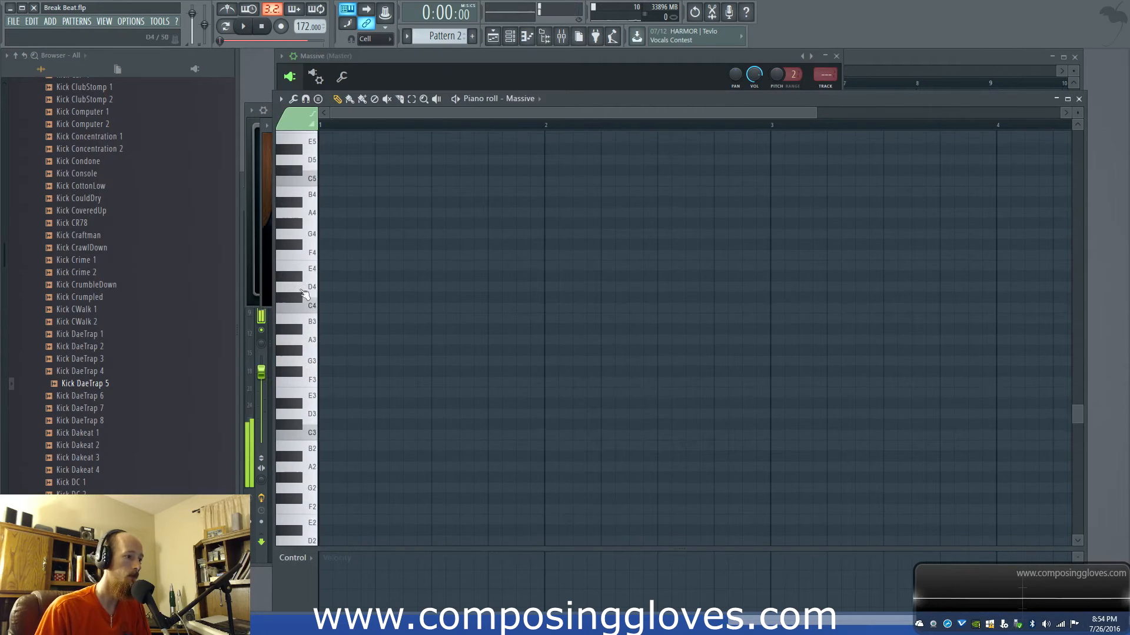
{"action": "left_click", "coordinate": [330, 369]}
{"action": "left_click_drag", "start_coordinate": [330, 370], "coordinate": [329, 347]}
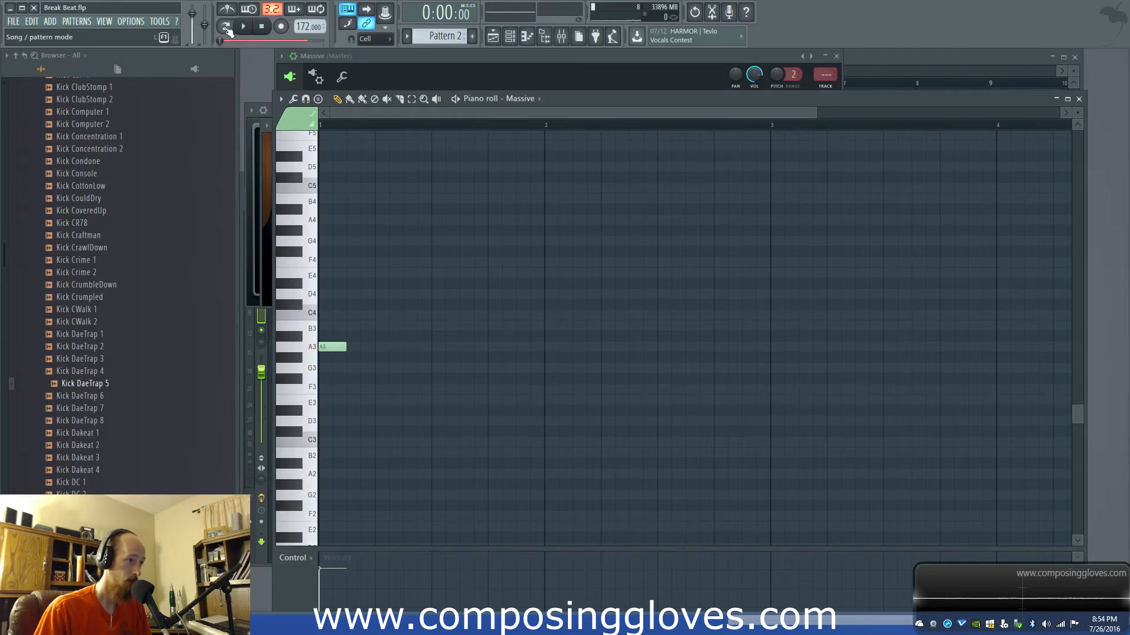
{"action": "scroll", "coordinate": [321, 190], "scroll_direction": "down", "scroll_amount": 2}
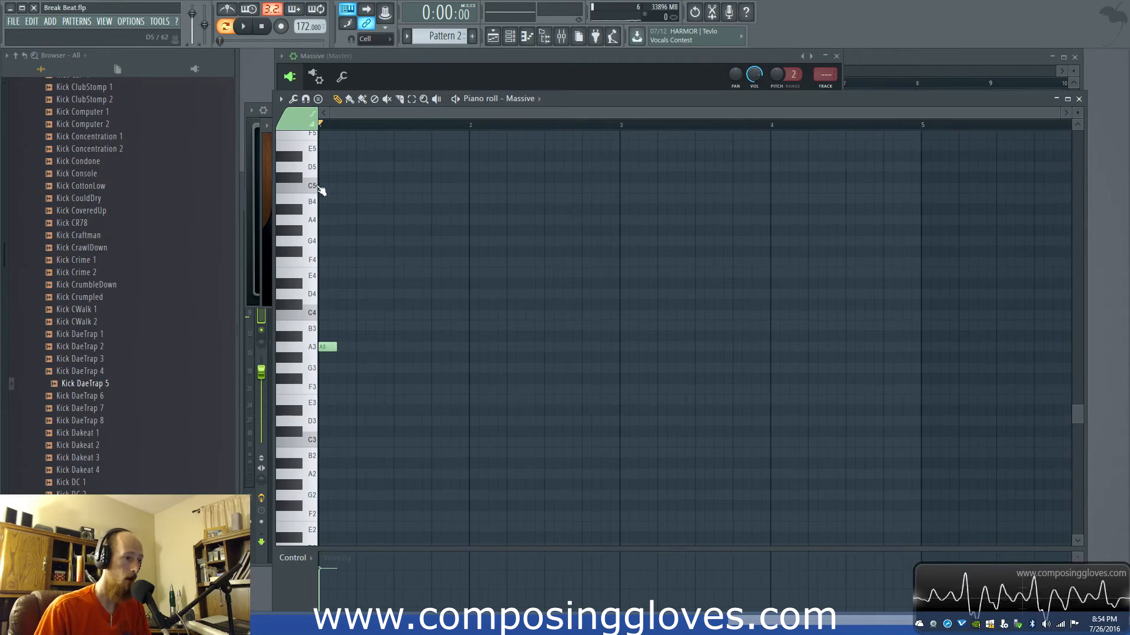
{"action": "left_click", "coordinate": [378, 348]}
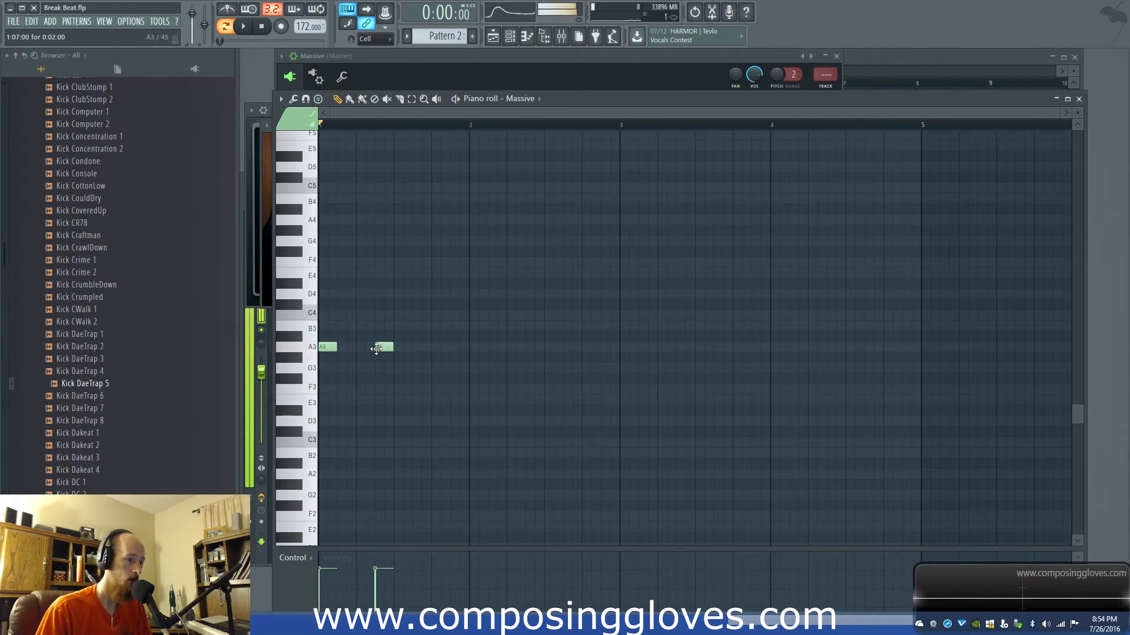
Step: Add two-step C4 and B3 notes at steps 11 and 15 of bar 1 for Massive and play the pattern
{"action": "left_click", "coordinate": [407, 316]}
{"action": "left_click", "coordinate": [437, 326]}
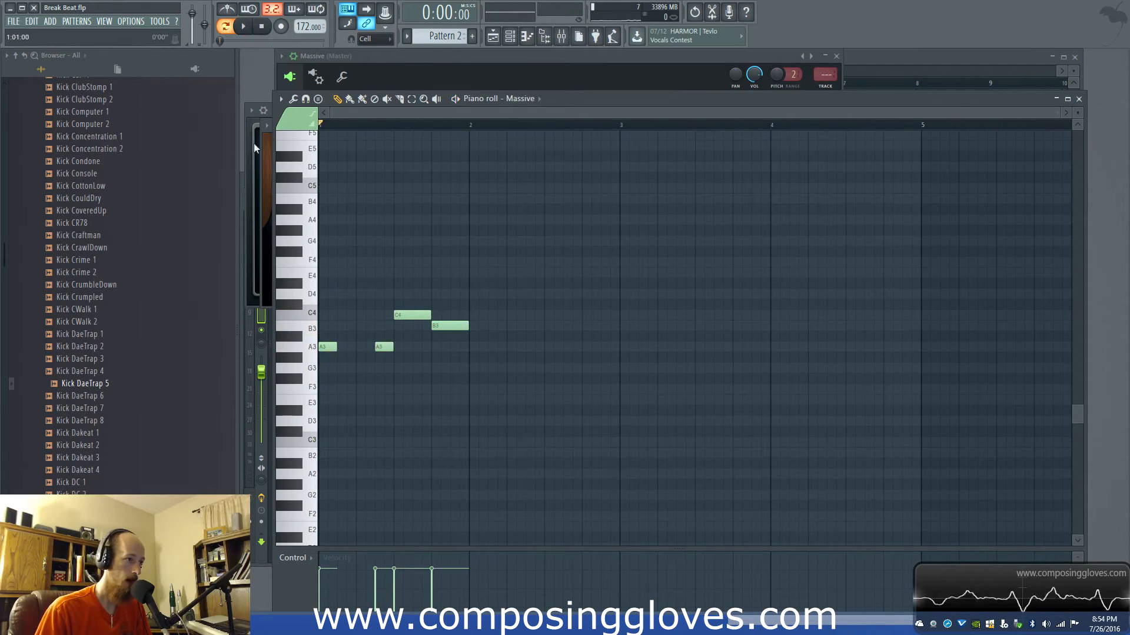
{"action": "key", "text": "space"}
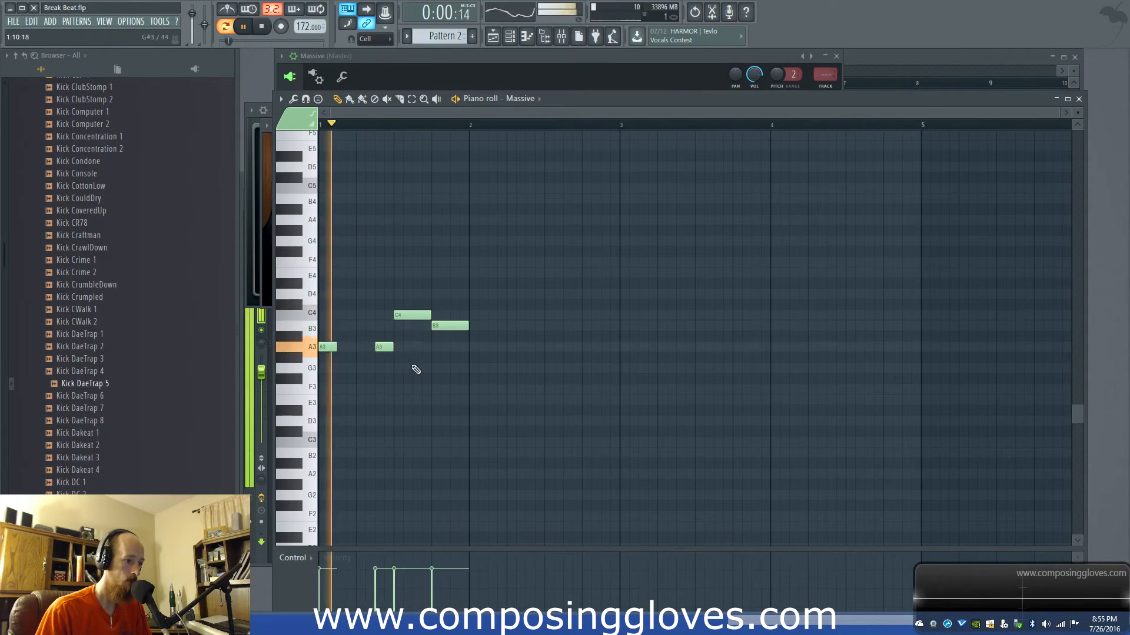
{"action": "key", "text": "space"}
{"action": "left_click_drag", "start_coordinate": [412, 313], "coordinate": [469, 328]}
{"action": "key", "text": "space"}
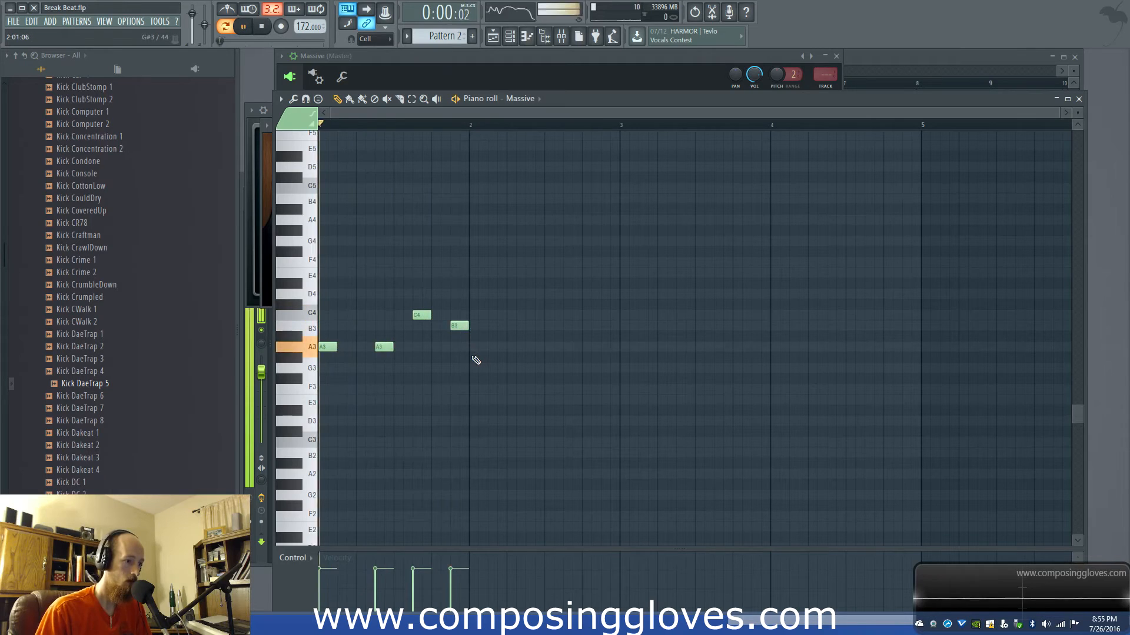
Step: Add two-step A3, A3, G#3 and B3 notes at steps 1, 7, 11 and 13 of bar 2 and play the pattern
{"action": "key", "text": "space"}
{"action": "left_click", "coordinate": [471, 347]}
{"action": "left_click", "coordinate": [535, 347]}
{"action": "left_click", "coordinate": [572, 357]}
{"action": "left_click", "coordinate": [591, 326]}
{"action": "key", "text": "space"}
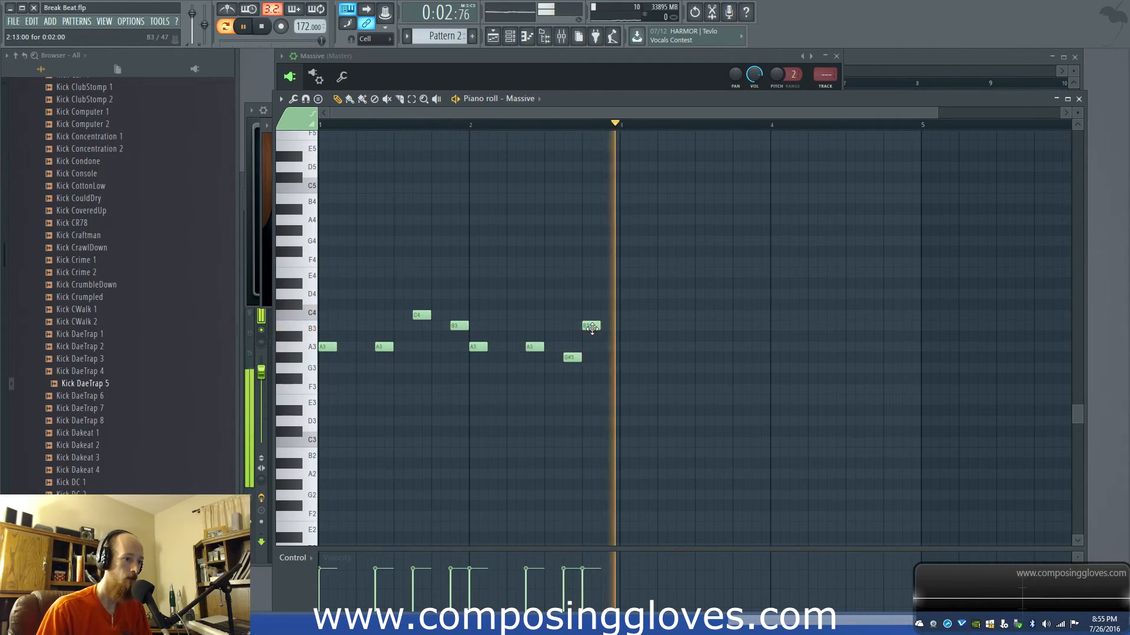
Step: Transpose all the Massive notes in Pattern 2 up one octave, checking the synth's settings beforehand
{"action": "left_click", "coordinate": [364, 79]}
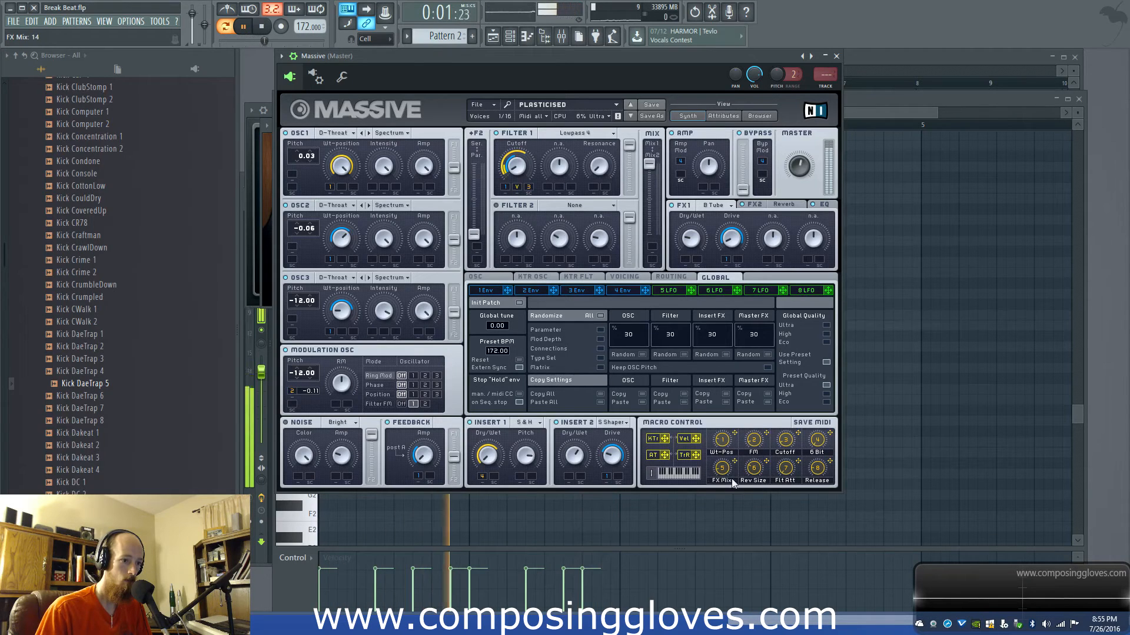
{"action": "key", "text": "F6"}
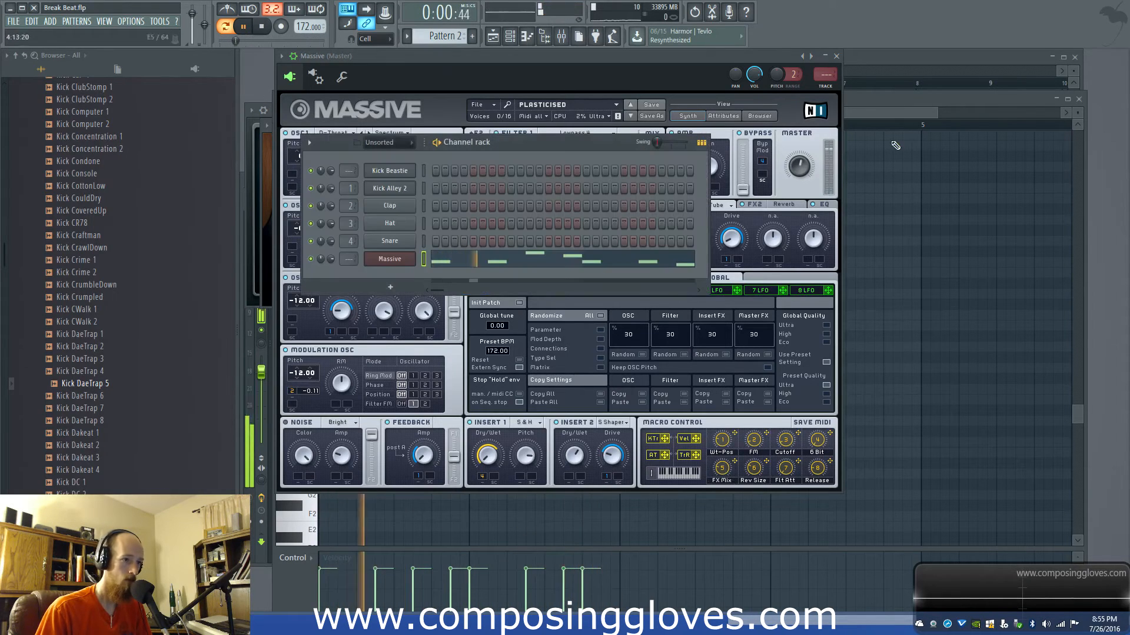
{"action": "left_click", "coordinate": [490, 264]}
{"action": "key", "text": "ctrl+a"}
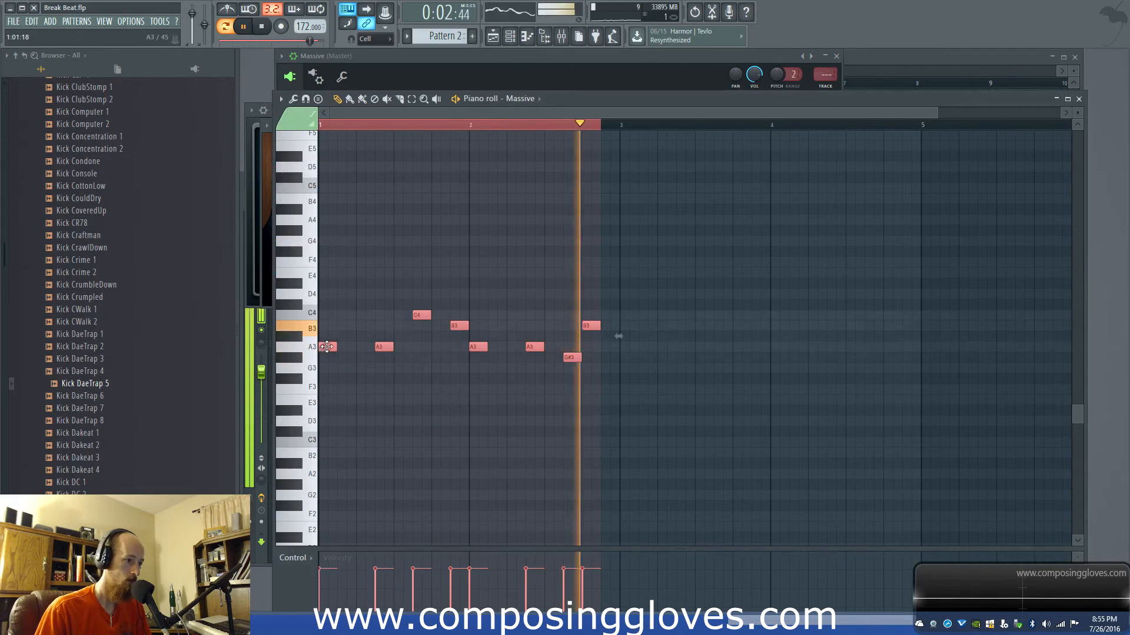
{"action": "key", "text": "ctrl+Up"}
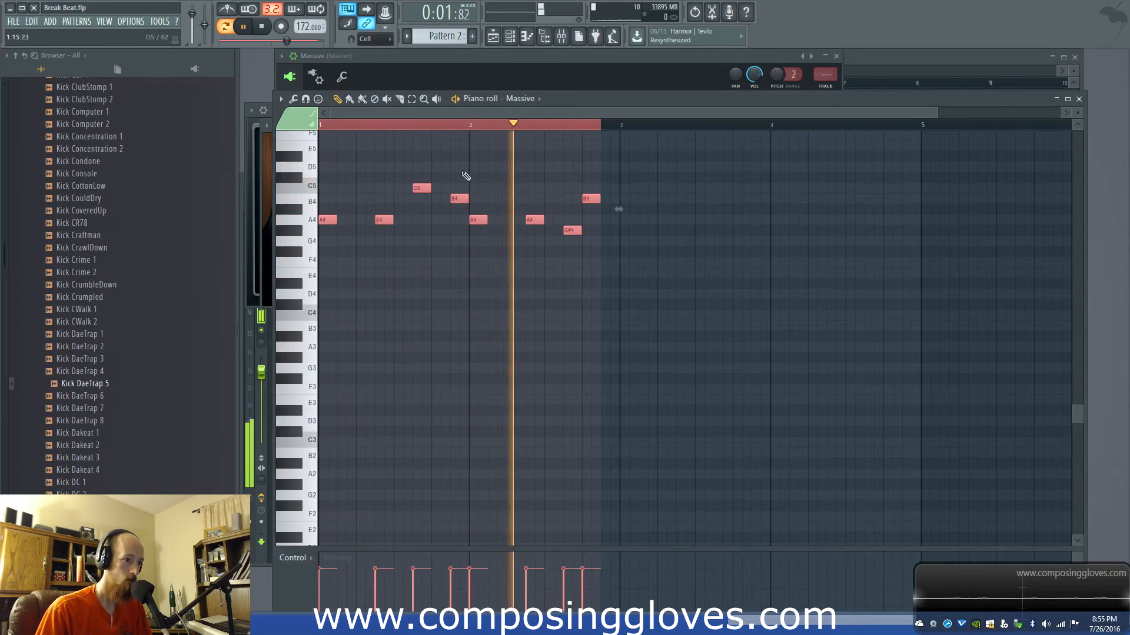
{"action": "key", "text": "ctrl+d"}
Step: Stop playback and place Pattern 2 on playlist Track 16 at bar 1, with a second copy at bar 3
{"action": "left_click", "coordinate": [660, 67]}
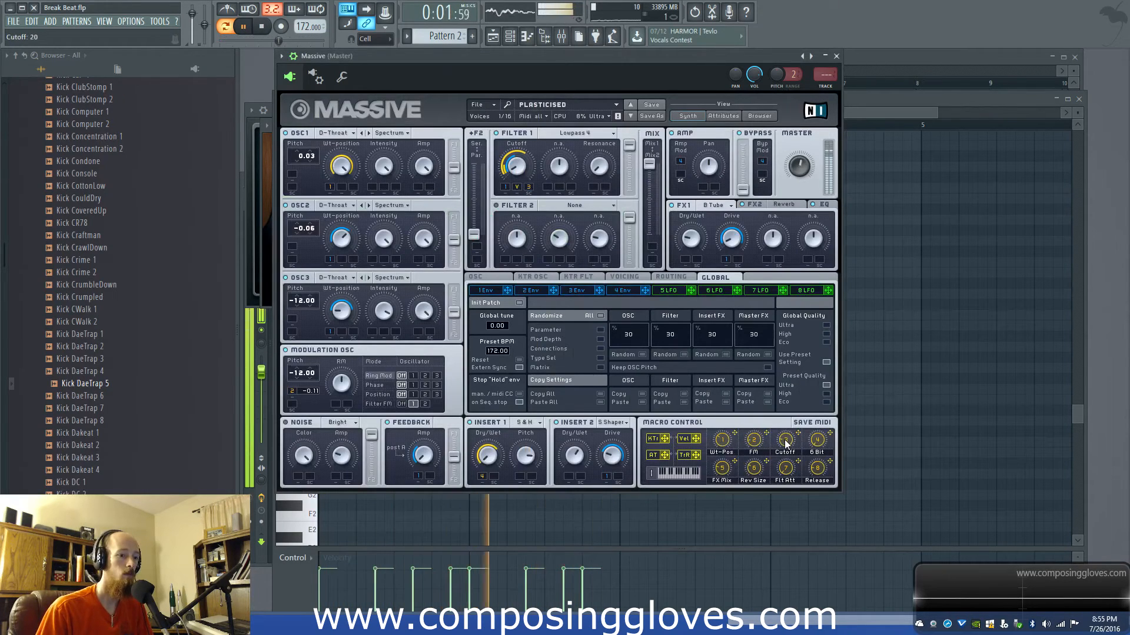
{"action": "left_click", "coordinate": [875, 59]}
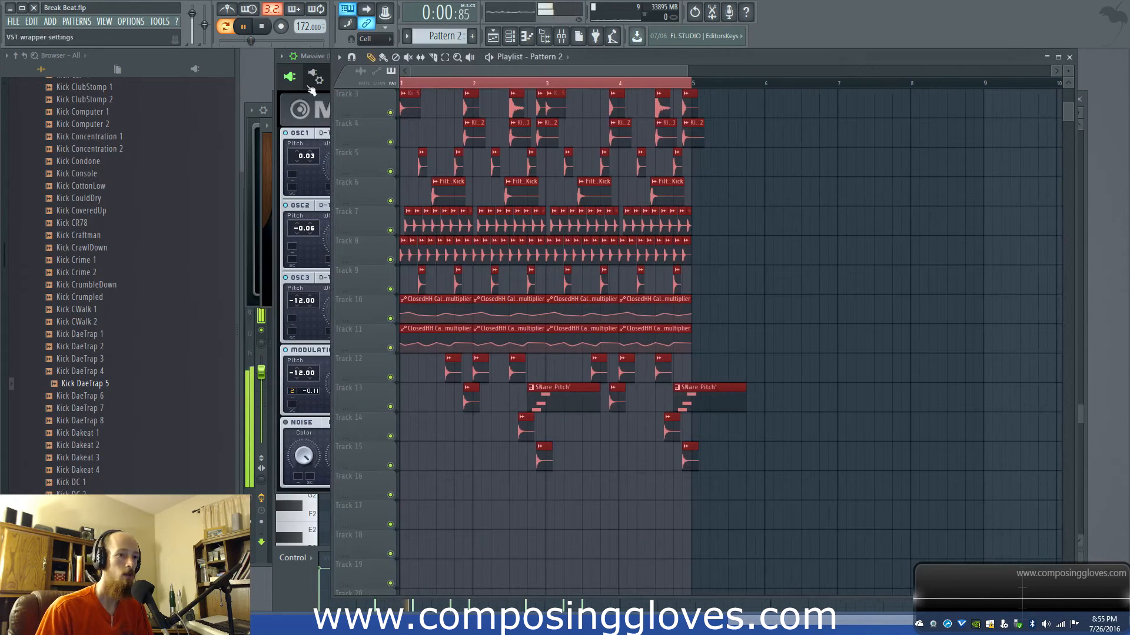
{"action": "left_click", "coordinate": [261, 27]}
{"action": "left_click", "coordinate": [425, 491]}
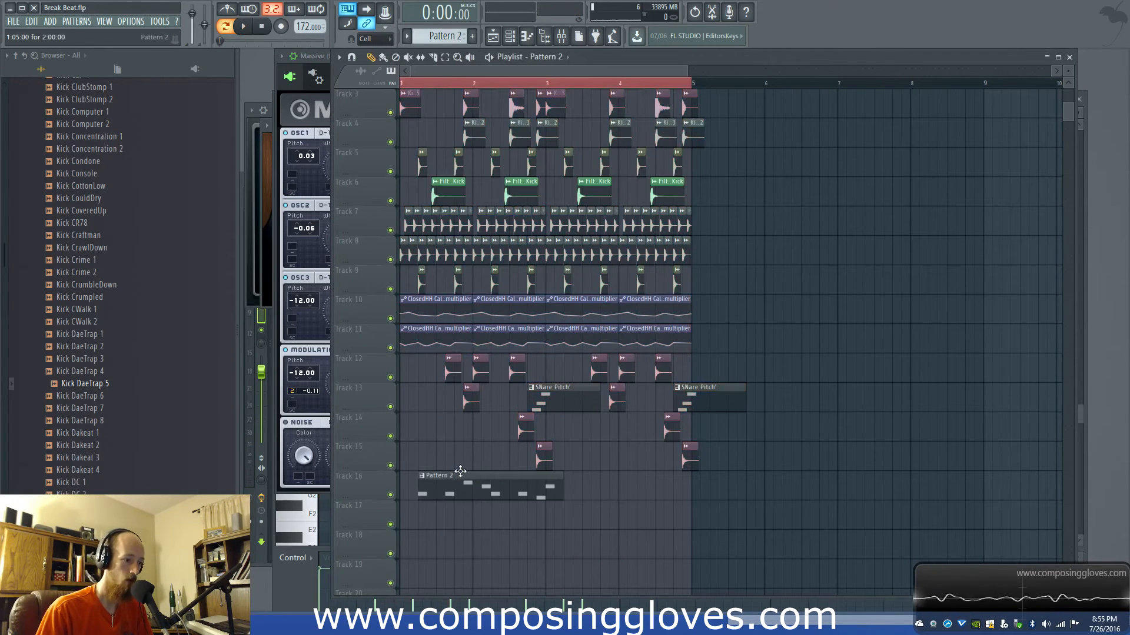
{"action": "scroll", "coordinate": [462, 464], "scroll_direction": "down", "scroll_amount": 3}
{"action": "left_click_drag", "start_coordinate": [472, 404], "coordinate": [454, 404]}
{"action": "left_click_drag", "start_coordinate": [568, 417], "coordinate": [593, 398]}
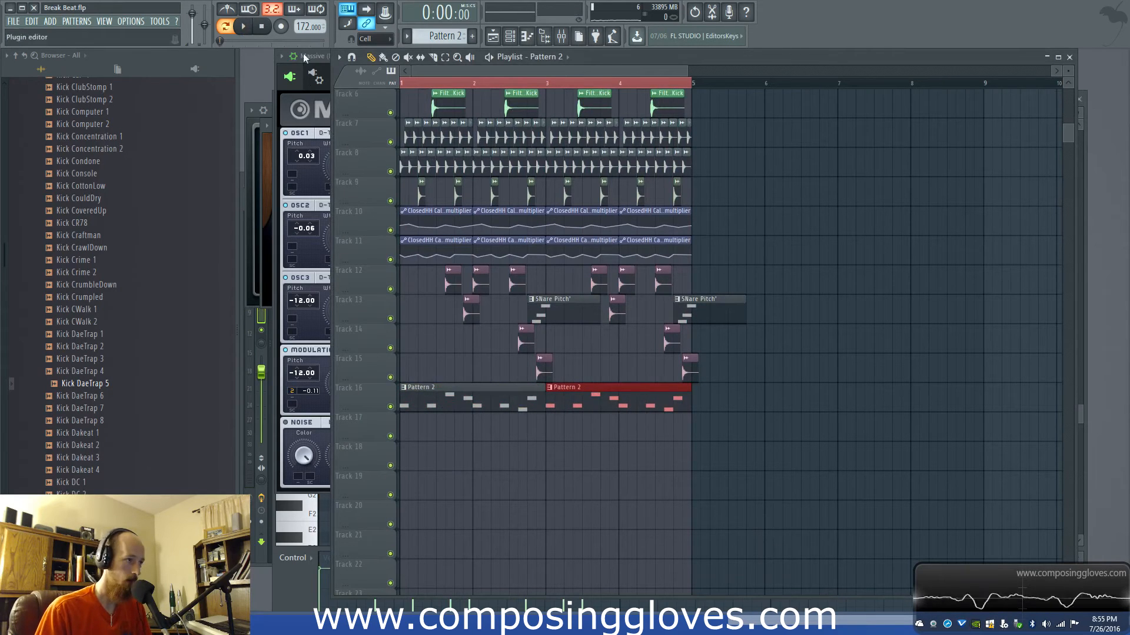
Step: Browse Massive's parameters in the current project and create an automation clip for its Cutoff macro
{"action": "key", "text": "F6"}
{"action": "left_click", "coordinate": [392, 263]}
{"action": "left_click", "coordinate": [395, 264]}
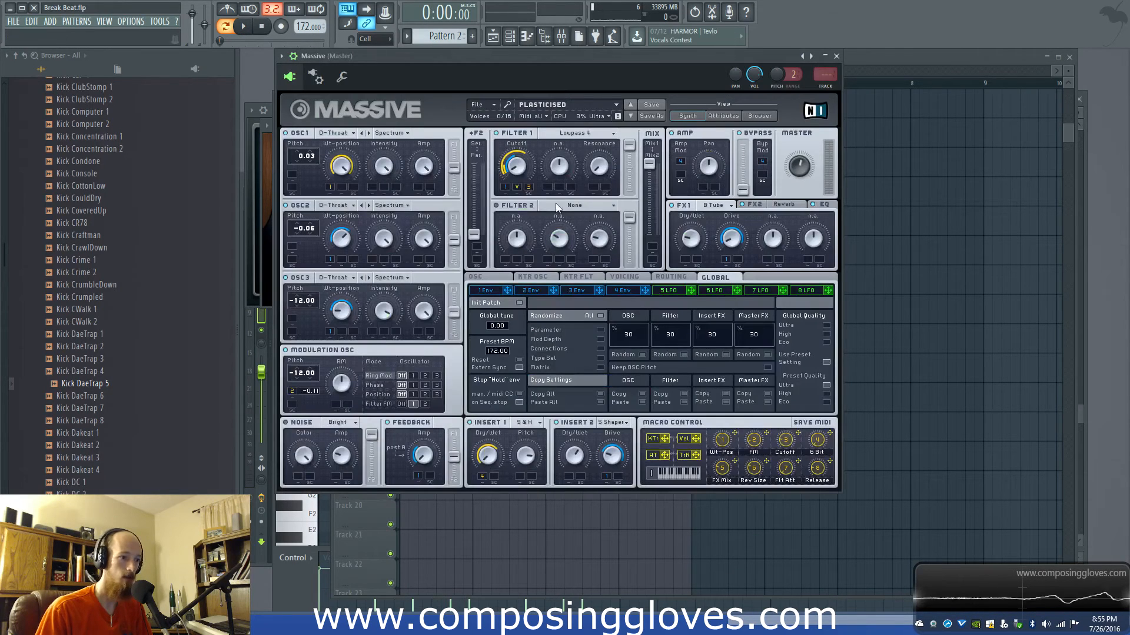
{"action": "left_click", "coordinate": [282, 56]}
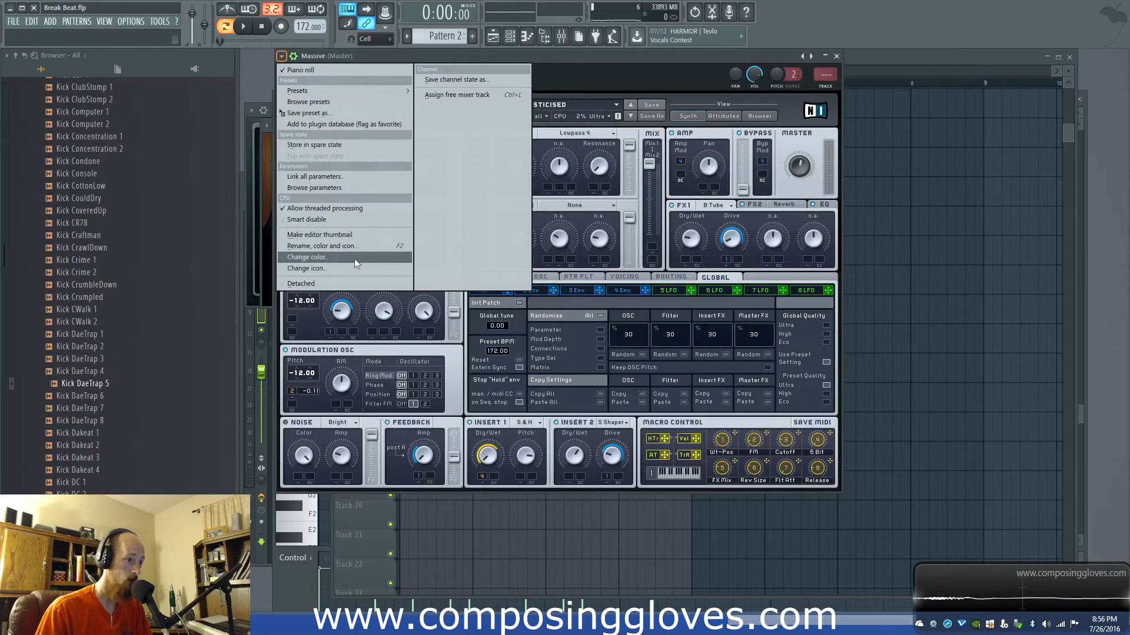
{"action": "left_click", "coordinate": [320, 187]}
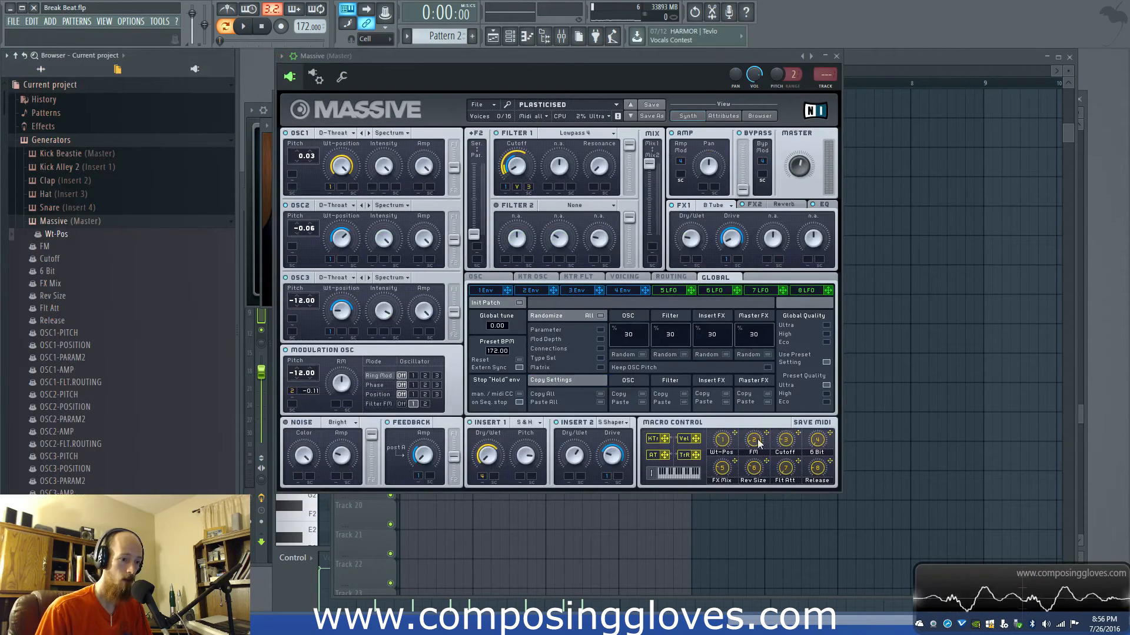
{"action": "left_click", "coordinate": [788, 447]}
{"action": "right_click", "coordinate": [66, 257]}
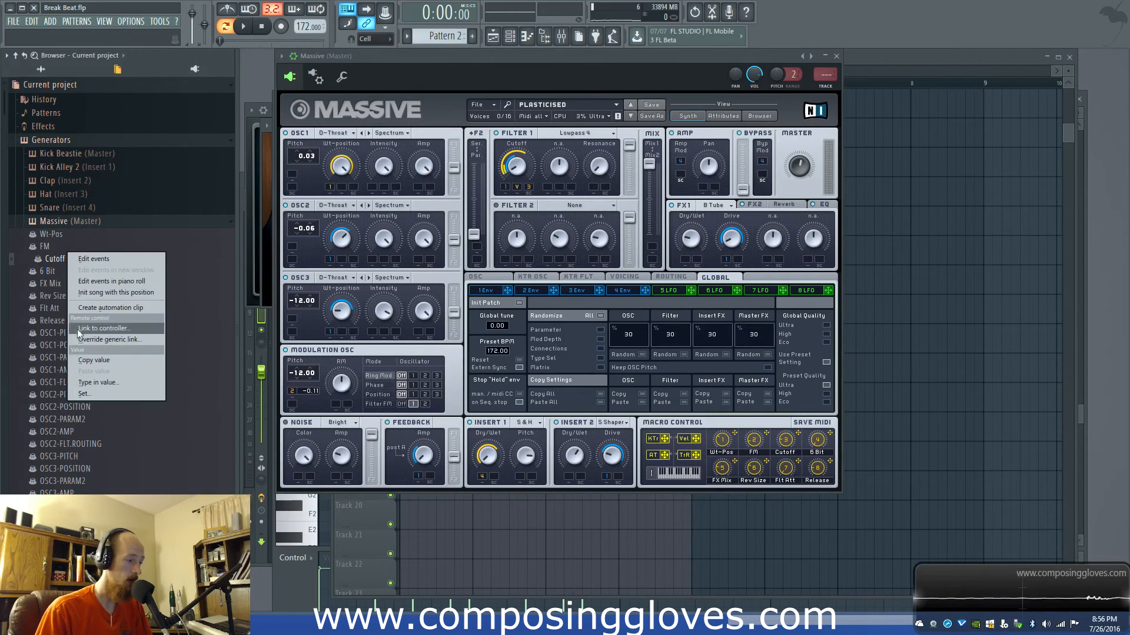
{"action": "left_click", "coordinate": [116, 309]}
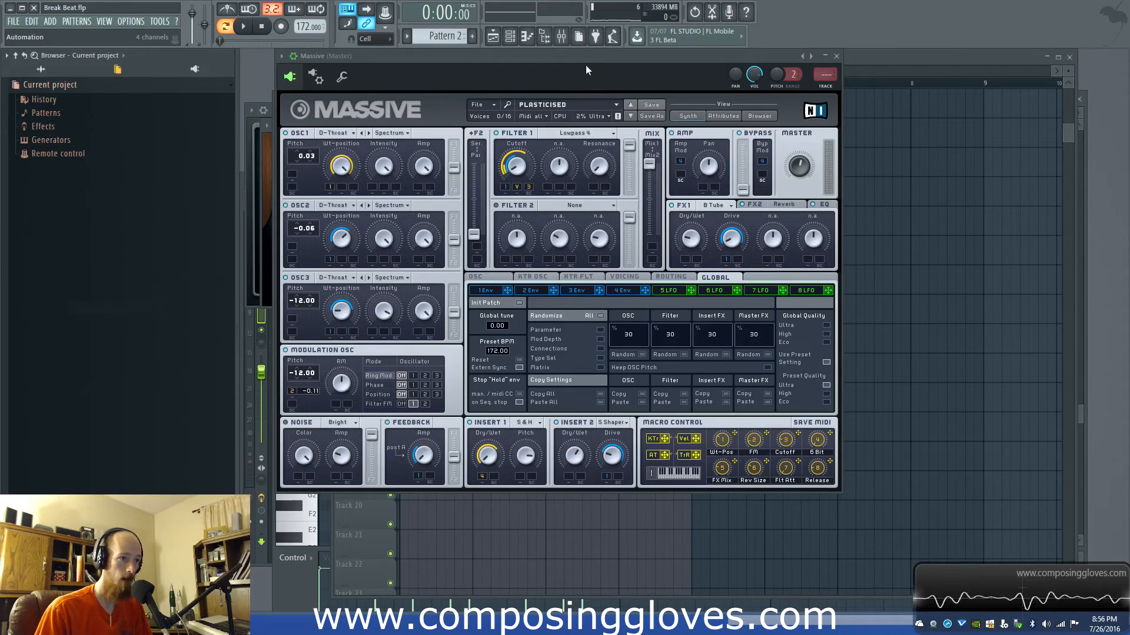
Step: Shape the Massive Cutoff automation clip to rise gradually to about 59% at the start of bar 3, dropping back before mid-bar
{"action": "scroll", "coordinate": [490, 440], "scroll_direction": "down", "scroll_amount": 1}
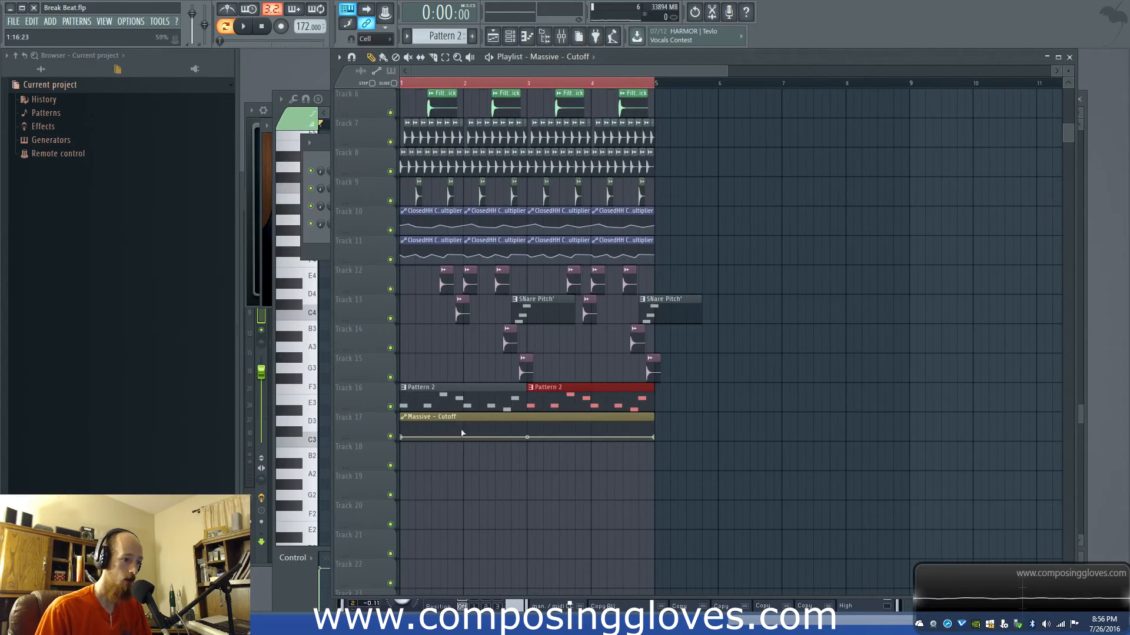
{"action": "right_click", "coordinate": [438, 429]}
{"action": "left_click_drag", "start_coordinate": [434, 430], "coordinate": [433, 433]}
{"action": "right_click", "coordinate": [471, 436]}
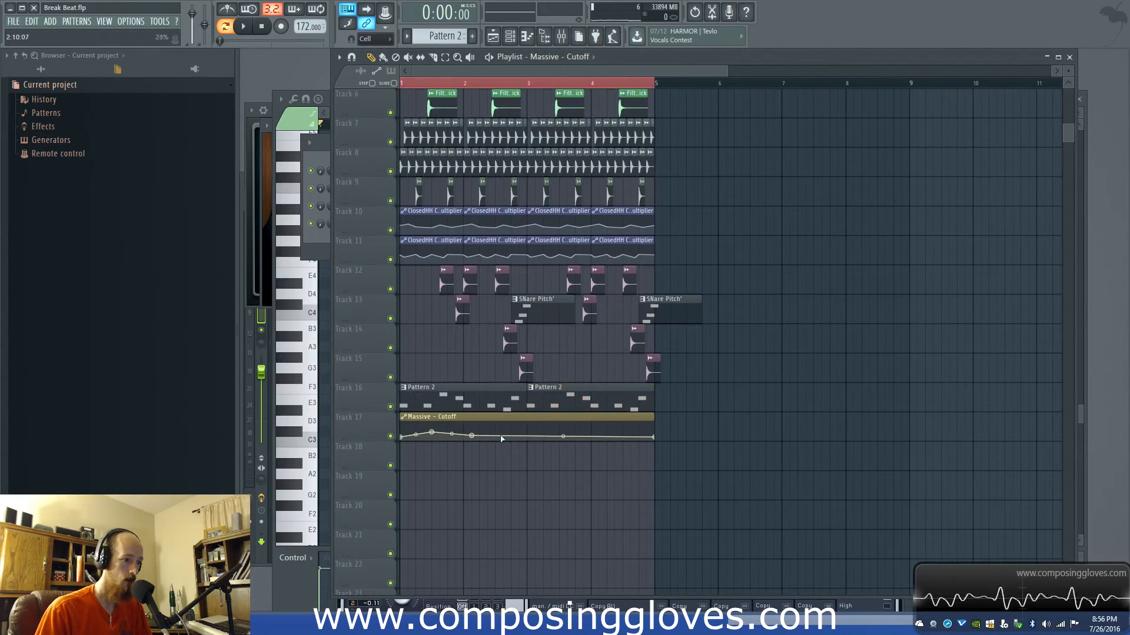
{"action": "right_click", "coordinate": [518, 434]}
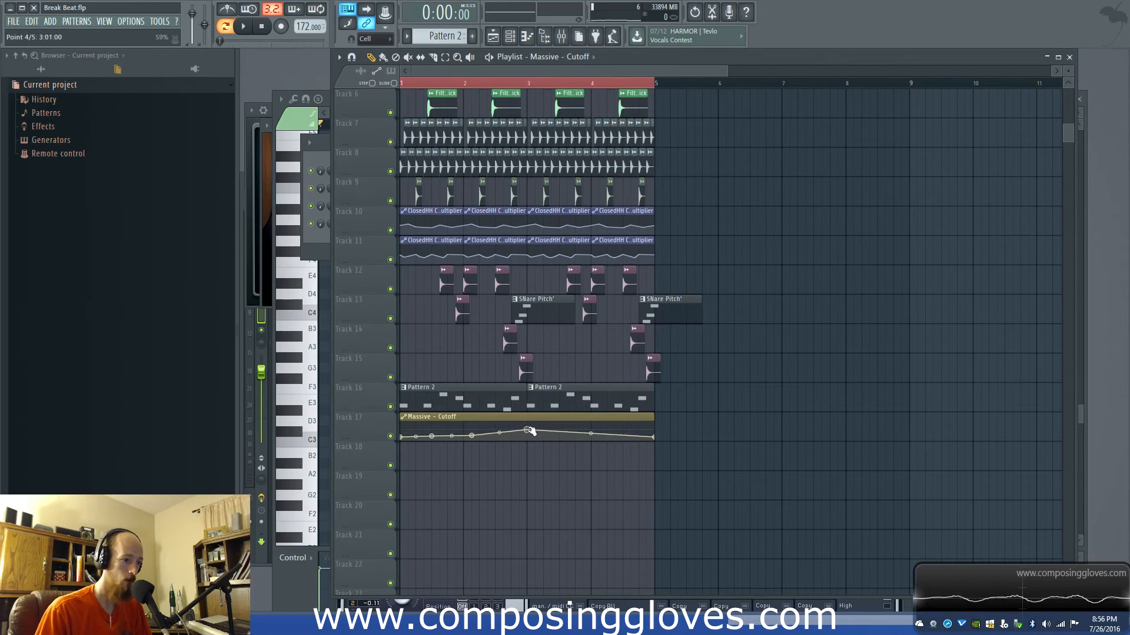
{"action": "right_click", "coordinate": [535, 437]}
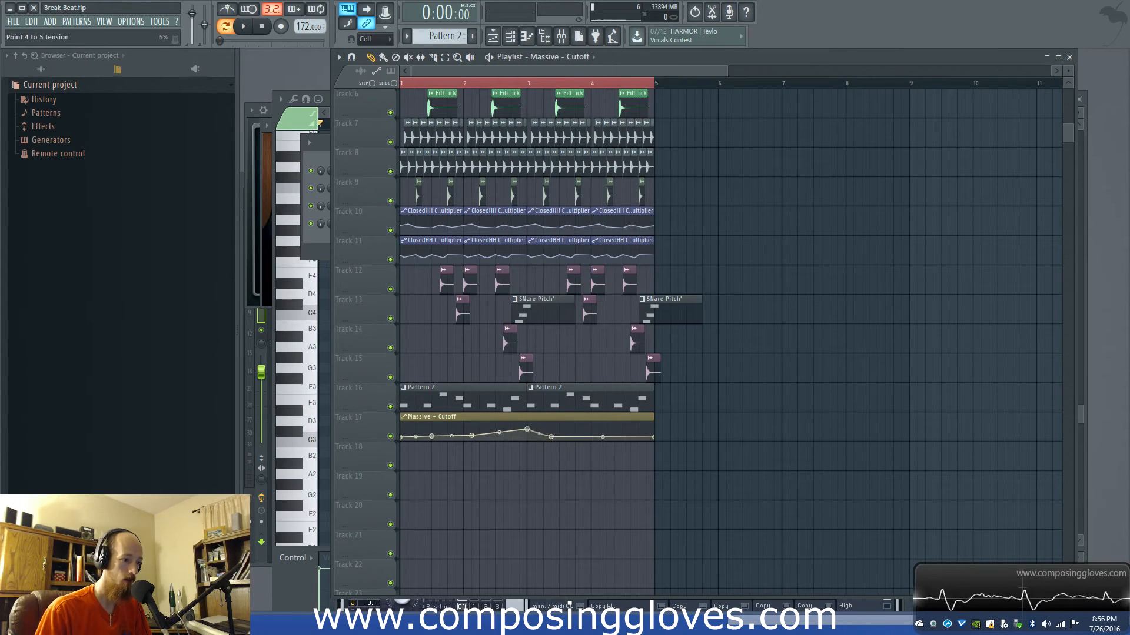
Step: Play the four-bar arrangement to audition the Massive part with its cutoff automation alongside the drums
{"action": "left_click_drag", "start_coordinate": [424, 83], "coordinate": [352, 86]}
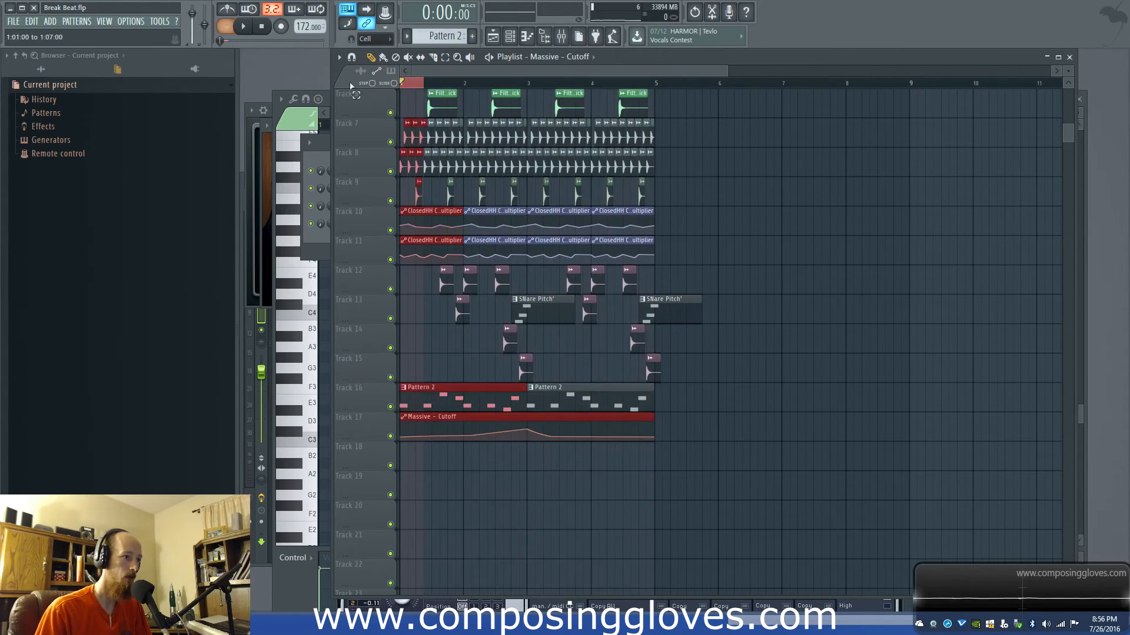
{"action": "key", "text": "ctrl+d"}
{"action": "key", "text": "space"}
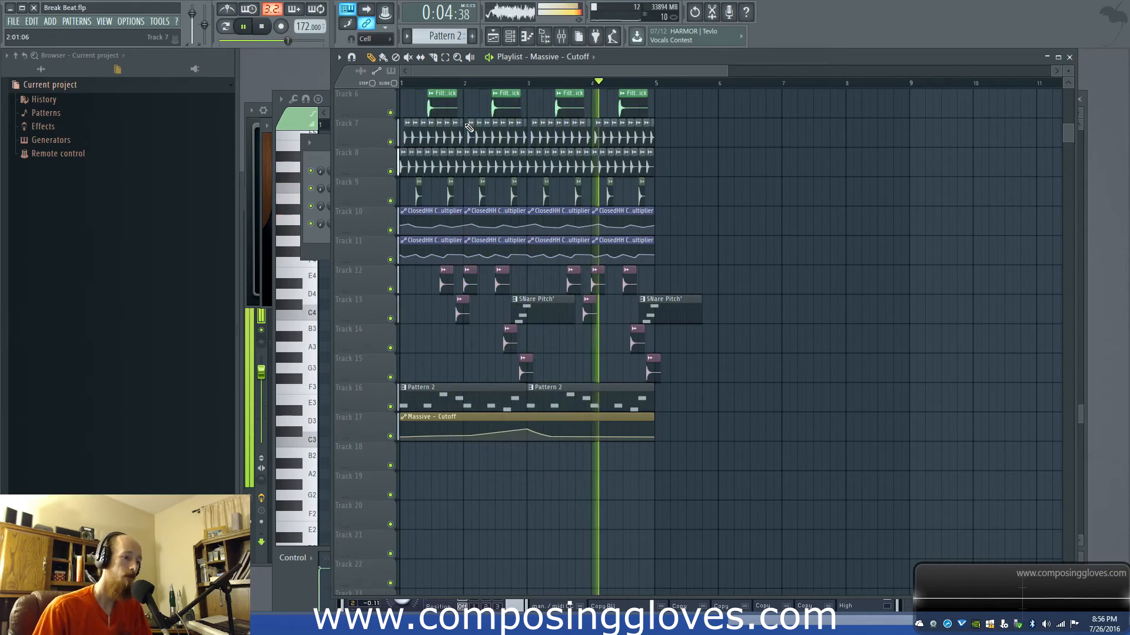
{"action": "key", "text": "space"}
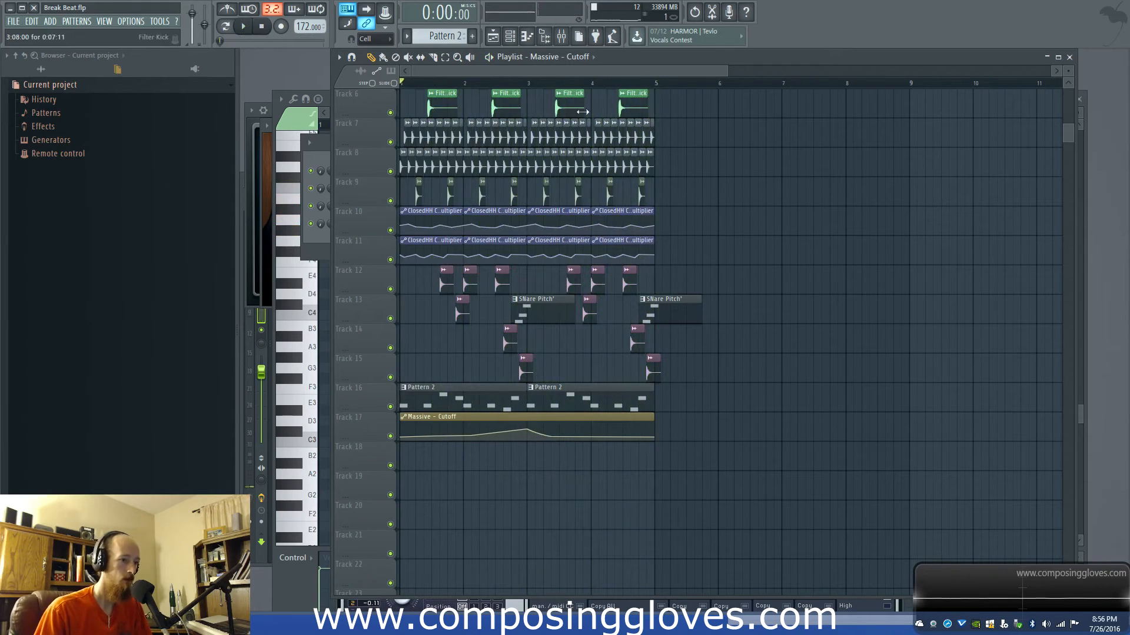
{"action": "key", "text": "space"}
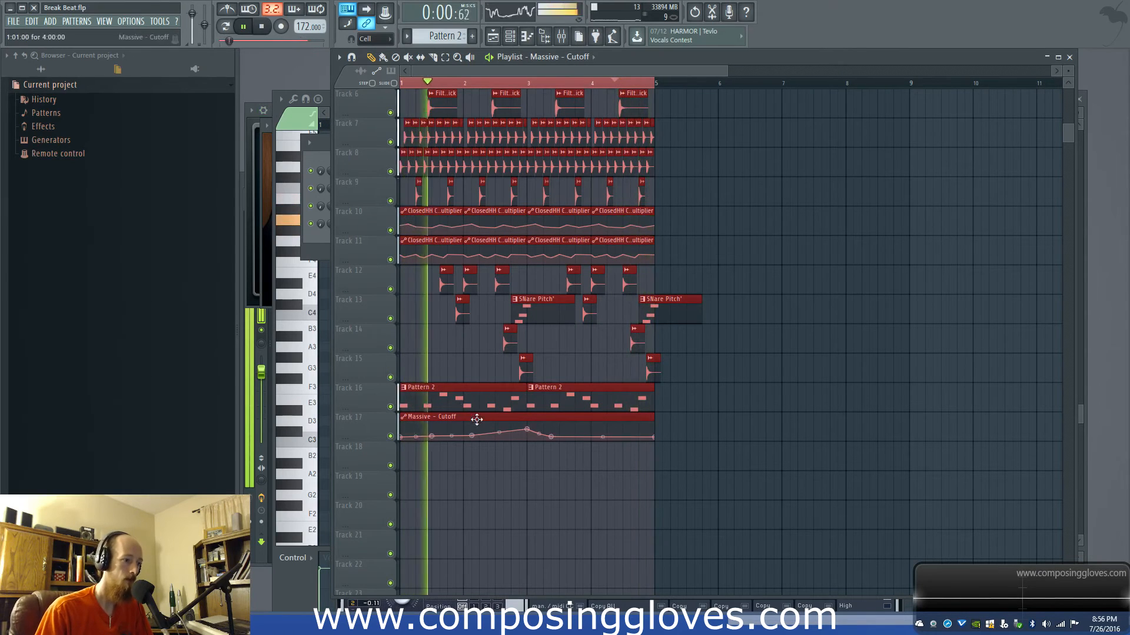
{"action": "scroll", "coordinate": [506, 403], "scroll_direction": "up", "scroll_amount": 4}
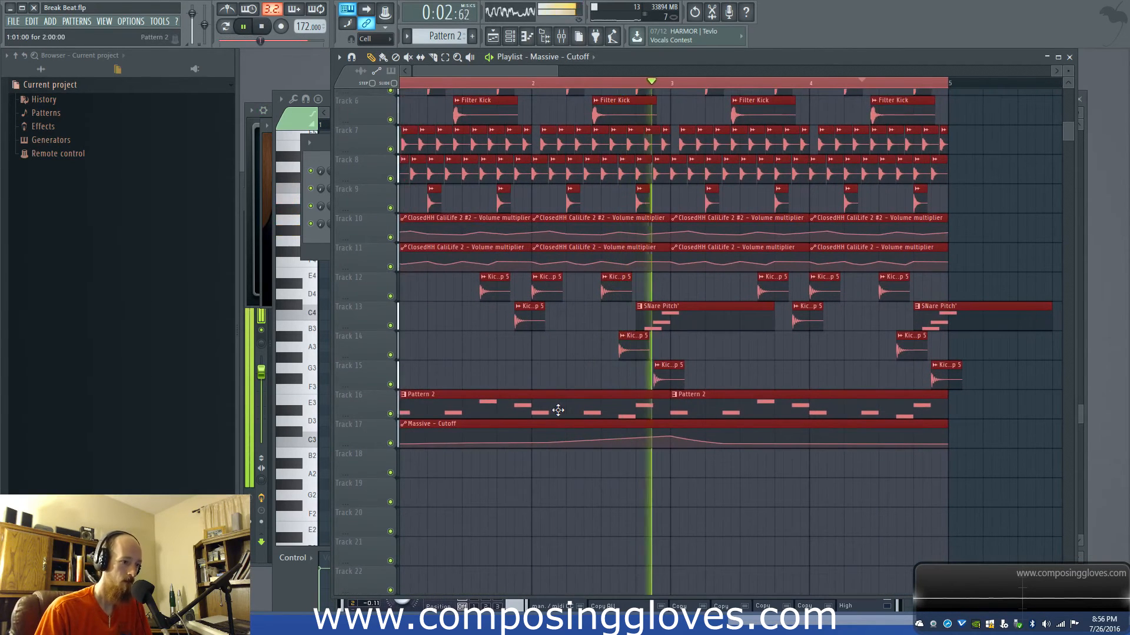
Step: Stop playback, show the Unsorted channels in the channel rack, and add a Harmor synthesizer channel
{"action": "key", "text": "F6"}
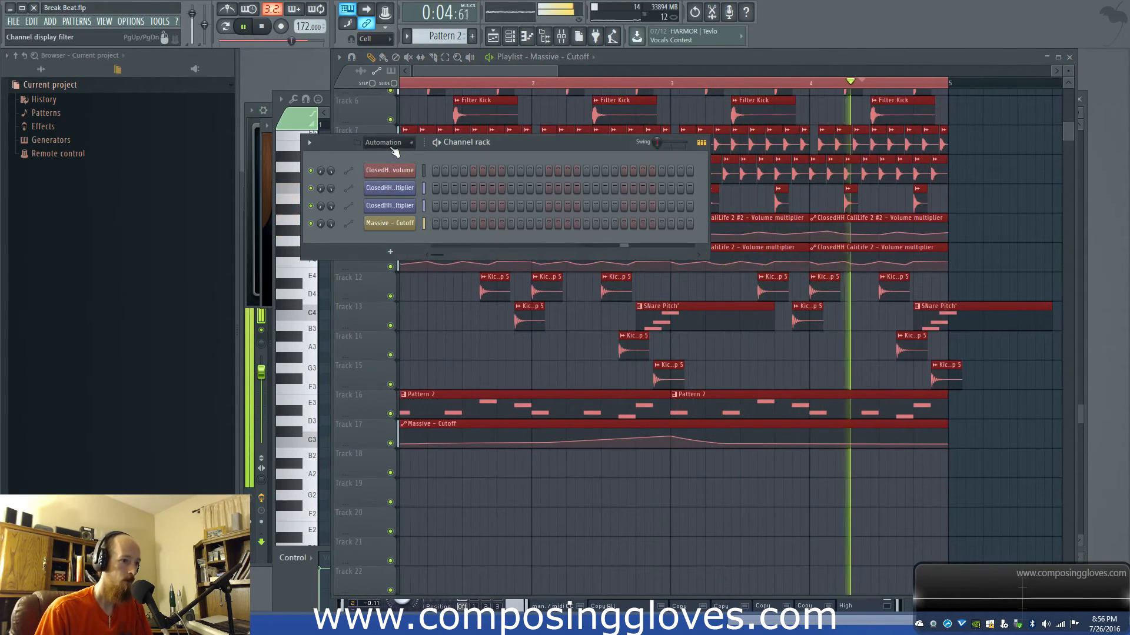
{"action": "key", "text": "space"}
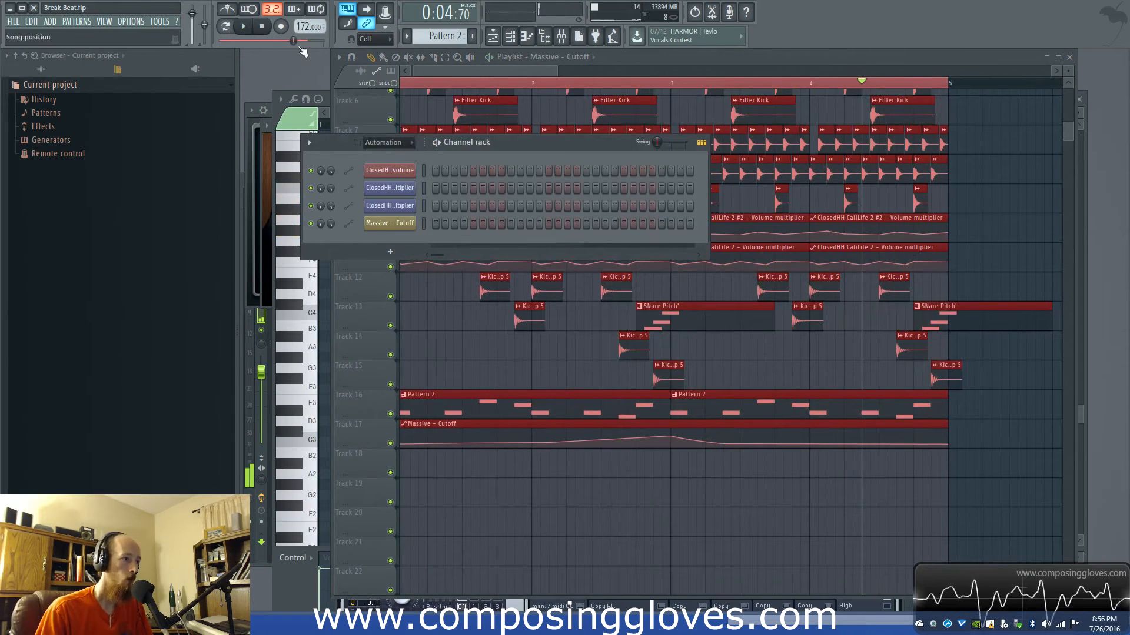
{"action": "left_click", "coordinate": [383, 143]}
{"action": "left_click", "coordinate": [384, 193]}
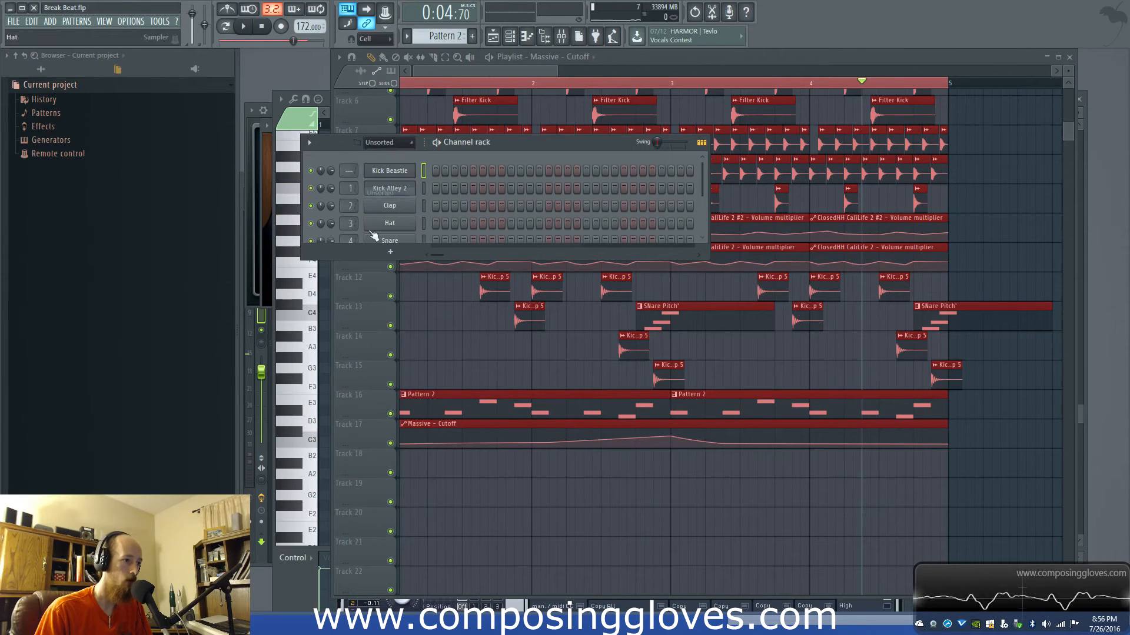
{"action": "left_click", "coordinate": [391, 288]}
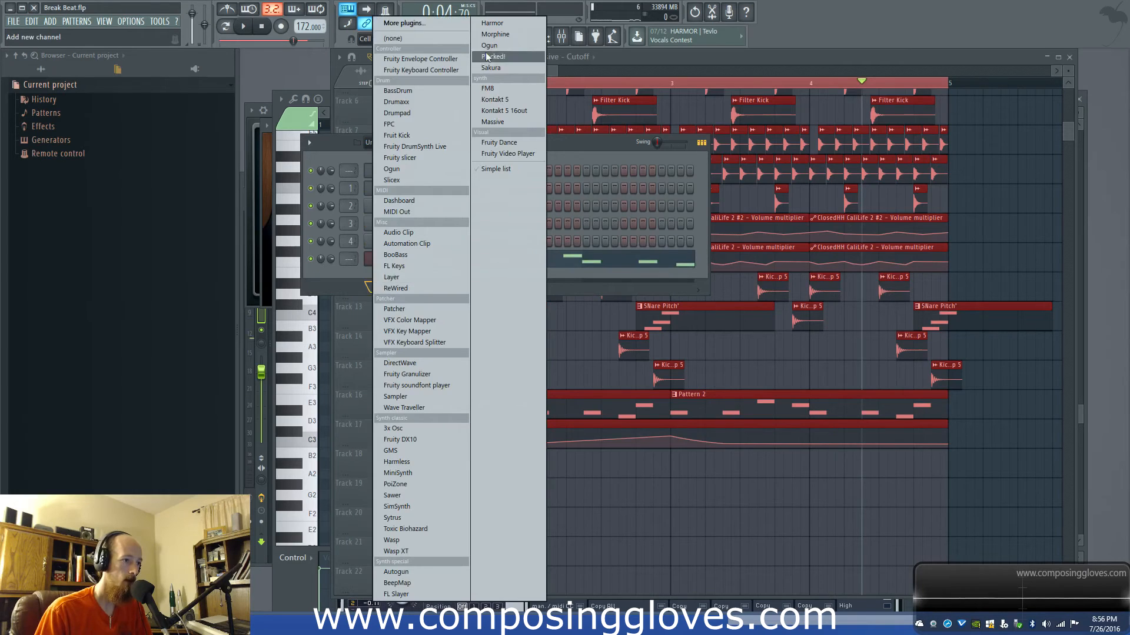
{"action": "left_click", "coordinate": [529, 26]}
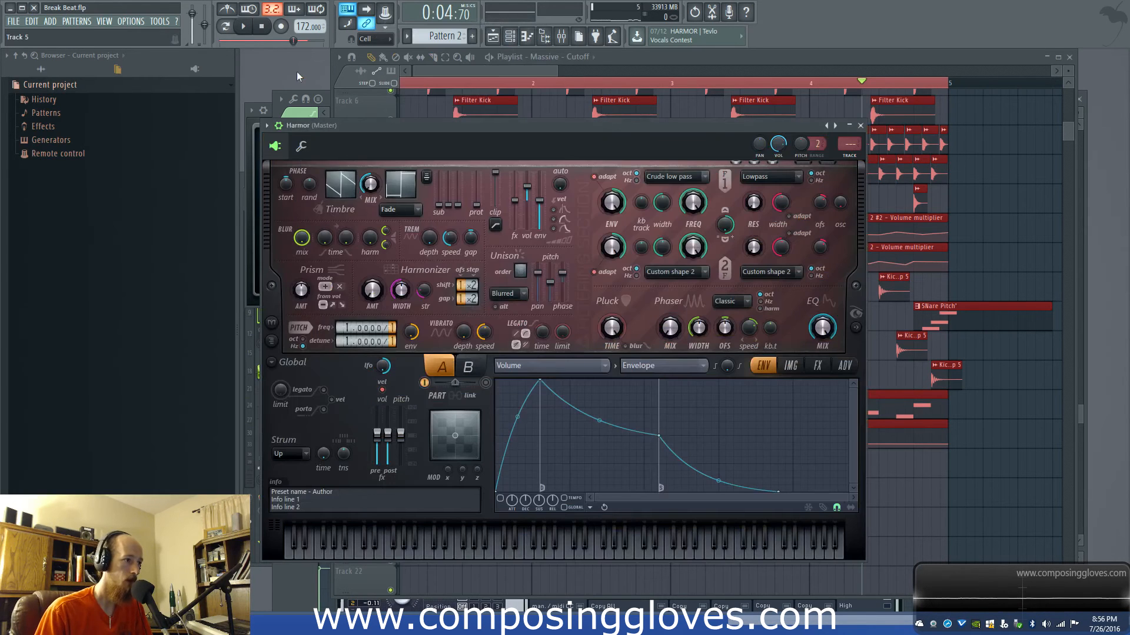
Step: Create a new pattern named Chord for the Harmor channel
{"action": "left_click", "coordinate": [472, 36]}
{"action": "type", "text": "Chord"}
{"action": "key", "text": "Return"}
{"action": "left_click", "coordinate": [399, 277]}
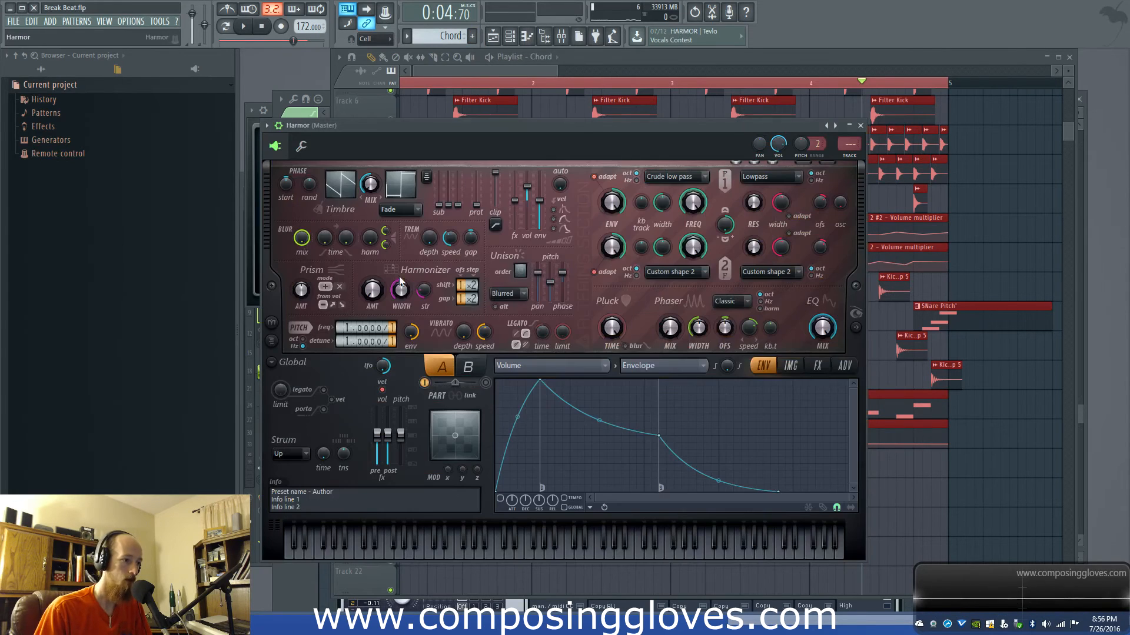
Step: Show Harmor's effects settings, and open the Harmor channel in the piano roll
{"action": "left_click", "coordinate": [818, 366]}
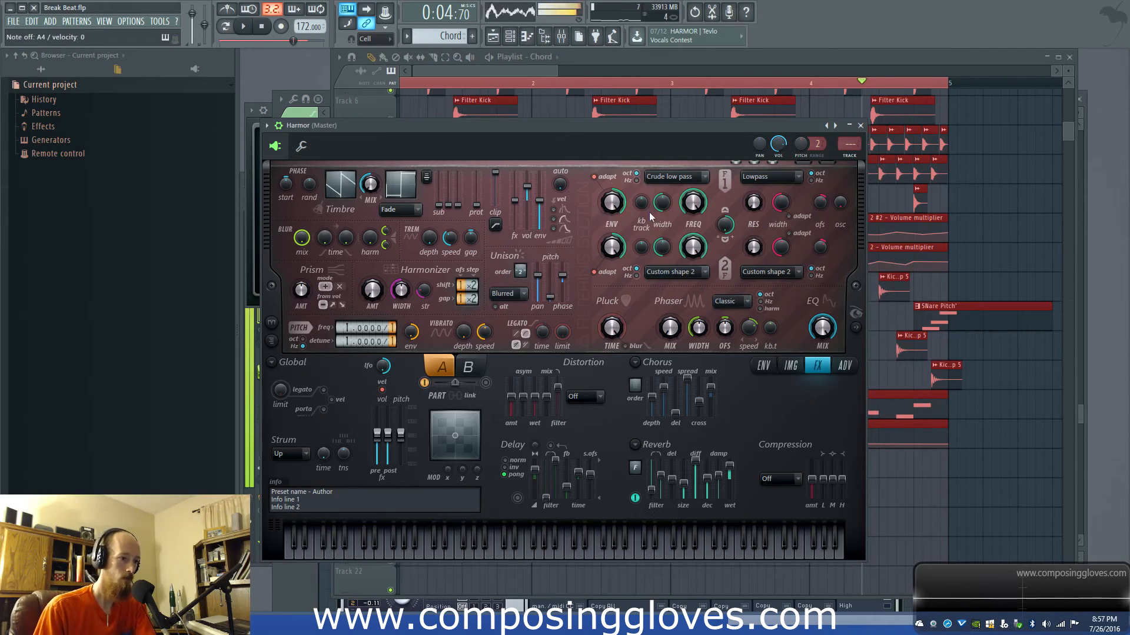
{"action": "key", "text": "F6"}
{"action": "right_click", "coordinate": [412, 275]}
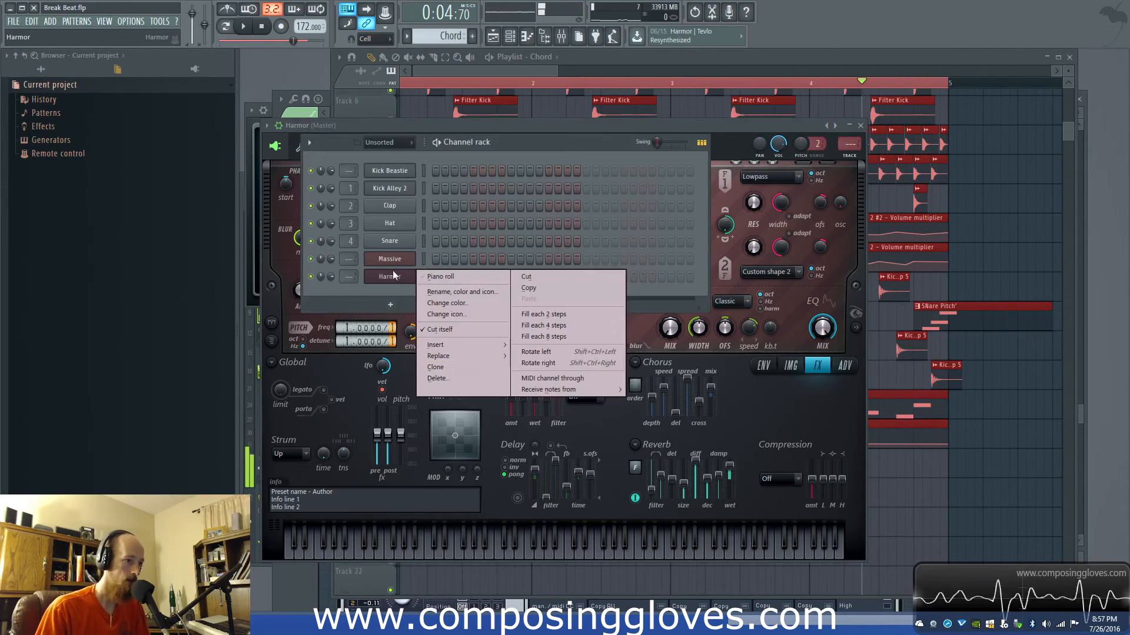
{"action": "left_click", "coordinate": [480, 277]}
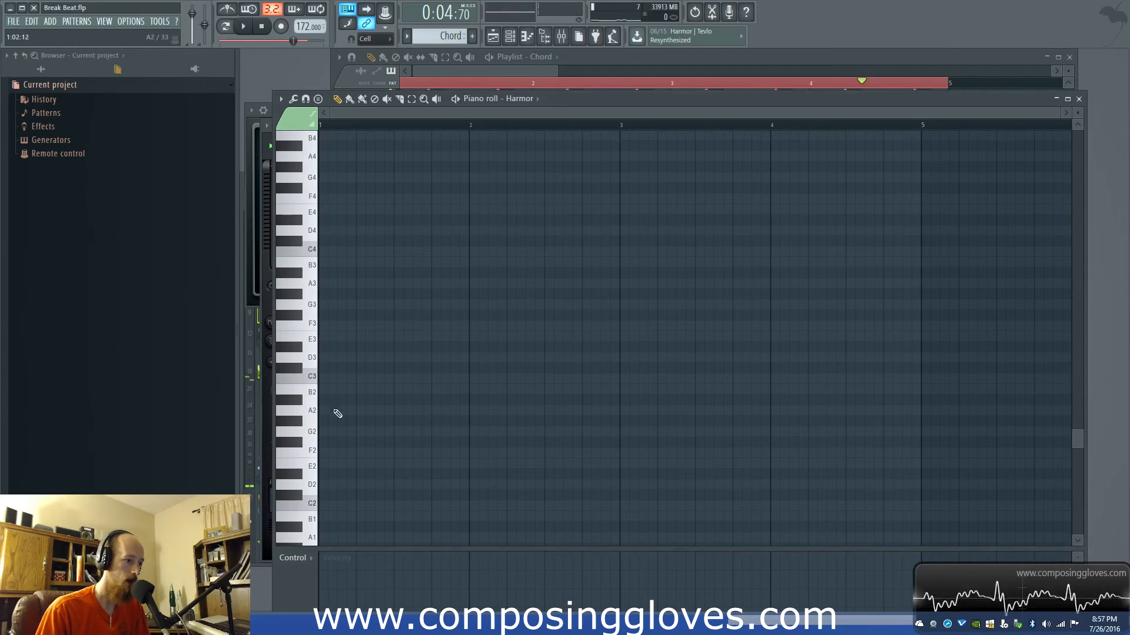
Step: Add an A2 note at the start of bar 1 in the Chord pattern's Harmor piano roll
{"action": "left_click", "coordinate": [335, 411]}
{"action": "mouse_move", "coordinate": [337, 411]}
{"action": "left_mouse_down"}
{"action": "mouse_move", "coordinate": [401, 410]}
{"action": "mouse_move", "coordinate": [349, 417]}
{"action": "left_mouse_up"}
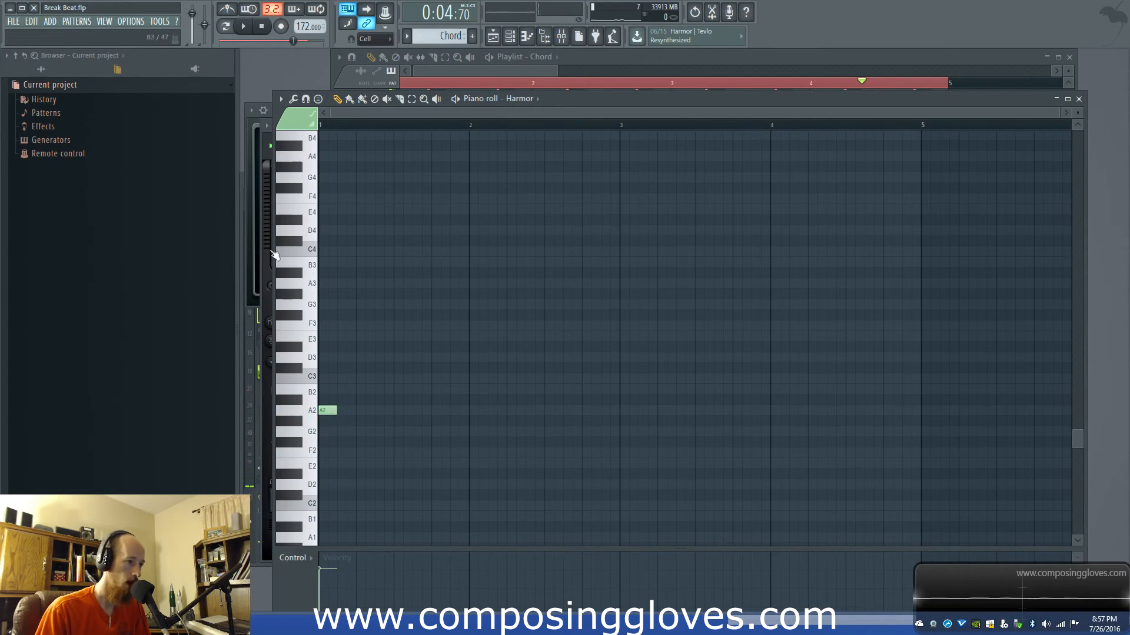
{"action": "key", "text": "F6"}
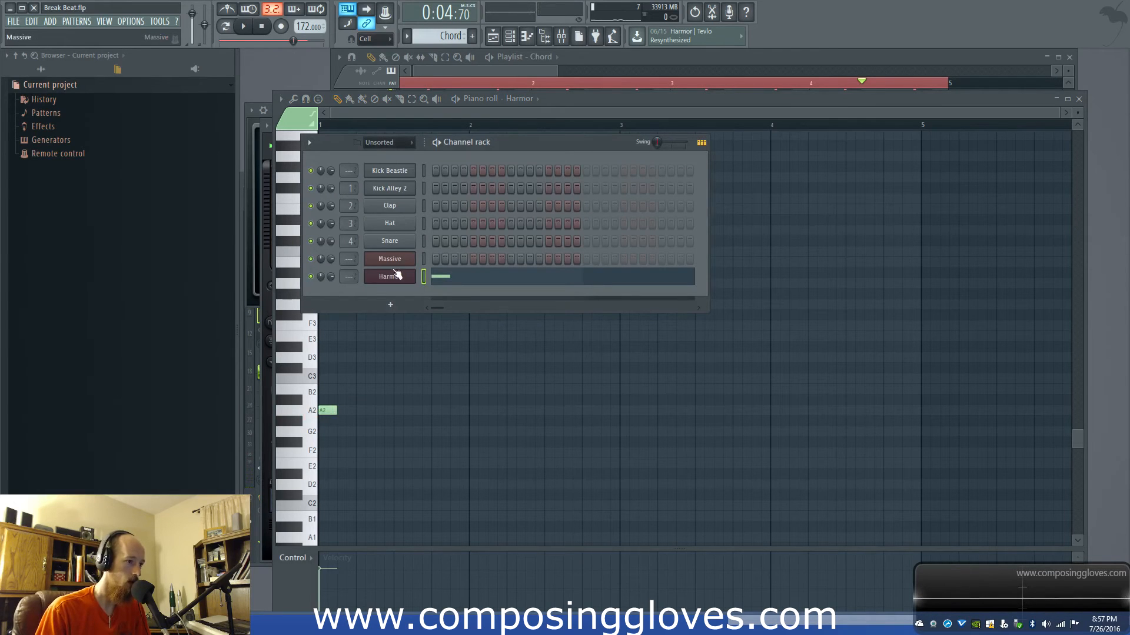
{"action": "key", "text": "F6"}
Step: Open Pattern 2 from the playlist and copy the Massive channel's notes into the Harmor channel
{"action": "left_click", "coordinate": [513, 68]}
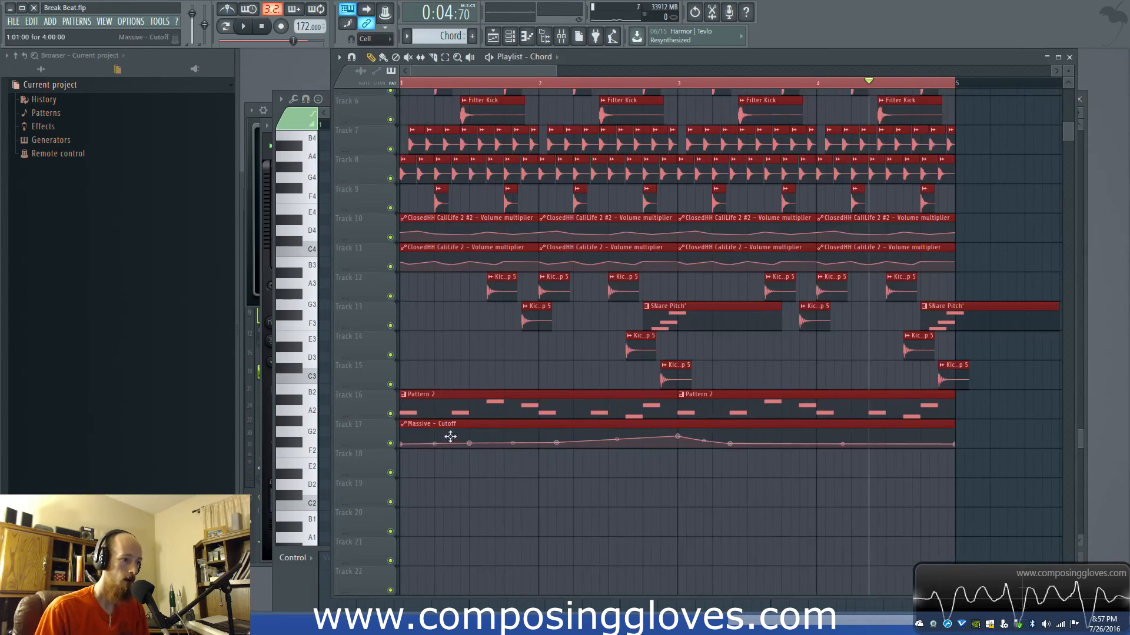
{"action": "double_click", "coordinate": [443, 407]}
{"action": "key", "text": "F6"}
{"action": "right_click", "coordinate": [400, 264]}
{"action": "left_click", "coordinate": [526, 271]}
{"action": "right_click", "coordinate": [399, 277]}
{"action": "left_click", "coordinate": [528, 299]}
Step: Create an automation clip for Harmor's part A filter 1 frequency and shape it as a curve rising across the four bars
{"action": "left_click", "coordinate": [391, 272]}
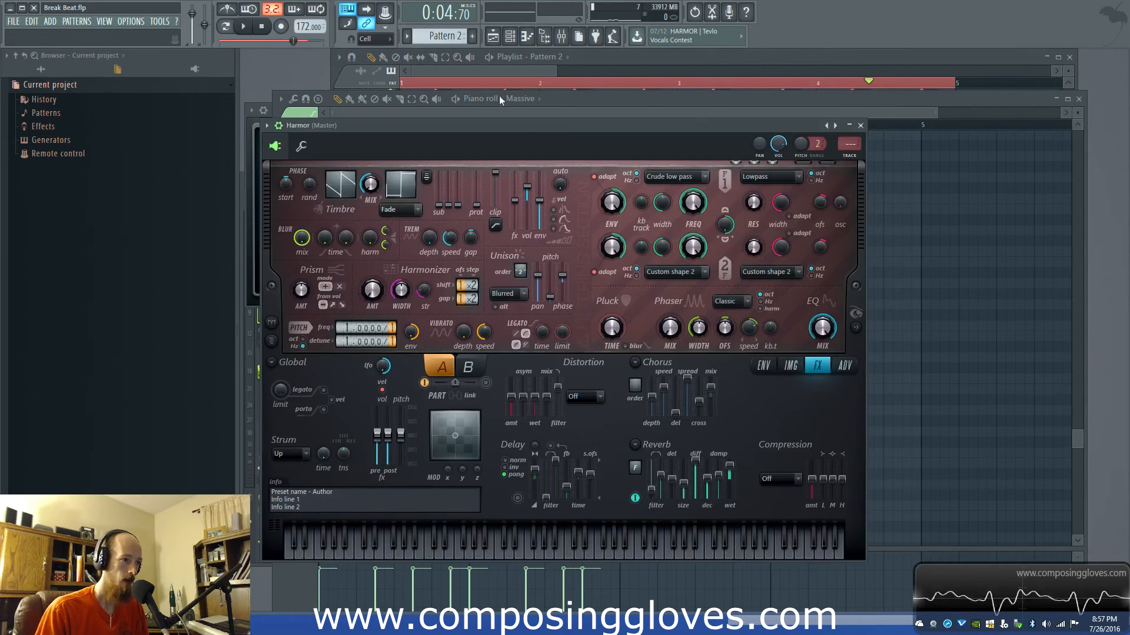
{"action": "right_click", "coordinate": [693, 203]}
{"action": "left_click", "coordinate": [738, 316]}
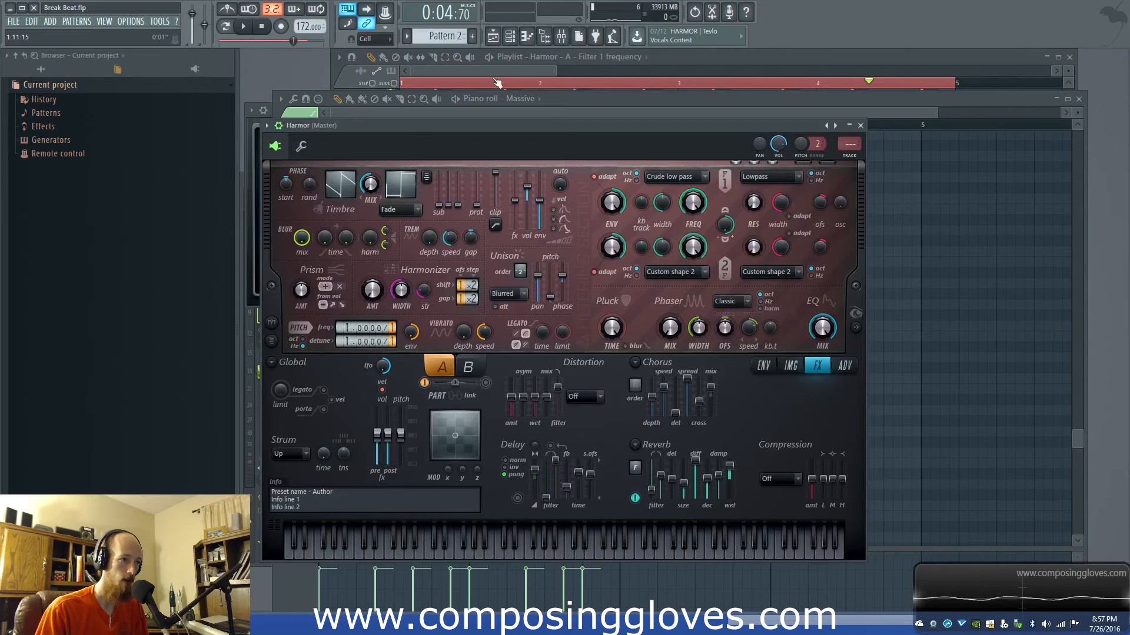
{"action": "scroll", "coordinate": [594, 366], "scroll_direction": "down", "scroll_amount": 2}
{"action": "left_click_drag", "start_coordinate": [403, 462], "coordinate": [394, 484]}
{"action": "left_click_drag", "start_coordinate": [595, 469], "coordinate": [596, 485]}
Step: Duplicate the whole four-bar arrangement so the copy starts at bar 5, and clear the selection
{"action": "key", "text": "ctrl+a"}
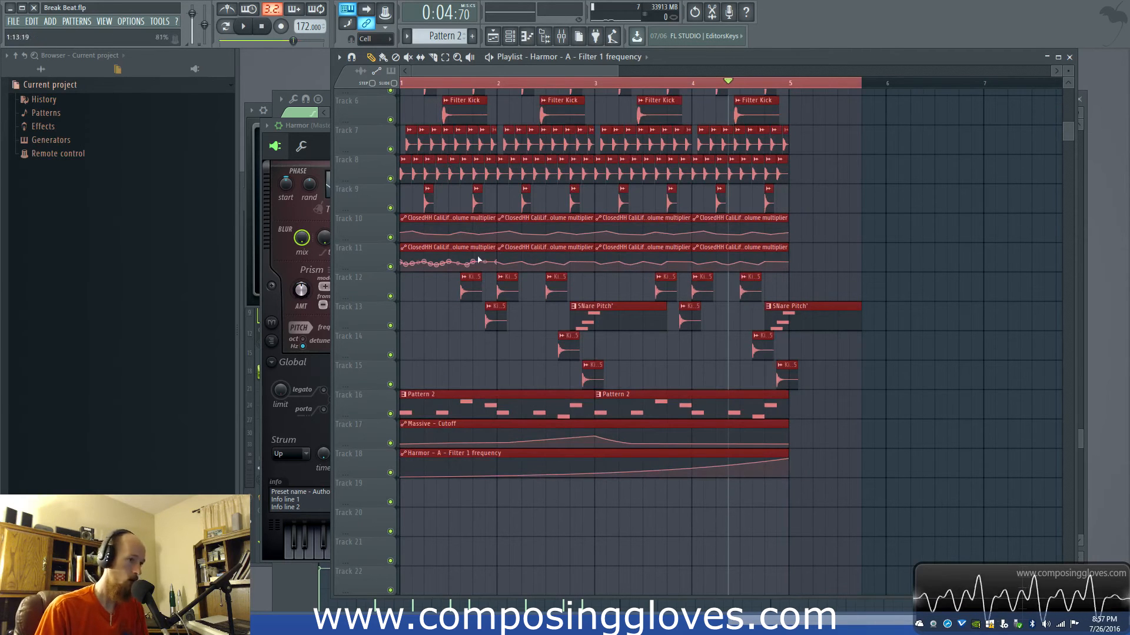
{"action": "key", "text": "ctrl+d"}
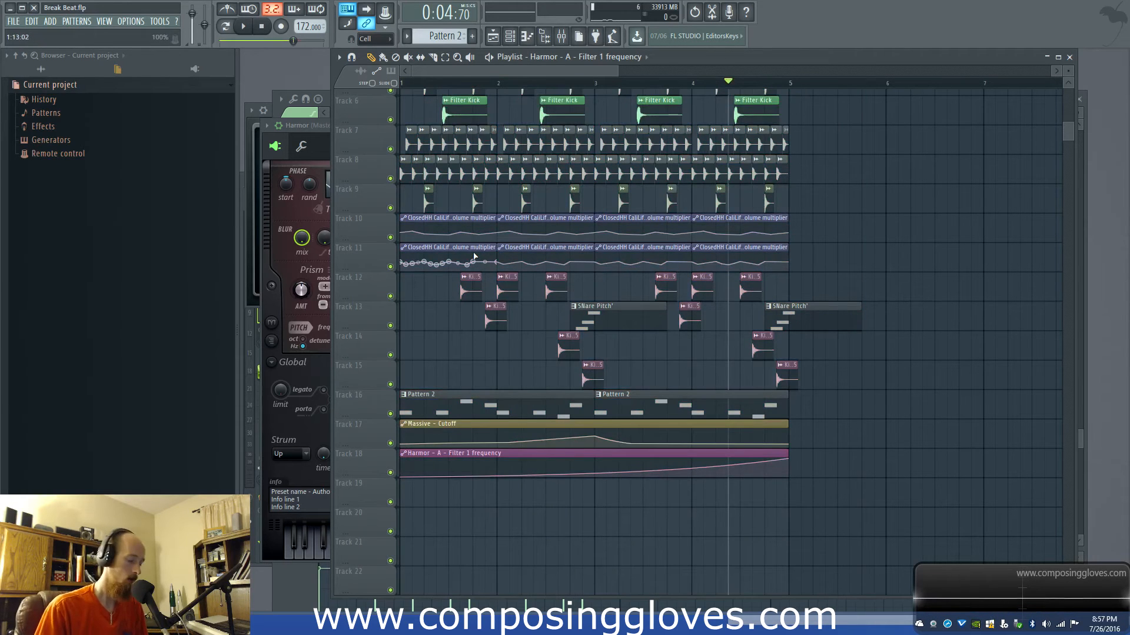
{"action": "key", "text": "ctrl+a"}
{"action": "key", "text": "ctrl+b"}
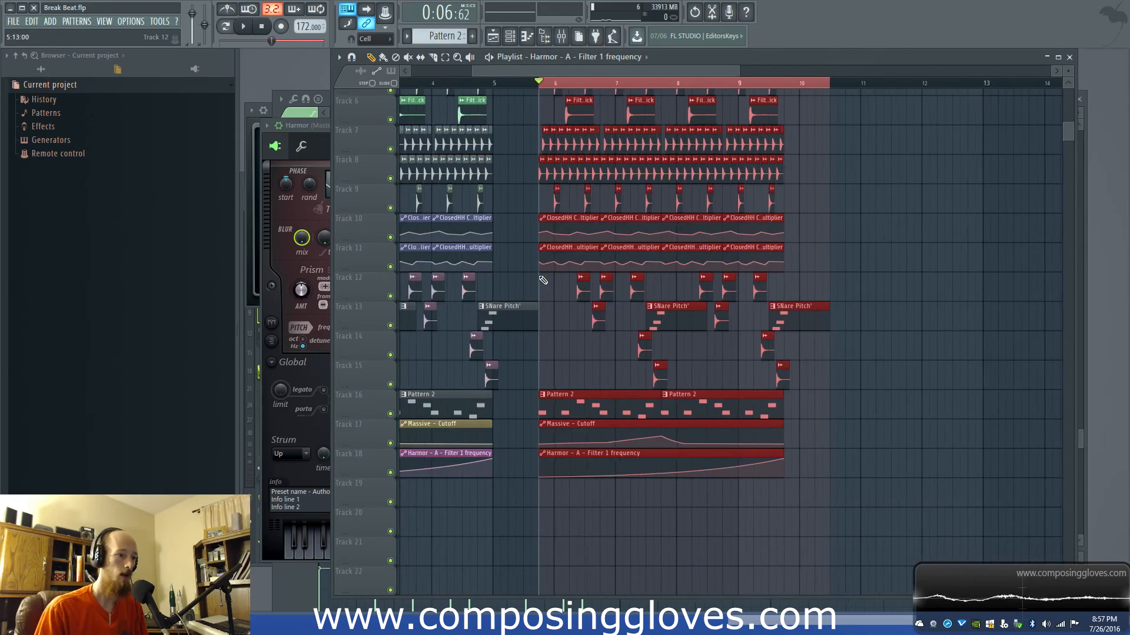
{"action": "left_click_drag", "start_coordinate": [571, 404], "coordinate": [523, 403]}
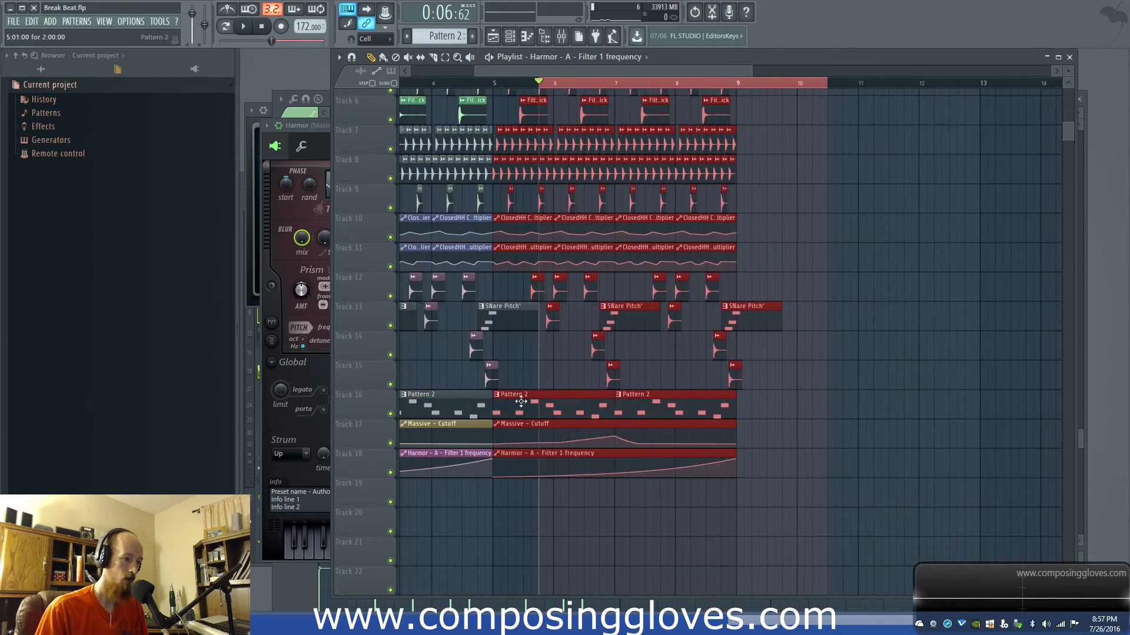
{"action": "scroll", "coordinate": [468, 348], "scroll_direction": "up", "scroll_amount": 3}
{"action": "left_click_drag", "start_coordinate": [471, 346], "coordinate": [1029, 374]}
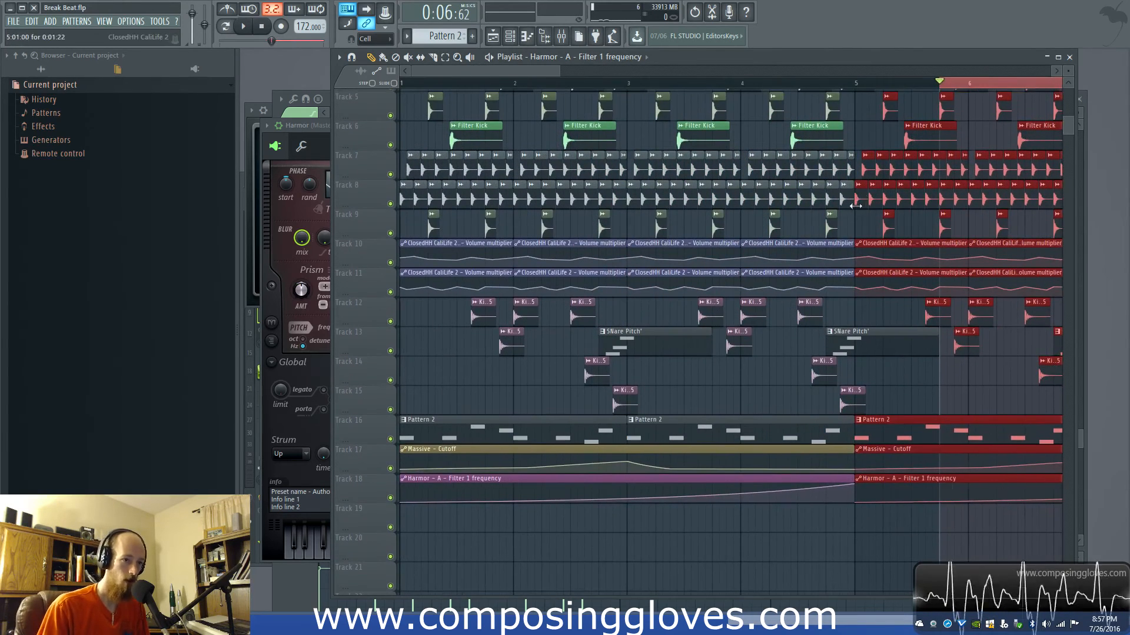
{"action": "scroll", "coordinate": [840, 257], "scroll_direction": "up", "scroll_amount": 5}
{"action": "scroll", "coordinate": [867, 251], "scroll_direction": "down", "scroll_amount": 5}
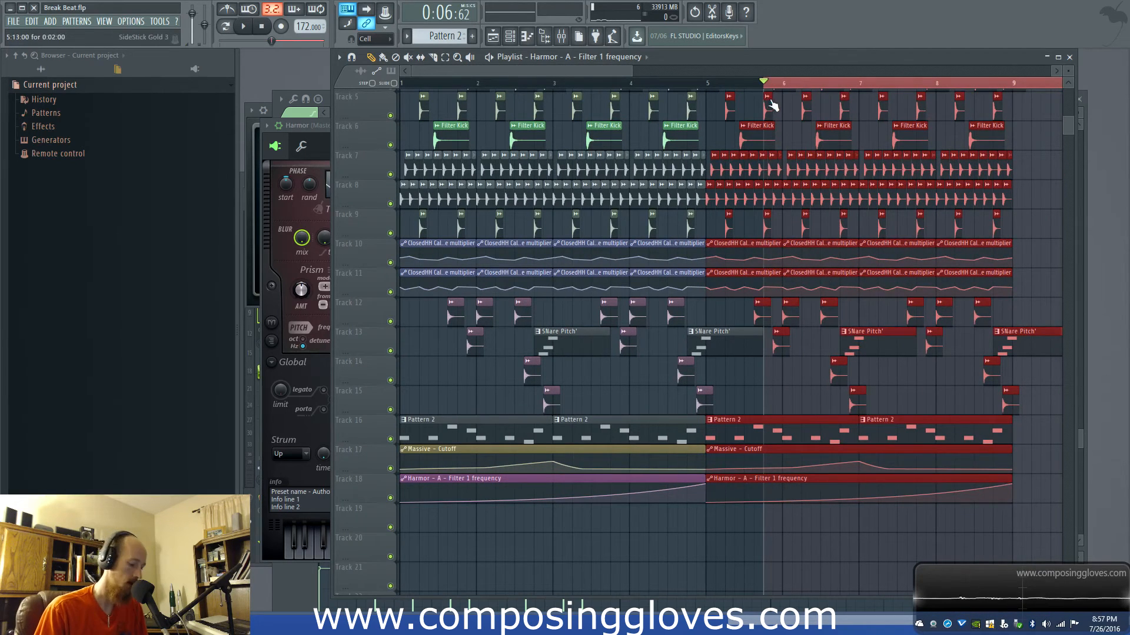
{"action": "key", "text": "ctrl+d"}
{"action": "key", "text": "space"}
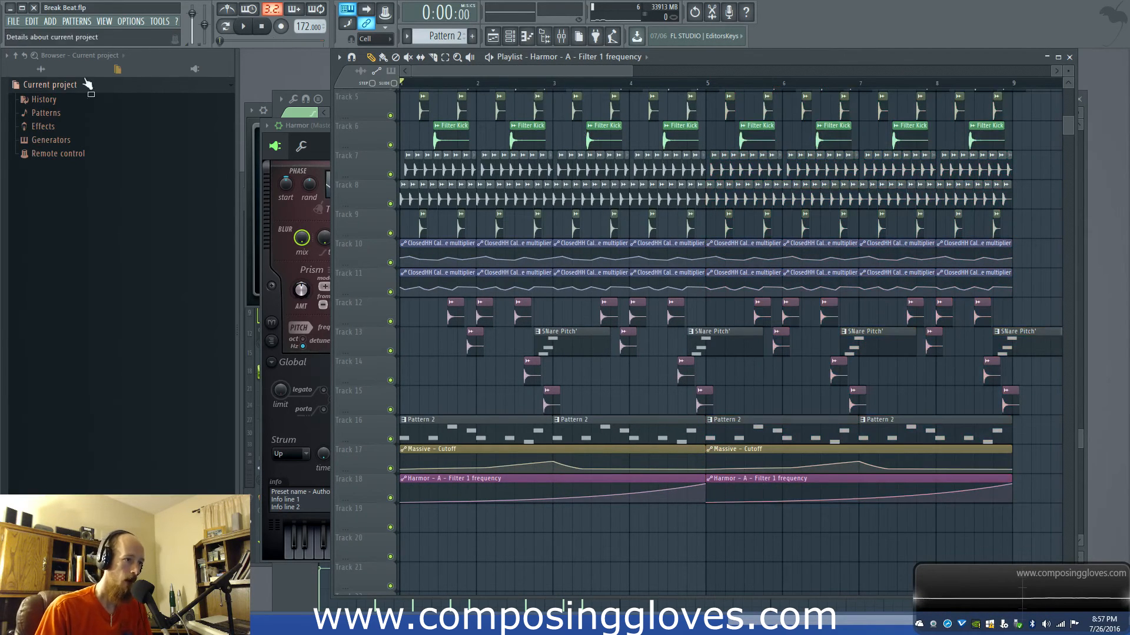
Step: Switch the channel rack to the Unsorted channels and open the Harmor plugin, moving its window clear of the rack
{"action": "key", "text": "F6"}
{"action": "left_click", "coordinate": [406, 206]}
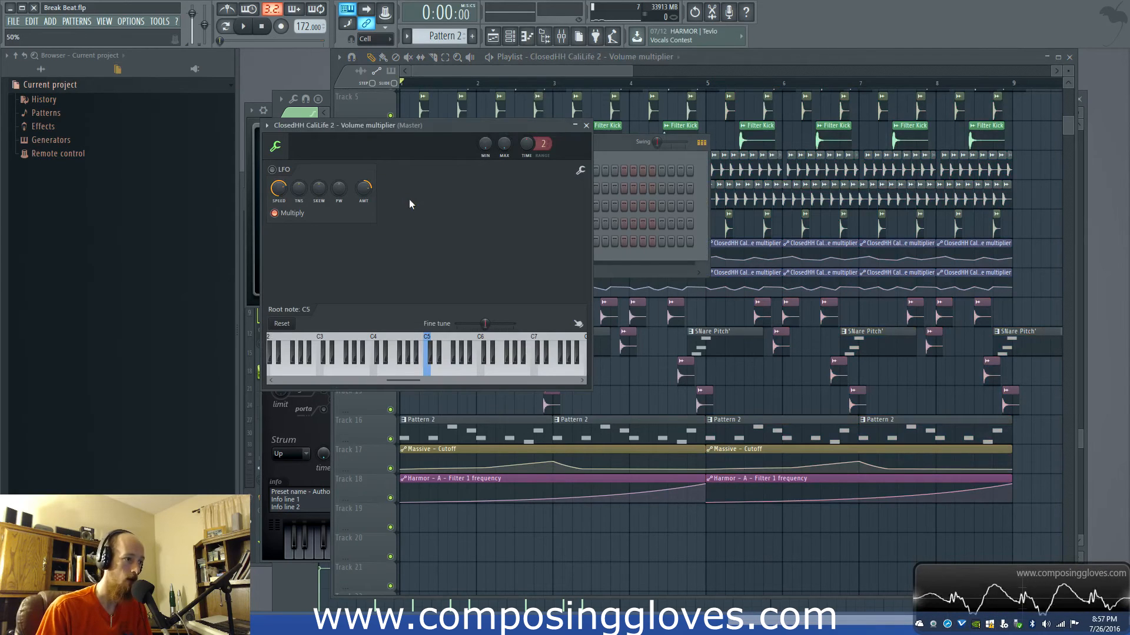
{"action": "left_click_drag", "start_coordinate": [418, 137], "coordinate": [624, 292]}
{"action": "left_click", "coordinate": [409, 143]}
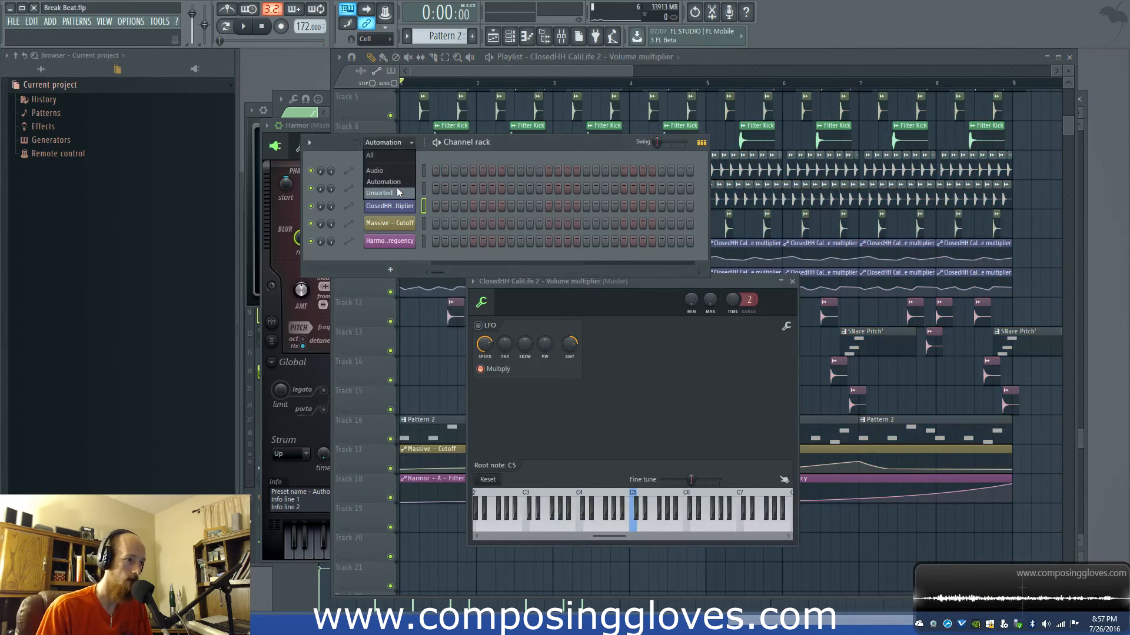
{"action": "left_click", "coordinate": [389, 194]}
{"action": "left_click", "coordinate": [405, 277]}
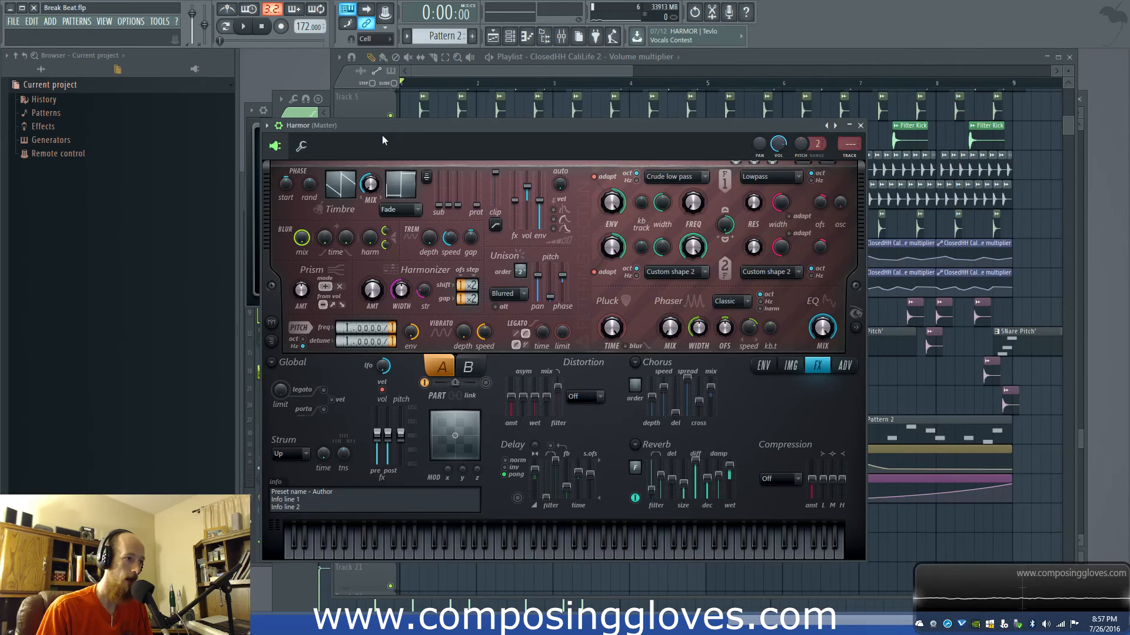
{"action": "left_click_drag", "start_coordinate": [381, 141], "coordinate": [803, 255]}
Step: Create a new Pattern 4 and clone the Harmor channel
{"action": "left_click", "coordinate": [472, 36]}
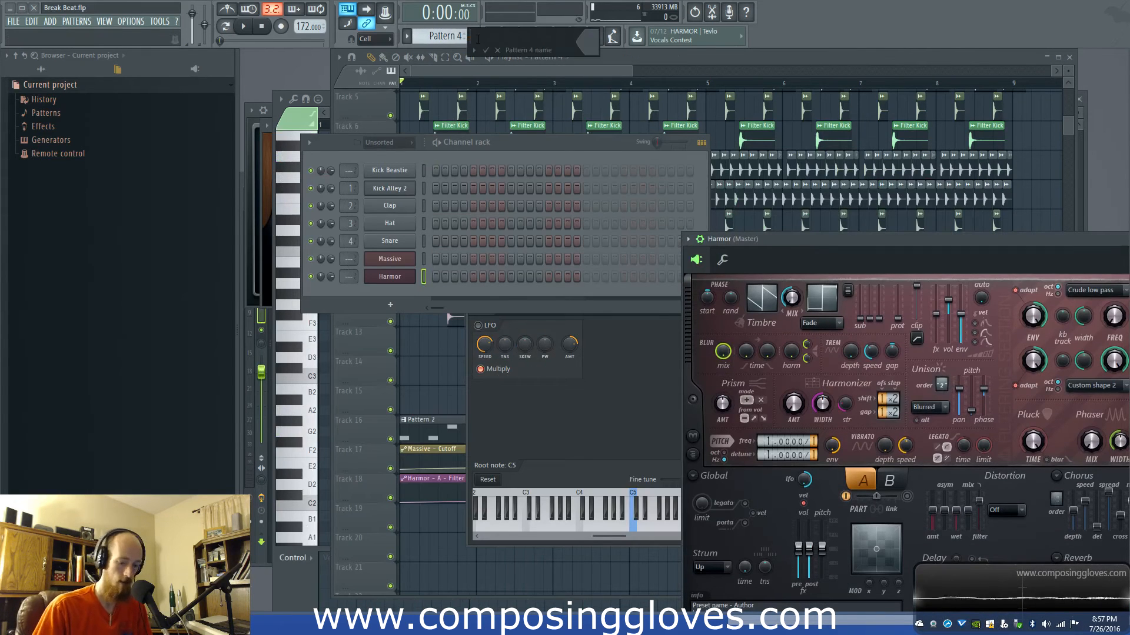
{"action": "right_click", "coordinate": [412, 285]}
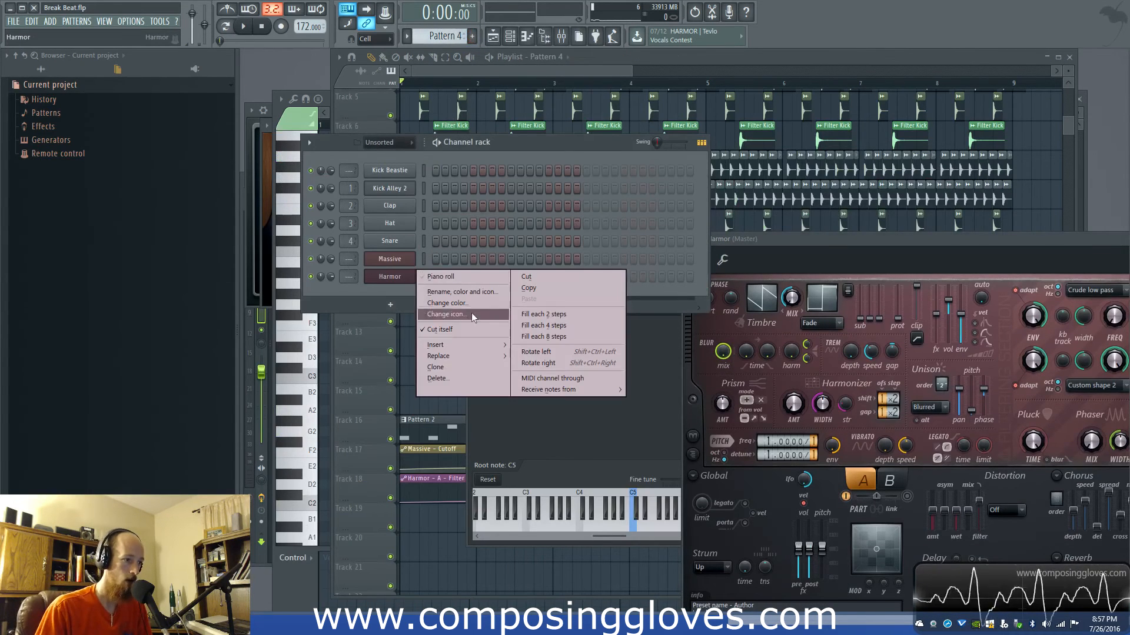
{"action": "left_click", "coordinate": [470, 367]}
Step: Draw a chord of A4, C5 and E5 at the start of bar 1 in the cloned Harmor channel's piano roll
{"action": "right_click", "coordinate": [397, 300]}
{"action": "left_click", "coordinate": [456, 295]}
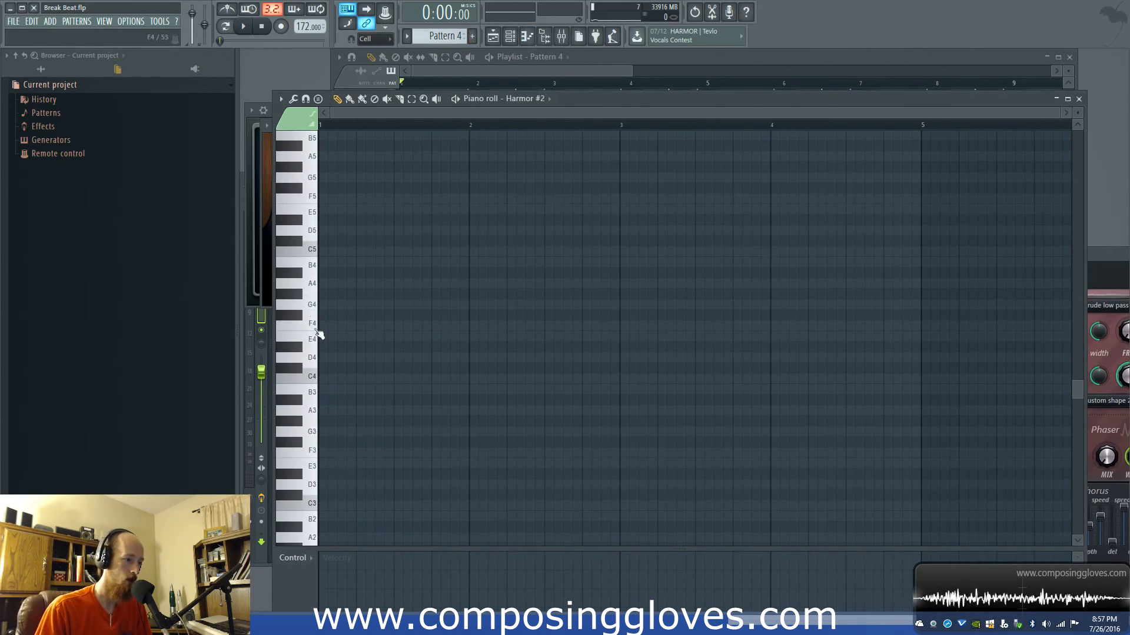
{"action": "left_click", "coordinate": [332, 282]}
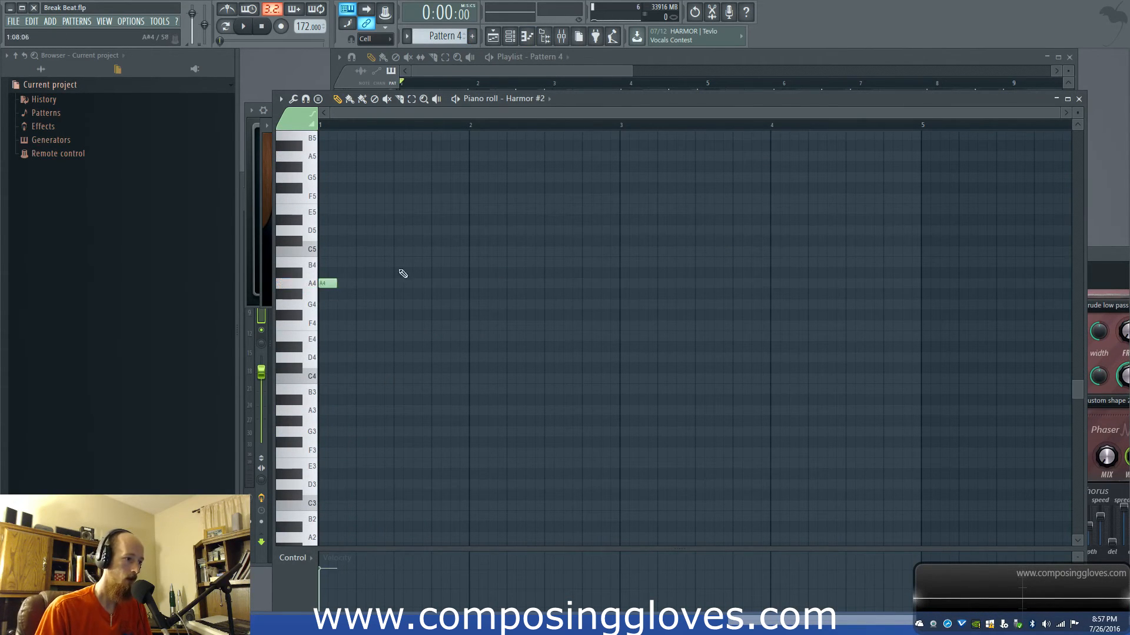
{"action": "left_click", "coordinate": [331, 251]}
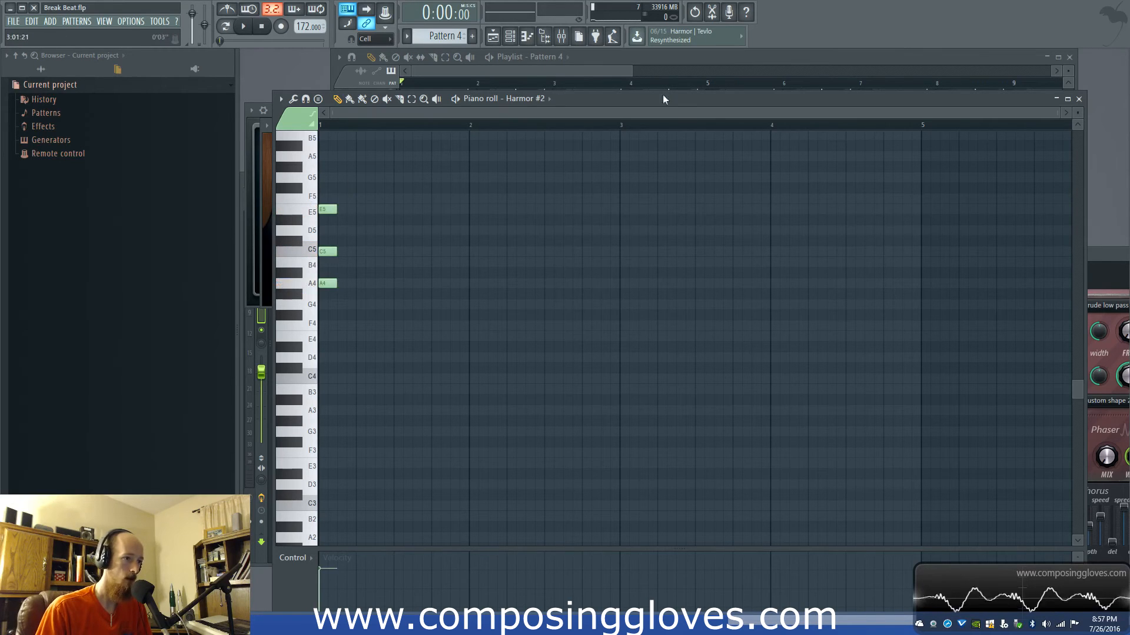
Step: Open the Harmor #2 plugin and start and stop playback to audition it
{"action": "key", "text": "F6"}
{"action": "left_click", "coordinate": [390, 294]}
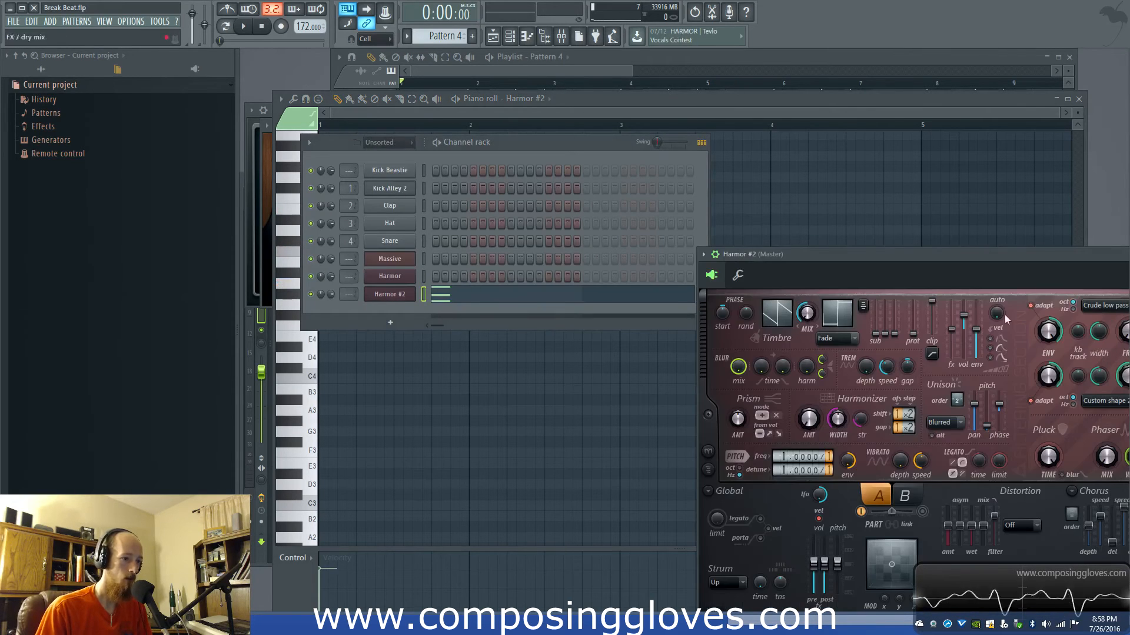
{"action": "left_click_drag", "start_coordinate": [993, 260], "coordinate": [485, 214]}
{"action": "key", "text": "space"}
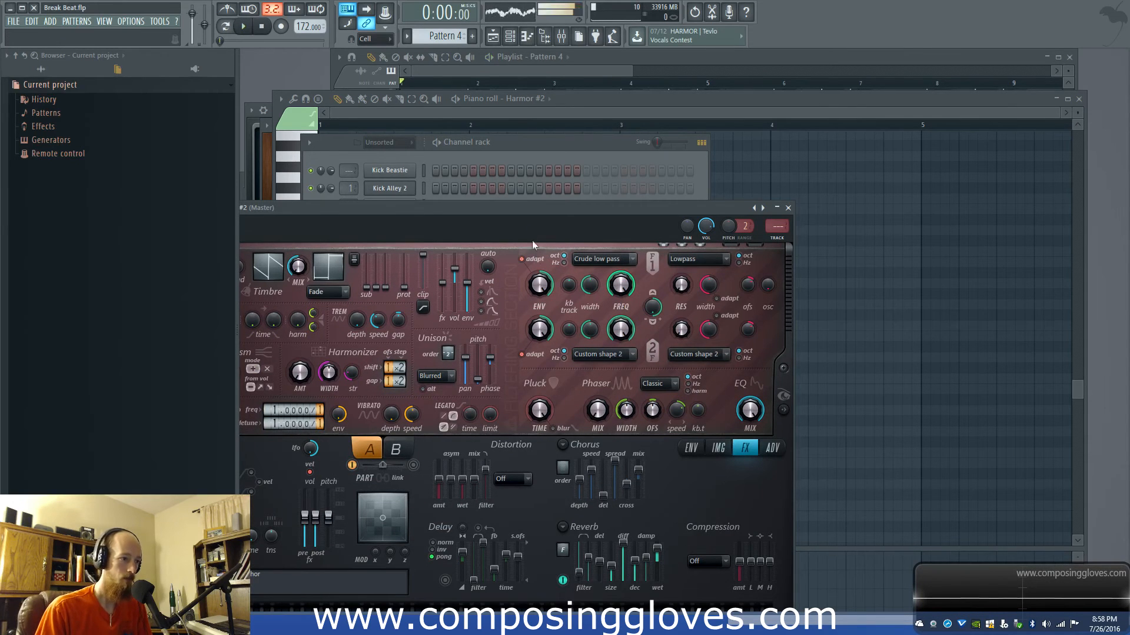
{"action": "key", "text": "space"}
{"action": "left_click_drag", "start_coordinate": [518, 211], "coordinate": [776, 143]}
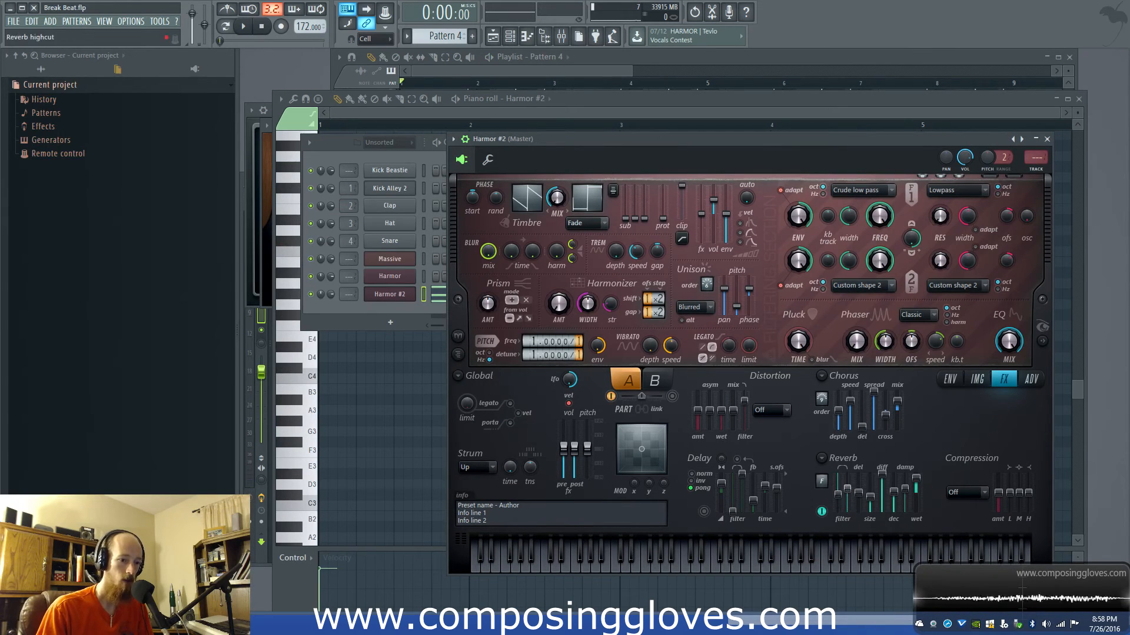
Step: Lower the velocity of the Harmor #2 chord notes and audition Pattern 4 in pattern mode
{"action": "left_click", "coordinate": [441, 292]}
{"action": "left_click", "coordinate": [441, 291]}
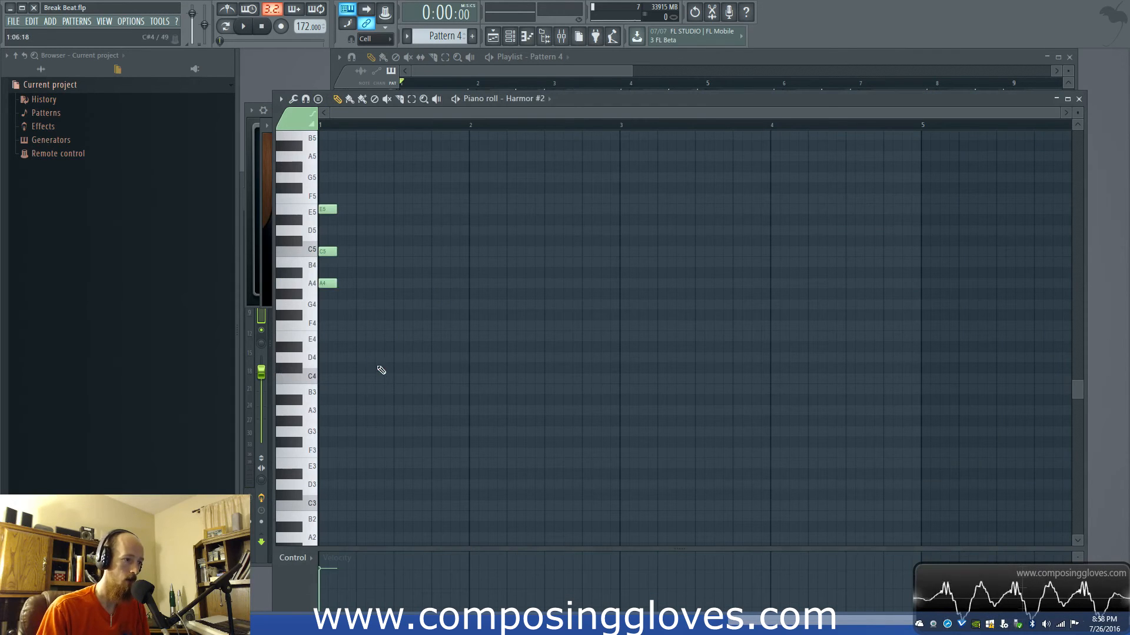
{"action": "key", "text": "space"}
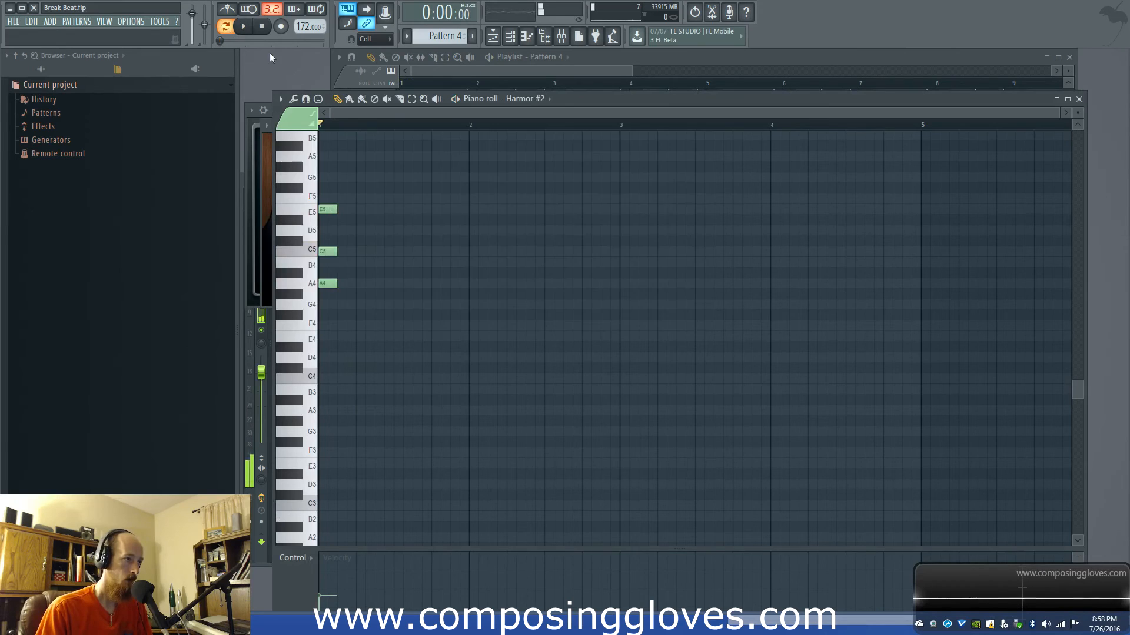
Step: Set filter 1 of Harmor #2 to Crude band stop, adjust its frequency, and play the chord
{"action": "key", "text": "F6"}
{"action": "left_click", "coordinate": [390, 294]}
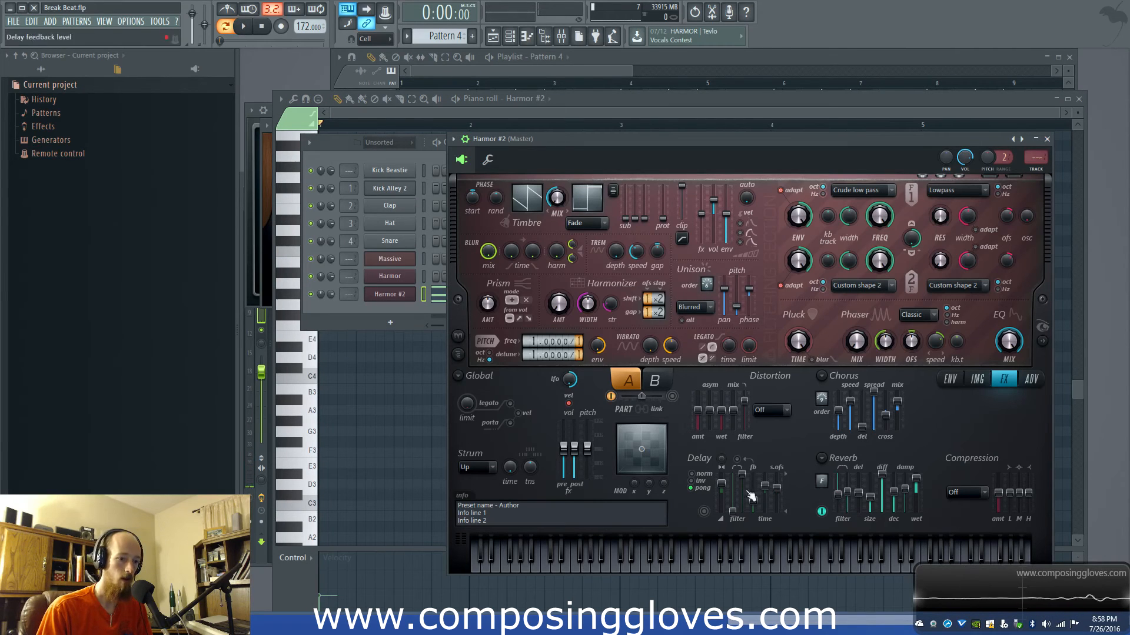
{"action": "left_click", "coordinate": [869, 197]}
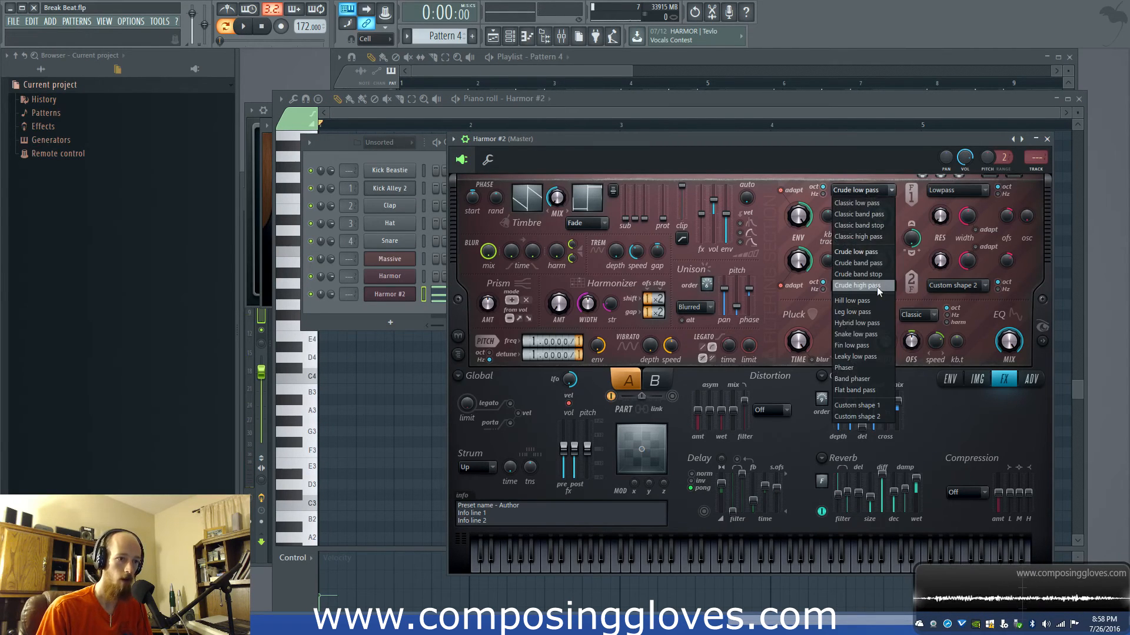
{"action": "left_click", "coordinate": [876, 276]}
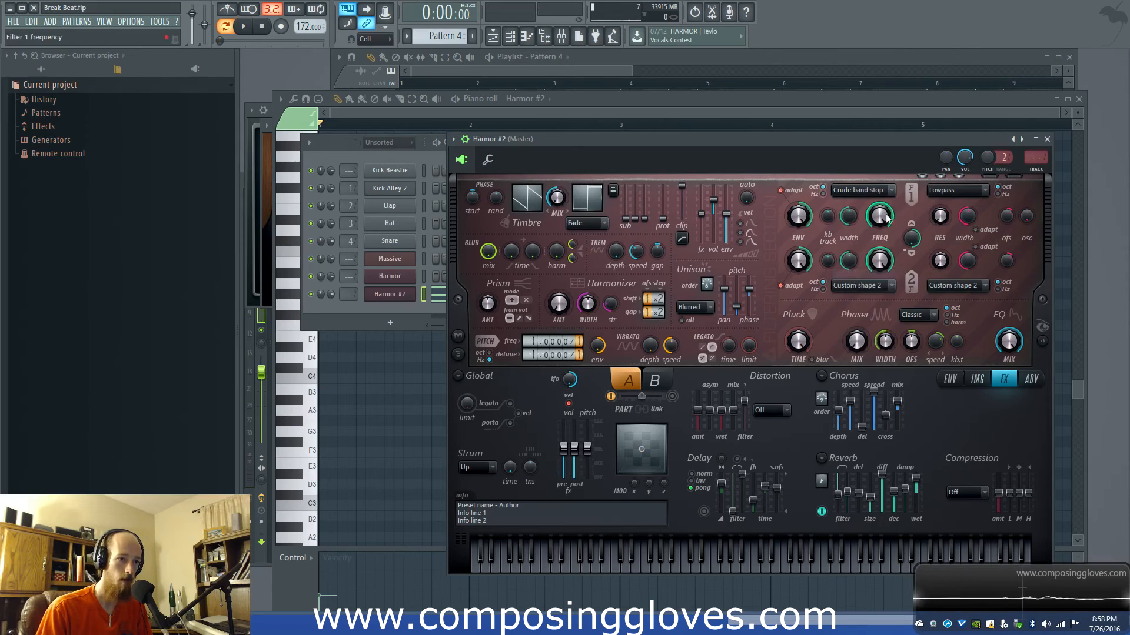
{"action": "key", "text": "space"}
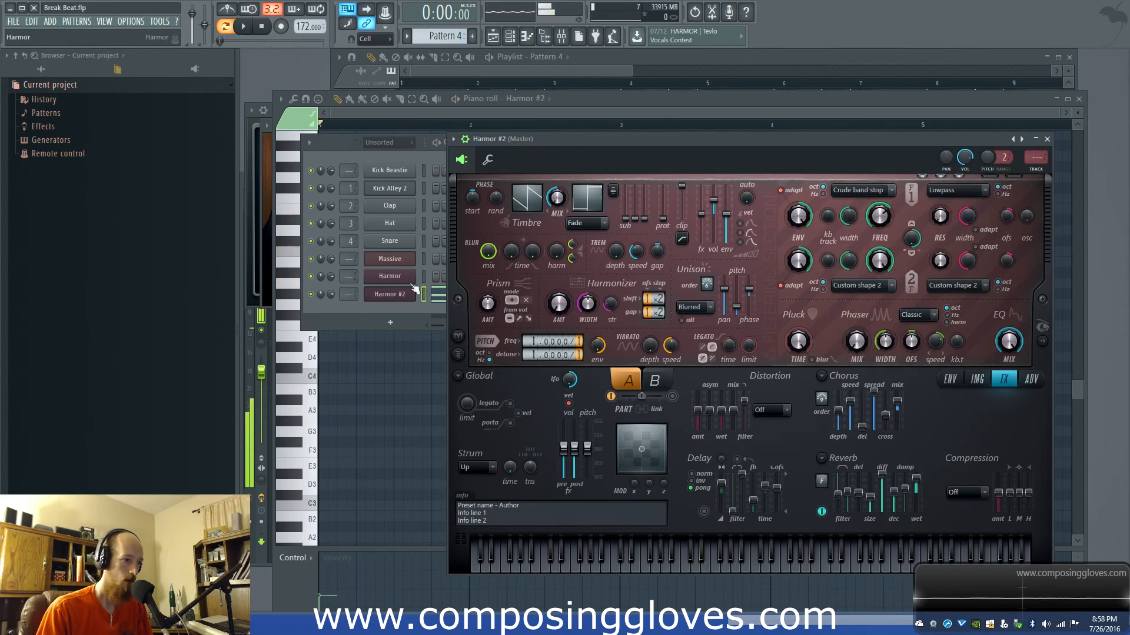
{"action": "key", "text": "space"}
Step: Raise the velocity of the chord notes in the Harmor #2 piano roll and play the pattern
{"action": "left_click", "coordinate": [342, 493]}
{"action": "key", "text": "space"}
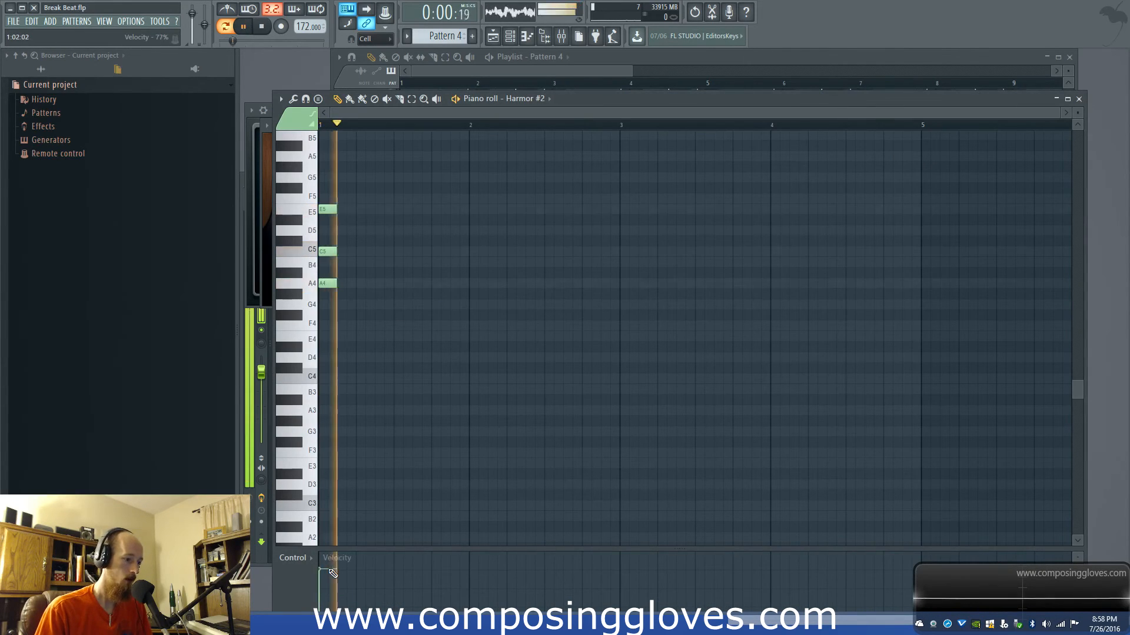
{"action": "key", "text": "space"}
Step: Reduce the filter 1 width of Harmor #2 while playing Pattern 4
{"action": "key", "text": "F6"}
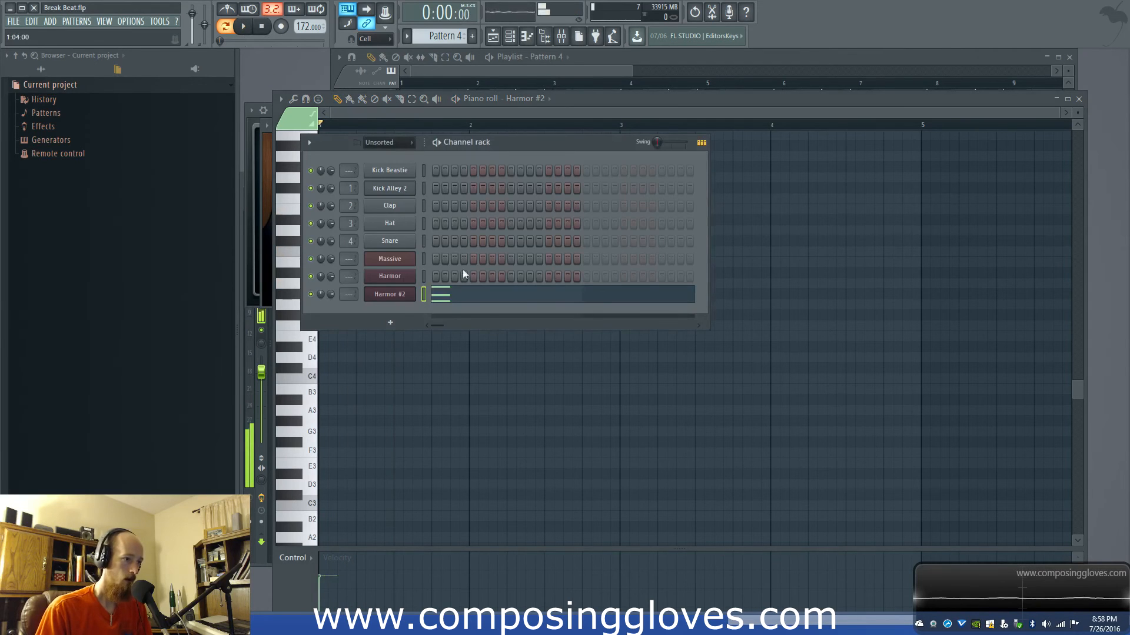
{"action": "left_click", "coordinate": [394, 296]}
{"action": "key", "text": "space"}
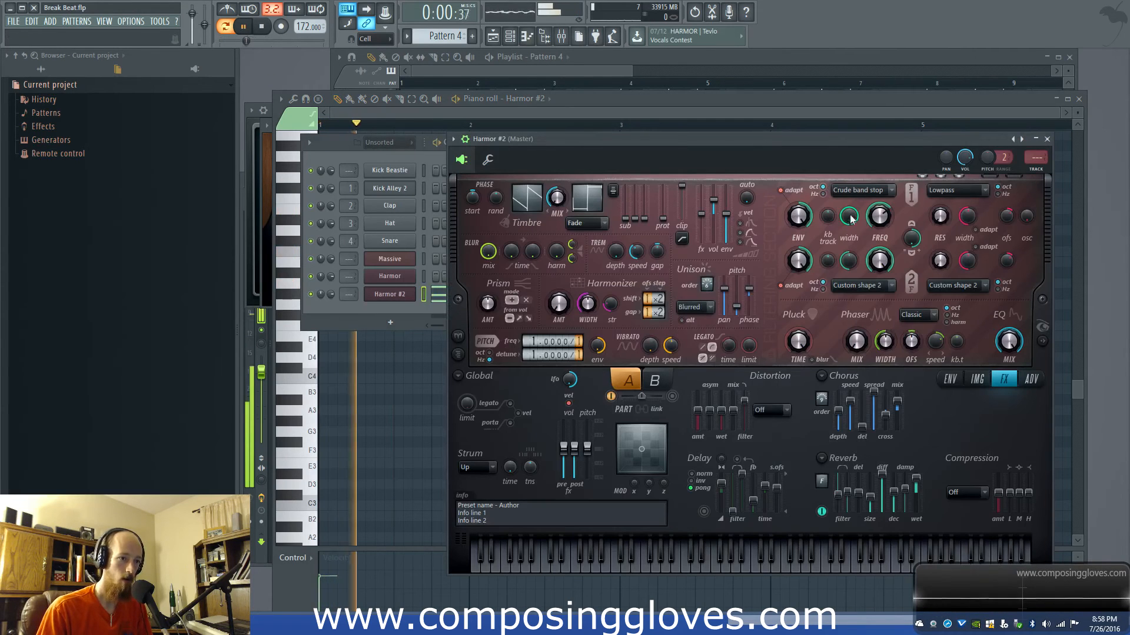
{"action": "key", "text": "space"}
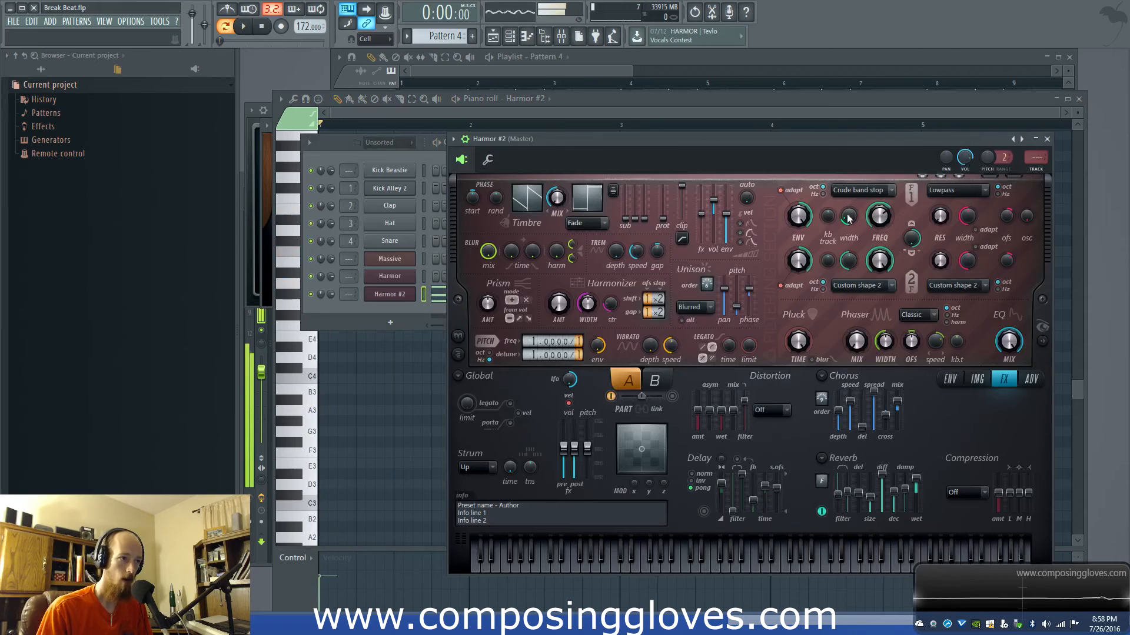
Step: Place Pattern 4 on Track 19 of the playlist at bar 1
{"action": "left_click", "coordinate": [578, 73]}
{"action": "scroll", "coordinate": [471, 423], "scroll_direction": "down", "scroll_amount": 5}
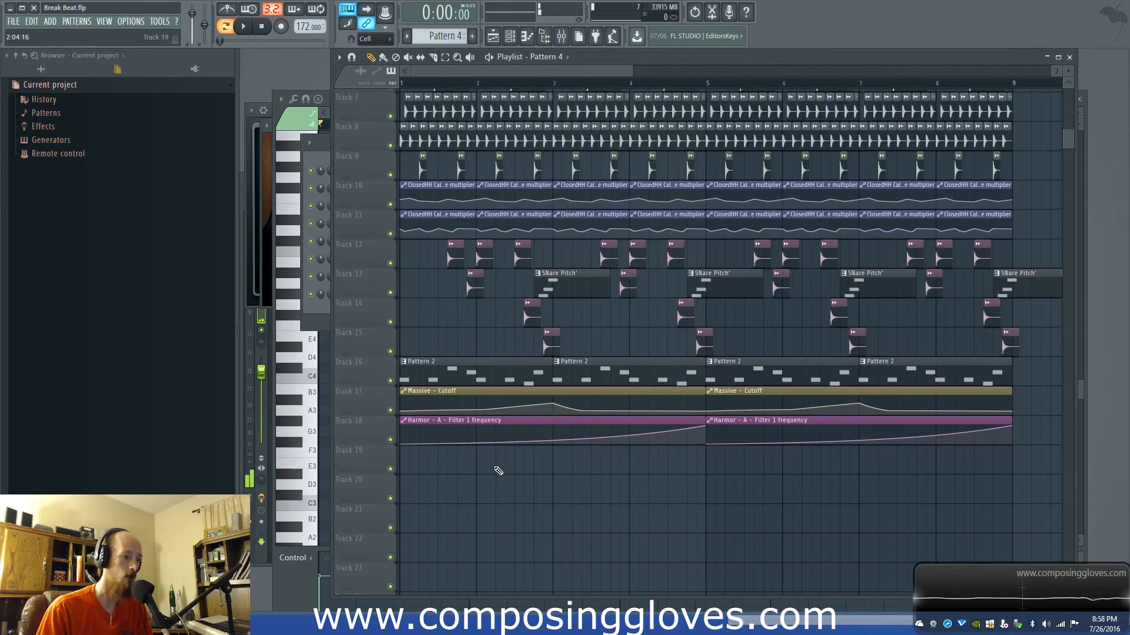
{"action": "left_click_drag", "start_coordinate": [441, 410], "coordinate": [313, 413]}
{"action": "scroll", "coordinate": [426, 409], "scroll_direction": "down", "scroll_amount": 3}
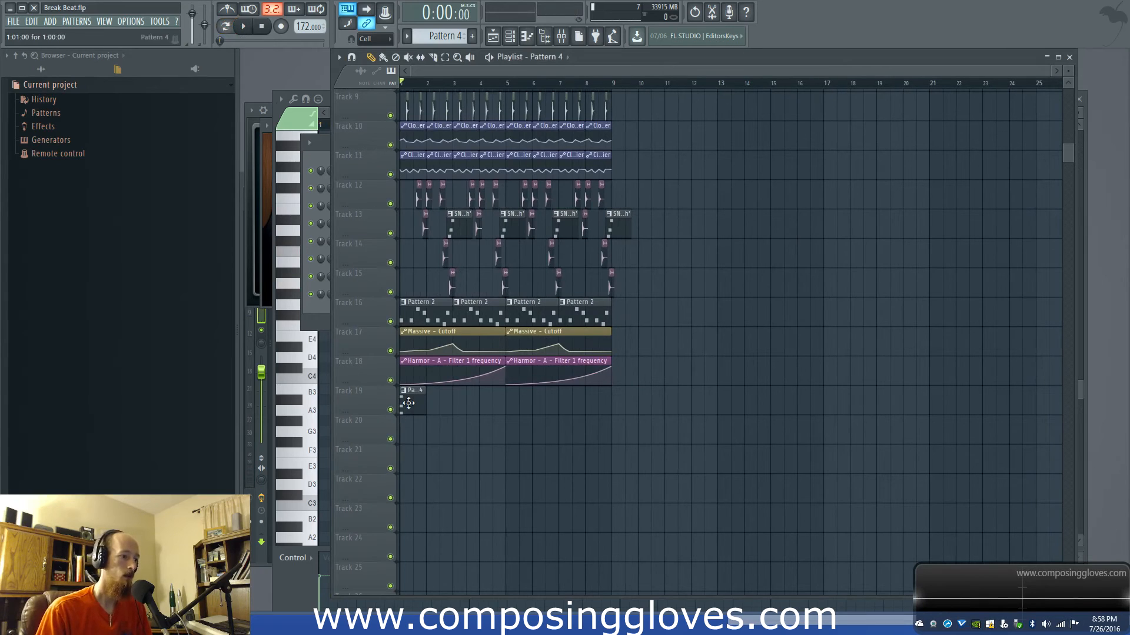
Step: Place a second Pattern 4 clip on Track 19 at 2:13:00 and make it unique
{"action": "key", "text": "space"}
{"action": "scroll", "coordinate": [441, 416], "scroll_direction": "up", "scroll_amount": 3}
{"action": "left_click", "coordinate": [447, 405]}
{"action": "mouse_move", "coordinate": [486, 409]}
{"action": "left_mouse_down"}
{"action": "mouse_move", "coordinate": [539, 419]}
{"action": "mouse_move", "coordinate": [473, 394]}
{"action": "left_mouse_up"}
{"action": "key", "text": "space"}
{"action": "left_click", "coordinate": [471, 391]}
{"action": "left_click", "coordinate": [472, 398]}
{"action": "left_click", "coordinate": [472, 393]}
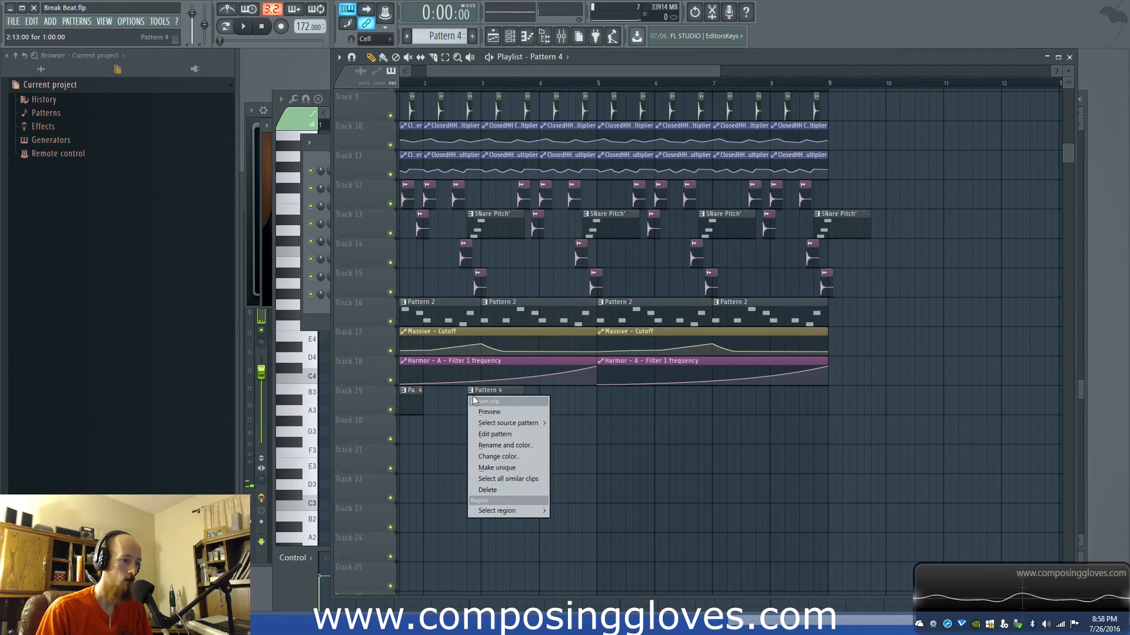
{"action": "left_click", "coordinate": [498, 467]}
Step: Change the chord in the Pattern 5 piano roll by lowering its A4 note to G4 and its C5 note to B4
{"action": "double_click", "coordinate": [491, 404]}
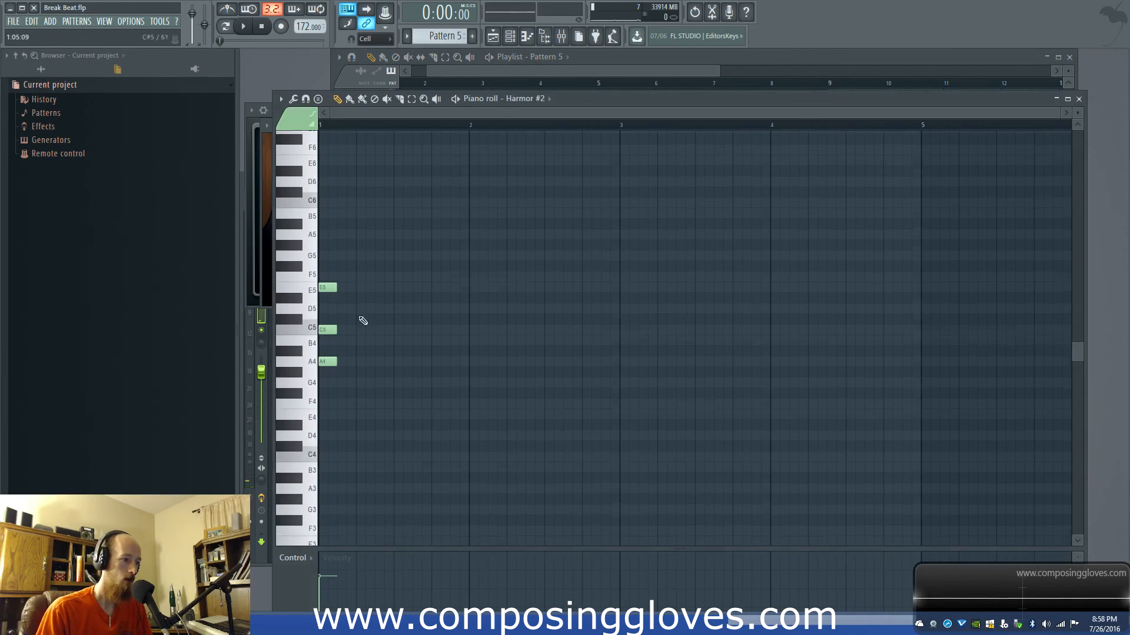
{"action": "key", "text": "ctrl+a"}
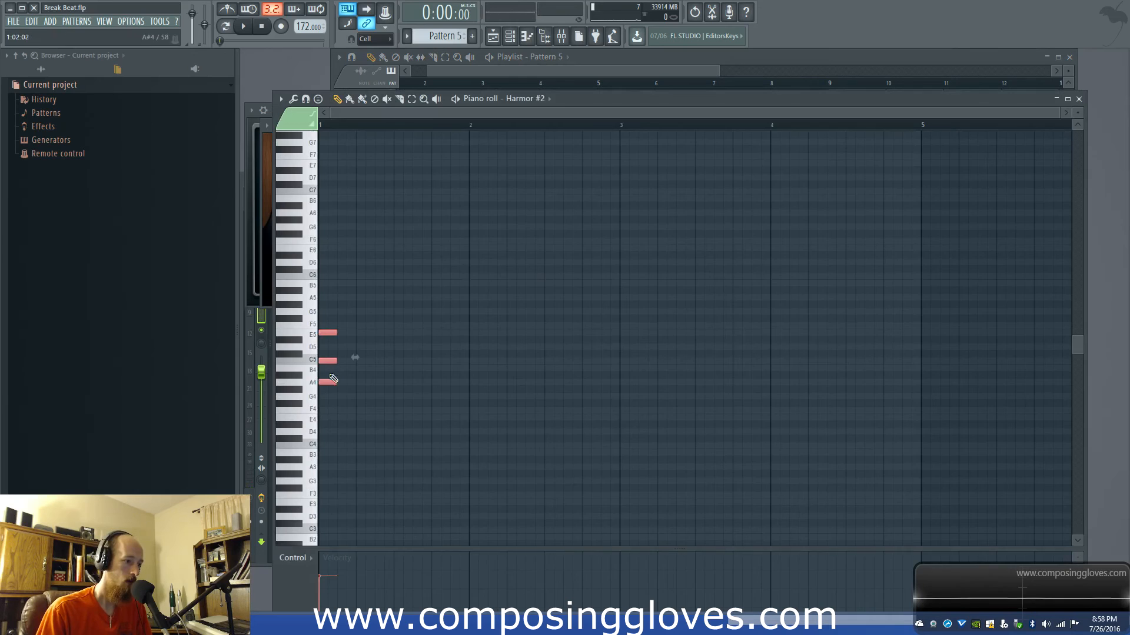
{"action": "scroll", "coordinate": [326, 381], "scroll_direction": "up", "scroll_amount": 3}
{"action": "scroll", "coordinate": [330, 379], "scroll_direction": "up", "scroll_amount": 4}
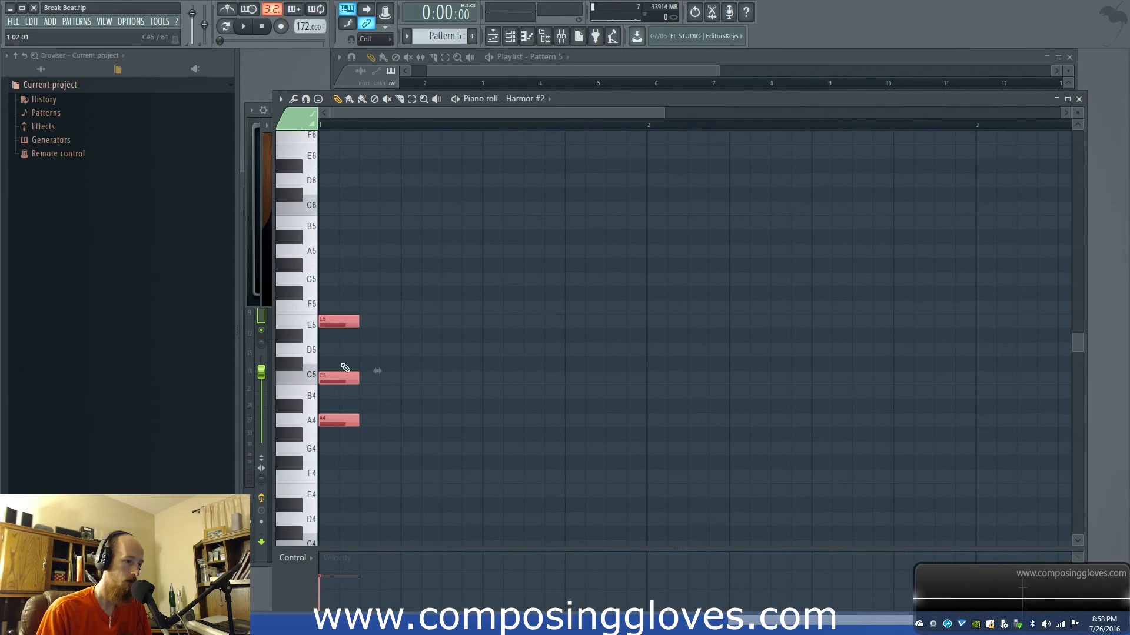
{"action": "left_click", "coordinate": [339, 376]}
{"action": "left_click_drag", "start_coordinate": [331, 425], "coordinate": [330, 439]}
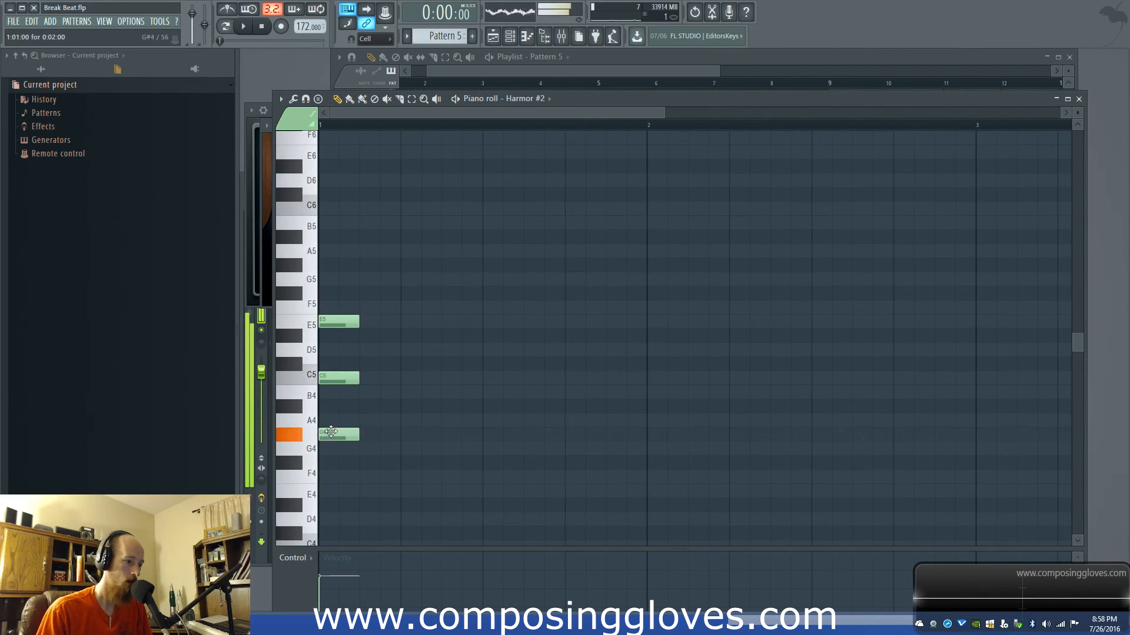
{"action": "left_click_drag", "start_coordinate": [339, 378], "coordinate": [339, 392]}
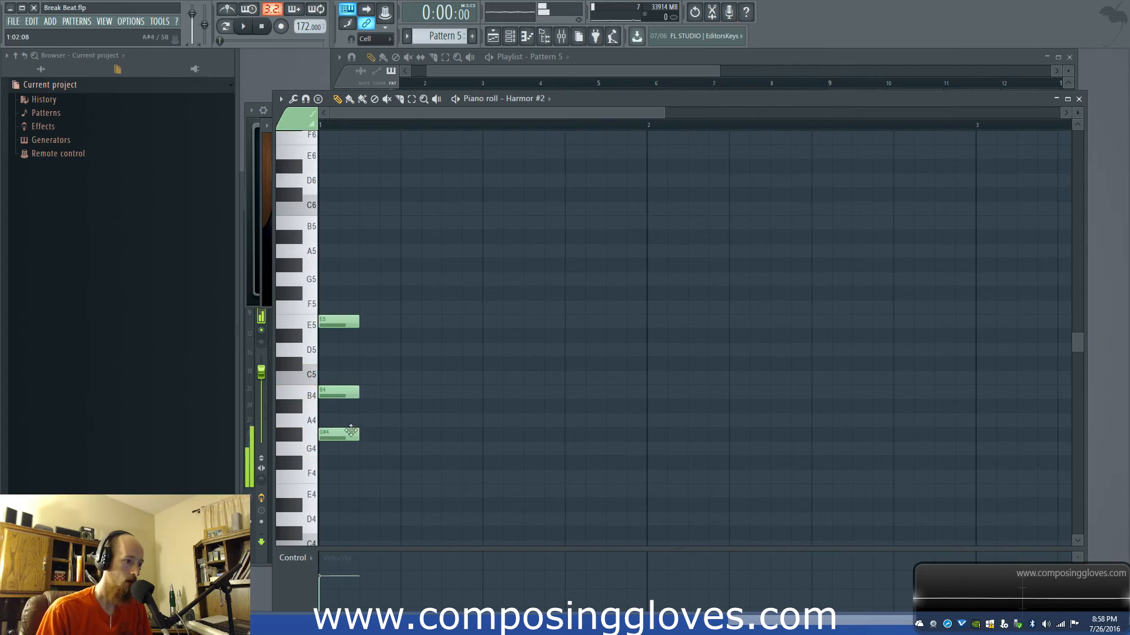
{"action": "left_click_drag", "start_coordinate": [334, 435], "coordinate": [334, 449]}
Step: Duplicate the chord directly after itself and move the copied notes to A4, D5 and F5
{"action": "key", "text": "ctrl+a"}
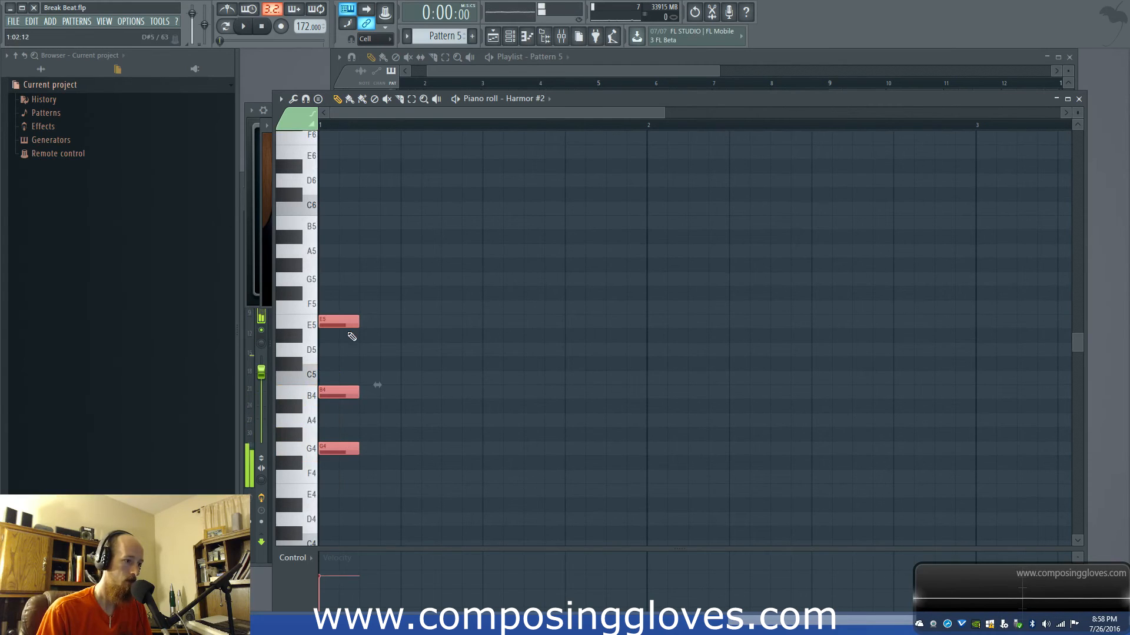
{"action": "key", "text": "ctrl+b"}
{"action": "key", "text": "ctrl+d"}
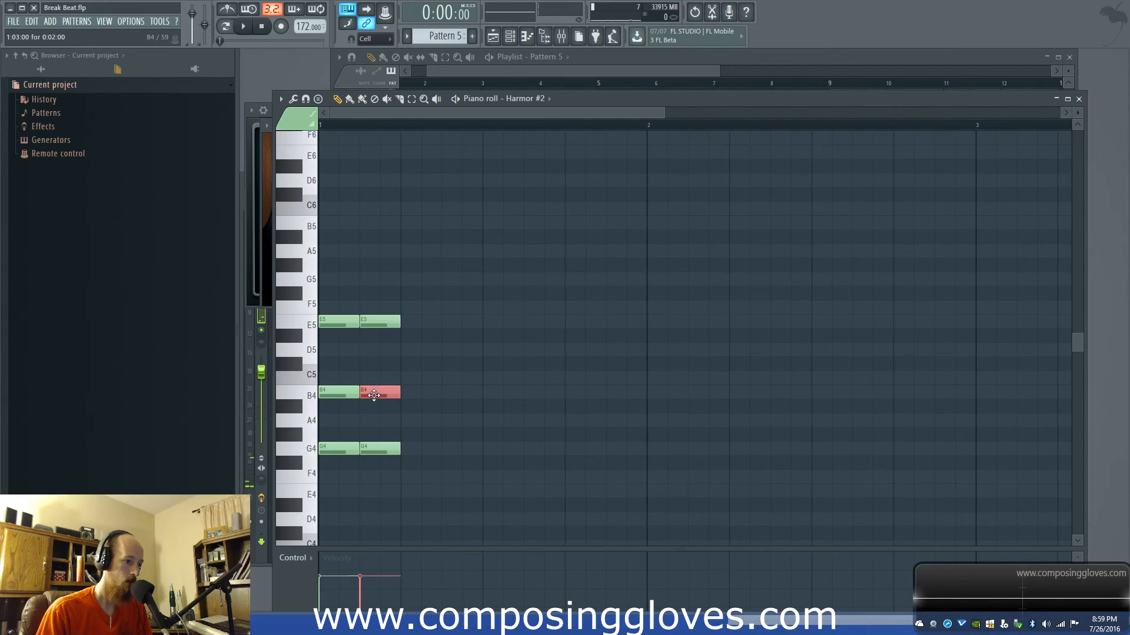
{"action": "left_click_drag", "start_coordinate": [378, 442], "coordinate": [380, 307]}
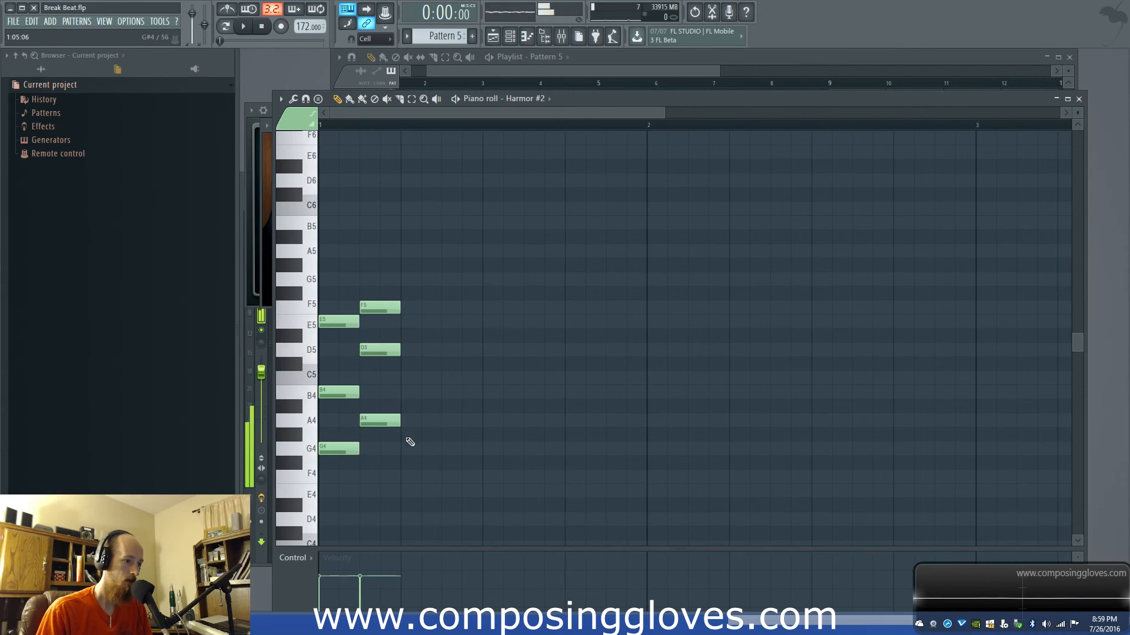
Step: Add a third chord of A4, C5, E5 and A5 right after the second one
{"action": "left_click", "coordinate": [415, 421]}
{"action": "left_click", "coordinate": [415, 380]}
{"action": "left_click", "coordinate": [415, 252]}
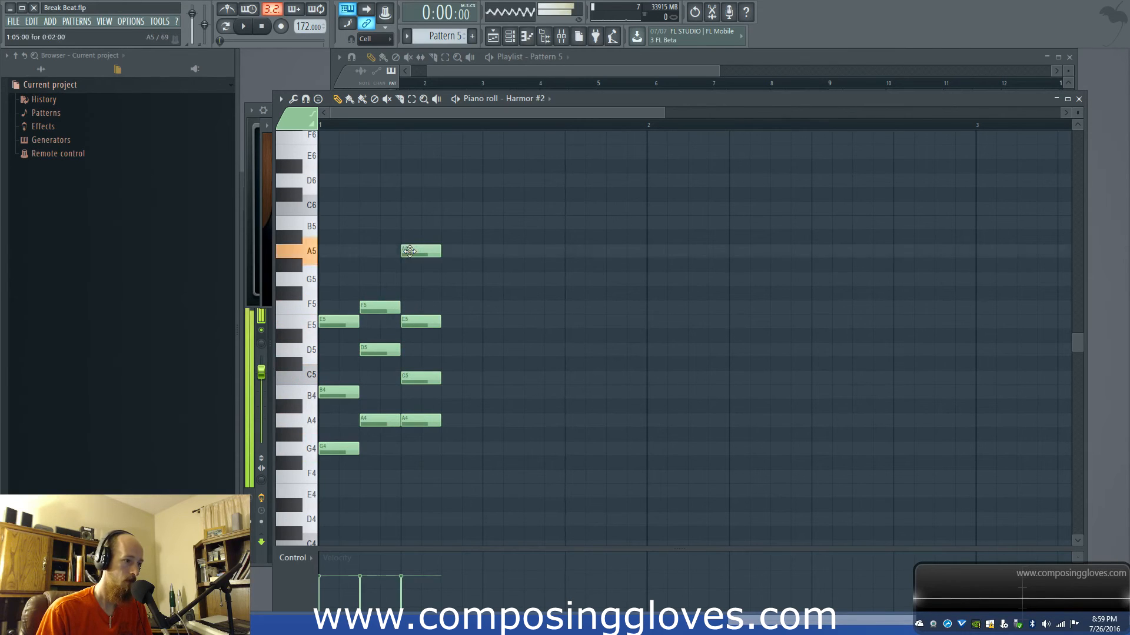
Step: Copy the Pattern 4 and Pattern 5 clips on Track 19 so that the copies start at bar 5
{"action": "left_click", "coordinate": [571, 85]}
{"action": "left_click_drag", "start_coordinate": [589, 412], "coordinate": [620, 411]}
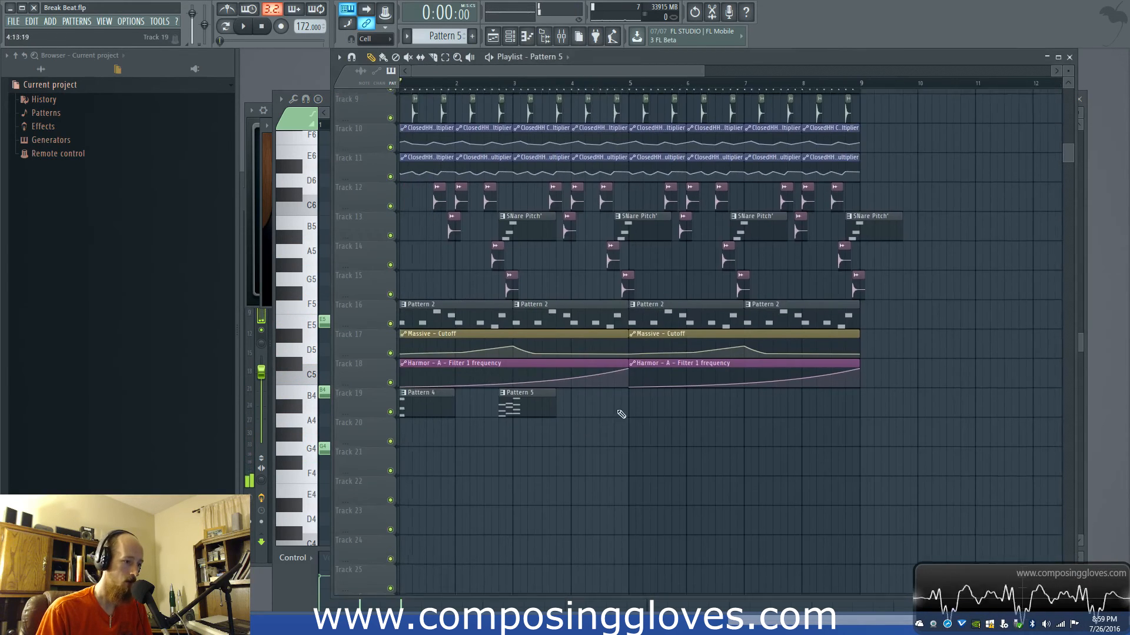
{"action": "scroll", "coordinate": [485, 355], "scroll_direction": "up", "scroll_amount": 3}
{"action": "left_click_drag", "start_coordinate": [484, 355], "coordinate": [556, 381]}
{"action": "left_click_drag", "start_coordinate": [438, 146], "coordinate": [537, 159]}
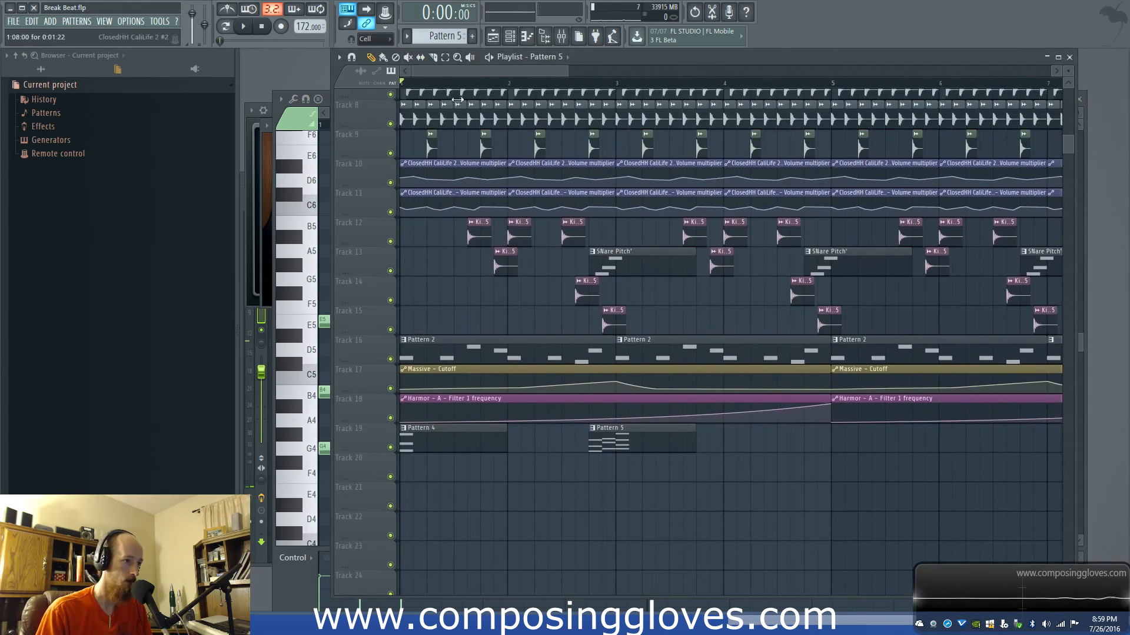
{"action": "scroll", "coordinate": [544, 211], "scroll_direction": "up", "scroll_amount": 4}
{"action": "scroll", "coordinate": [529, 459], "scroll_direction": "down", "scroll_amount": 5}
{"action": "left_click", "coordinate": [590, 419], "text": "ctrl"}
{"action": "left_click_drag", "start_coordinate": [401, 416], "coordinate": [858, 413]}
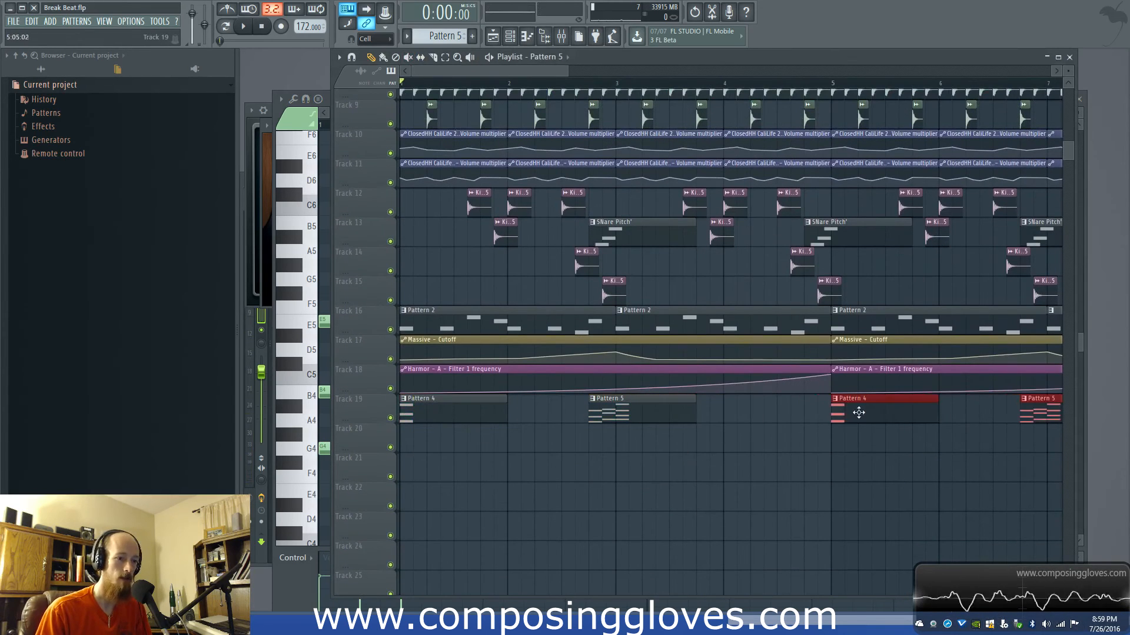
Step: Delete the second Harmor filter 1 frequency automation clip, stretch the first to the end of bar 8, and play the song
{"action": "scroll", "coordinate": [608, 340], "scroll_direction": "down", "scroll_amount": 3}
{"action": "right_click", "coordinate": [670, 374]}
{"action": "left_click_drag", "start_coordinate": [637, 371], "coordinate": [875, 369]}
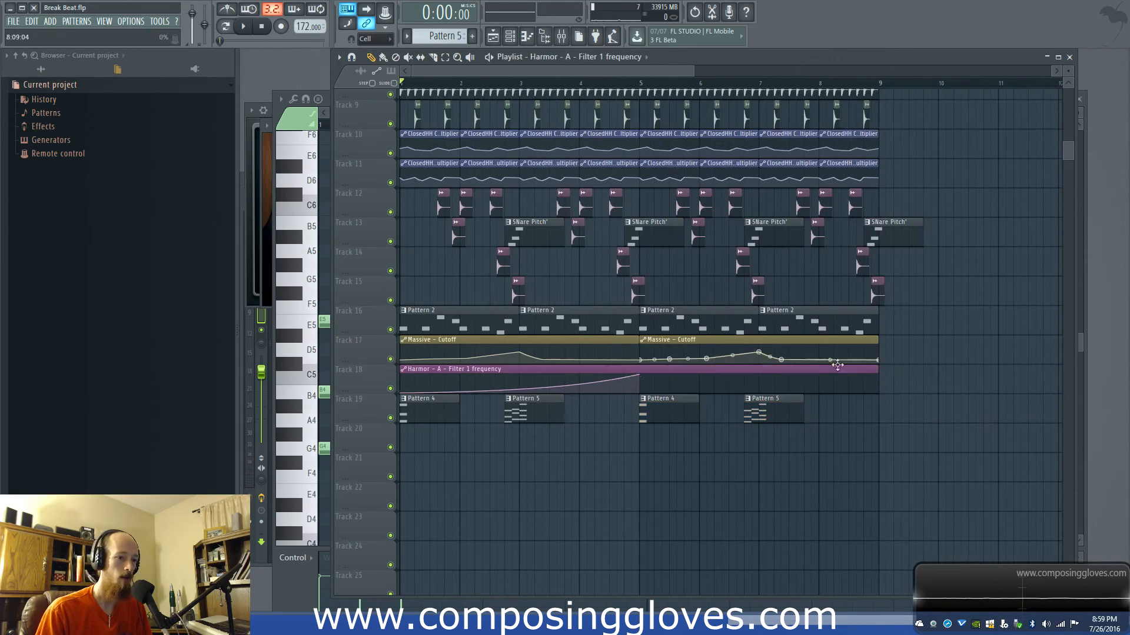
{"action": "left_click_drag", "start_coordinate": [640, 378], "coordinate": [868, 358]}
{"action": "scroll", "coordinate": [453, 91], "scroll_direction": "down", "scroll_amount": 2}
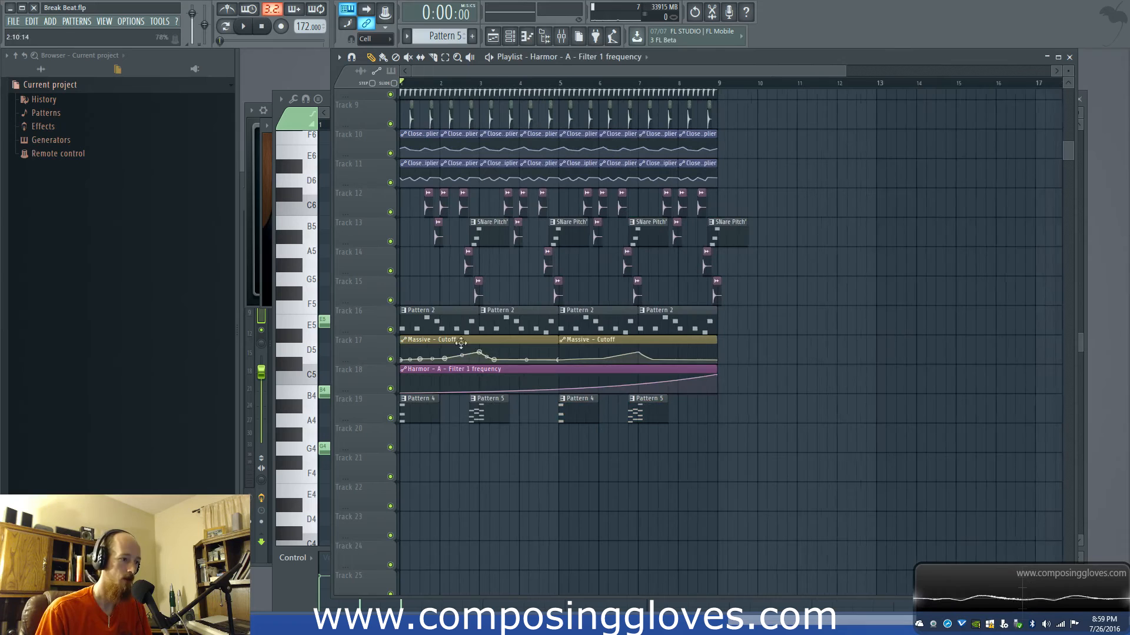
{"action": "key", "text": "space"}
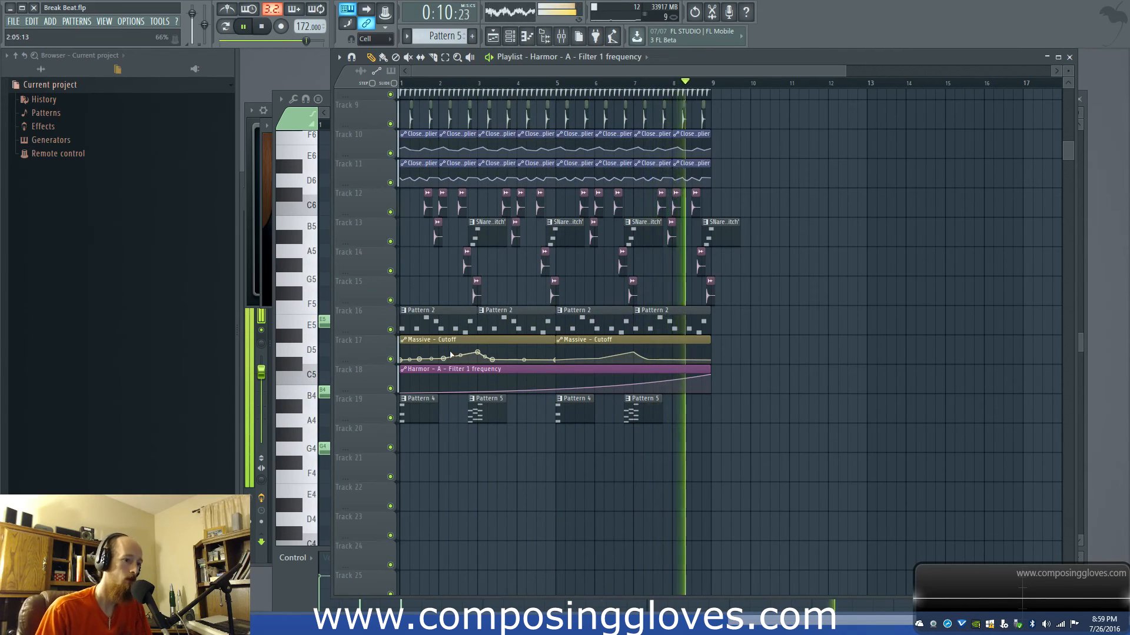
{"action": "key", "text": "space"}
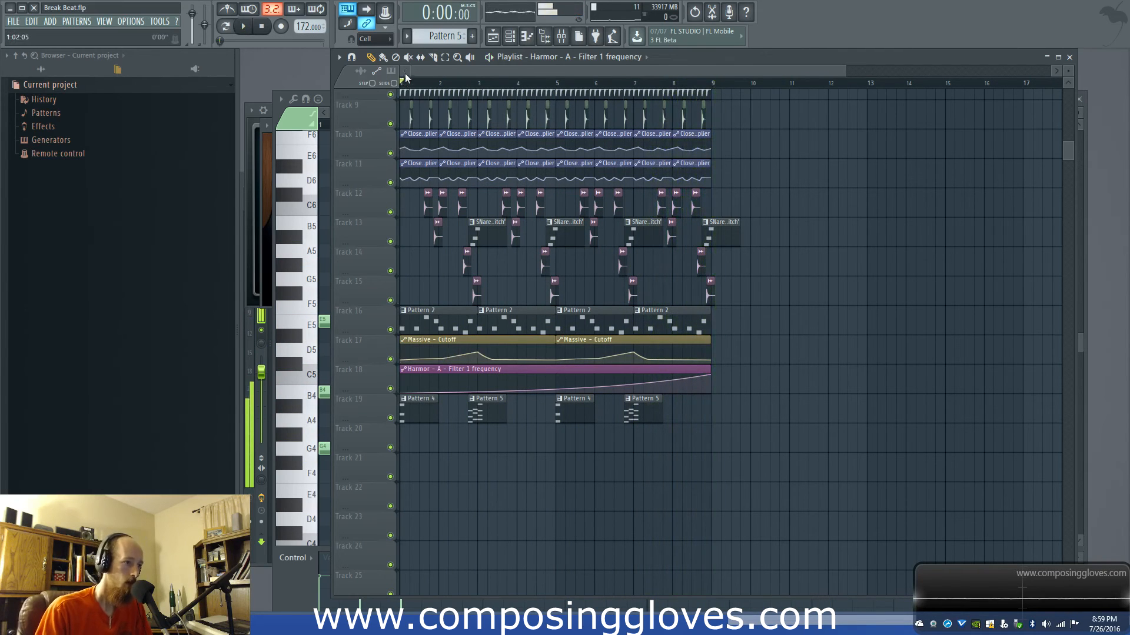
Step: Set filter 1 of Harmor #2 to Classic low pass and its pitch frequency ratio to 2, using Pattern 4 for playback
{"action": "double_click", "coordinate": [428, 408]}
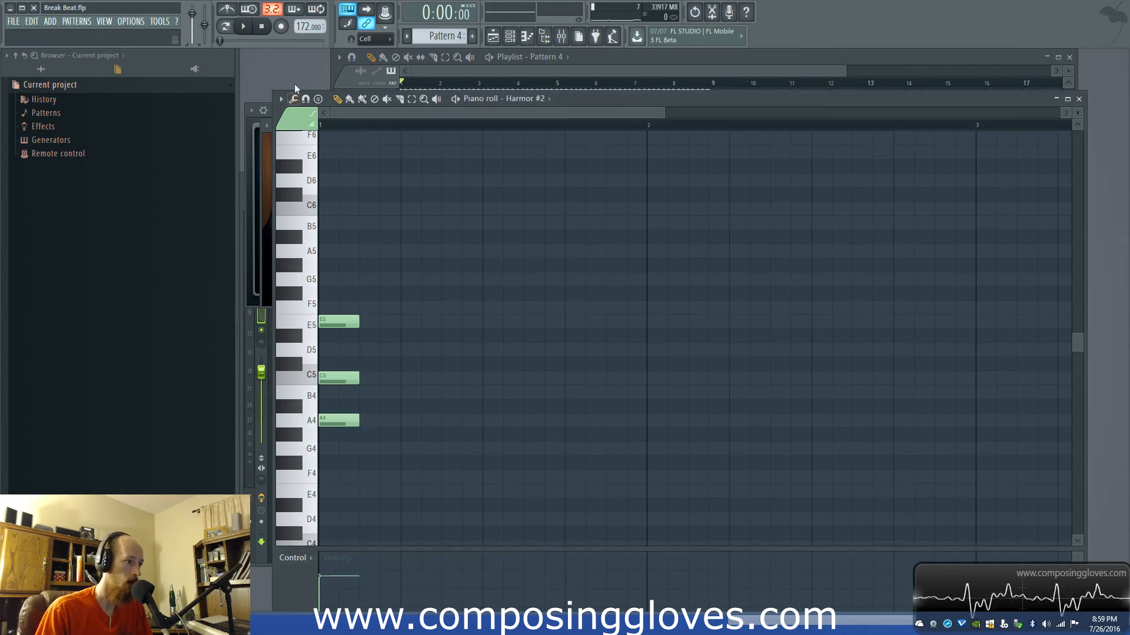
{"action": "key", "text": "F6"}
{"action": "left_click", "coordinate": [389, 294]}
{"action": "left_click", "coordinate": [862, 191]}
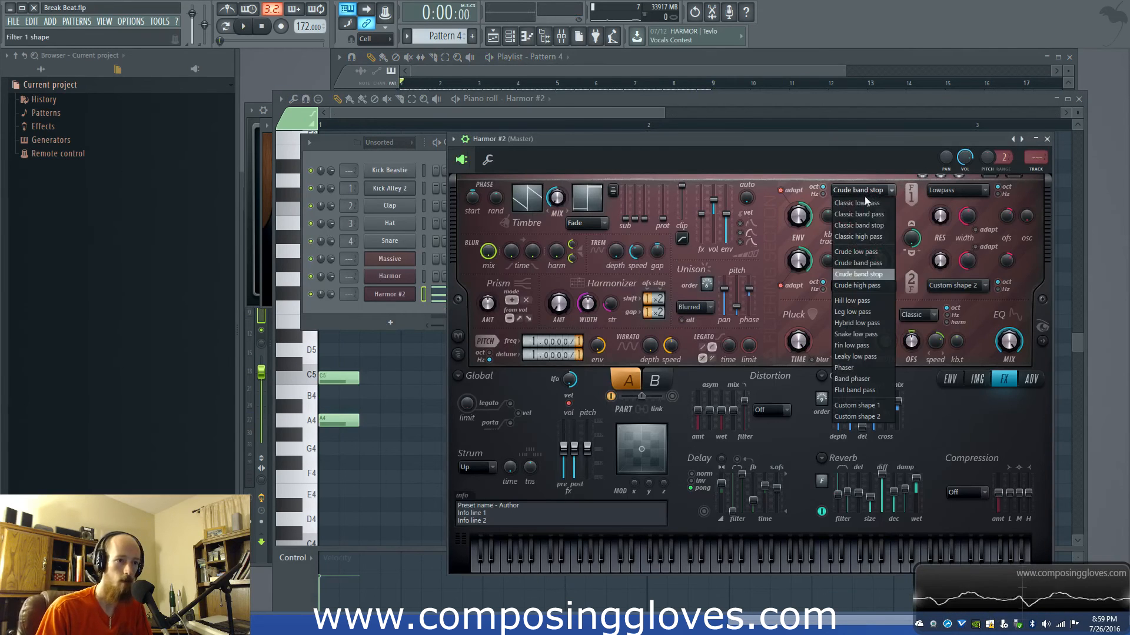
{"action": "left_click", "coordinate": [857, 203]}
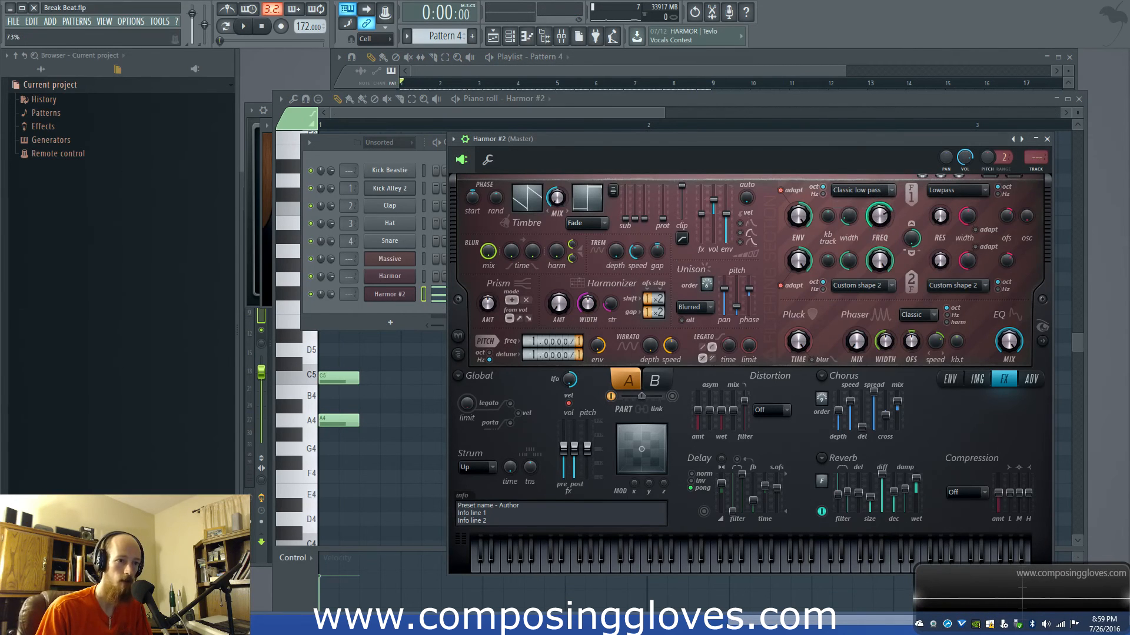
{"action": "key", "text": "space"}
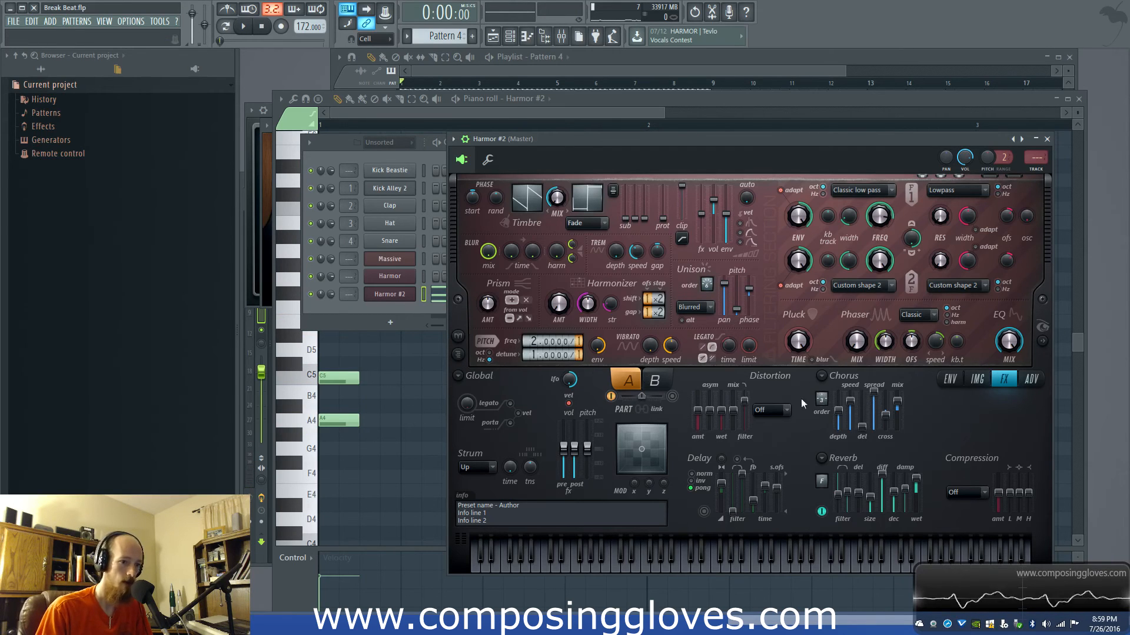
Step: Lower the velocity of the chord notes in Pattern 4 and play the result
{"action": "left_click", "coordinate": [443, 297]}
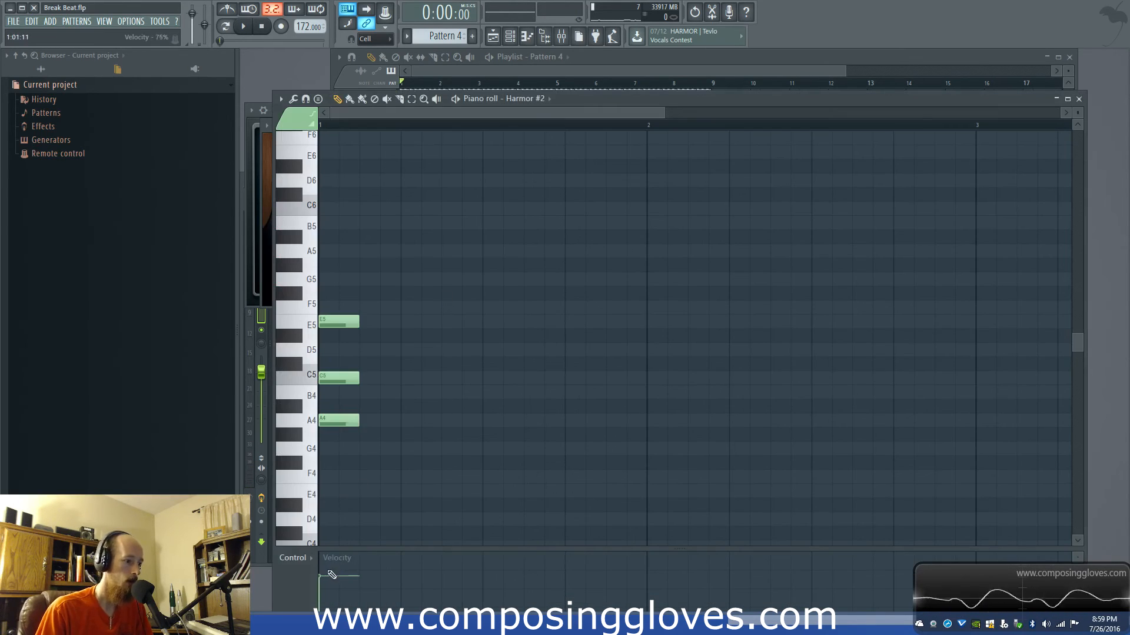
{"action": "key", "text": "space"}
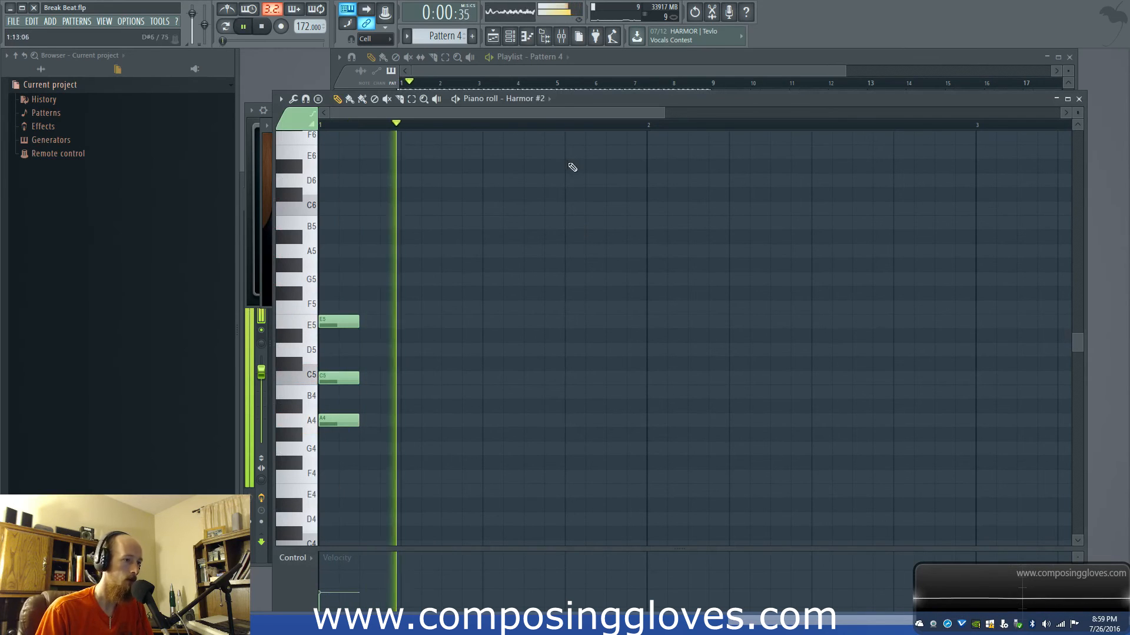
{"action": "left_click", "coordinate": [570, 69]}
{"action": "key", "text": "space"}
Step: With Pattern 5 open, set the reverb decay of Harmor #2 to 692 ms and play it back
{"action": "double_click", "coordinate": [490, 411]}
{"action": "key", "text": "F6"}
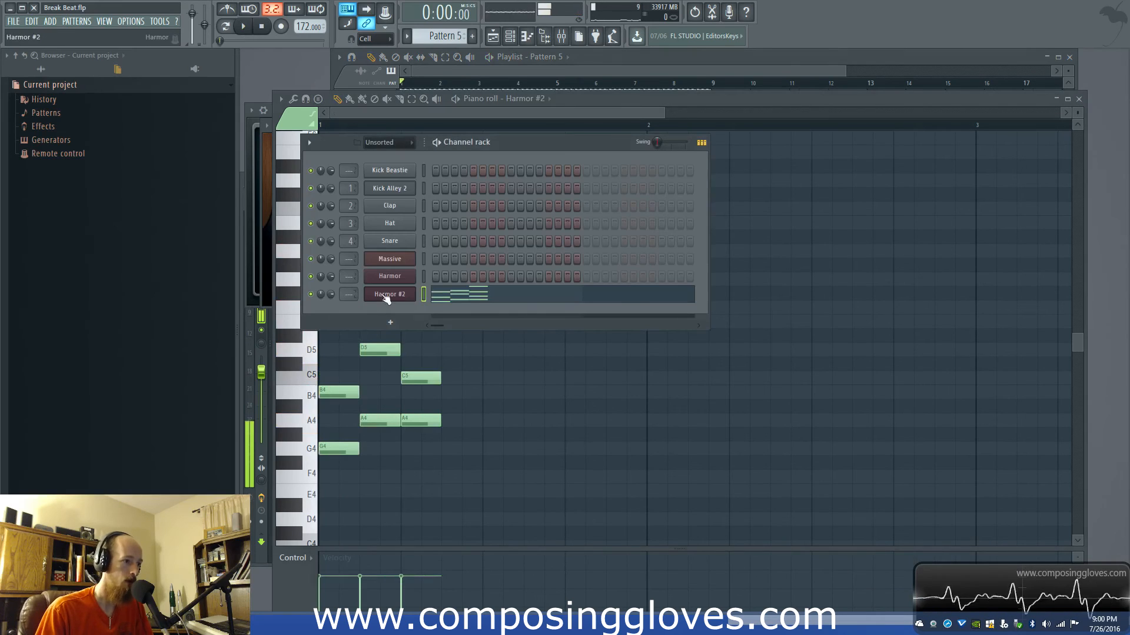
{"action": "left_click", "coordinate": [390, 294]}
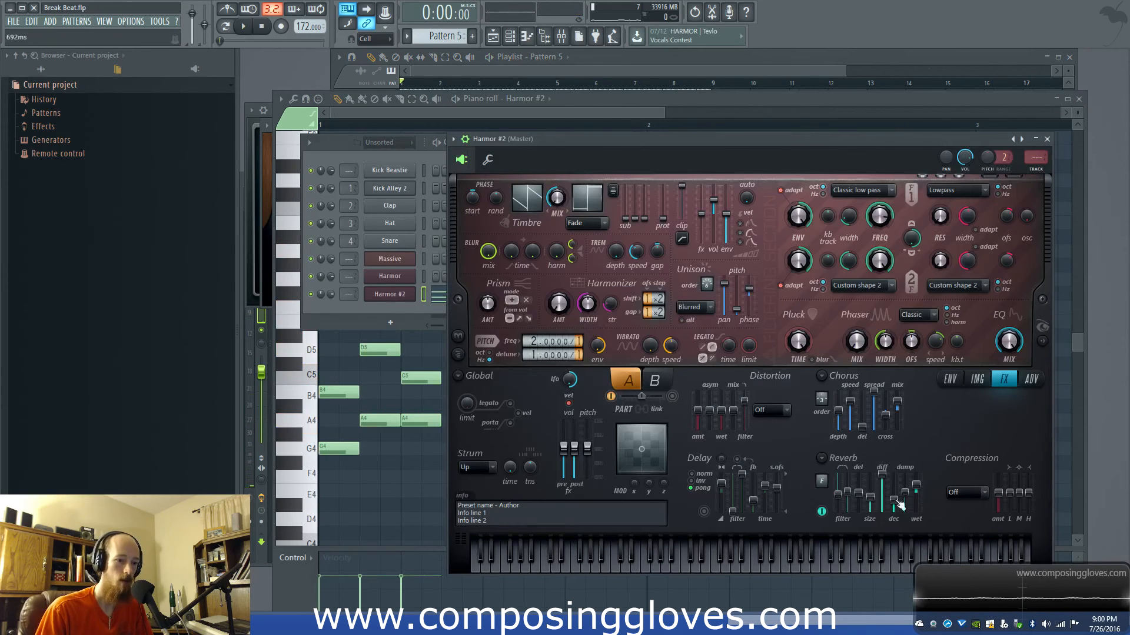
{"action": "key", "text": "space"}
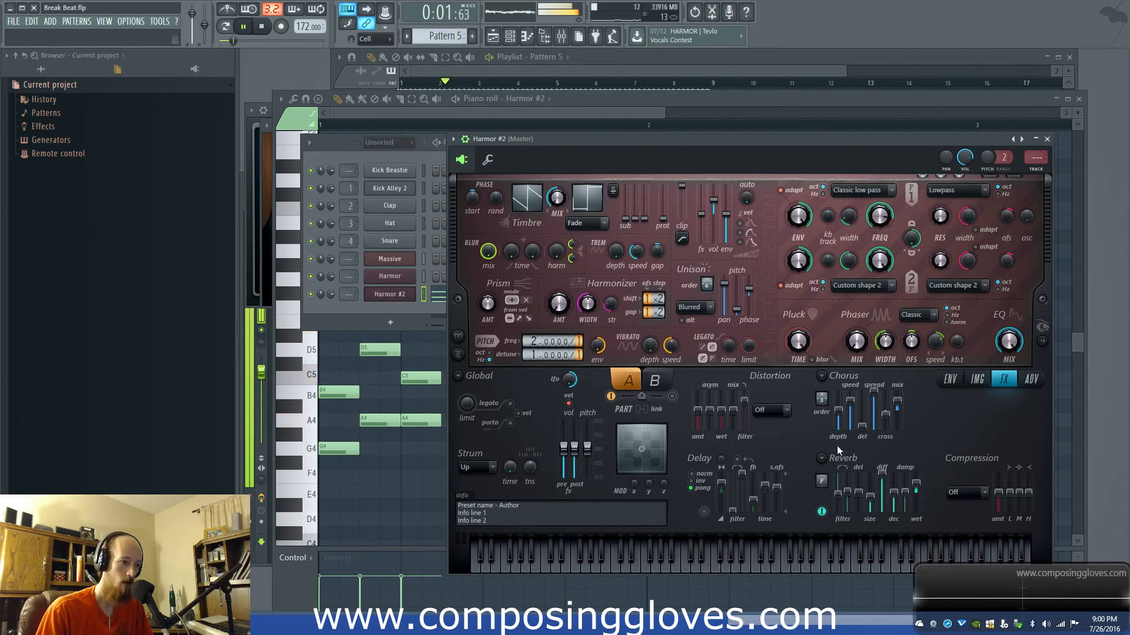
{"action": "key", "text": "space"}
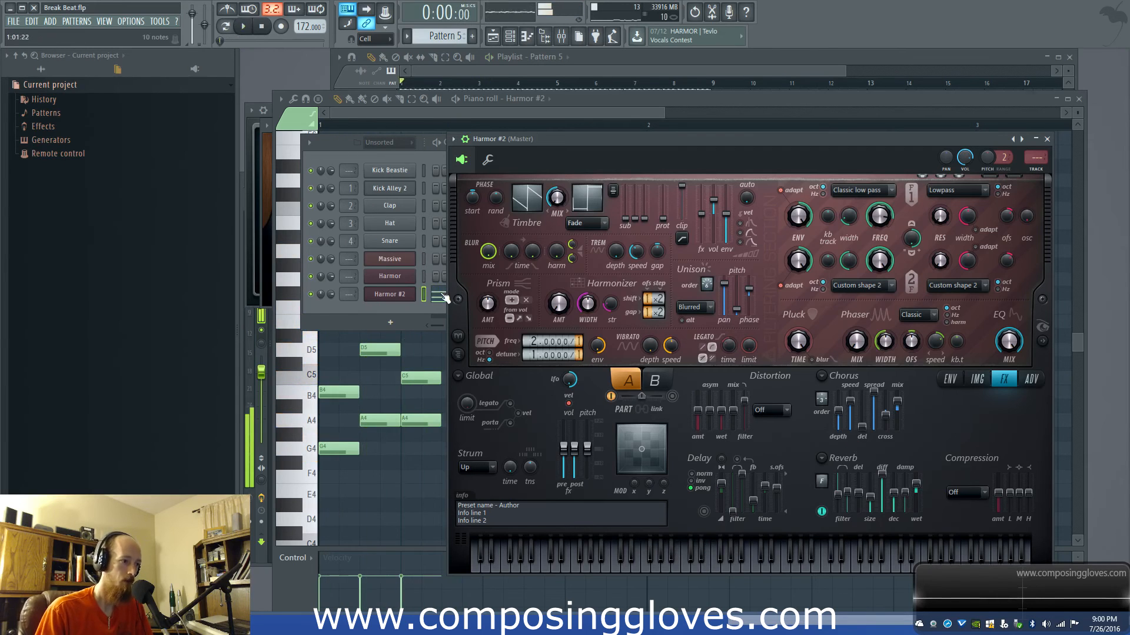
Step: In Pattern 5, shorten the first two chords to about half their length and raise the velocities of individual chord notes
{"action": "left_click", "coordinate": [443, 296]}
{"action": "scroll", "coordinate": [433, 350], "scroll_direction": "up", "scroll_amount": 2}
{"action": "scroll", "coordinate": [545, 421], "scroll_direction": "down", "scroll_amount": 2}
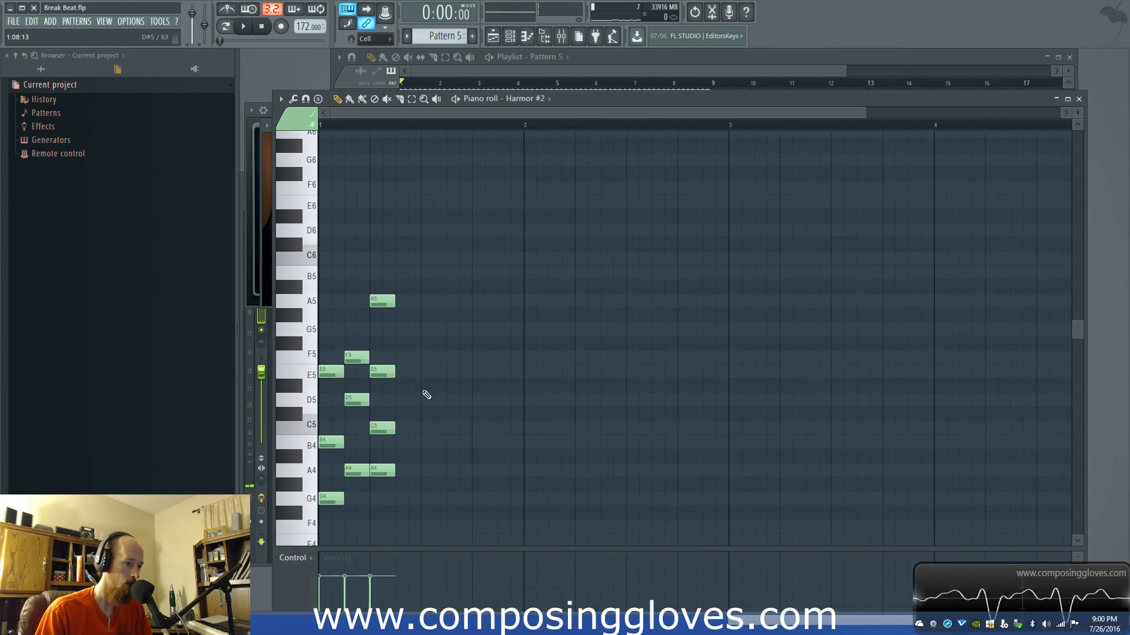
{"action": "left_click_drag", "start_coordinate": [332, 317], "coordinate": [362, 534]}
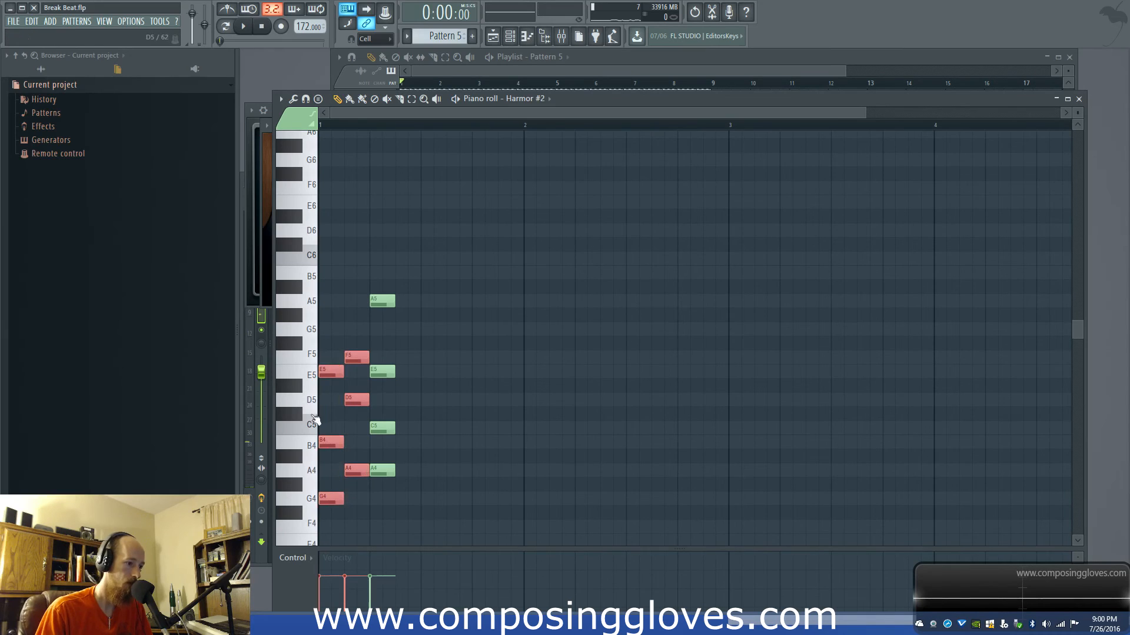
{"action": "scroll", "coordinate": [390, 484], "scroll_direction": "up", "scroll_amount": 1}
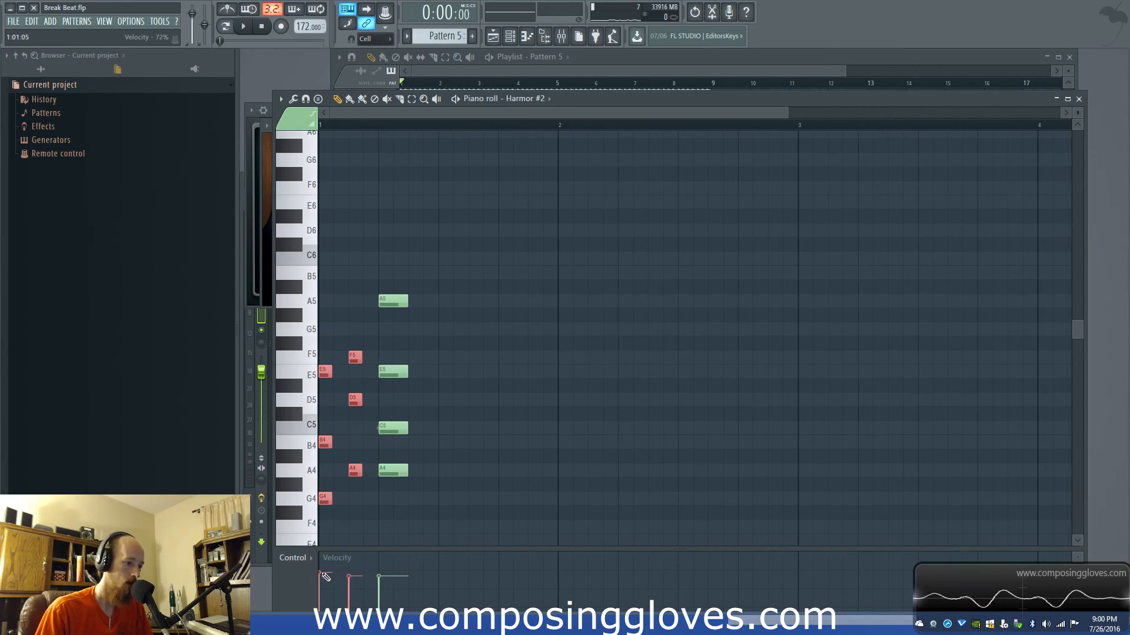
{"action": "left_click", "coordinate": [353, 401]}
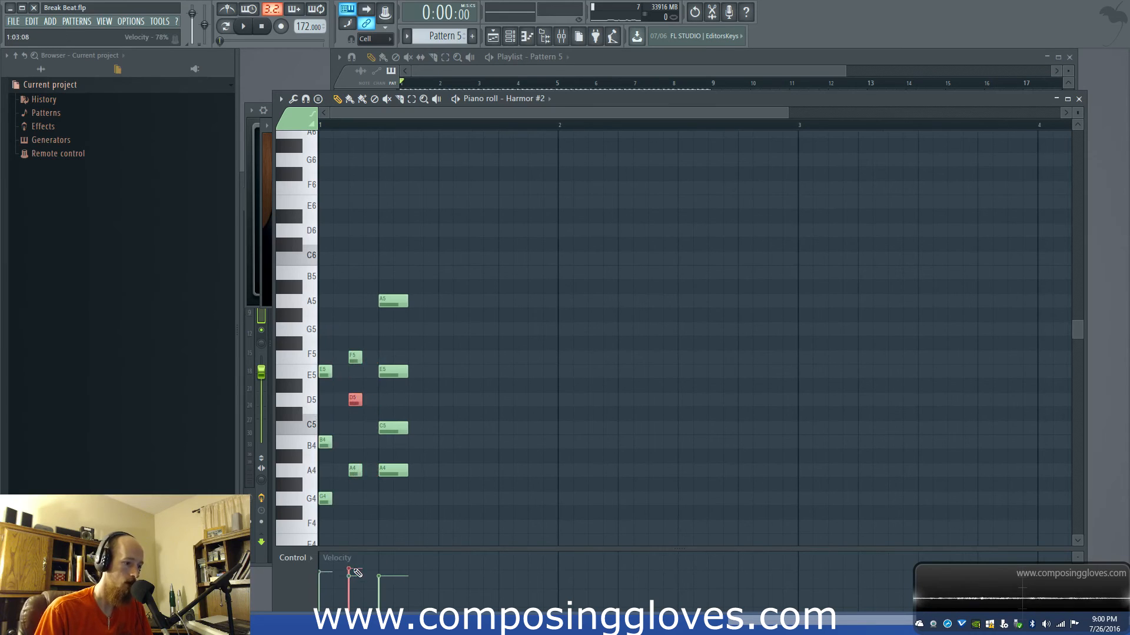
{"action": "left_click_drag", "start_coordinate": [366, 253], "coordinate": [416, 405]}
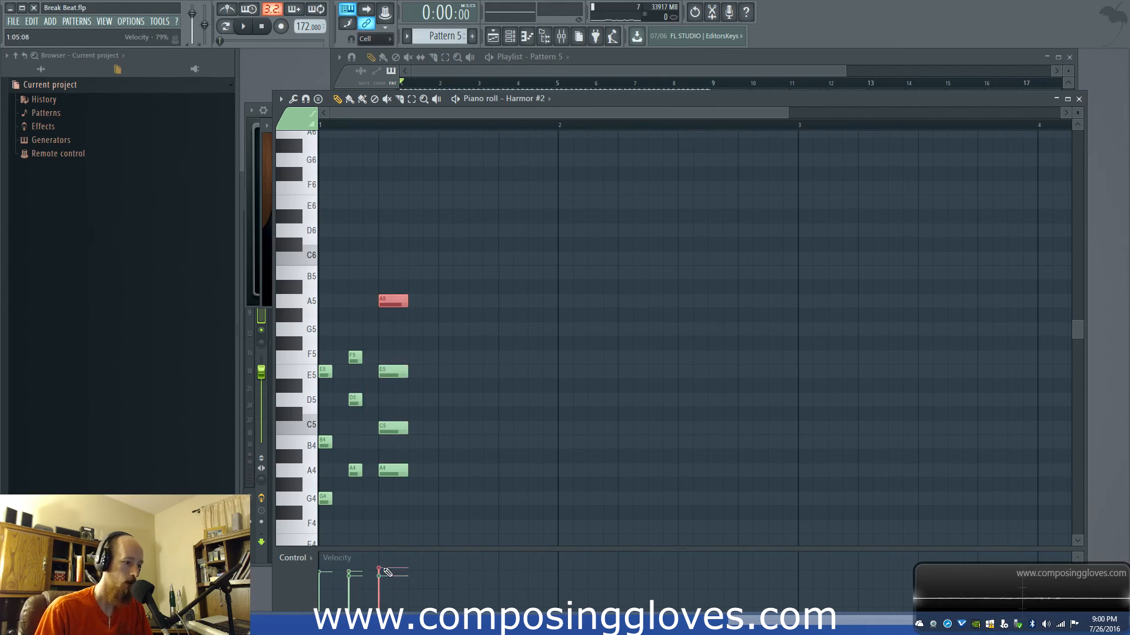
Step: Play the arrangement from bar 1 in the playlist to hear the edited Pattern 5 chords
{"action": "left_click", "coordinate": [584, 57]}
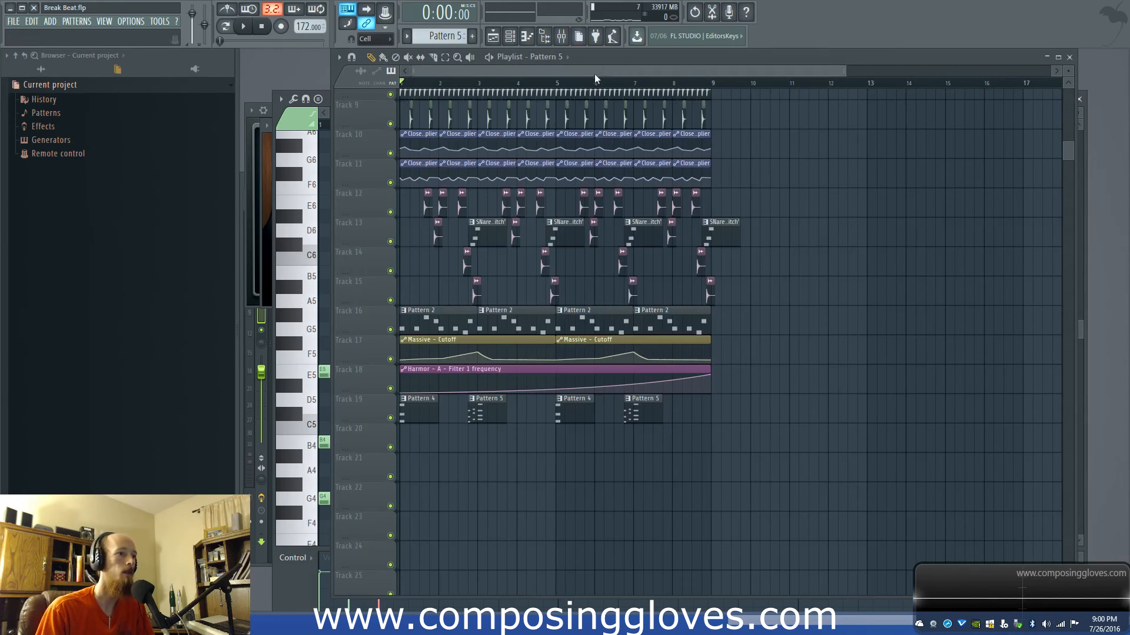
{"action": "key", "text": "space"}
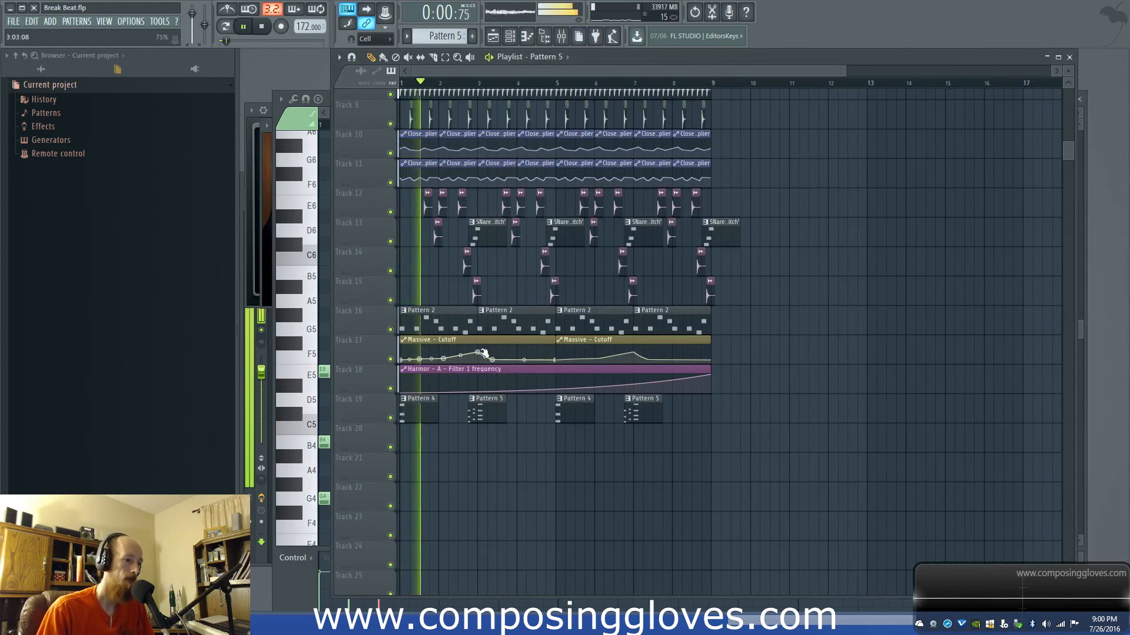
{"action": "scroll", "coordinate": [486, 347], "scroll_direction": "up", "scroll_amount": 3}
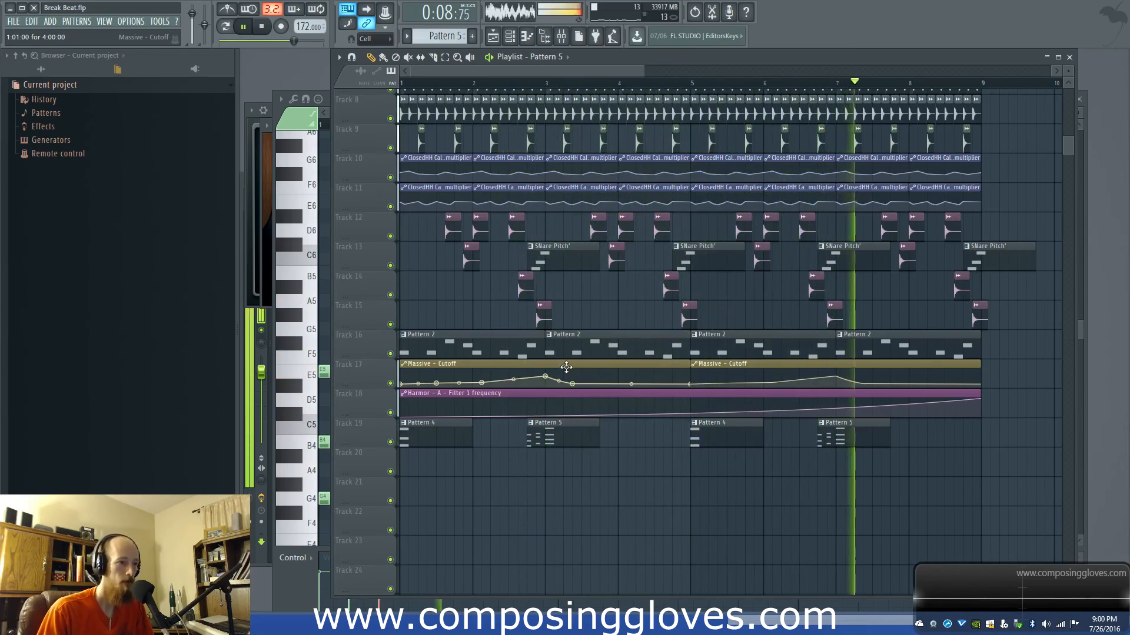
Step: Stop playback and shorten all four SNare Pitch' clips on Track 13 to end just after their last notes
{"action": "key", "text": "space"}
{"action": "scroll", "coordinate": [503, 243], "scroll_direction": "up", "scroll_amount": 3}
{"action": "scroll", "coordinate": [505, 245], "scroll_direction": "up", "scroll_amount": 1}
{"action": "scroll", "coordinate": [512, 250], "scroll_direction": "down", "scroll_amount": 4}
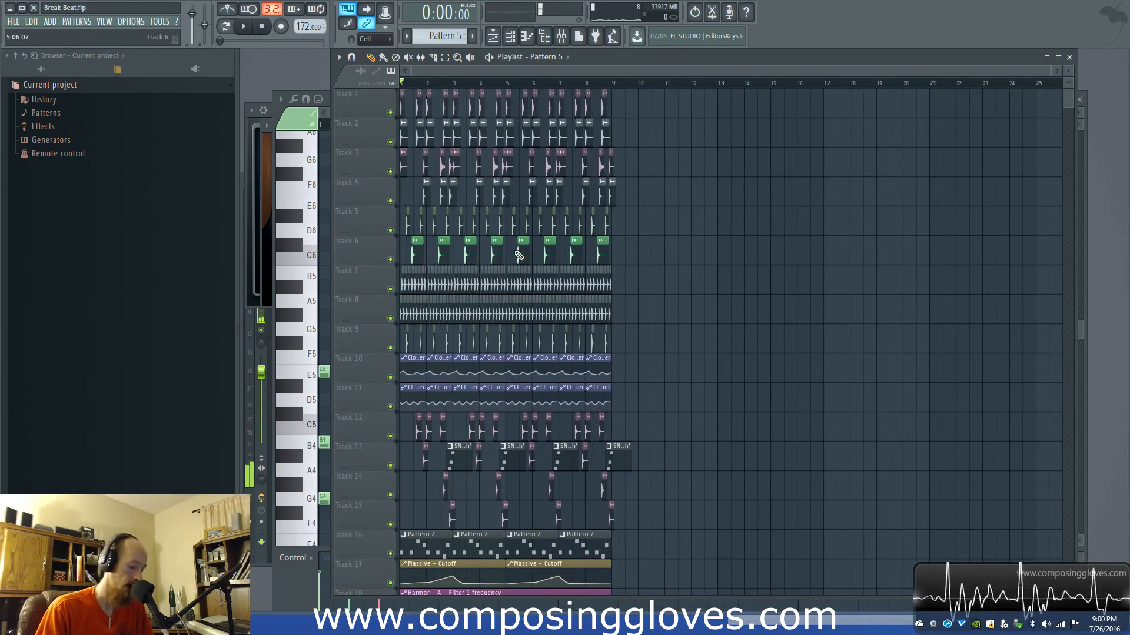
{"action": "scroll", "coordinate": [516, 276], "scroll_direction": "up", "scroll_amount": 5}
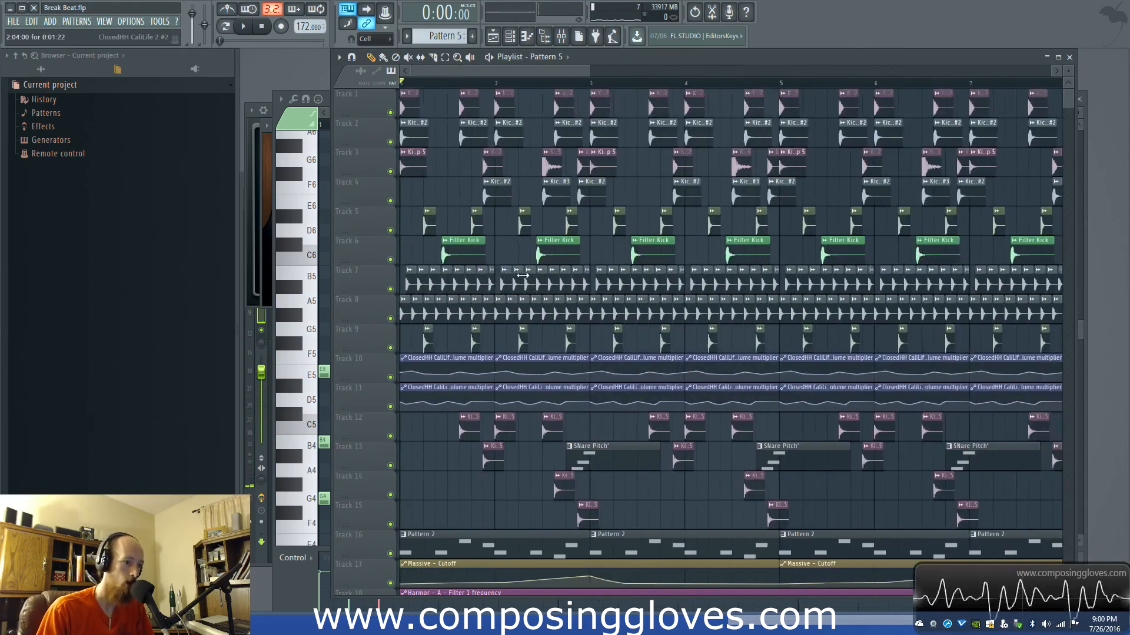
{"action": "scroll", "coordinate": [641, 346], "scroll_direction": "down", "scroll_amount": 3}
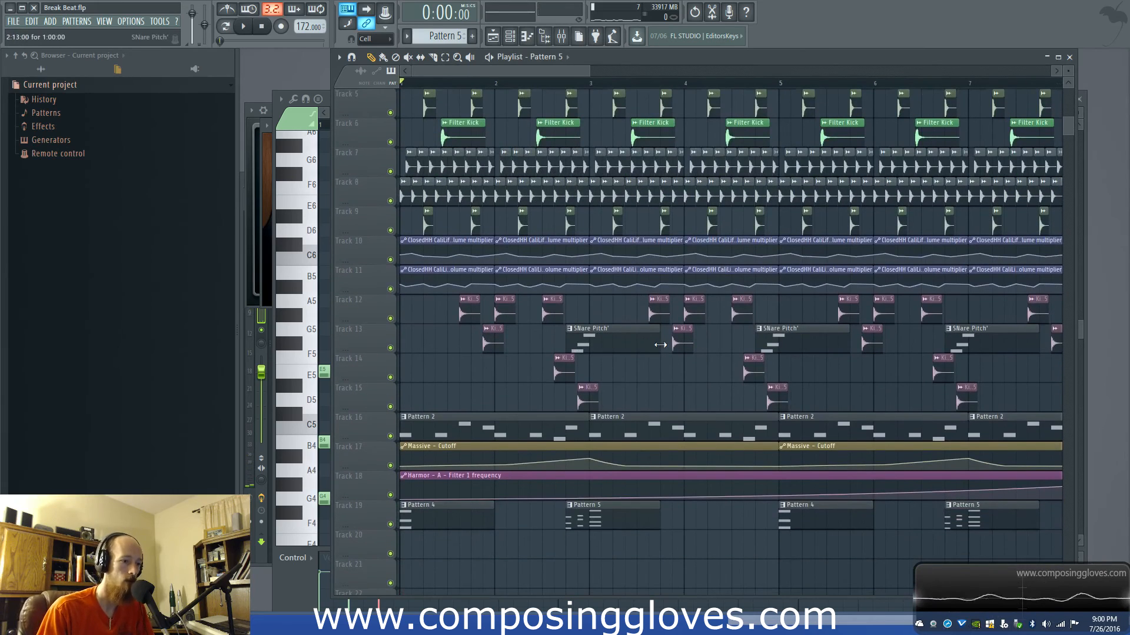
{"action": "left_click_drag", "start_coordinate": [660, 345], "coordinate": [610, 349]}
{"action": "left_click_drag", "start_coordinate": [849, 344], "coordinate": [792, 352]}
{"action": "scroll", "coordinate": [986, 325], "scroll_direction": "down", "scroll_amount": 2}
{"action": "left_click_drag", "start_coordinate": [902, 342], "coordinate": [837, 347]}
{"action": "left_click_drag", "start_coordinate": [1022, 342], "coordinate": [968, 346]}
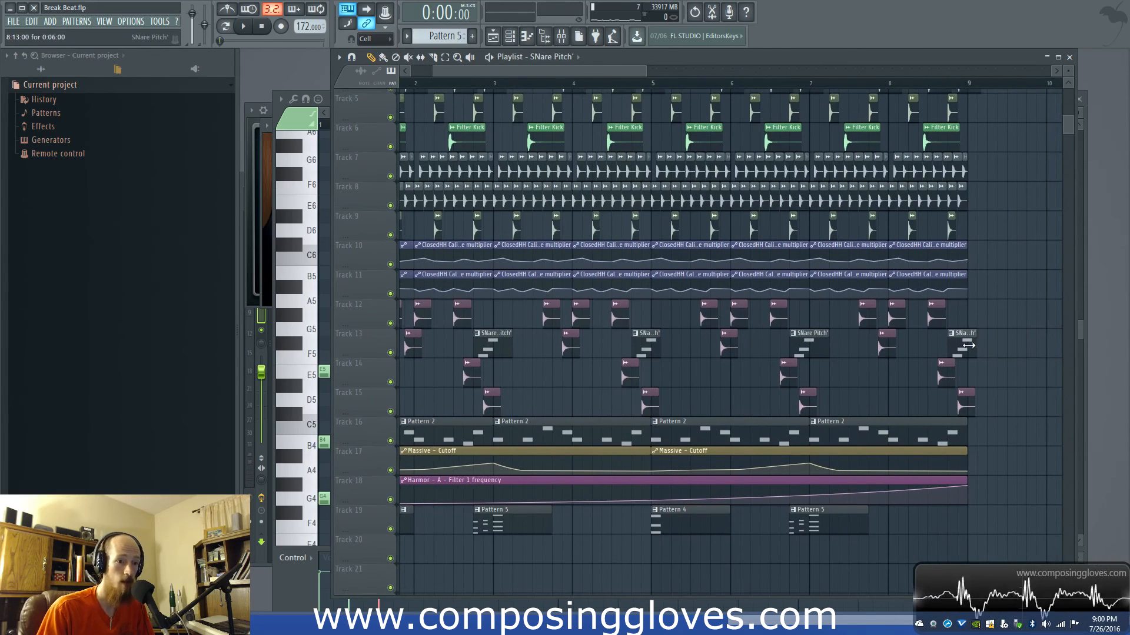
Step: Bend the Harmor Filter 1 frequency automation on Track 18 into a curve that rises early, and play the arrangement briefly
{"action": "left_click_drag", "start_coordinate": [516, 209], "coordinate": [581, 322]}
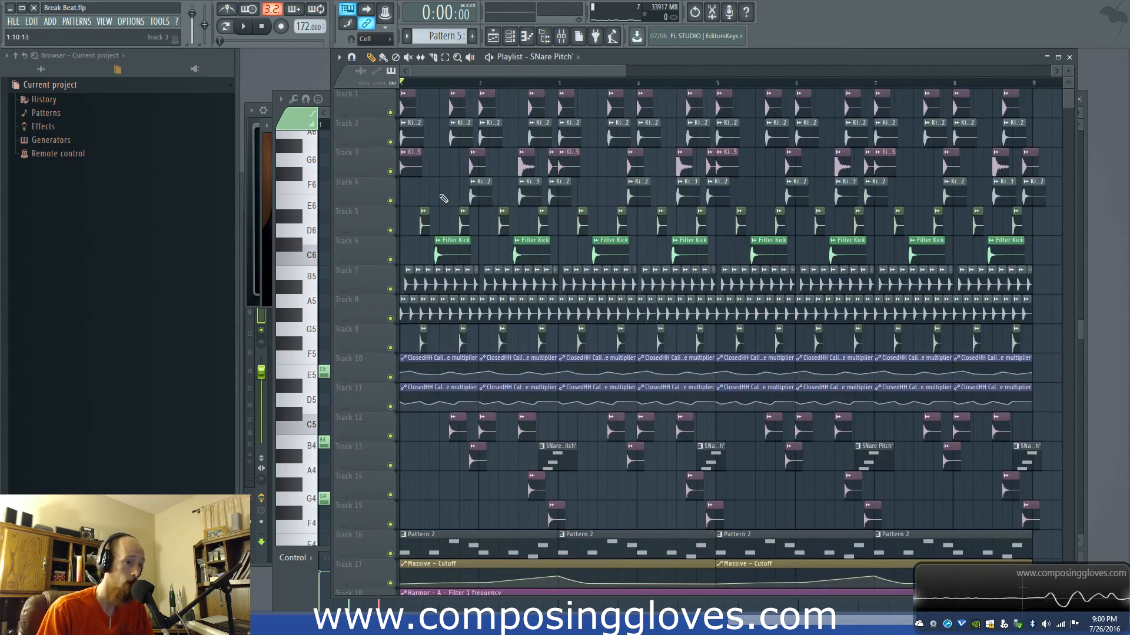
{"action": "scroll", "coordinate": [459, 347], "scroll_direction": "down", "scroll_amount": 6}
{"action": "left_click_drag", "start_coordinate": [437, 364], "coordinate": [954, 367]}
{"action": "left_click_drag", "start_coordinate": [440, 441], "coordinate": [941, 465]}
{"action": "scroll", "coordinate": [594, 431], "scroll_direction": "down", "scroll_amount": 2}
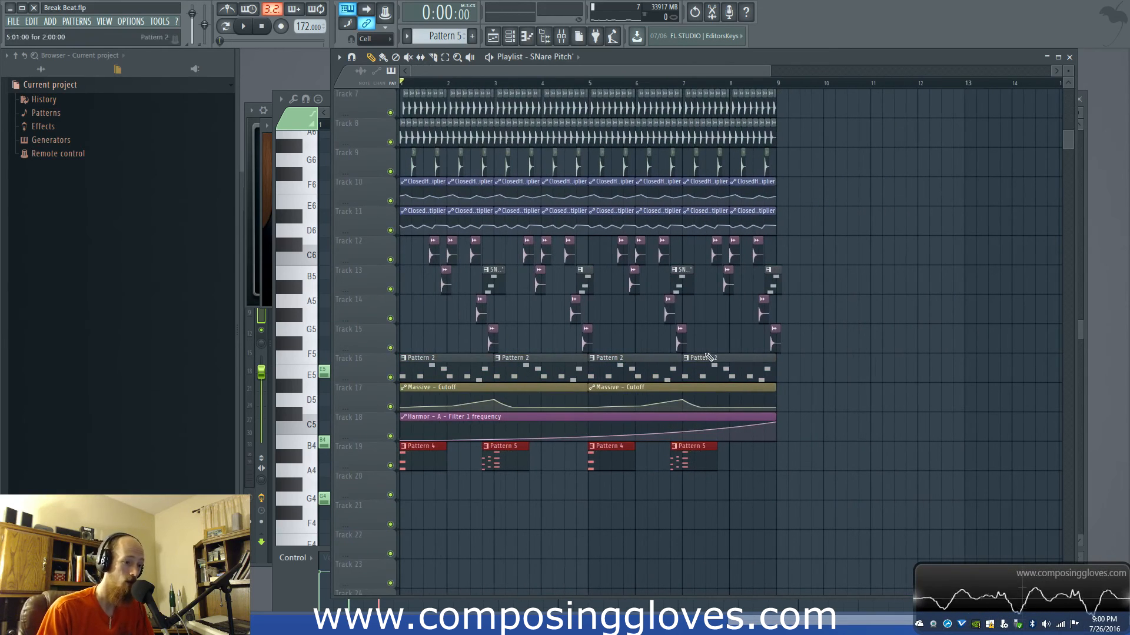
{"action": "left_click_drag", "start_coordinate": [589, 438], "coordinate": [588, 425]}
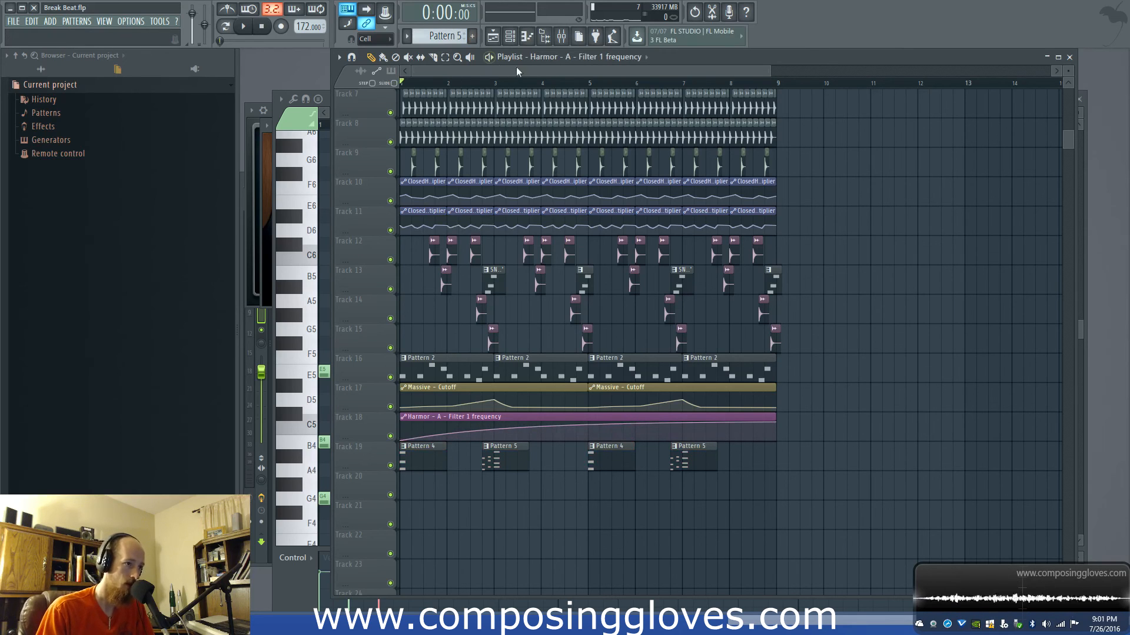
{"action": "key", "text": "space"}
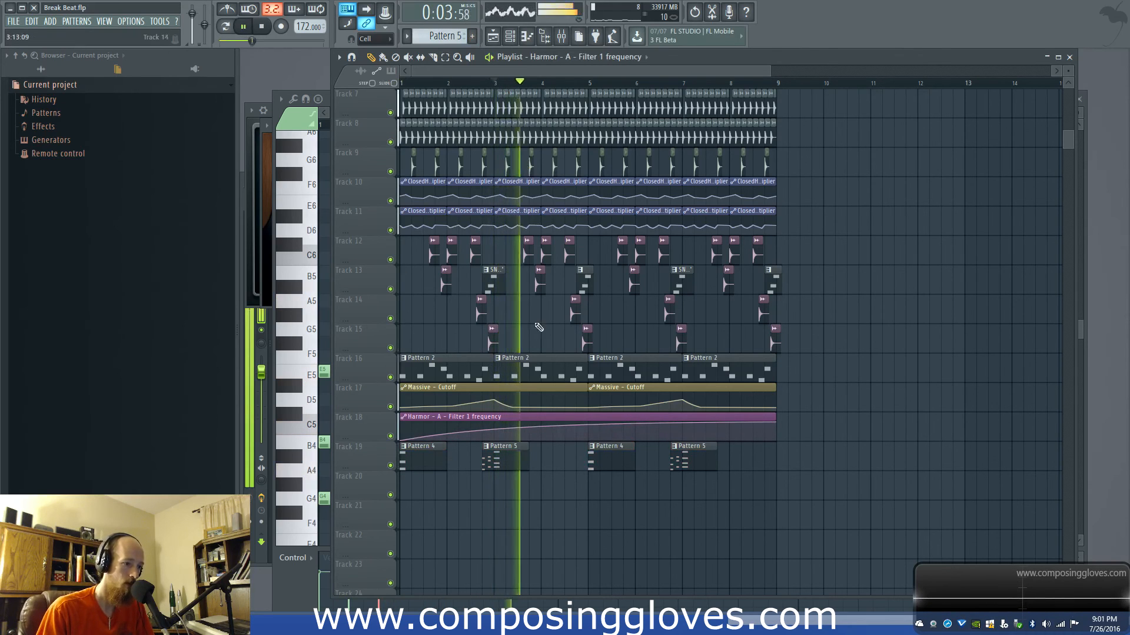
{"action": "key", "text": "space"}
Step: Open the Massive notes of Pattern 2 in the piano roll
{"action": "key", "text": "F6"}
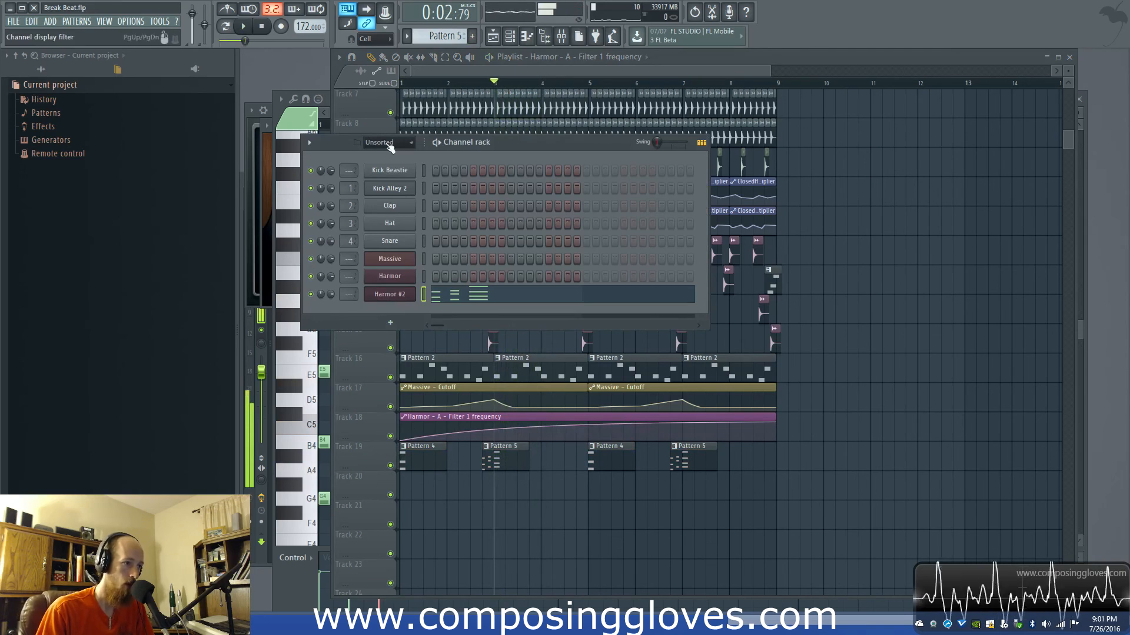
{"action": "double_click", "coordinate": [662, 374]}
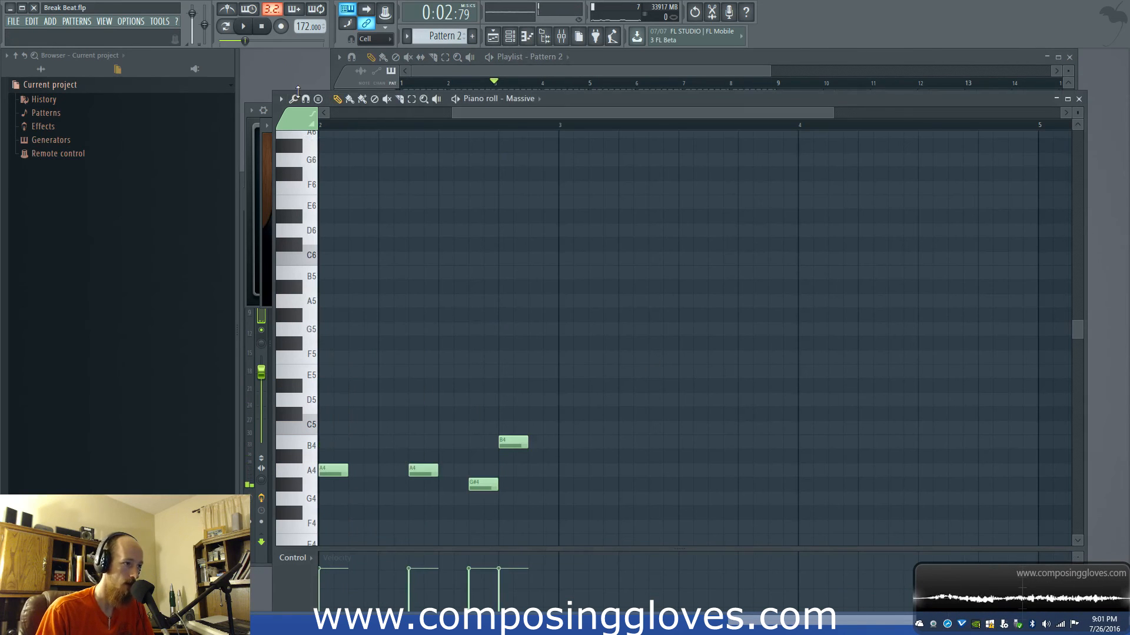
{"action": "scroll", "coordinate": [412, 434], "scroll_direction": "down", "scroll_amount": 5}
Step: Try all Massive notes of Pattern 2 one octave lower, starting on A3, and restore their original pitch
{"action": "key", "text": "ctrl+a"}
{"action": "scroll", "coordinate": [325, 338], "scroll_direction": "down", "scroll_amount": 1}
{"action": "left_click_drag", "start_coordinate": [635, 353], "coordinate": [877, 385]}
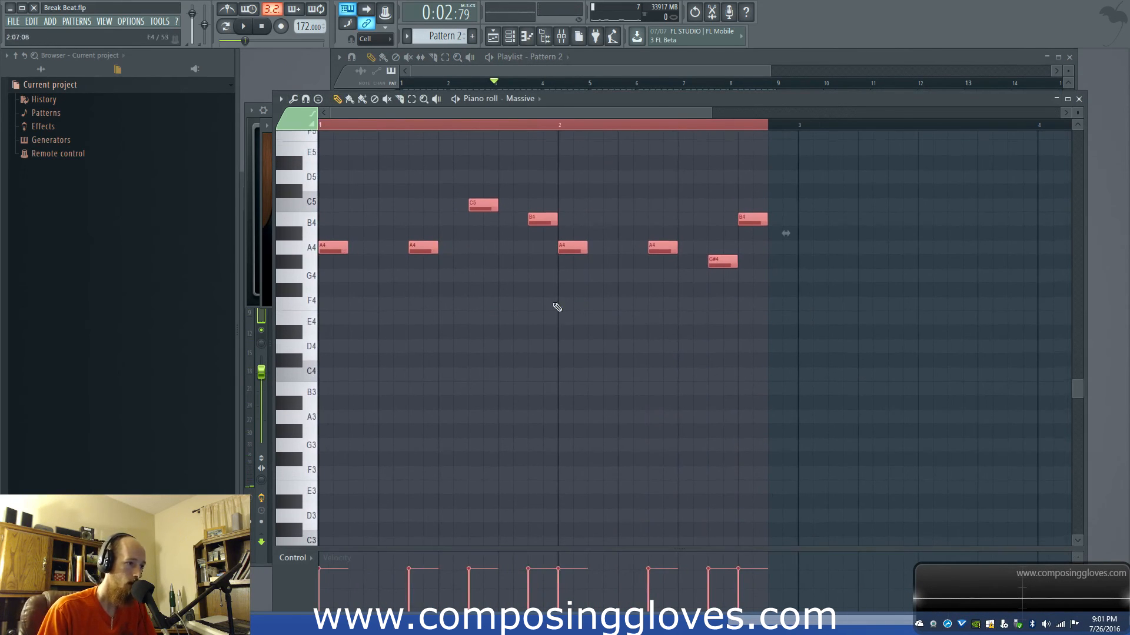
{"action": "left_click_drag", "start_coordinate": [316, 246], "coordinate": [299, 414]}
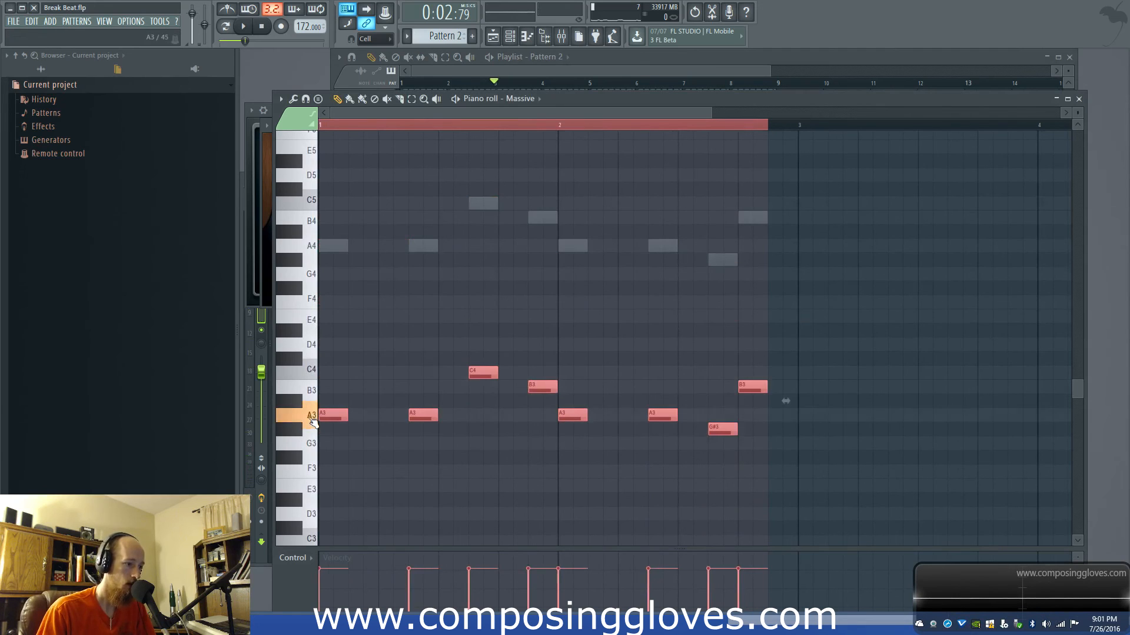
{"action": "left_click", "coordinate": [311, 419]}
{"action": "left_click", "coordinate": [311, 419]}
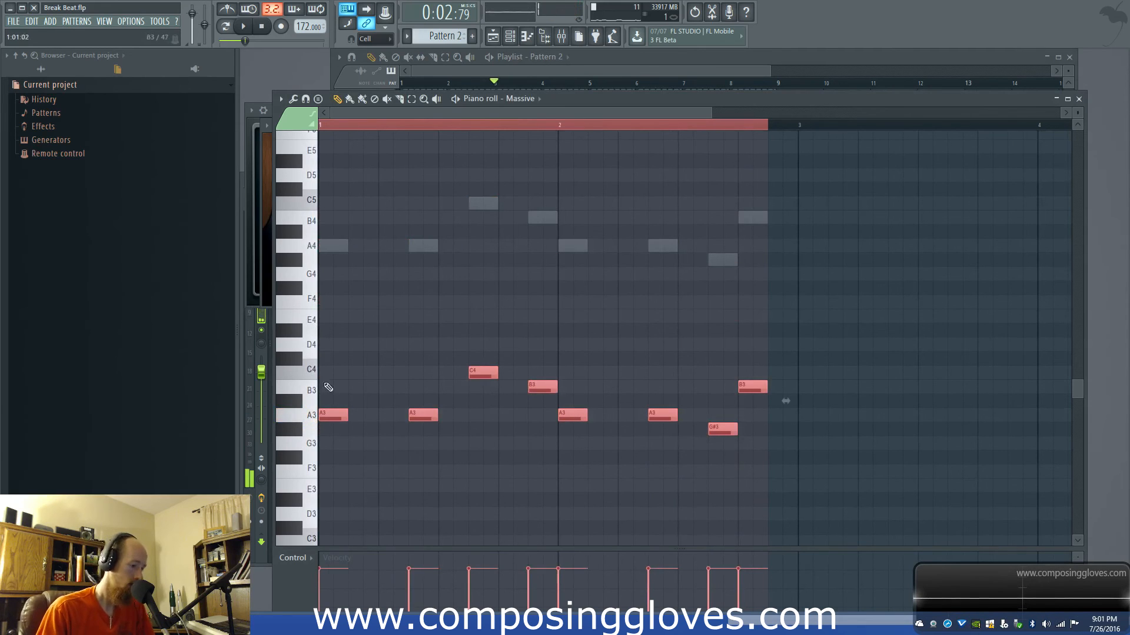
{"action": "left_click_drag", "start_coordinate": [332, 416], "coordinate": [329, 245]}
Step: Transpose all Harmor notes in Pattern 2 down two octaves so the line starts on A2
{"action": "key", "text": "F6"}
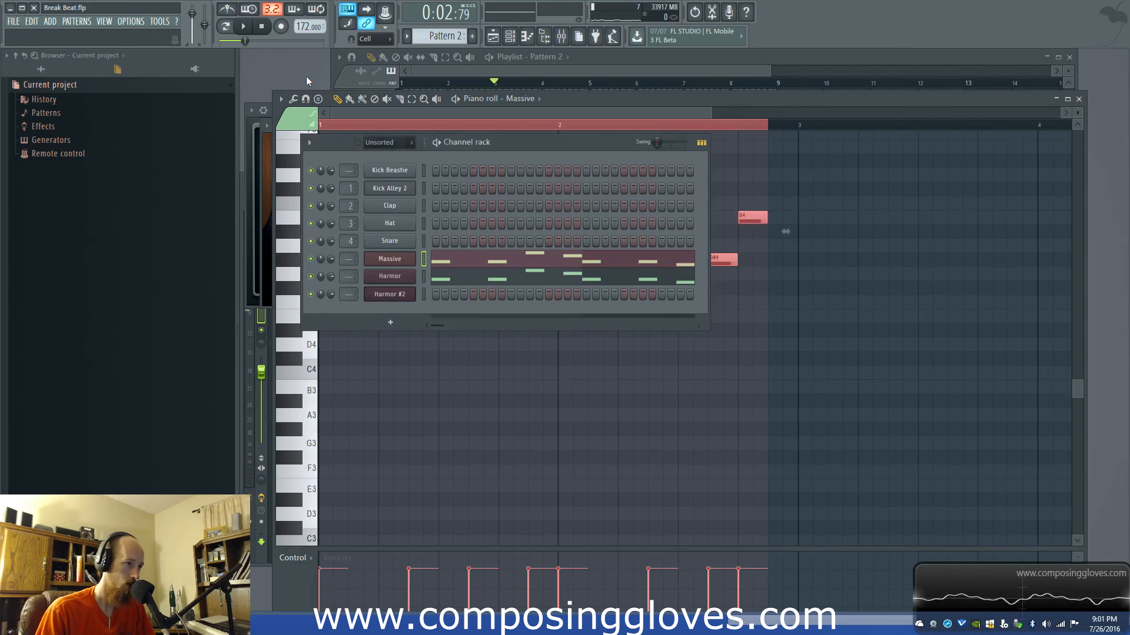
{"action": "left_click", "coordinate": [489, 277]}
{"action": "key", "text": "ctrl+a"}
{"action": "left_click_drag", "start_coordinate": [334, 243], "coordinate": [318, 416]}
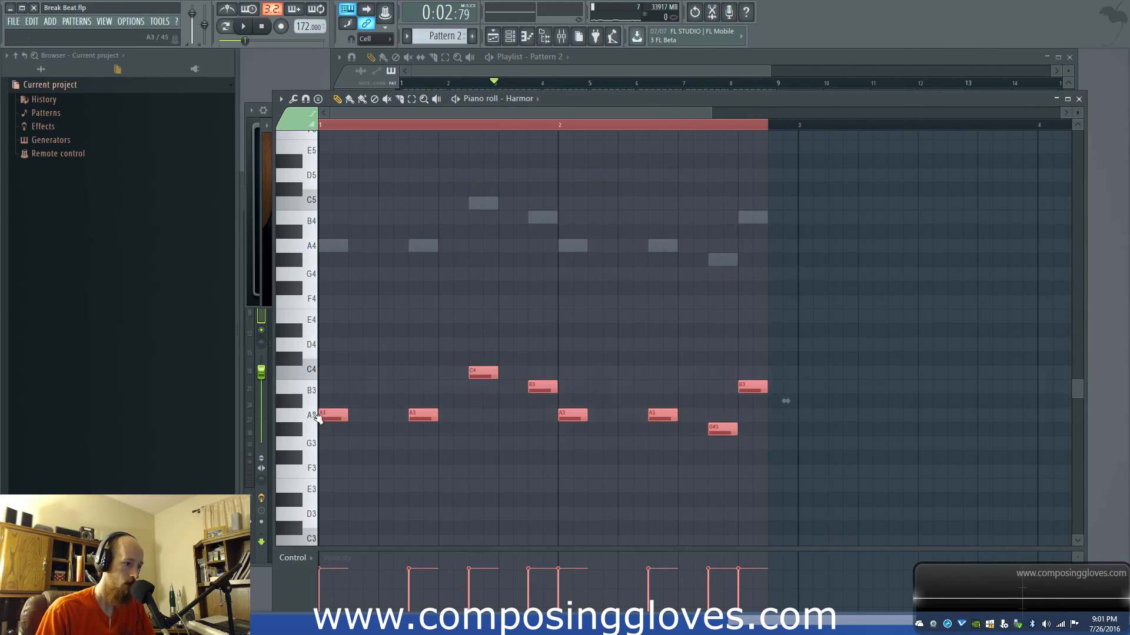
{"action": "left_click", "coordinate": [299, 430]}
{"action": "scroll", "coordinate": [329, 365], "scroll_direction": "down", "scroll_amount": 3}
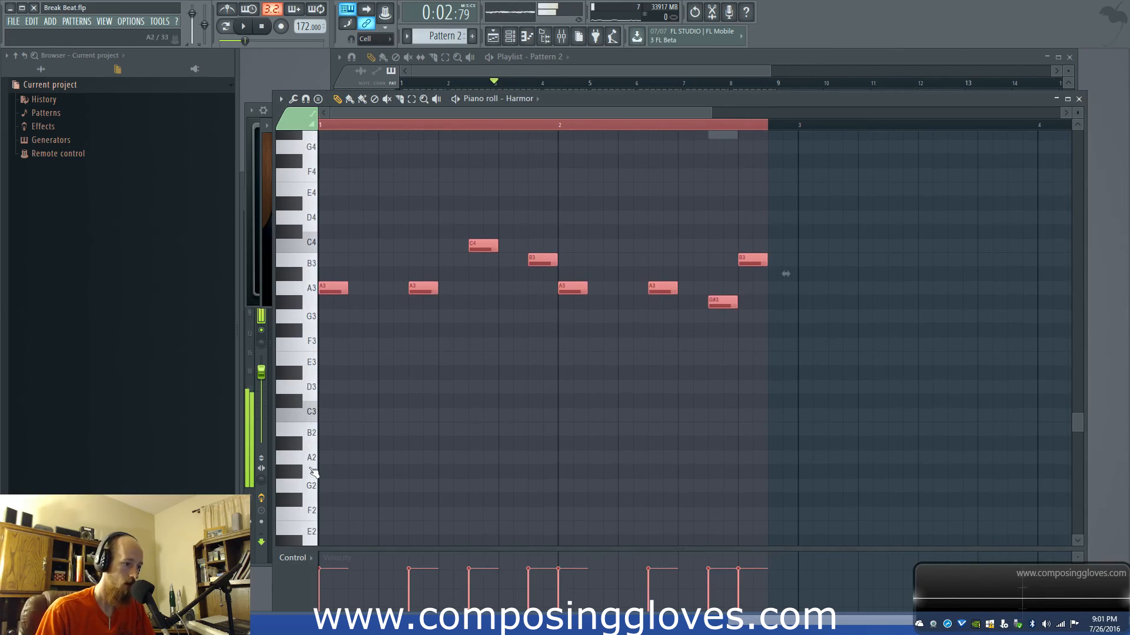
{"action": "left_click_drag", "start_coordinate": [330, 288], "coordinate": [323, 464]}
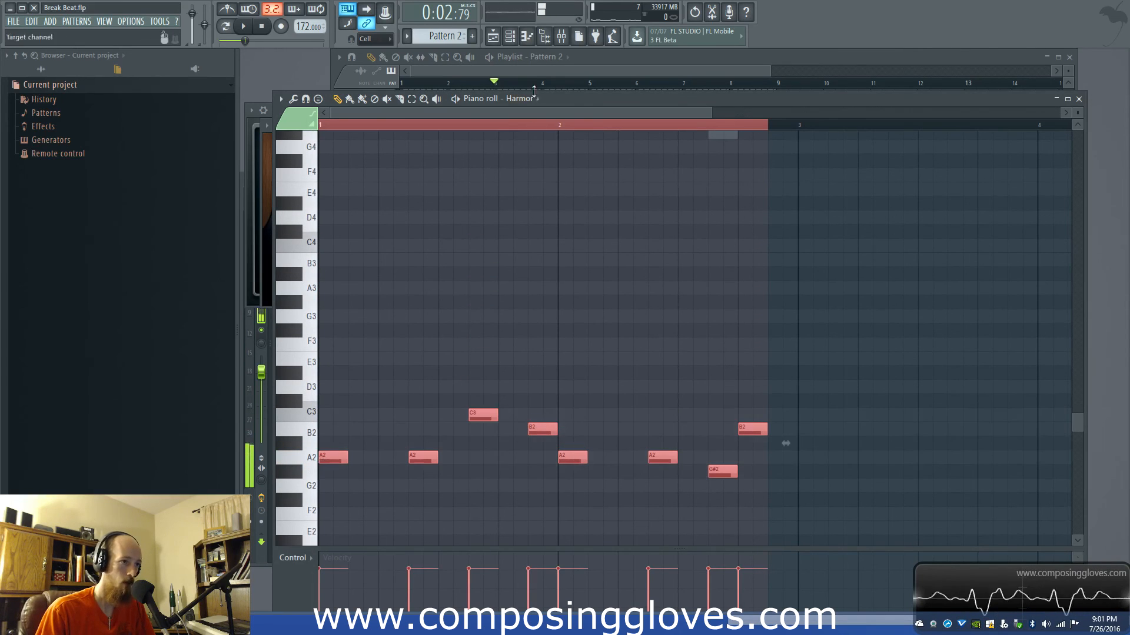
Step: Open the Harmor synth, audition a few notes with its reverb settings in view, and return to the piano roll
{"action": "key", "text": "F6"}
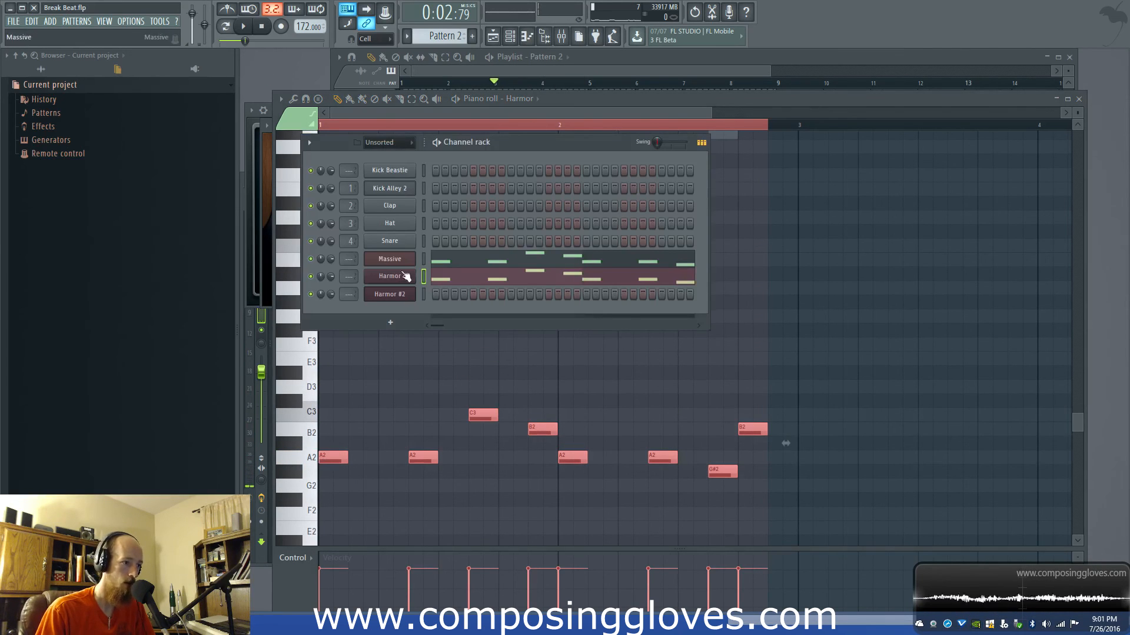
{"action": "left_click", "coordinate": [404, 277]}
{"action": "left_click_drag", "start_coordinate": [921, 238], "coordinate": [534, 118]}
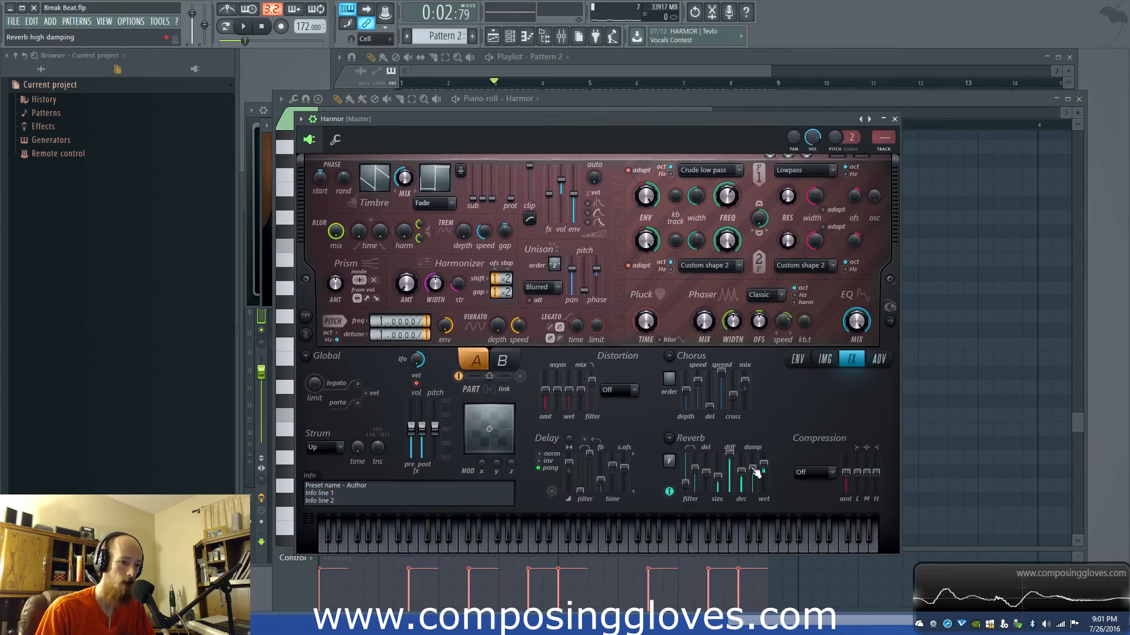
{"action": "left_click", "coordinate": [716, 538]}
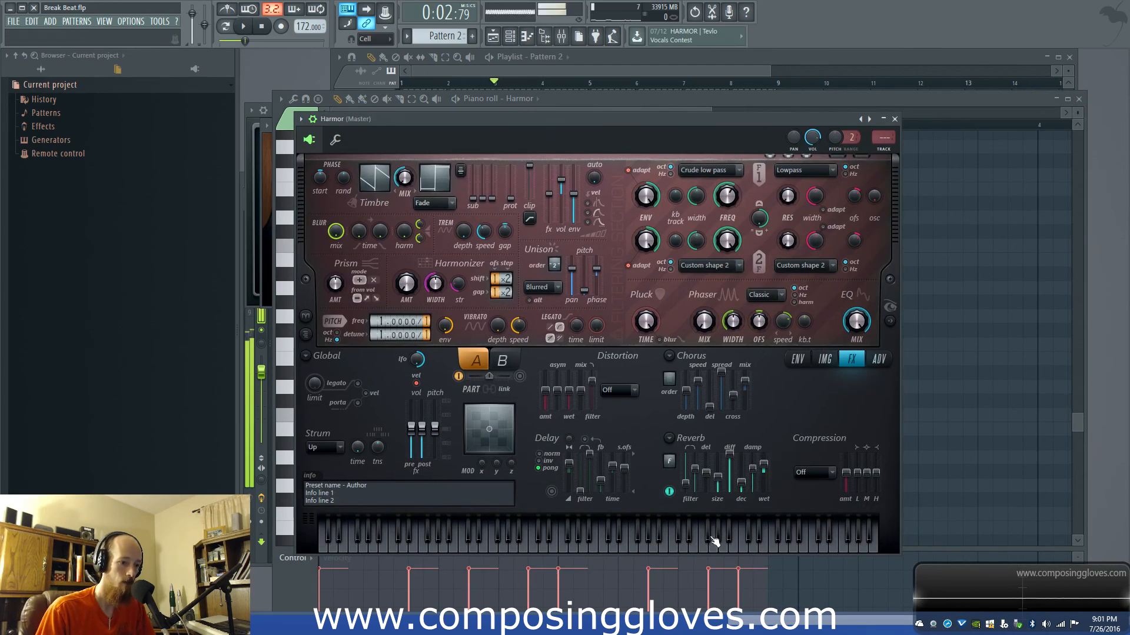
{"action": "key", "text": "d"}
{"action": "key", "text": "s"}
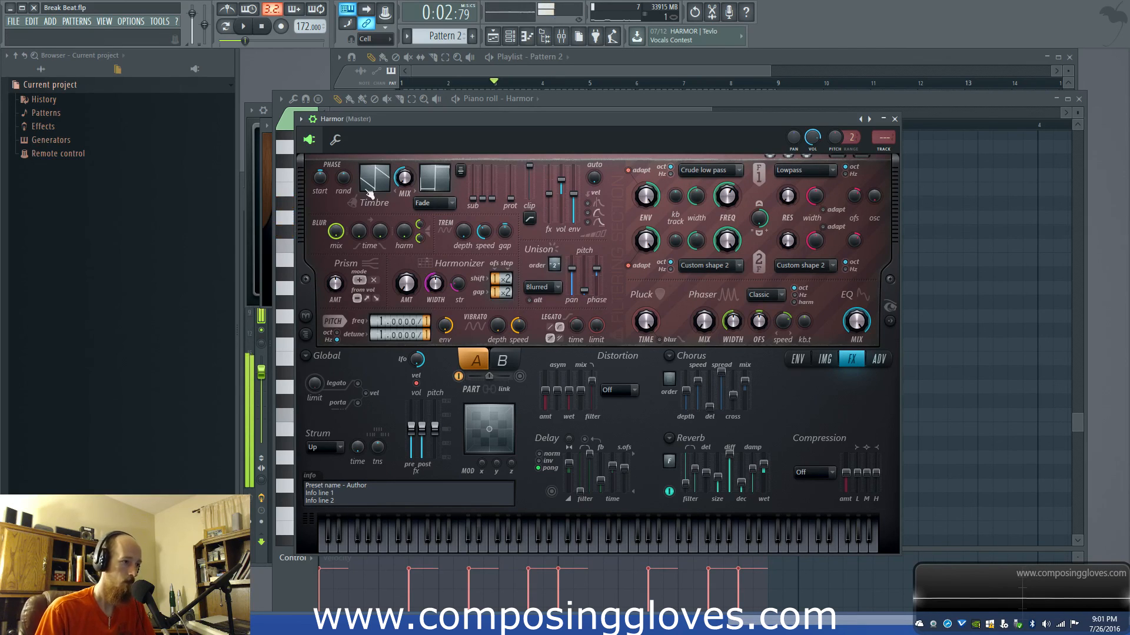
{"action": "left_click_drag", "start_coordinate": [284, 414], "coordinate": [318, 458]}
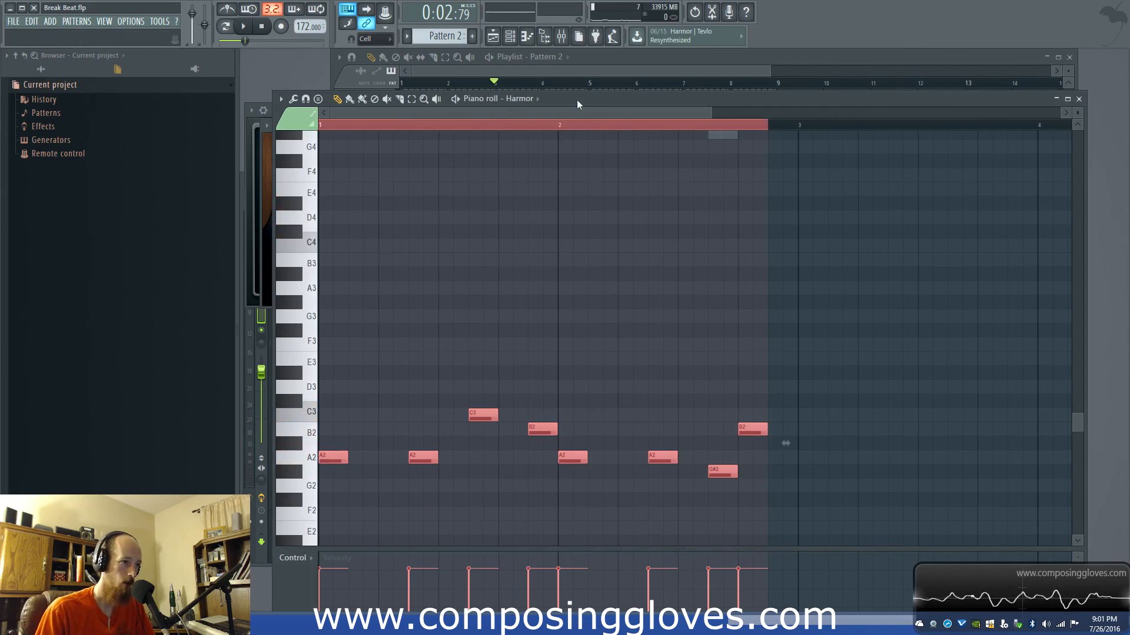
Step: Move the piano roll aside and play the arrangement from bar 1 to hear the lowered Harmor line
{"action": "left_click_drag", "start_coordinate": [566, 99], "coordinate": [608, 155]}
{"action": "left_click", "coordinate": [553, 69]}
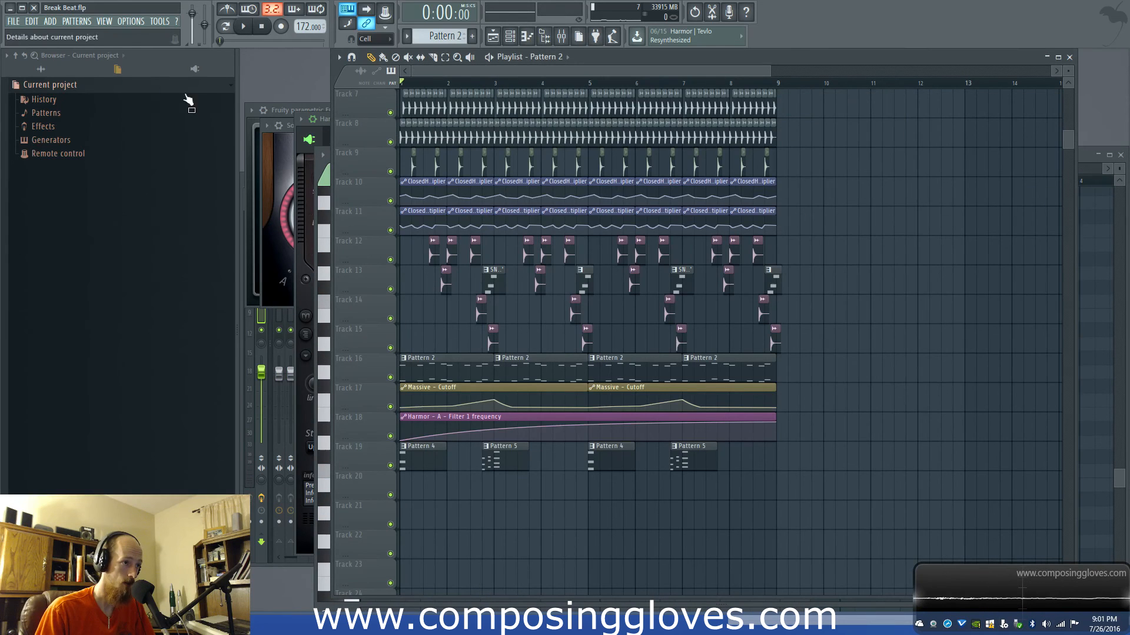
{"action": "scroll", "coordinate": [436, 314], "scroll_direction": "up", "scroll_amount": 3}
{"action": "scroll", "coordinate": [513, 327], "scroll_direction": "down", "scroll_amount": 3}
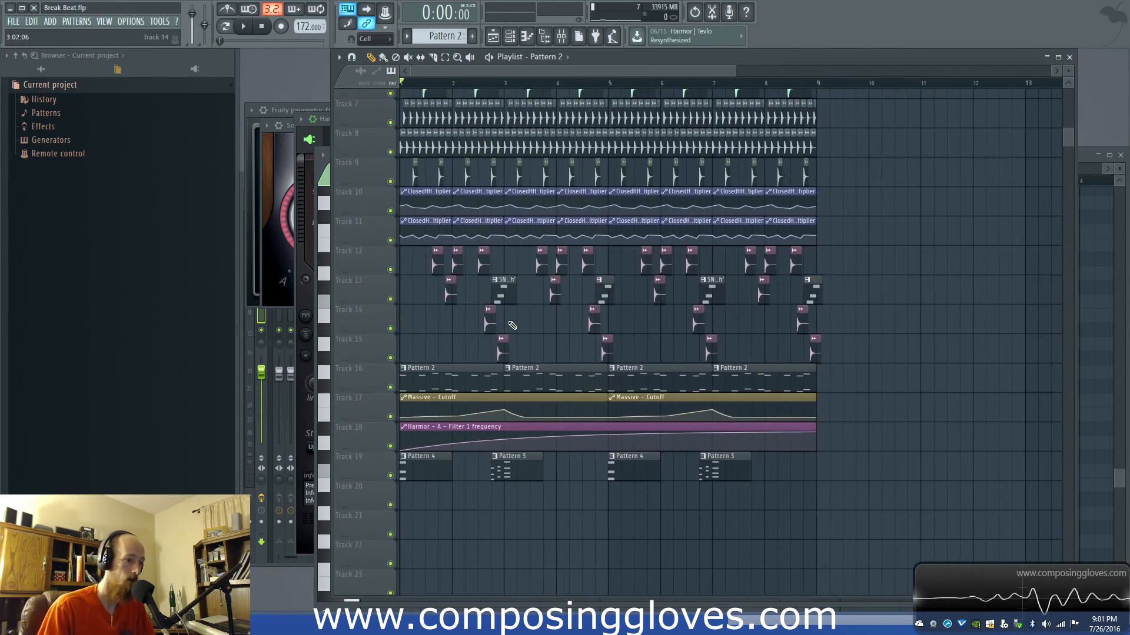
{"action": "key", "text": "space"}
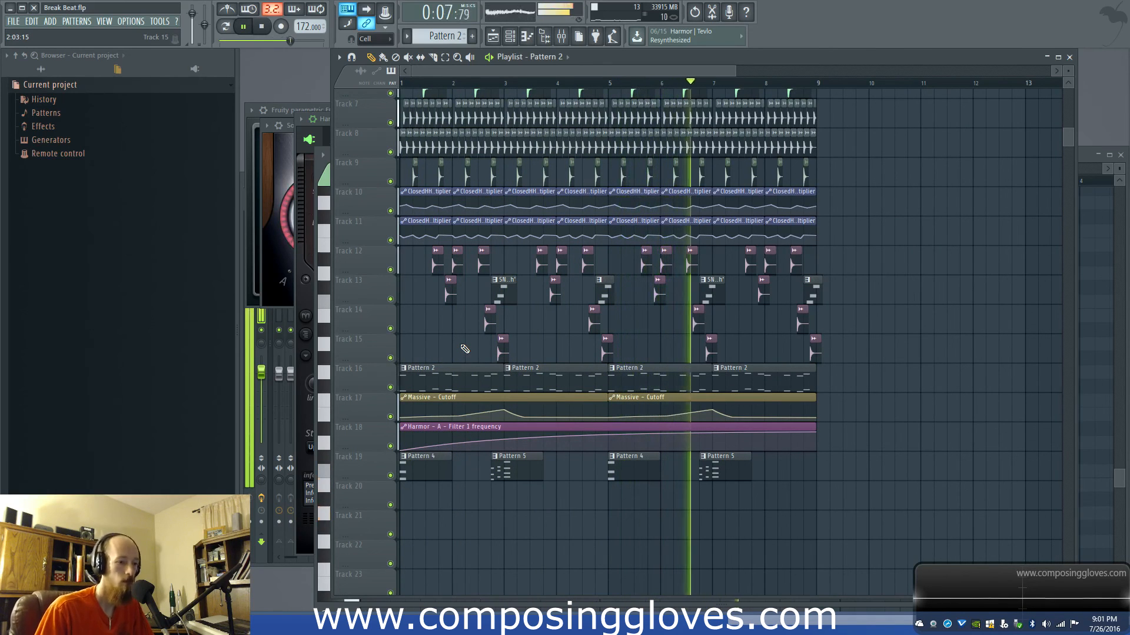
{"action": "scroll", "coordinate": [465, 349], "scroll_direction": "up", "scroll_amount": 3}
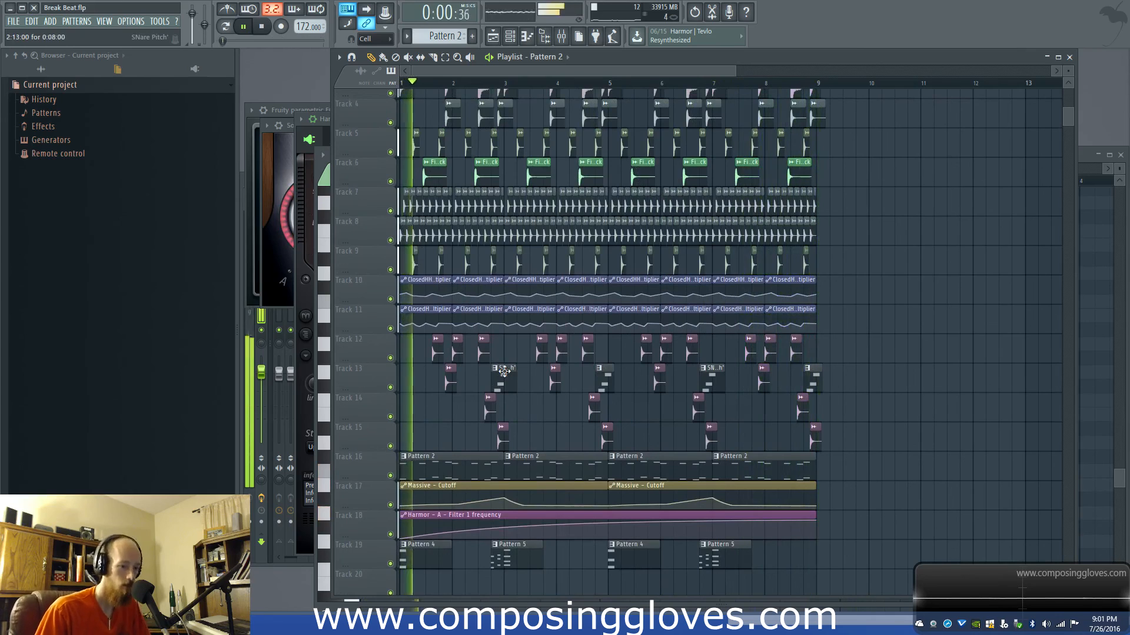
{"action": "key", "text": "space"}
Step: Select the last kick clips on Tracks 3 and 4 just before bar 9
{"action": "scroll", "coordinate": [827, 171], "scroll_direction": "up", "scroll_amount": 8}
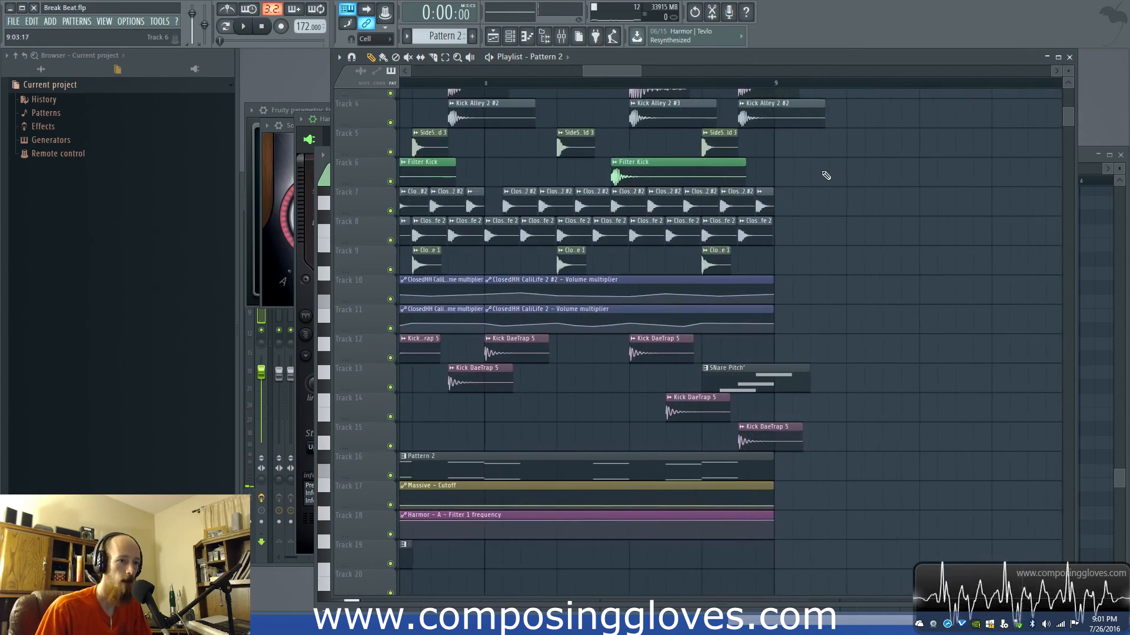
{"action": "scroll", "coordinate": [812, 182], "scroll_direction": "up", "scroll_amount": 3}
{"action": "left_click_drag", "start_coordinate": [765, 149], "coordinate": [827, 247]}
{"action": "scroll", "coordinate": [669, 342], "scroll_direction": "down", "scroll_amount": 5}
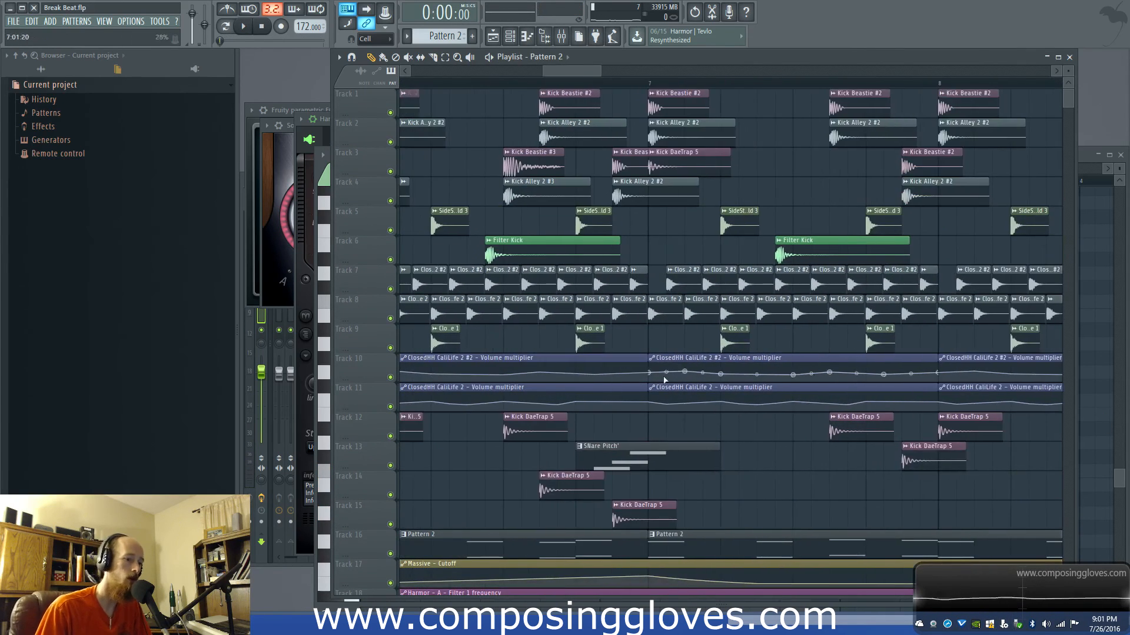
{"action": "scroll", "coordinate": [662, 386], "scroll_direction": "down", "scroll_amount": 4}
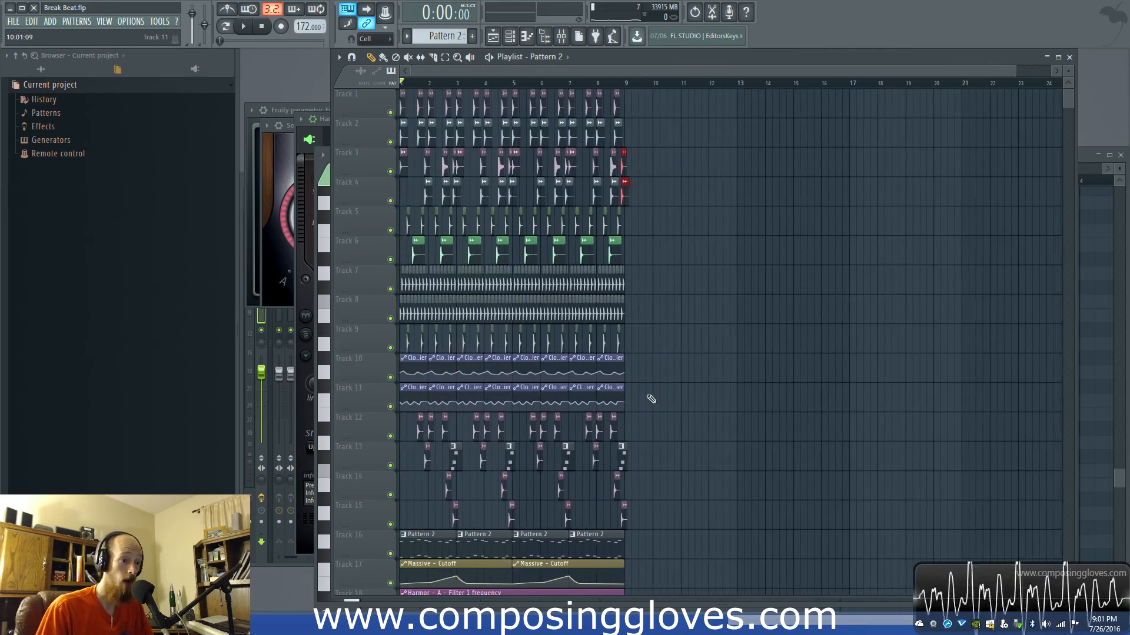
Step: Select the full eight-bar arrangement across all tracks, from bar 1 to bar 9
{"action": "scroll", "coordinate": [839, 285], "scroll_direction": "up", "scroll_amount": 4}
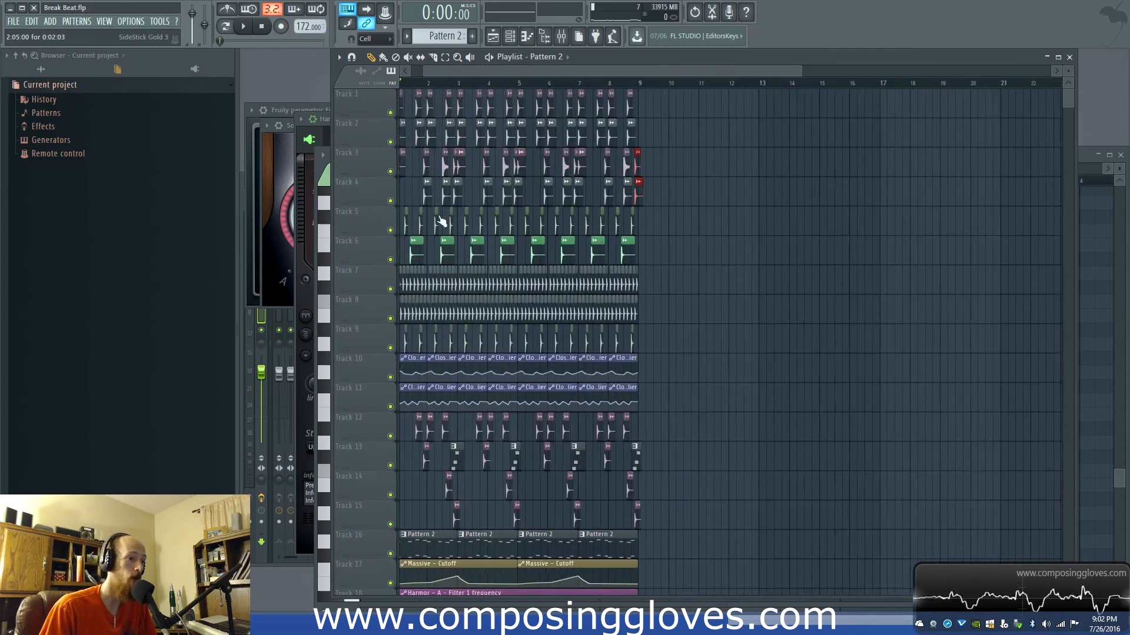
{"action": "scroll", "coordinate": [459, 409], "scroll_direction": "down", "scroll_amount": 5}
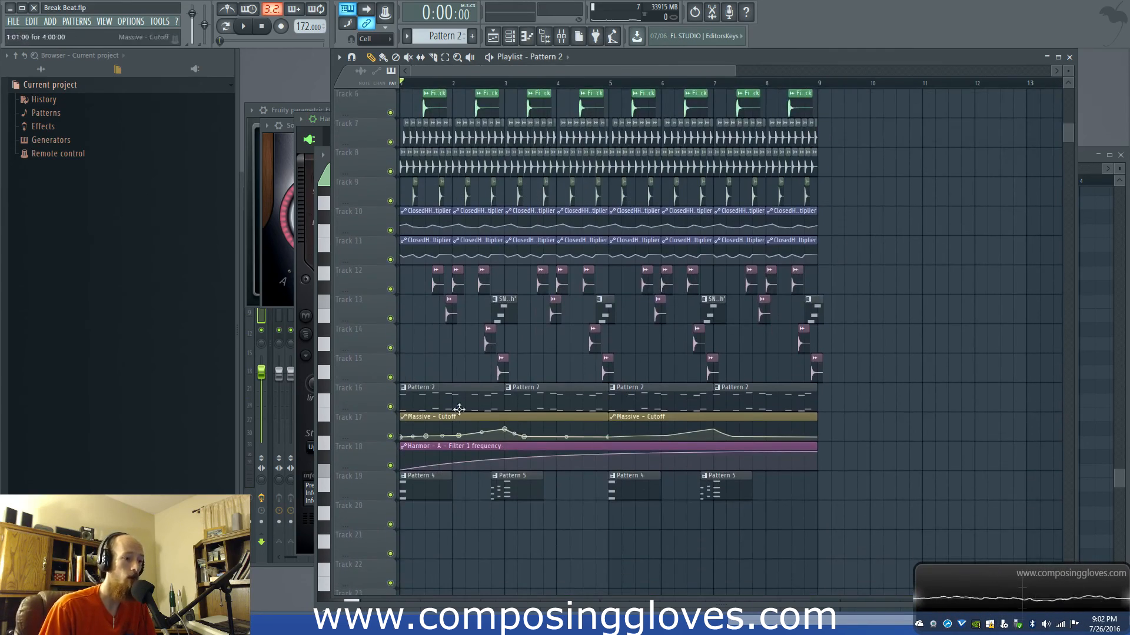
{"action": "scroll", "coordinate": [579, 198], "scroll_direction": "up", "scroll_amount": 5}
{"action": "left_click_drag", "start_coordinate": [818, 83], "coordinate": [409, 107]}
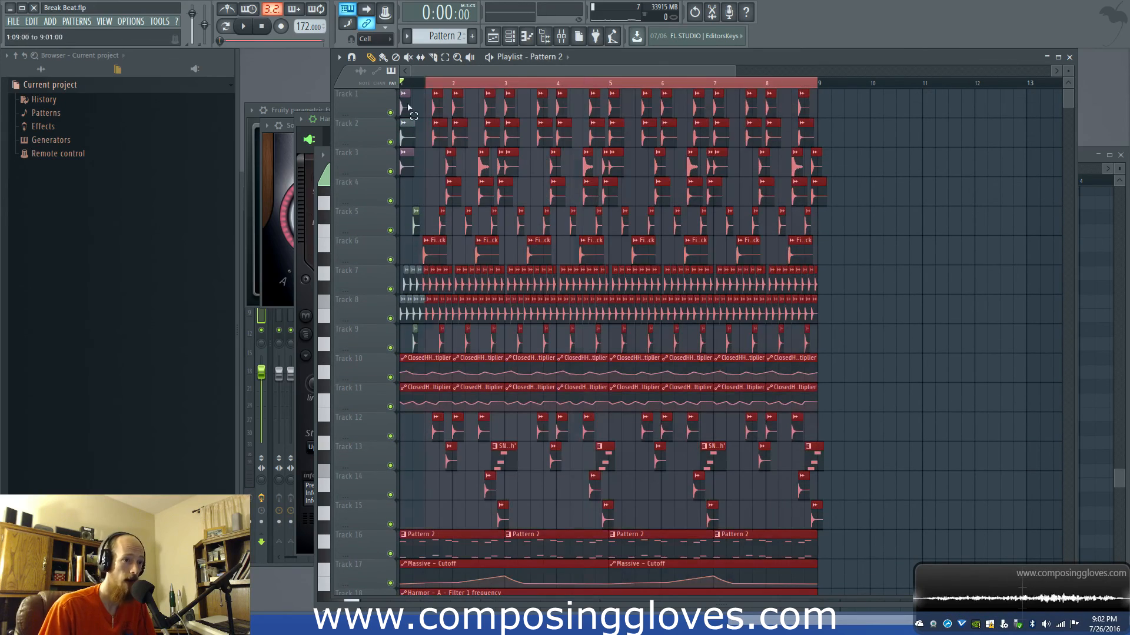
{"action": "left_click_drag", "start_coordinate": [718, 253], "coordinate": [727, 253]}
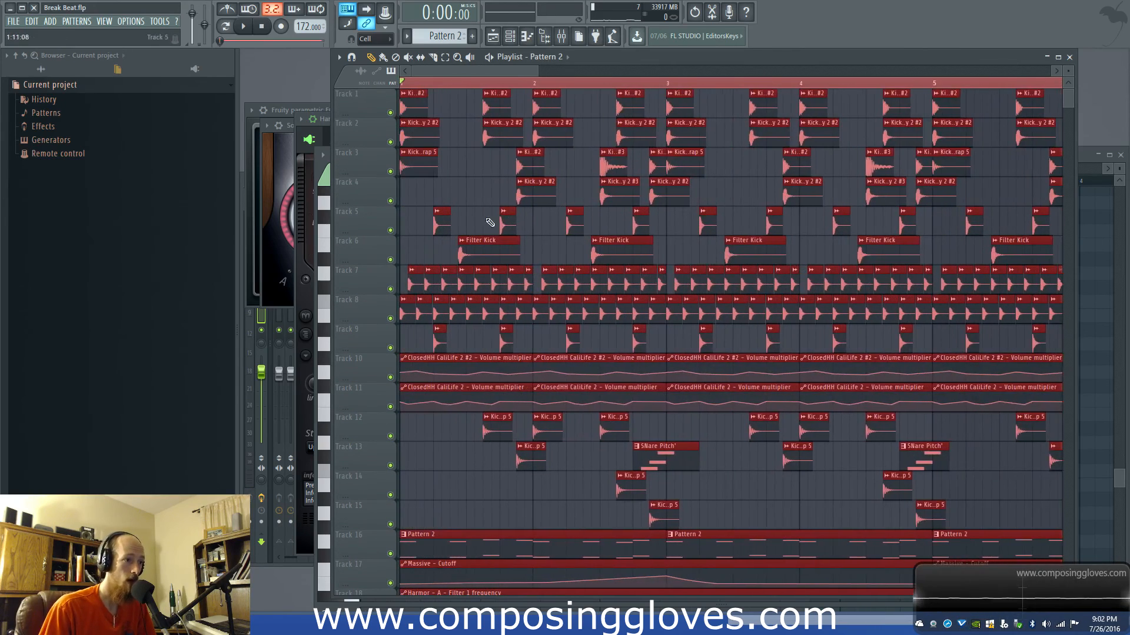
{"action": "scroll", "coordinate": [492, 223], "scroll_direction": "down", "scroll_amount": 4}
{"action": "key", "text": "F6"}
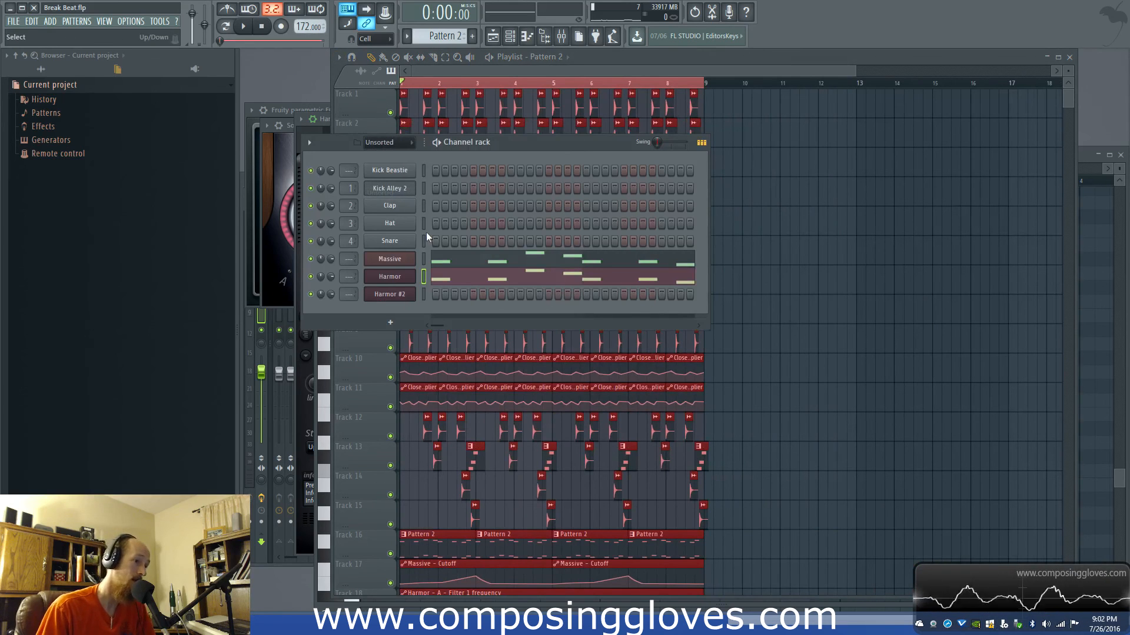
{"action": "left_click", "coordinate": [485, 74]}
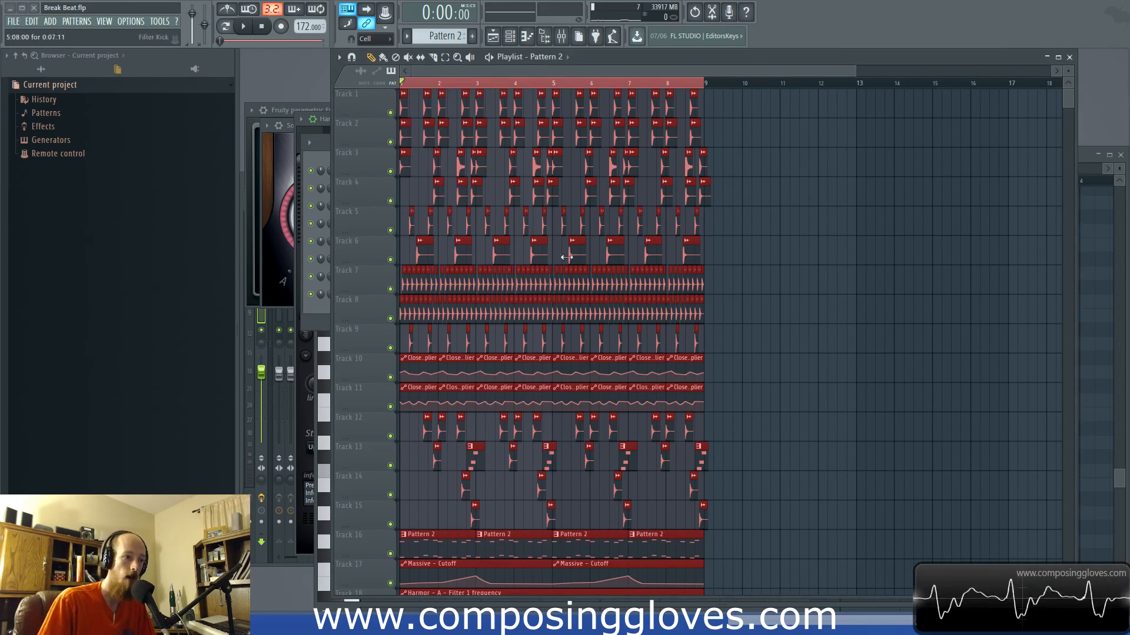
{"action": "scroll", "coordinate": [670, 170], "scroll_direction": "up", "scroll_amount": 5}
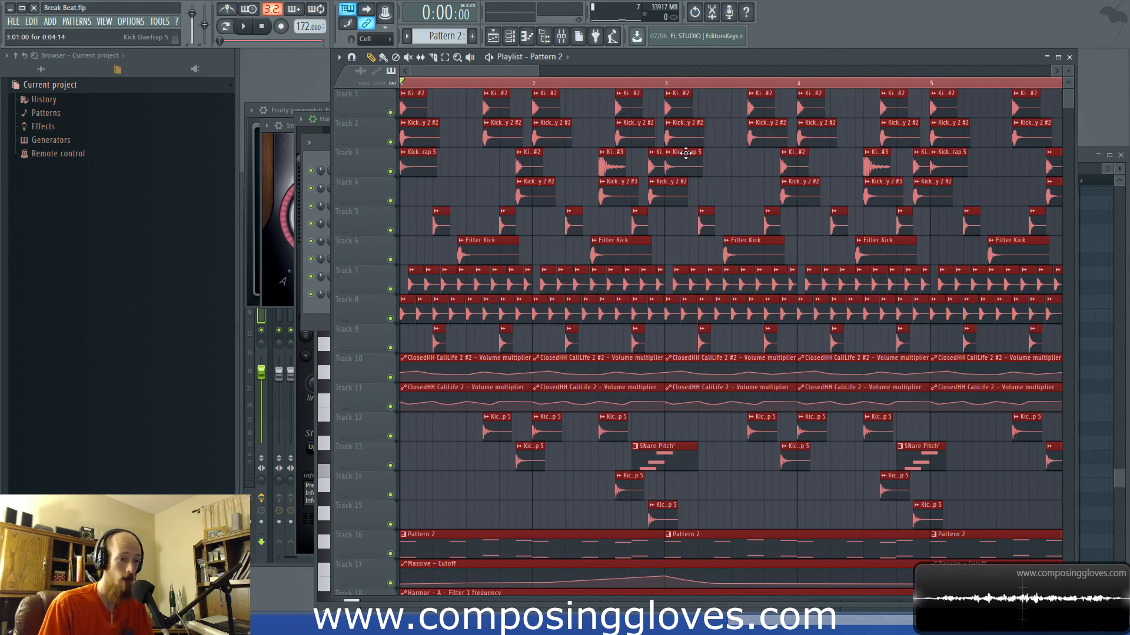
{"action": "scroll", "coordinate": [647, 188], "scroll_direction": "down", "scroll_amount": 5}
{"action": "scroll", "coordinate": [638, 206], "scroll_direction": "down", "scroll_amount": 5}
{"action": "scroll", "coordinate": [642, 212], "scroll_direction": "up", "scroll_amount": 6}
{"action": "scroll", "coordinate": [513, 196], "scroll_direction": "up", "scroll_amount": 3}
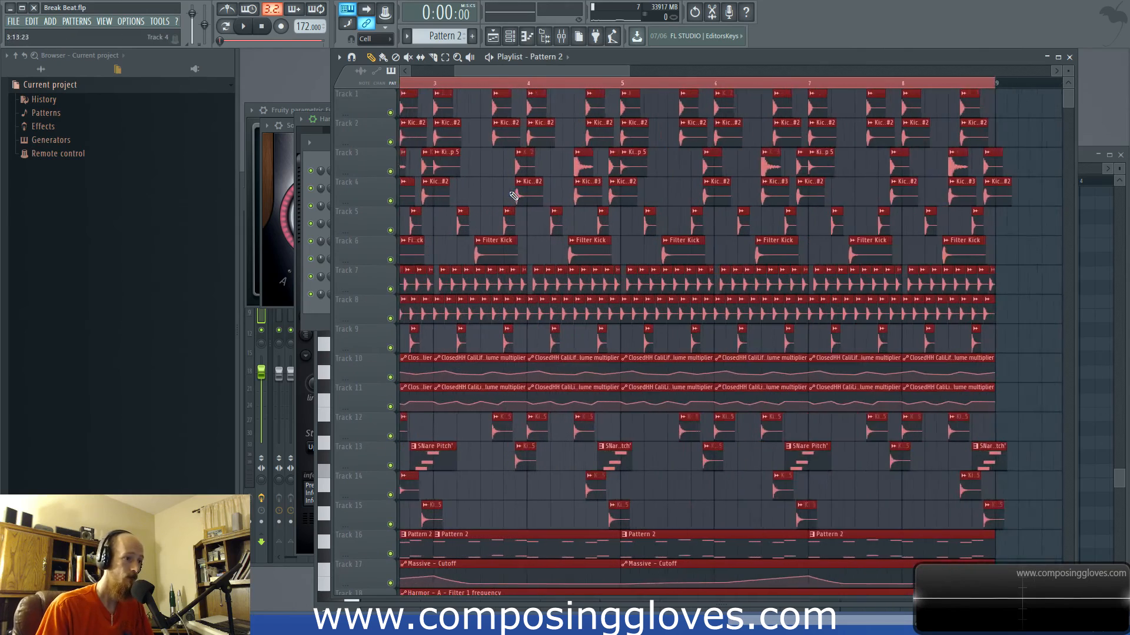
{"action": "scroll", "coordinate": [513, 196], "scroll_direction": "up", "scroll_amount": 4}
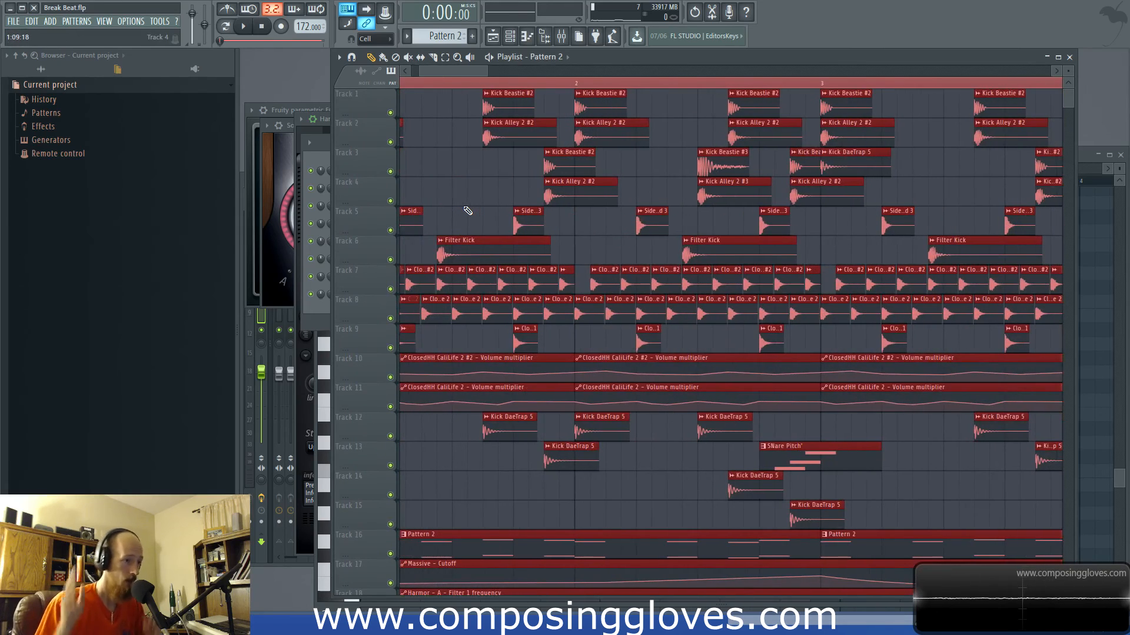